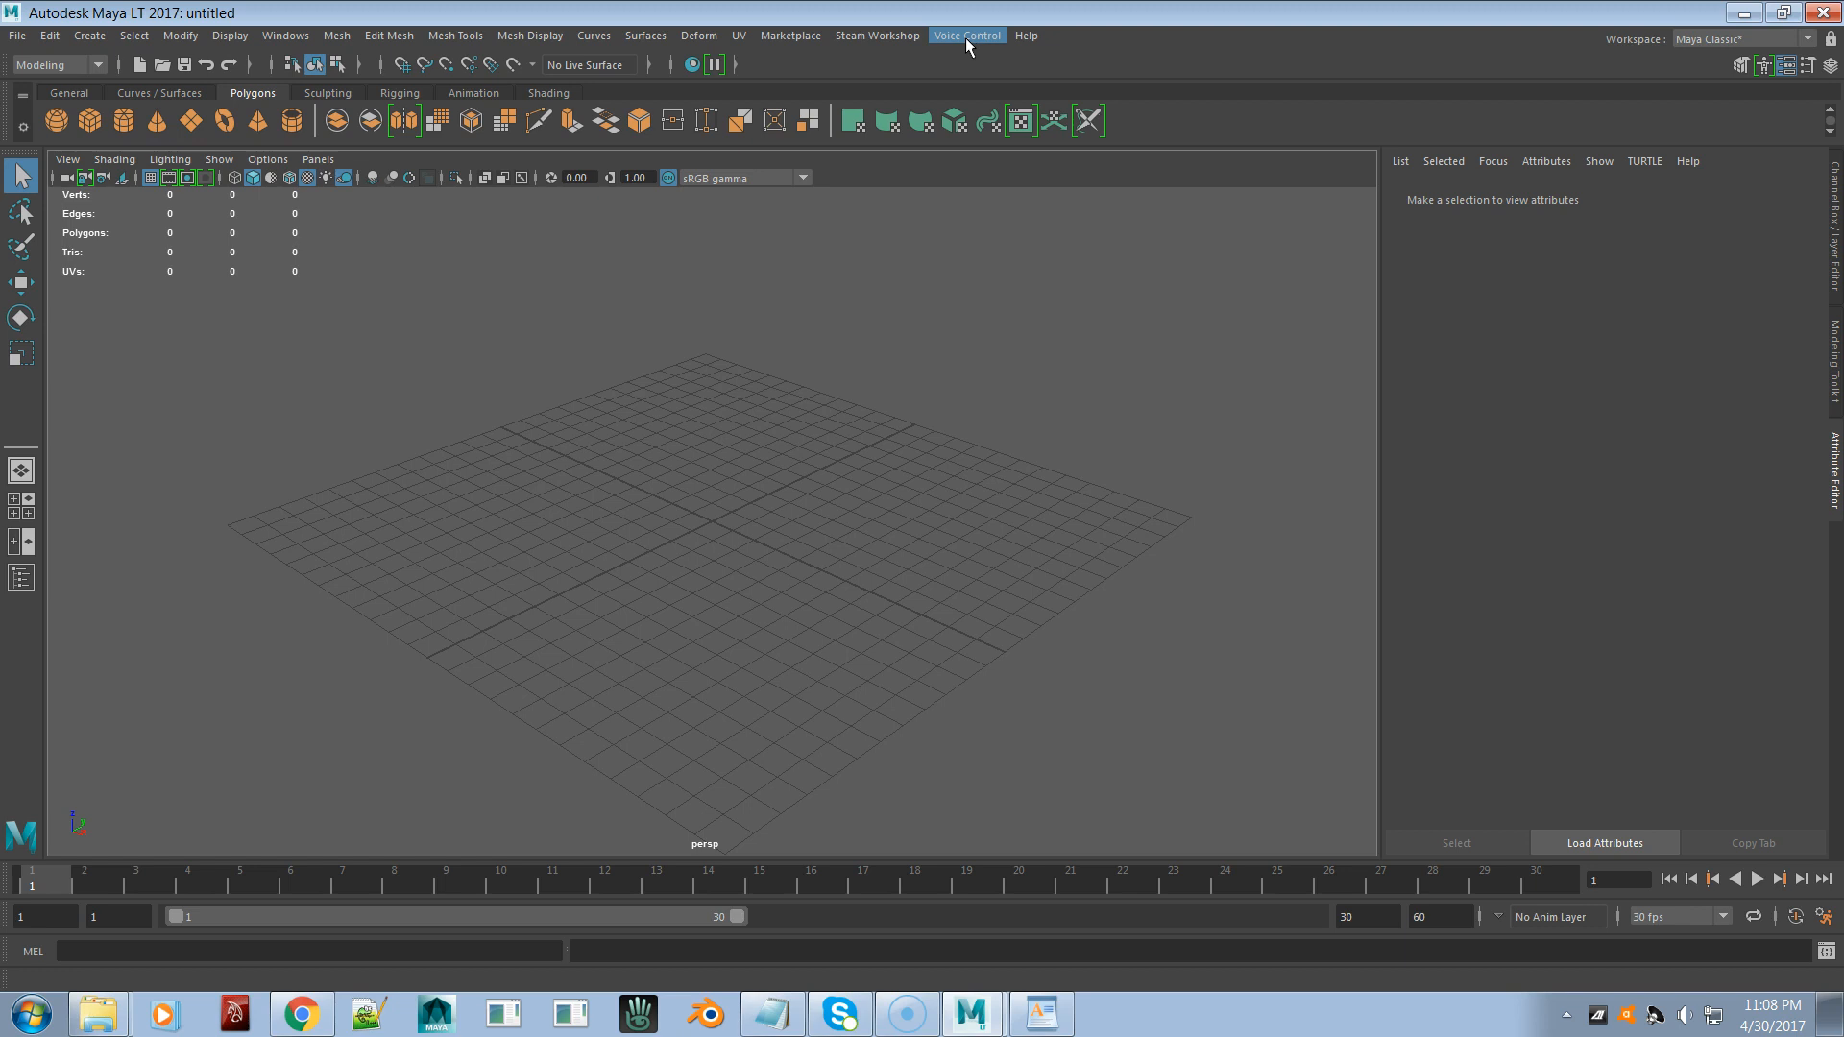
# - Try to activate Genie Voice Command from inside Maya
pyautogui.click(965, 37)
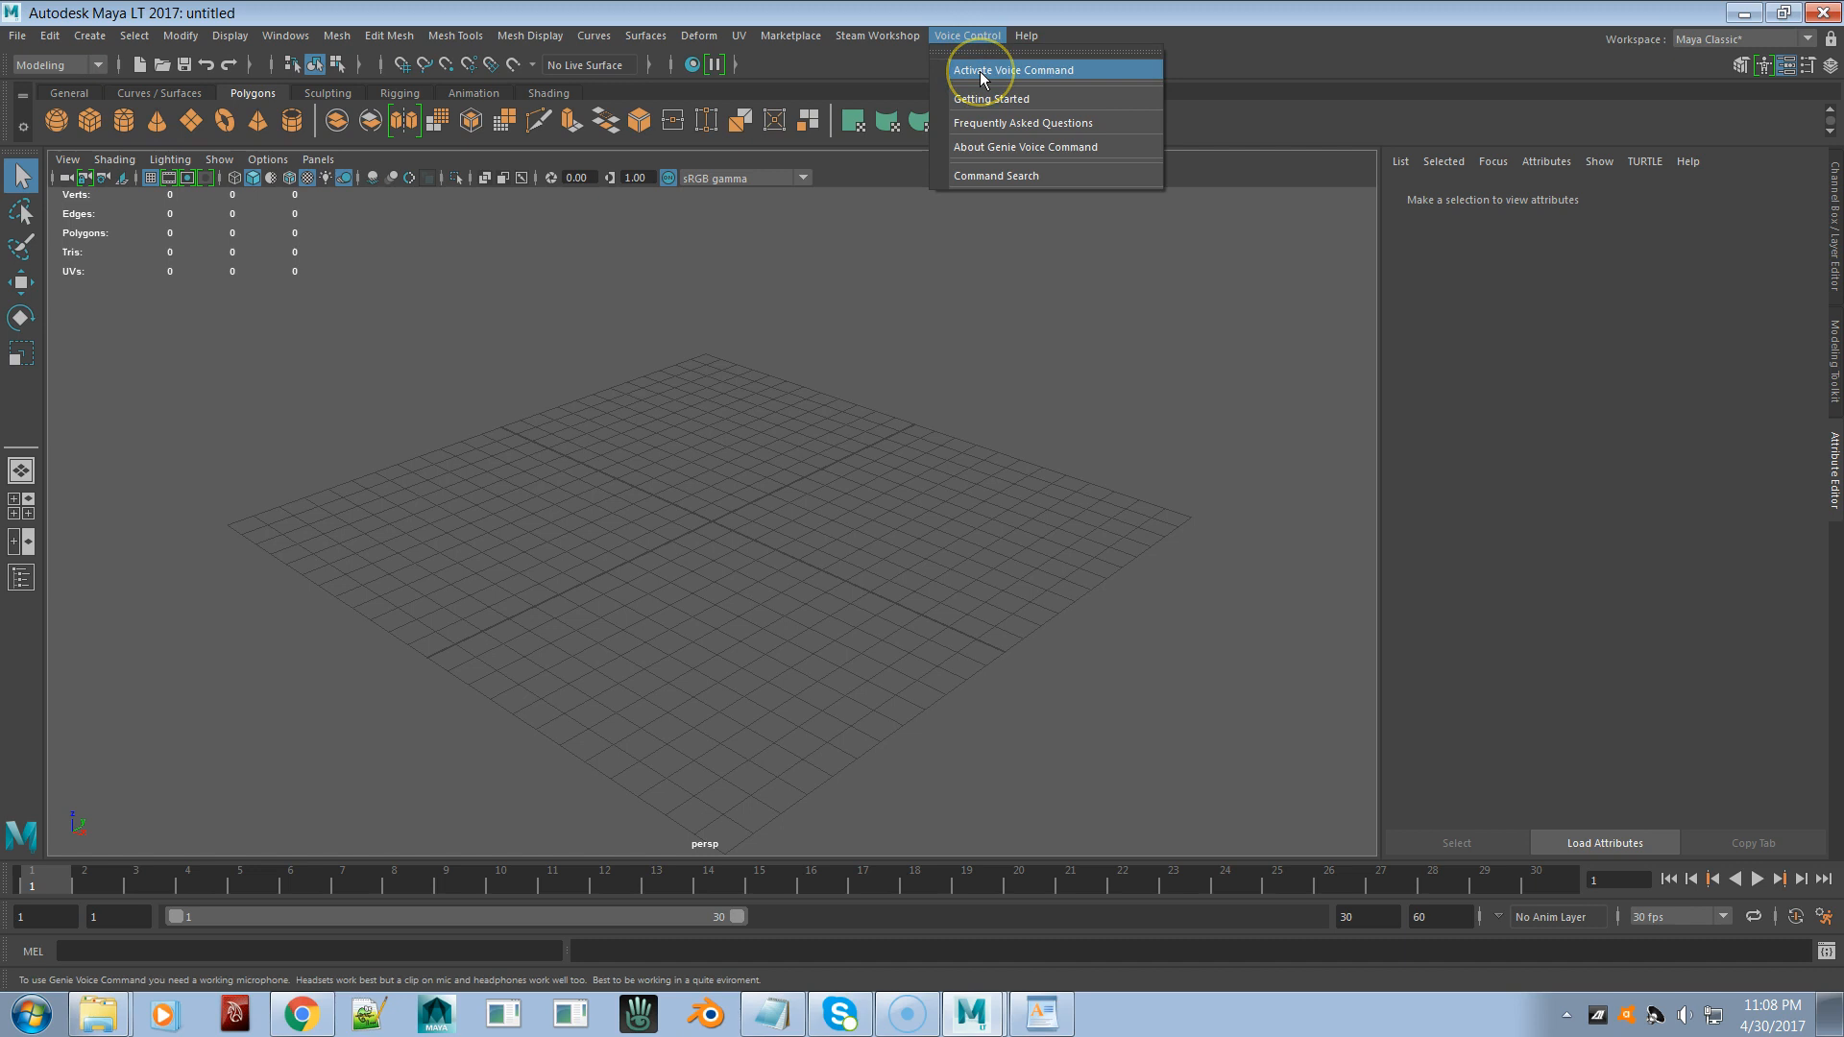
pyautogui.click(1052, 71)
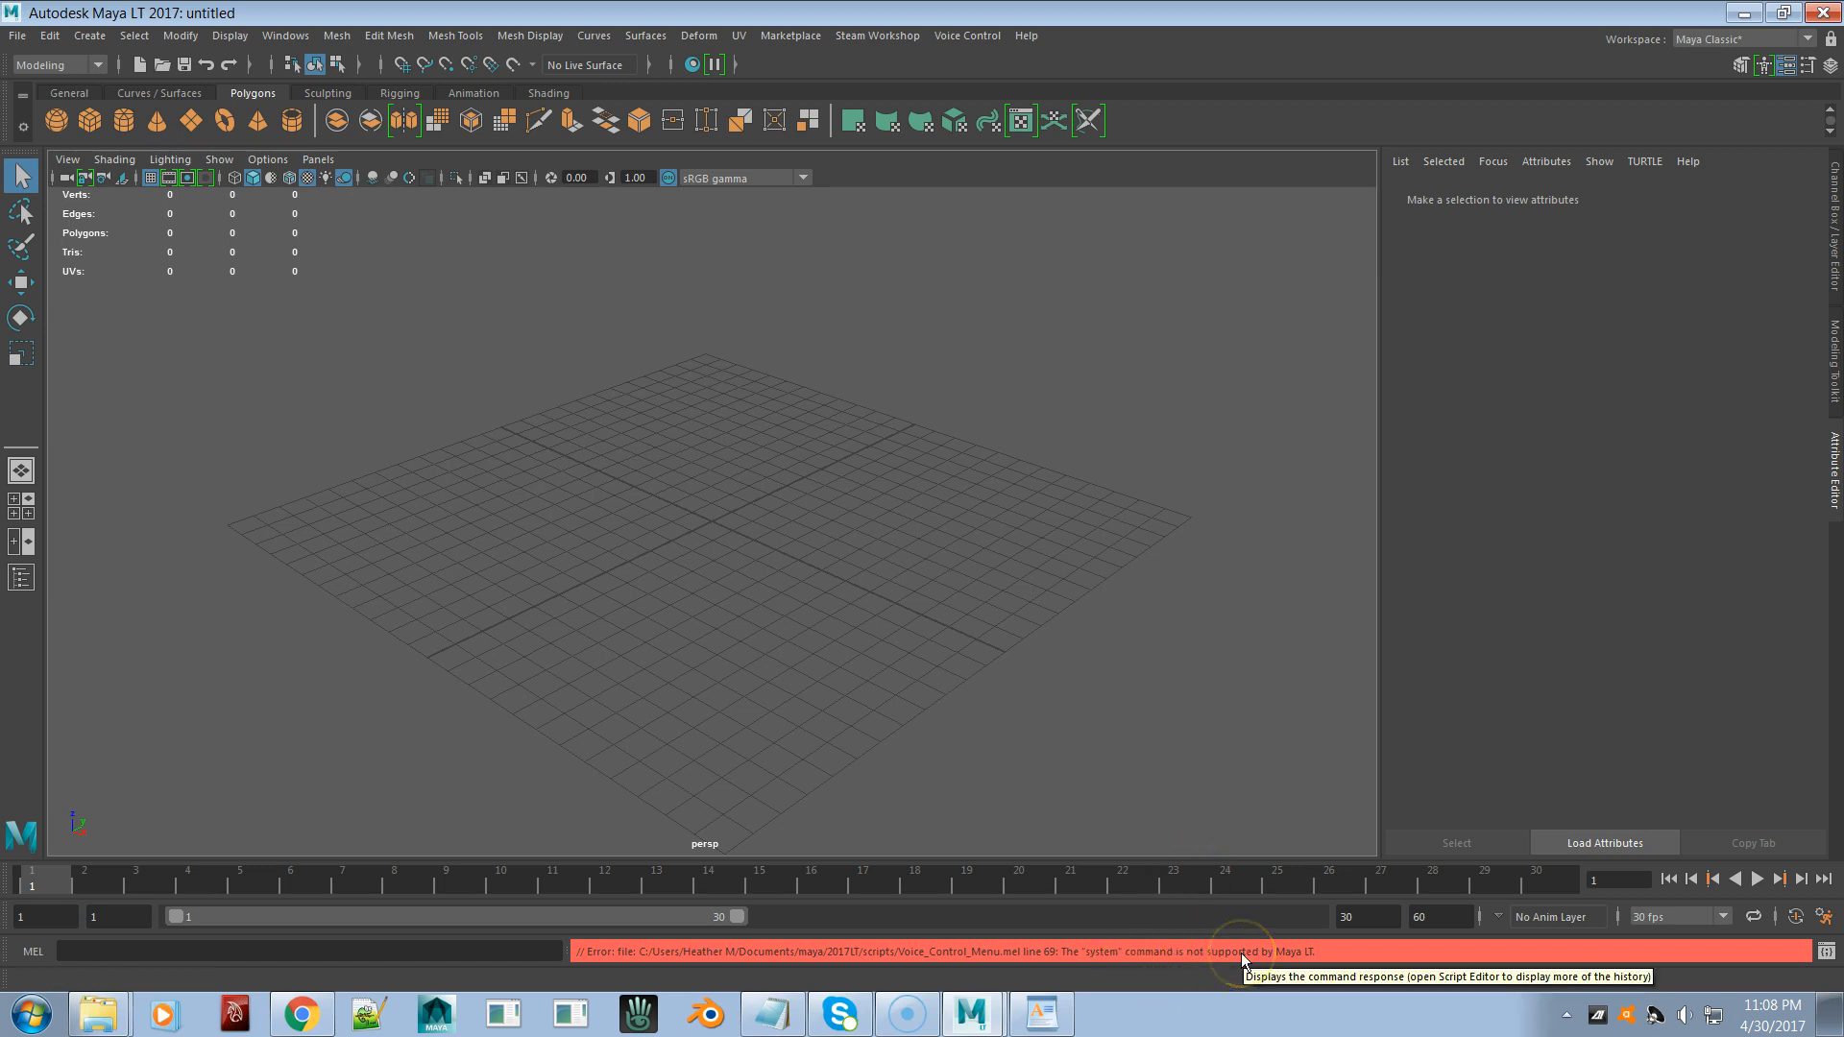
pyautogui.click(1039, 534)
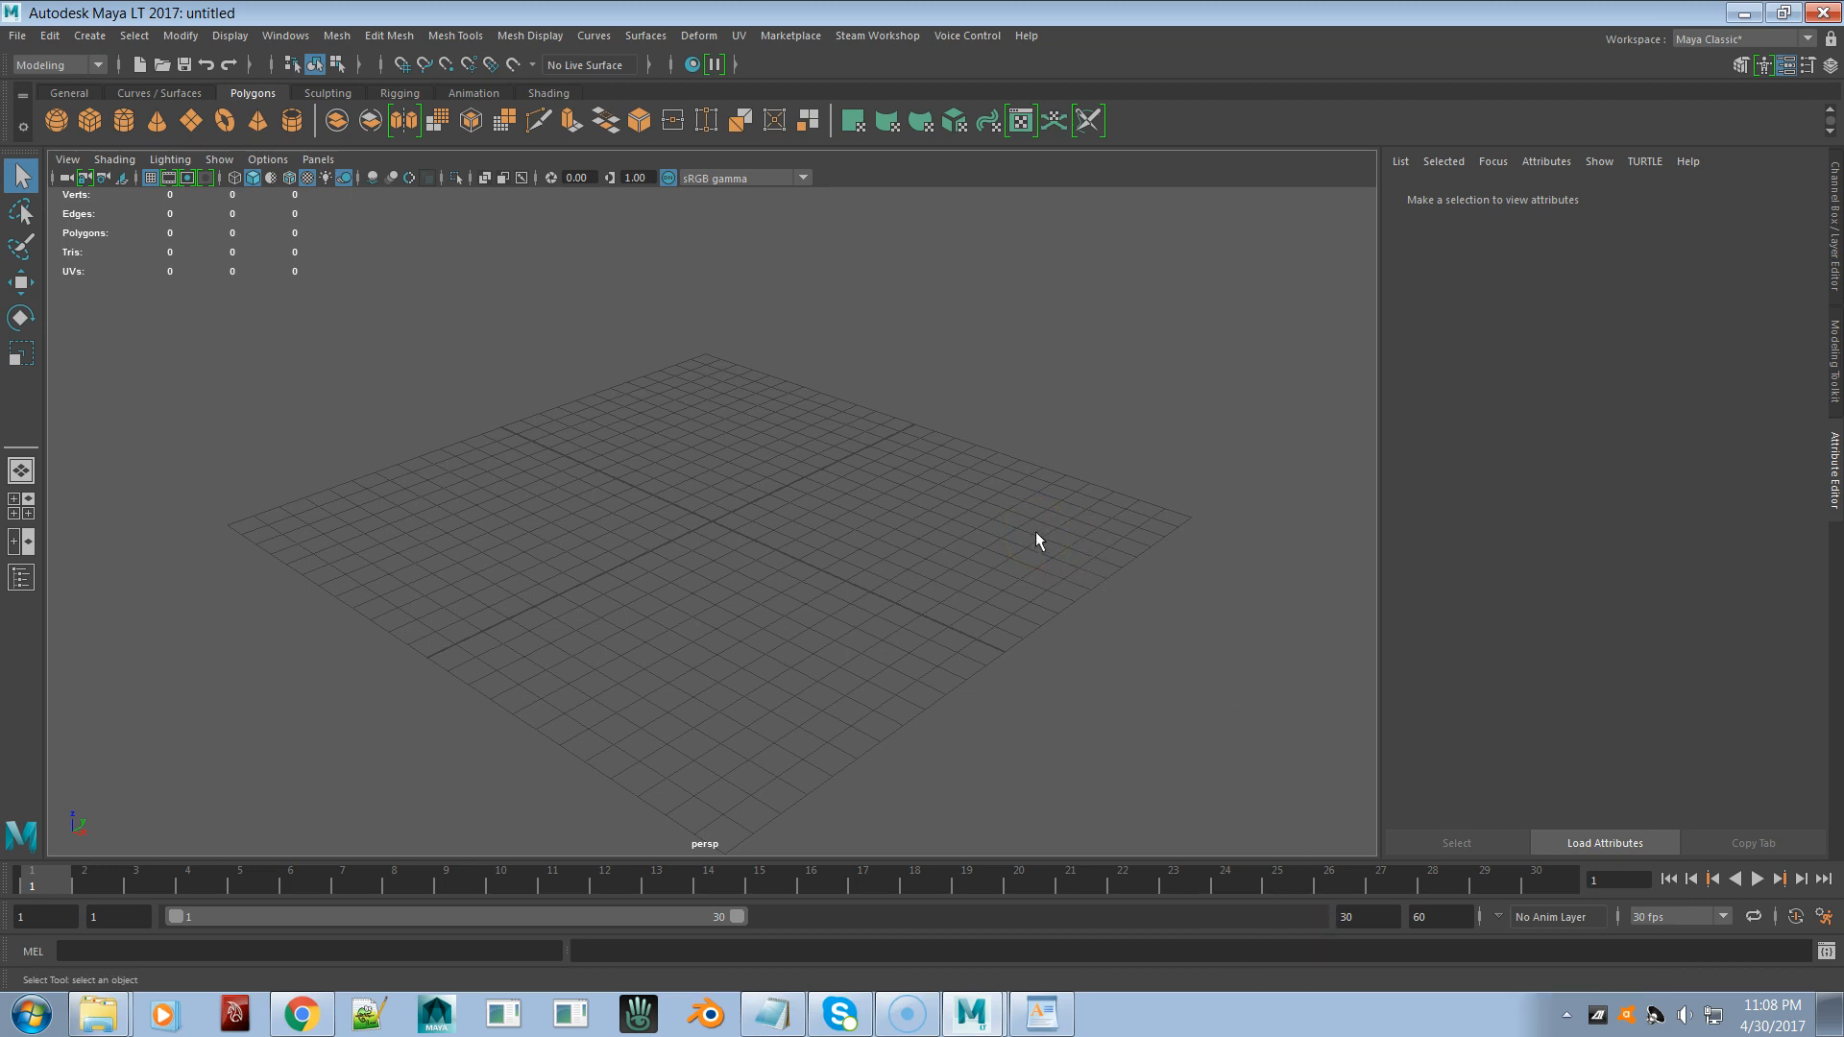
# - Launch Genie Voice Command from the Genie Voice Command 2017 LT group among the installed Windows programs
pyautogui.click(41, 1016)
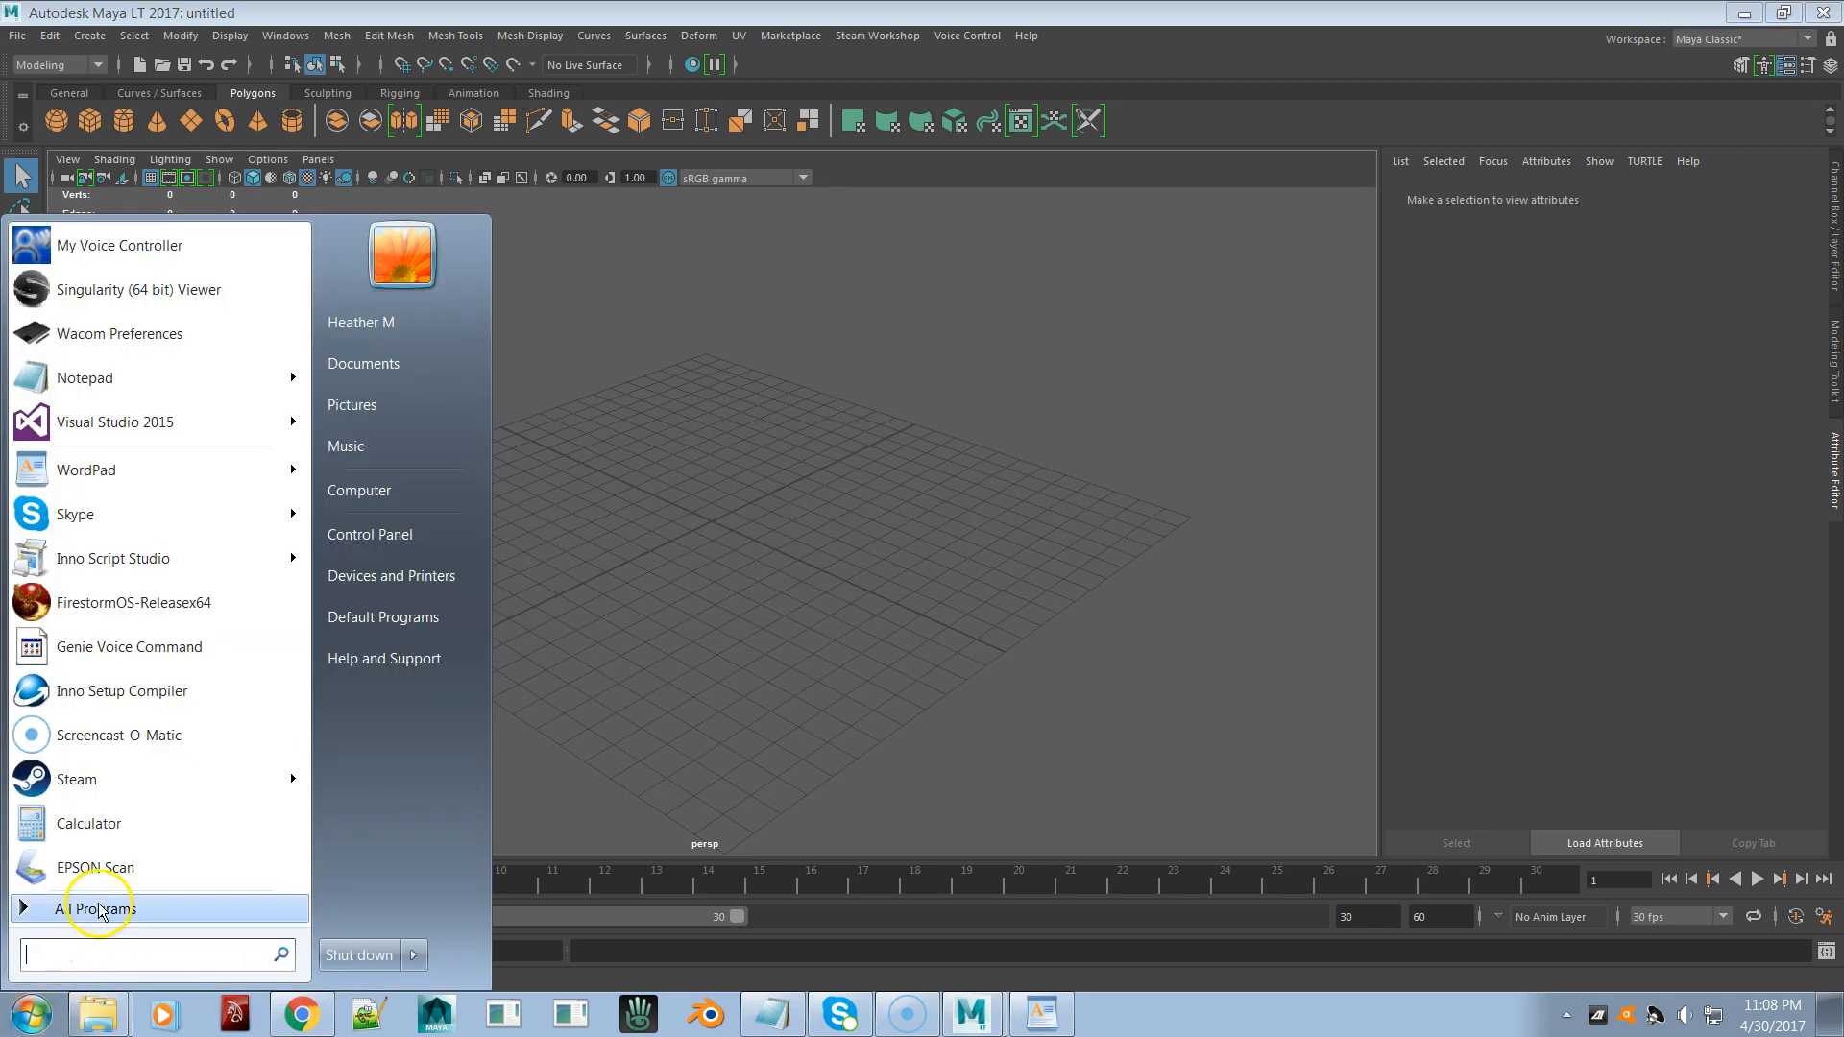
pyautogui.click(96, 909)
pyautogui.scroll(-4, 110, 811)
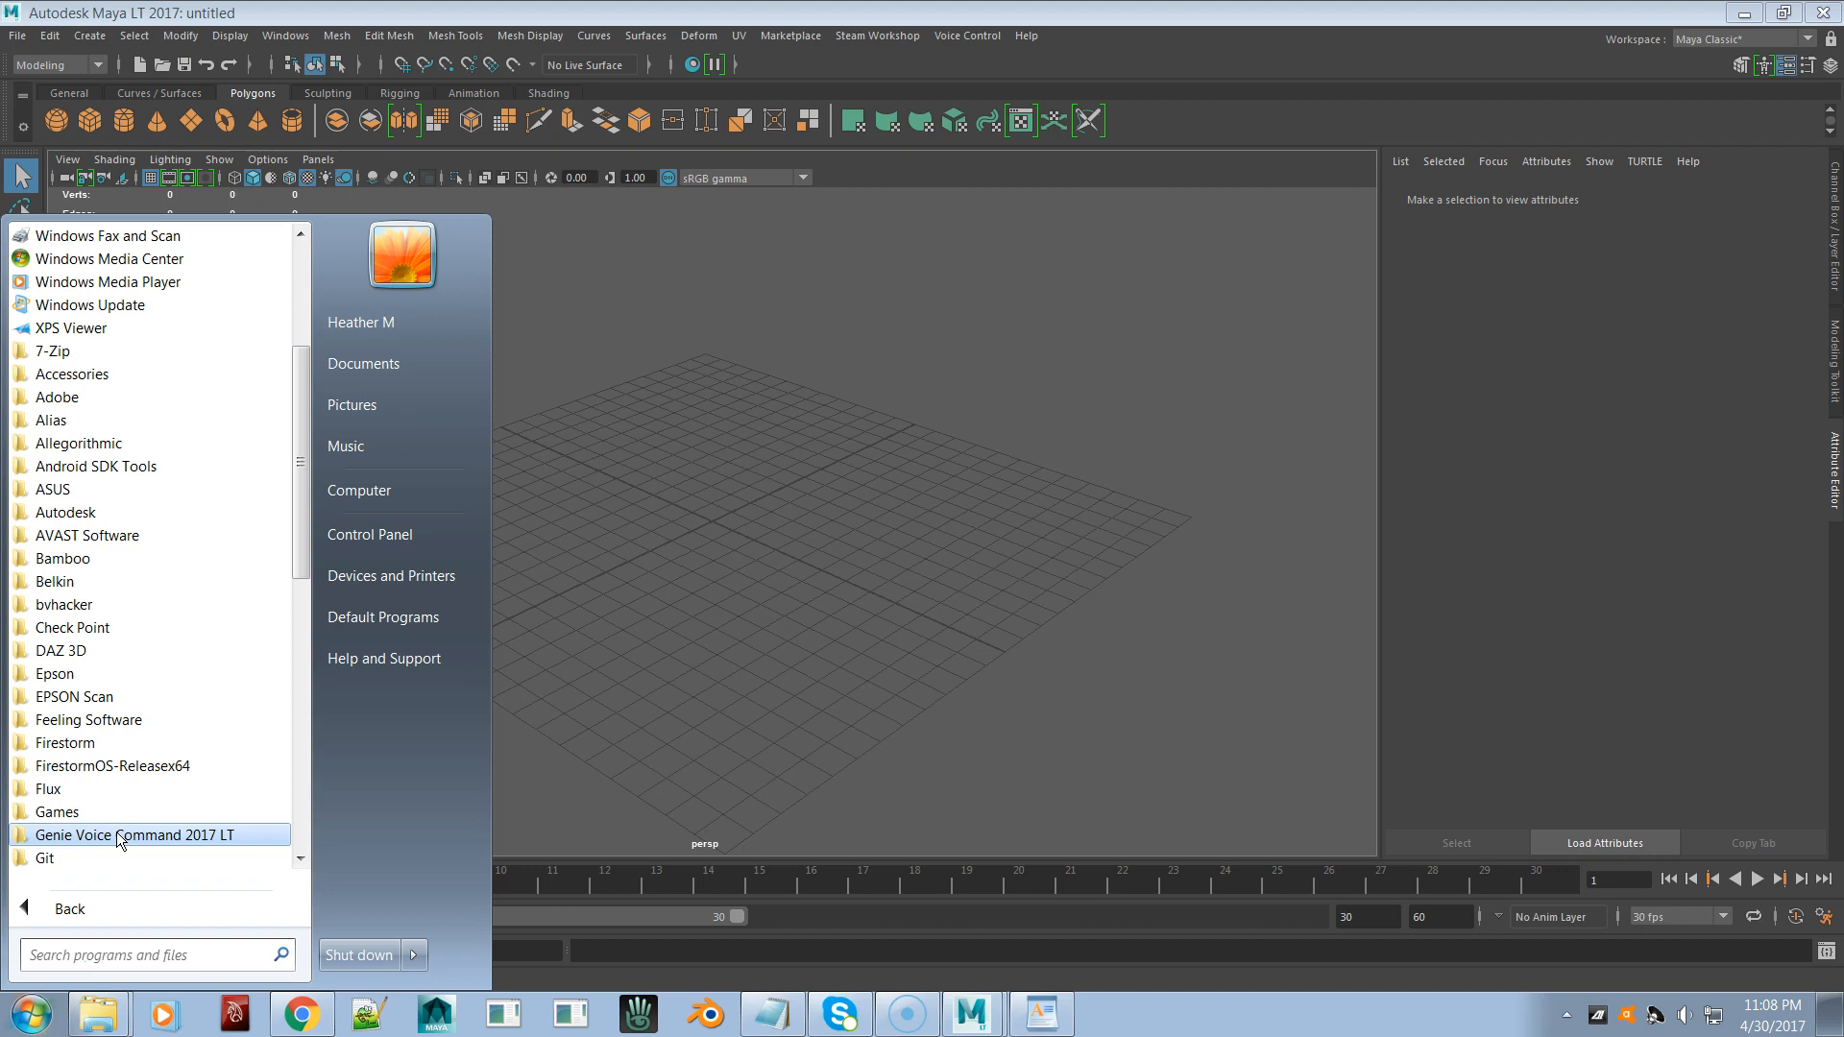
pyautogui.click(117, 834)
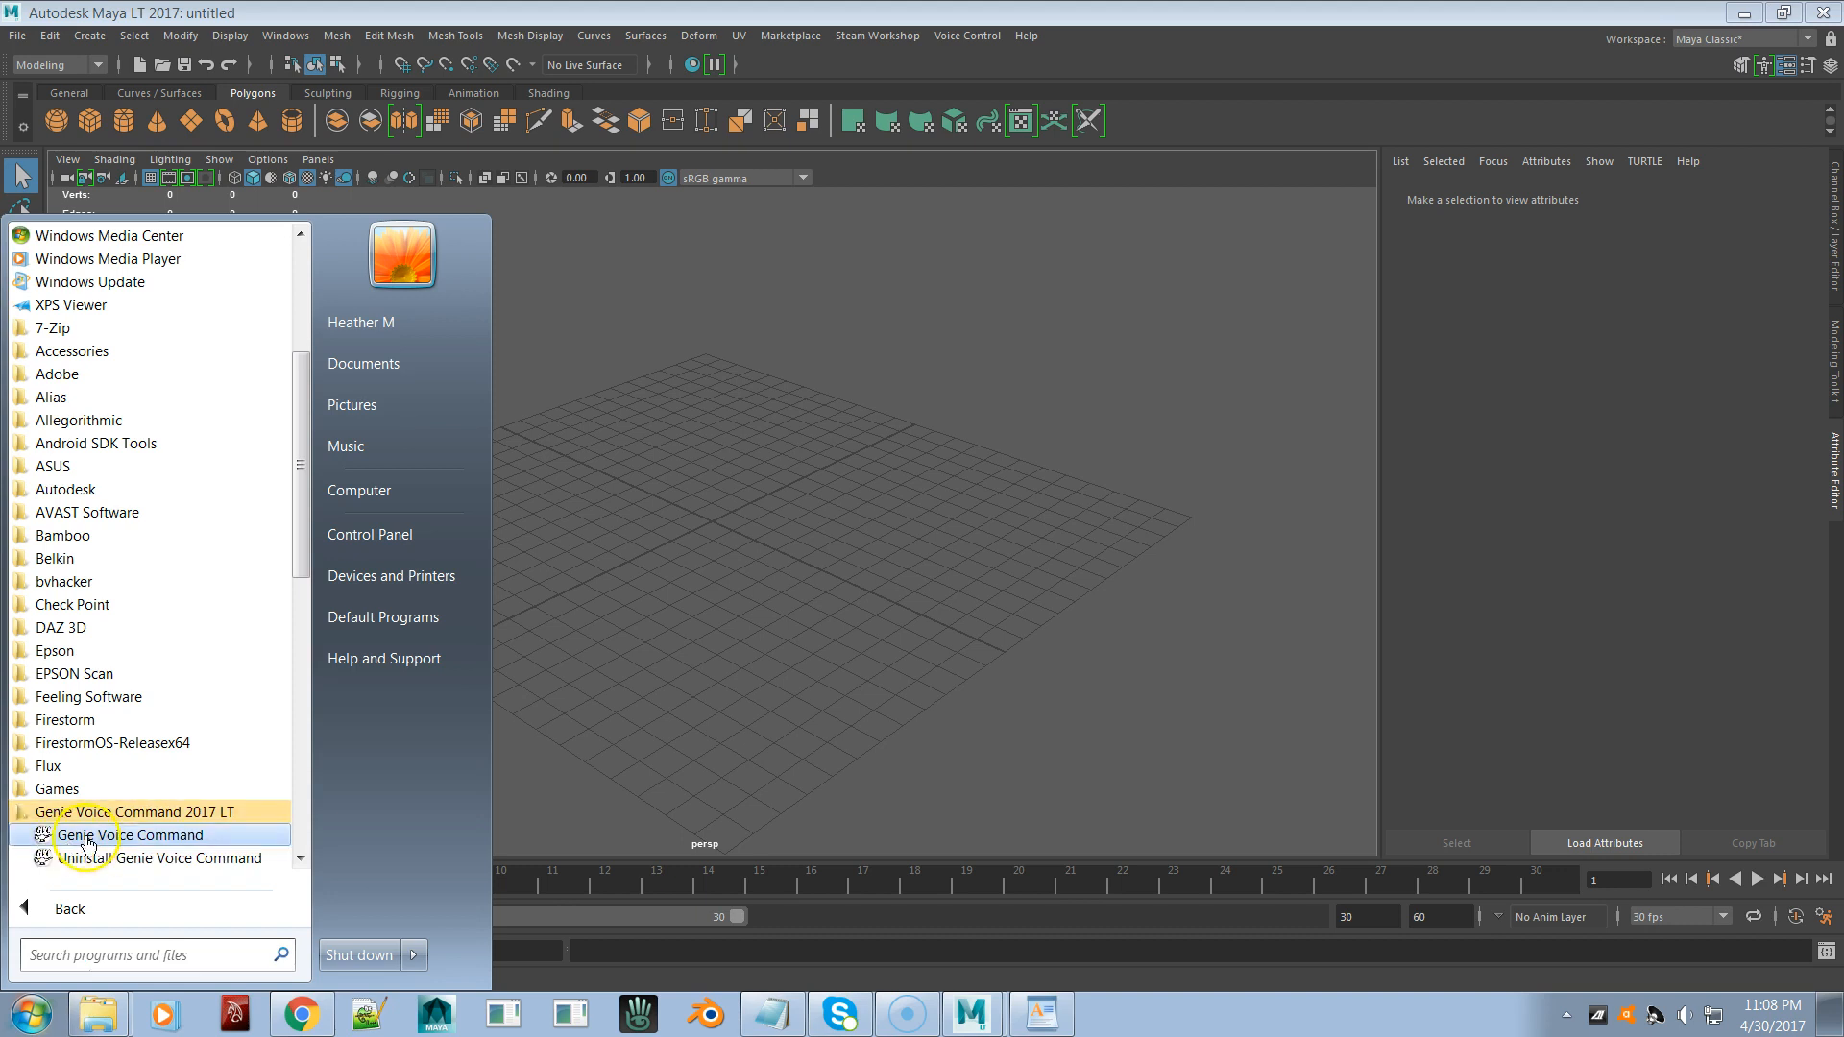
pyautogui.click(94, 845)
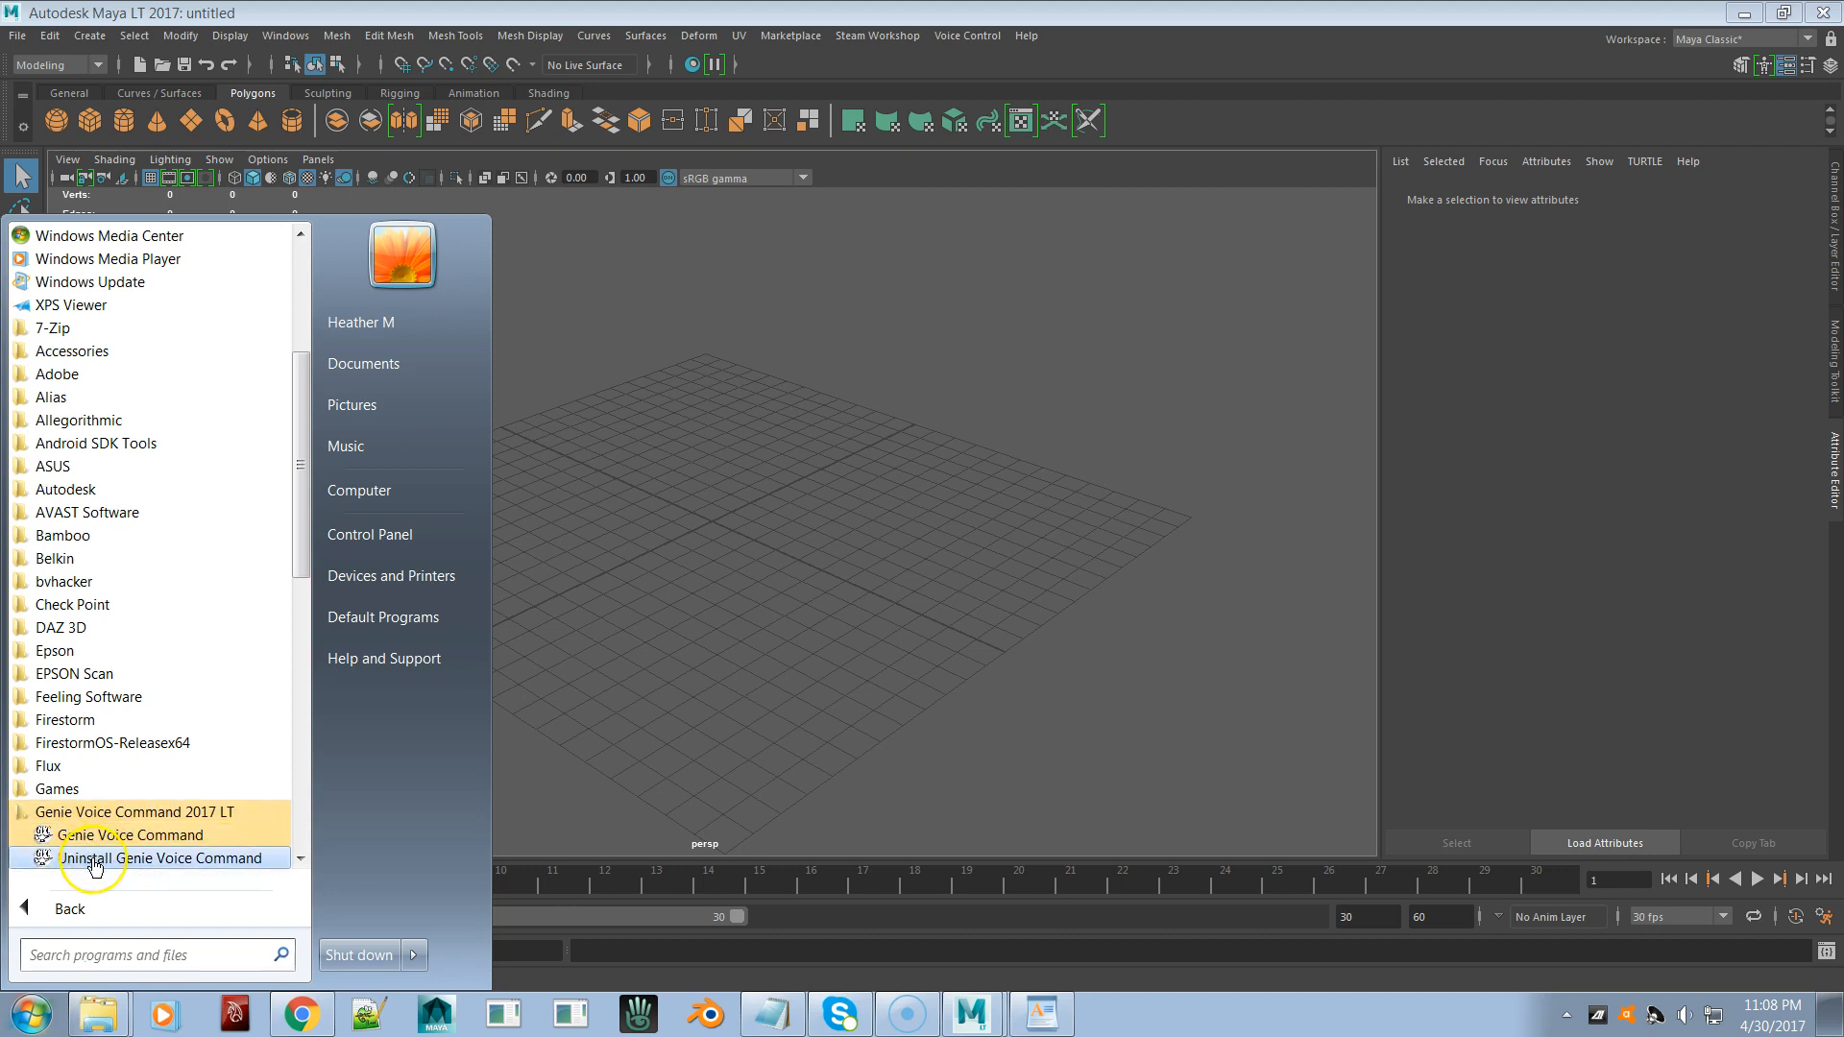
pyautogui.click(110, 835)
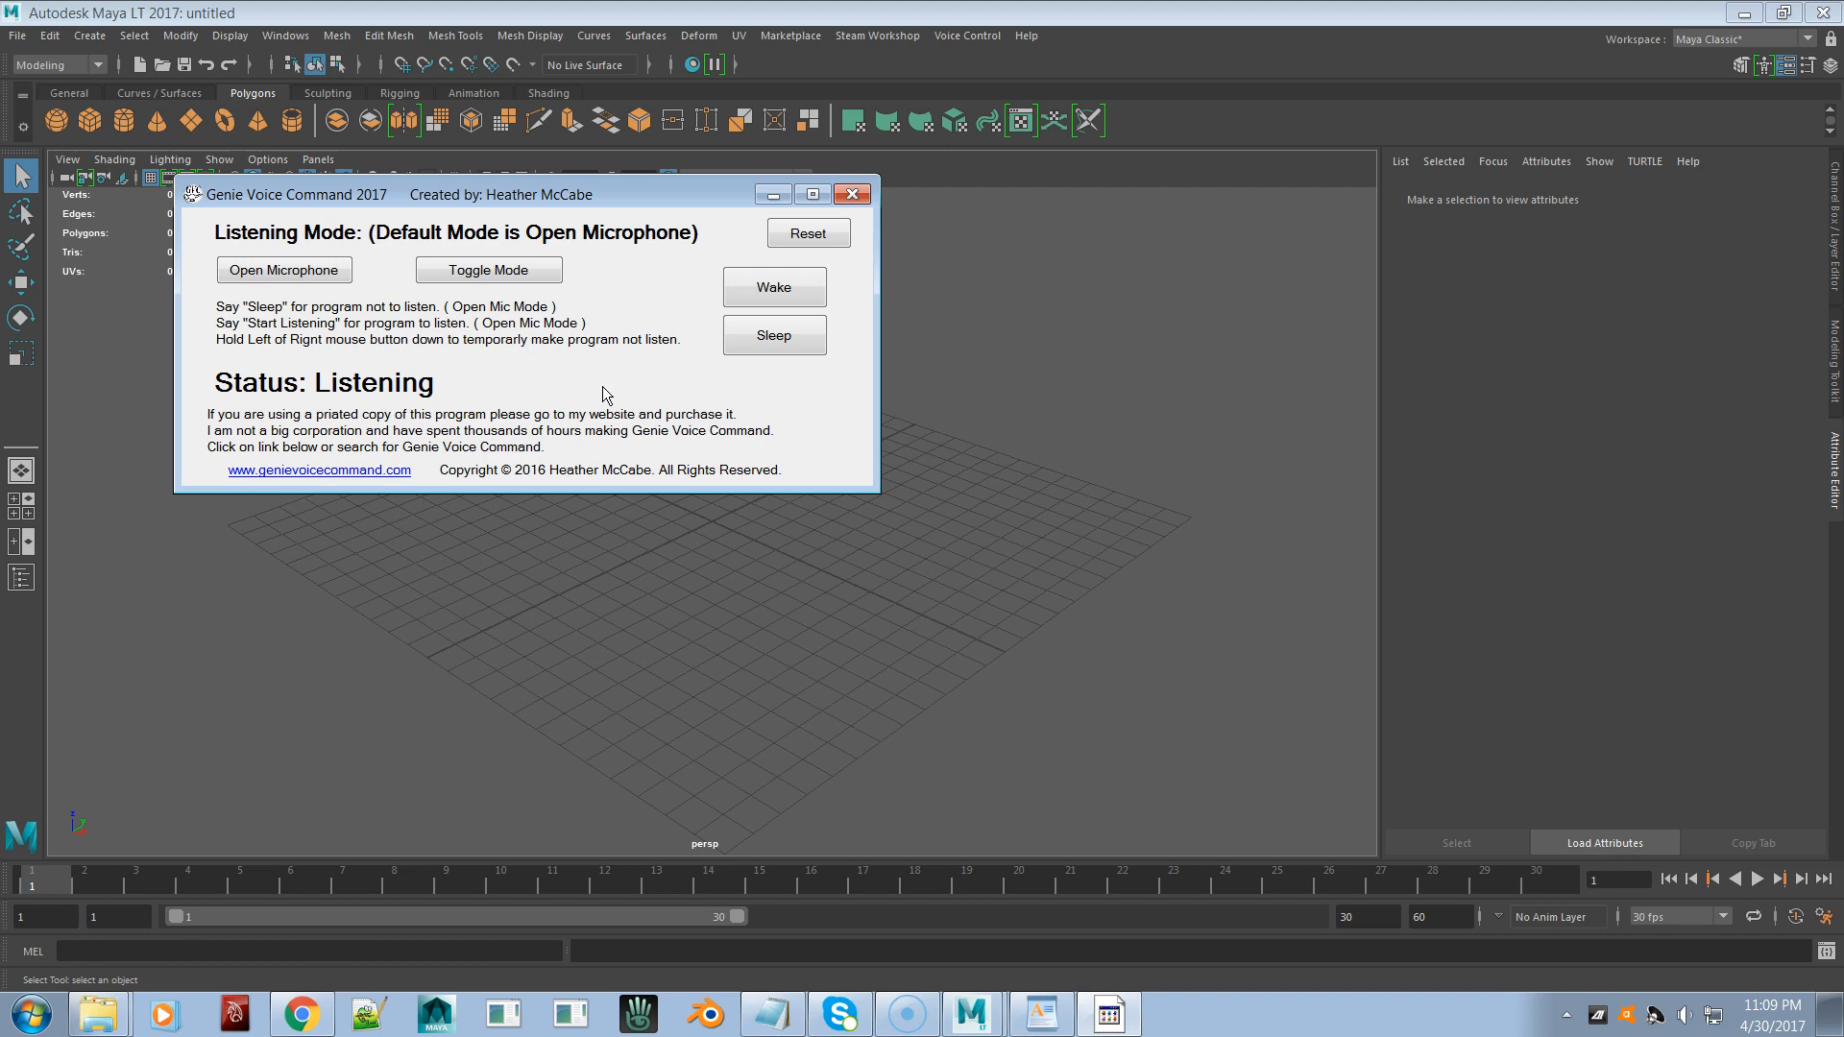
# - Set Genie Voice Command's listening mode to Toggle and return to the Maya viewport
pyautogui.click(776, 308)
pyautogui.click(469, 268)
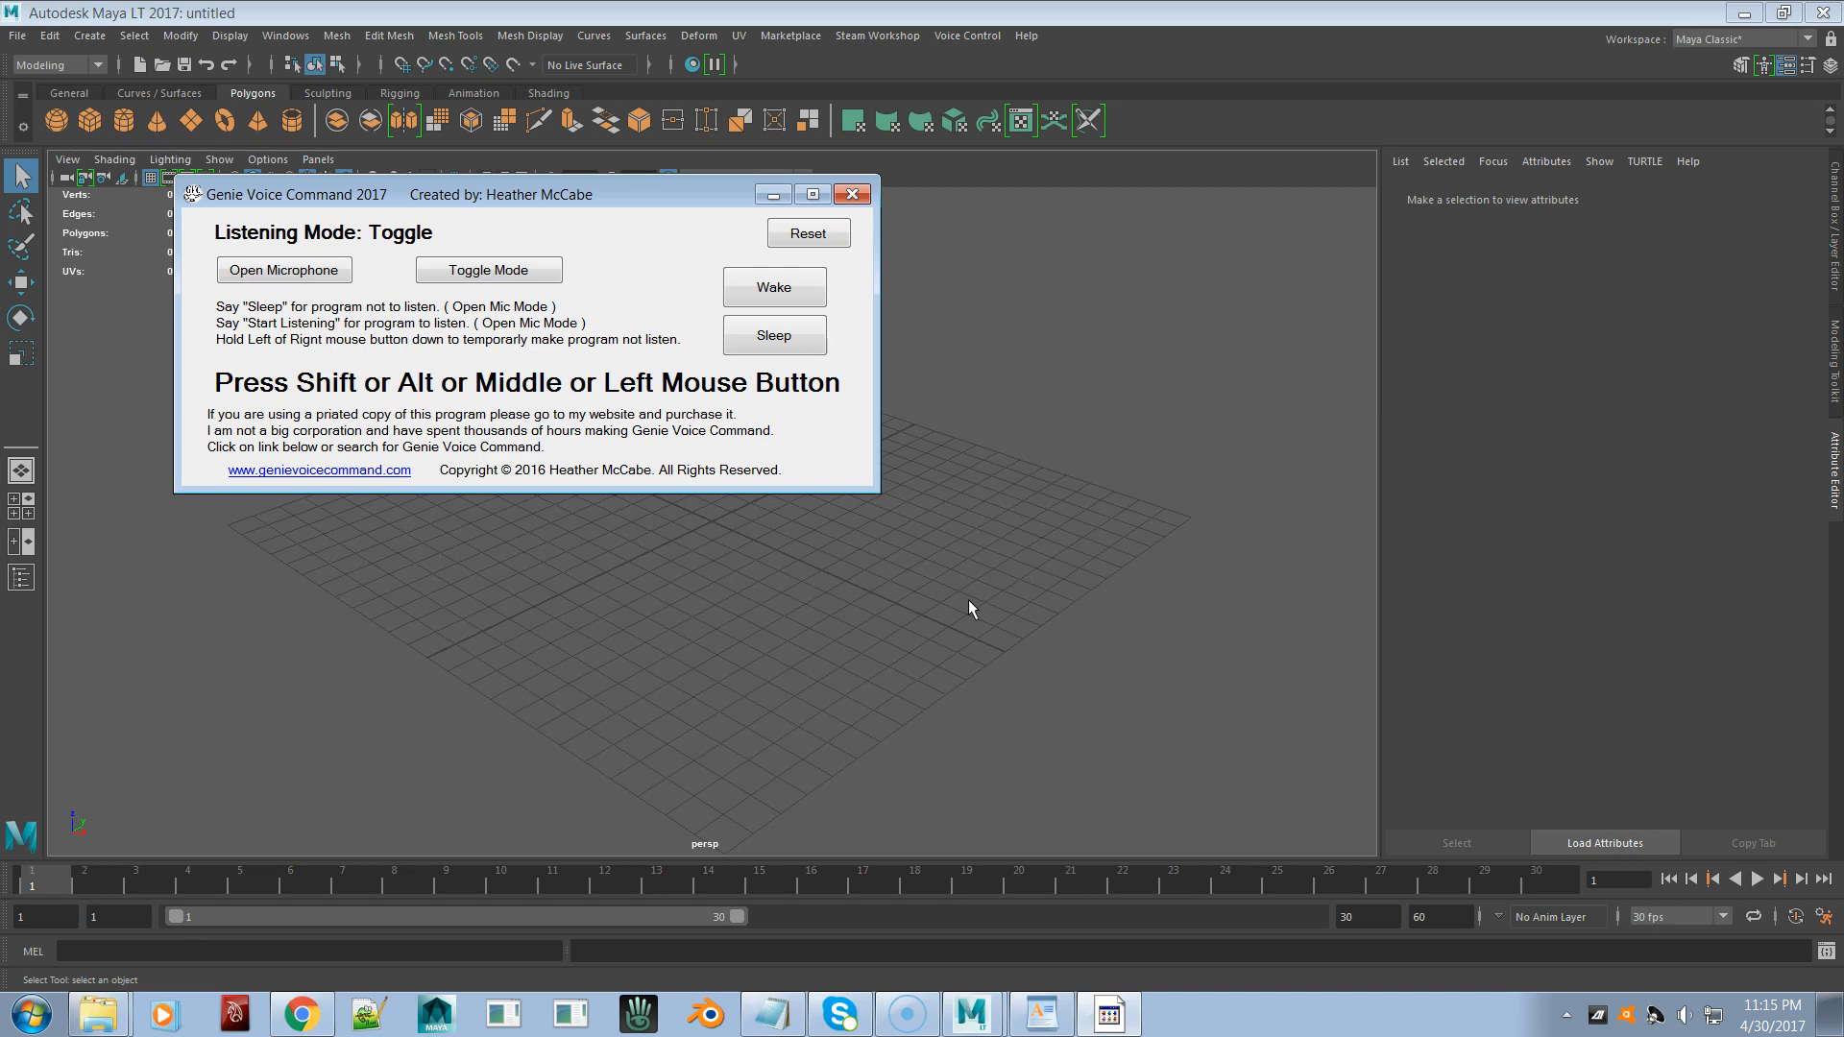
pyautogui.click(810, 596)
pyautogui.click(775, 608)
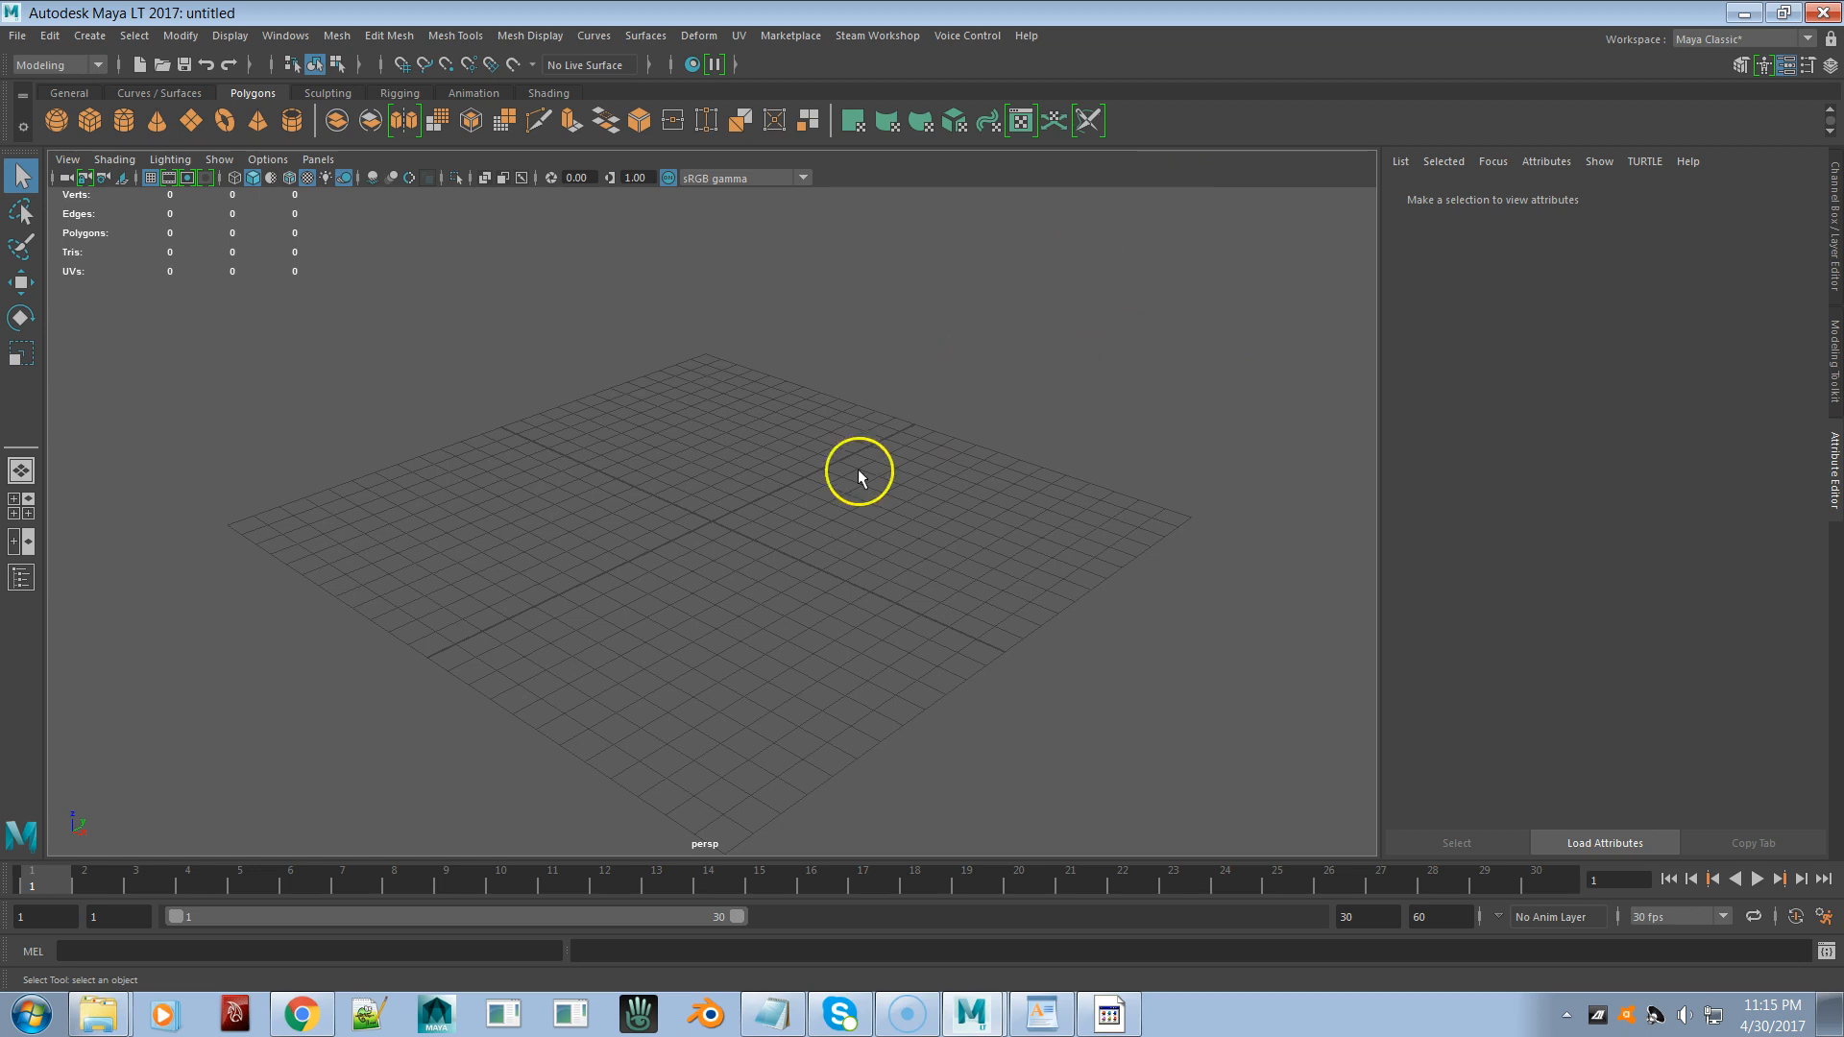
pyautogui.moveTo(810, 497)
pyautogui.keyDown('alt'); pyautogui.mouseDown()
pyautogui.moveTo(761, 527)
pyautogui.moveTo(826, 502)
pyautogui.mouseUp(); pyautogui.keyUp('alt')
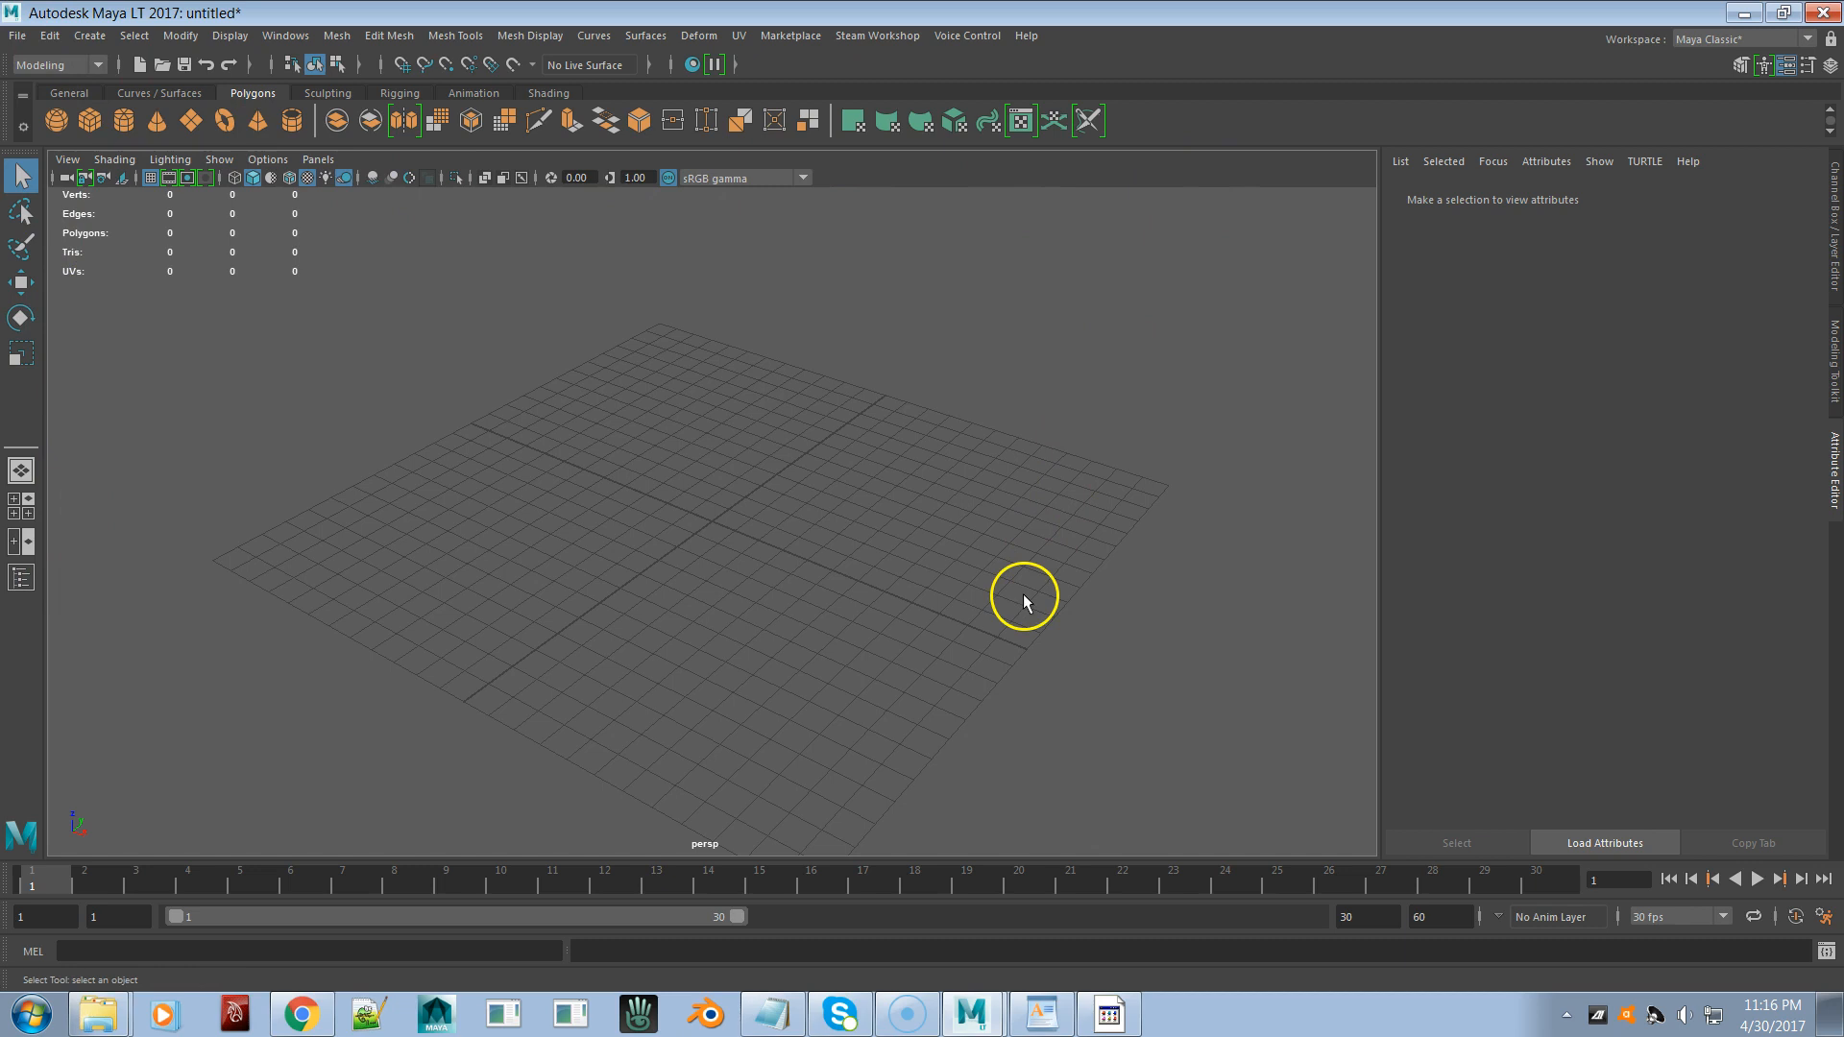
pyautogui.click(822, 548)
pyautogui.click(538, 588)
# - Open the UV Editor from Maya's modeling editors
pyautogui.click(290, 43)
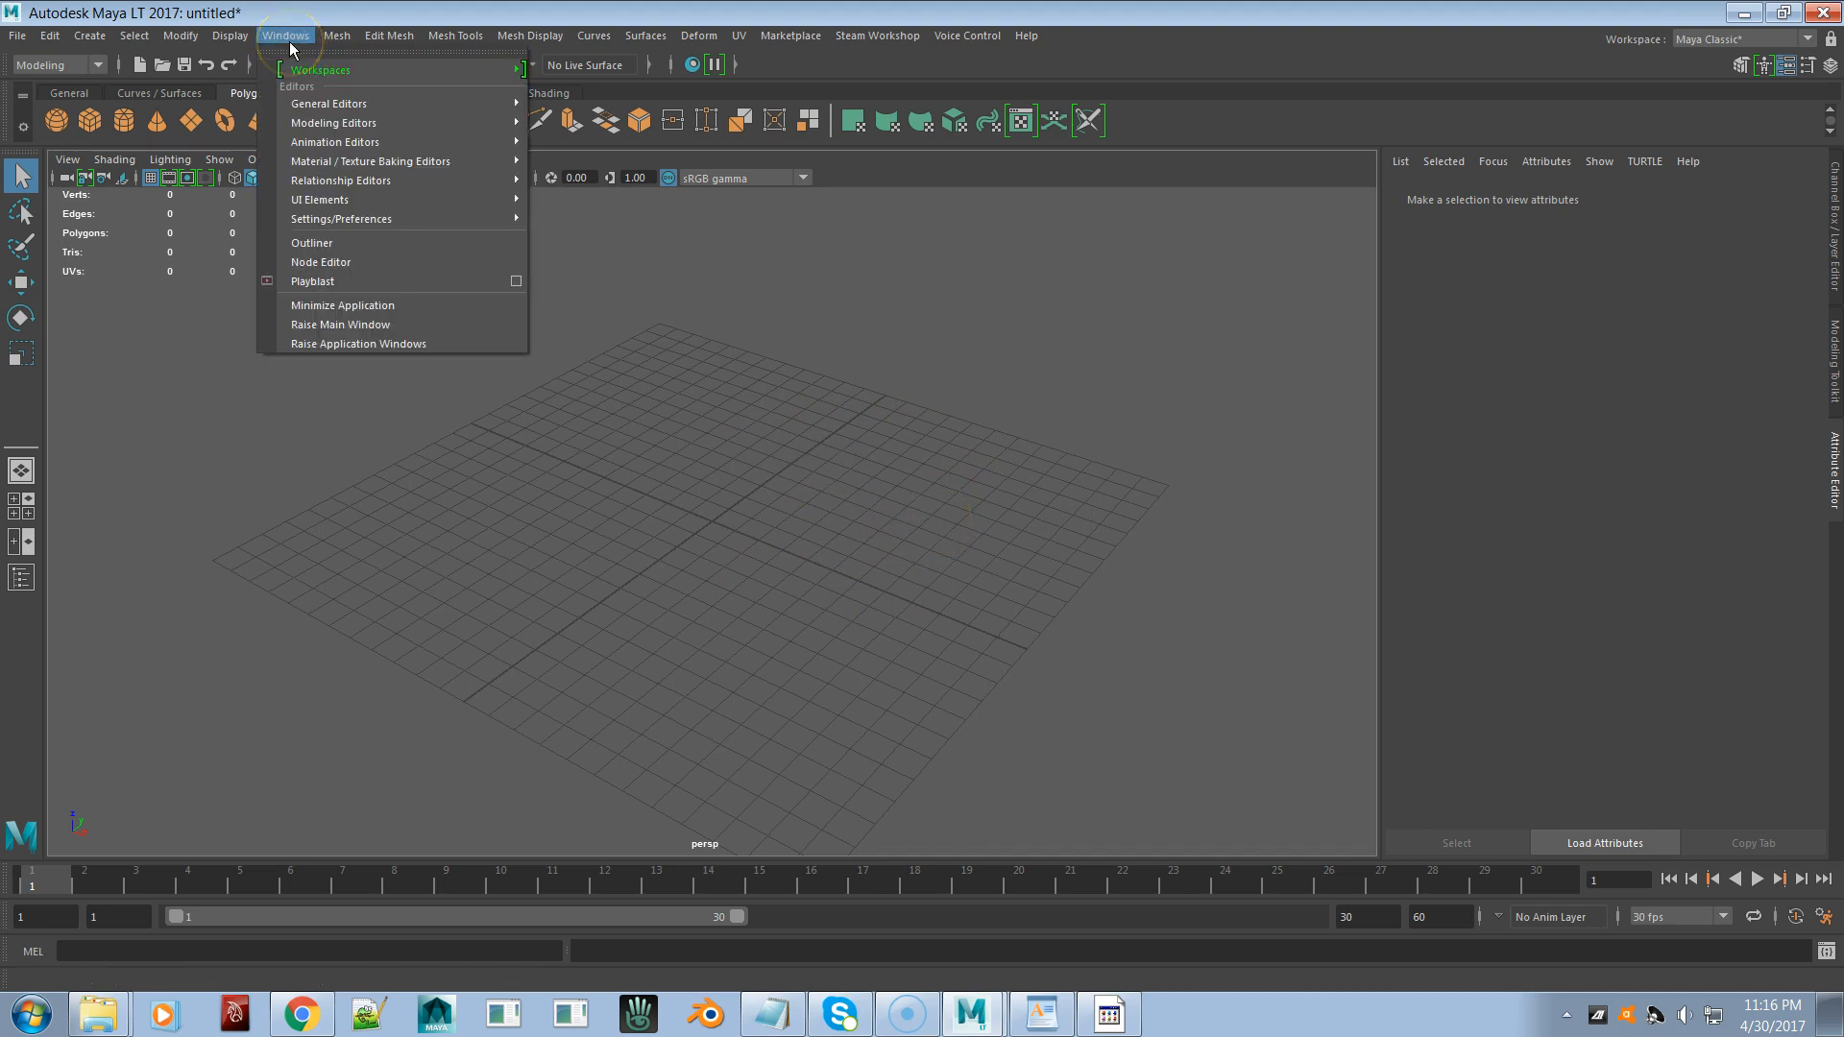
pyautogui.moveTo(297, 77)
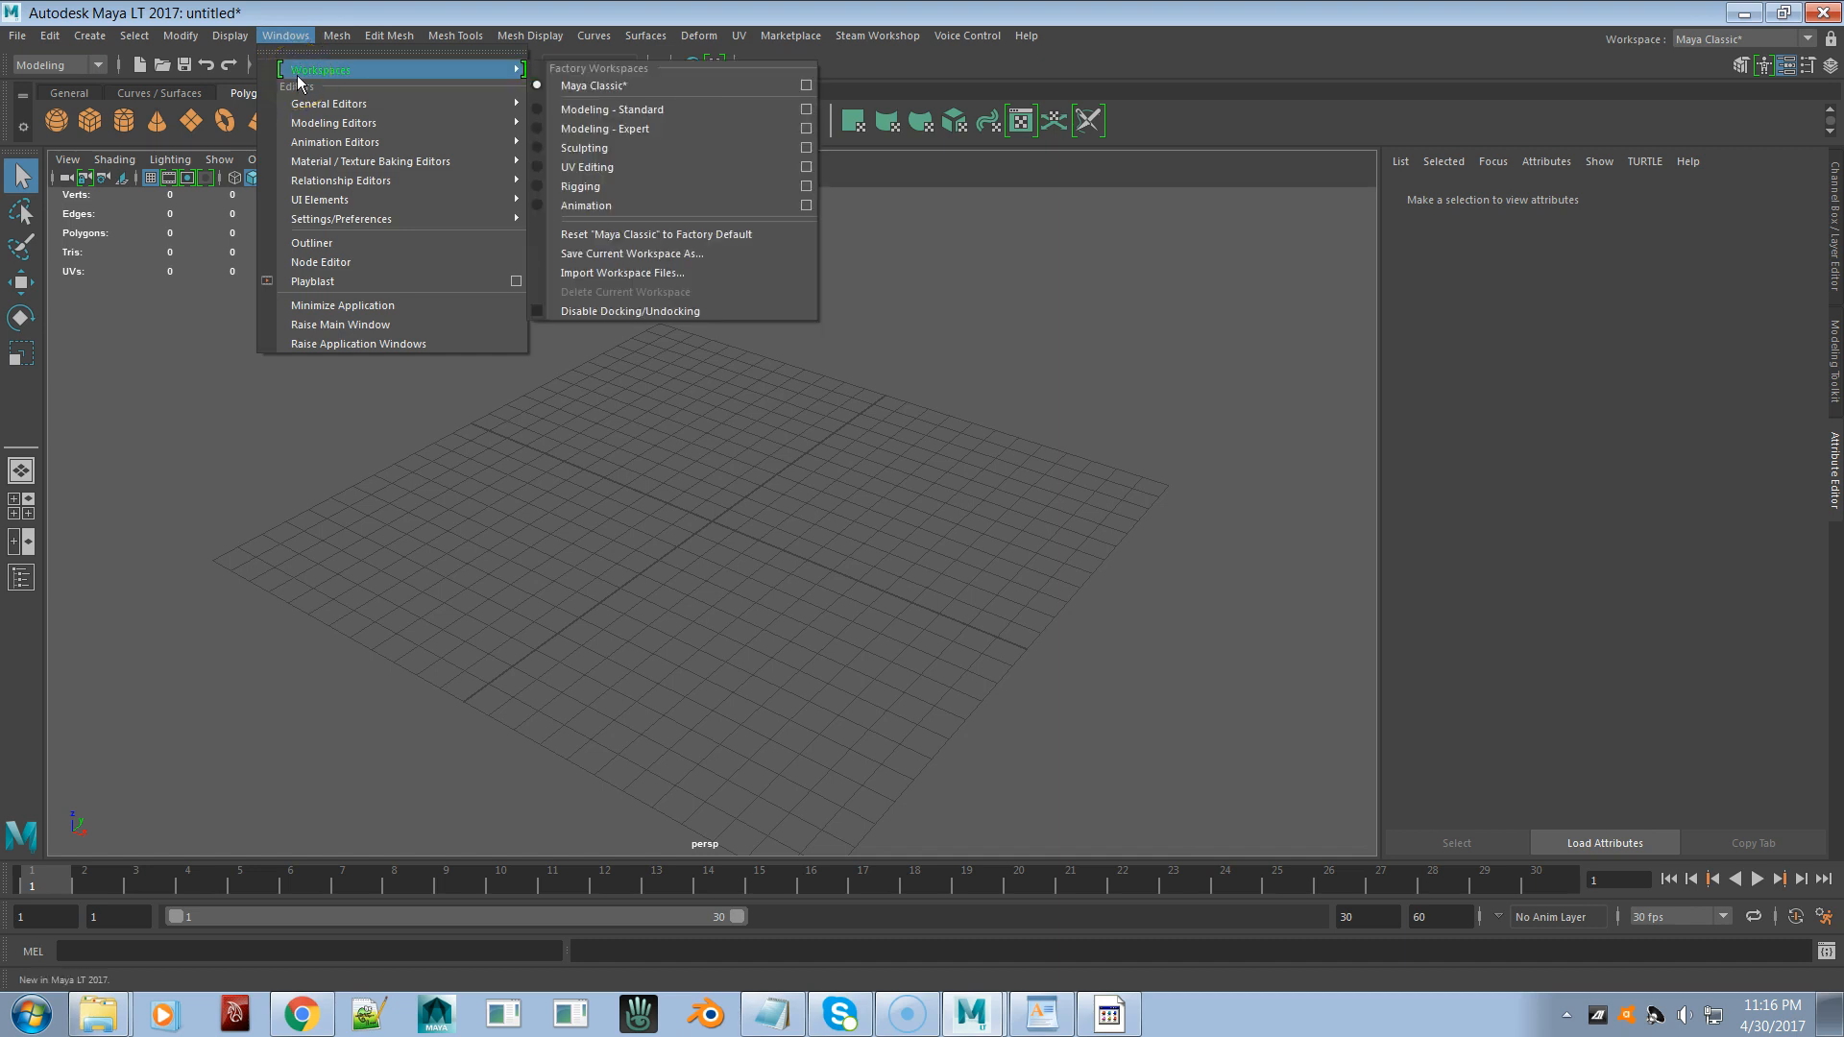
pyautogui.moveTo(329, 103)
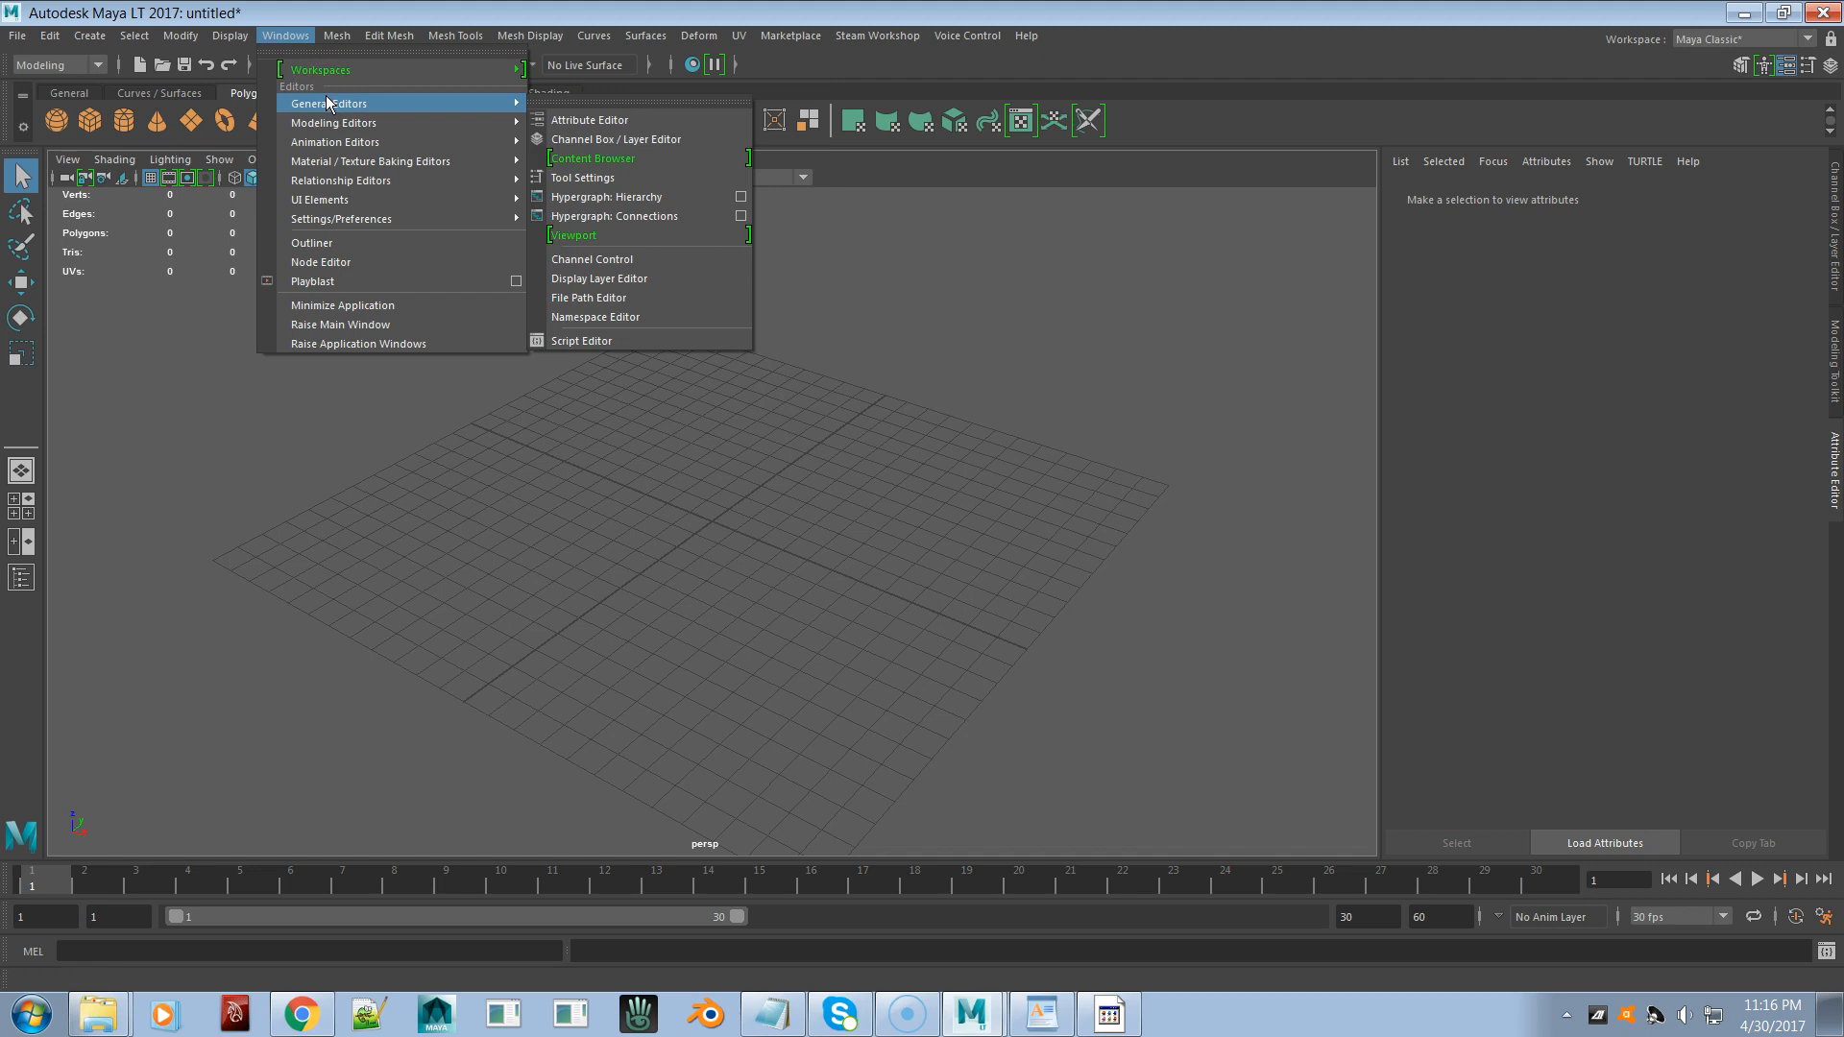
pyautogui.click(331, 125)
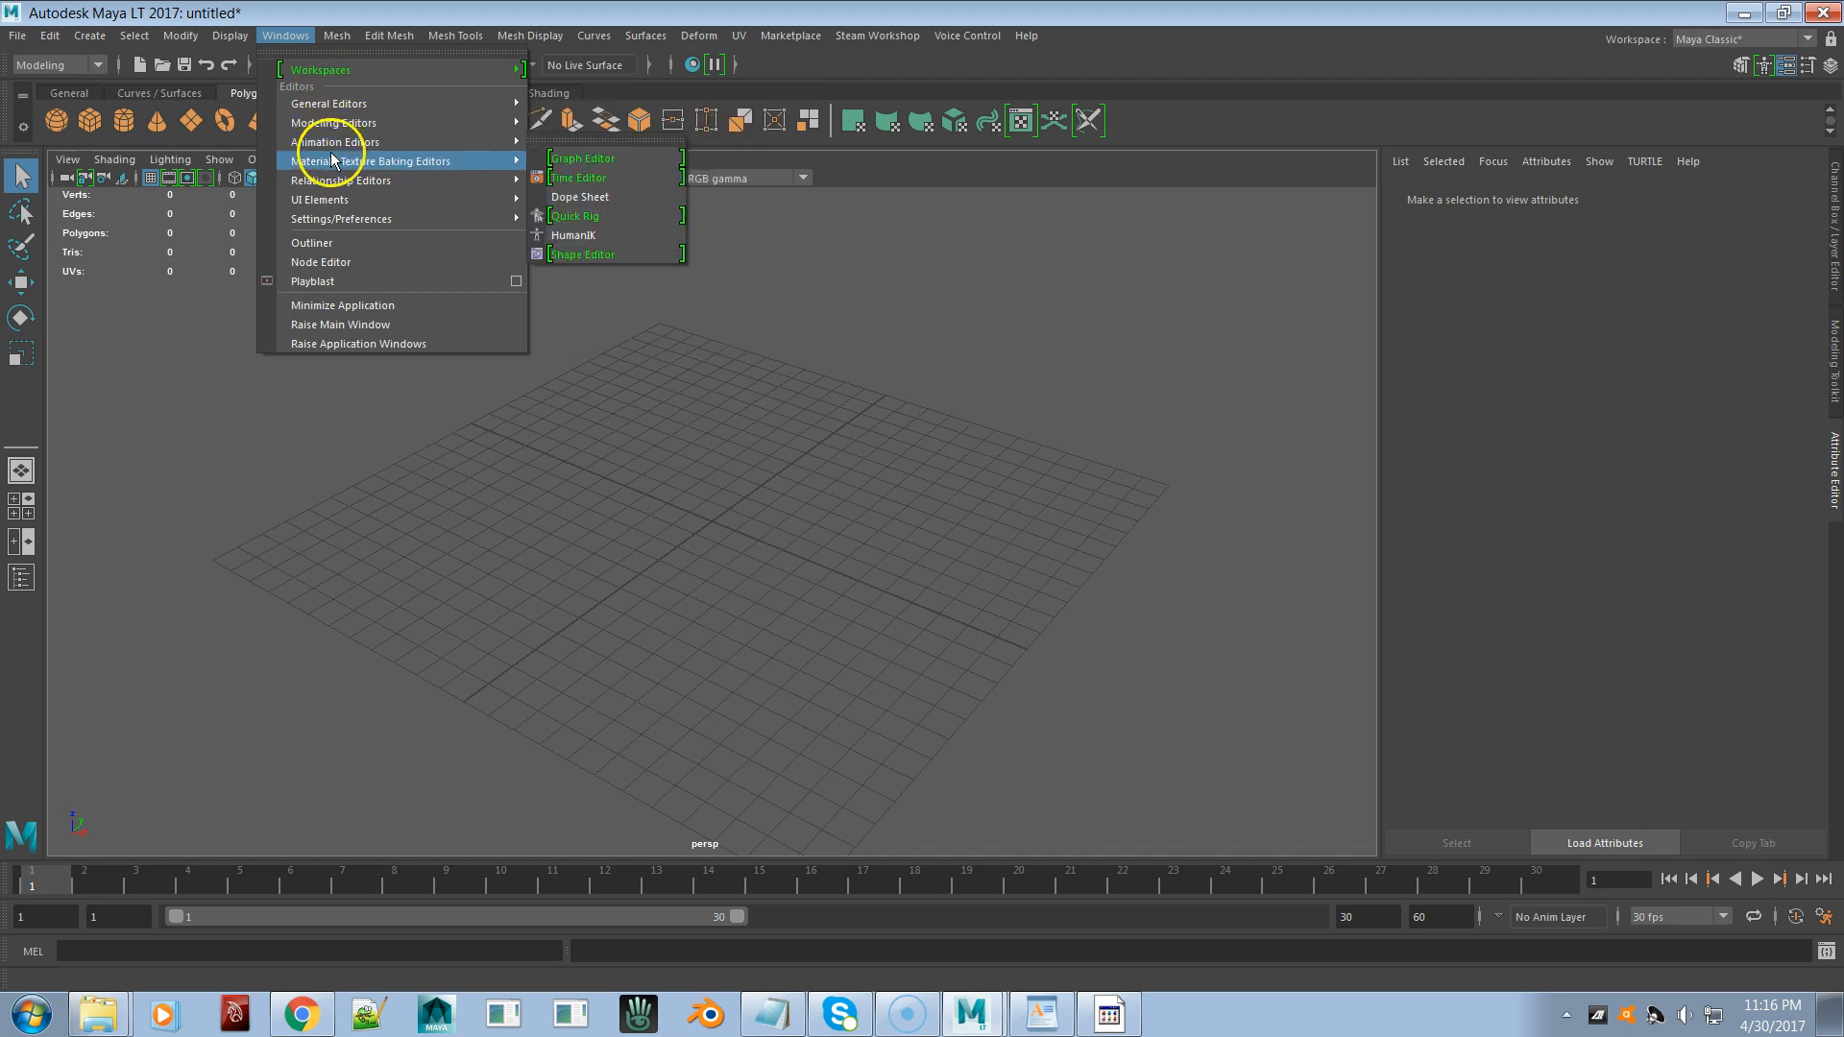
pyautogui.moveTo(346, 165)
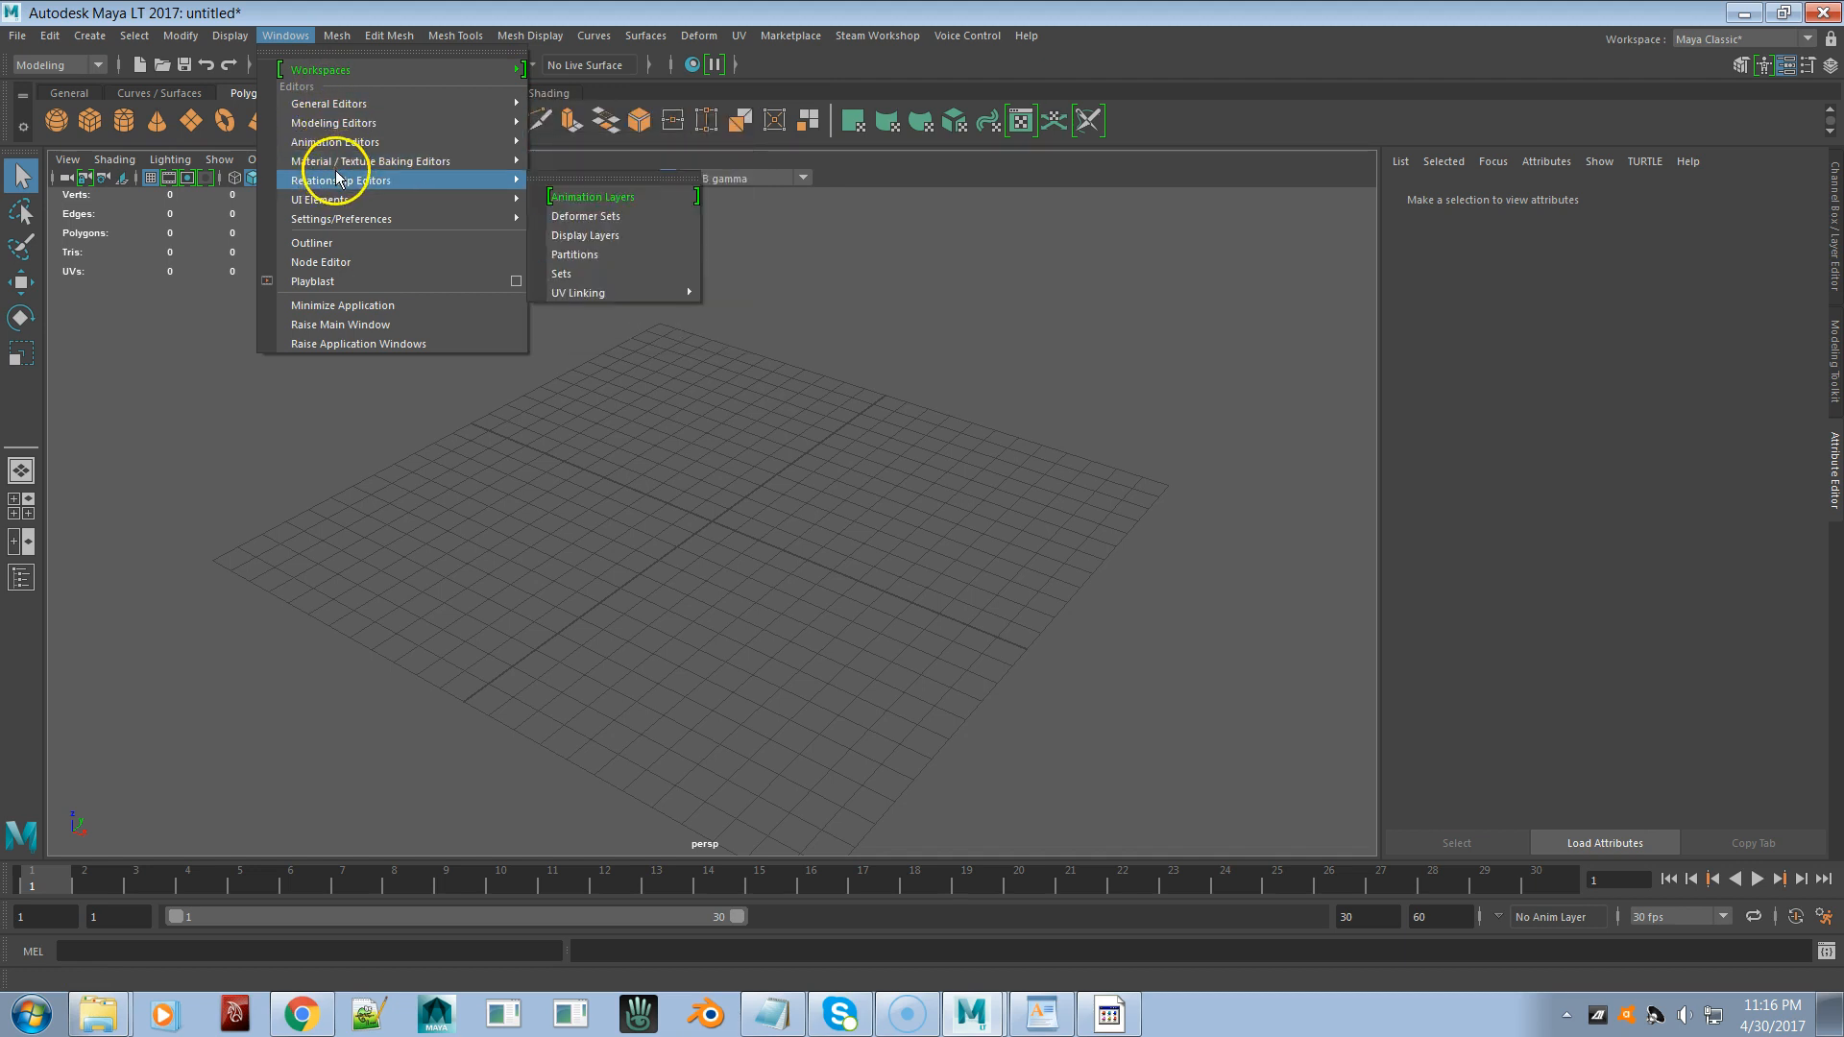
pyautogui.moveTo(334, 124)
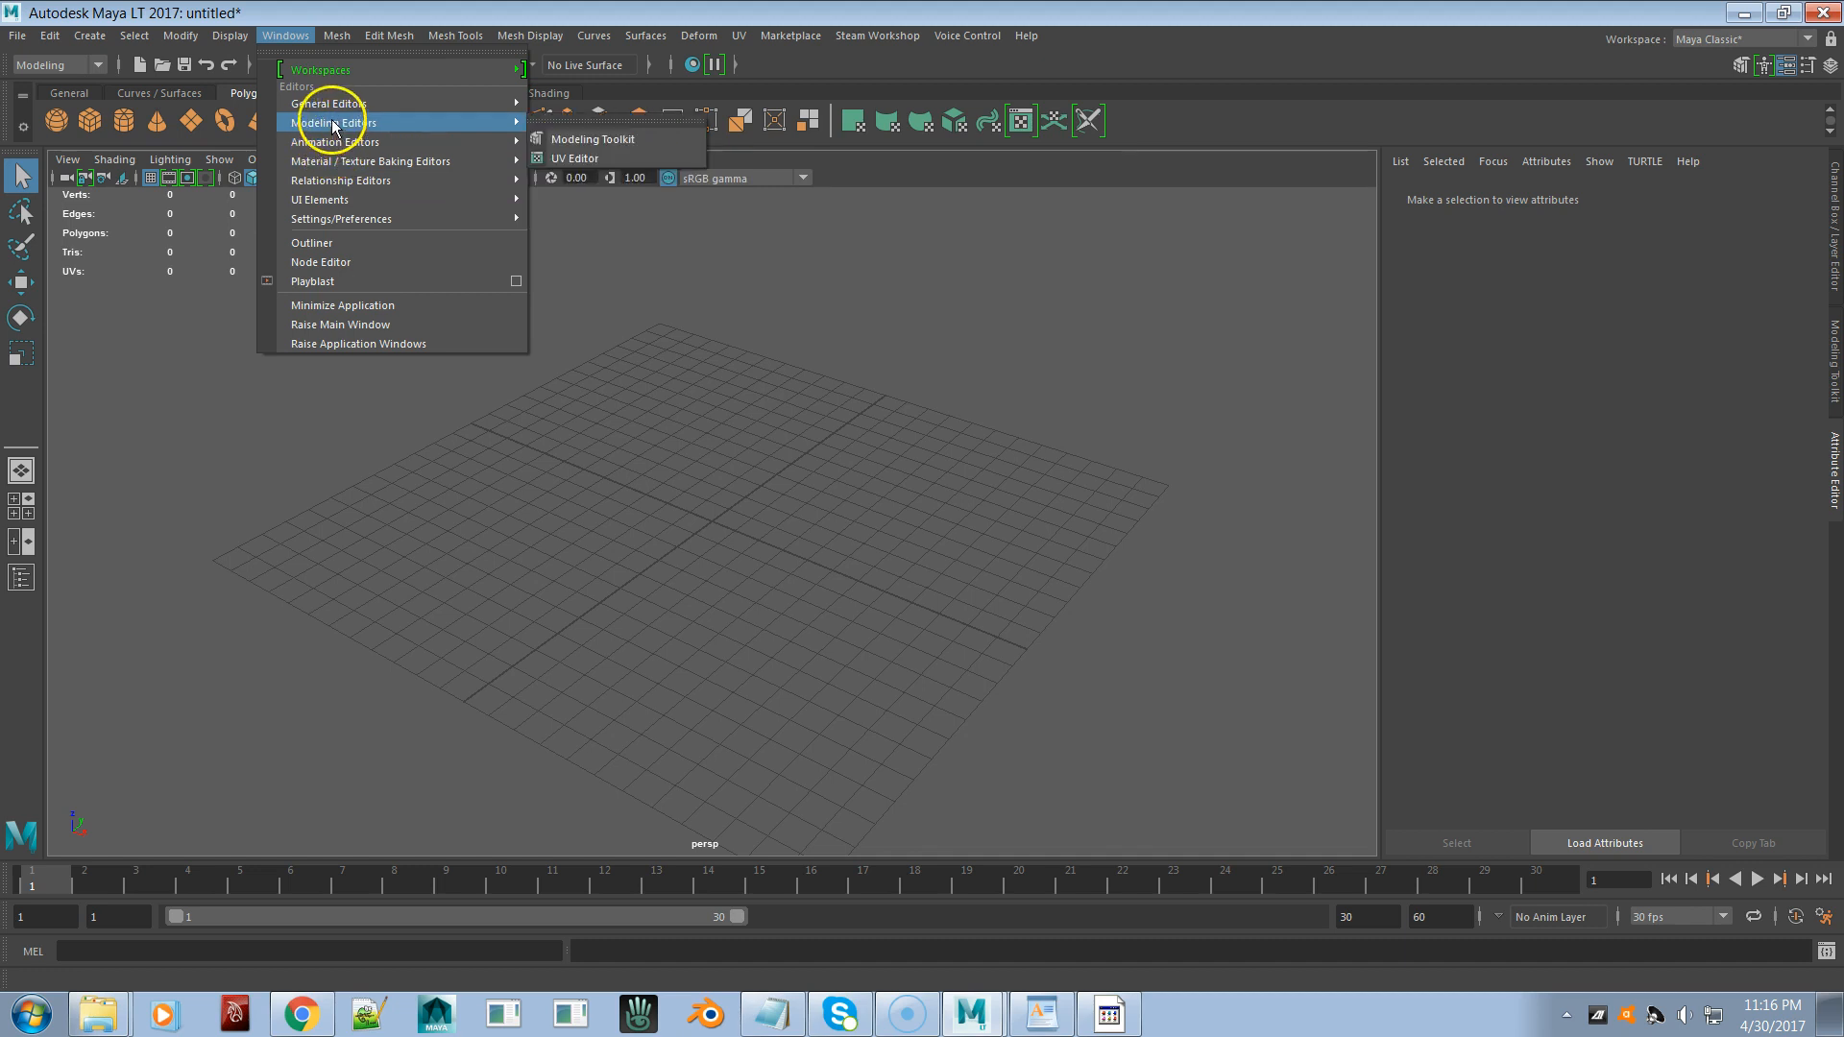
pyautogui.click(607, 159)
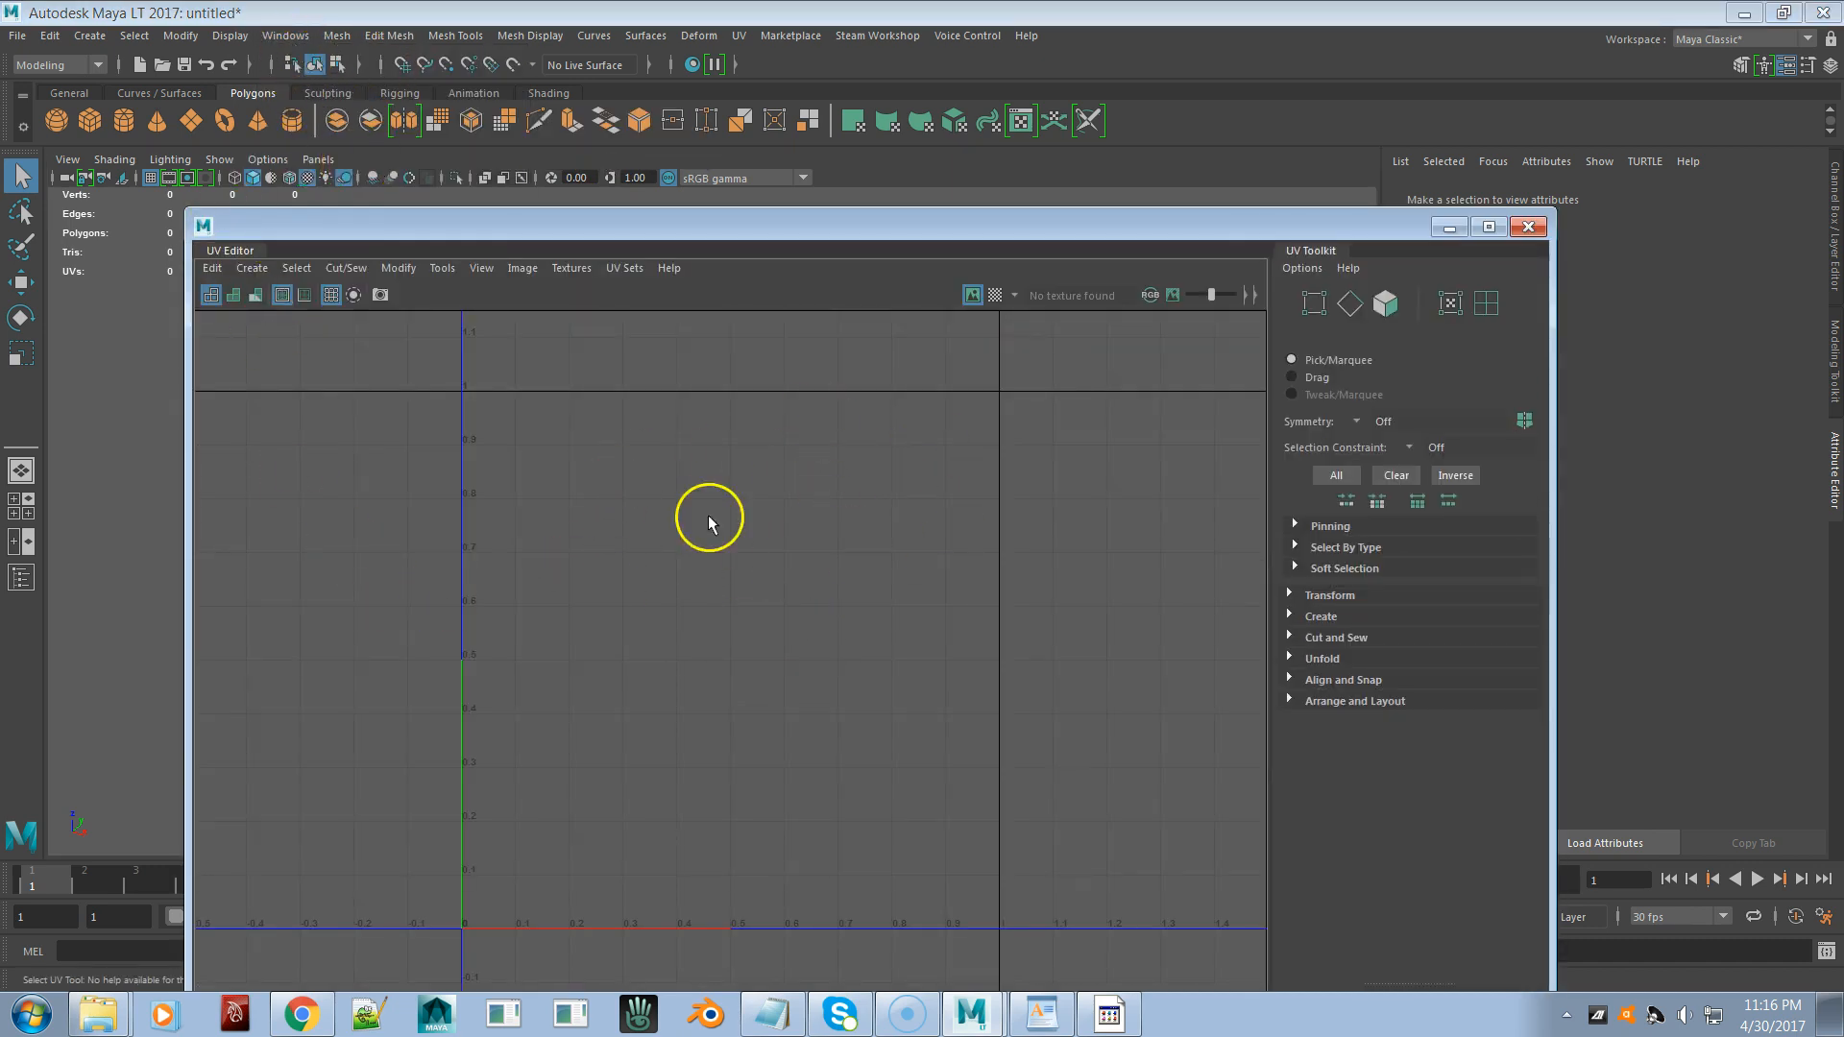
# - Move the UV Editor window off the main screen to clear the perspective viewport
pyautogui.moveTo(803, 226); pyautogui.dragTo(934, 141)
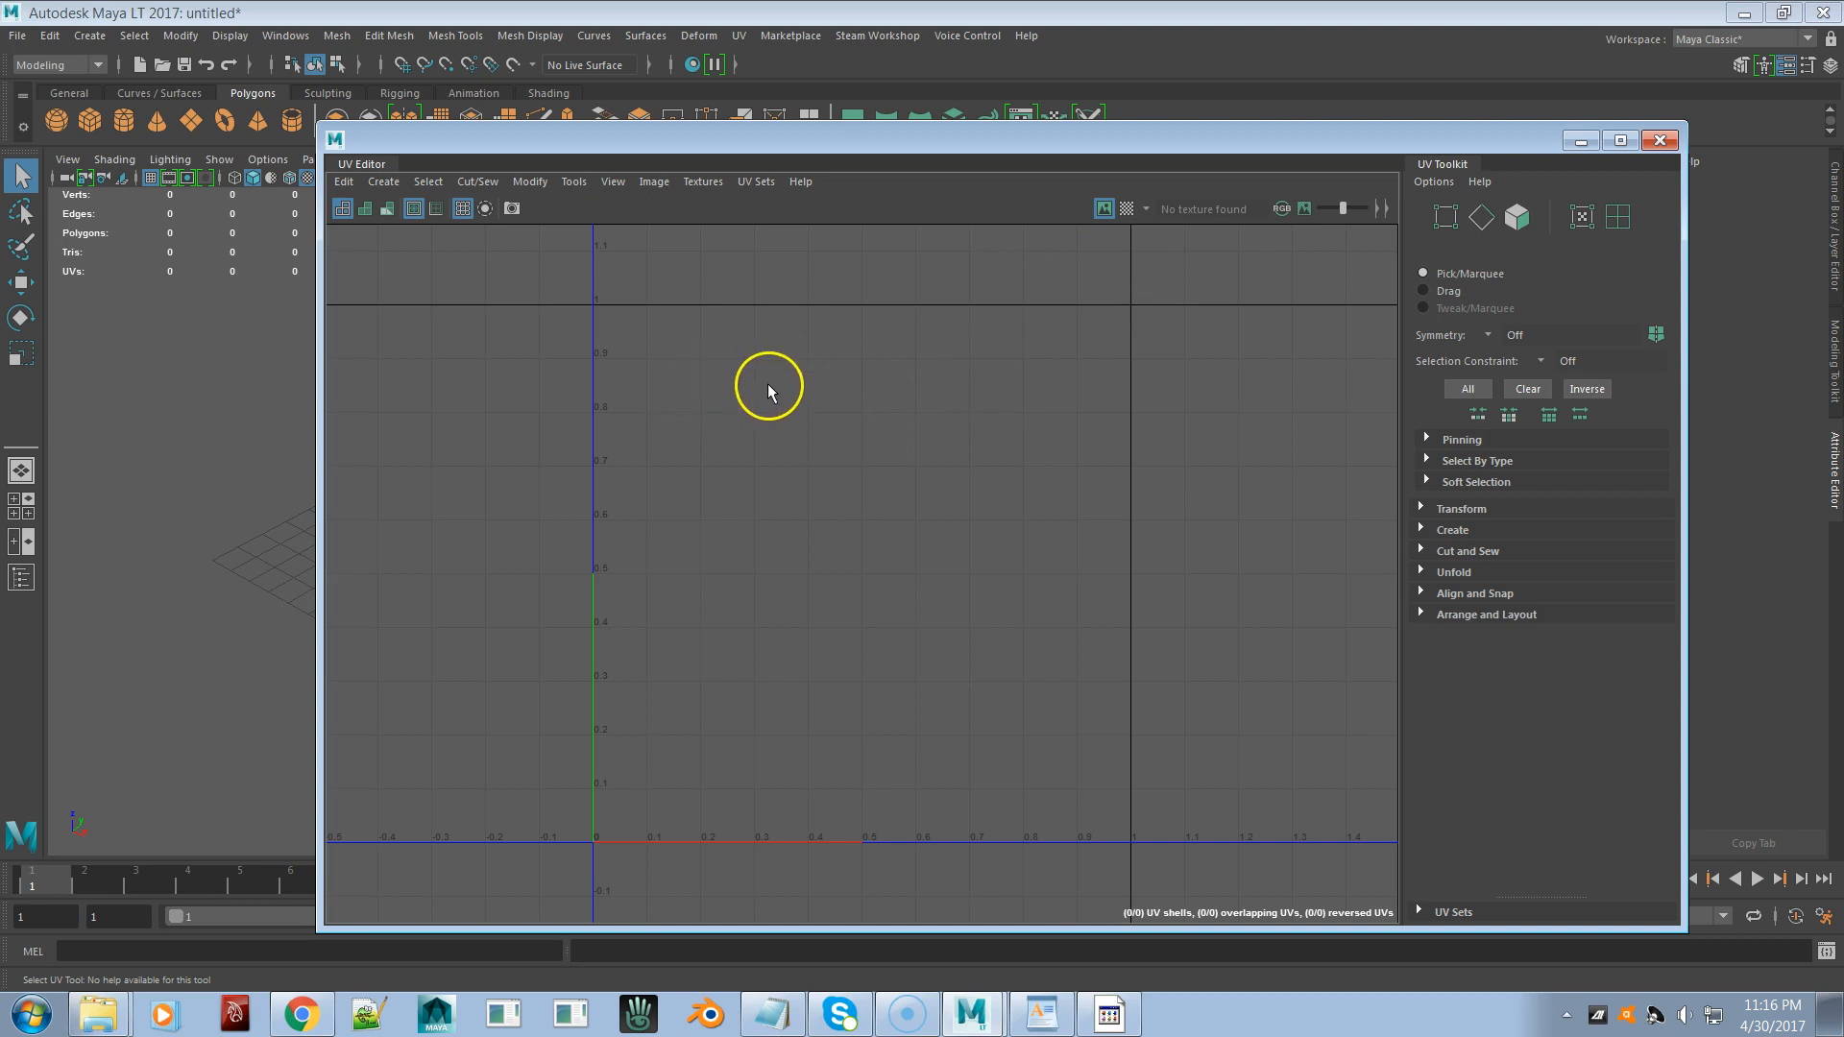
pyautogui.moveTo(739, 142); pyautogui.dragTo(891, 129)
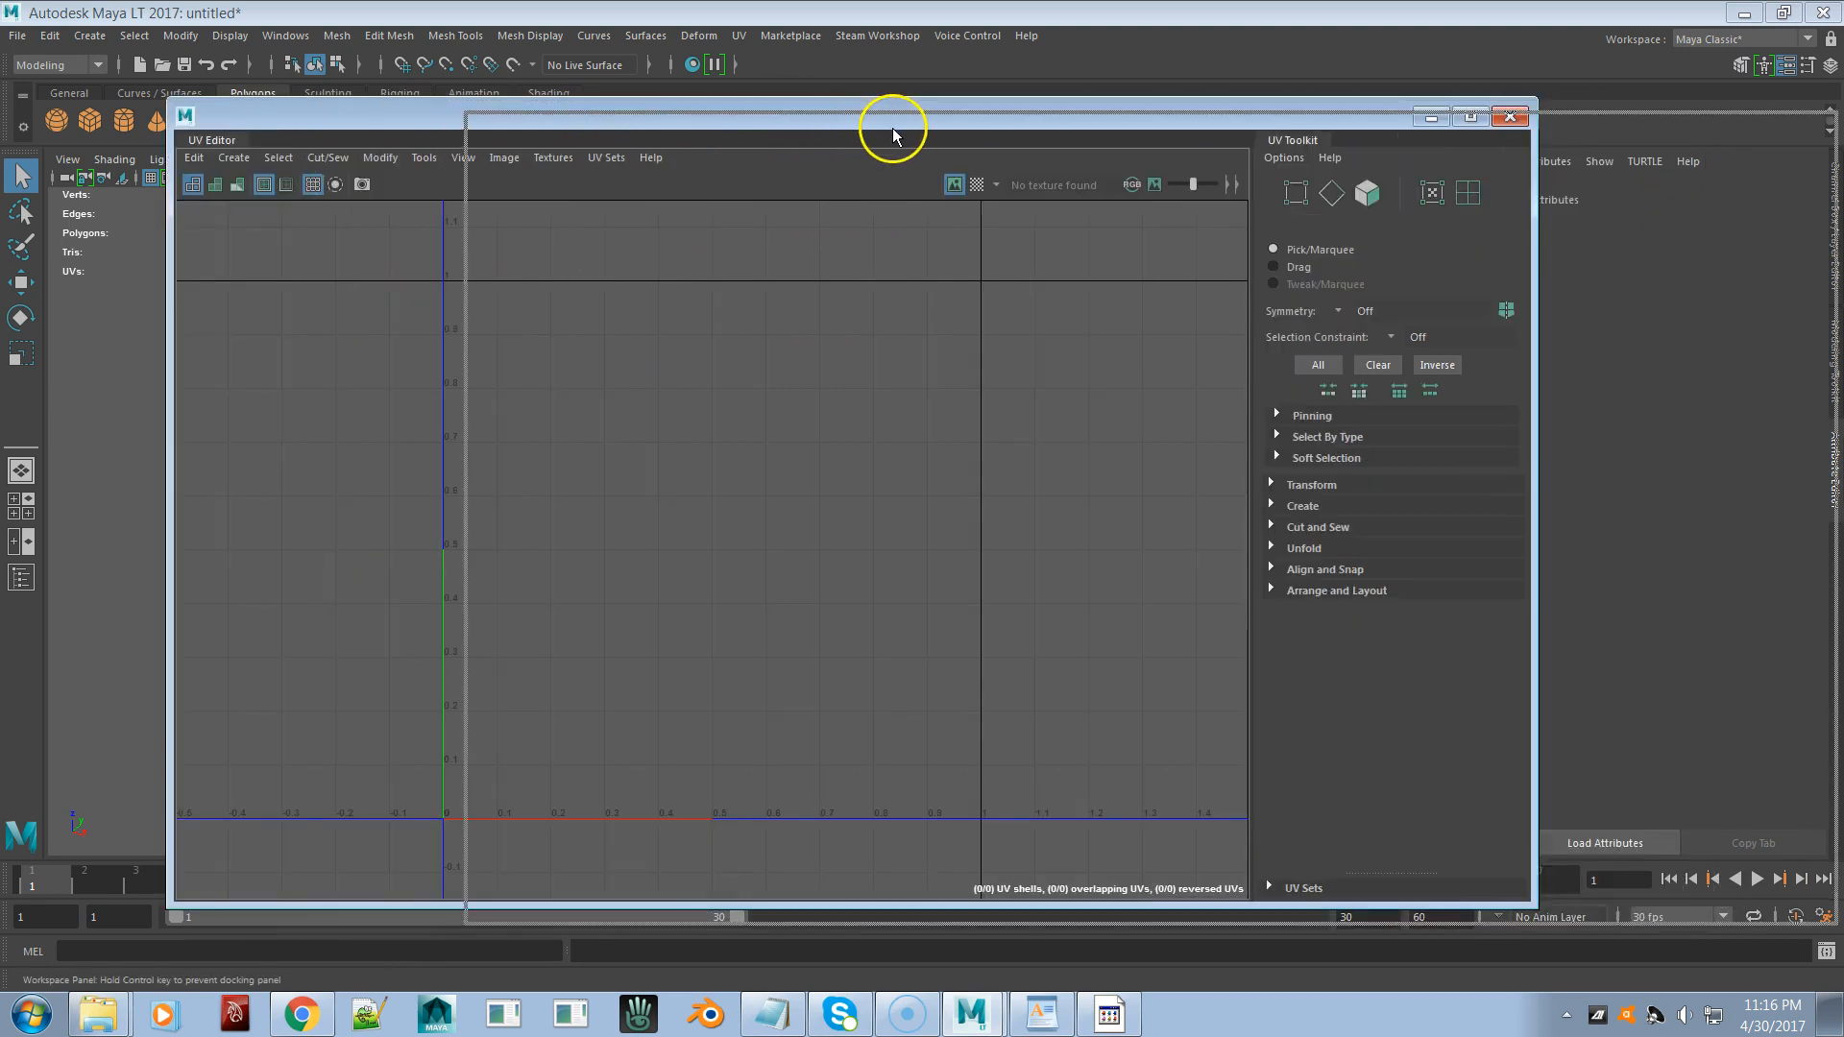
pyautogui.moveTo(1817, 152); pyautogui.dragTo(1842, 151)
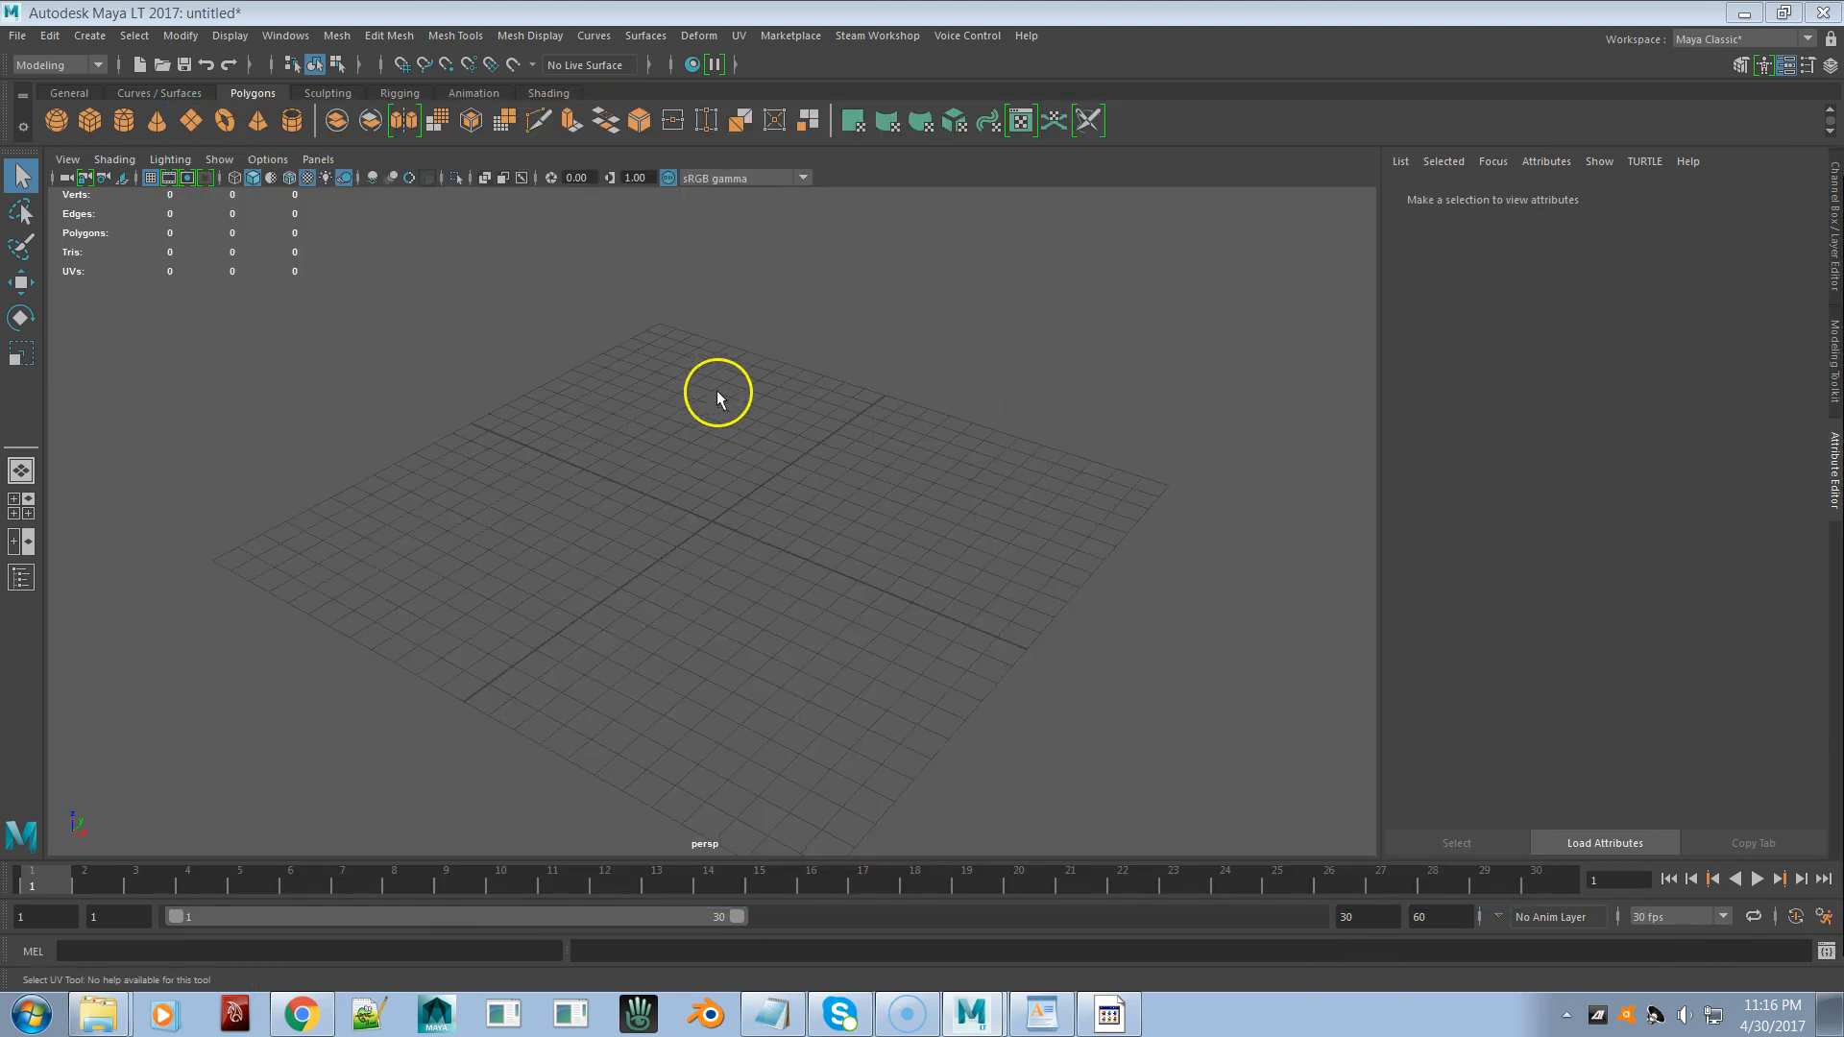
# - Create a polygon sphere interactively near the centre of the grid in the perspective view
pyautogui.scroll(3, 786, 458)
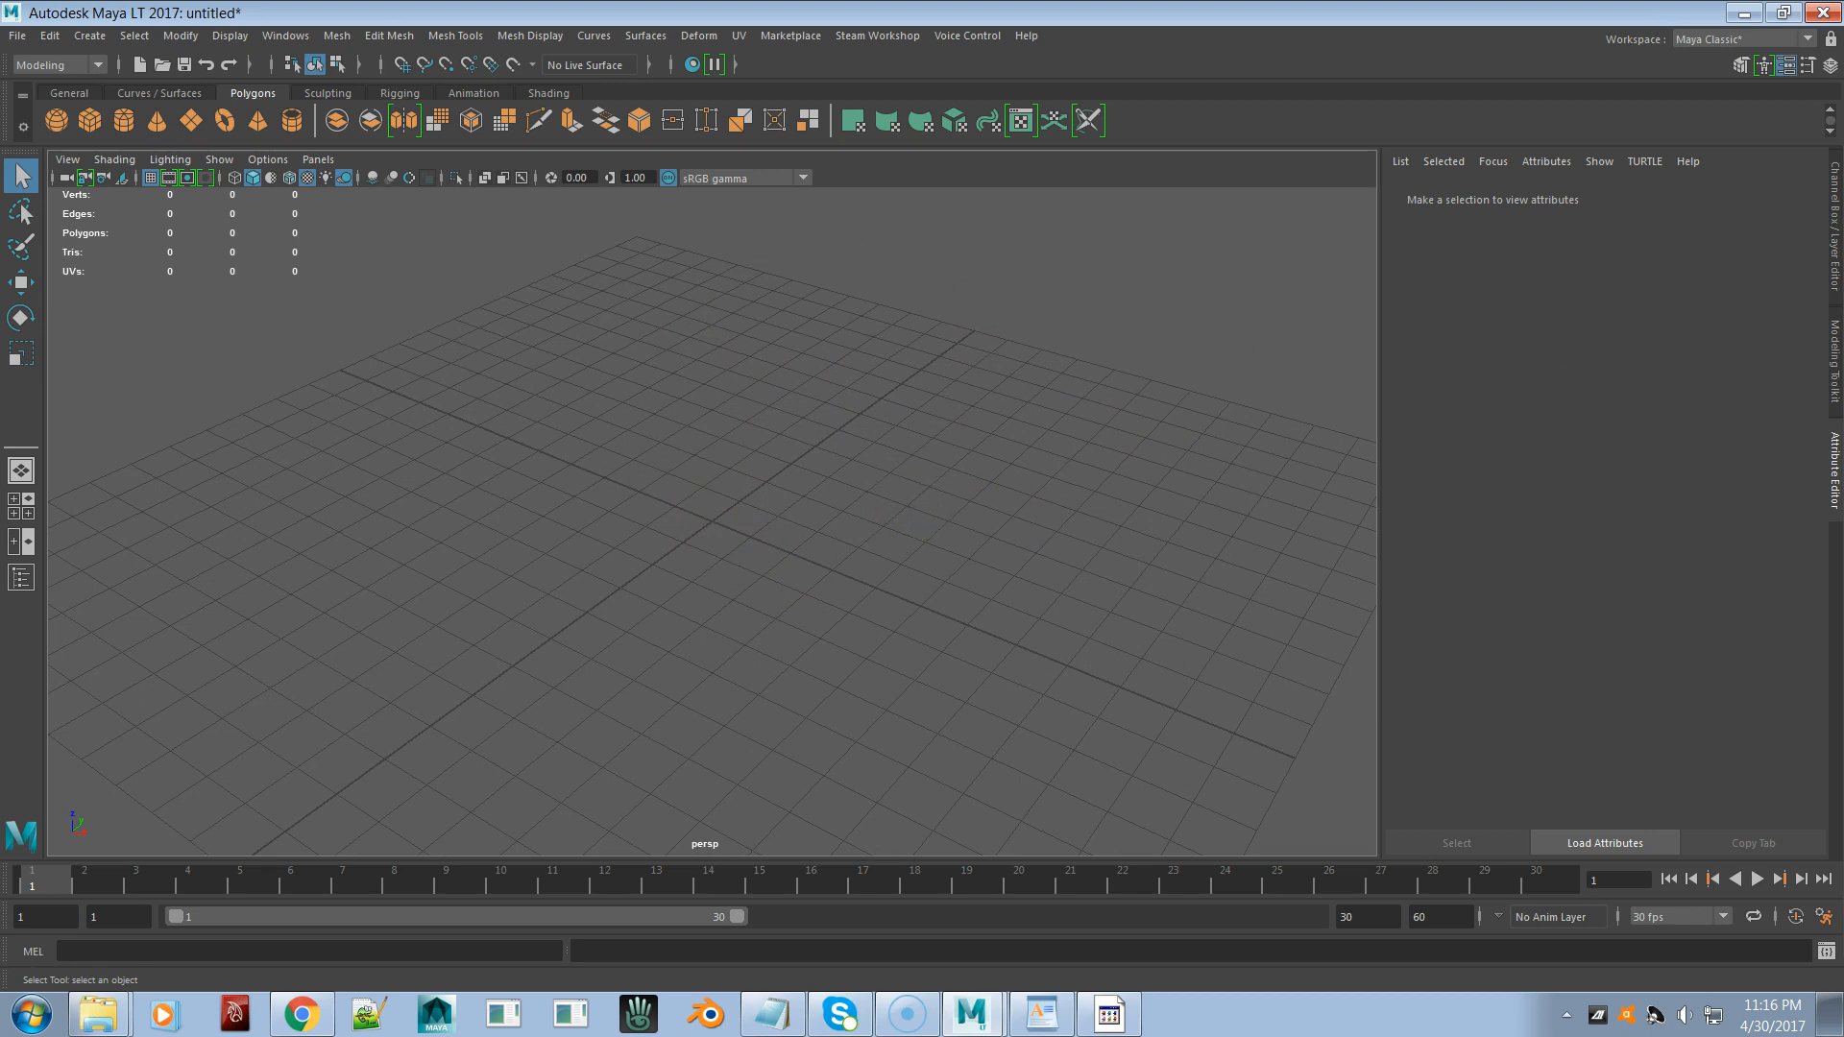
pyautogui.moveTo(1842, 157)
pyautogui.mouseDown()
pyautogui.moveTo(634, 78)
pyautogui.moveTo(1843, 145)
pyautogui.mouseUp()
pyautogui.click(294, 234)
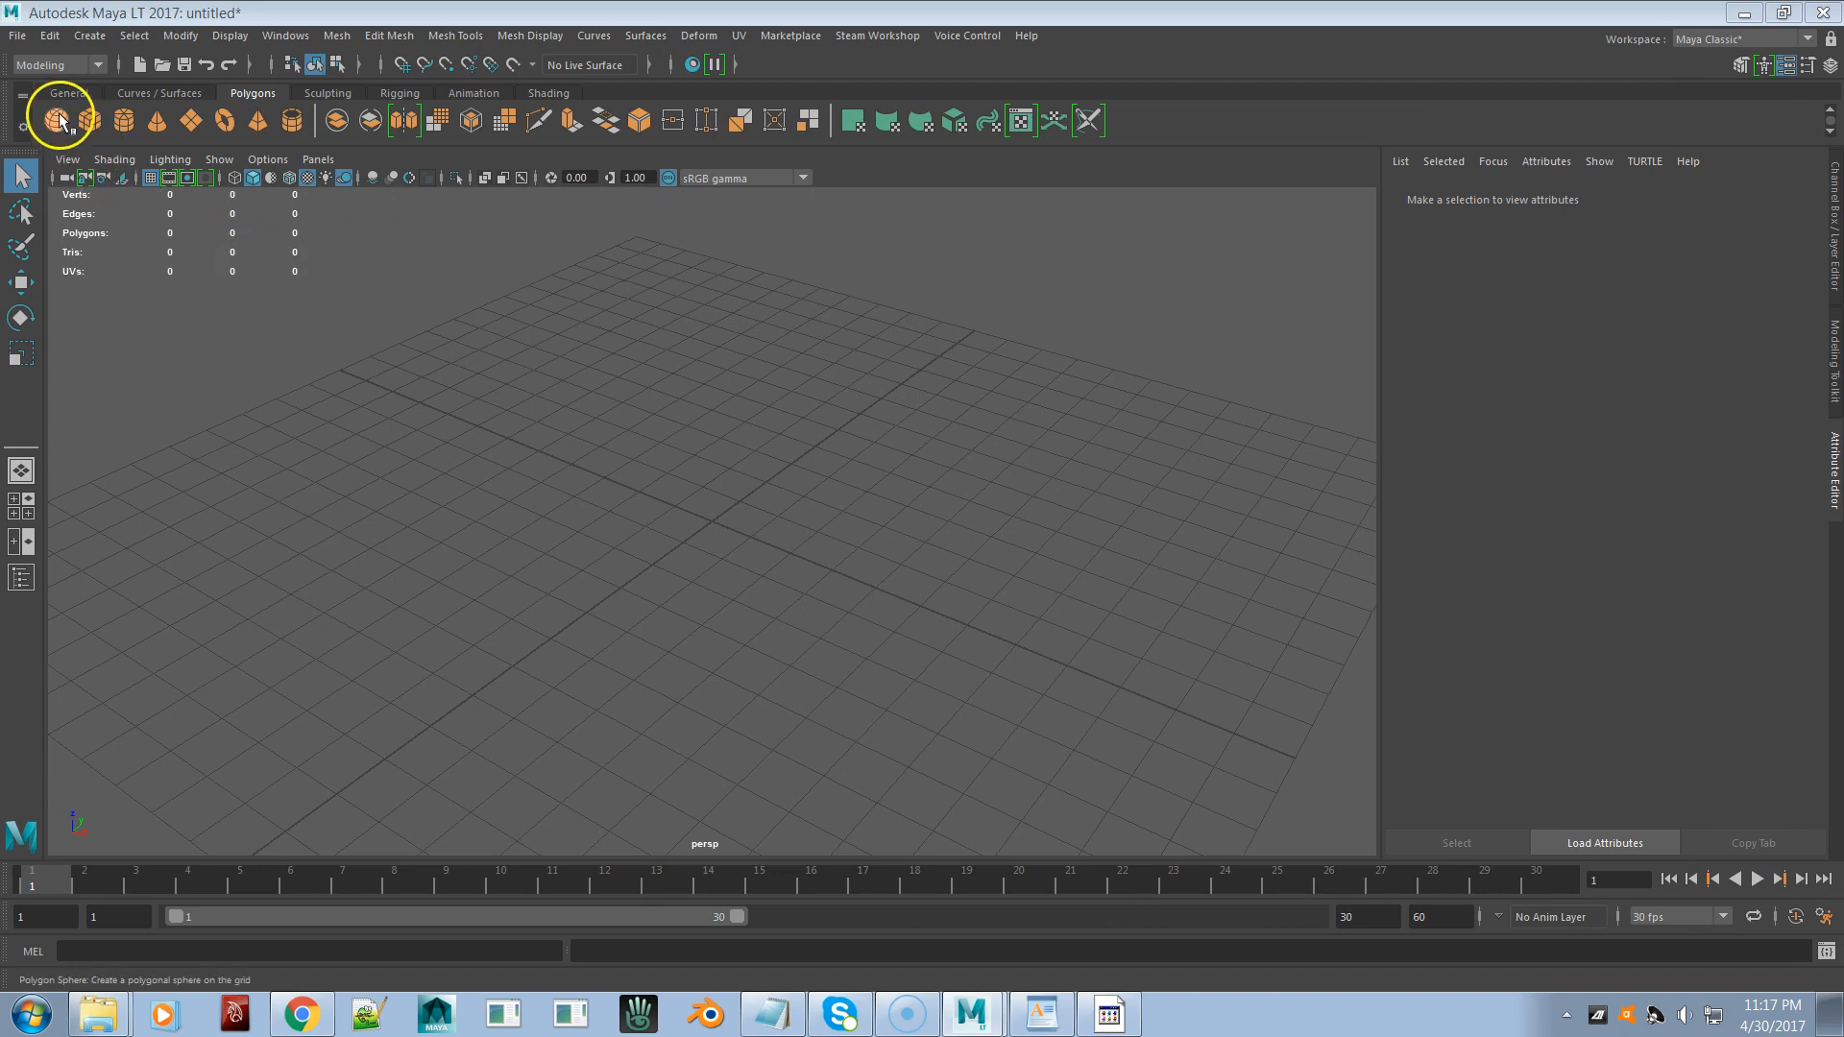
pyautogui.click(375, 288)
pyautogui.moveTo(672, 461); pyautogui.dragTo(707, 589)
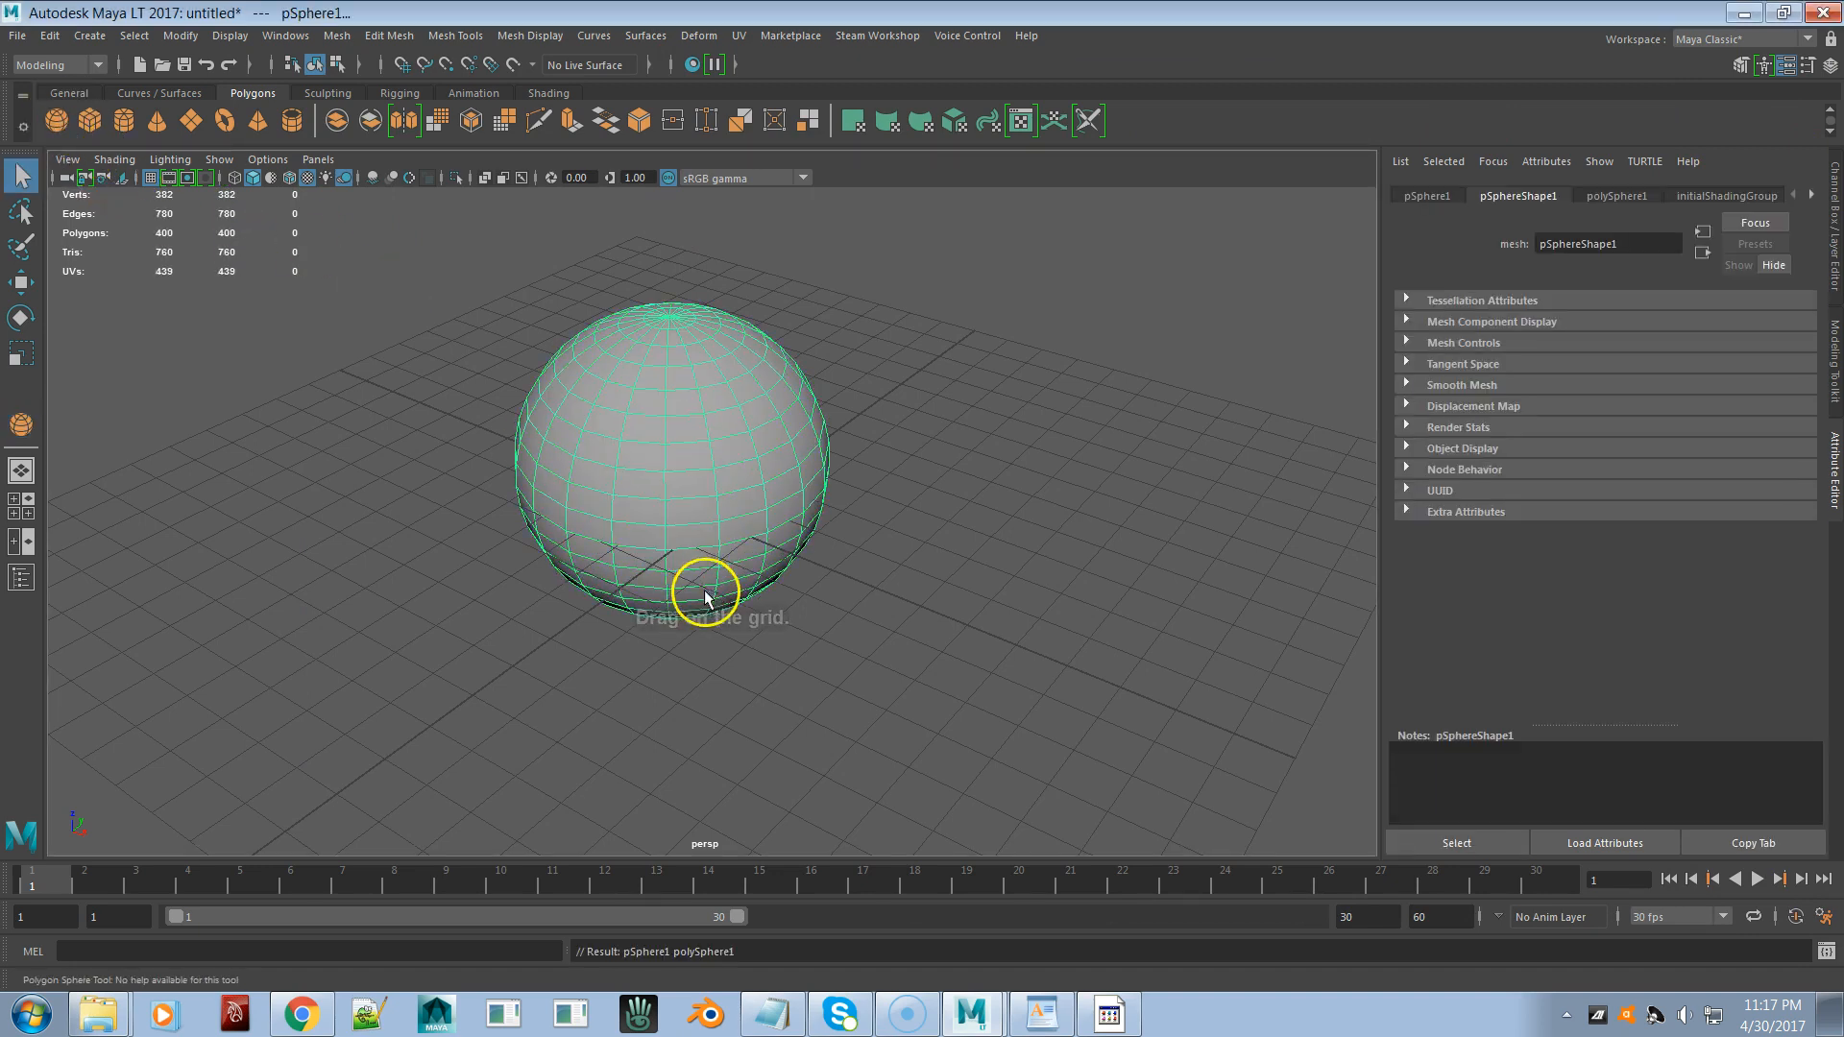
# - Select an 8-column by 5-row block of the sphere's vertices in the UV Editor and move the editor out of the way
pyautogui.moveTo(1843, 144); pyautogui.dragTo(1098, 170)
pyautogui.moveTo(1056, 535); pyautogui.dragTo(957, 544, button='right')
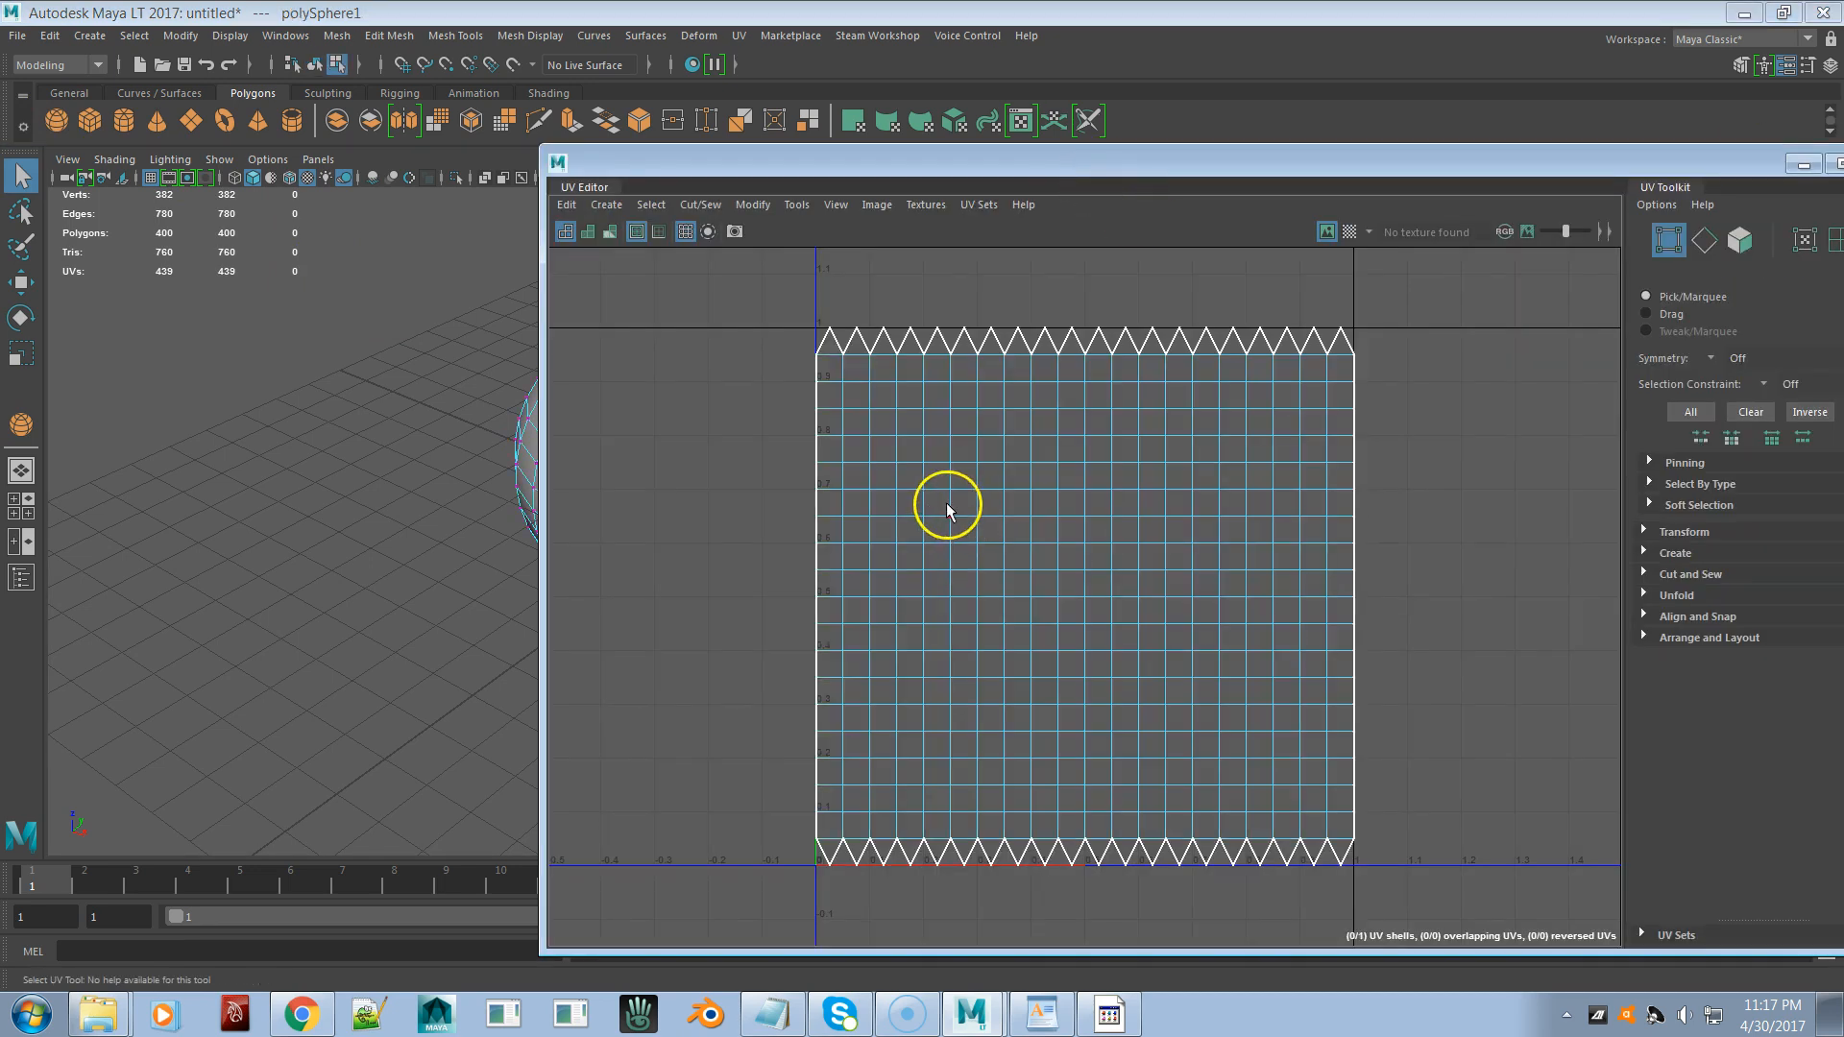
pyautogui.moveTo(937, 501); pyautogui.dragTo(1162, 637)
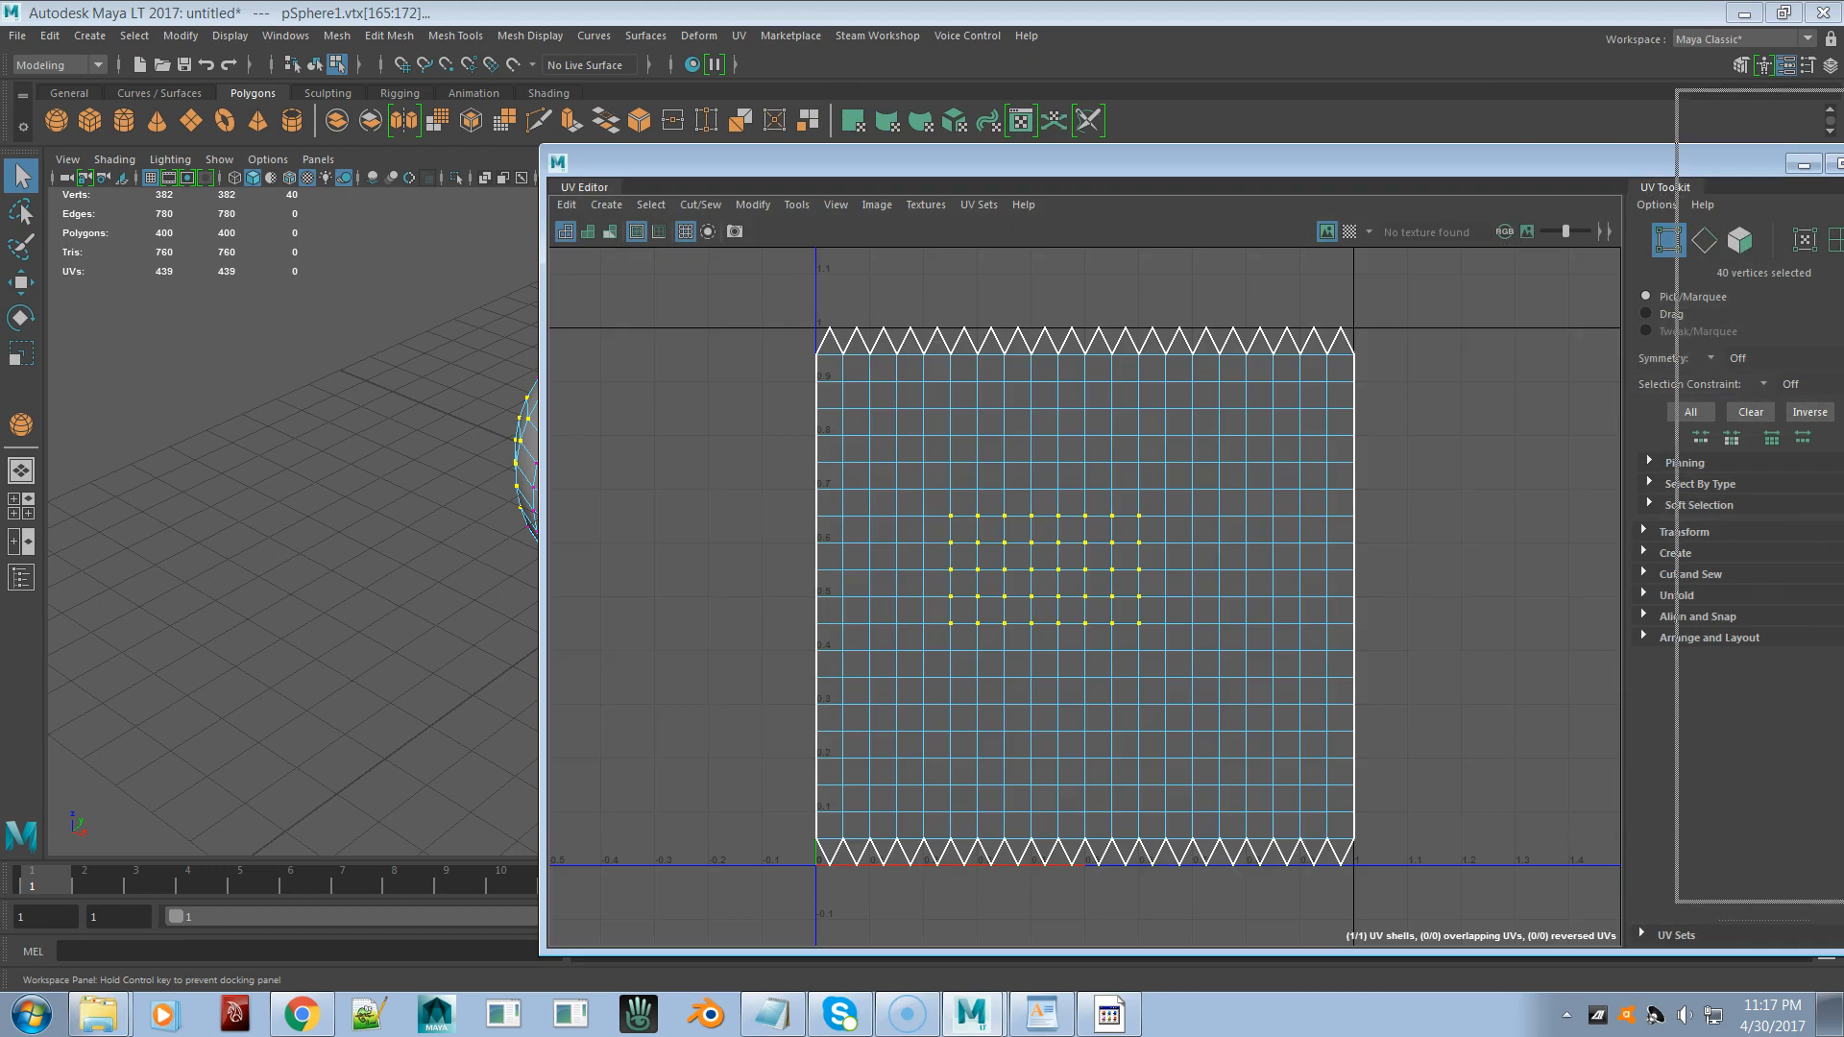
pyautogui.click(1836, 164)
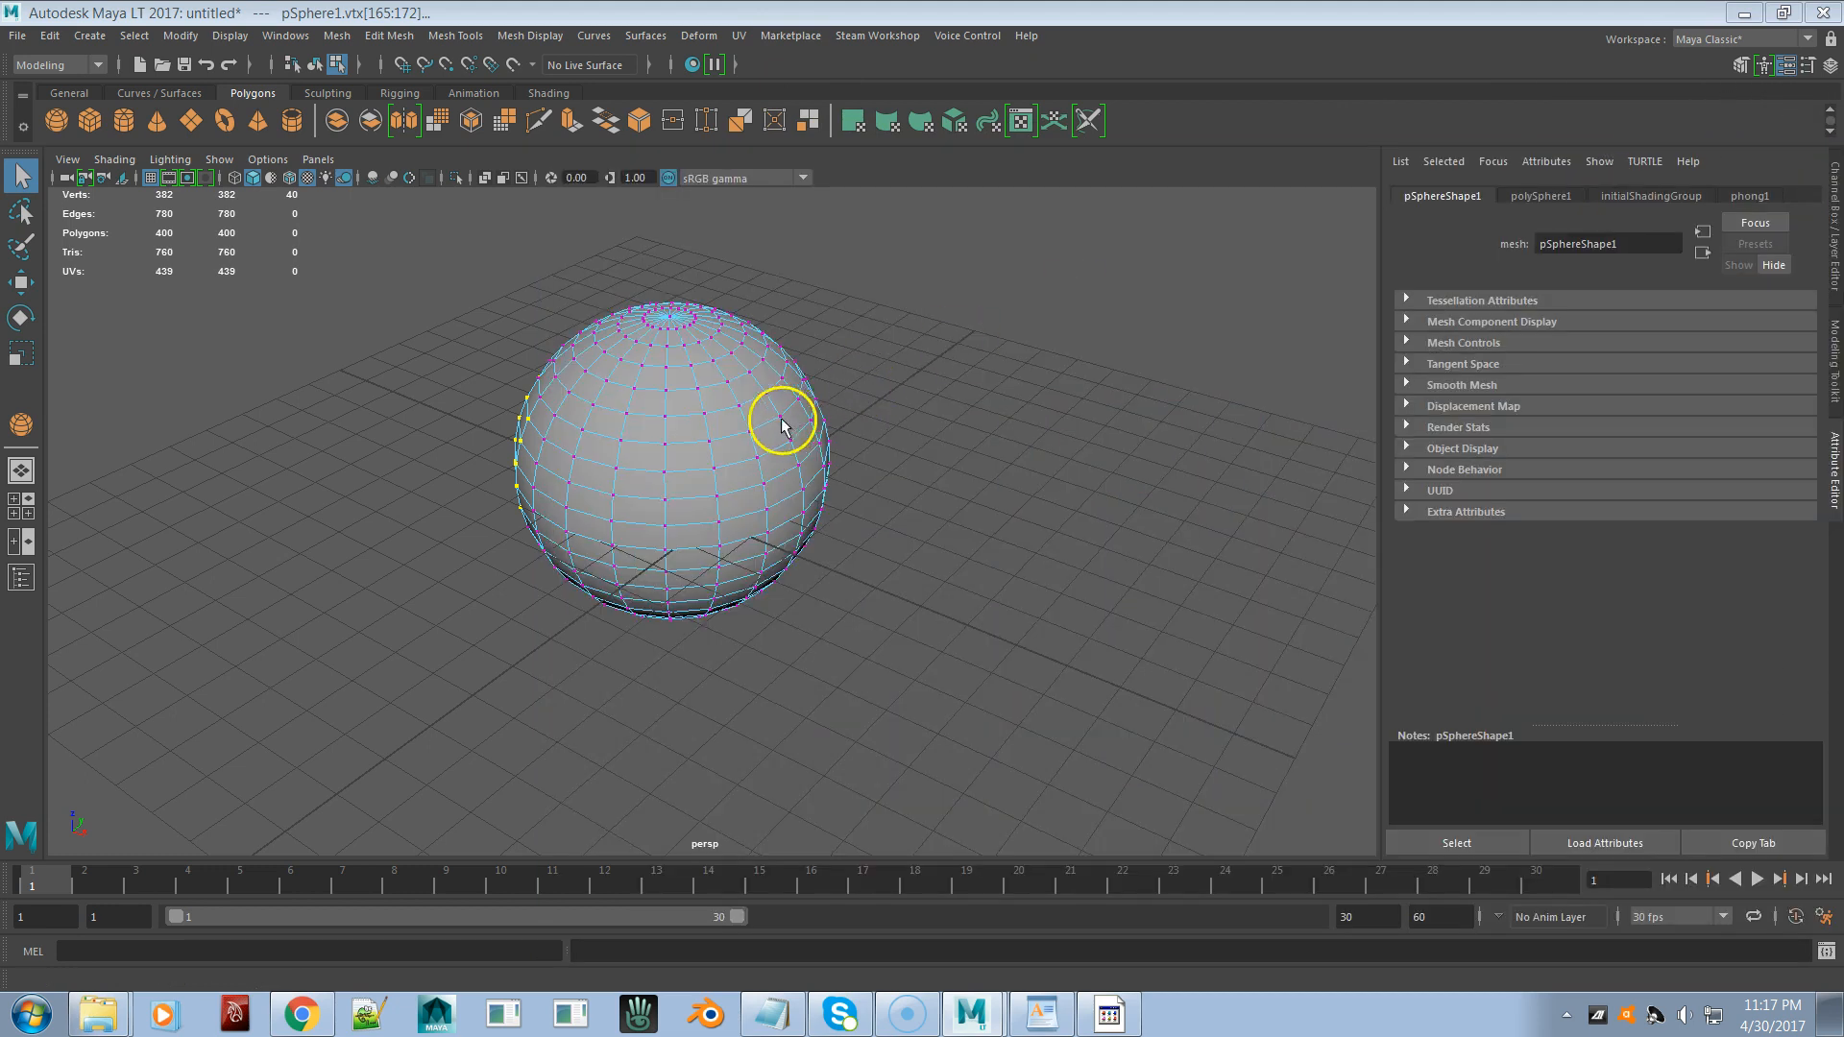
# - Examine the selected vertices on the sphere from several angles
pyautogui.keyDown('alt'); pyautogui.moveTo(769, 424); pyautogui.dragTo(912, 413); pyautogui.keyUp('alt')
pyautogui.keyDown('alt'); pyautogui.moveTo(609, 481); pyautogui.dragTo(823, 457, button='right'); pyautogui.keyUp('alt')
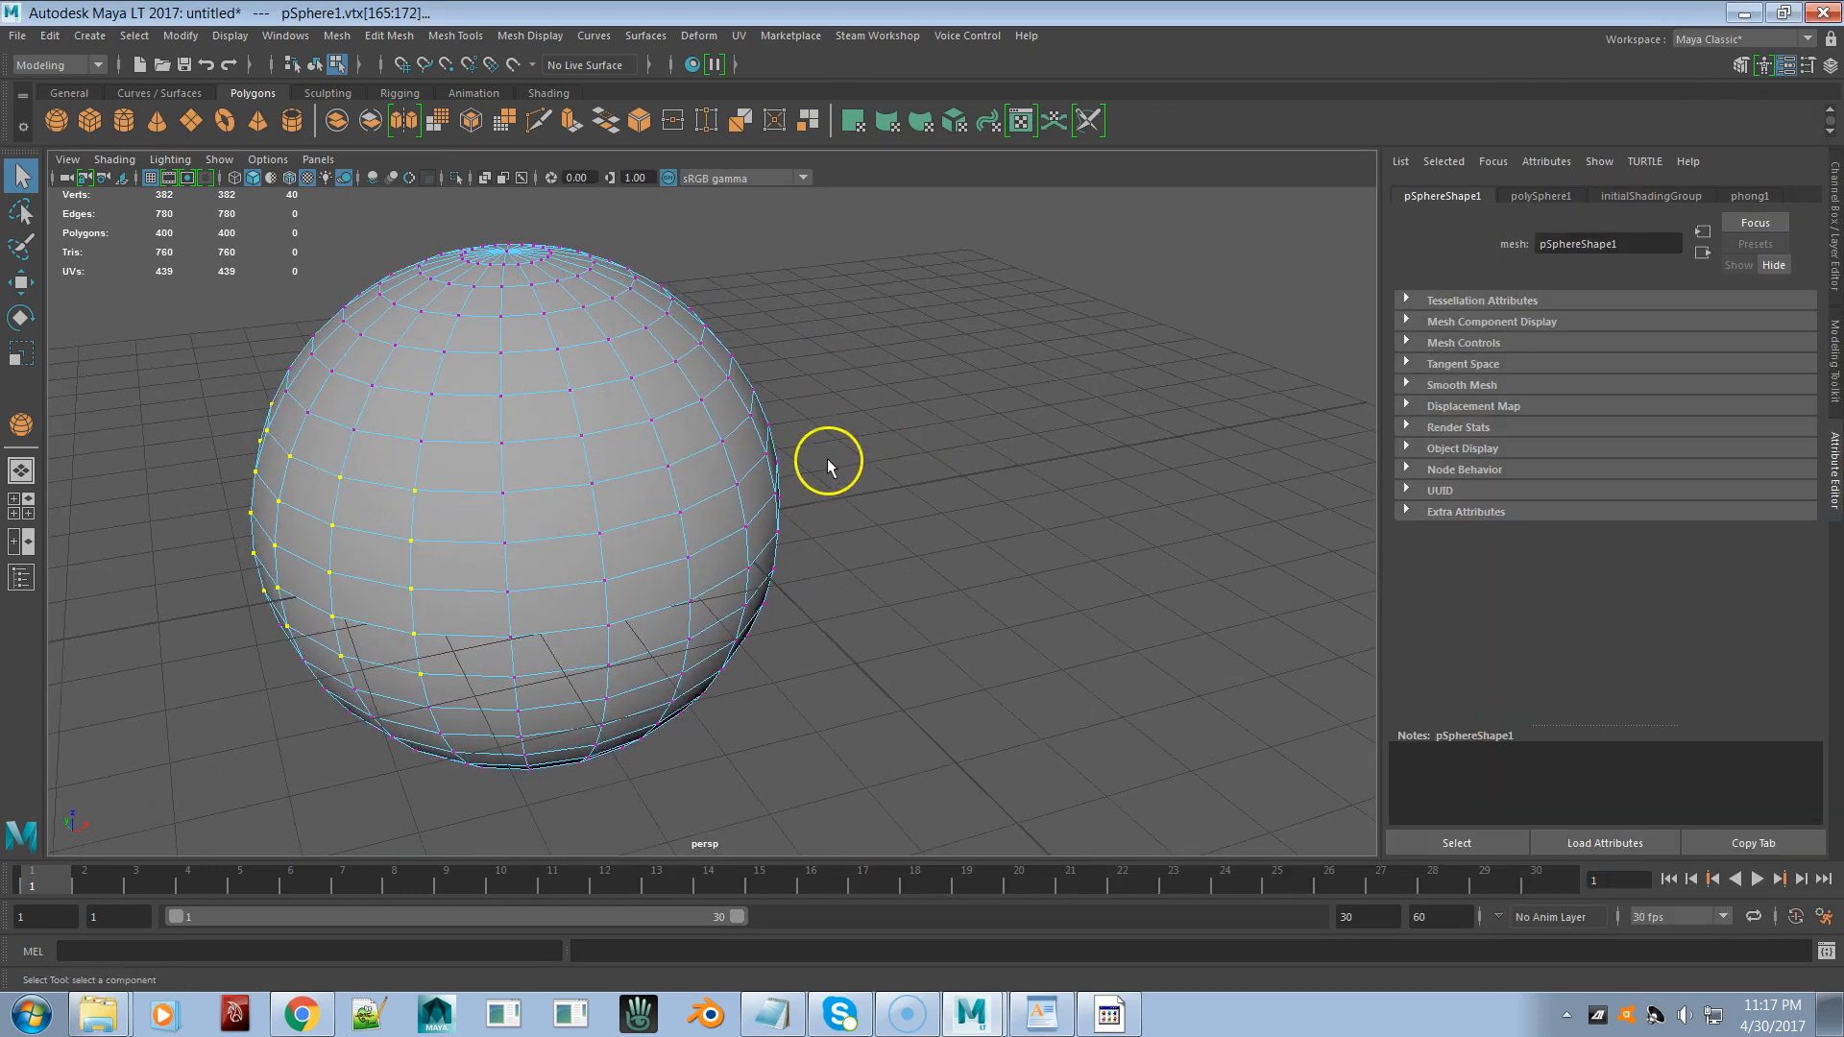
pyautogui.keyDown('alt'); pyautogui.moveTo(704, 432); pyautogui.dragTo(933, 420, button='middle'); pyautogui.keyUp('alt')
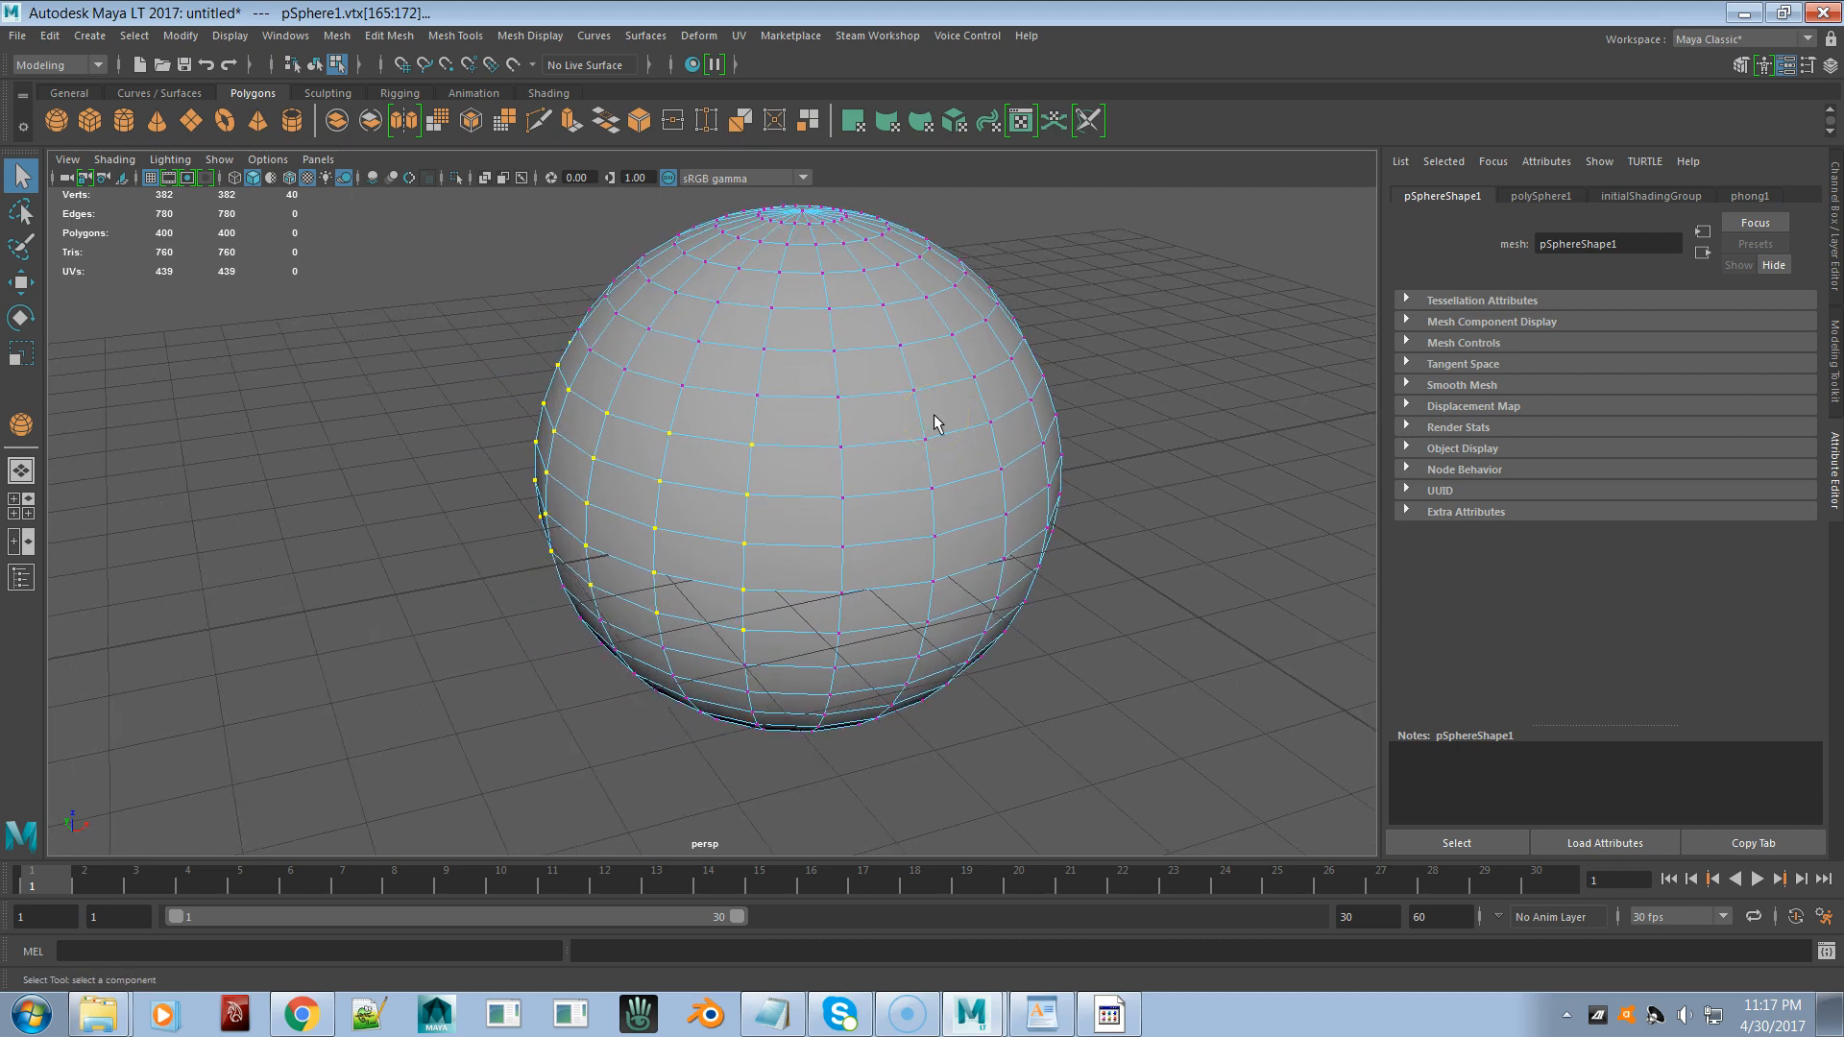
pyautogui.keyDown('alt'); pyautogui.moveTo(1049, 382); pyautogui.dragTo(1024, 346); pyautogui.keyUp('alt')
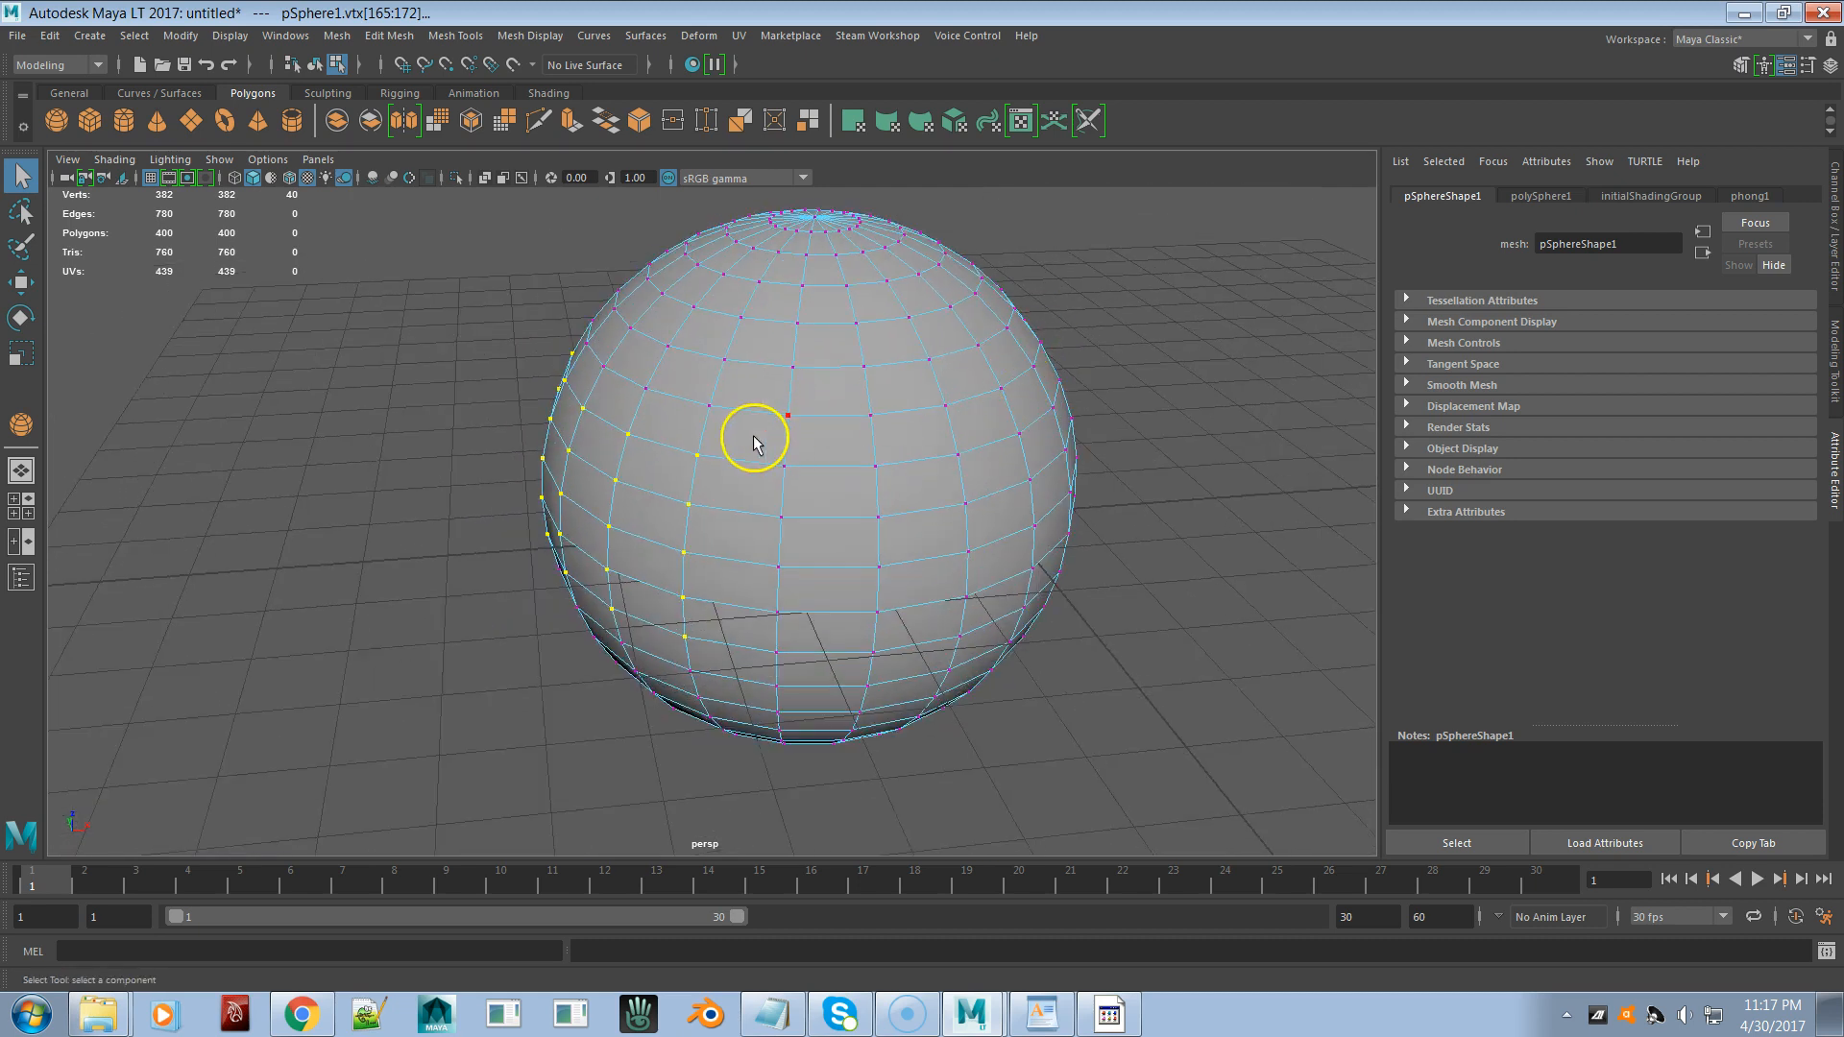
pyautogui.keyDown('alt'); pyautogui.moveTo(753, 443); pyautogui.dragTo(877, 362); pyautogui.keyUp('alt')
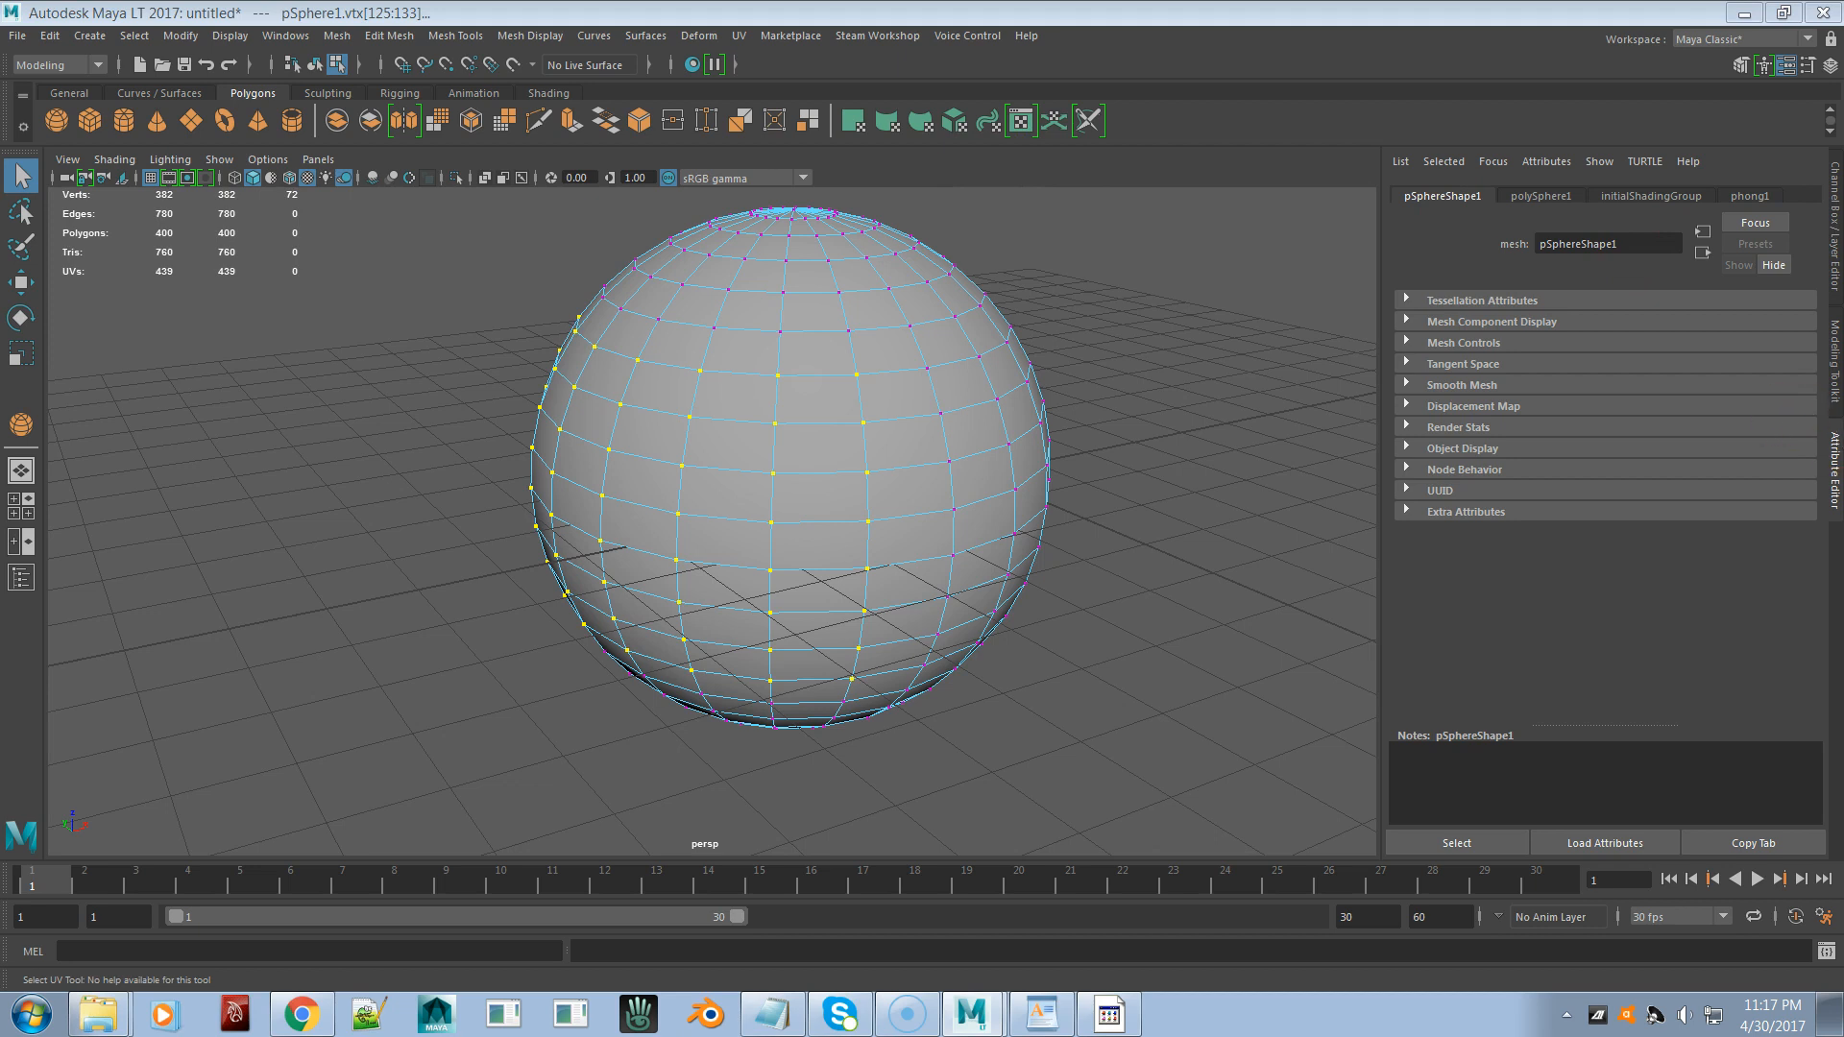
# - Bring the UV Editor back, select a larger central block of 80 sphere vertices, and clear the editor from the viewport
pyautogui.moveTo(1842, 111); pyautogui.dragTo(1170, 137)
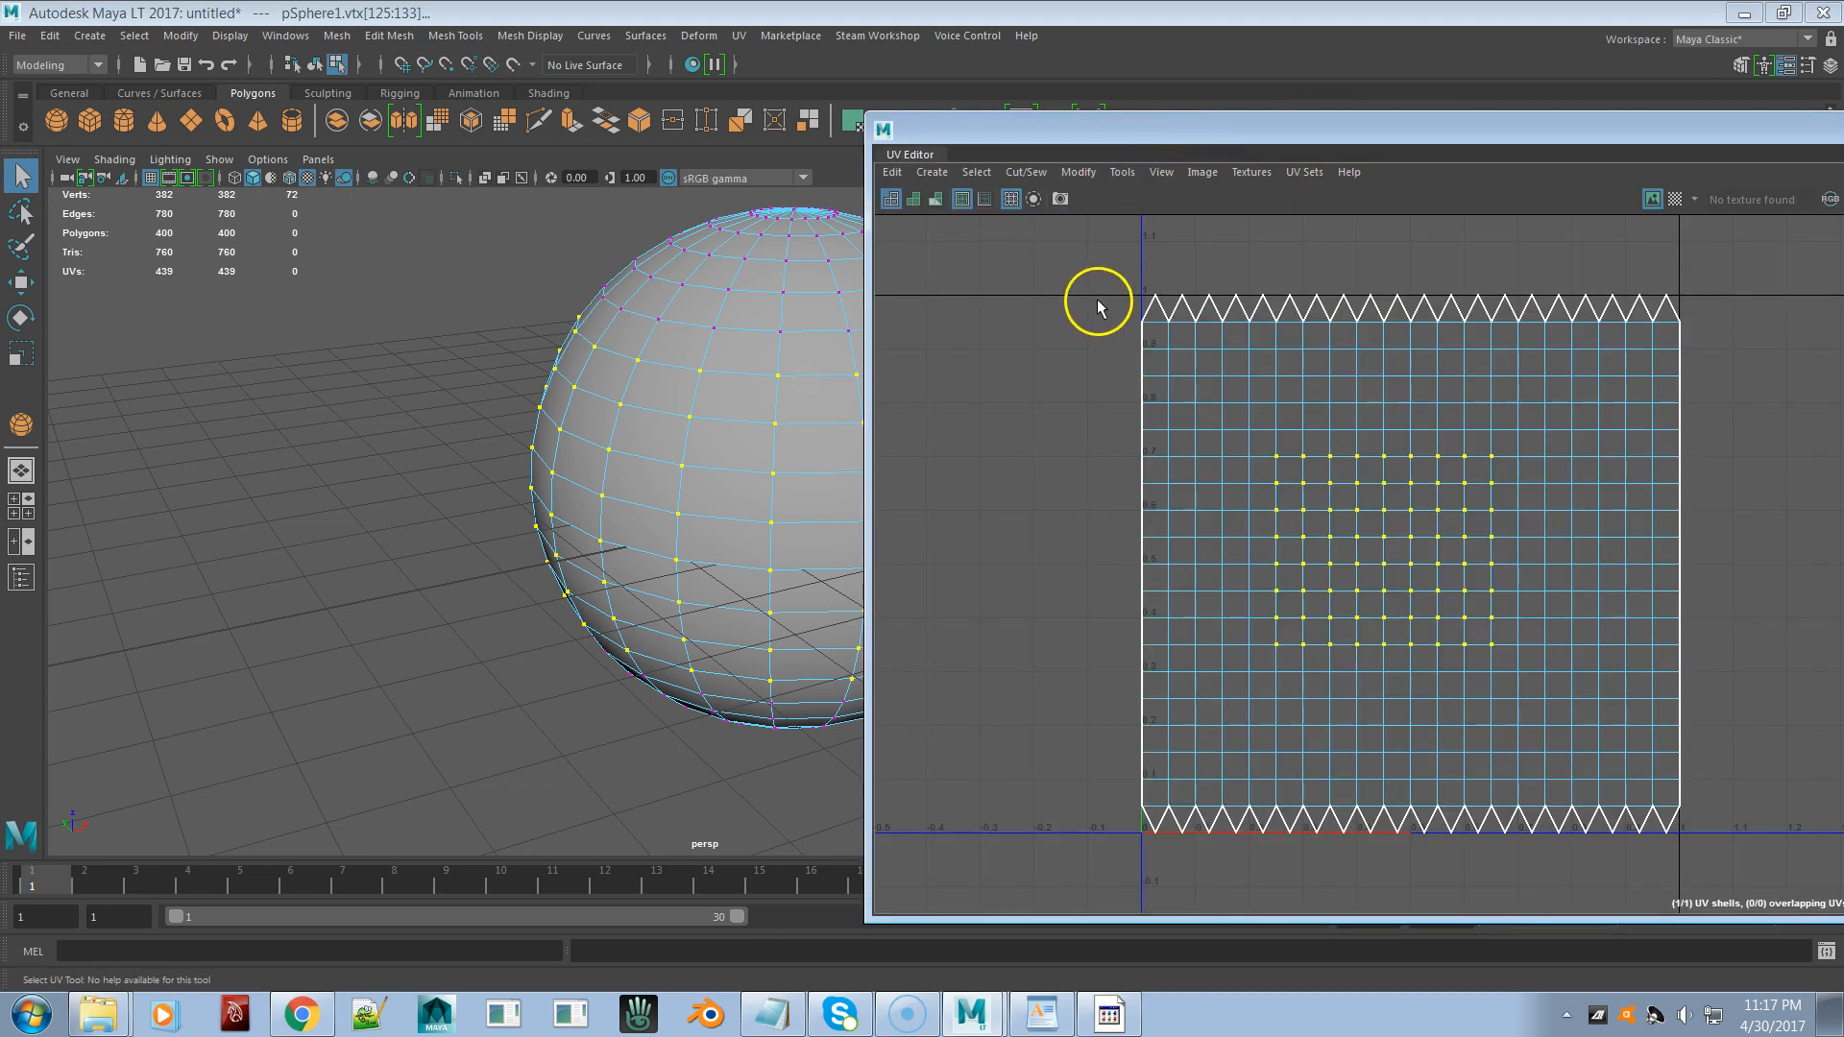
pyautogui.moveTo(1235, 428); pyautogui.dragTo(1494, 659)
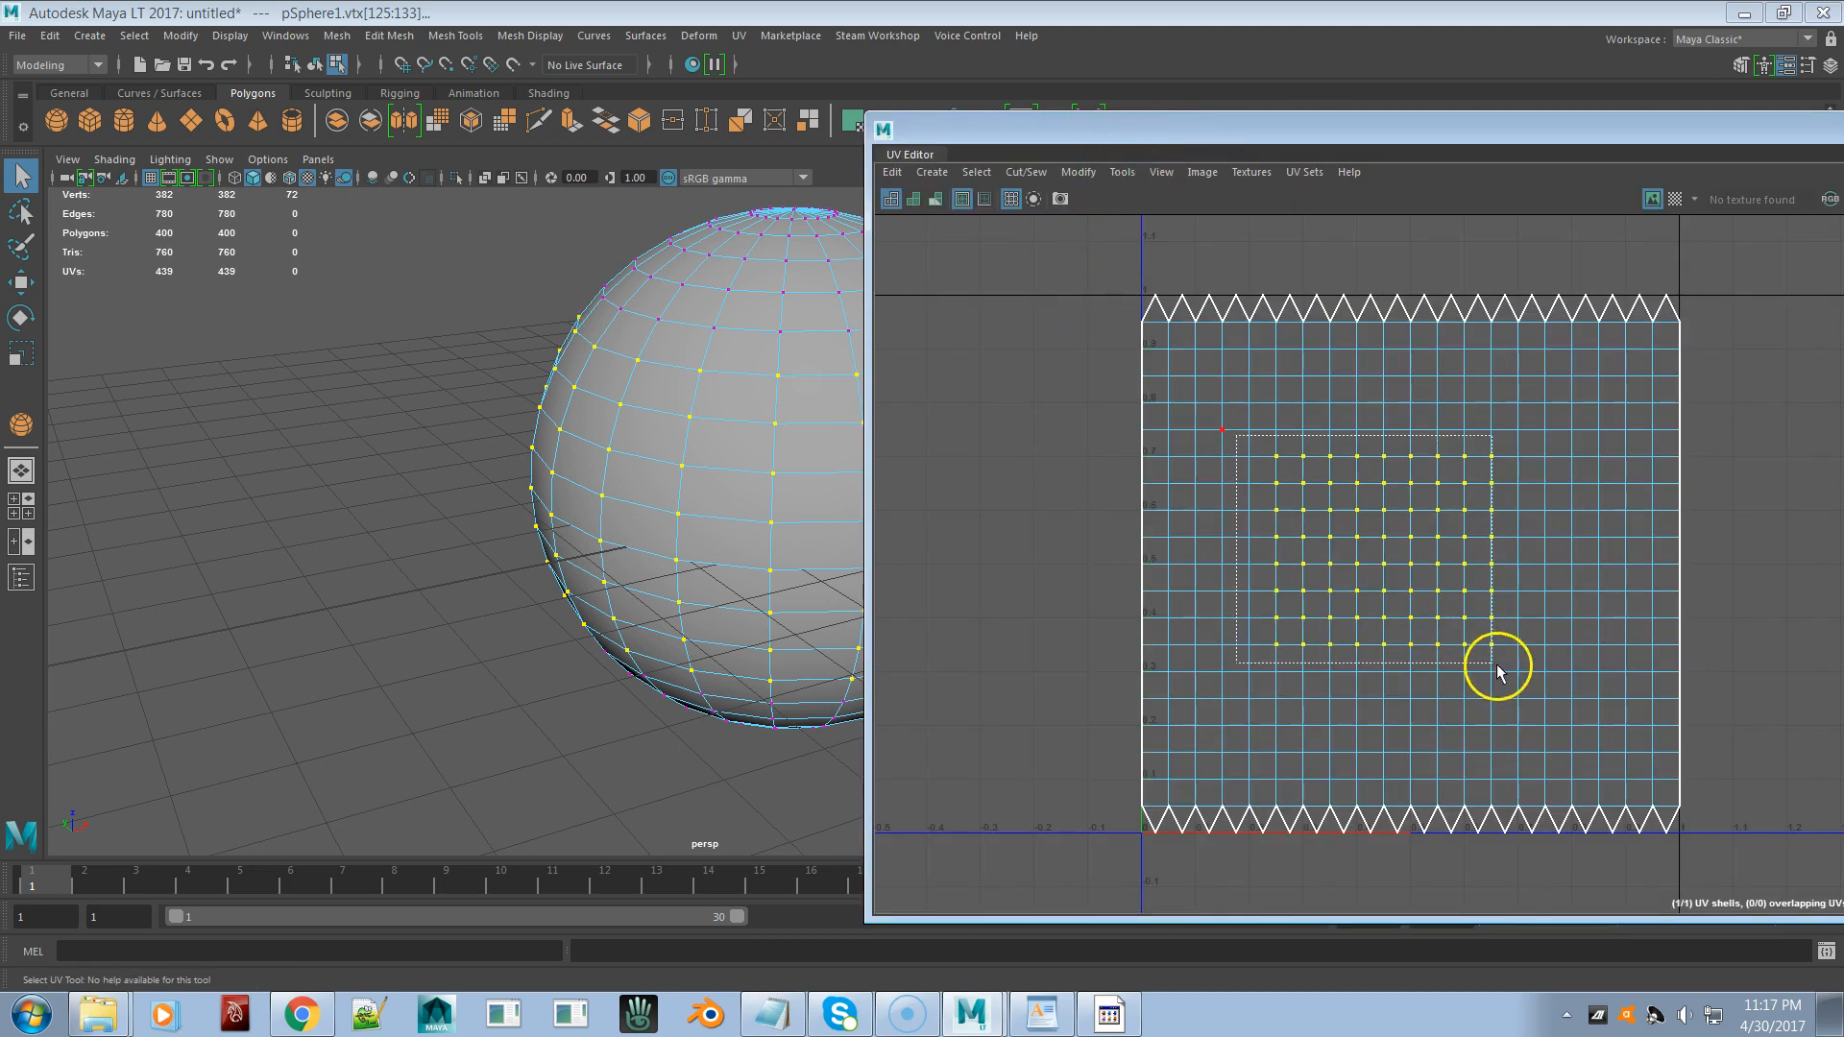
pyautogui.moveTo(1152, 137); pyautogui.dragTo(1843, 123)
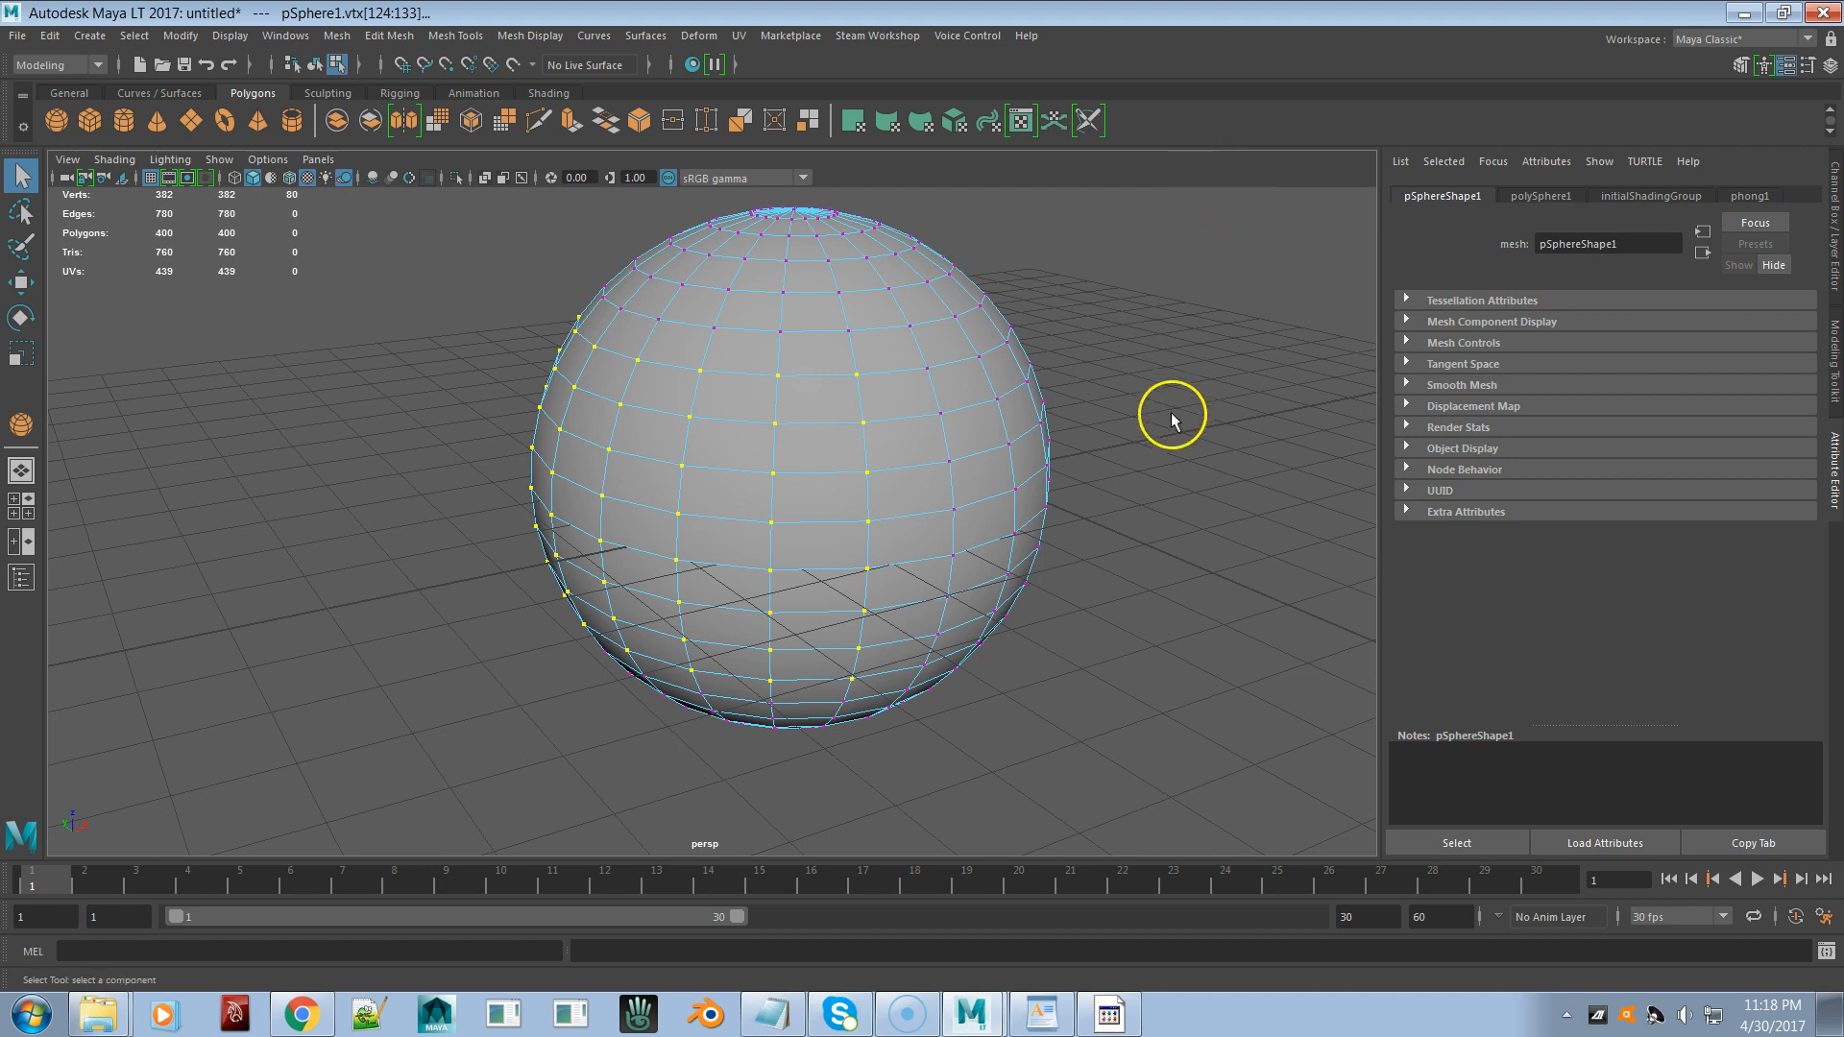
pyautogui.moveTo(1091, 424)
pyautogui.keyDown('alt'); pyautogui.mouseDown()
pyautogui.moveTo(1140, 400)
pyautogui.moveTo(1100, 434)
pyautogui.moveTo(1097, 419)
pyautogui.mouseUp(); pyautogui.keyUp('alt')
pyautogui.keyDown('alt'); pyautogui.moveTo(1099, 398); pyautogui.dragTo(1122, 448, button='middle'); pyautogui.keyUp('alt')
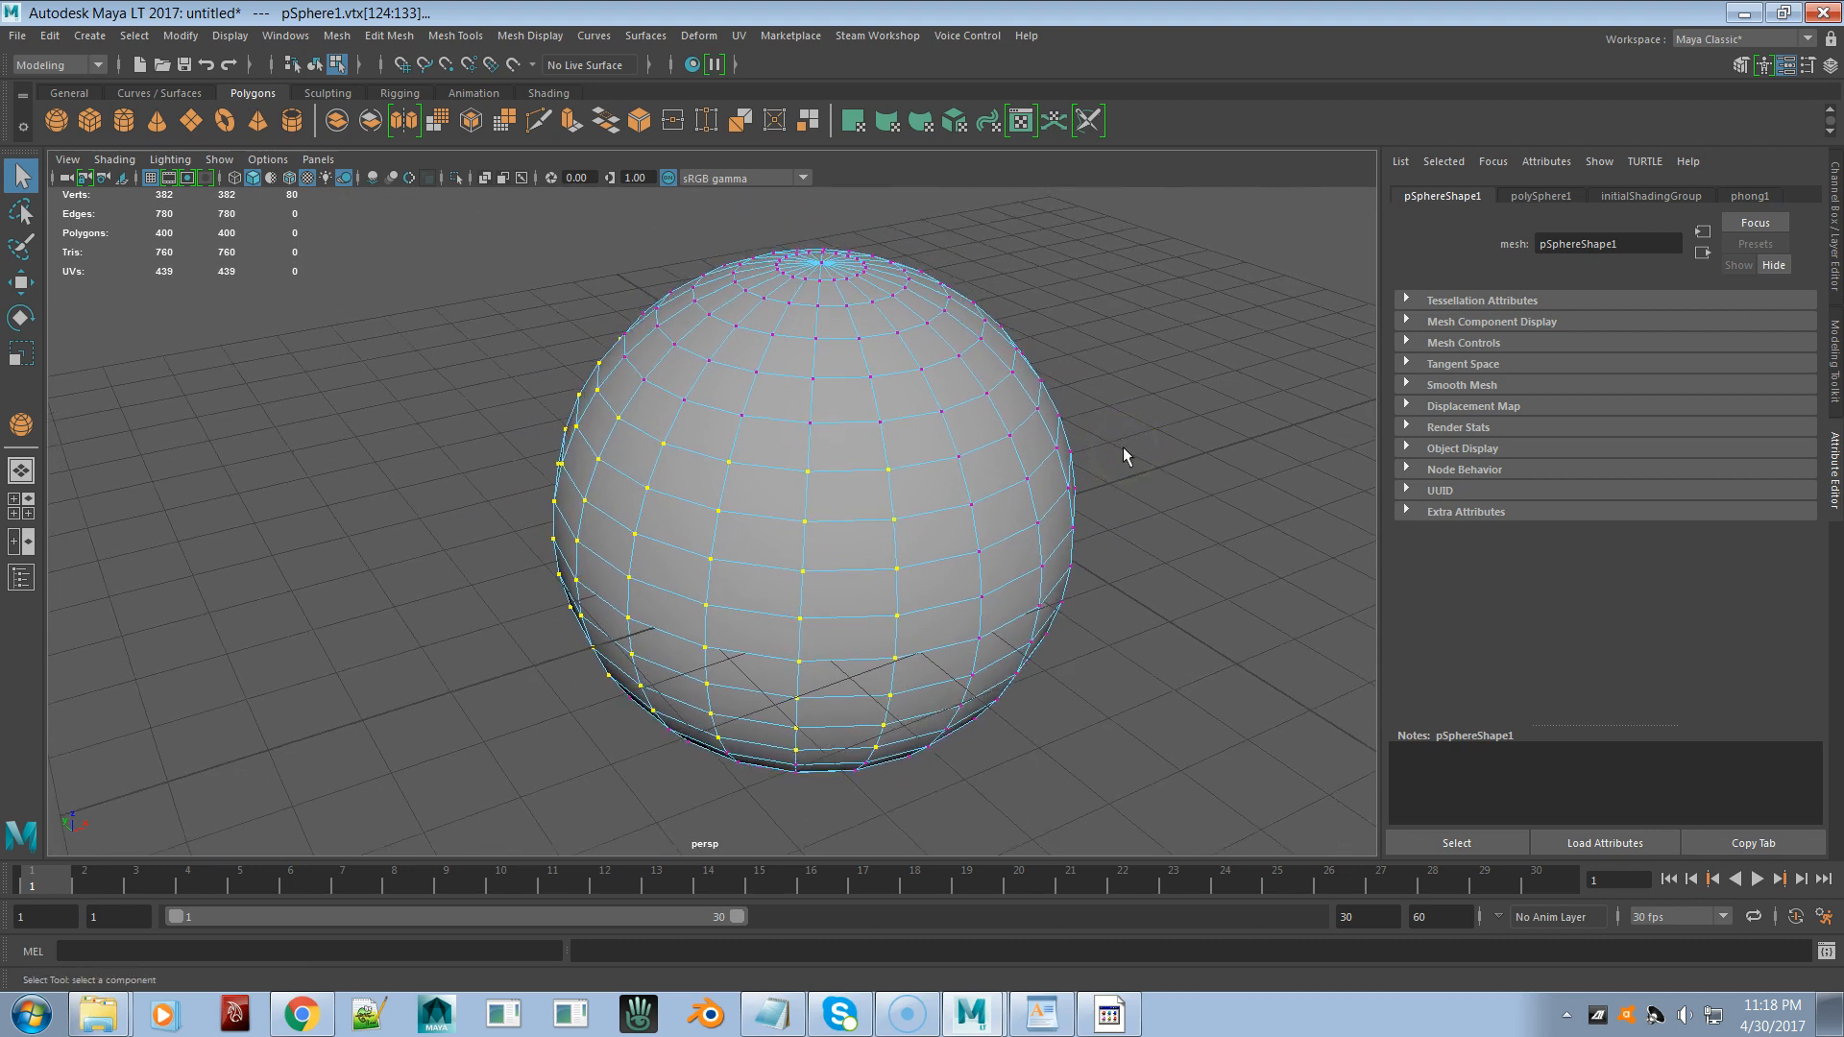
# - Return the sphere to object selection, show it in wireframe and back in shaded display, and deselect it
pyautogui.moveTo(1123, 449)
pyautogui.keyDown('alt'); pyautogui.mouseDown()
pyautogui.moveTo(1041, 428)
pyautogui.moveTo(1099, 436)
pyautogui.moveTo(1058, 453)
pyautogui.moveTo(1124, 412)
pyautogui.moveTo(1065, 420)
pyautogui.moveTo(1125, 426)
pyautogui.mouseUp(); pyautogui.keyUp('alt')
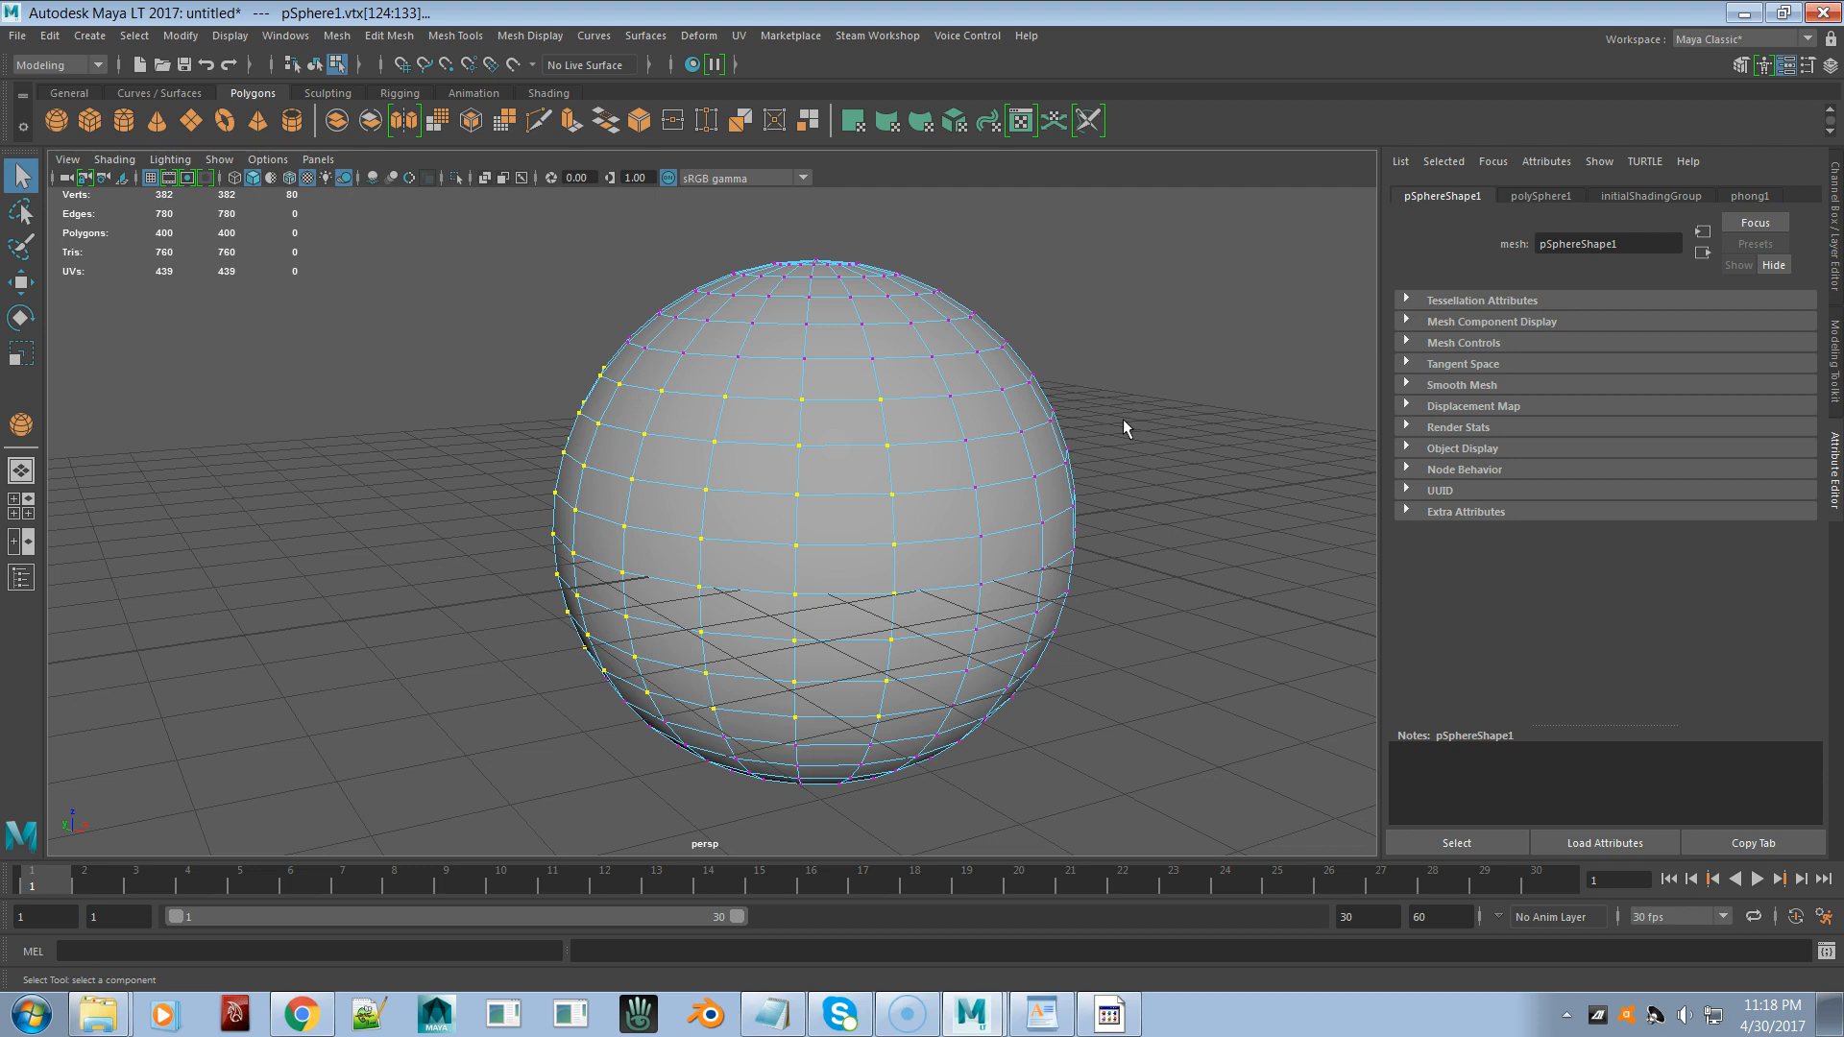
pyautogui.press('F8')
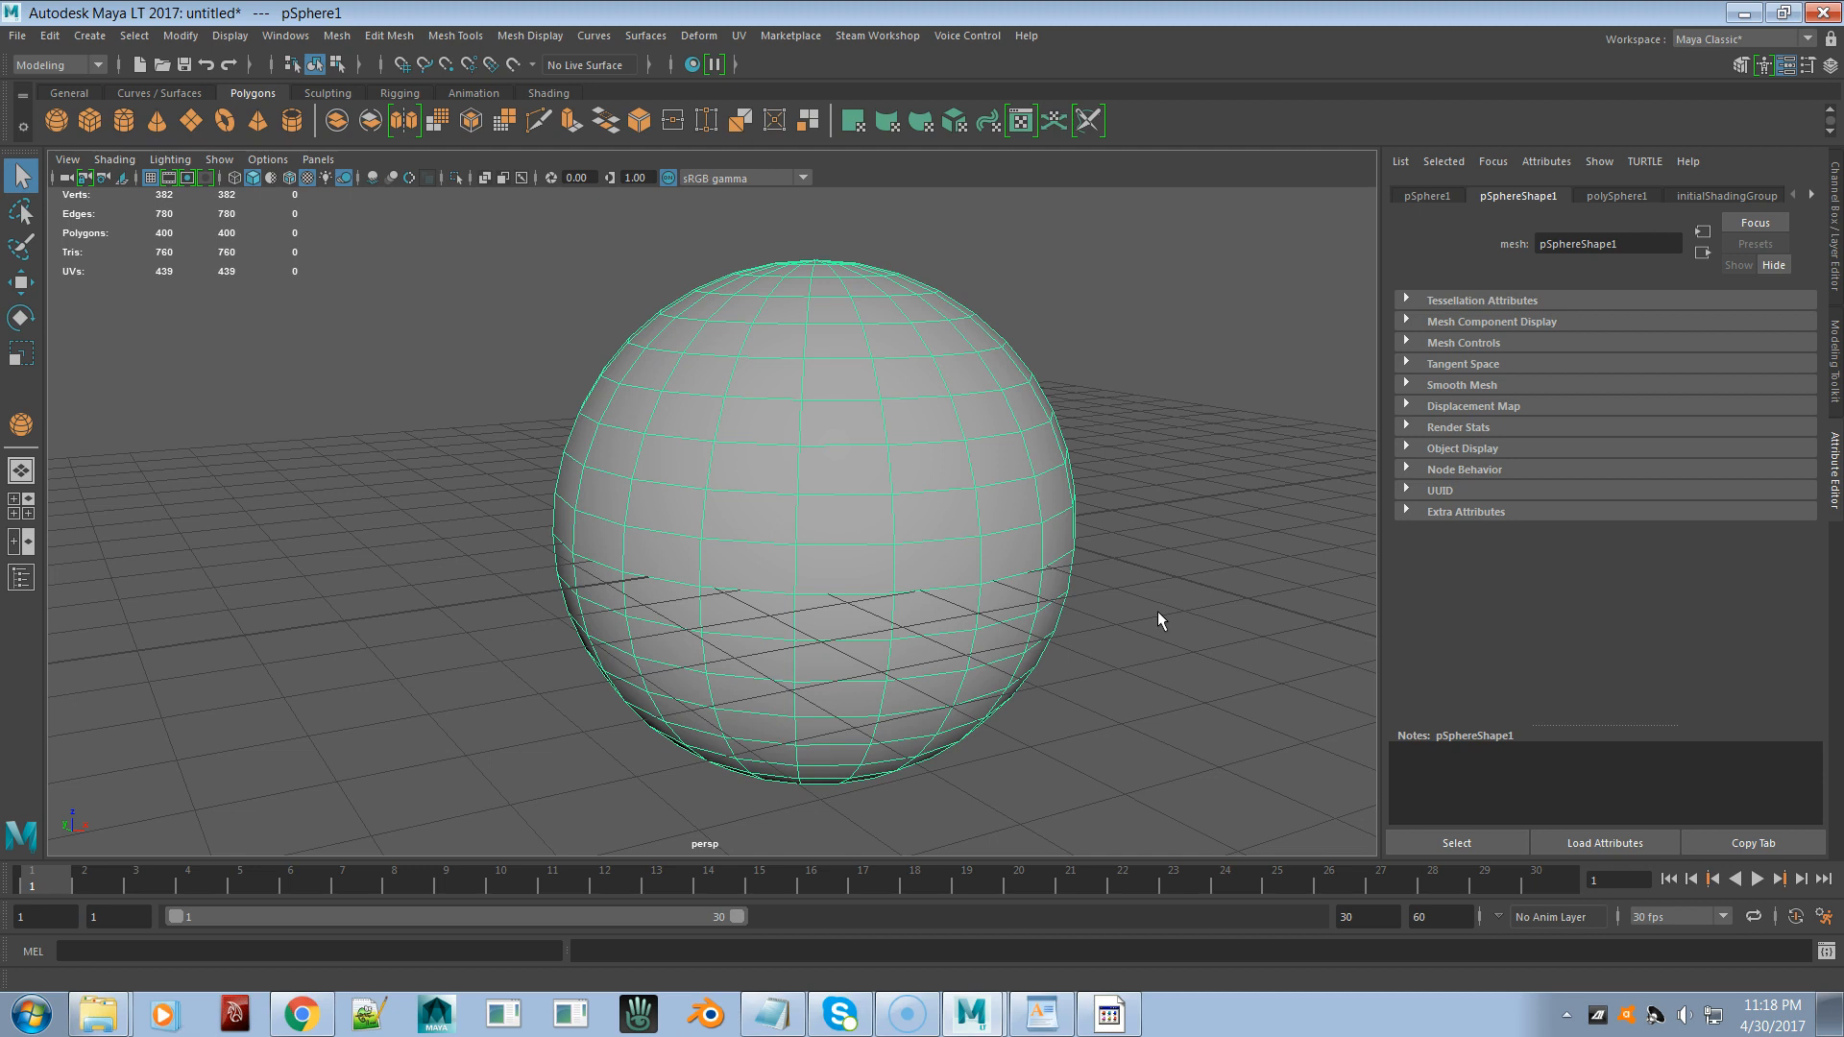
pyautogui.press('4')
pyautogui.click(1101, 607)
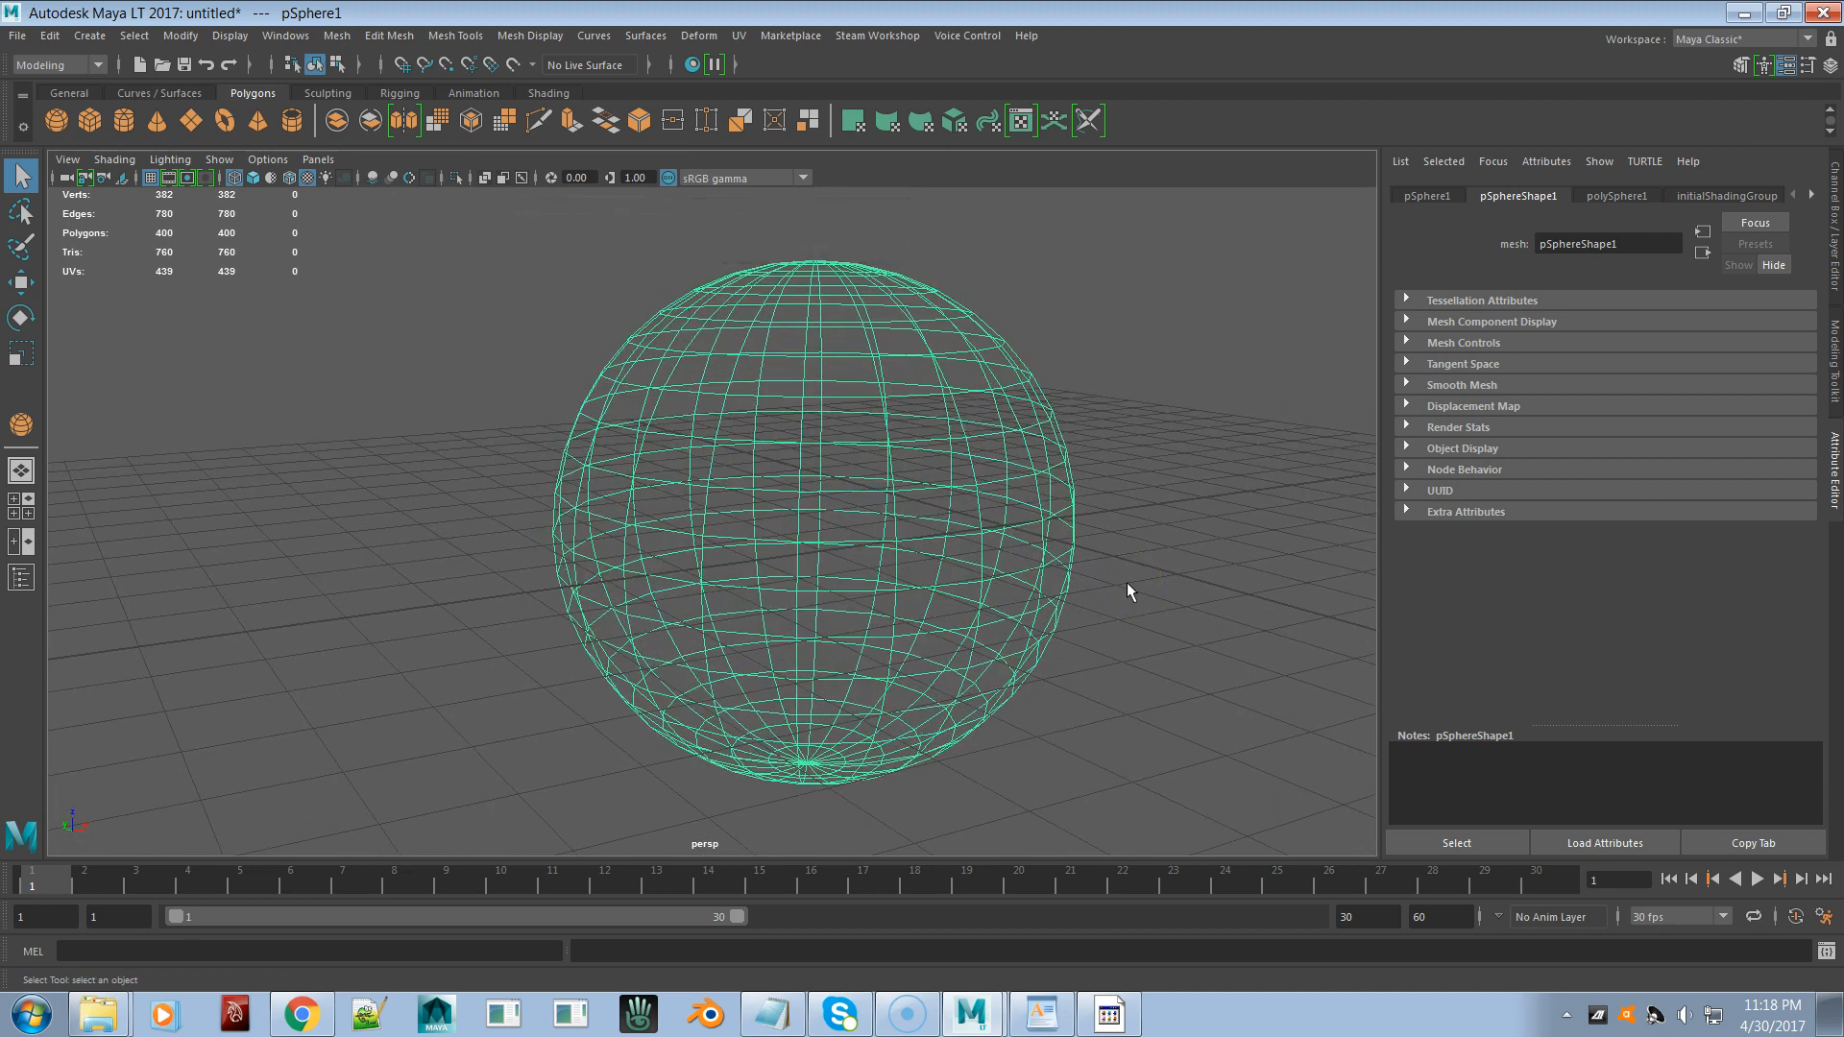
pyautogui.press('5')
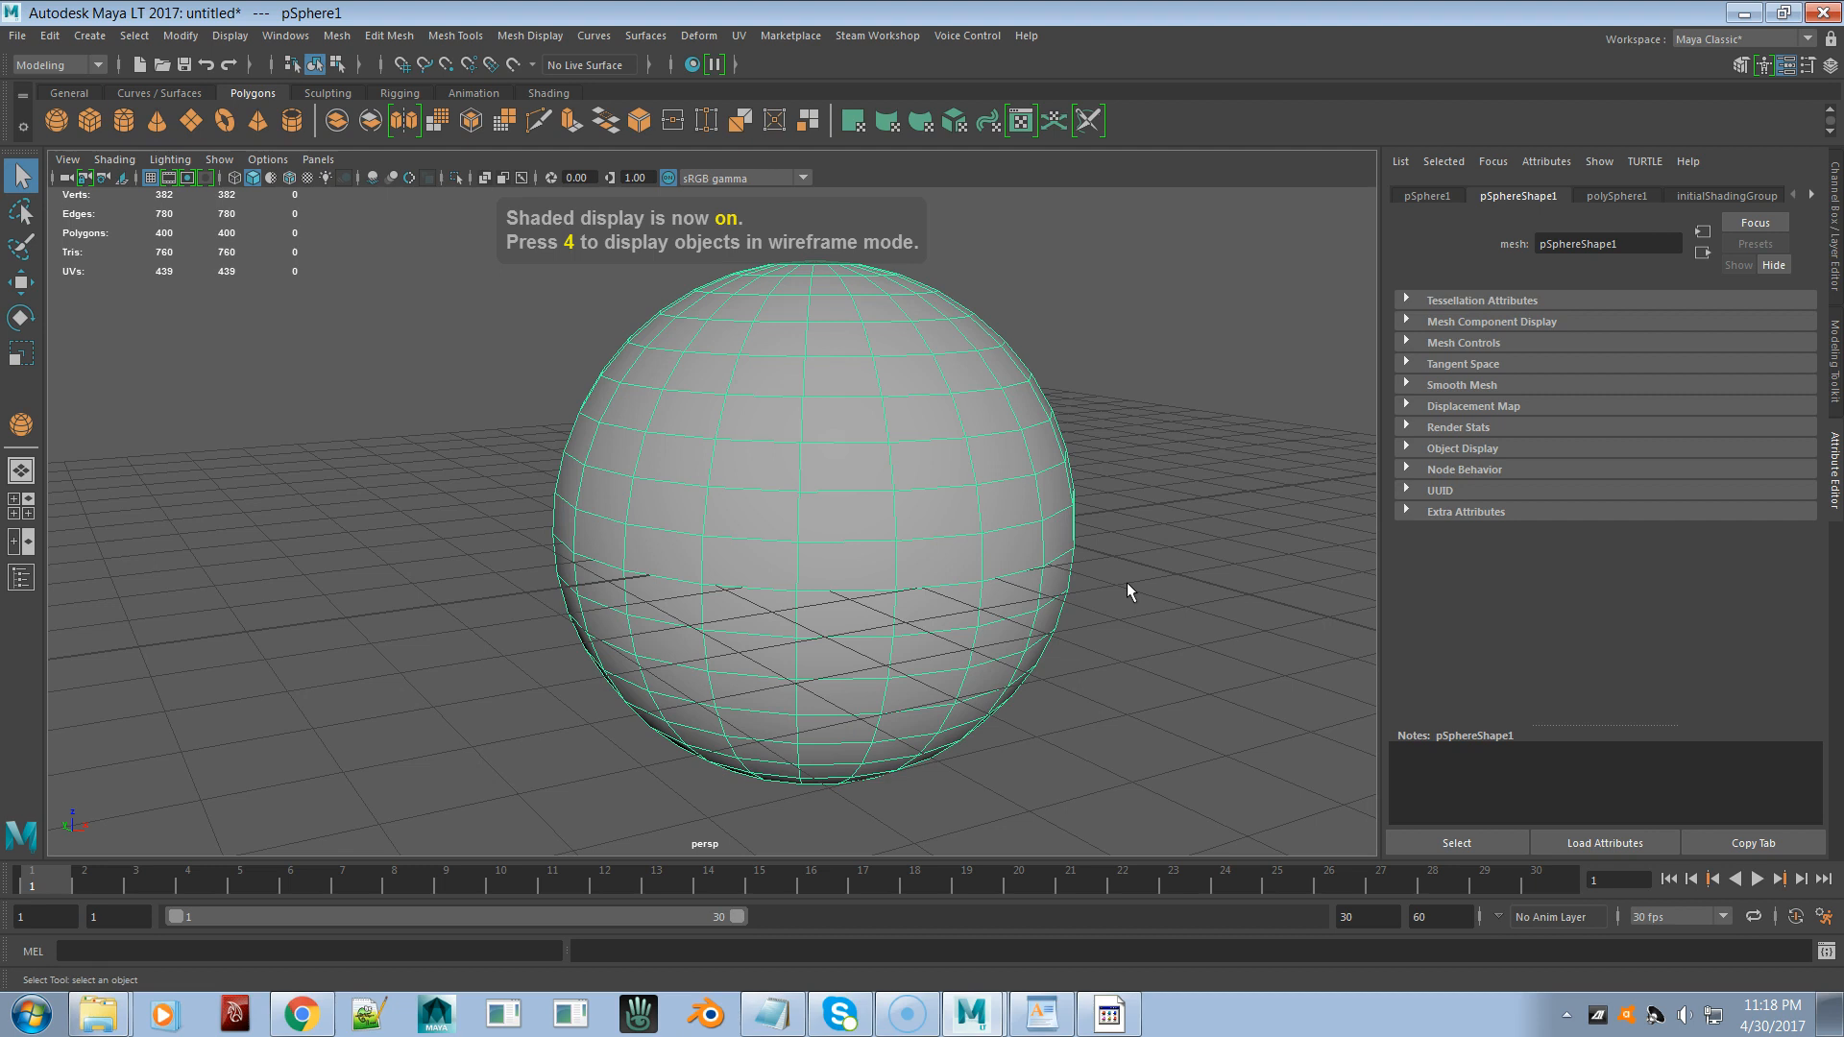
pyautogui.click(1127, 575)
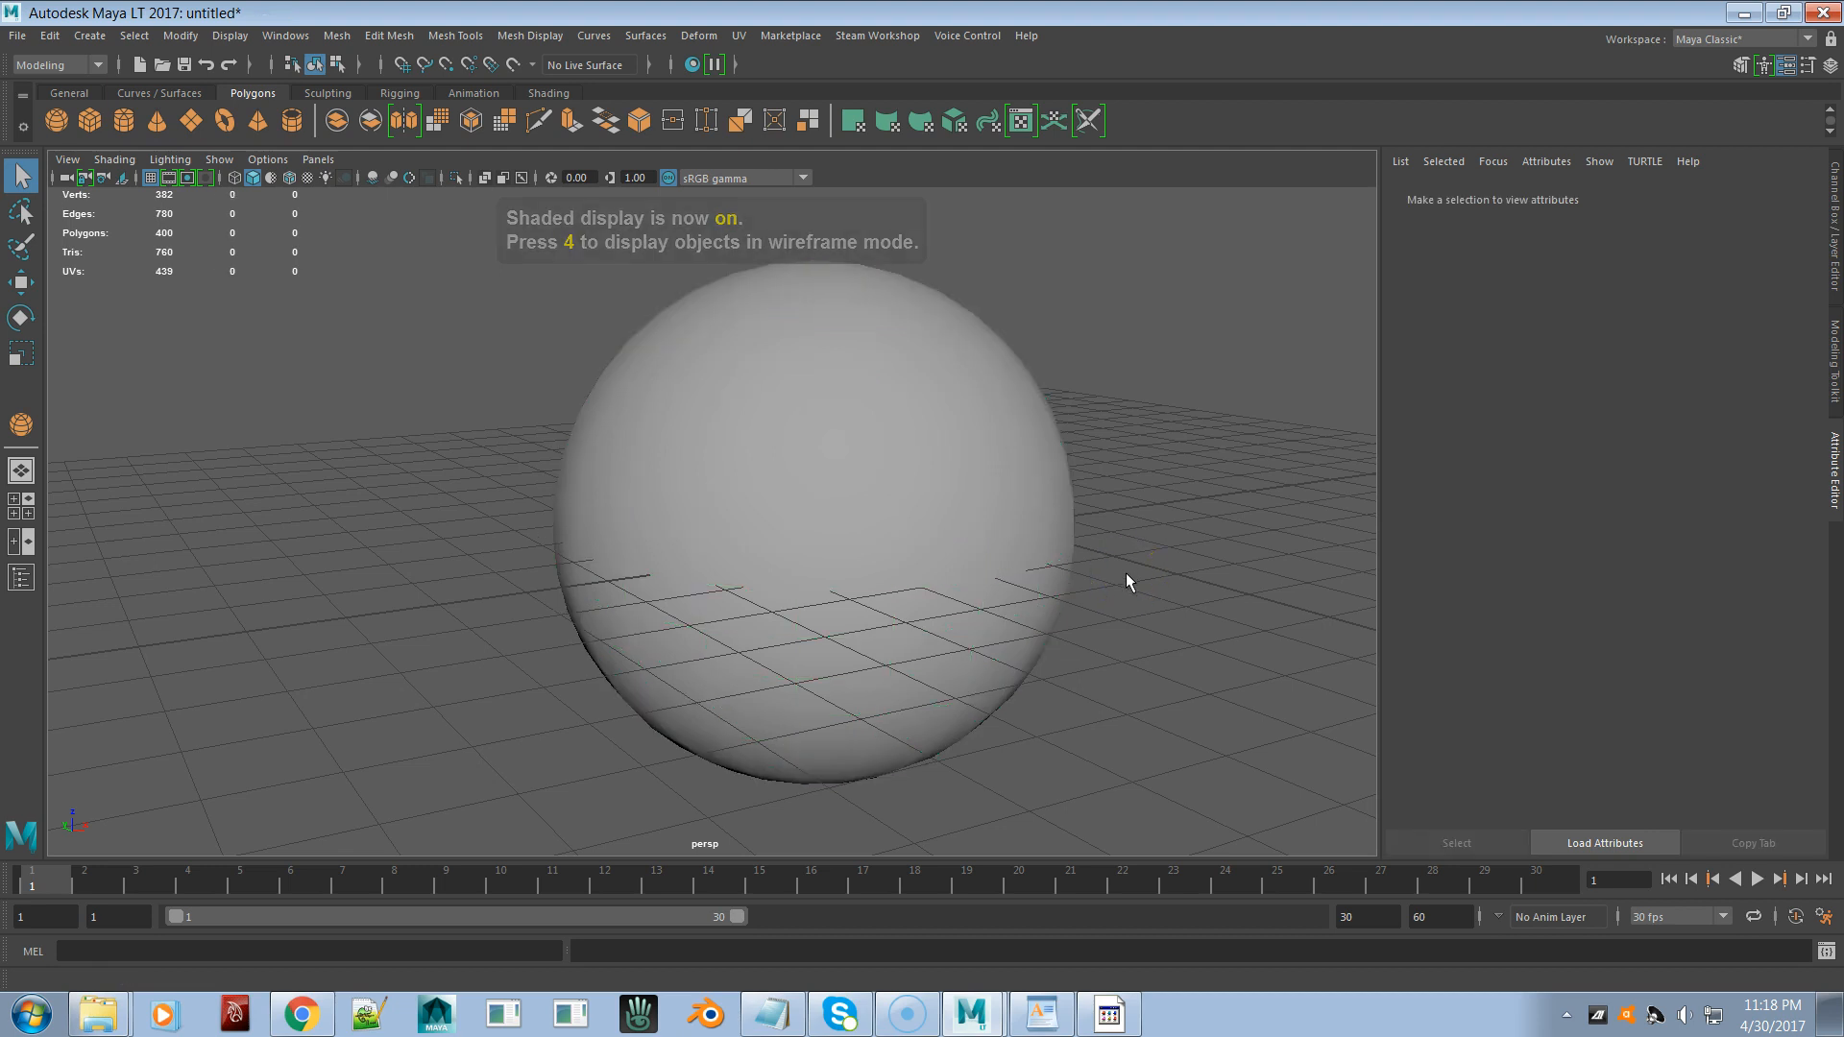
# - Toggle wireframe on shaded and the grid in the perspective view, and compare faceted with smooth shading on the sphere
pyautogui.hotkey('alt', '5')
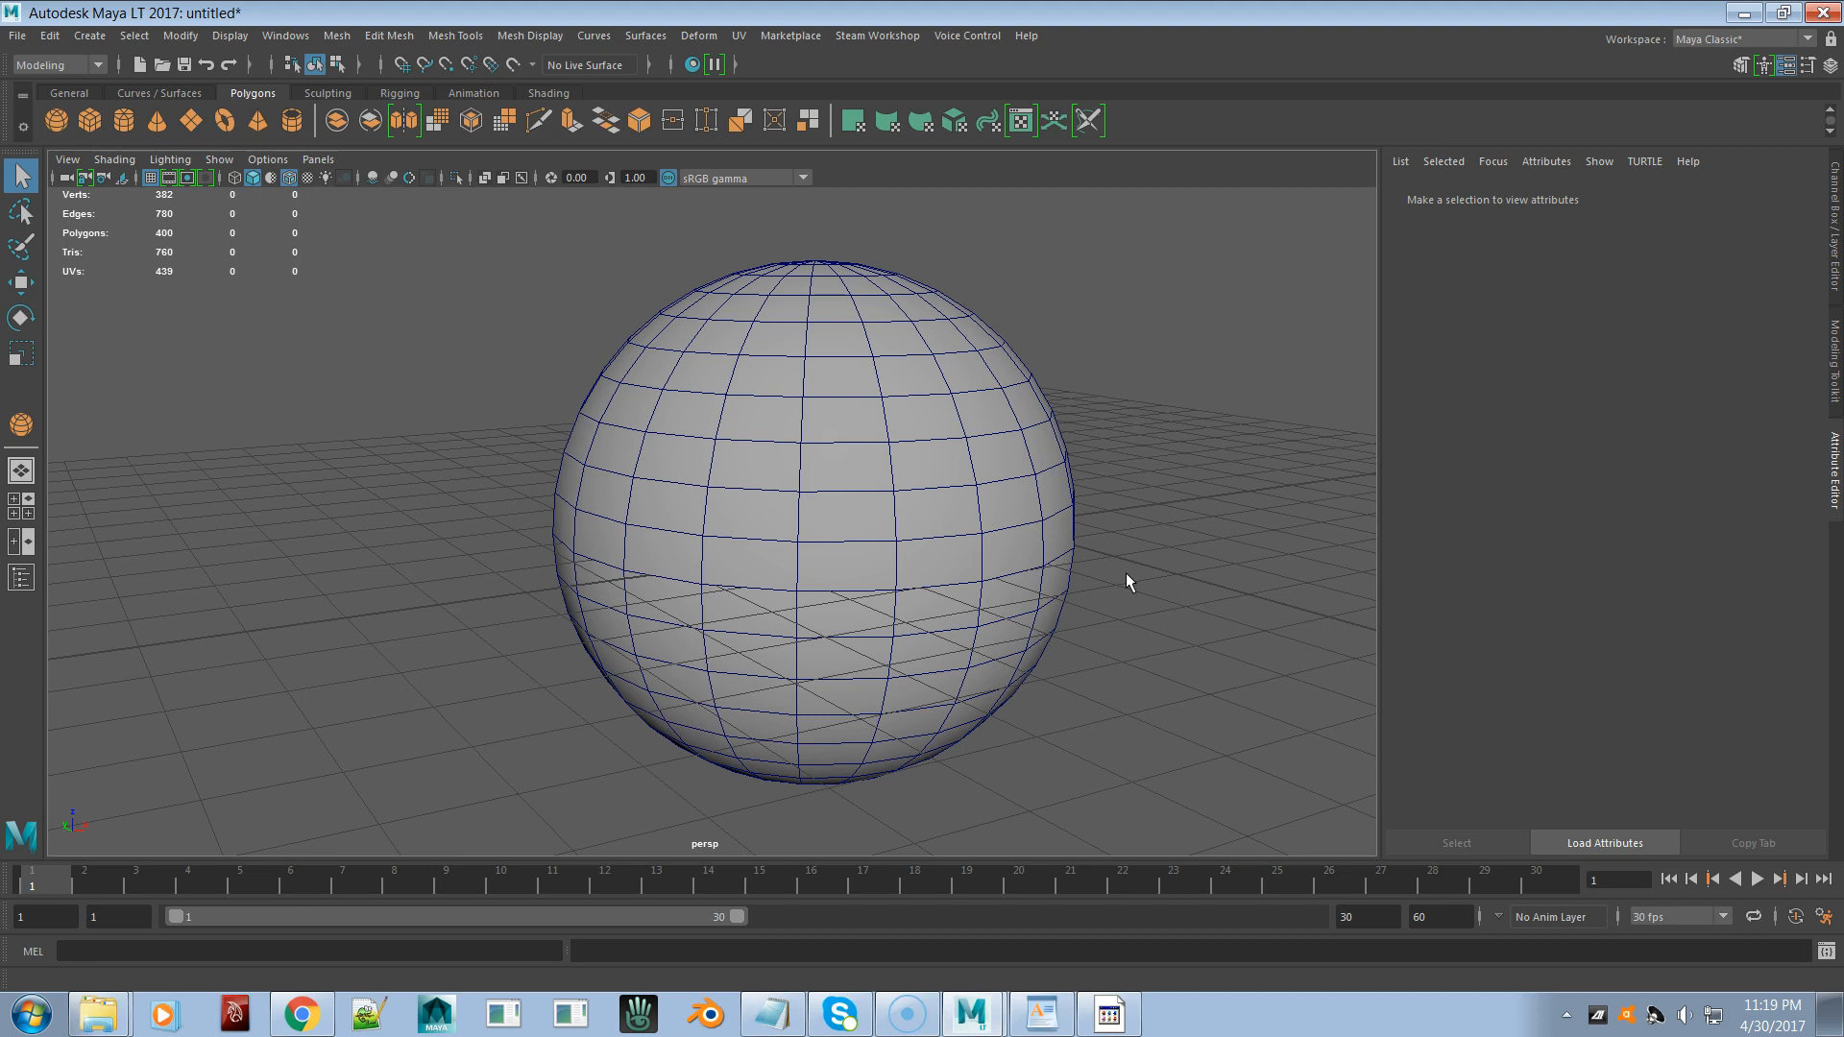
pyautogui.hotkey('alt', '5')
pyautogui.press('g')
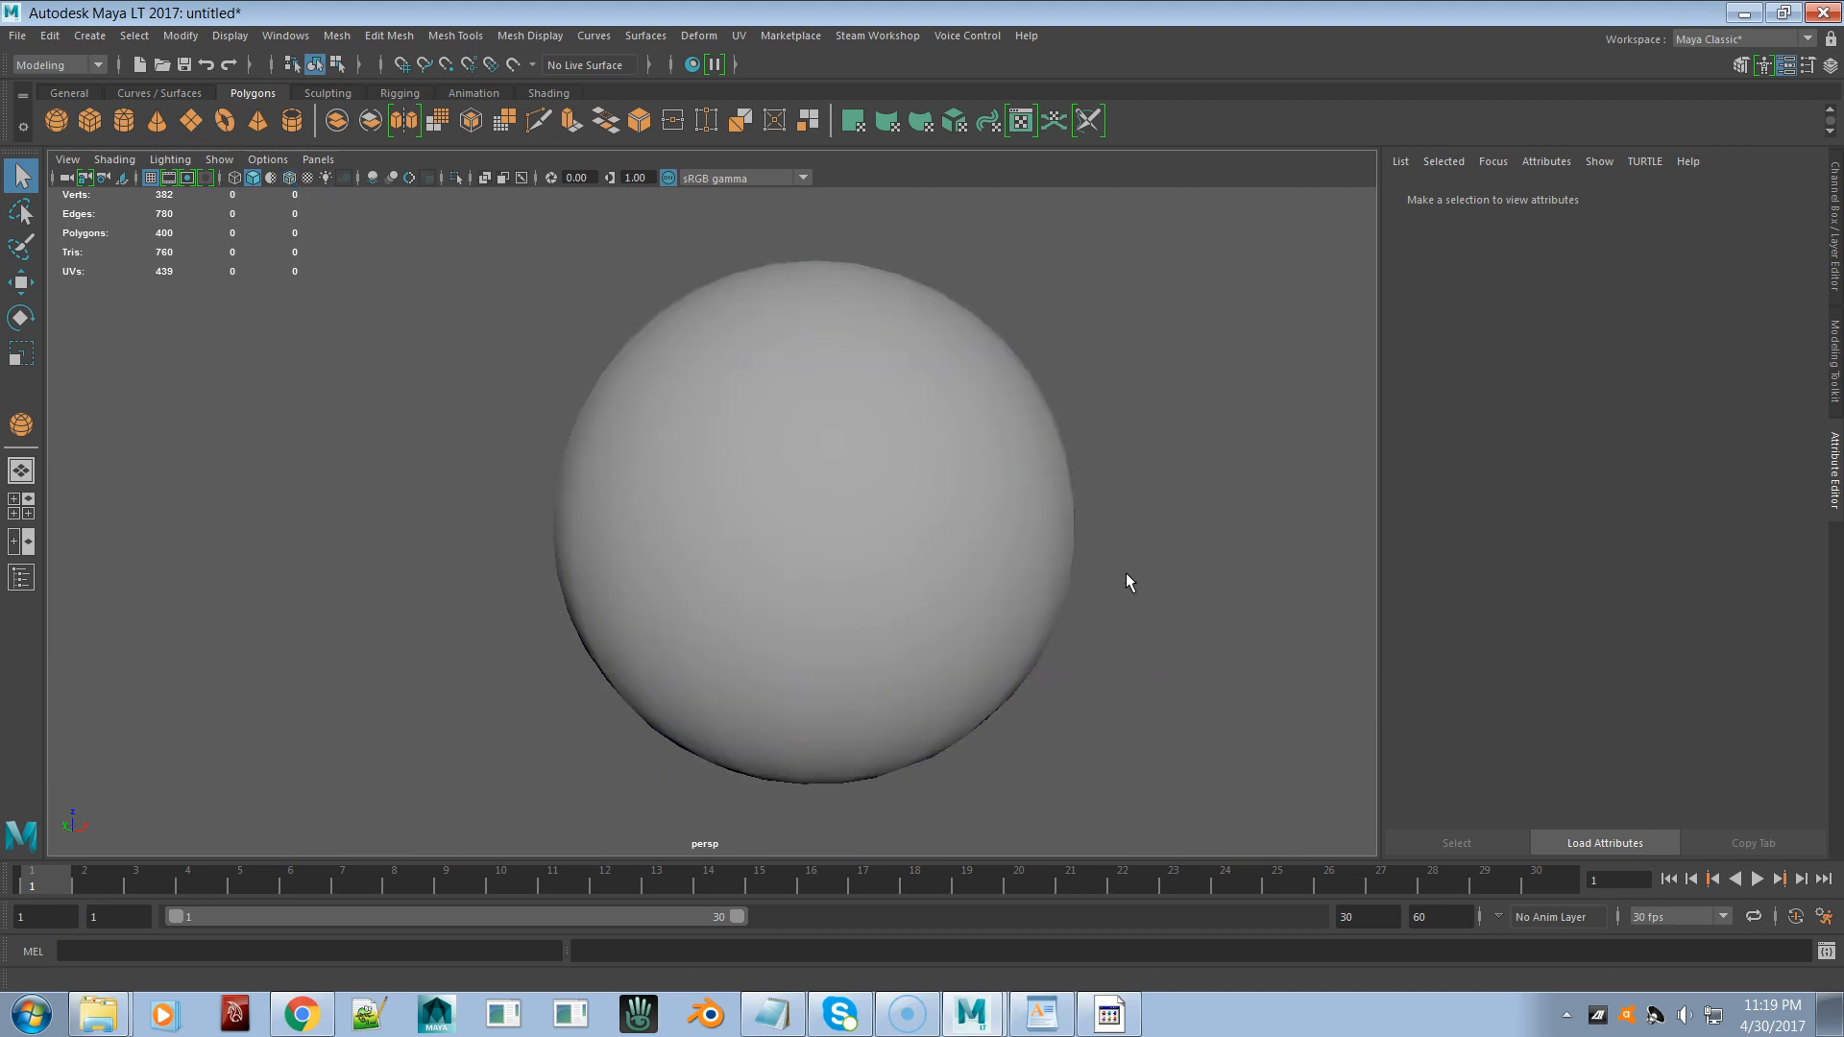
pyautogui.press('1')
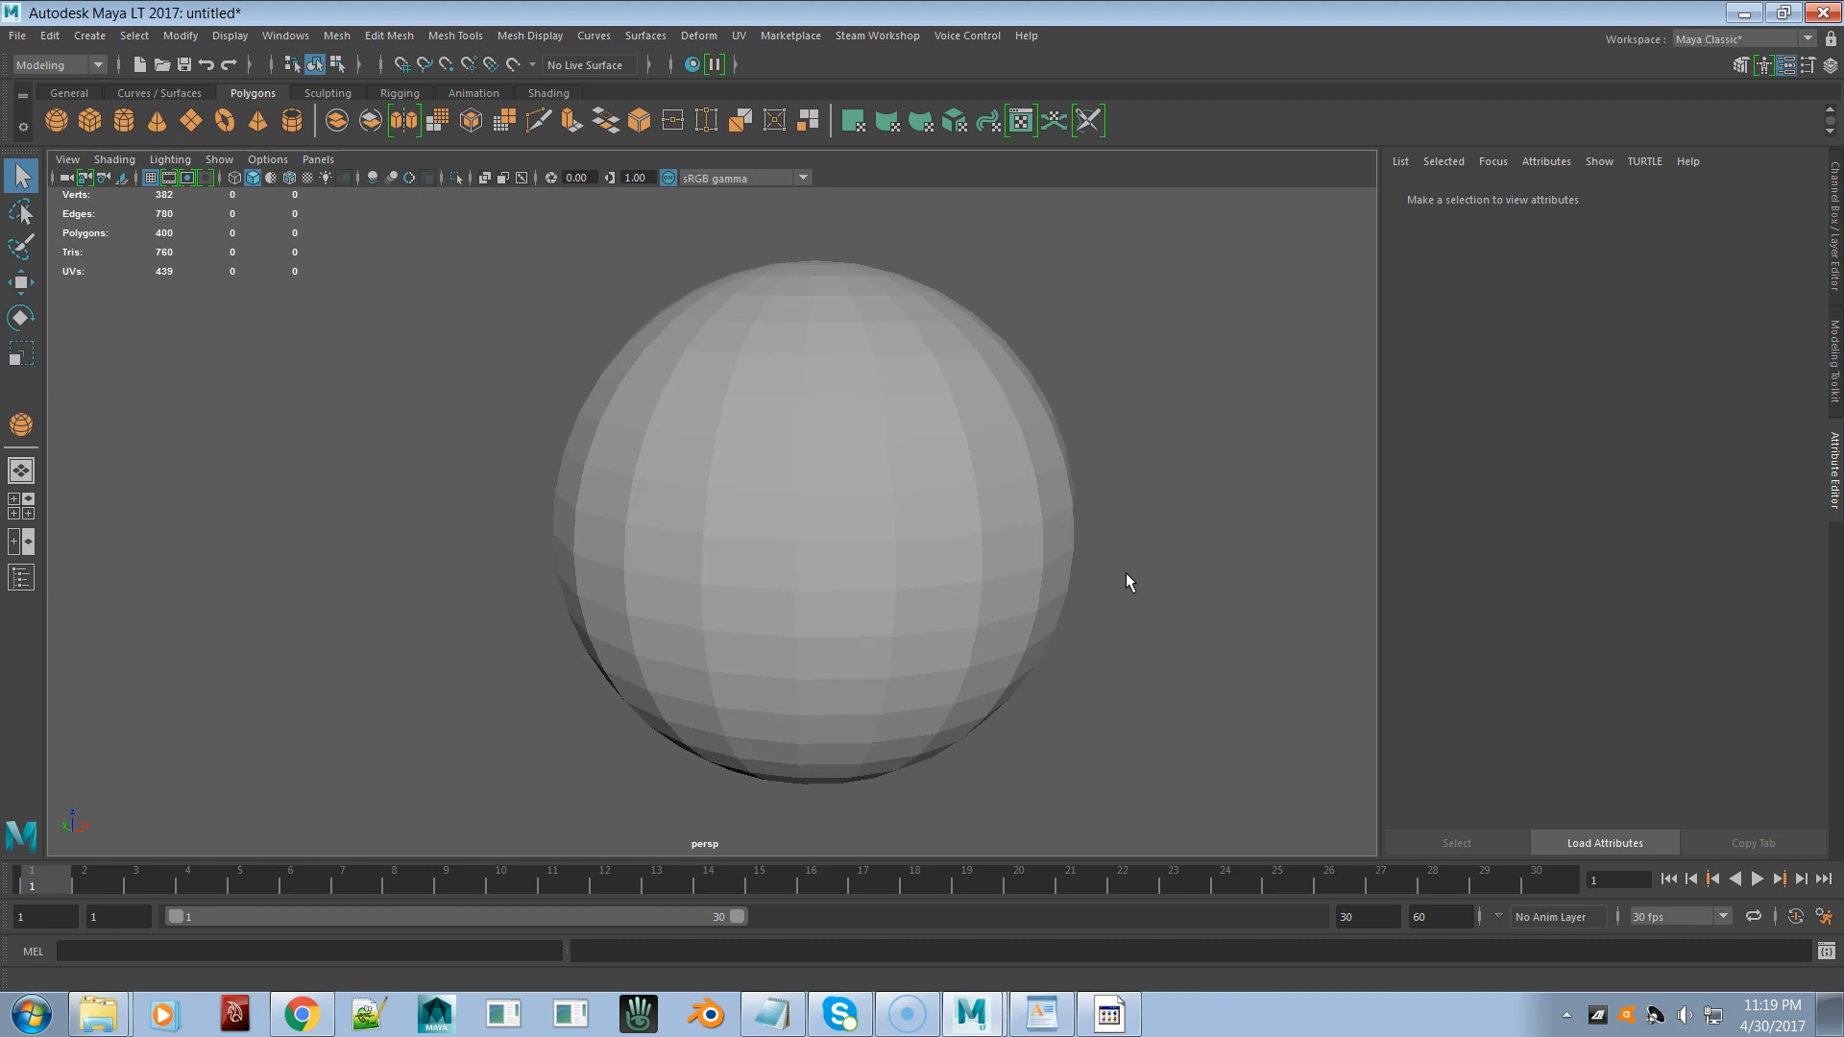
pyautogui.press('3')
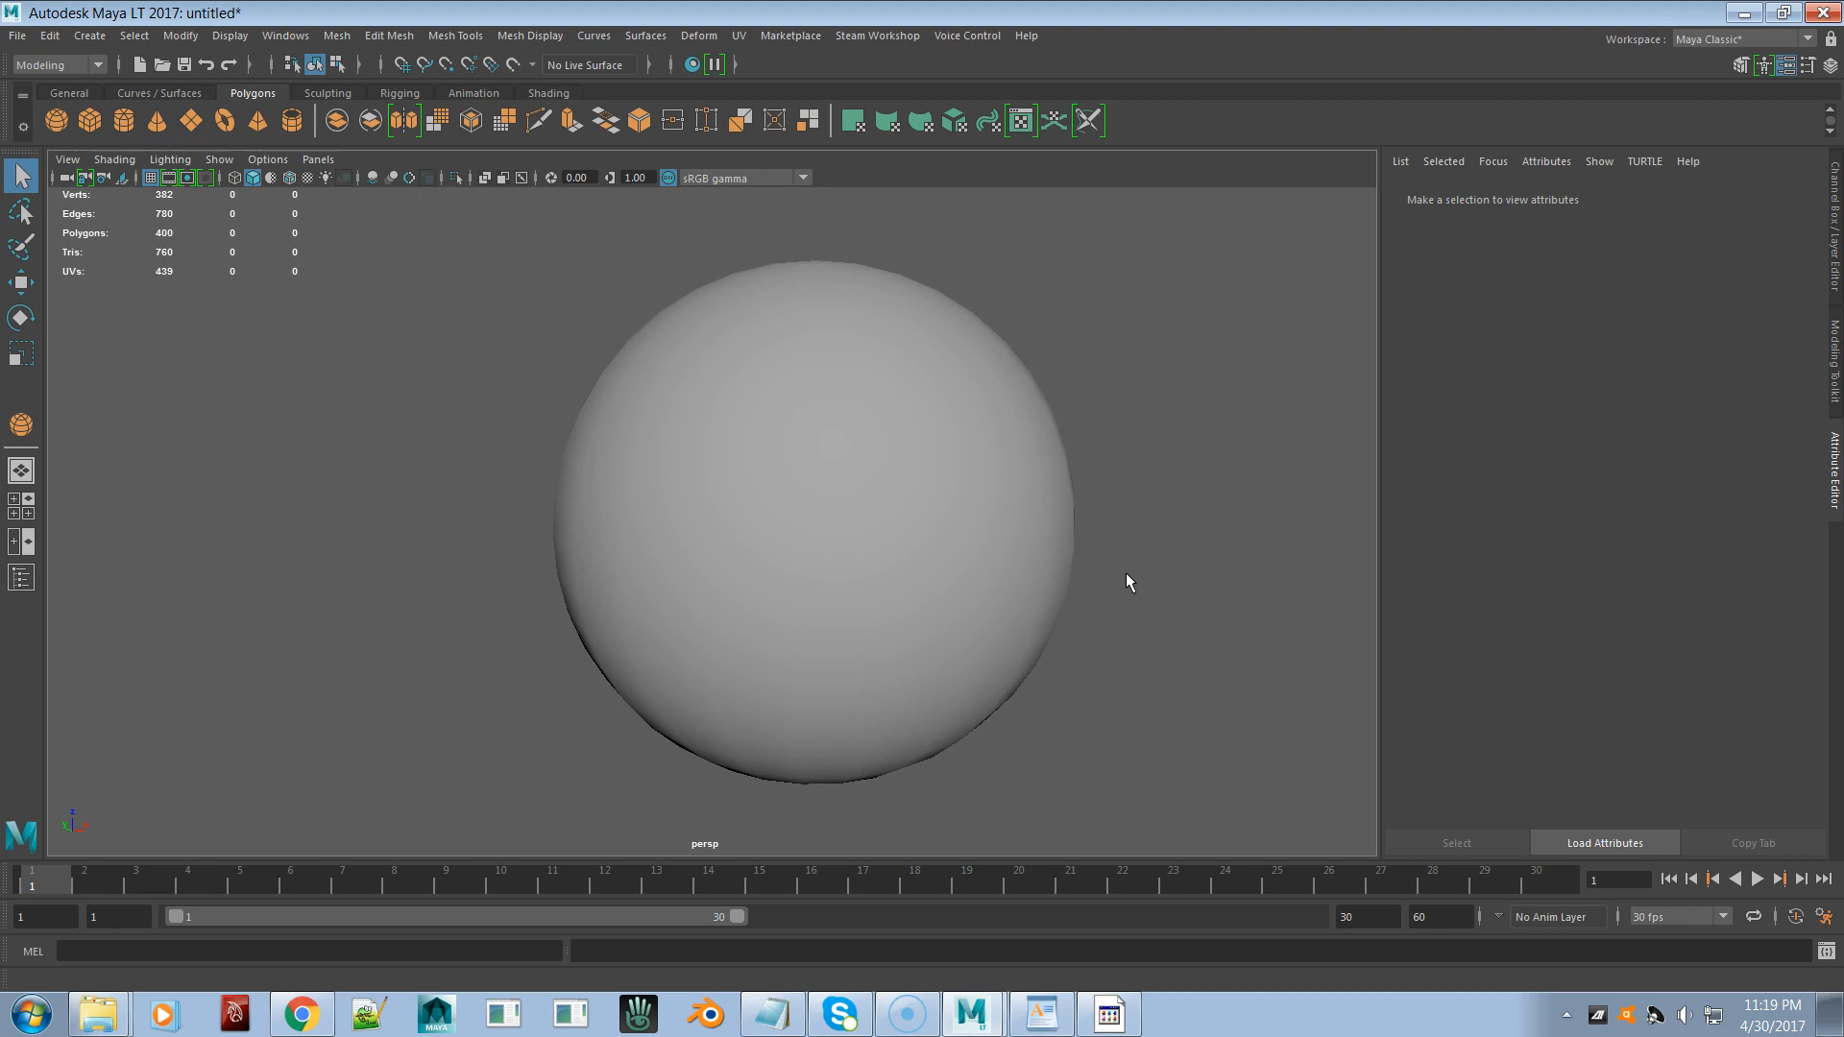
pyautogui.press('g')
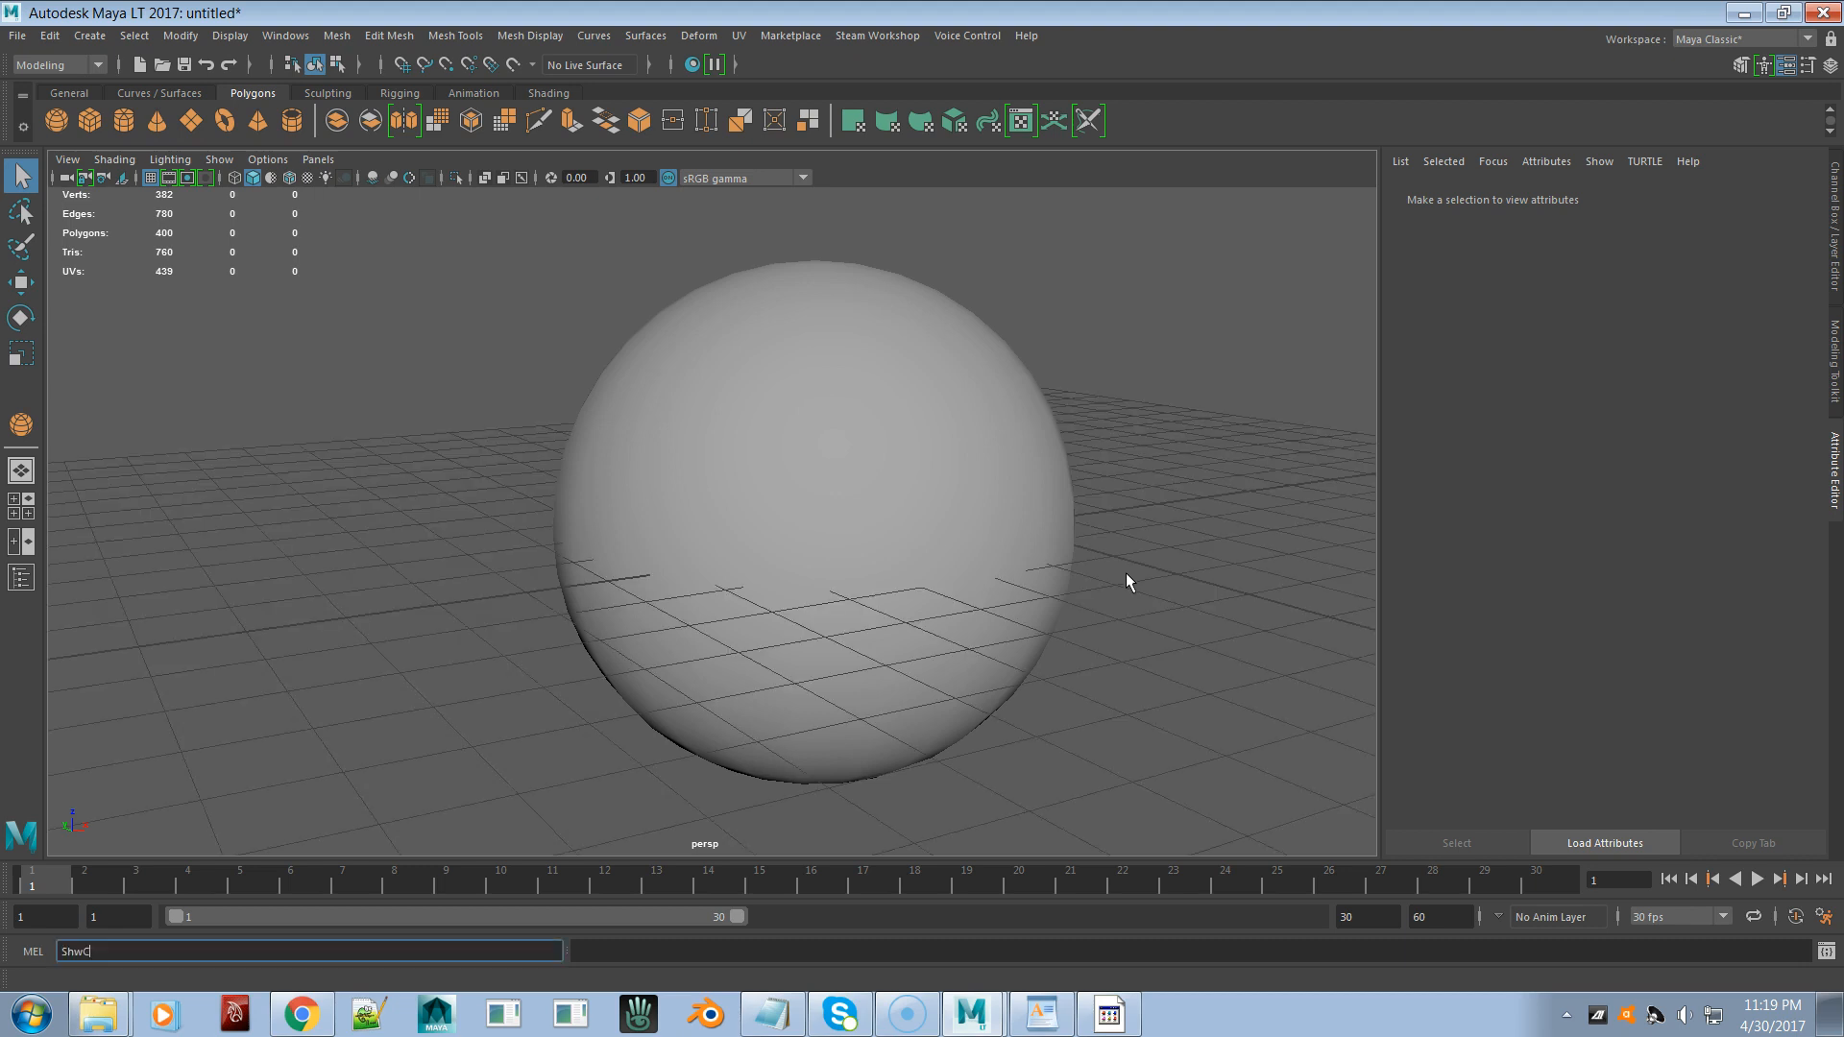
# - Show the Channel Box for the sphere, freeze its transformations and delete its history
pyautogui.hotkey('ctrl', 'a')
pyautogui.click(1016, 498)
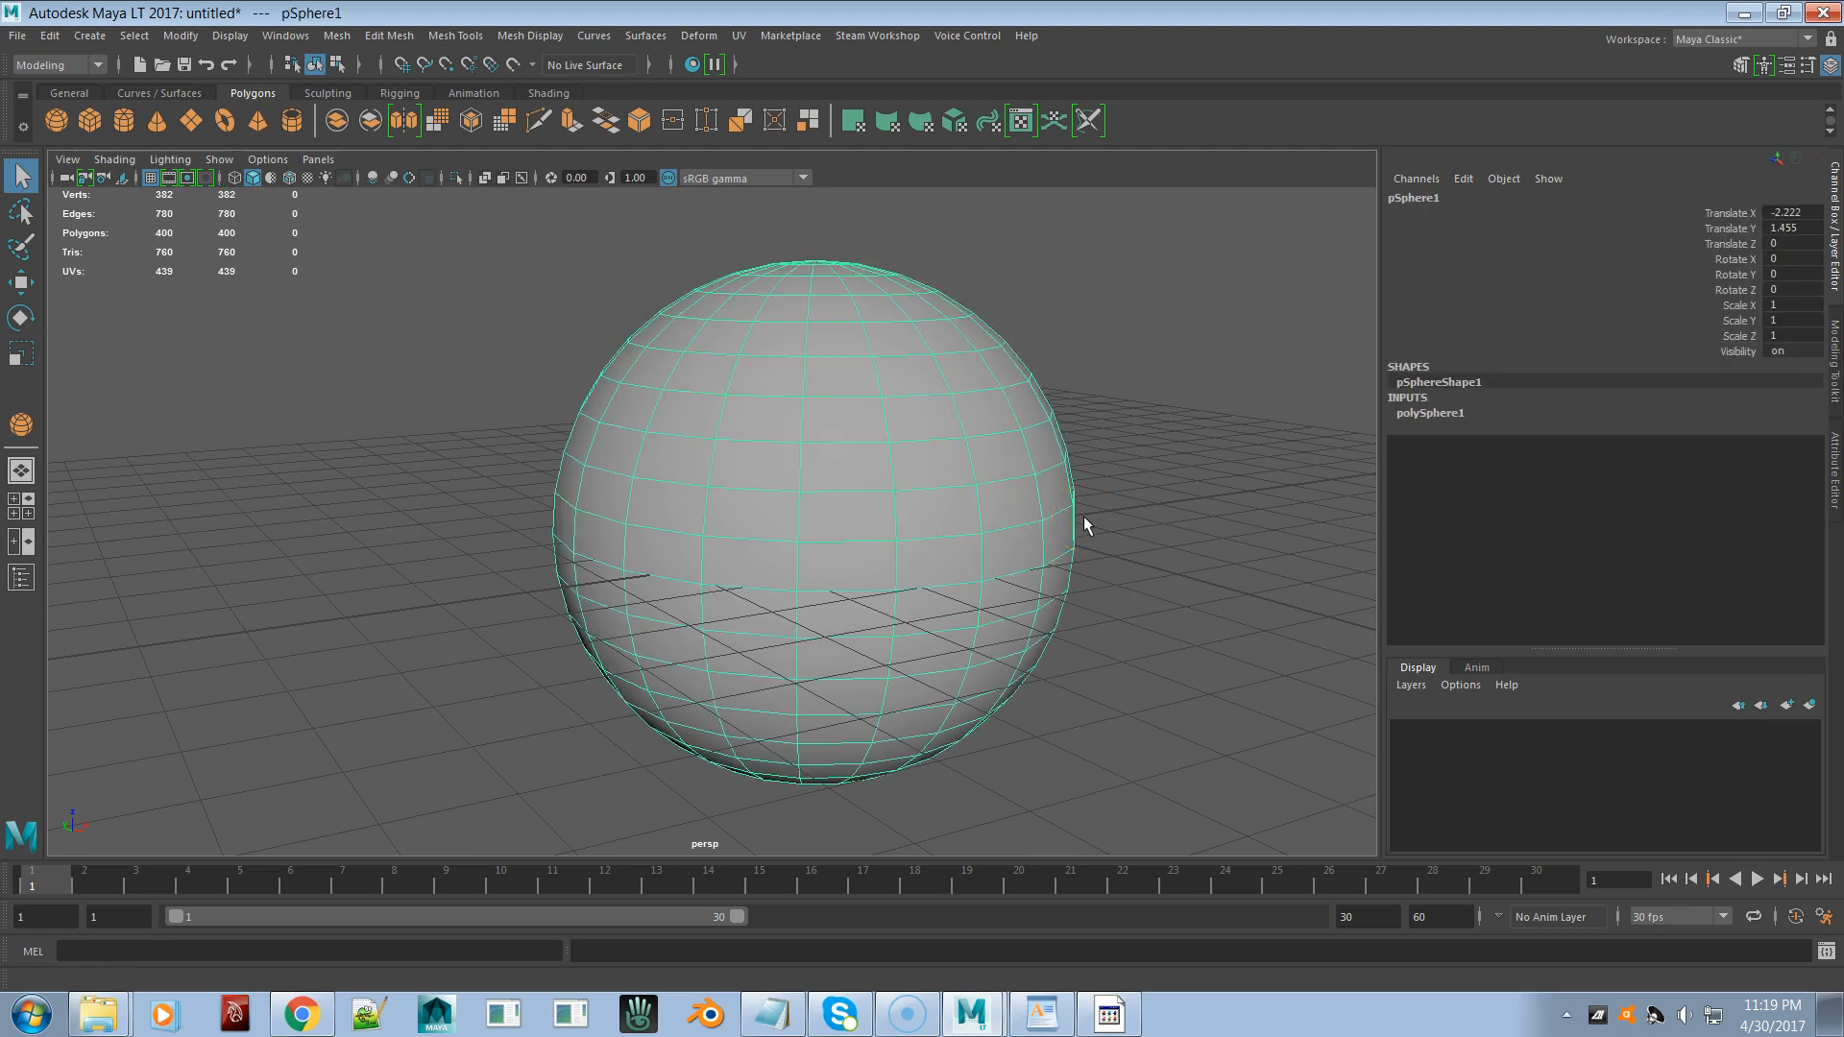
pyautogui.press('g')
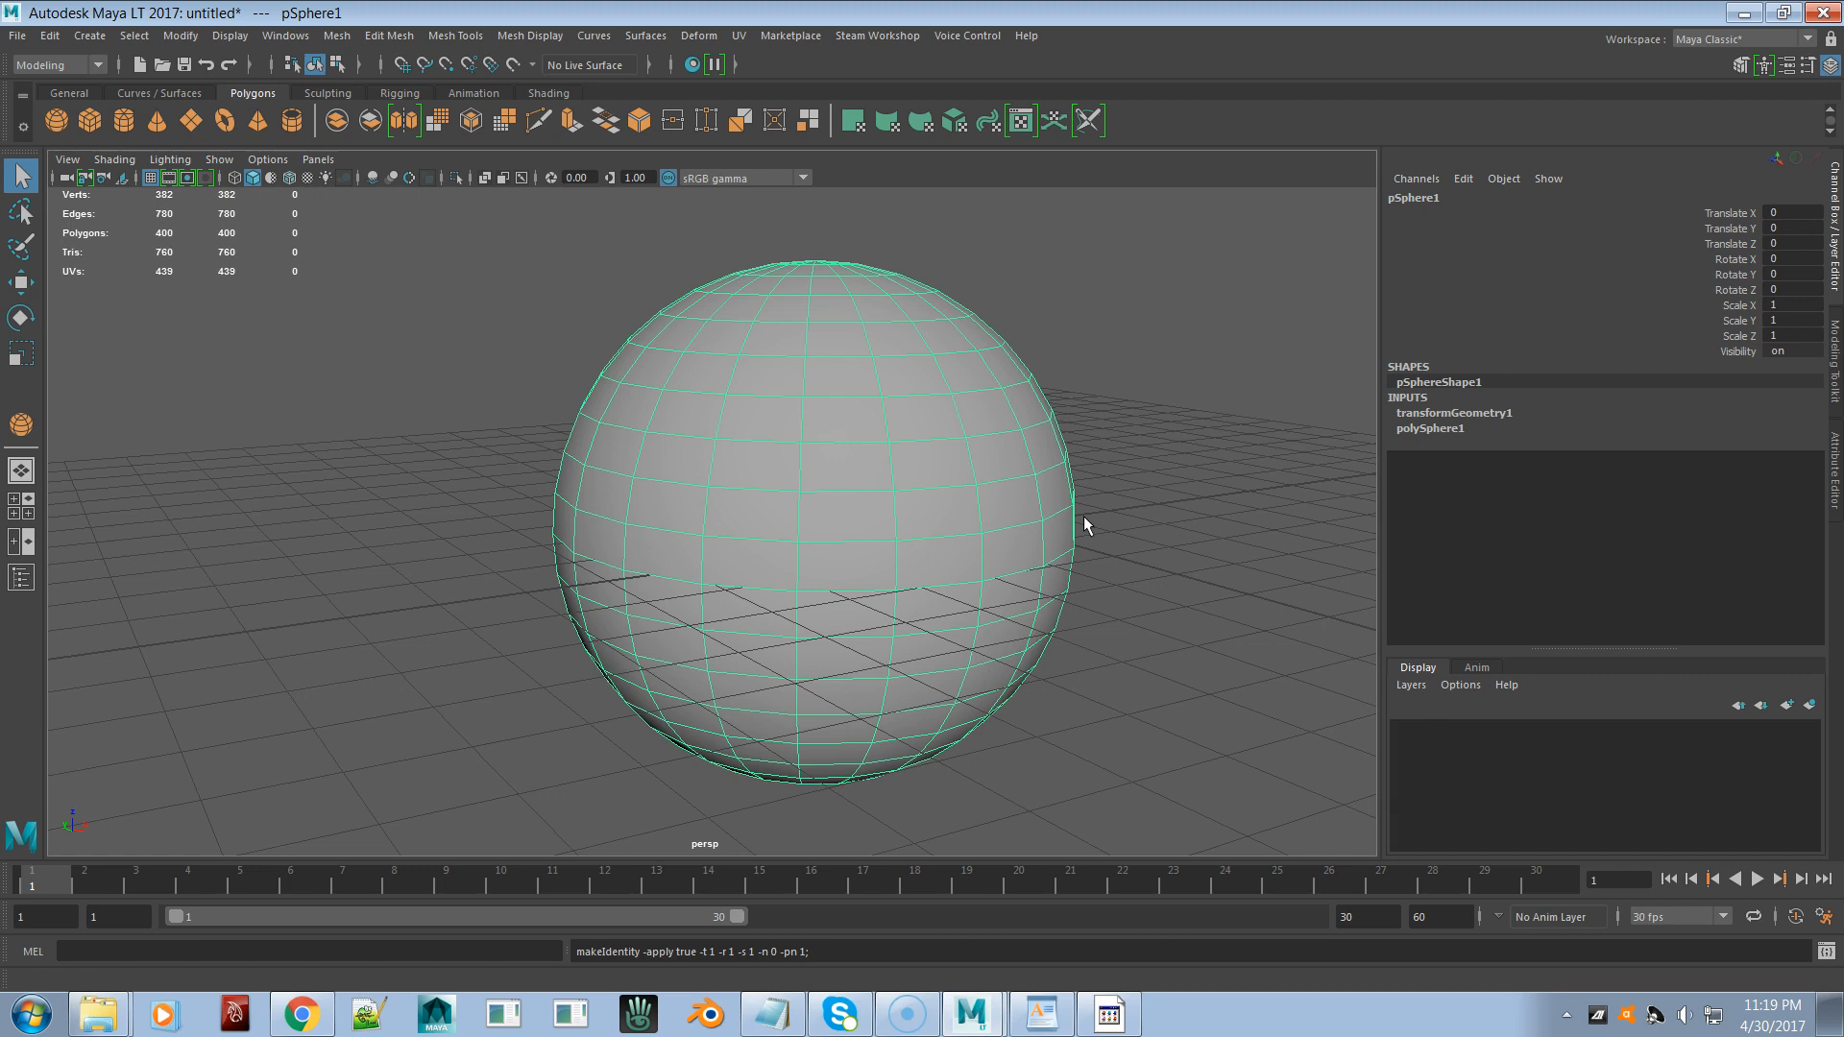
pyautogui.hotkey('alt', 'shift', 'd')
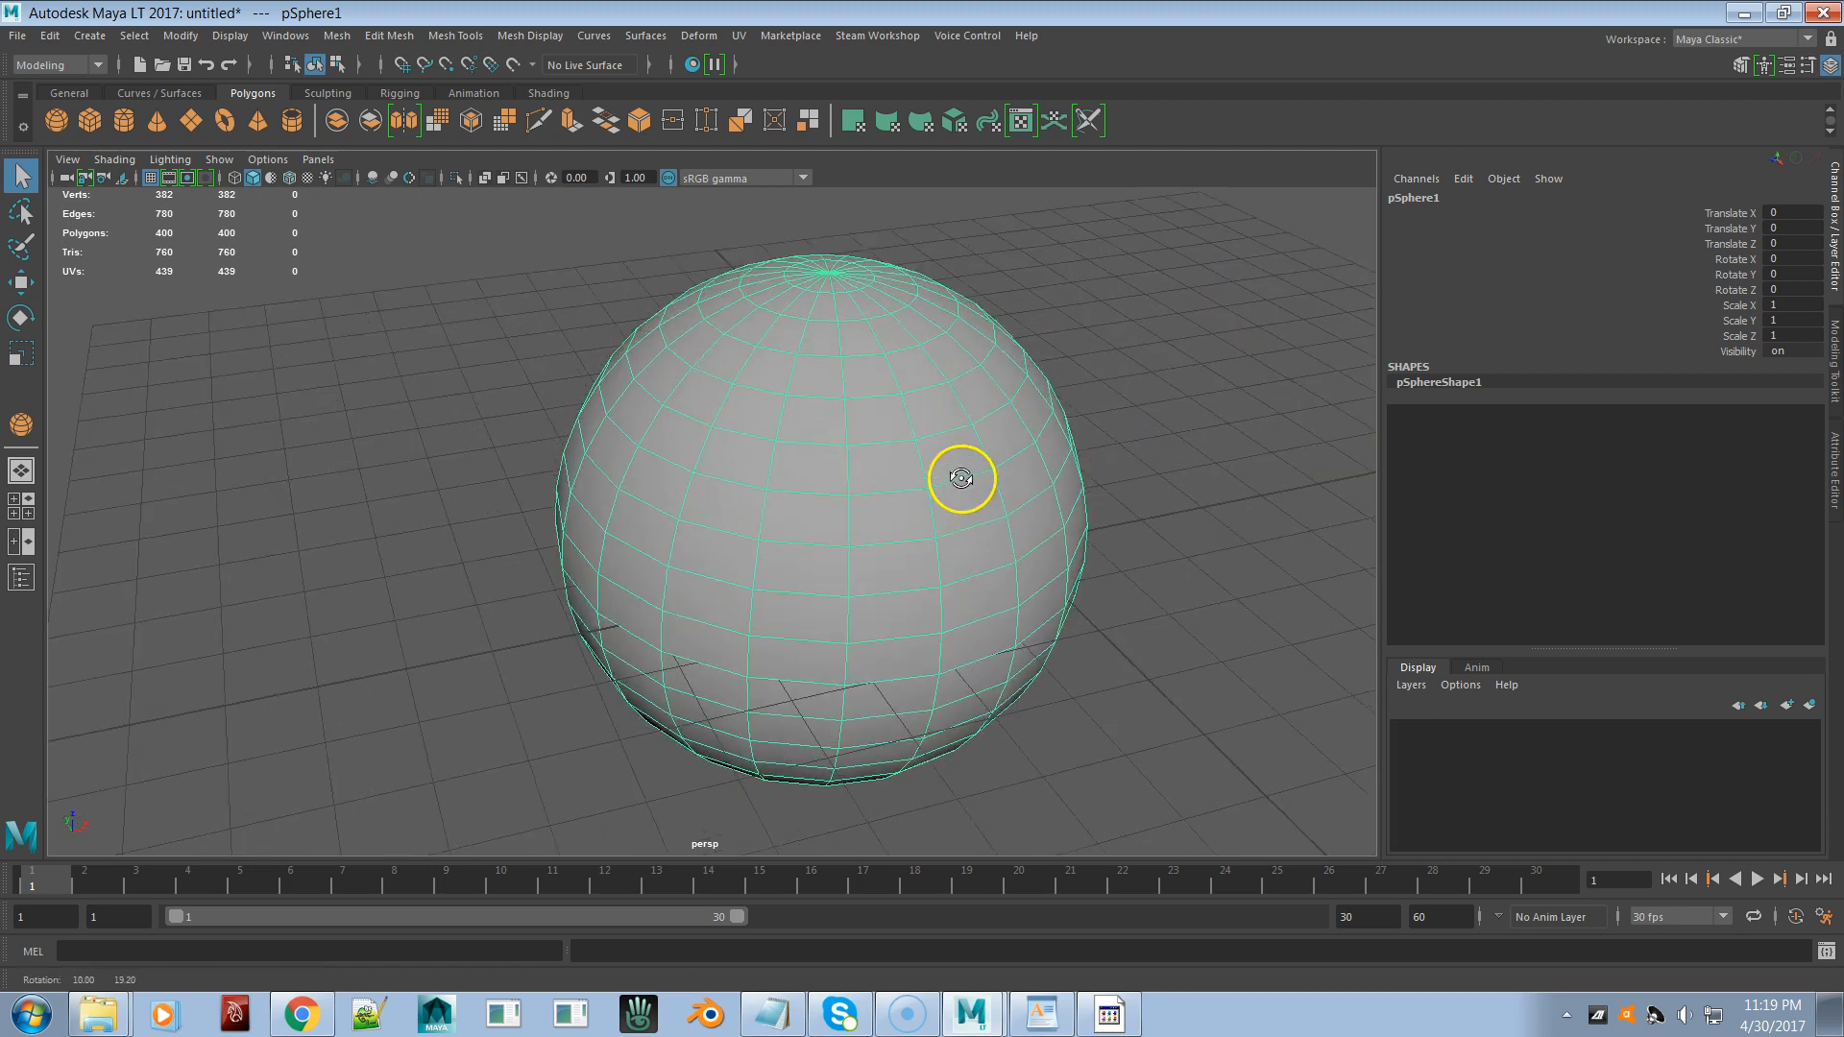
pyautogui.scroll(-5, 971, 474)
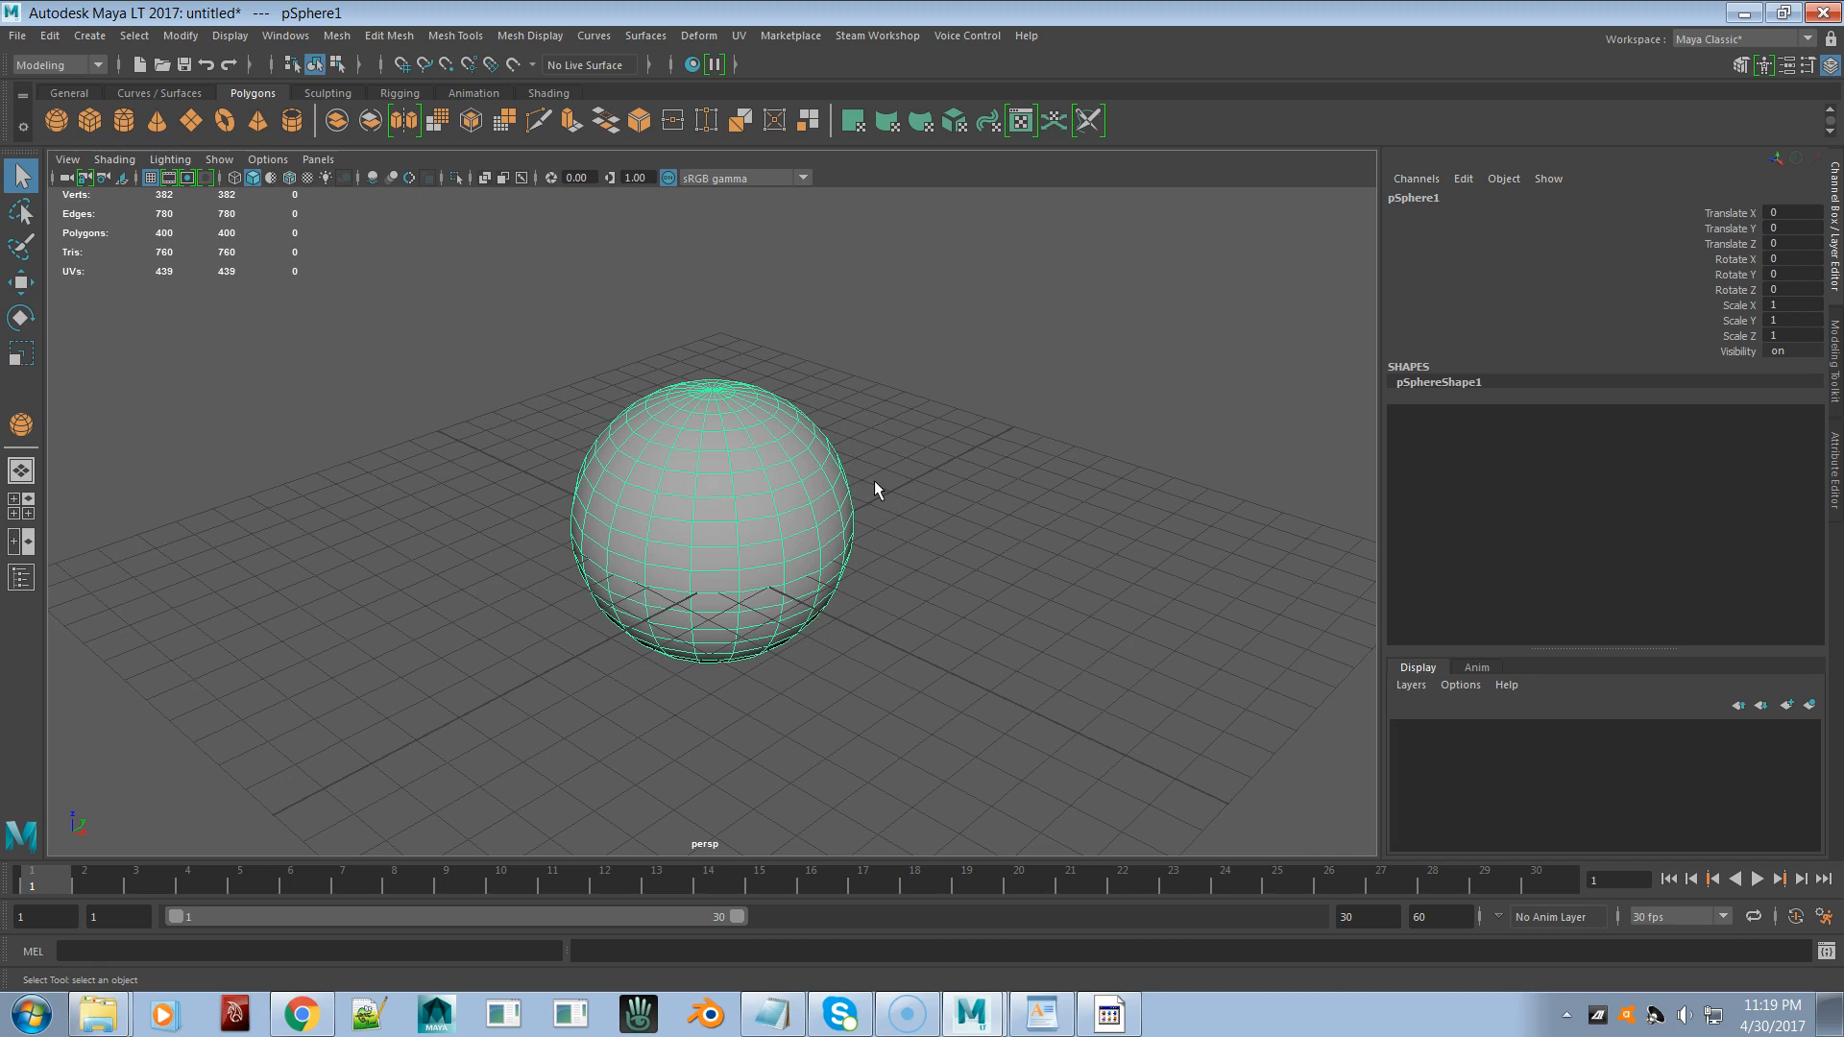
# - Try switching back and forth between Maya LT and the Genie Voice Command window
pyautogui.hotkey('alt', 'Tab')
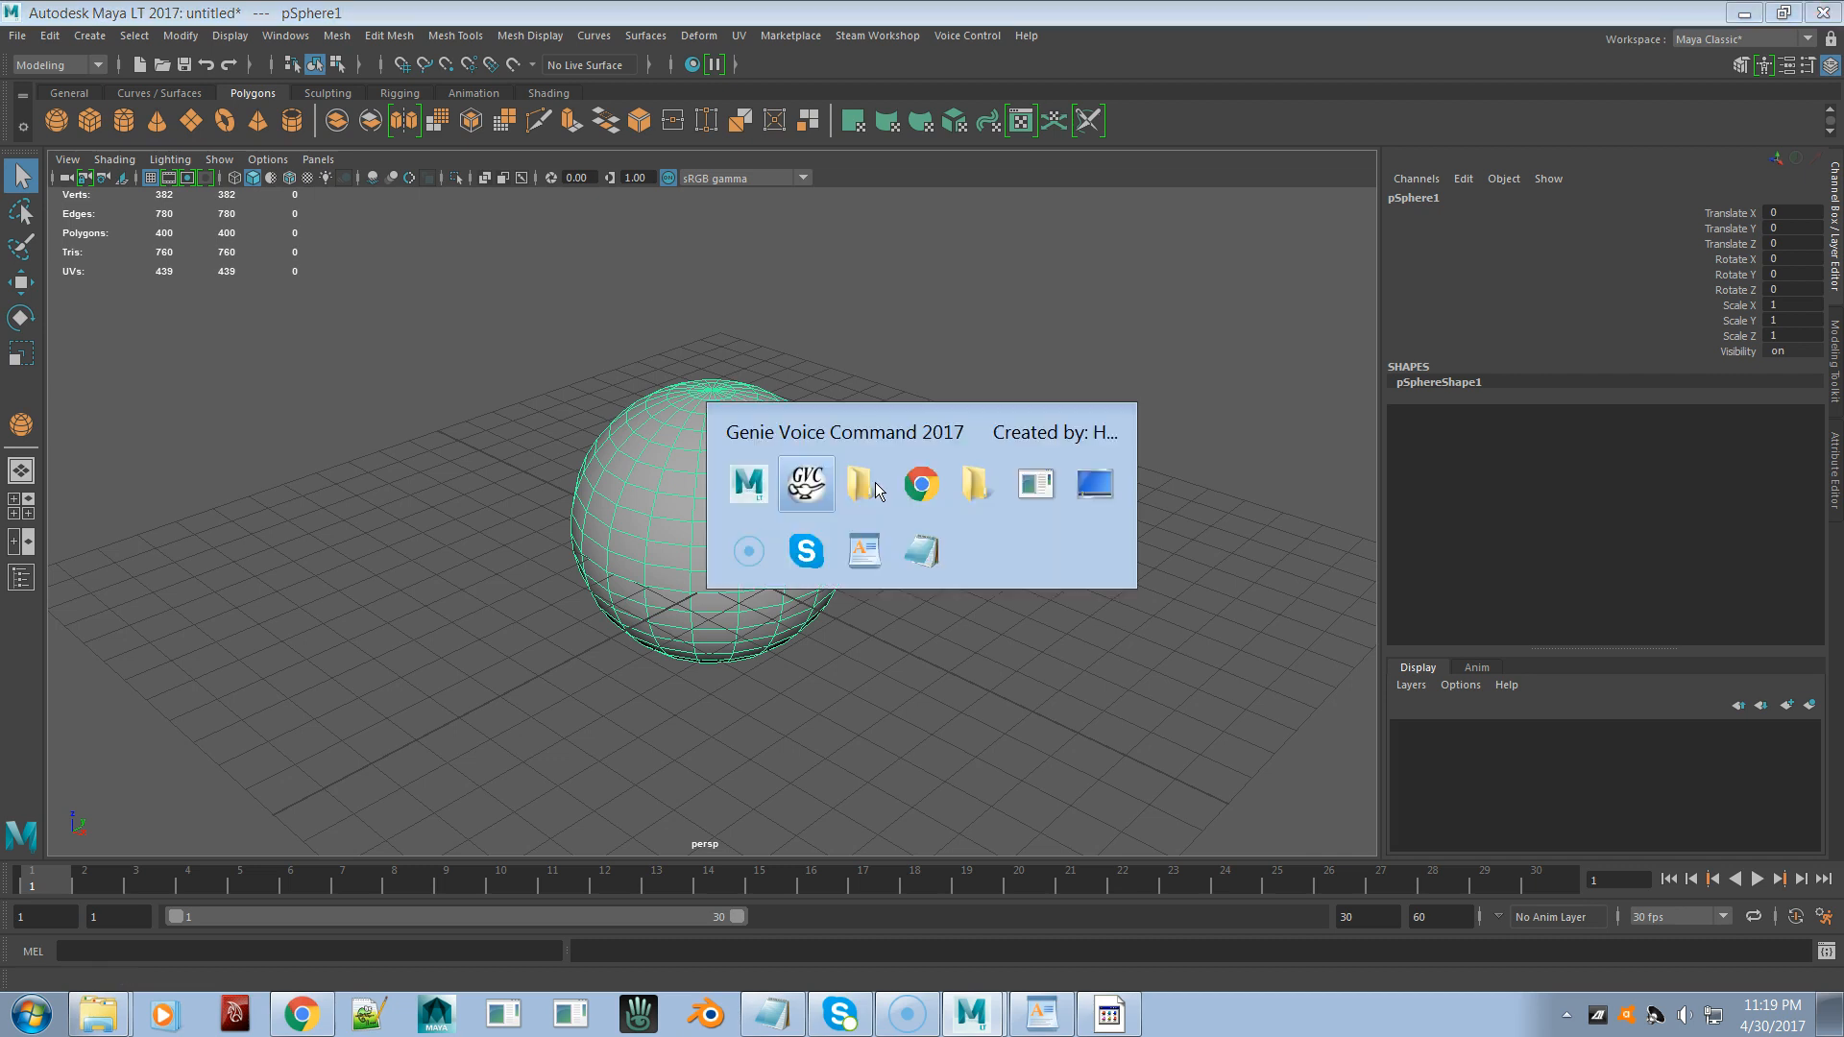
pyautogui.hotkey('alt', 'Tab')
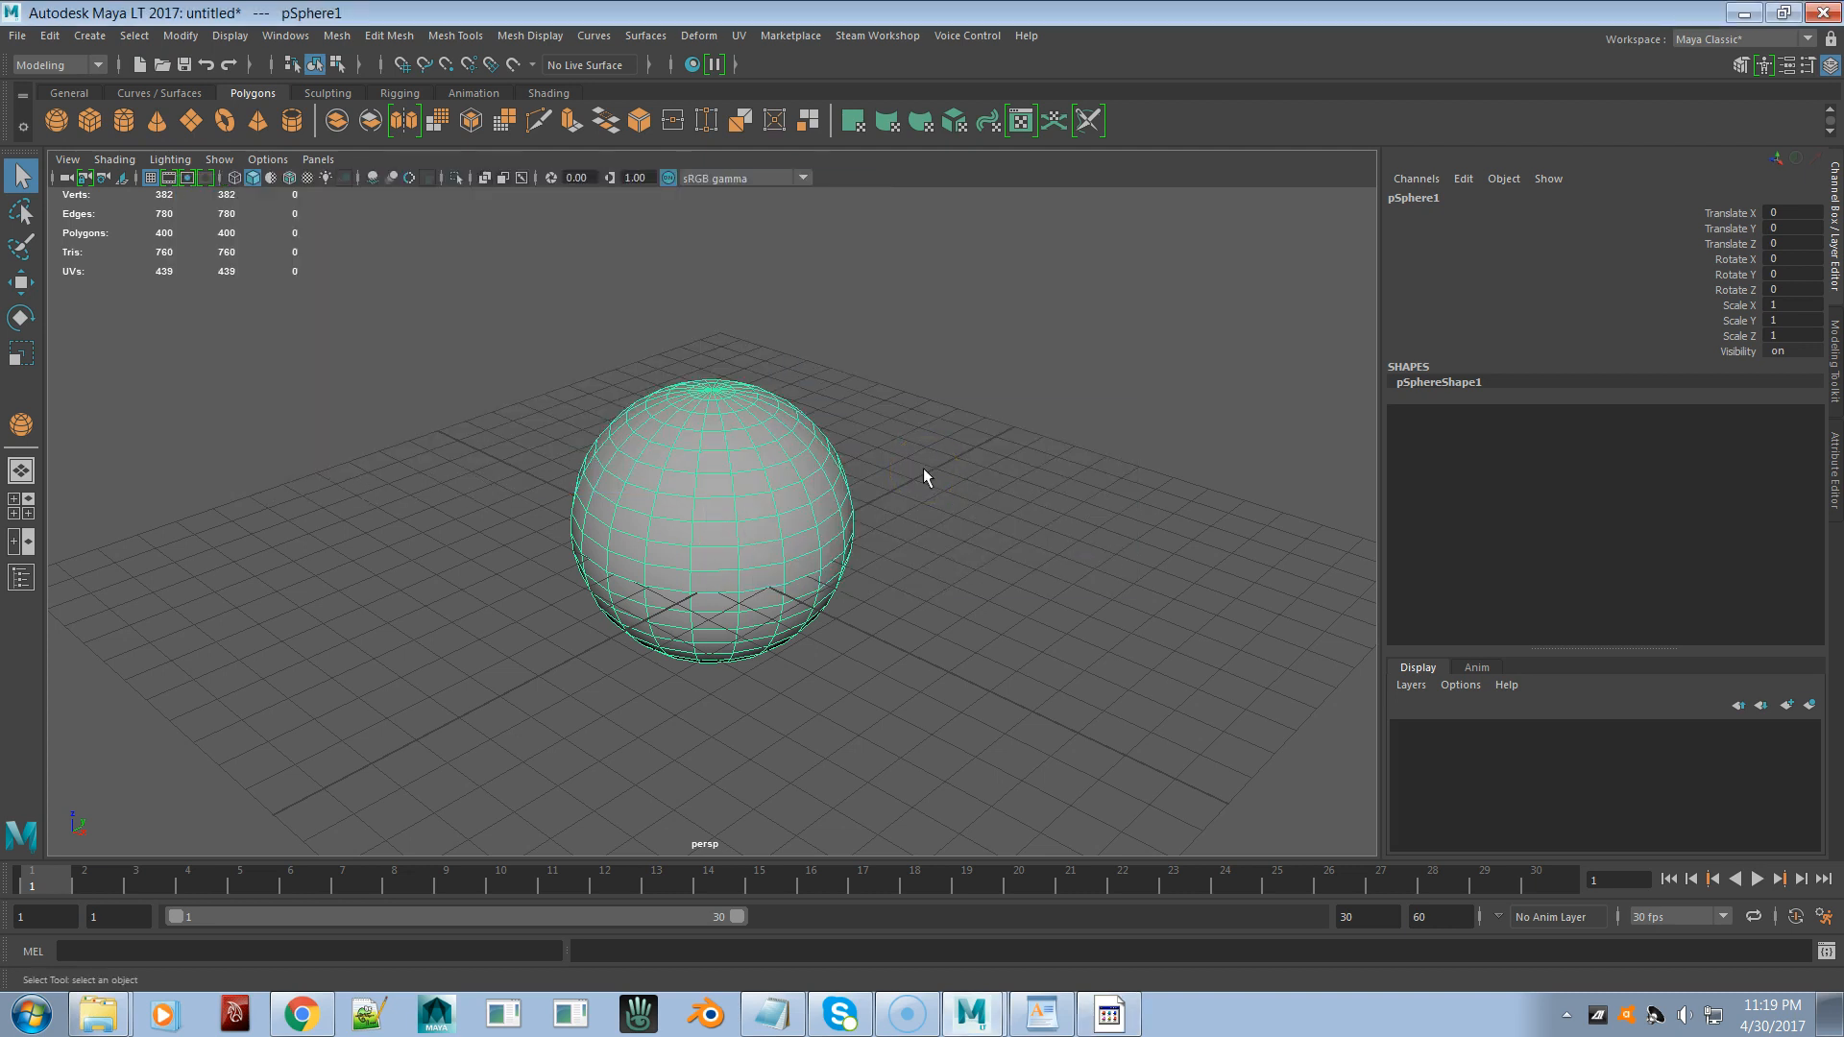
pyautogui.hotkey('alt', 'Tab')
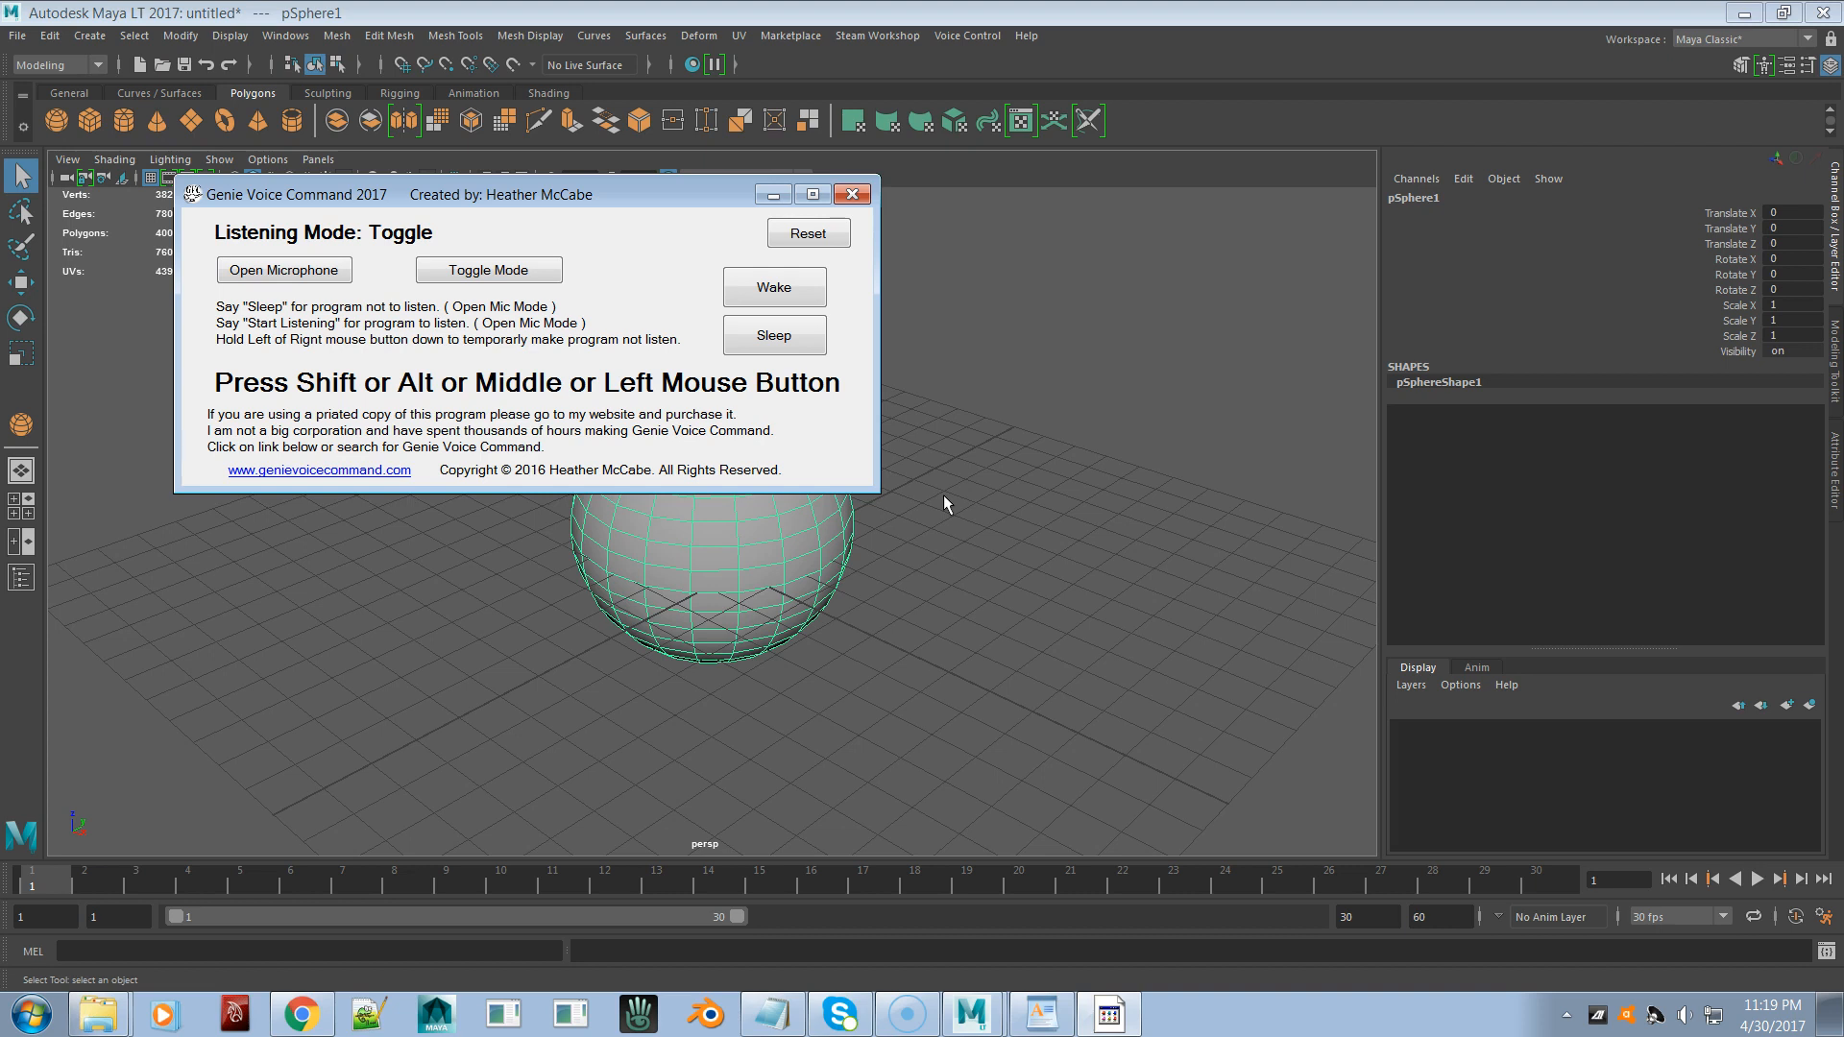
pyautogui.press('shift')
pyautogui.press('shift')
pyautogui.press('shift')
pyautogui.hotkey('alt', 'Tab')
pyautogui.hotkey('alt', 'Tab')
pyautogui.hotkey('alt', 'Tab')
pyautogui.hotkey('alt', 'Tab')
pyautogui.hotkey('alt', 'Tab')
pyautogui.hotkey('alt', 'Tab')
pyautogui.hotkey('alt', 'Tab')
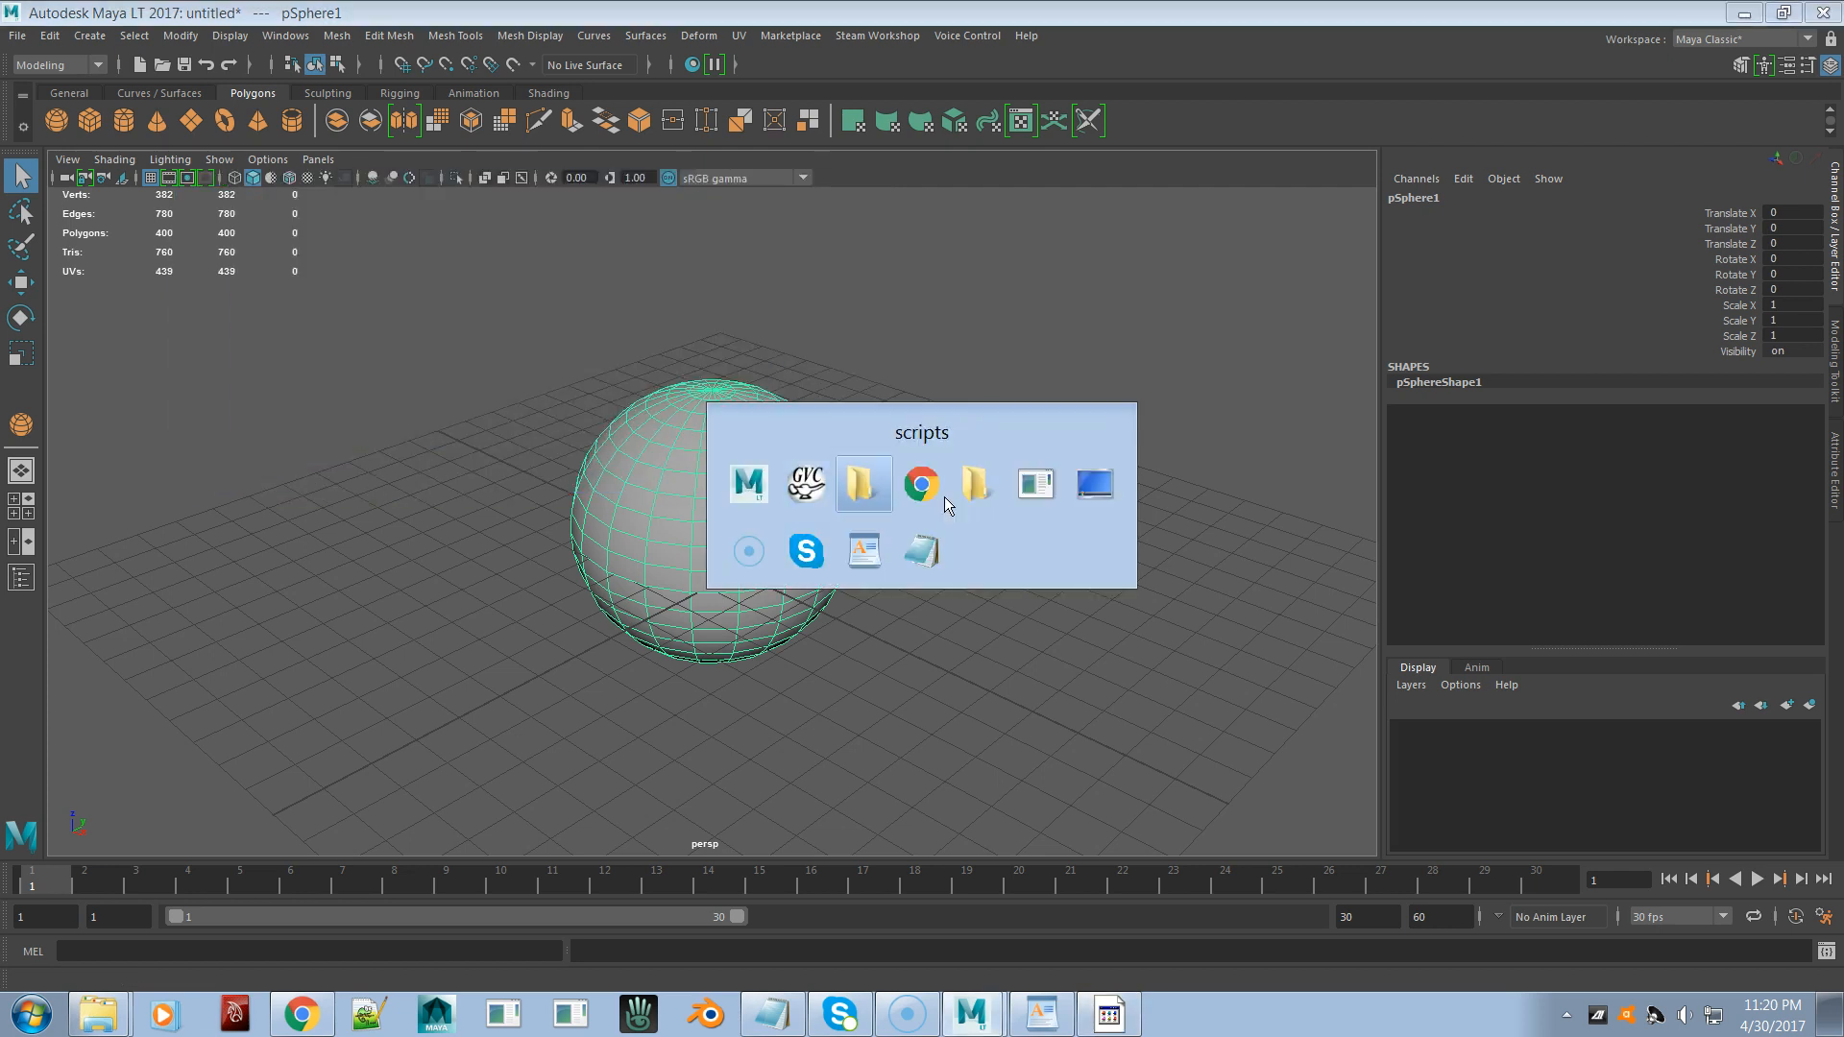
# - Switch to Genie Voice Command, set its listening mode to Open Microphone and start it listening
pyautogui.hotkey('alt', 'Tab')
pyautogui.hotkey('alt', 'Tab')
pyautogui.hotkey('alt', 'Tab')
pyautogui.hotkey('alt', 'Tab')
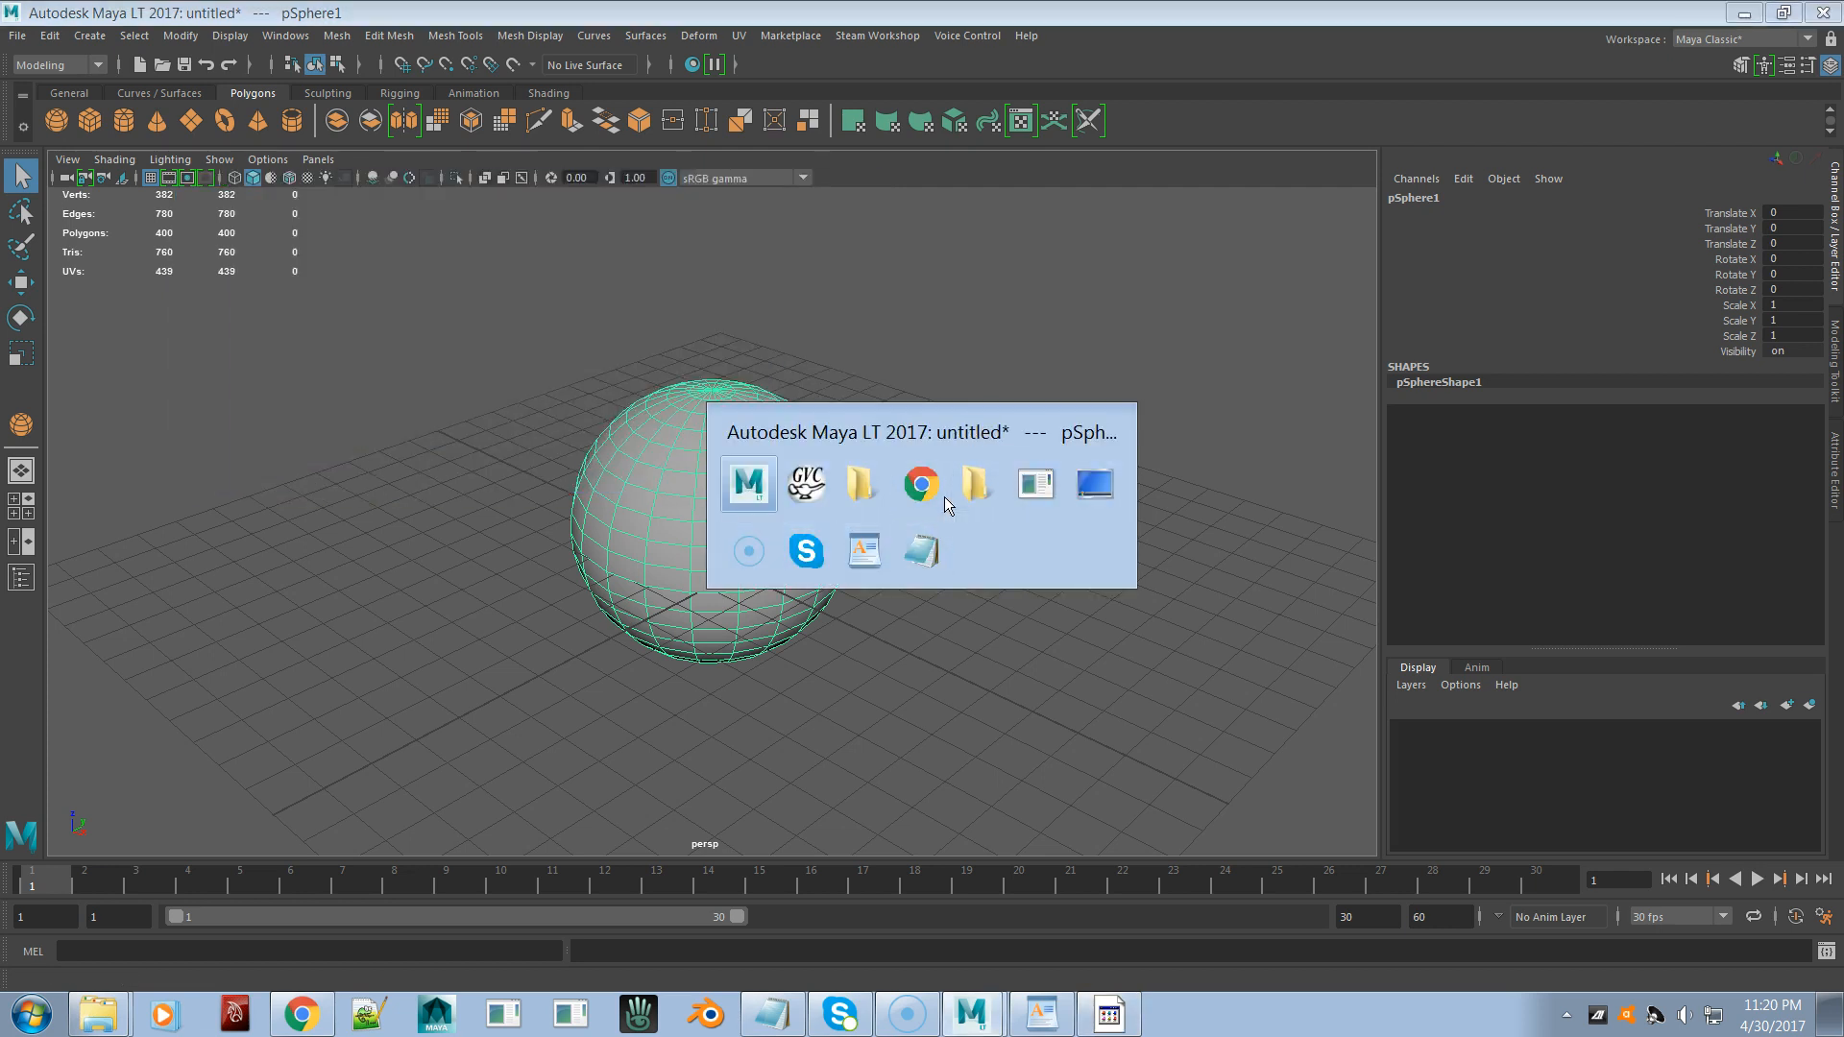
pyautogui.press('shift')
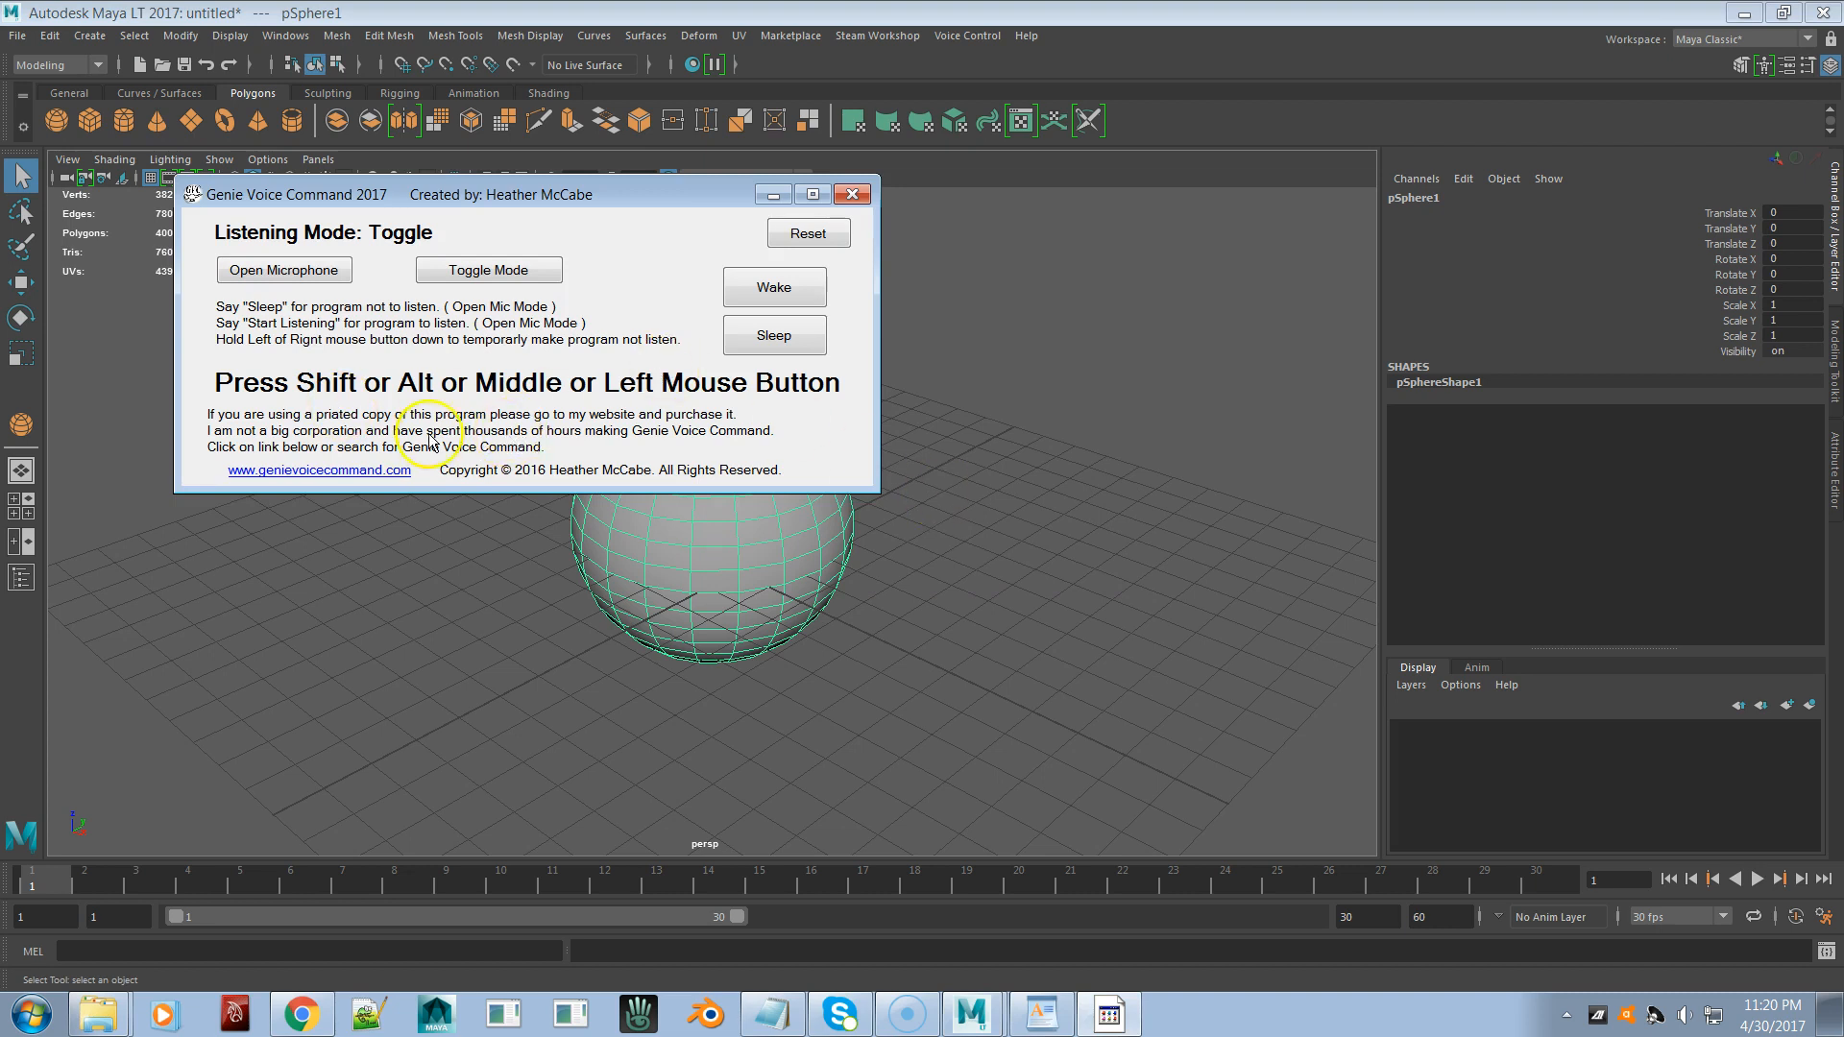
pyautogui.click(287, 275)
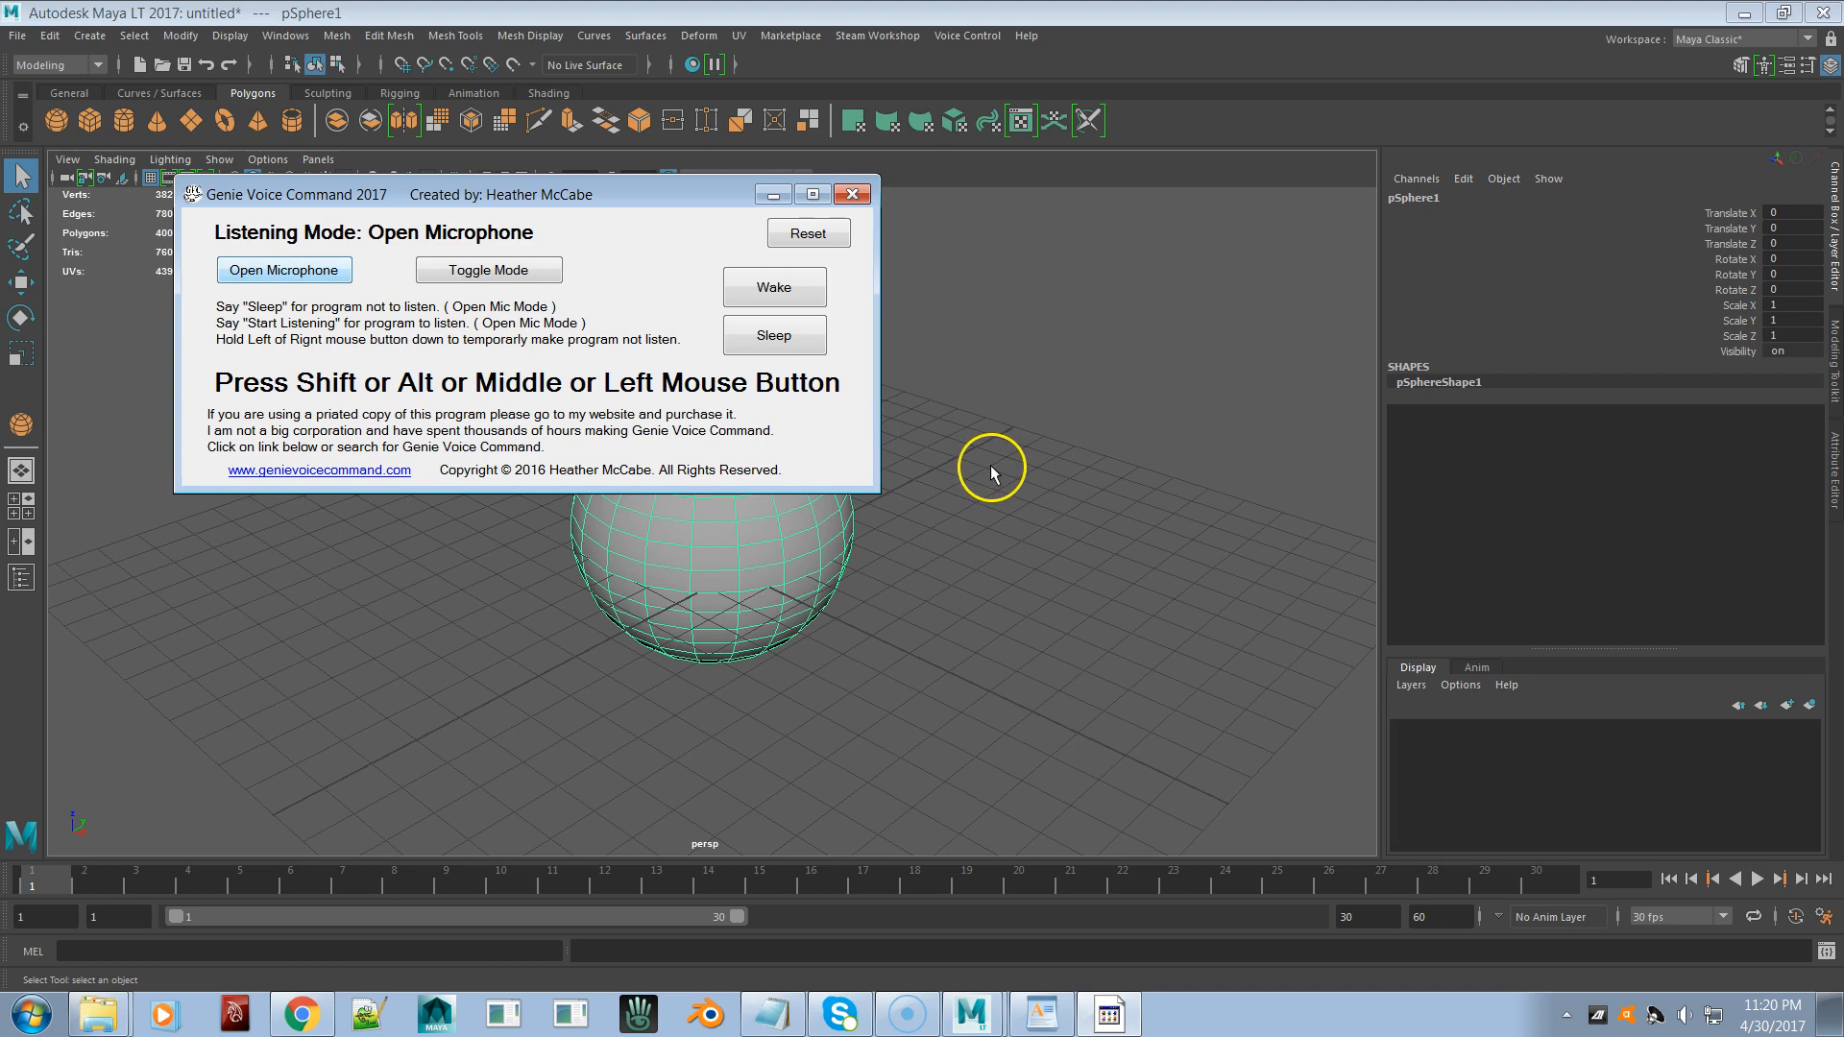
pyautogui.press('shift')
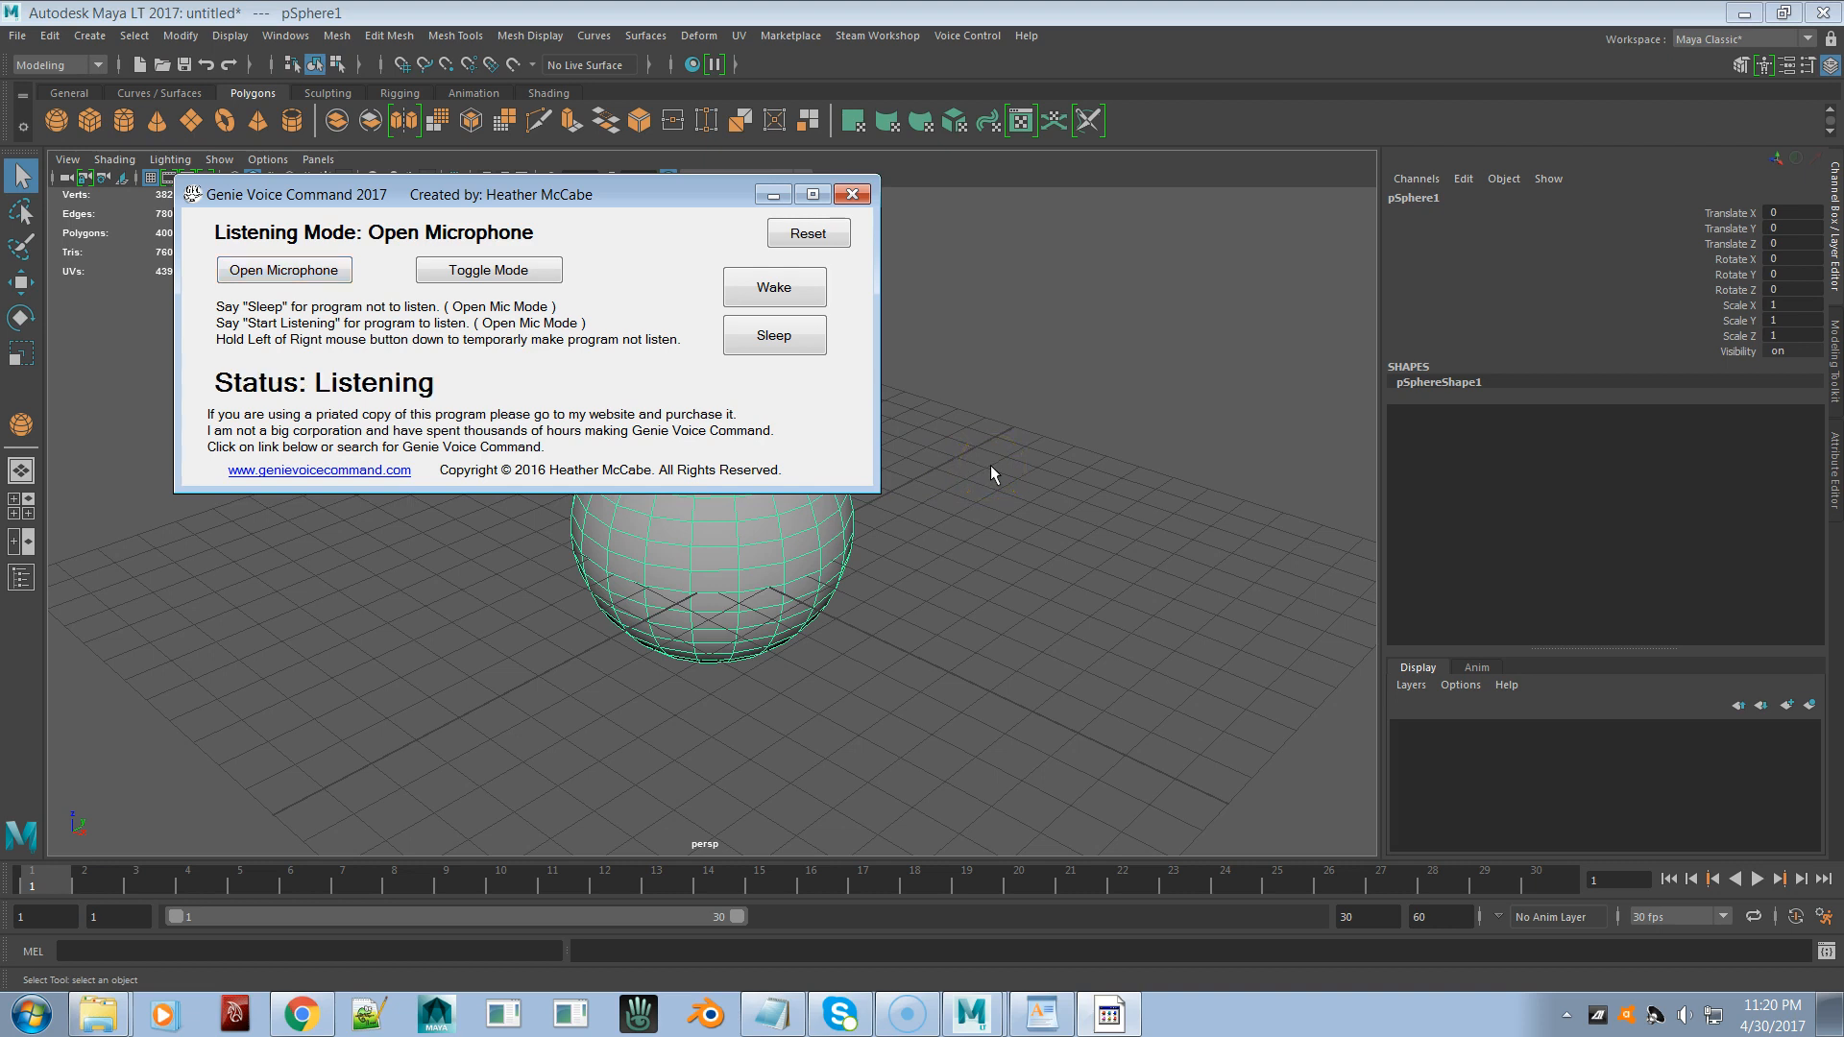
# - Return to Maya LT and start a new scene without saving the current one
pyautogui.click(991, 473)
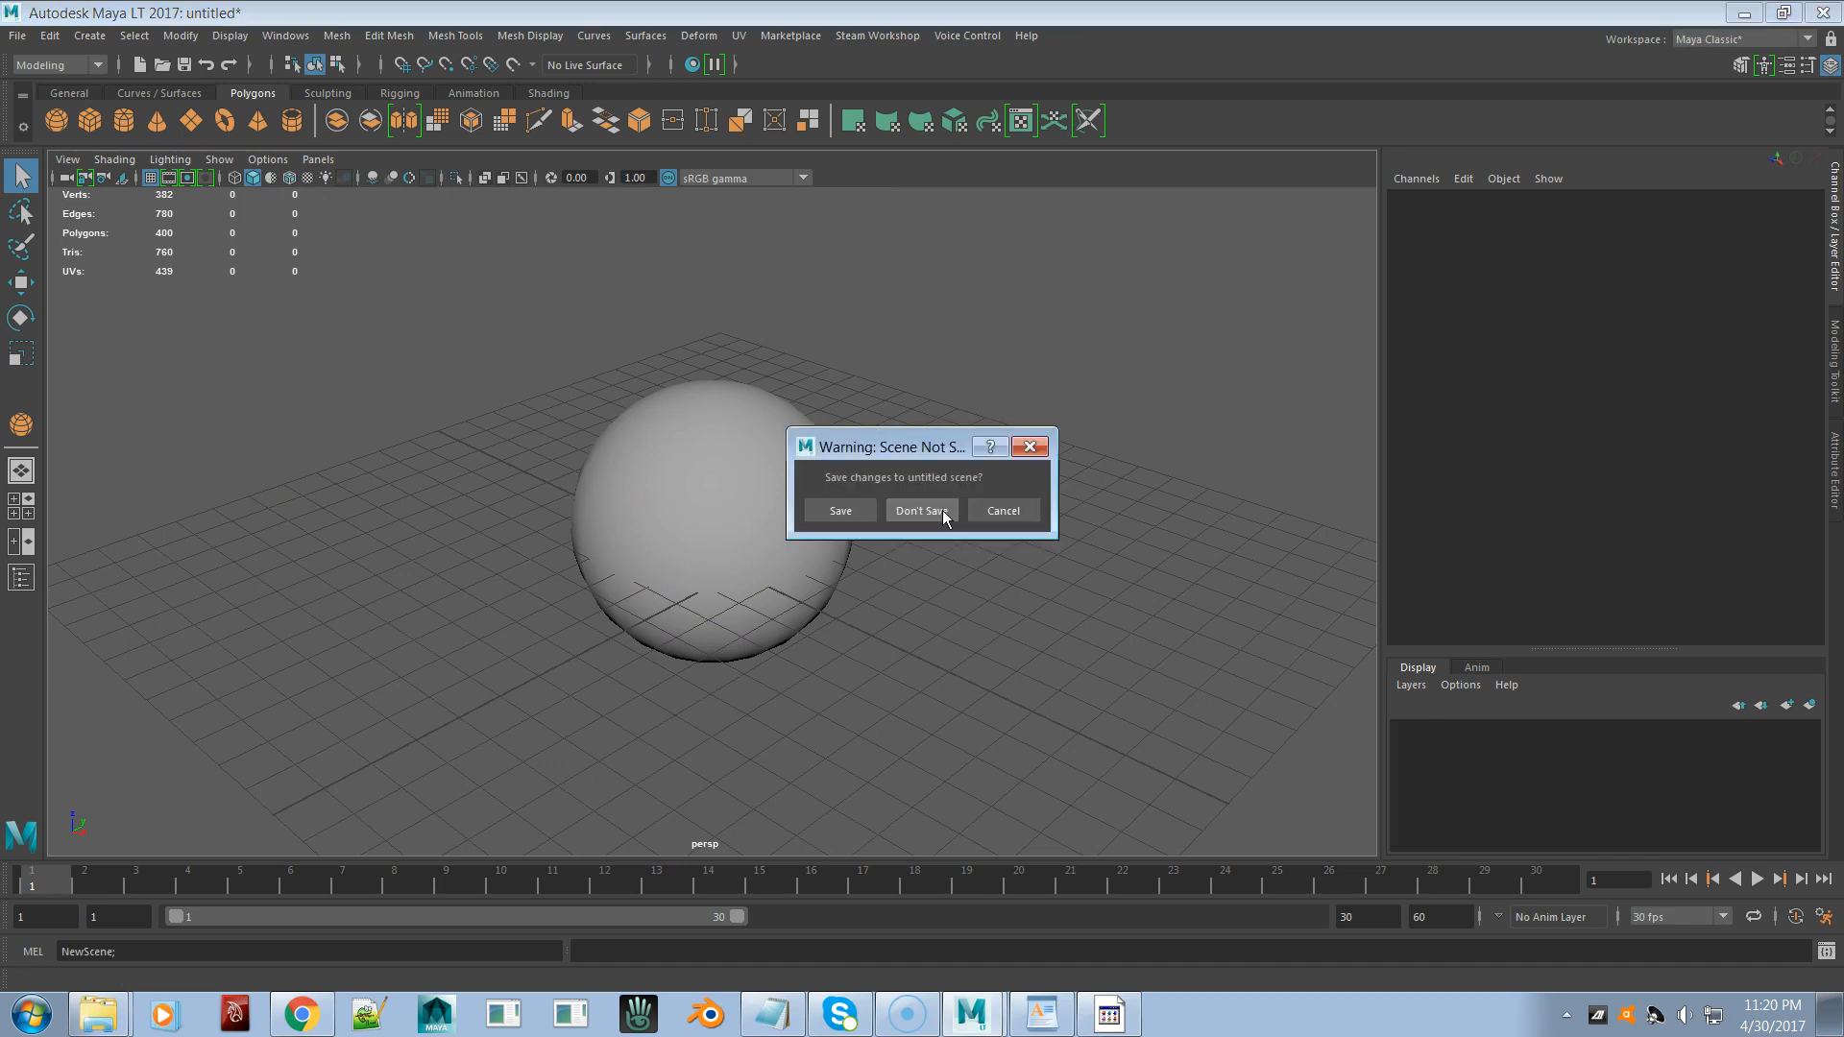
pyautogui.click(921, 510)
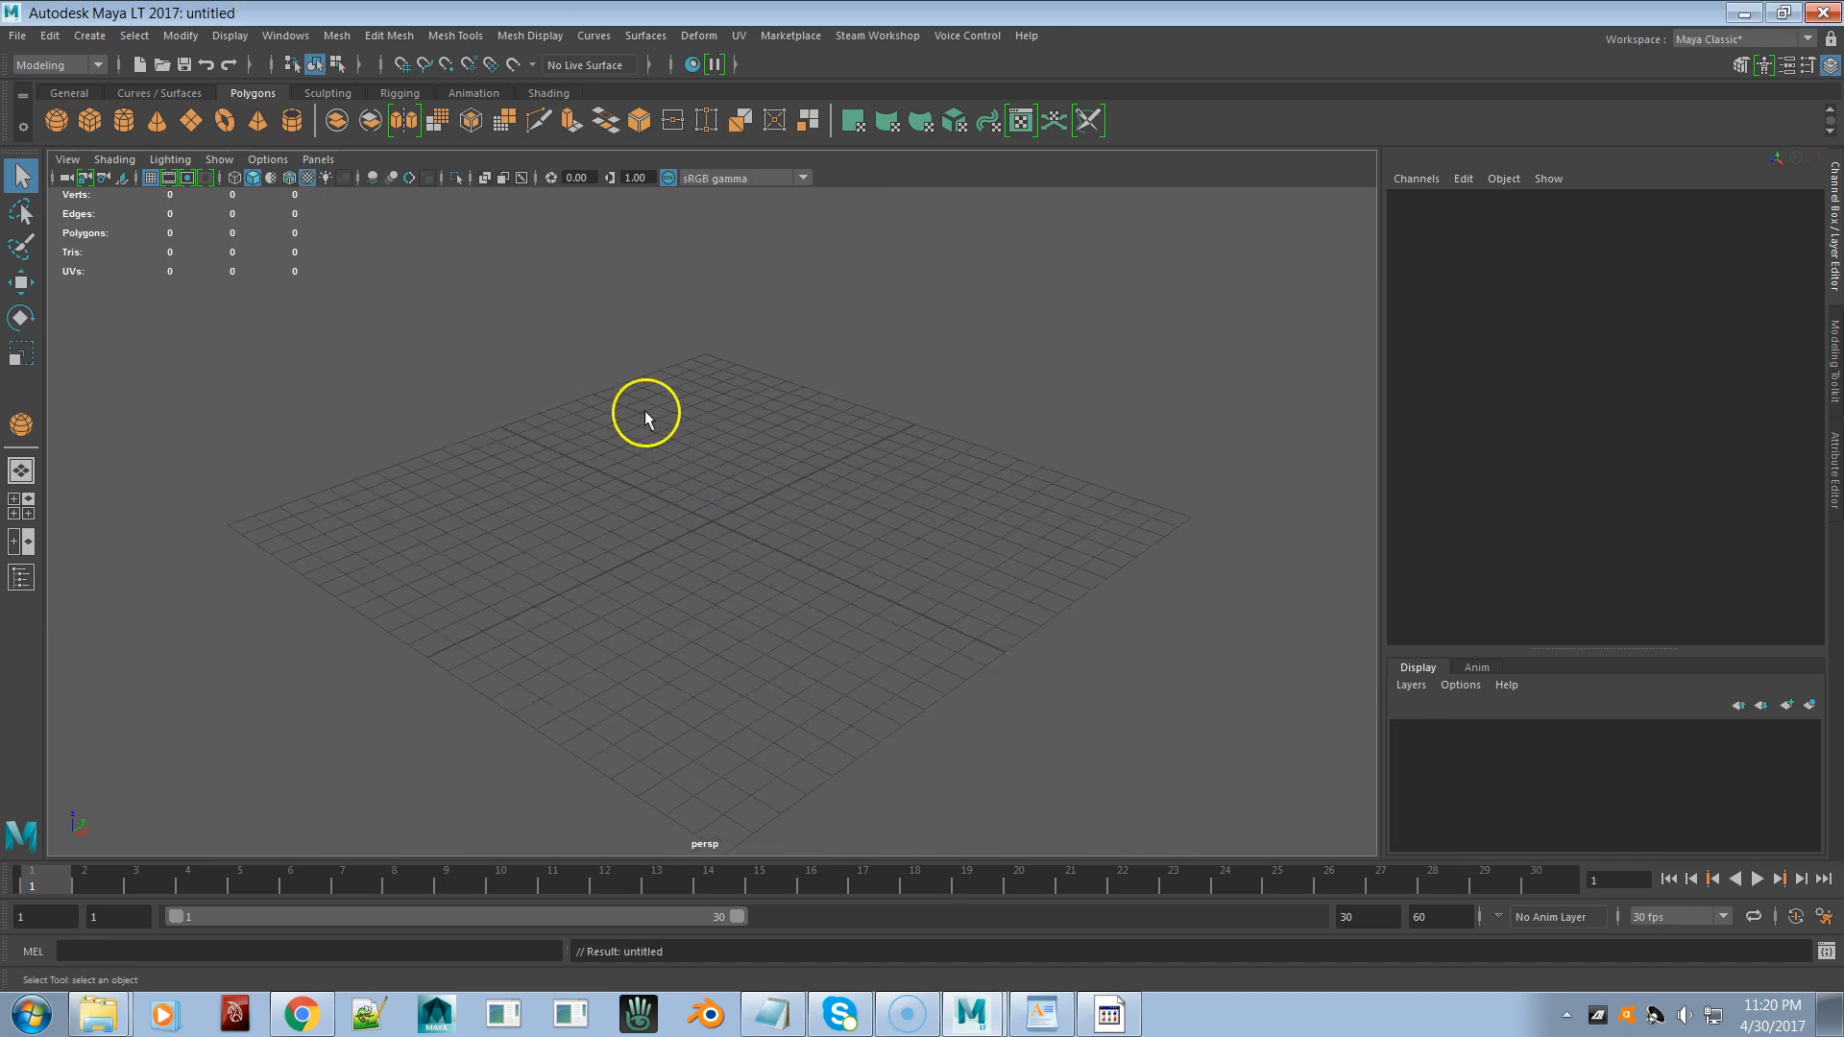
# - Create a polygon cube about 15.75 wide, 9.2 high and 12.02 deep on the grid, freeze its transformations and delete its history
pyautogui.moveTo(658, 419); pyautogui.dragTo(746, 695)
pyautogui.moveTo(711, 625); pyautogui.dragTo(707, 266)
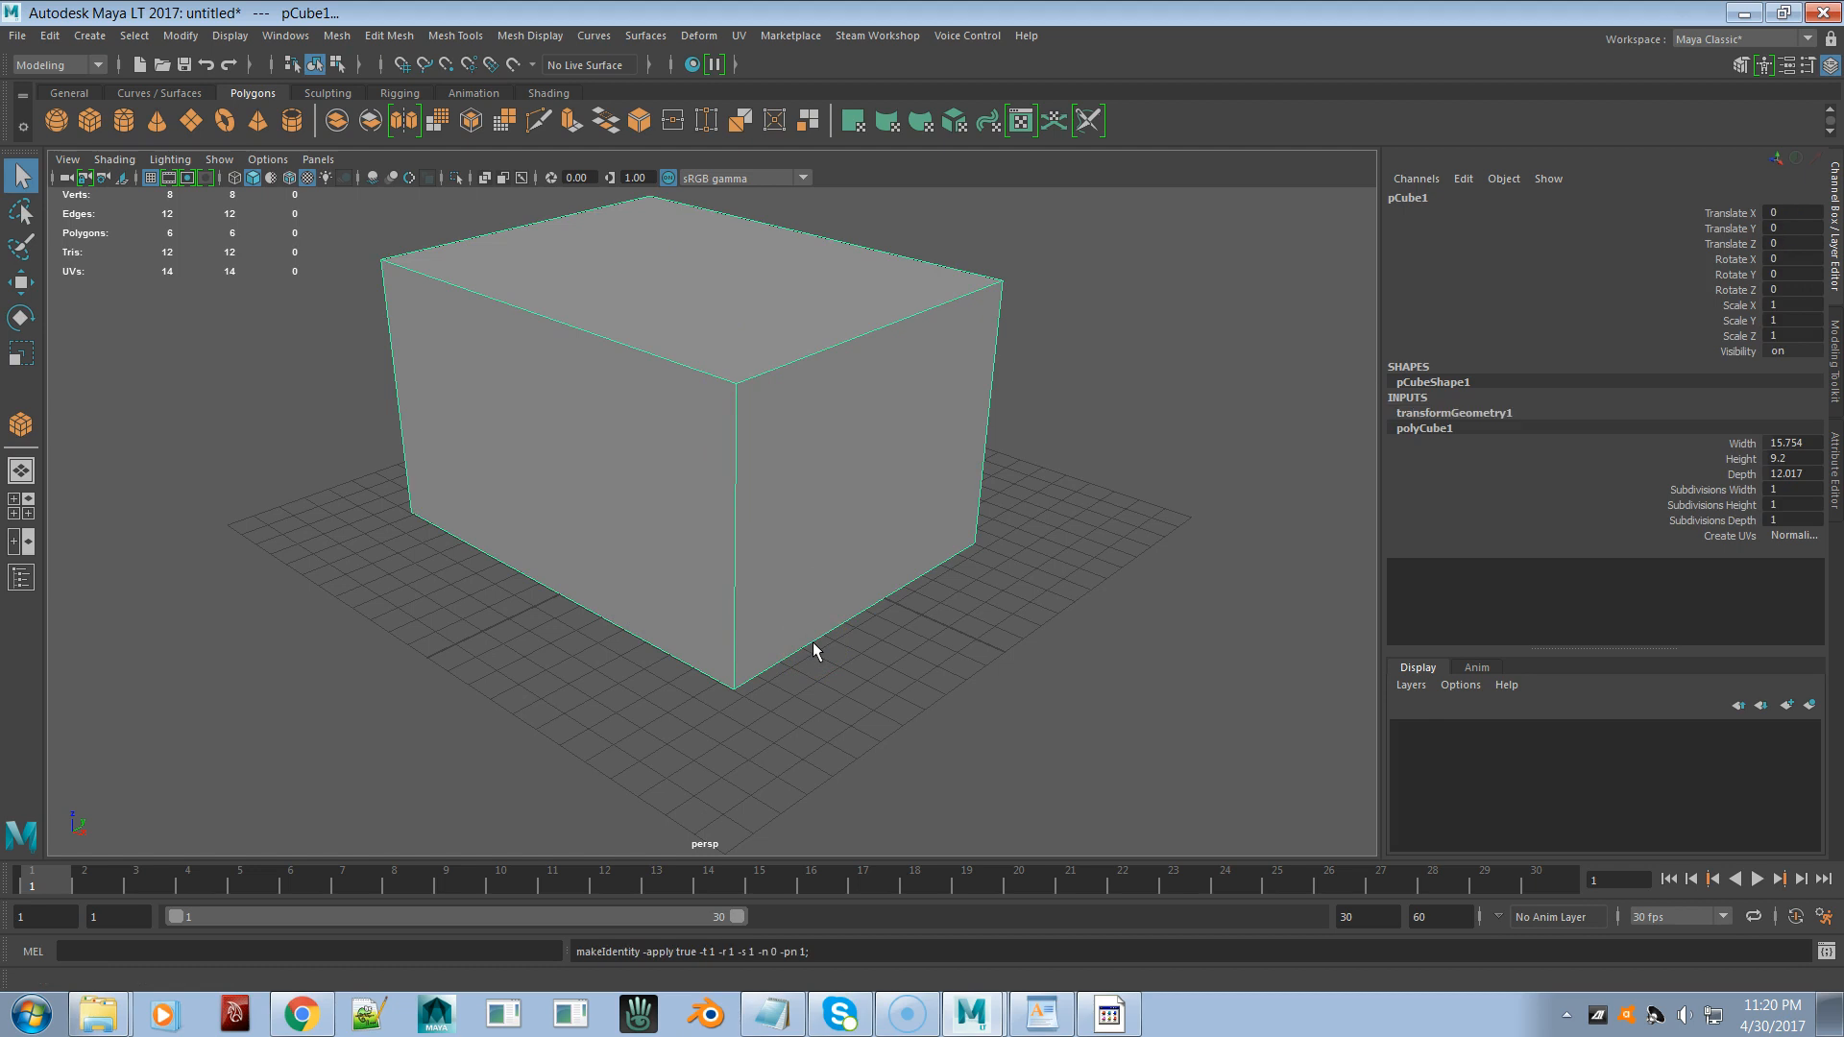
pyautogui.hotkey('alt', 'shift', 'd')
# - Bevel all edges of the cube with fraction 0.2 and 2 segments, and delete the cube's history
pyautogui.hotkey('ctrl', 'b')
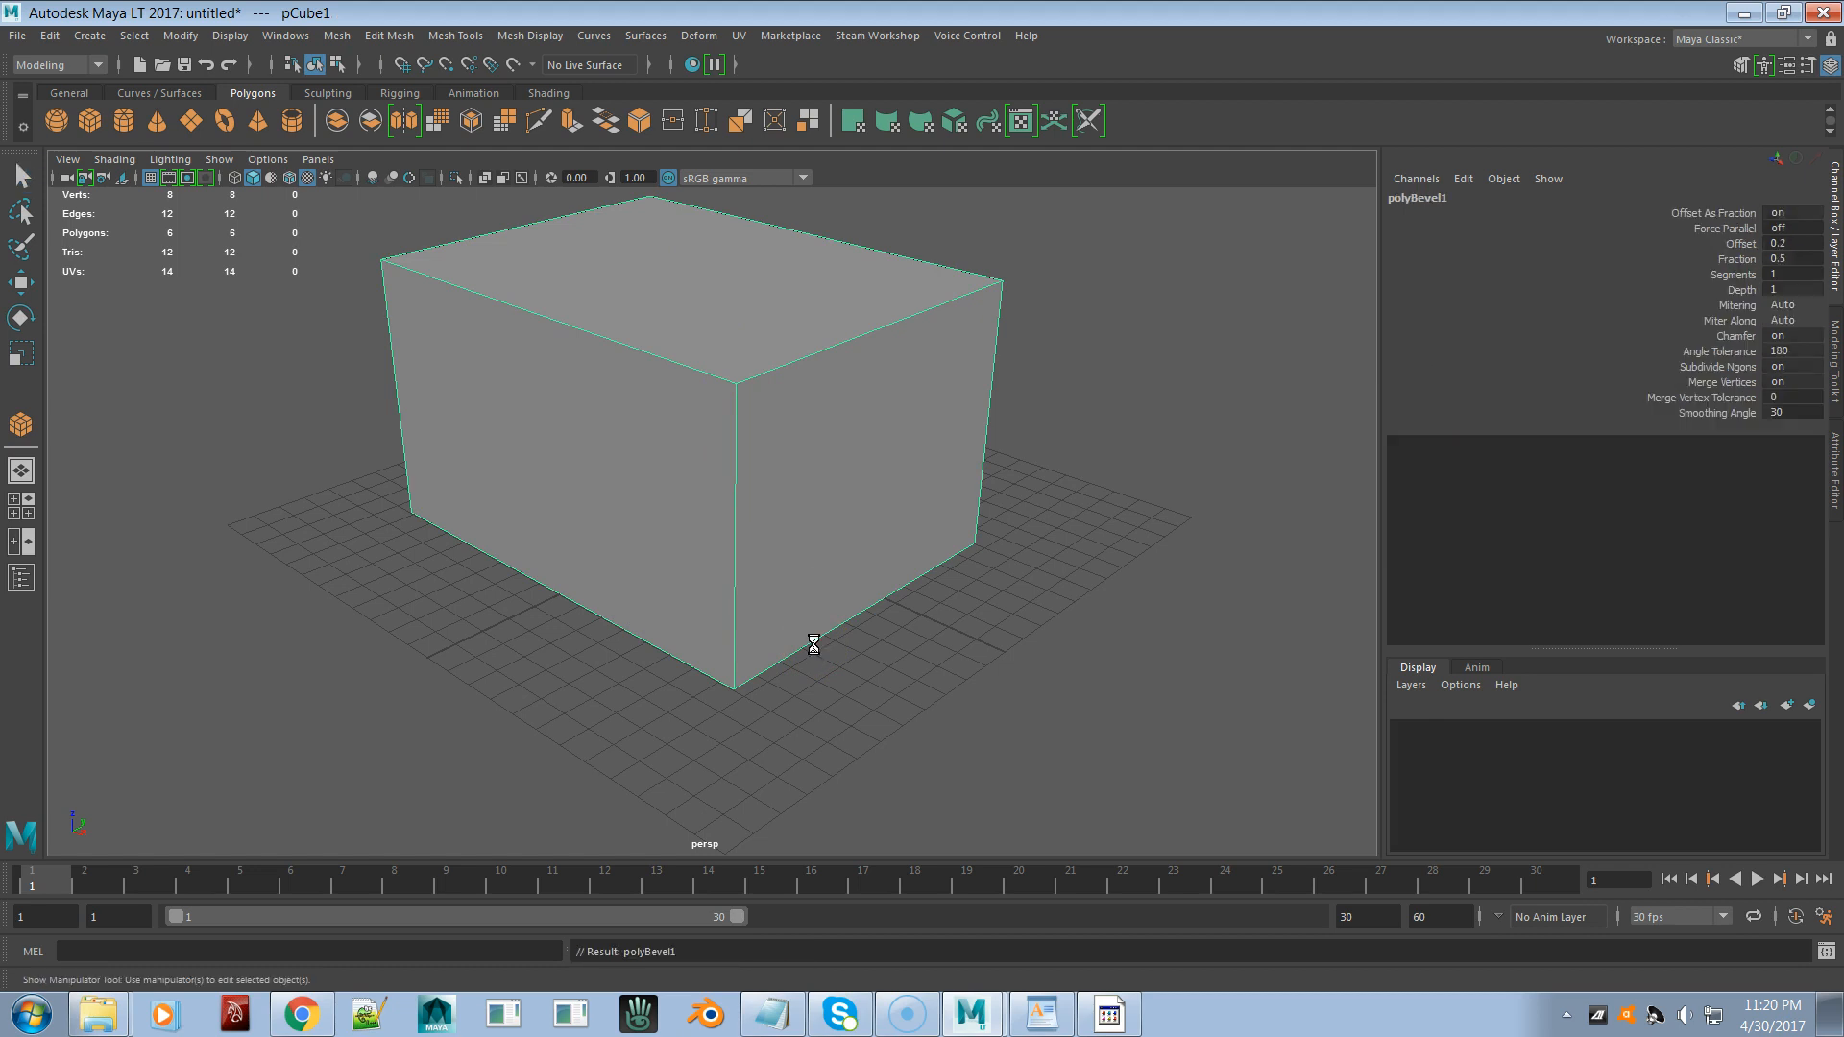
pyautogui.moveTo(928, 556); pyautogui.dragTo(925, 557, button='middle')
pyautogui.click(1066, 561)
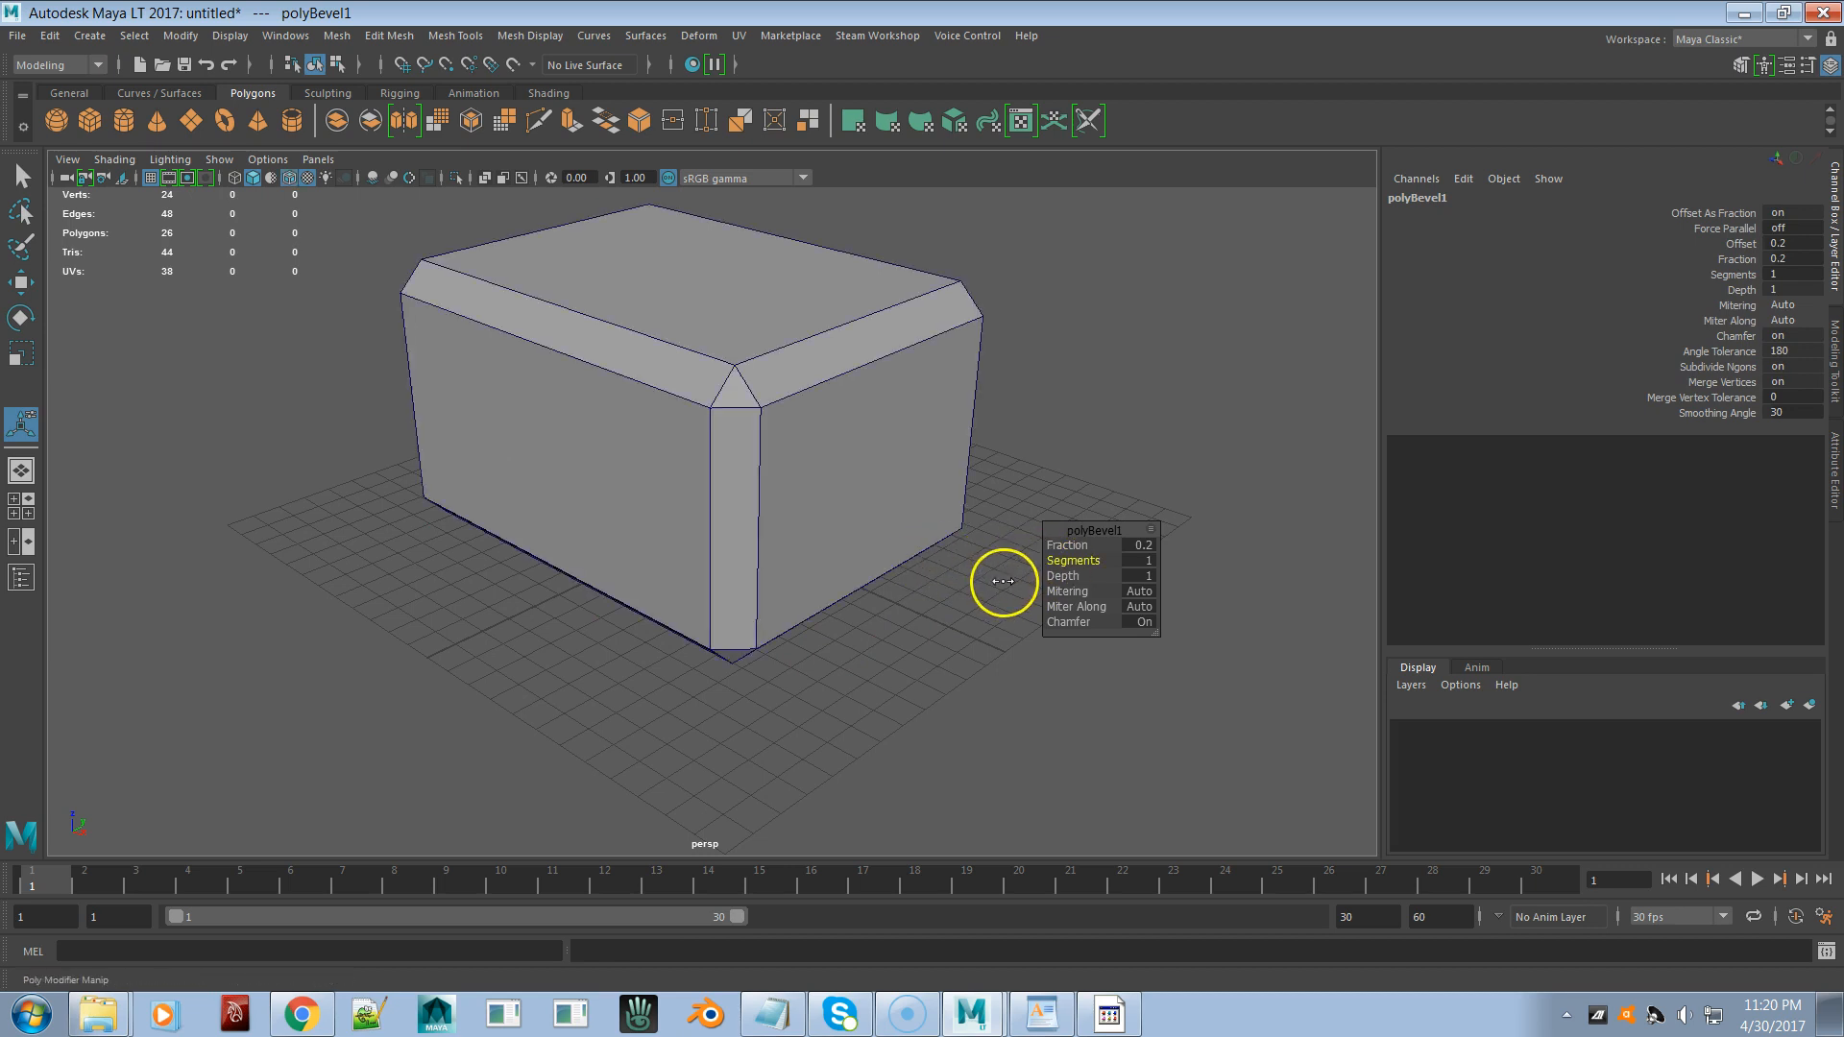
pyautogui.moveTo(1004, 580); pyautogui.dragTo(1007, 579, button='middle')
pyautogui.click(737, 484)
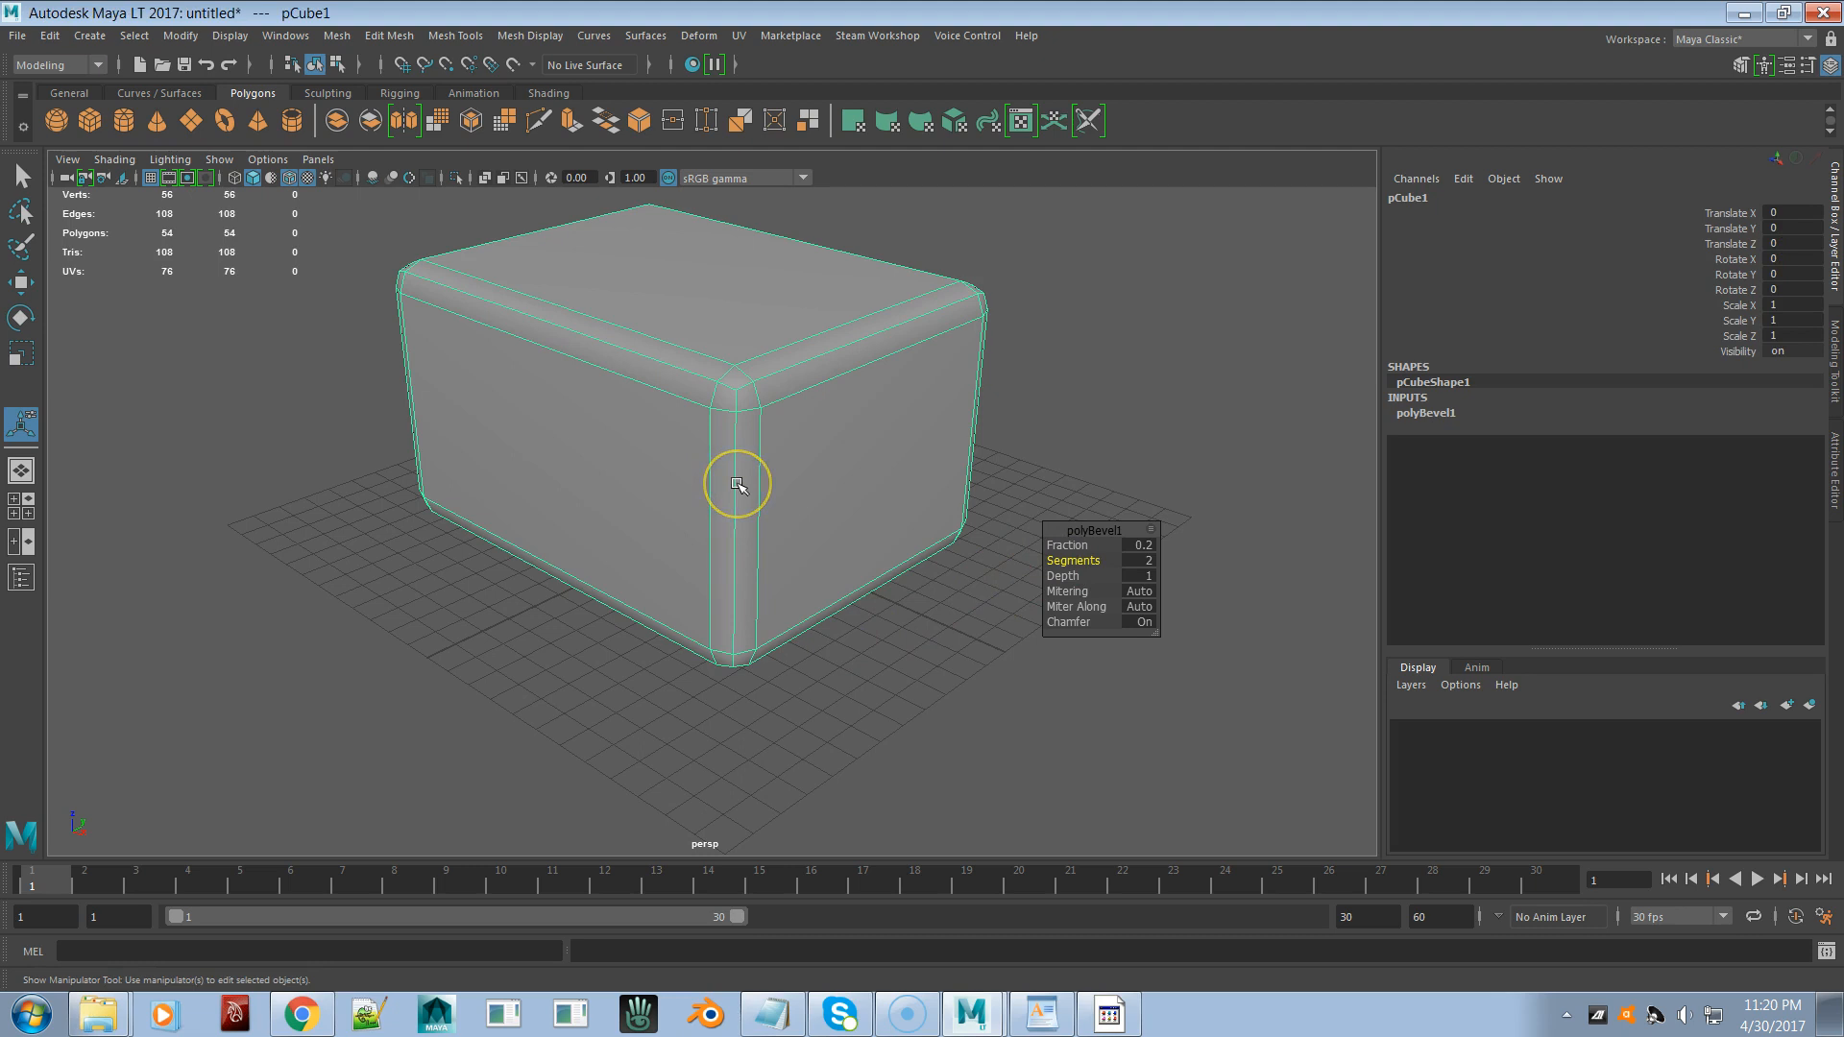
pyautogui.hotkey('alt', 'shift', 'd')
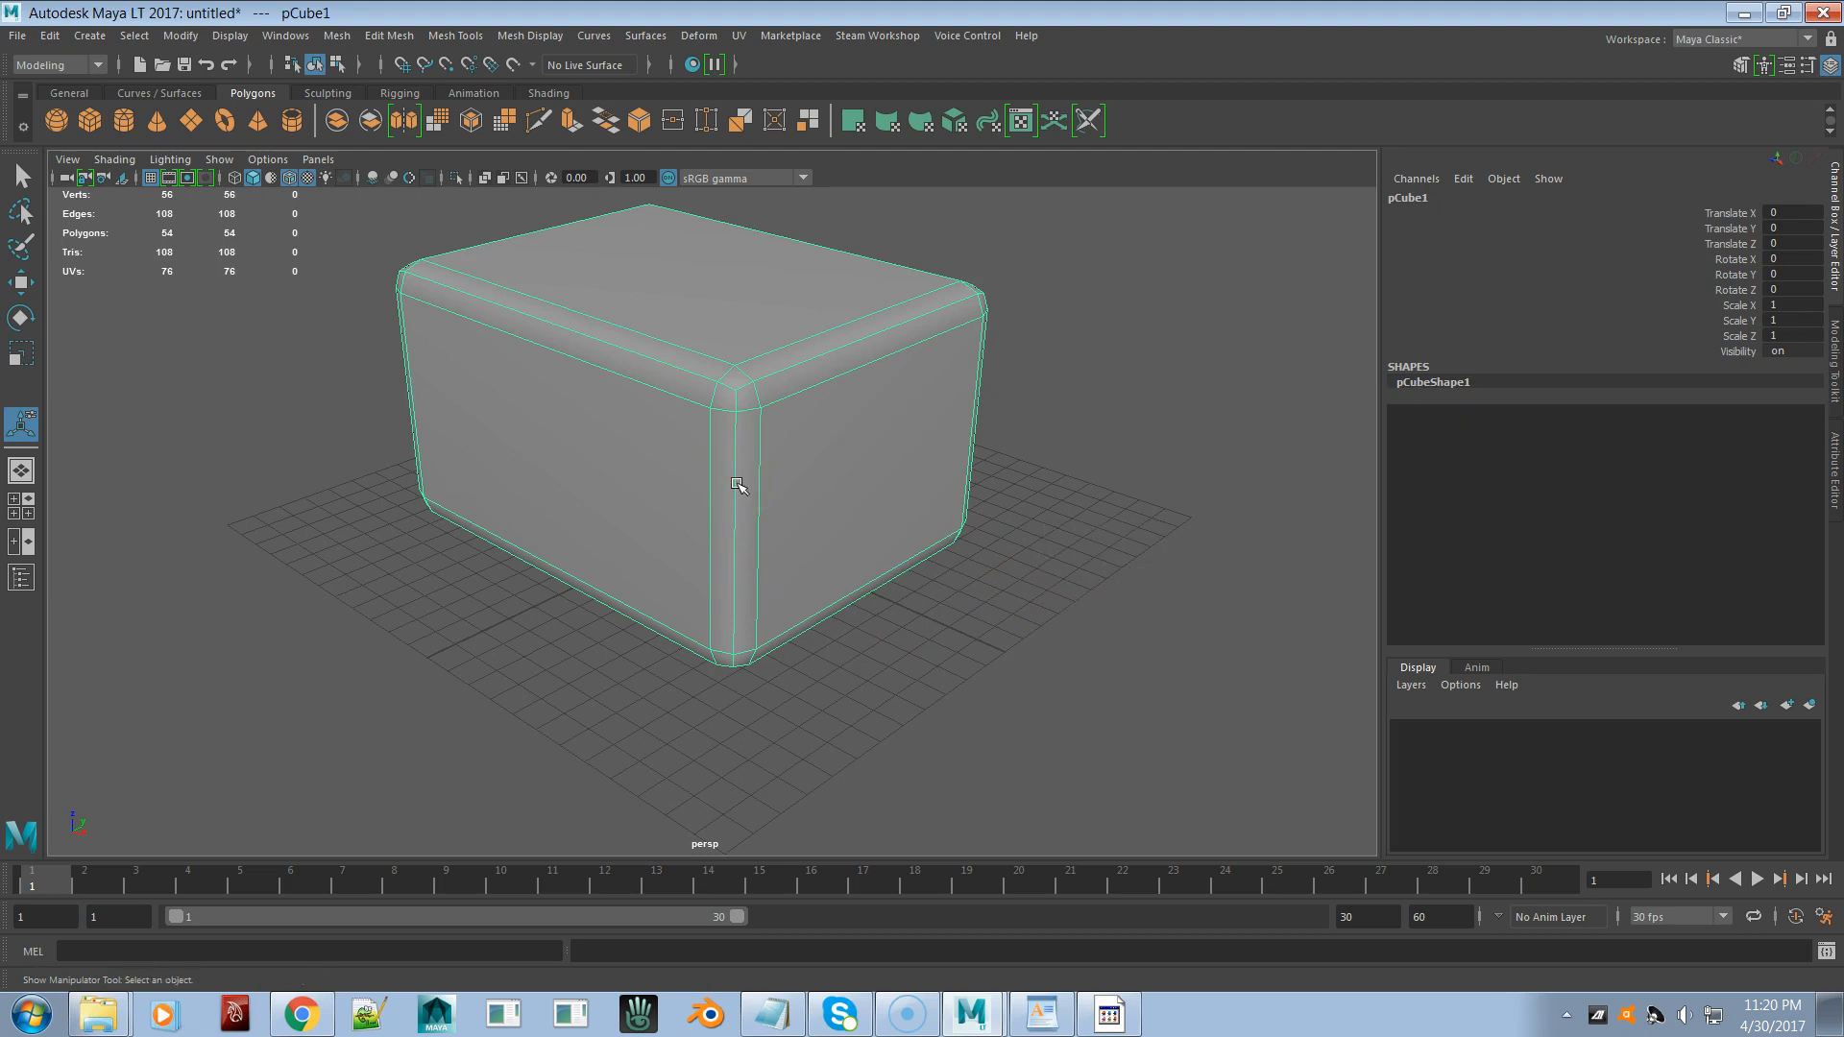
# - Select all six large flat faces of the bevelled cube, including the underside
pyautogui.press('F11')
pyautogui.click(811, 480)
pyautogui.keyDown('shift'); pyautogui.click(622, 494); pyautogui.keyUp('shift')
pyautogui.keyDown('shift'); pyautogui.click(707, 304); pyautogui.keyUp('shift')
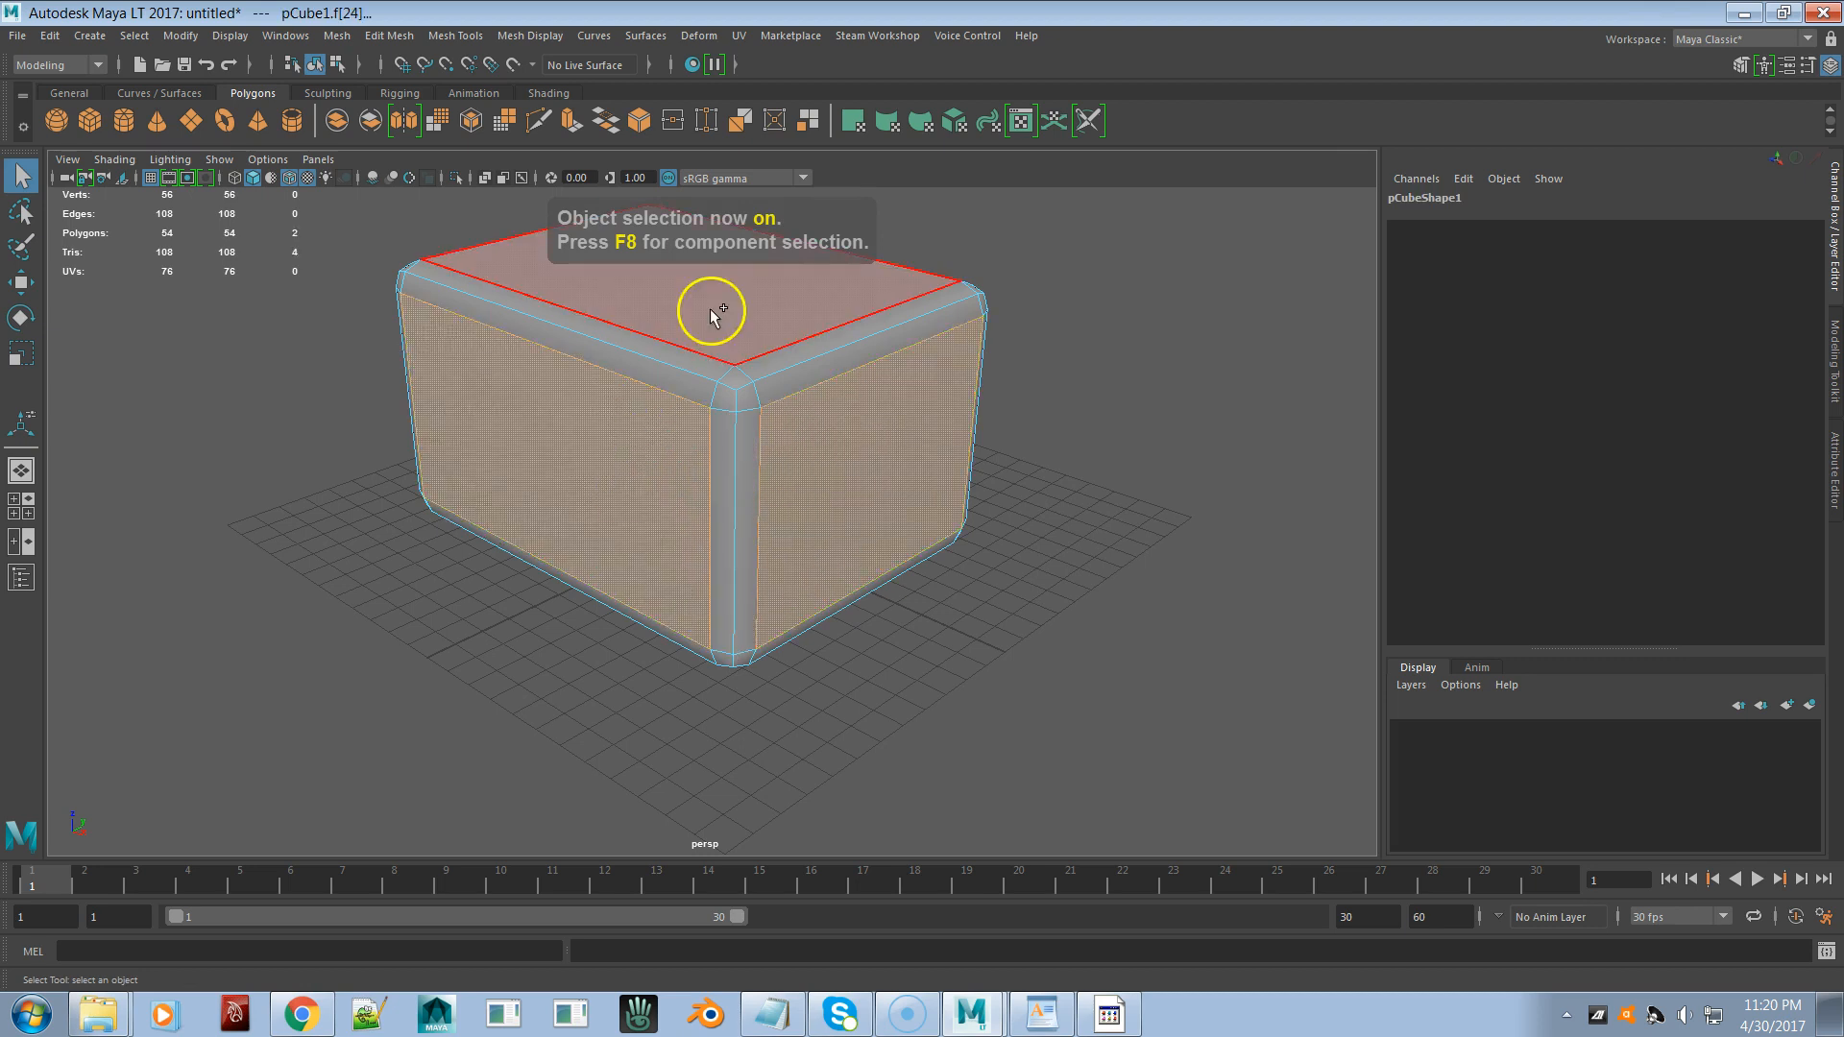
pyautogui.keyDown('alt'); pyautogui.moveTo(842, 405); pyautogui.dragTo(526, 371); pyautogui.keyUp('alt')
pyautogui.keyDown('shift'); pyautogui.click(596, 371); pyautogui.keyUp('shift')
pyautogui.keyDown('shift'); pyautogui.click(872, 336); pyautogui.keyUp('shift')
pyautogui.keyDown('shift'); pyautogui.click(787, 505); pyautogui.keyUp('shift')
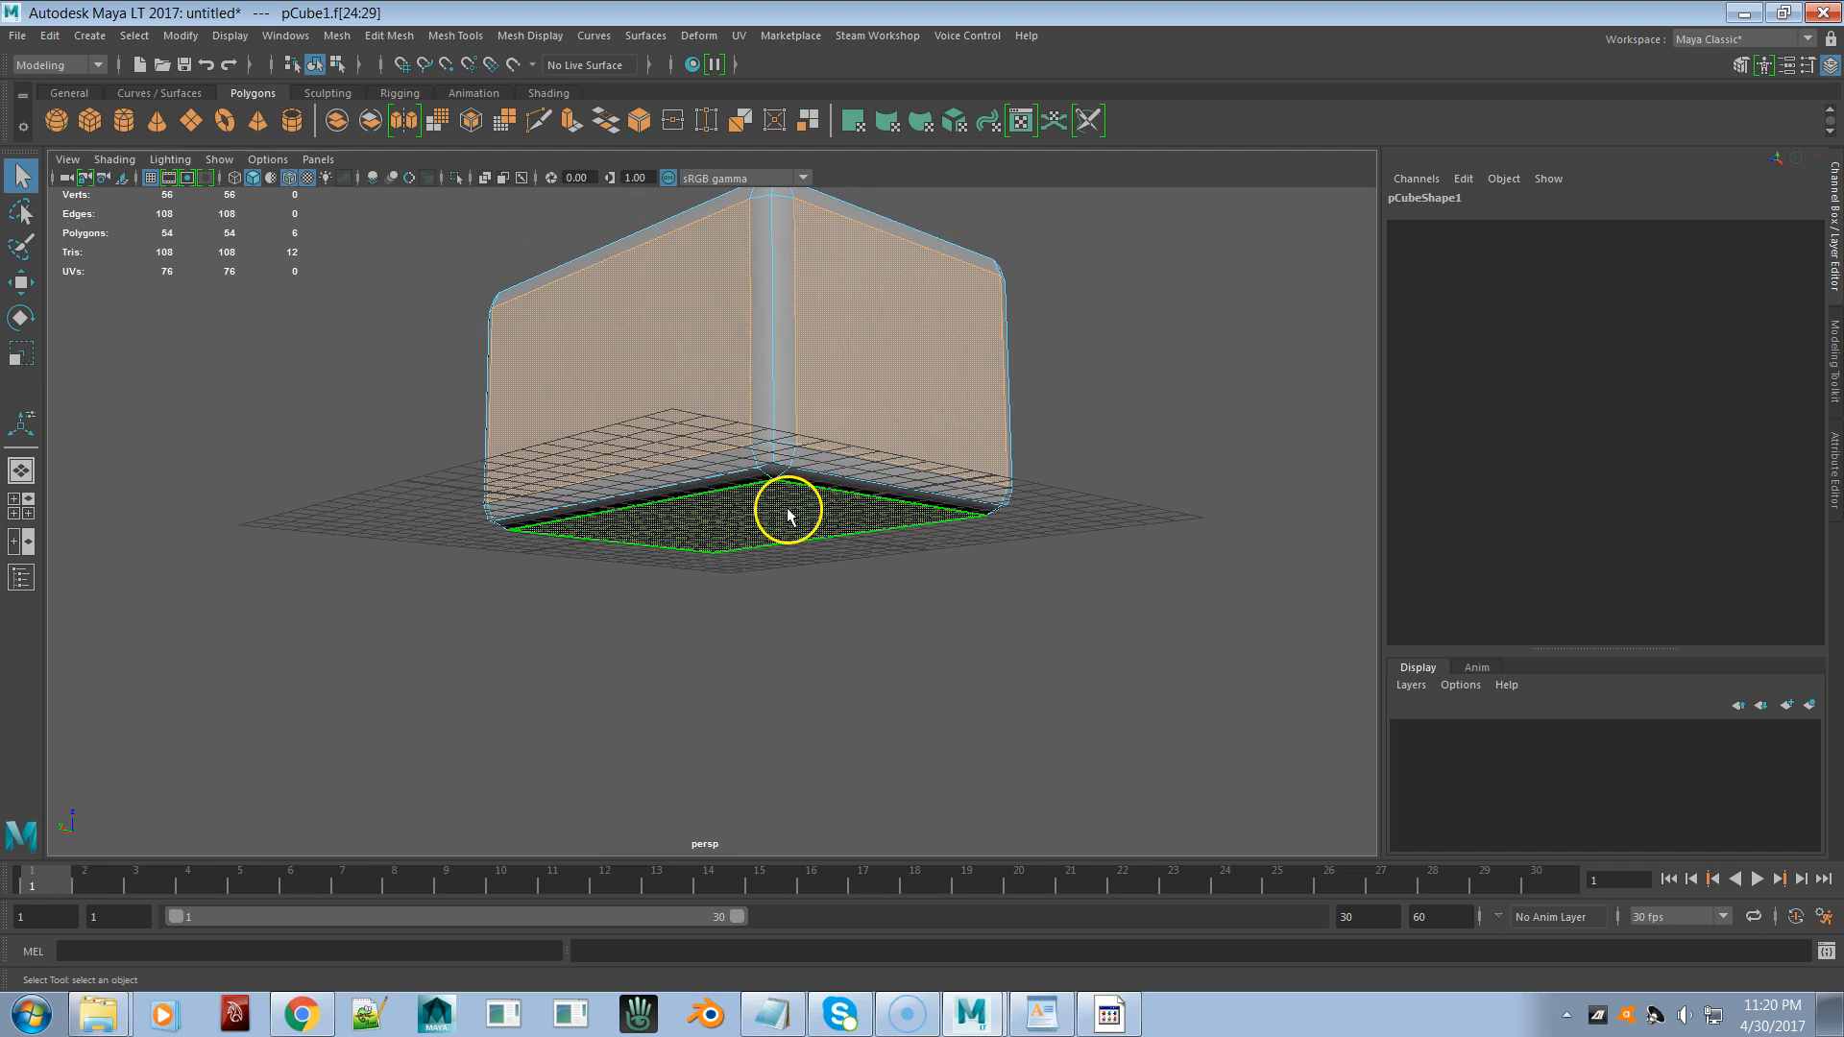
# - Extrude the six selected faces and scale them inward to form recessed panels
pyautogui.hotkey('ctrl', 'e')
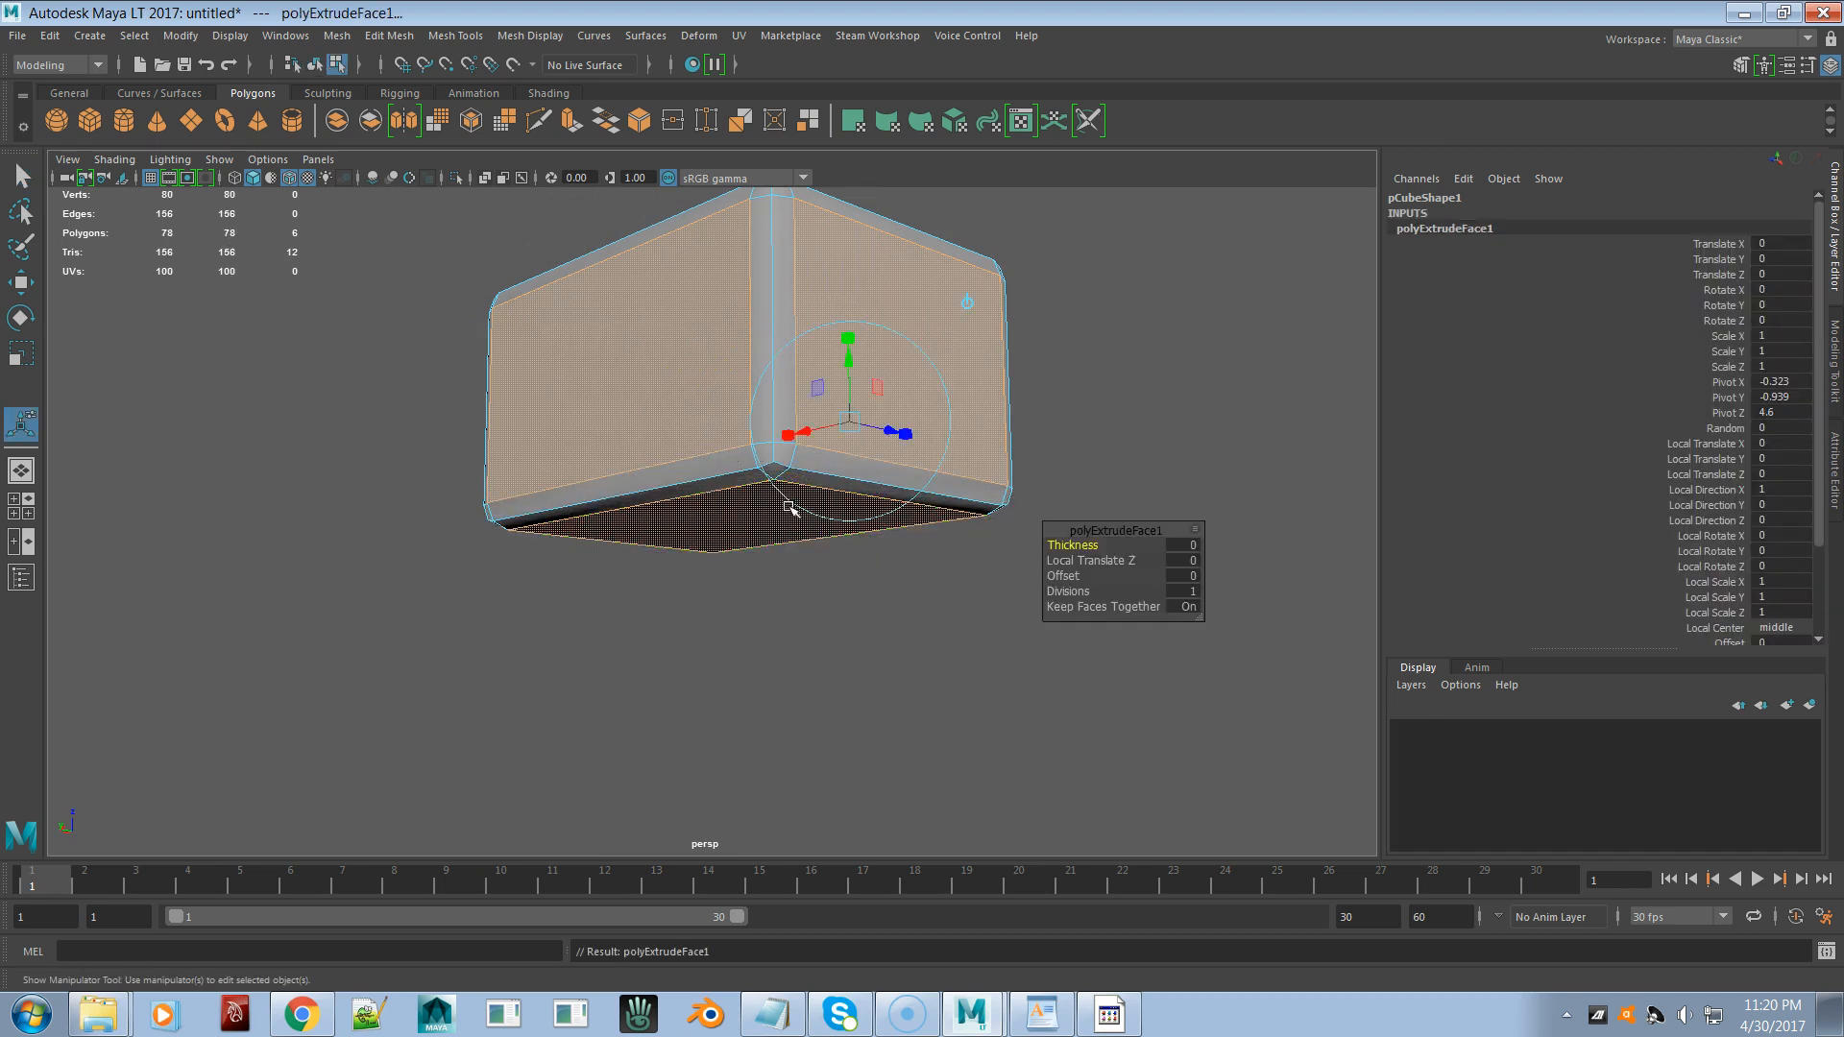
pyautogui.press('r')
pyautogui.moveTo(749, 402); pyautogui.dragTo(664, 501)
# - Convert the selection to the recessed panels' border edges and bevel them with fraction 0.2 and 2 segments
pyautogui.hotkey('ctrl', 'F10')
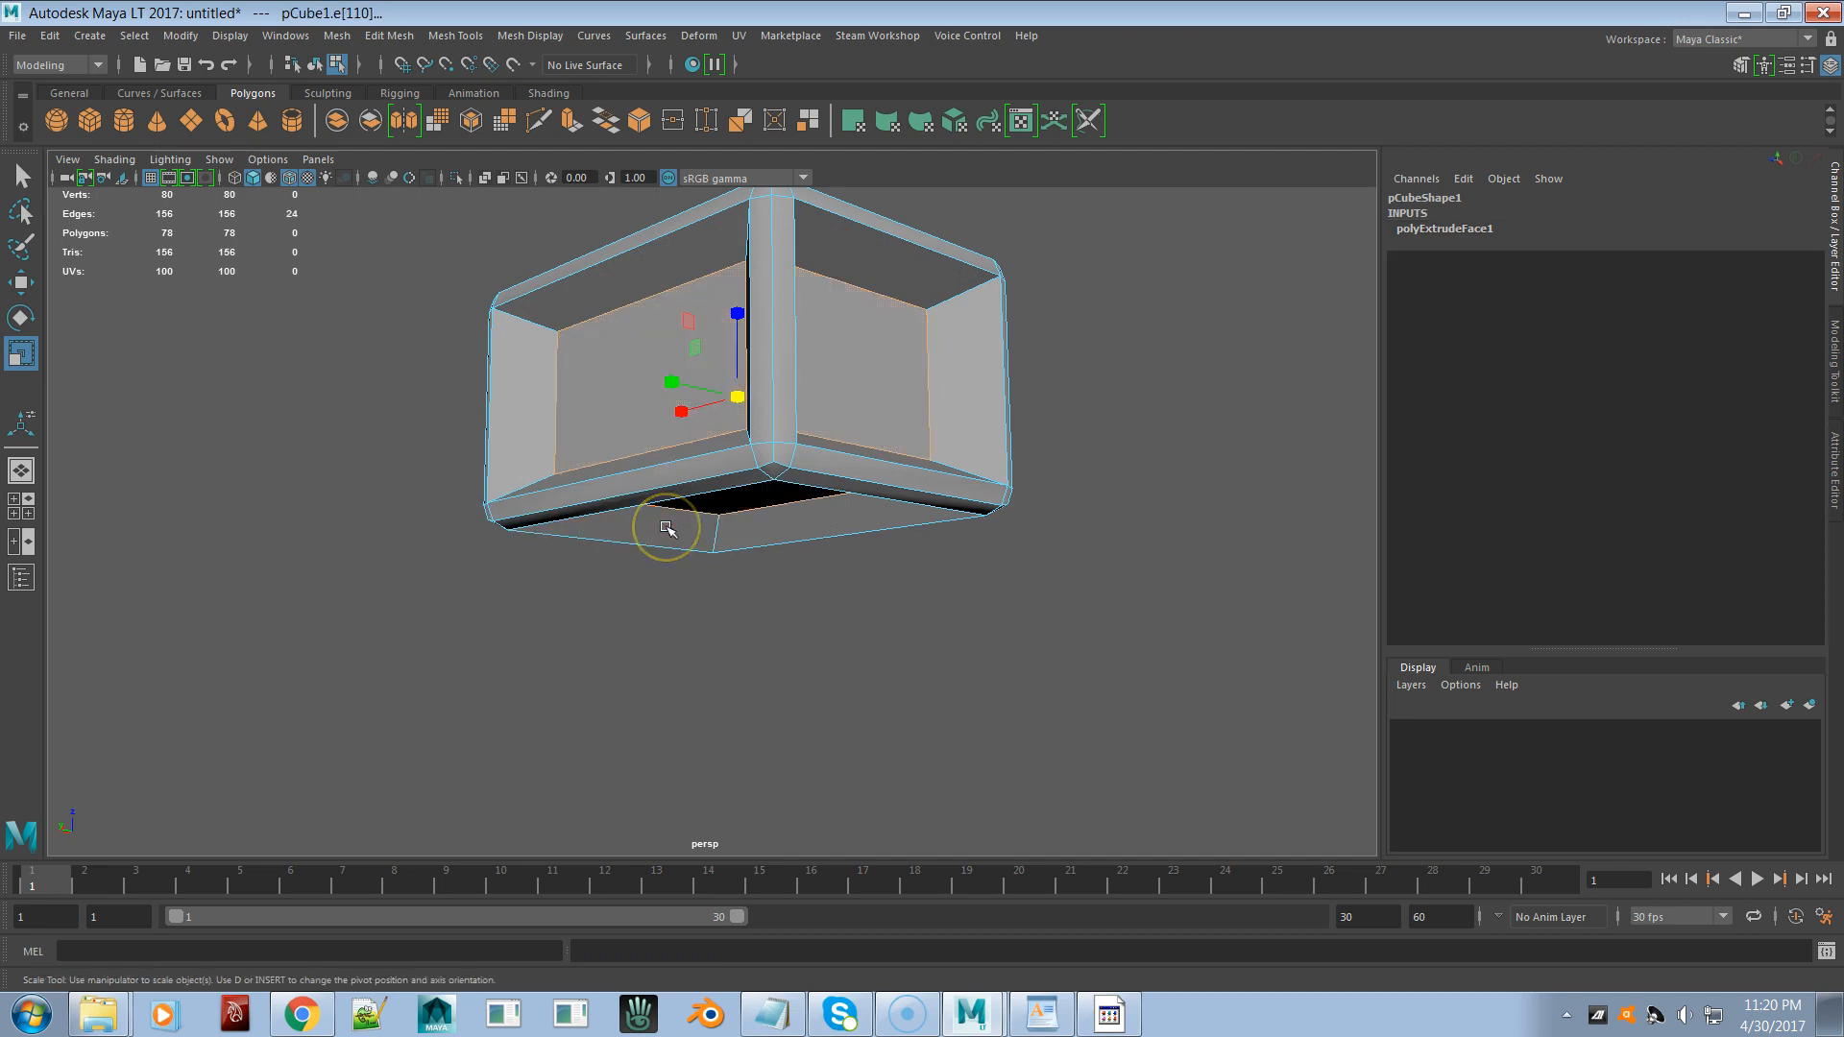
pyautogui.hotkey('ctrl', 'b')
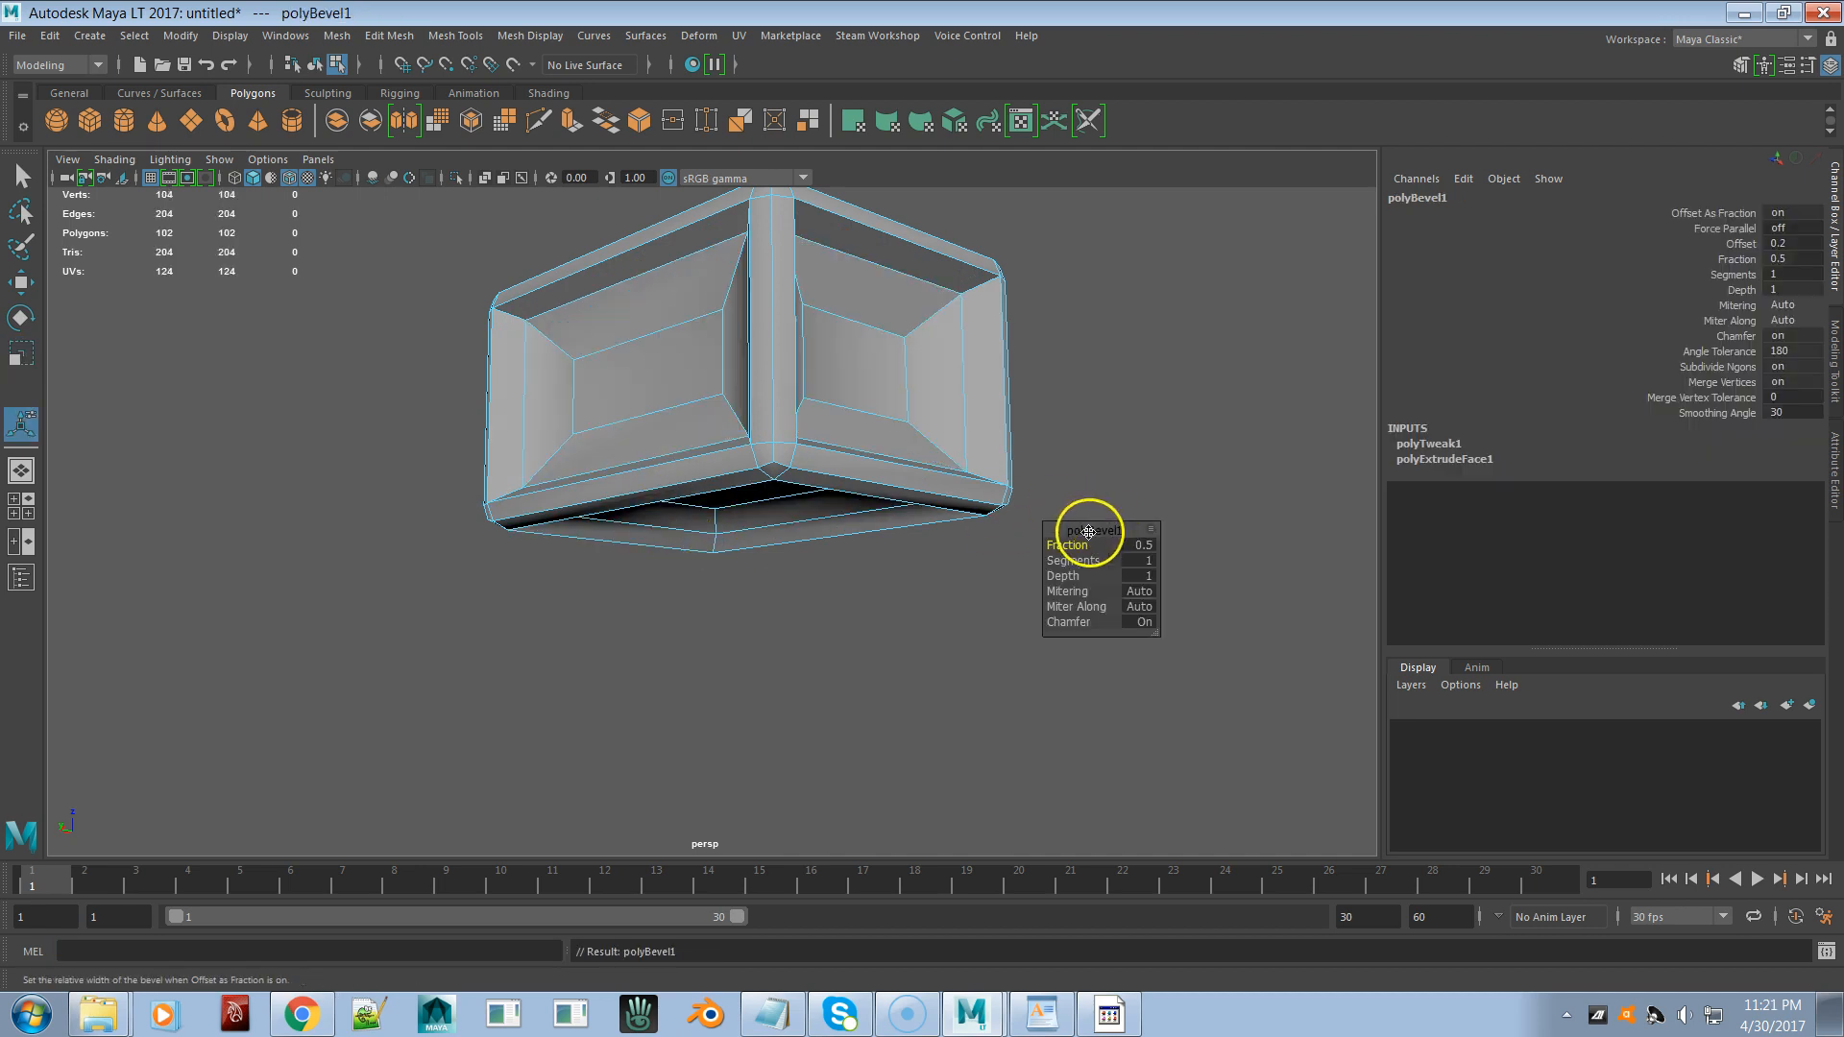
pyautogui.moveTo(1062, 554)
pyautogui.mouseDown()
pyautogui.moveTo(1004, 563)
pyautogui.moveTo(1037, 576)
pyautogui.mouseUp()
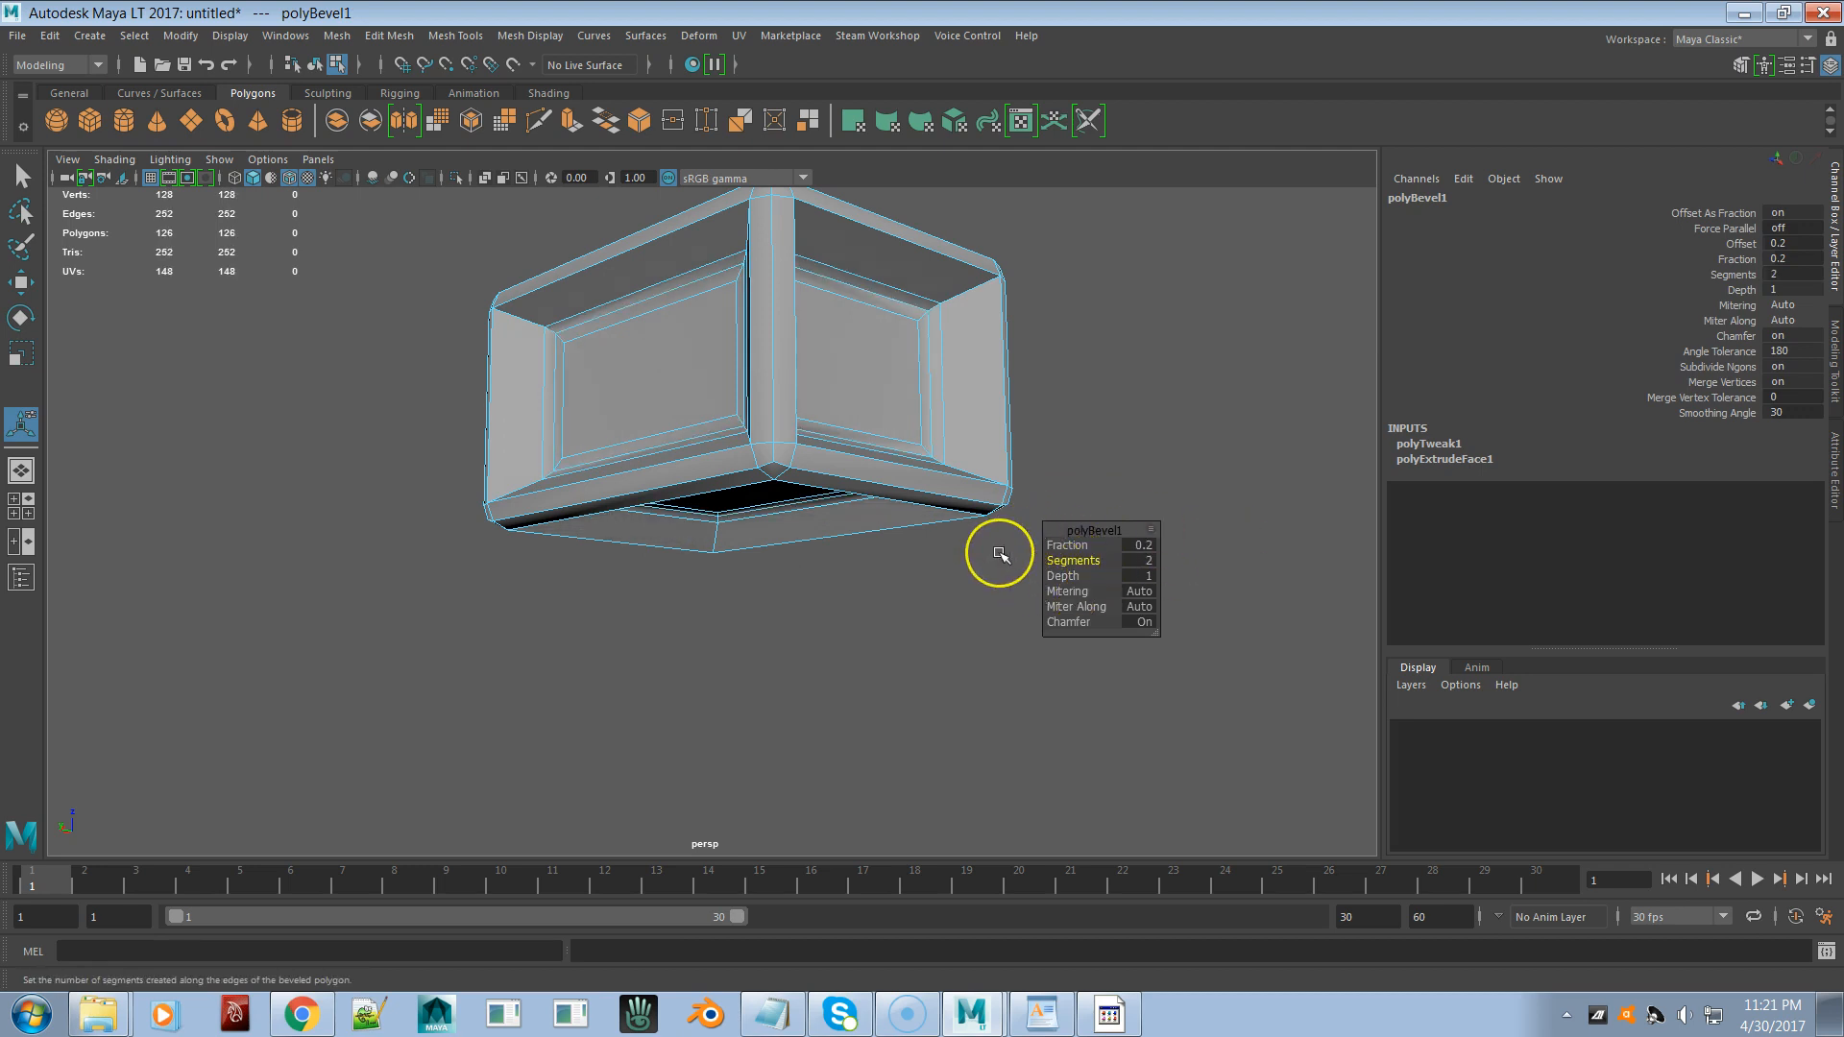
# - Set the depth of the recessed panels' border bevel to -2 in its attributes
pyautogui.hotkey('ctrl', 'a')
pyautogui.click(1579, 403)
pyautogui.write('-2')
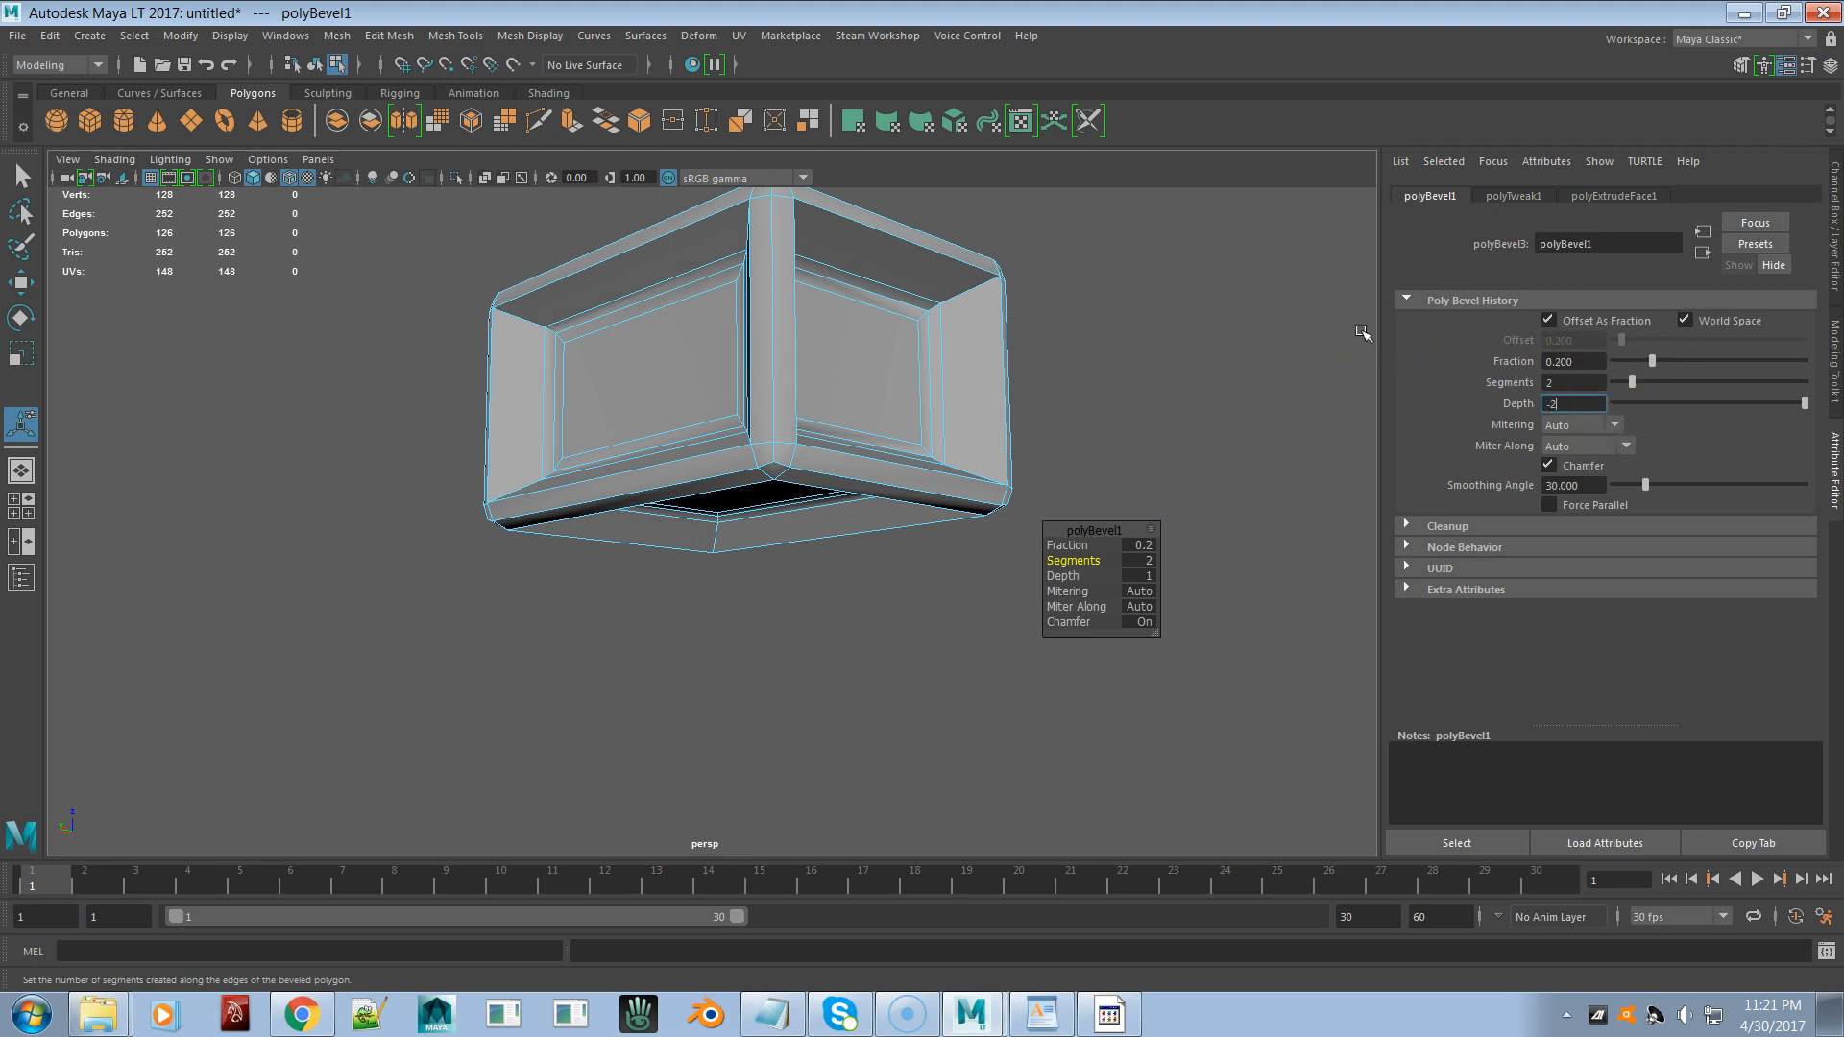
pyautogui.press('Return')
# - Select a border bevel edge on each of the six recessed panels and soften the panel bevels
pyautogui.keyDown('alt'); pyautogui.moveTo(782, 468); pyautogui.dragTo(803, 340); pyautogui.keyUp('alt')
pyautogui.click(847, 278)
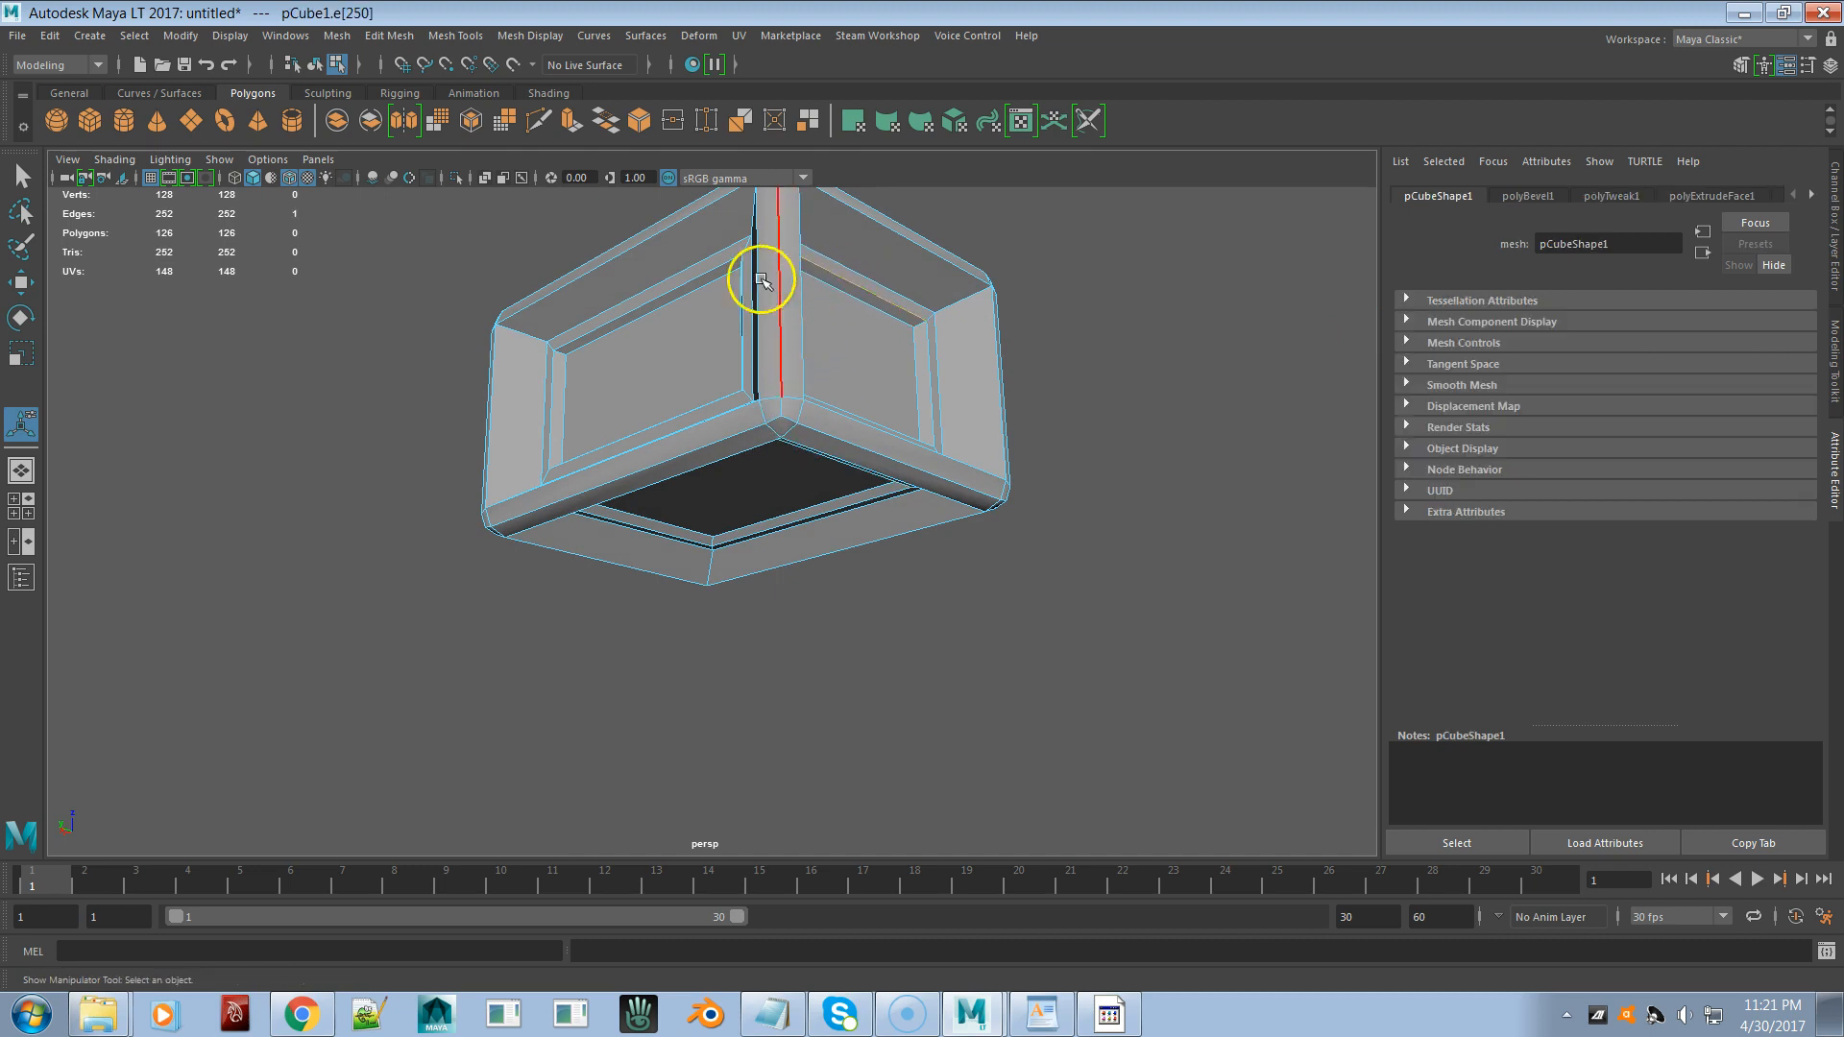
pyautogui.keyDown('shift'); pyautogui.click(693, 278); pyautogui.keyUp('shift')
pyautogui.keyDown('shift'); pyautogui.click(830, 507); pyautogui.keyUp('shift')
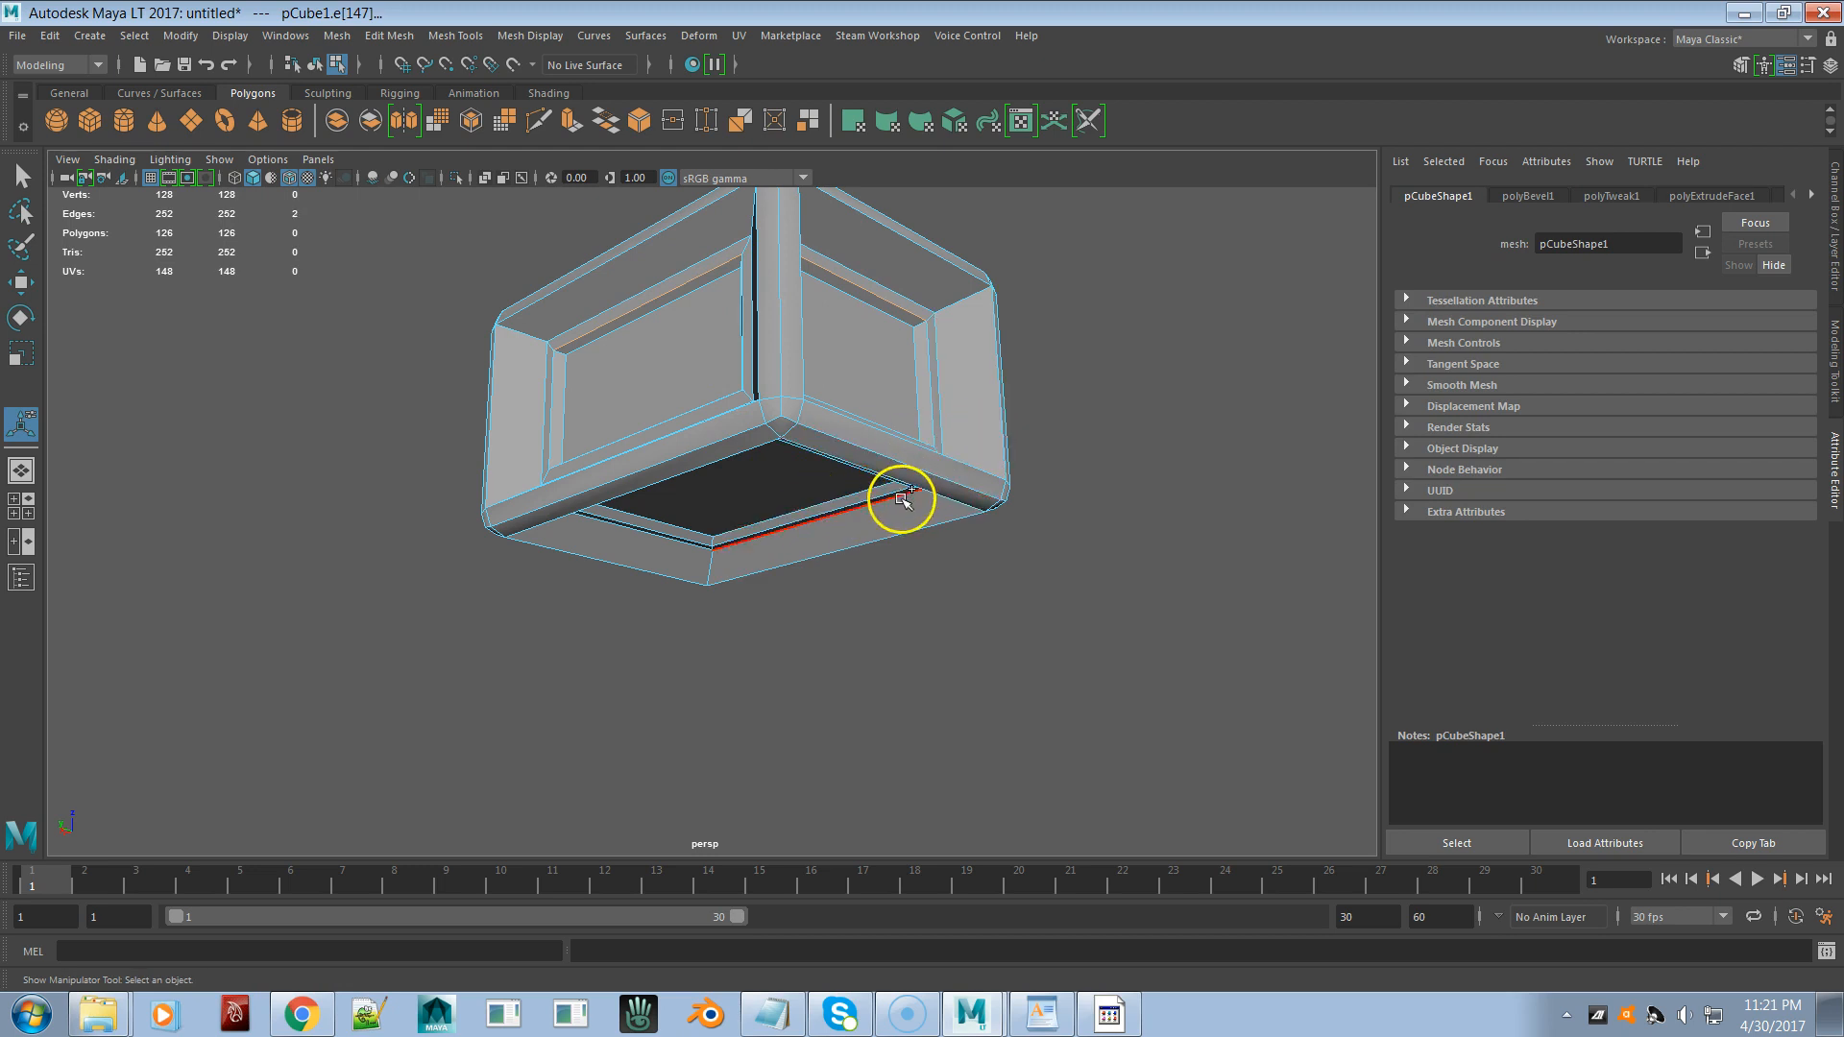
pyautogui.keyDown('alt'); pyautogui.moveTo(947, 465); pyautogui.dragTo(805, 403); pyautogui.keyUp('alt')
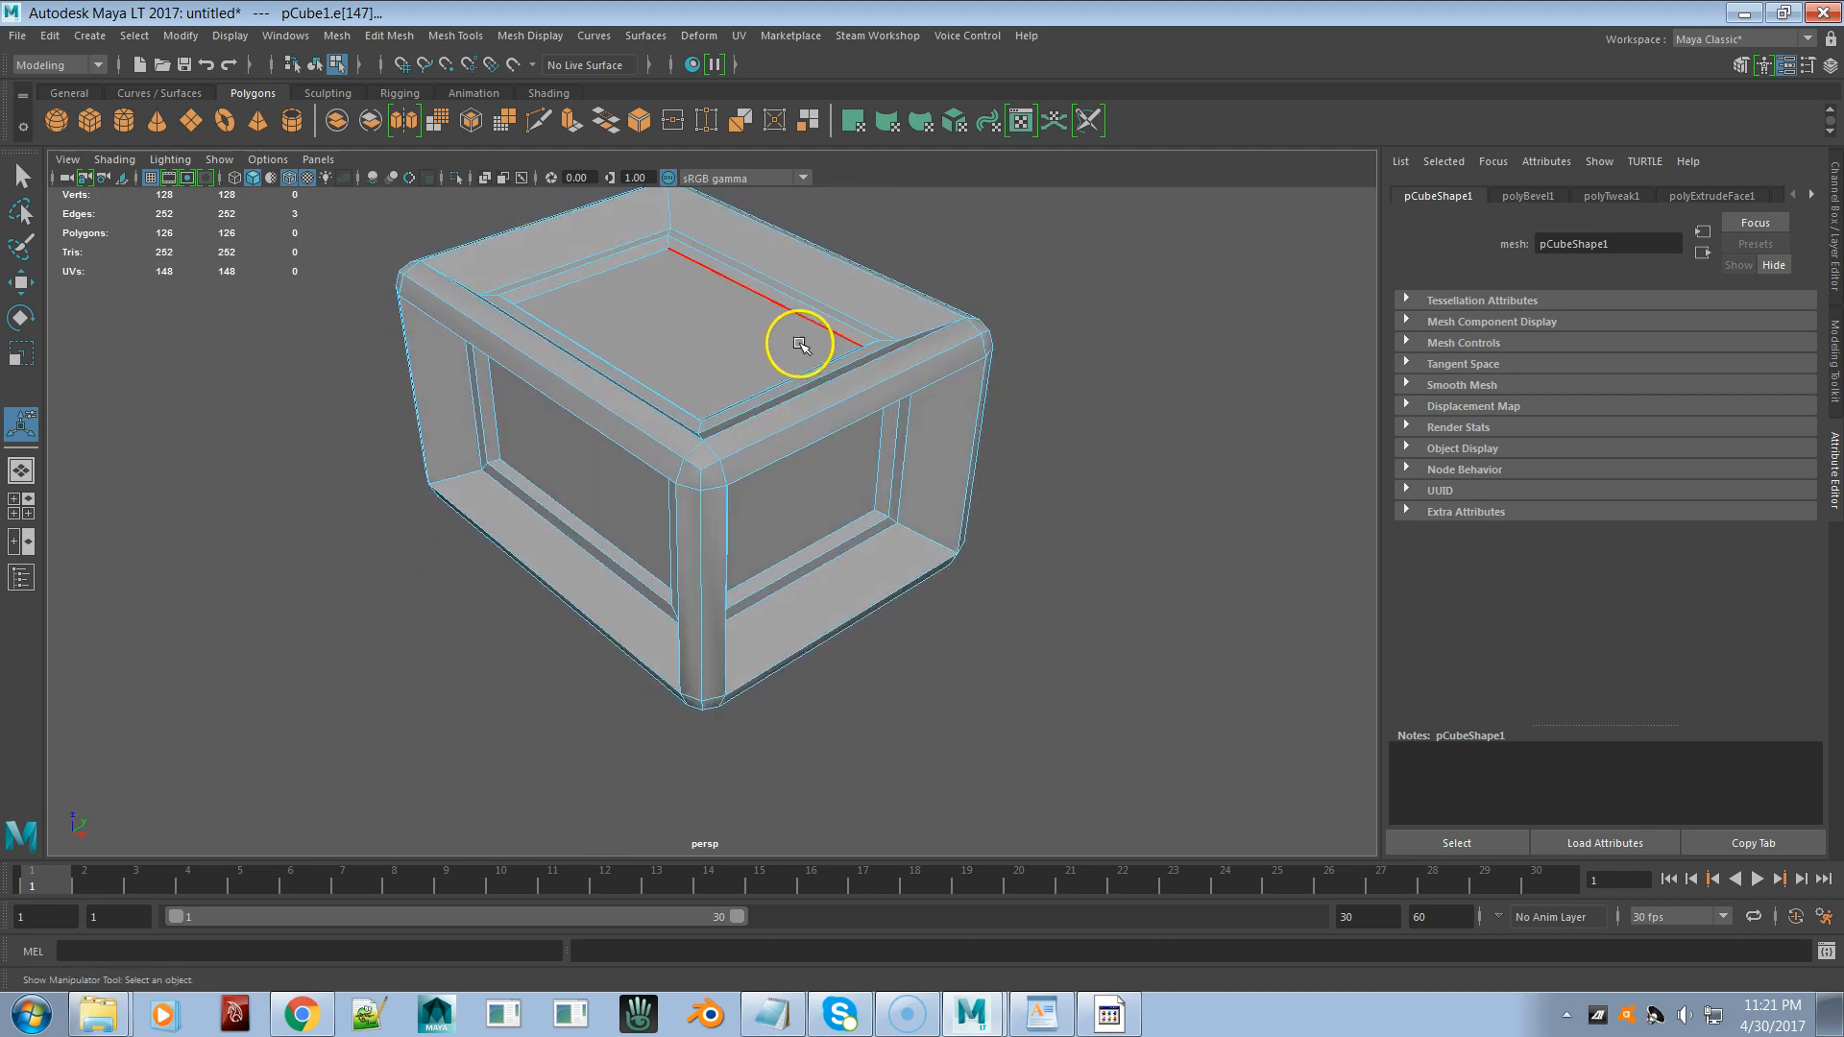
pyautogui.keyDown('shift'); pyautogui.click(810, 309); pyautogui.keyUp('shift')
pyautogui.keyDown('shift'); pyautogui.click(576, 535); pyautogui.keyUp('shift')
pyautogui.keyDown('shift'); pyautogui.doubleClick(771, 579); pyautogui.keyUp('shift')
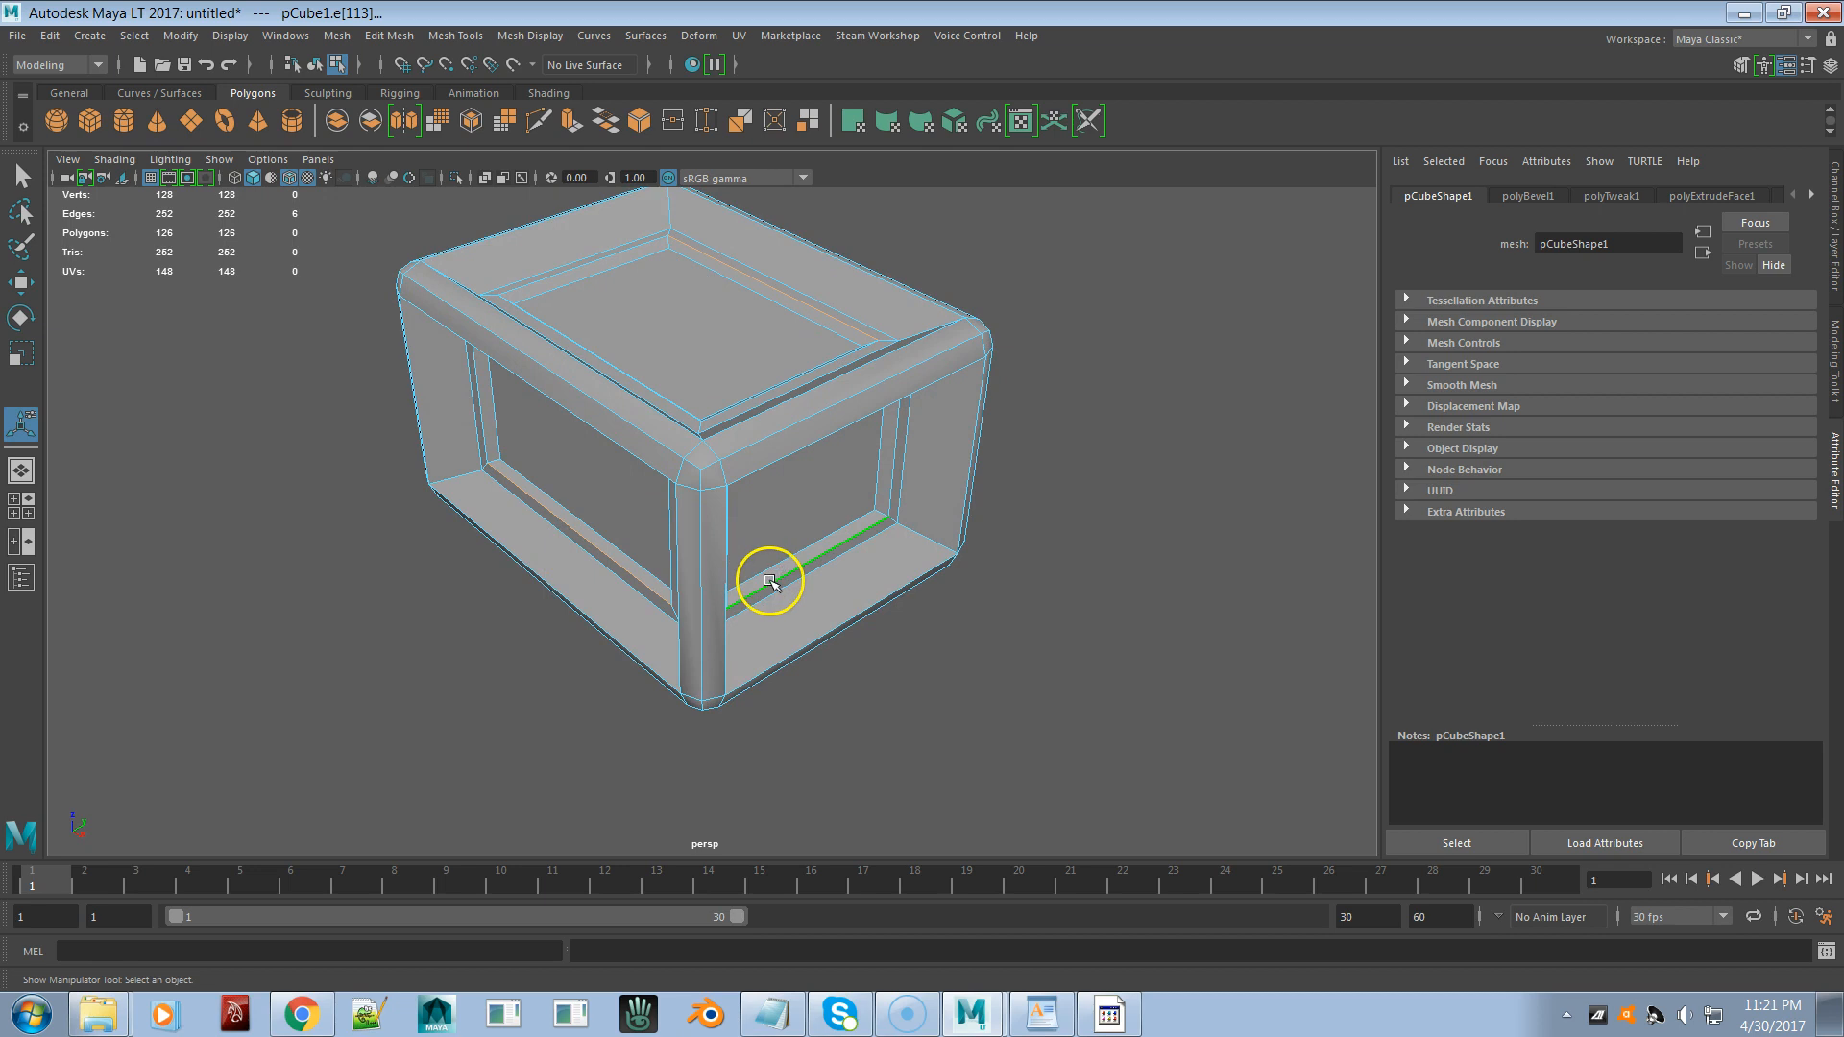
pyautogui.press('g')
# - Select the centre vertices of four outer corners, grow the selection, convert it to contained edges and soften them
pyautogui.press('q')
pyautogui.press('F9')
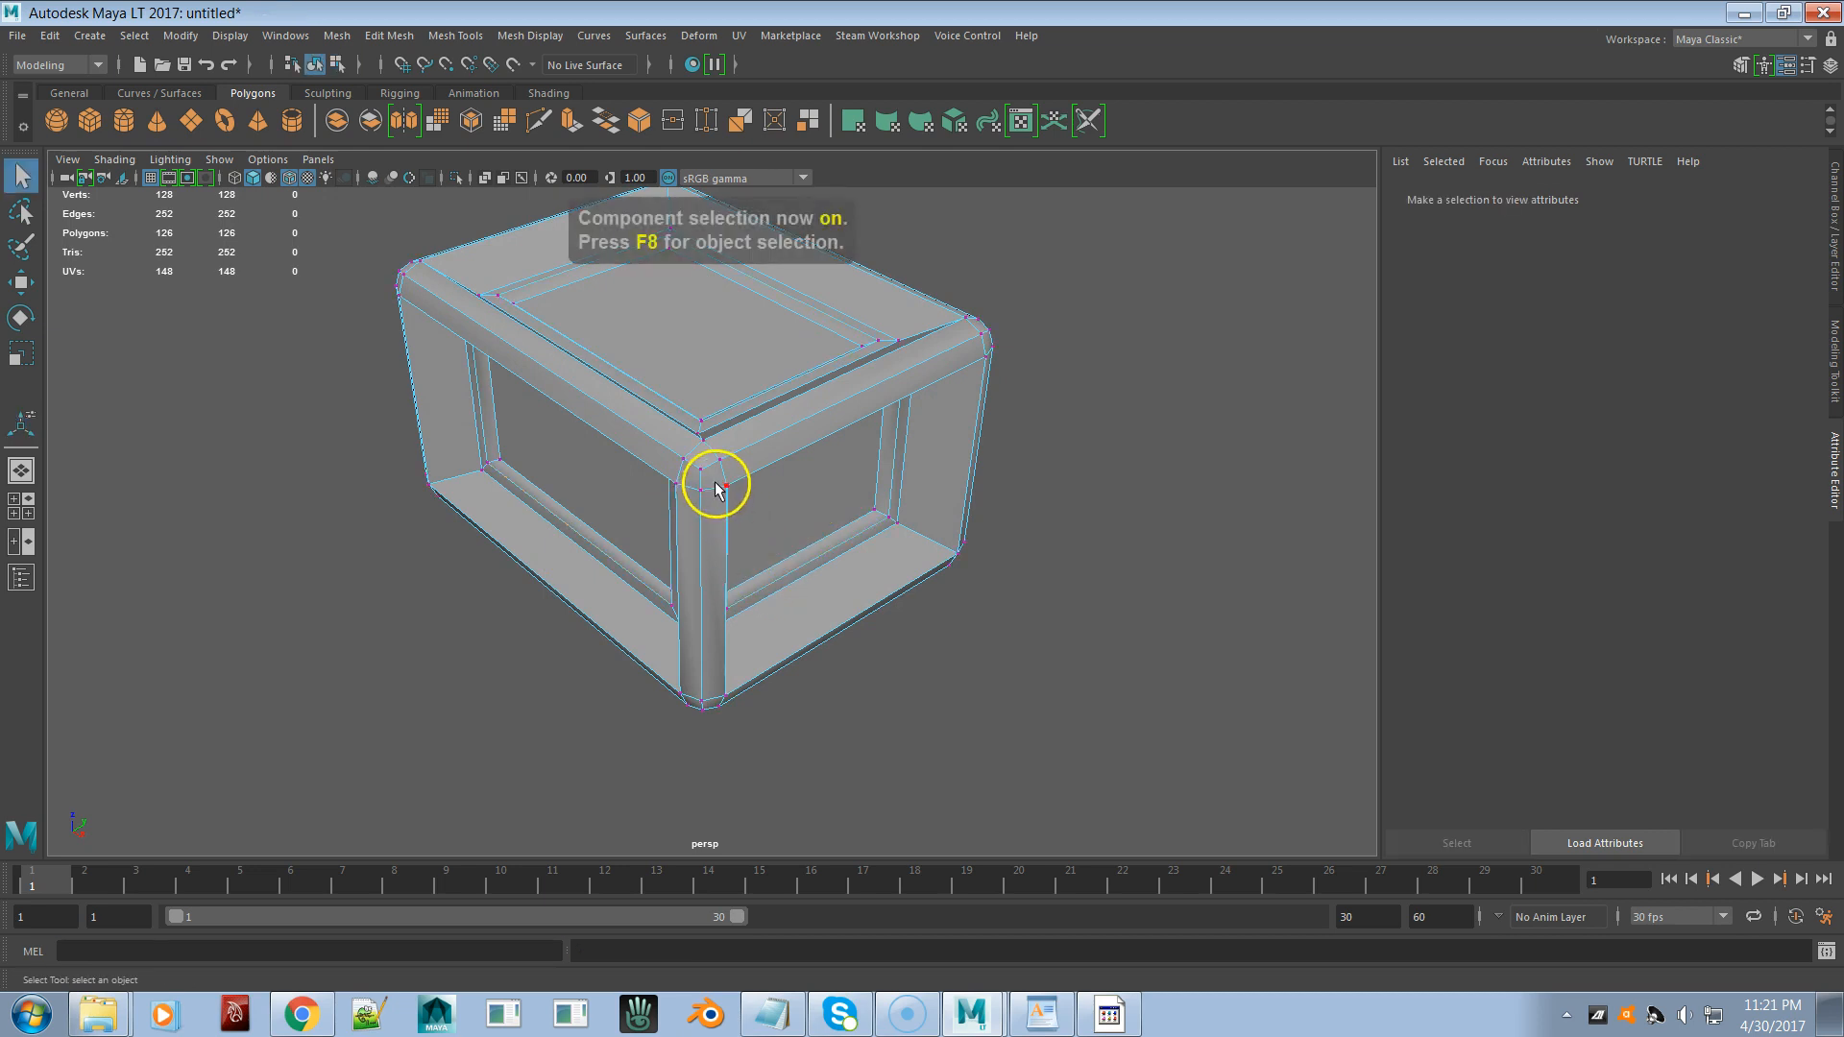
pyautogui.click(701, 469)
pyautogui.keyDown('alt'); pyautogui.moveTo(889, 562); pyautogui.dragTo(625, 548); pyautogui.keyUp('alt')
pyautogui.keyDown('shift'); pyautogui.click(720, 496); pyautogui.keyUp('shift')
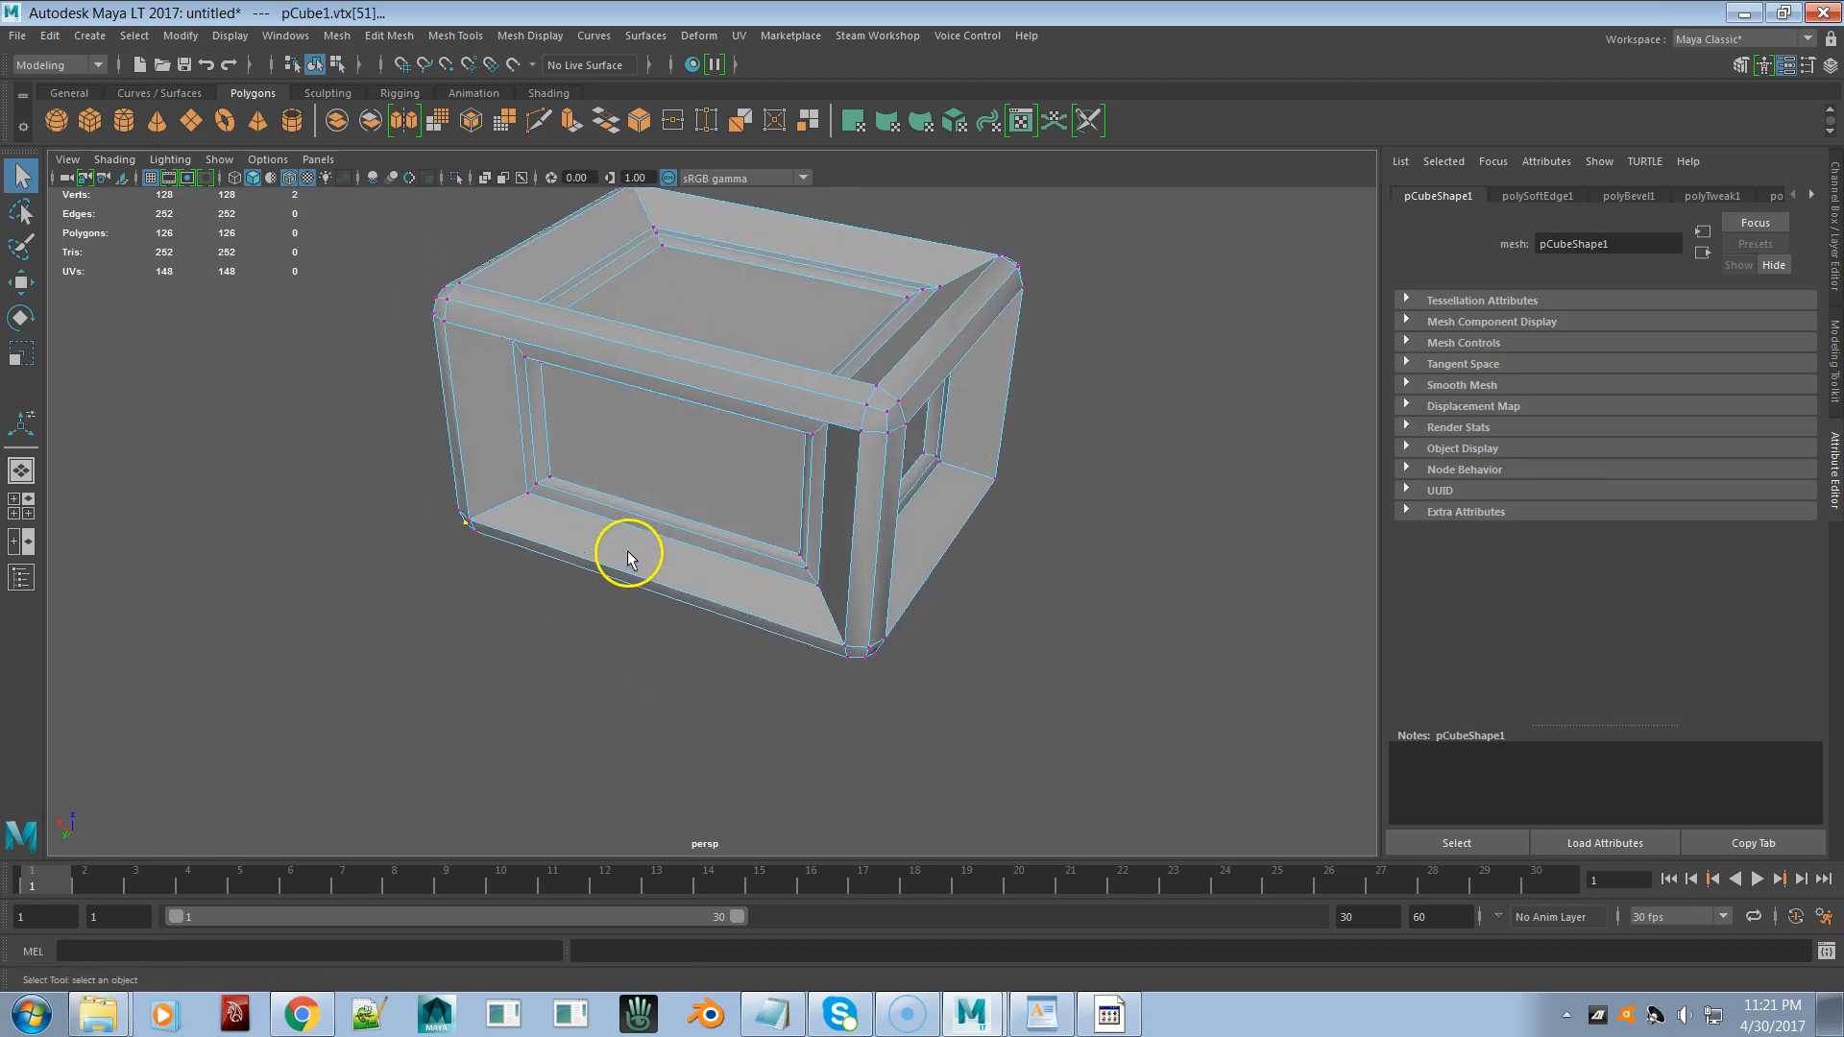
pyautogui.keyDown('shift'); pyautogui.click(887, 413); pyautogui.keyUp('shift')
pyautogui.keyDown('alt'); pyautogui.moveTo(1042, 482); pyautogui.dragTo(798, 427); pyautogui.keyUp('alt')
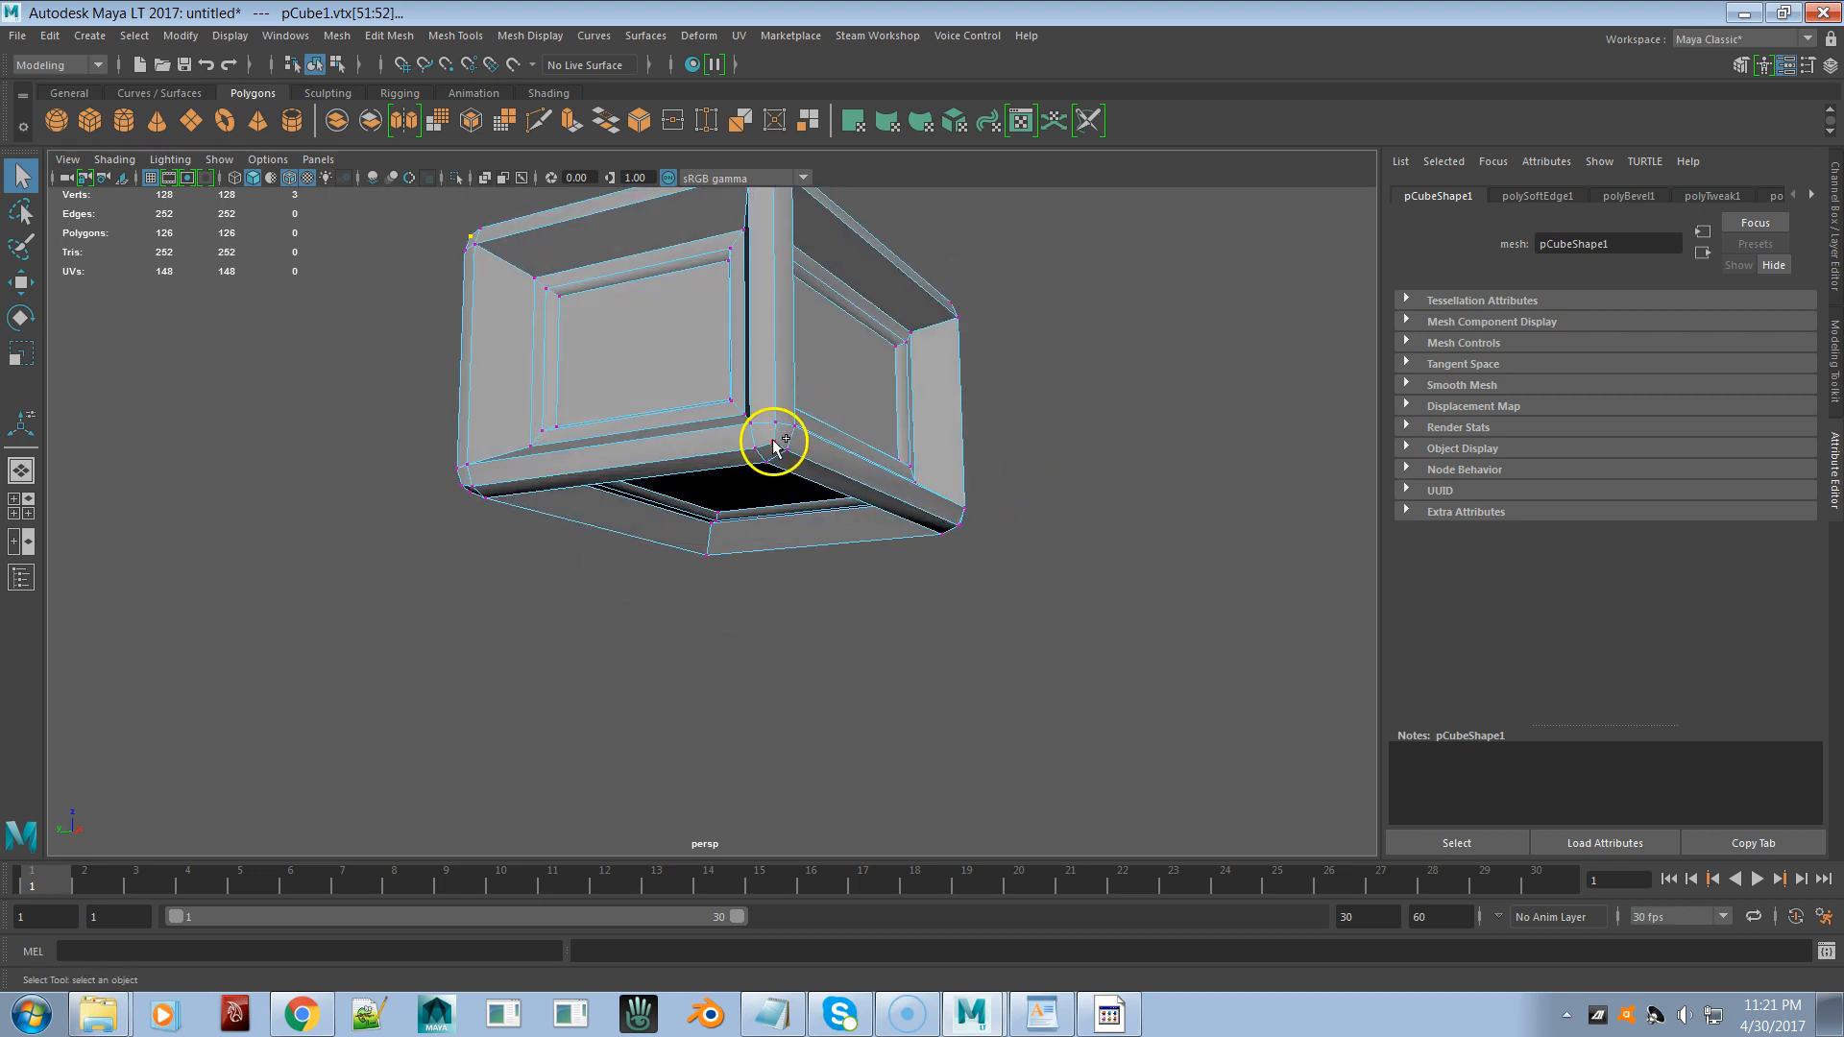
pyautogui.hotkey('shift', '.')
pyautogui.hotkey('ctrl', 'F10')
pyautogui.write('g')
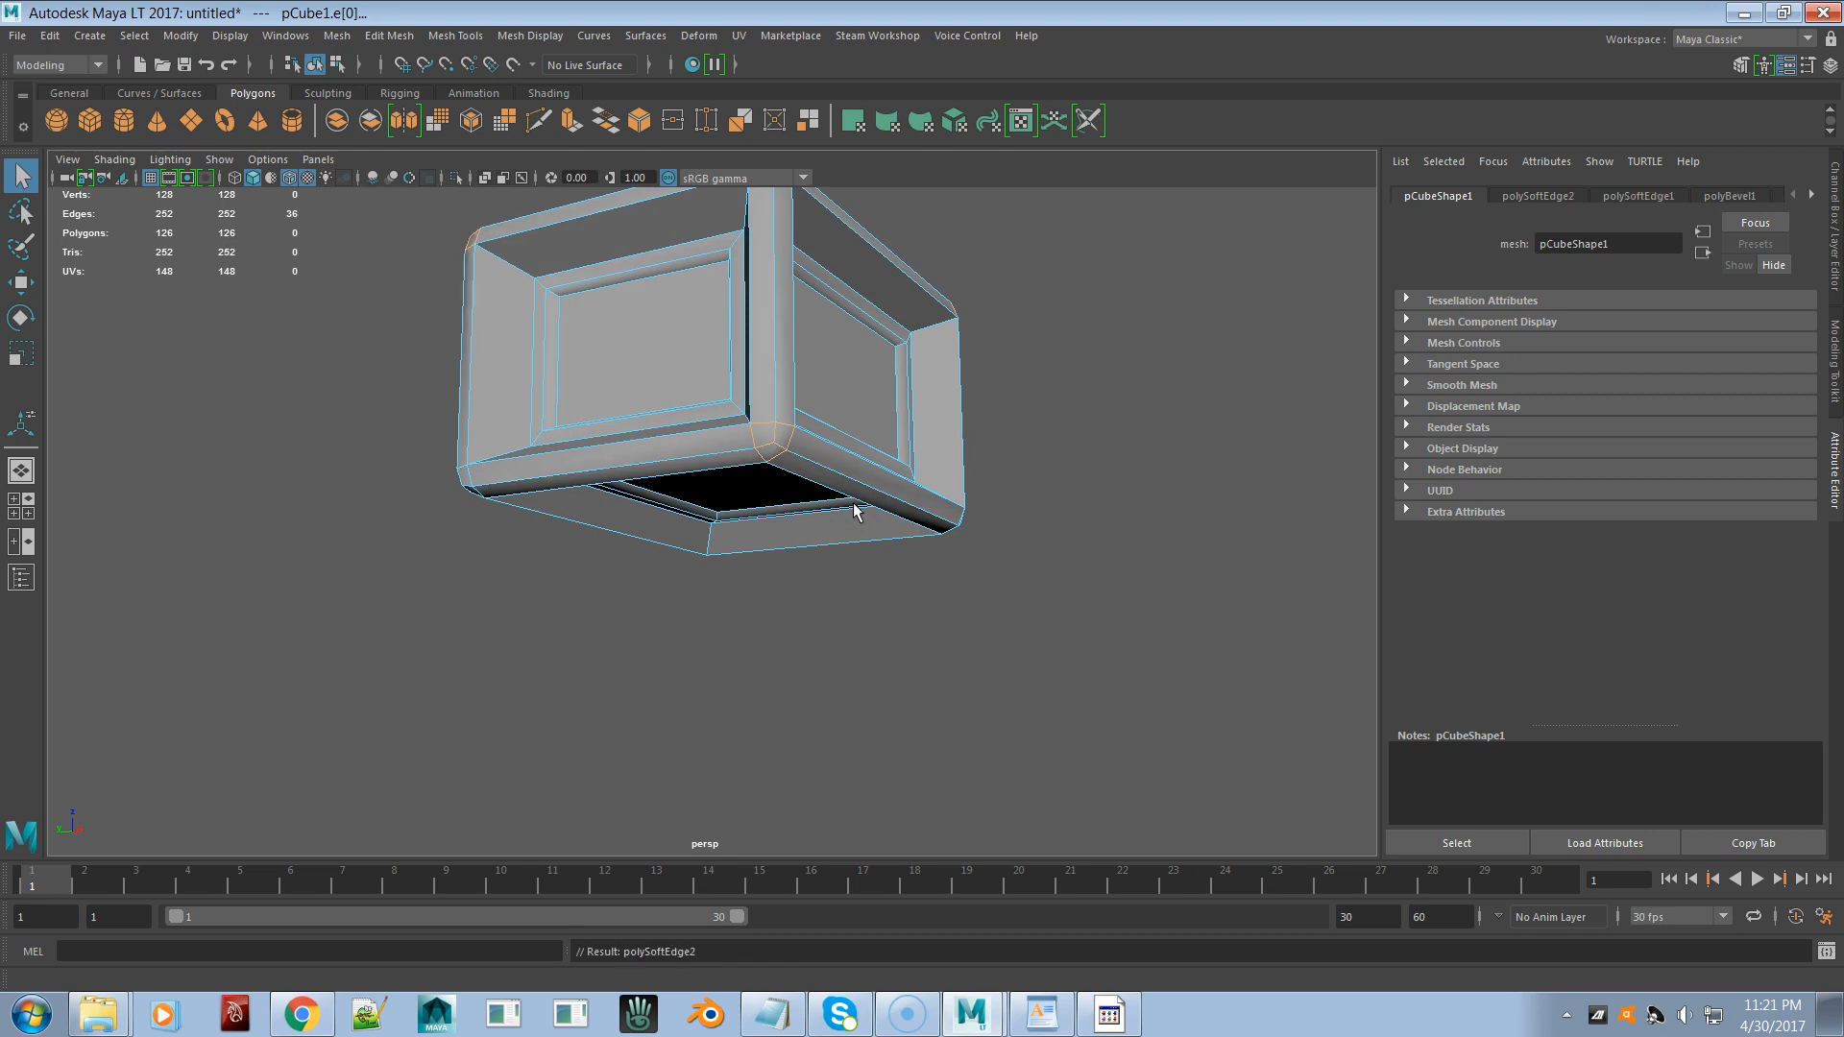
# - Soften the remaining four outer corners by selecting their centre vertices, growing the selection and converting it to contained edges
pyautogui.write('ObjTlg; Cmp')
pyautogui.press('F8')
pyautogui.keyDown('alt'); pyautogui.moveTo(637, 523); pyautogui.dragTo(782, 486); pyautogui.keyUp('alt')
pyautogui.click(669, 495)
pyautogui.keyDown('shift'); pyautogui.click(799, 416); pyautogui.keyUp('shift')
pyautogui.keyDown('alt'); pyautogui.moveTo(922, 473); pyautogui.dragTo(724, 486); pyautogui.keyUp('alt')
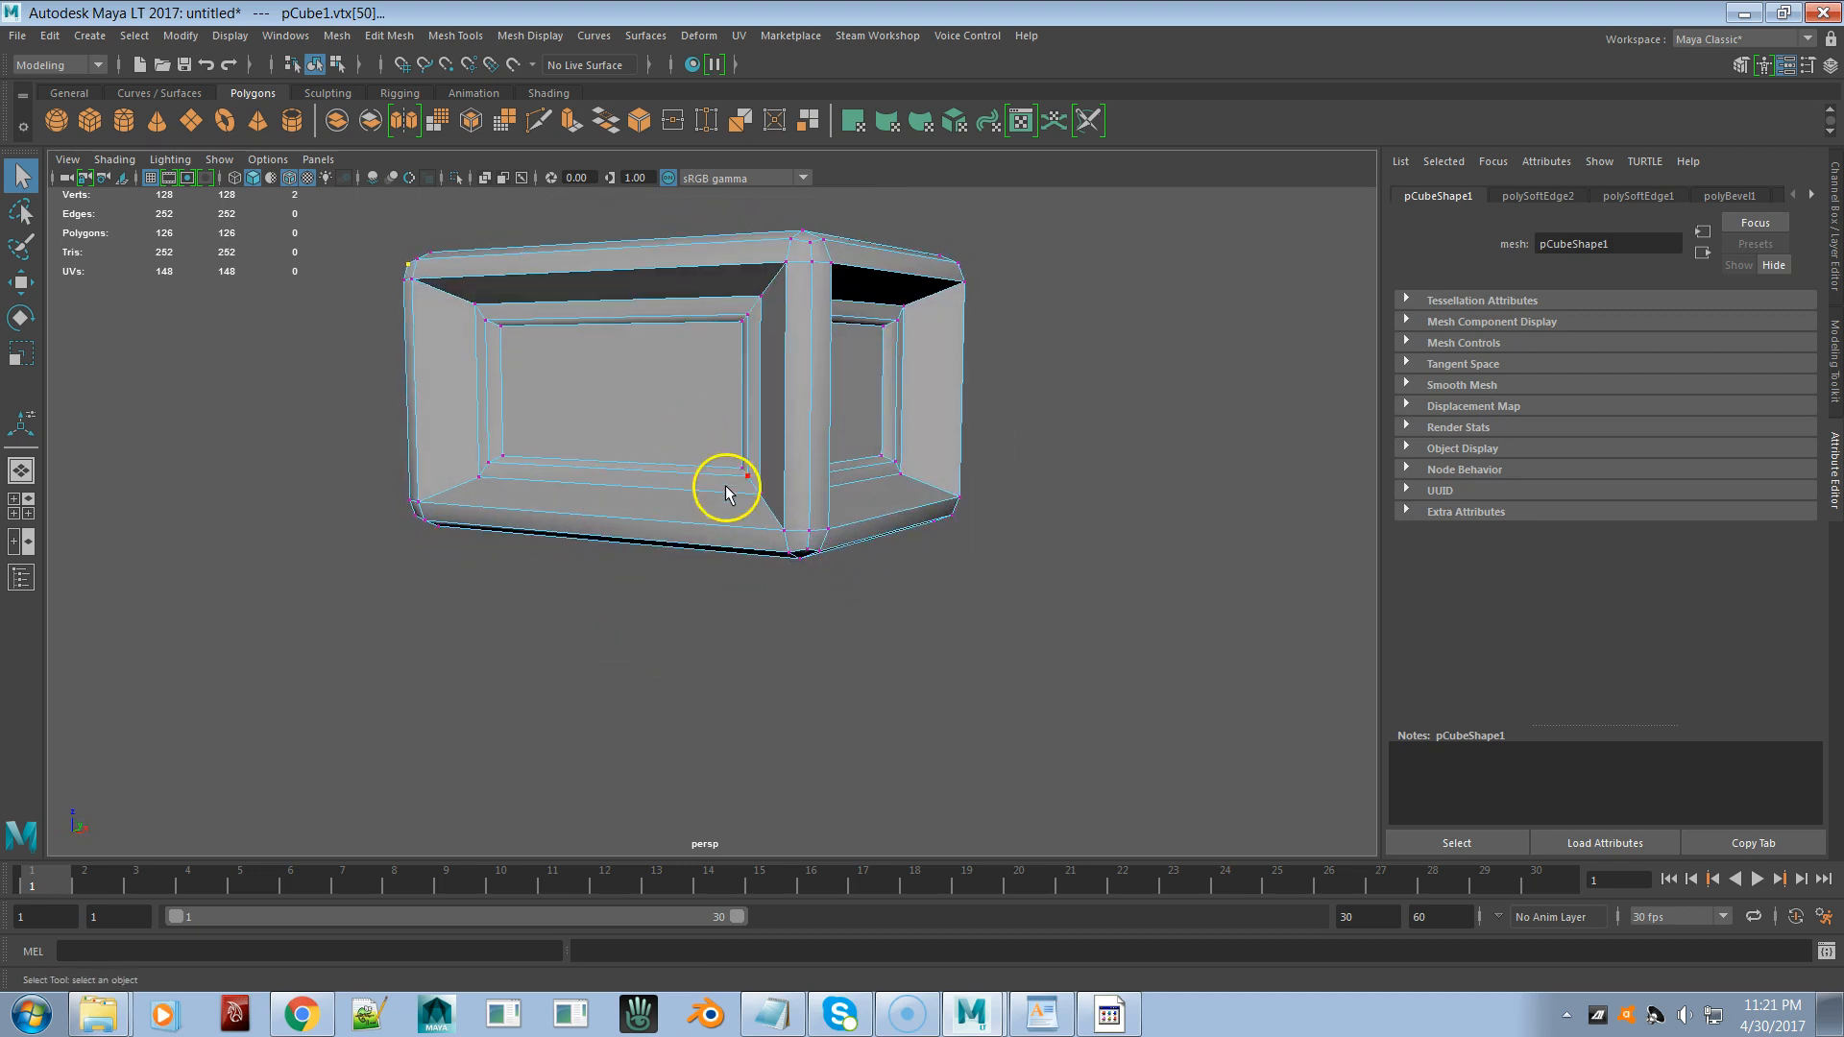
pyautogui.keyDown('shift'); pyautogui.click(807, 549); pyautogui.keyUp('shift')
pyautogui.keyDown('alt'); pyautogui.moveTo(1040, 477); pyautogui.dragTo(865, 486); pyautogui.keyUp('alt')
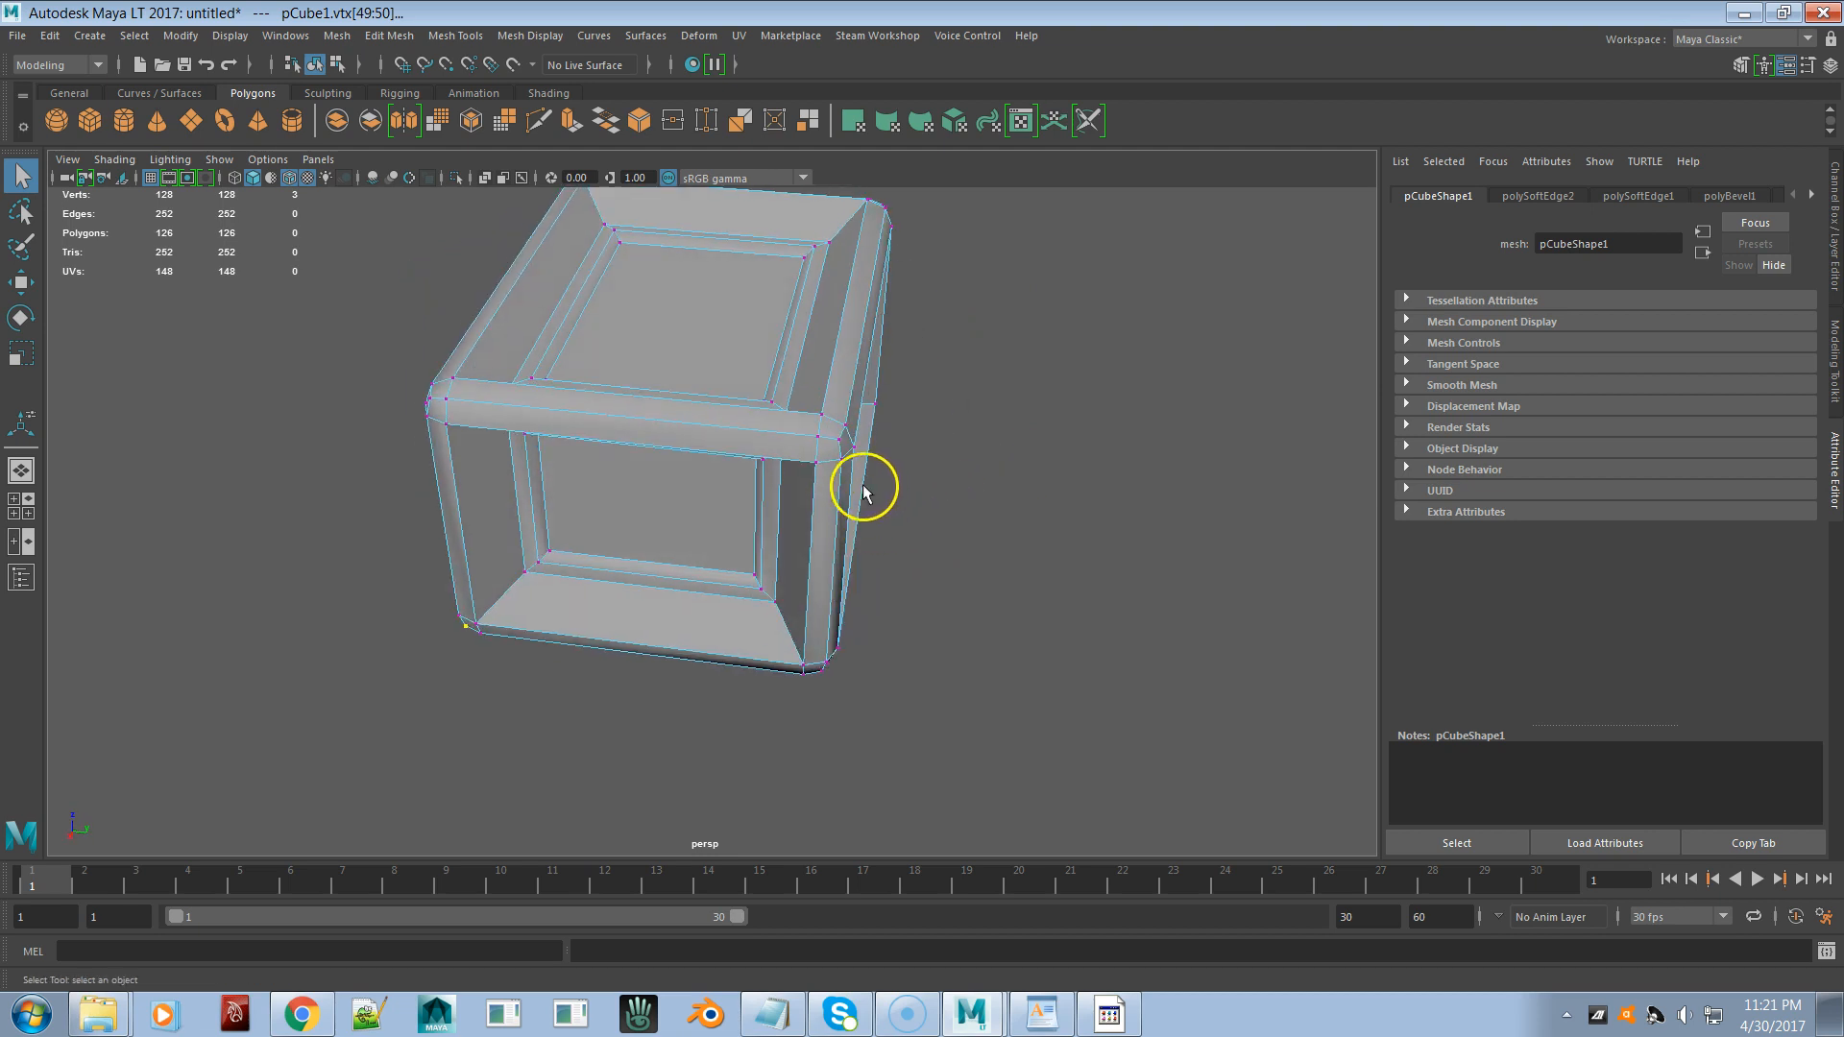
pyautogui.keyDown('shift'); pyautogui.click(841, 439); pyautogui.keyUp('shift')
pyautogui.hotkey('shift', '.')
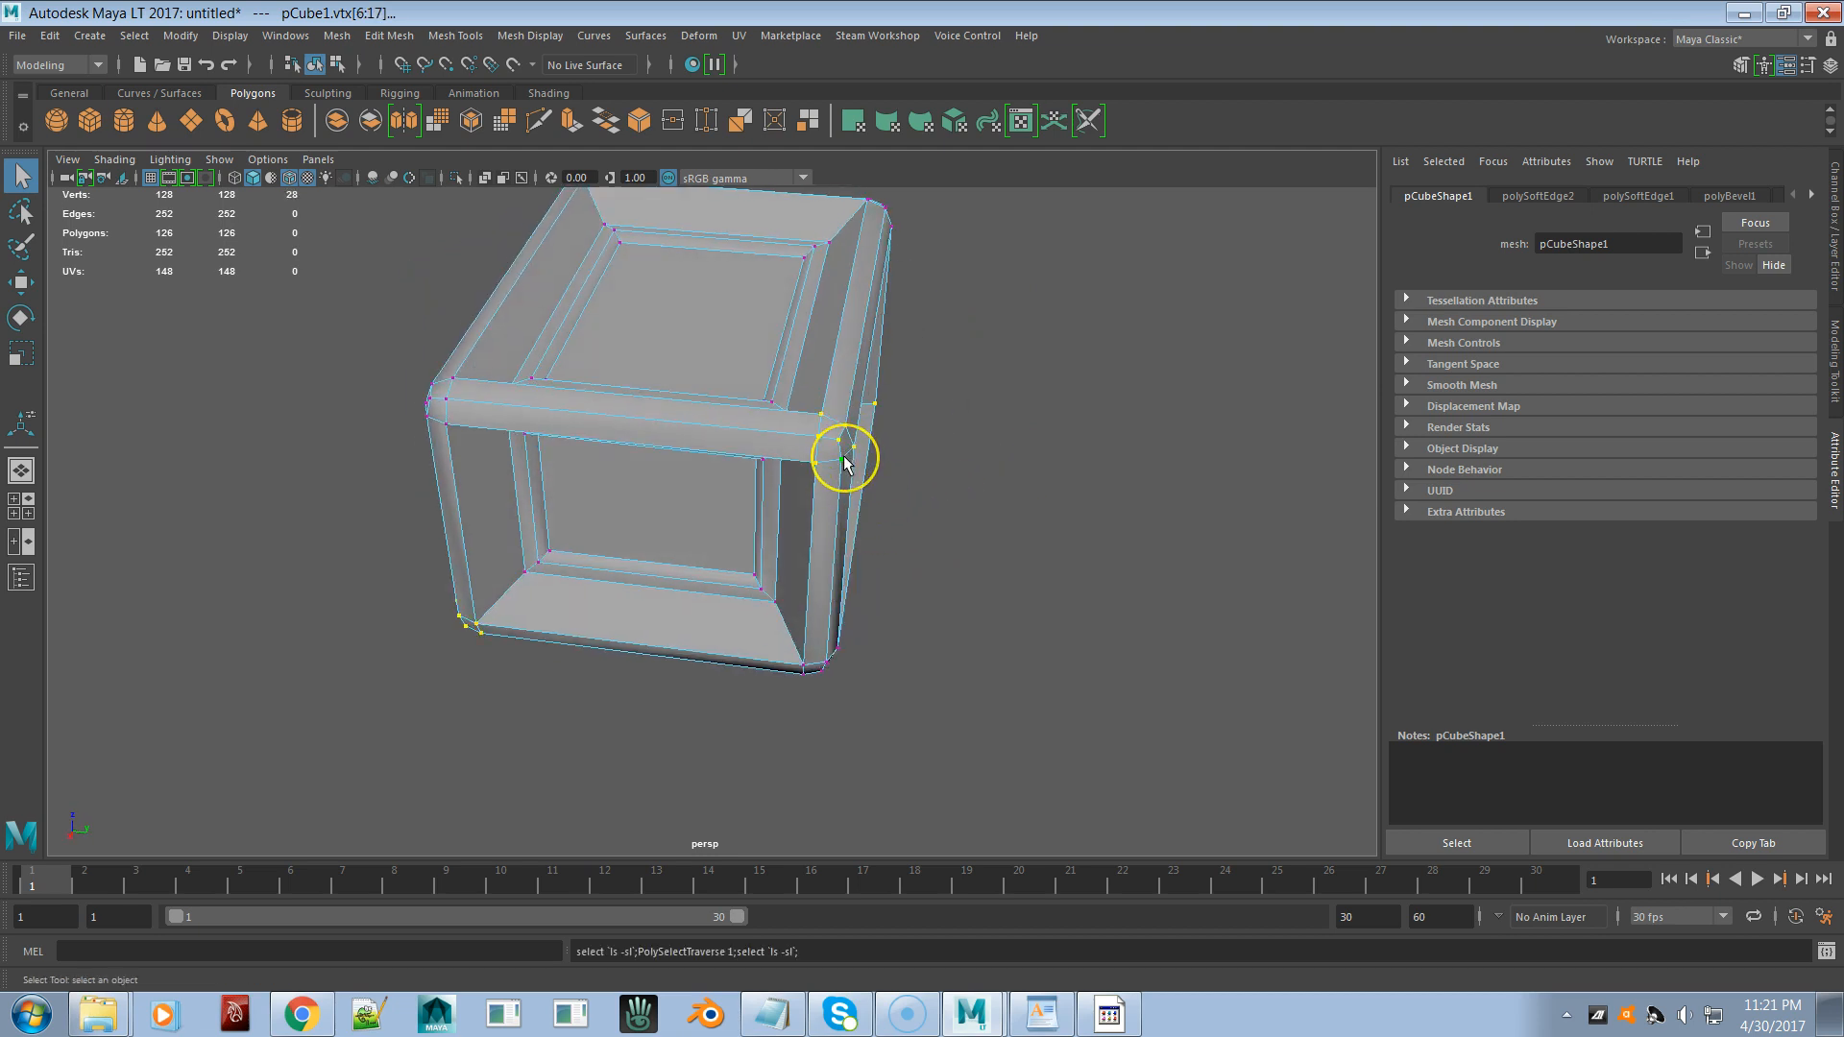
pyautogui.keyDown('ctrl'); pyautogui.moveTo(883, 482); pyautogui.dragTo(883, 490, button='right'); pyautogui.keyUp('ctrl')
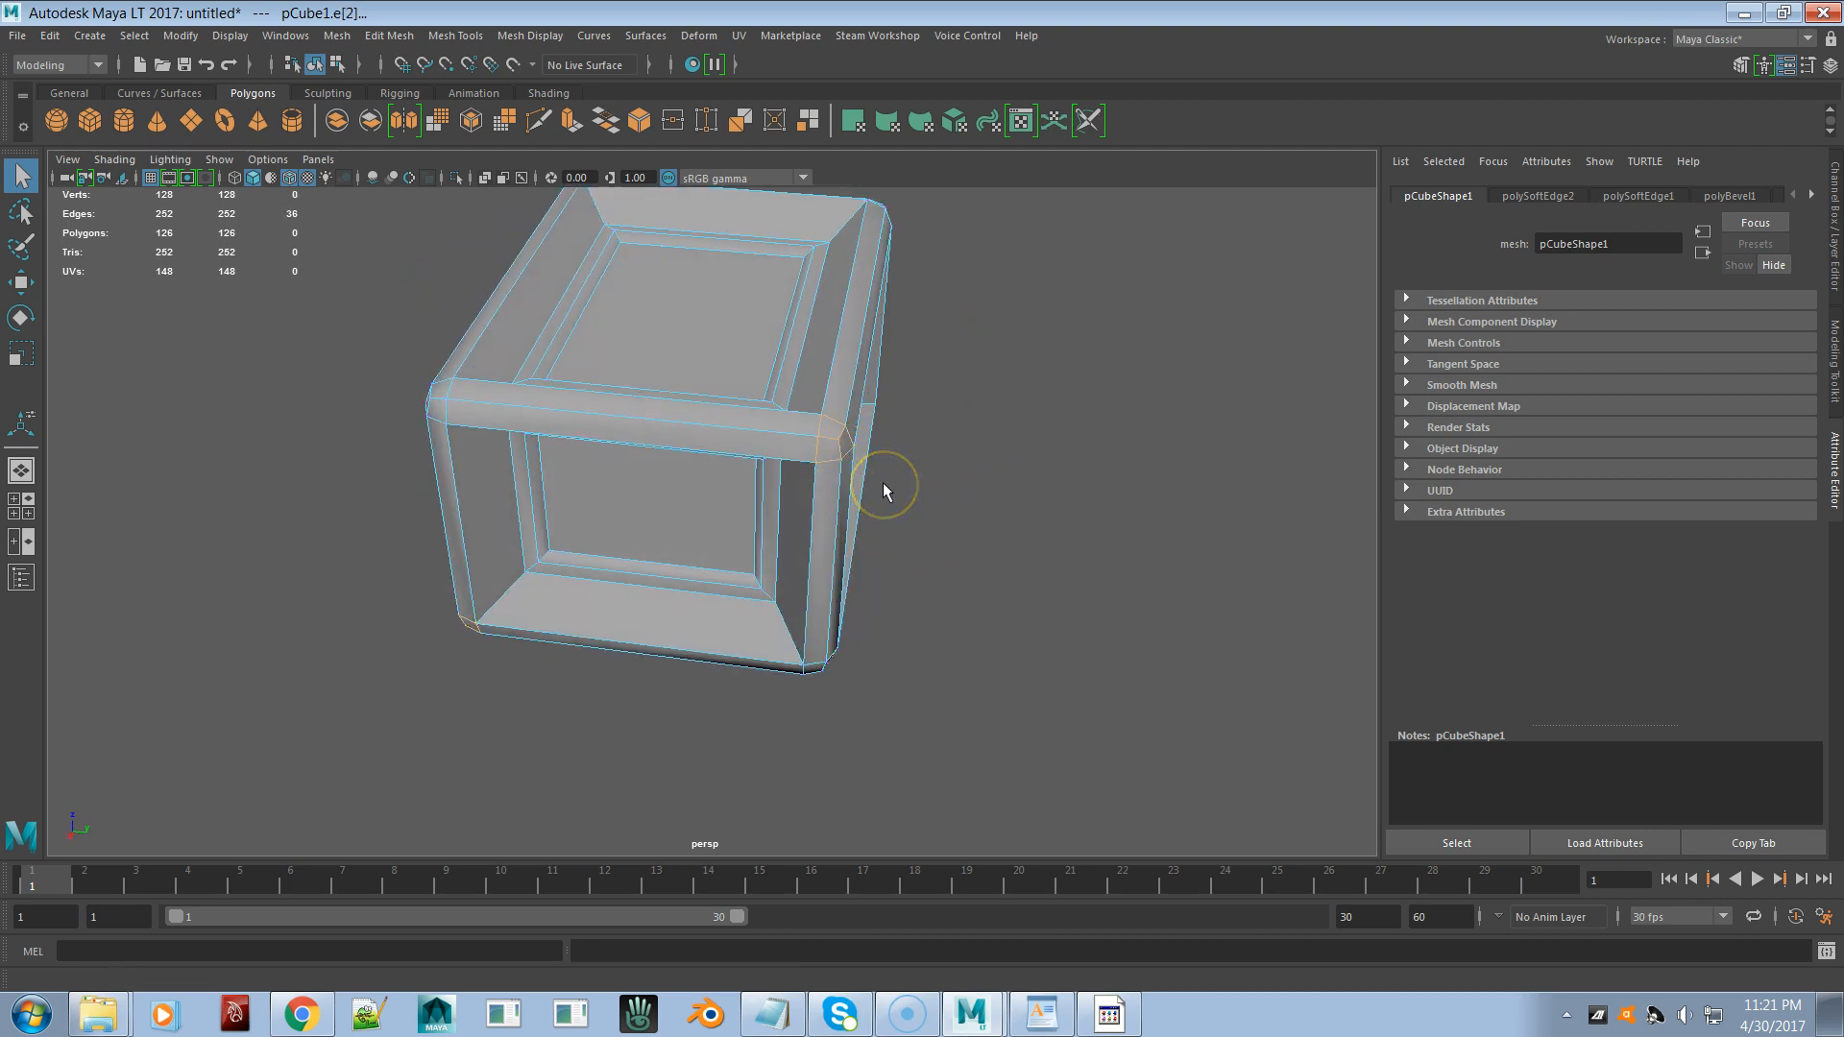
pyautogui.press('g')
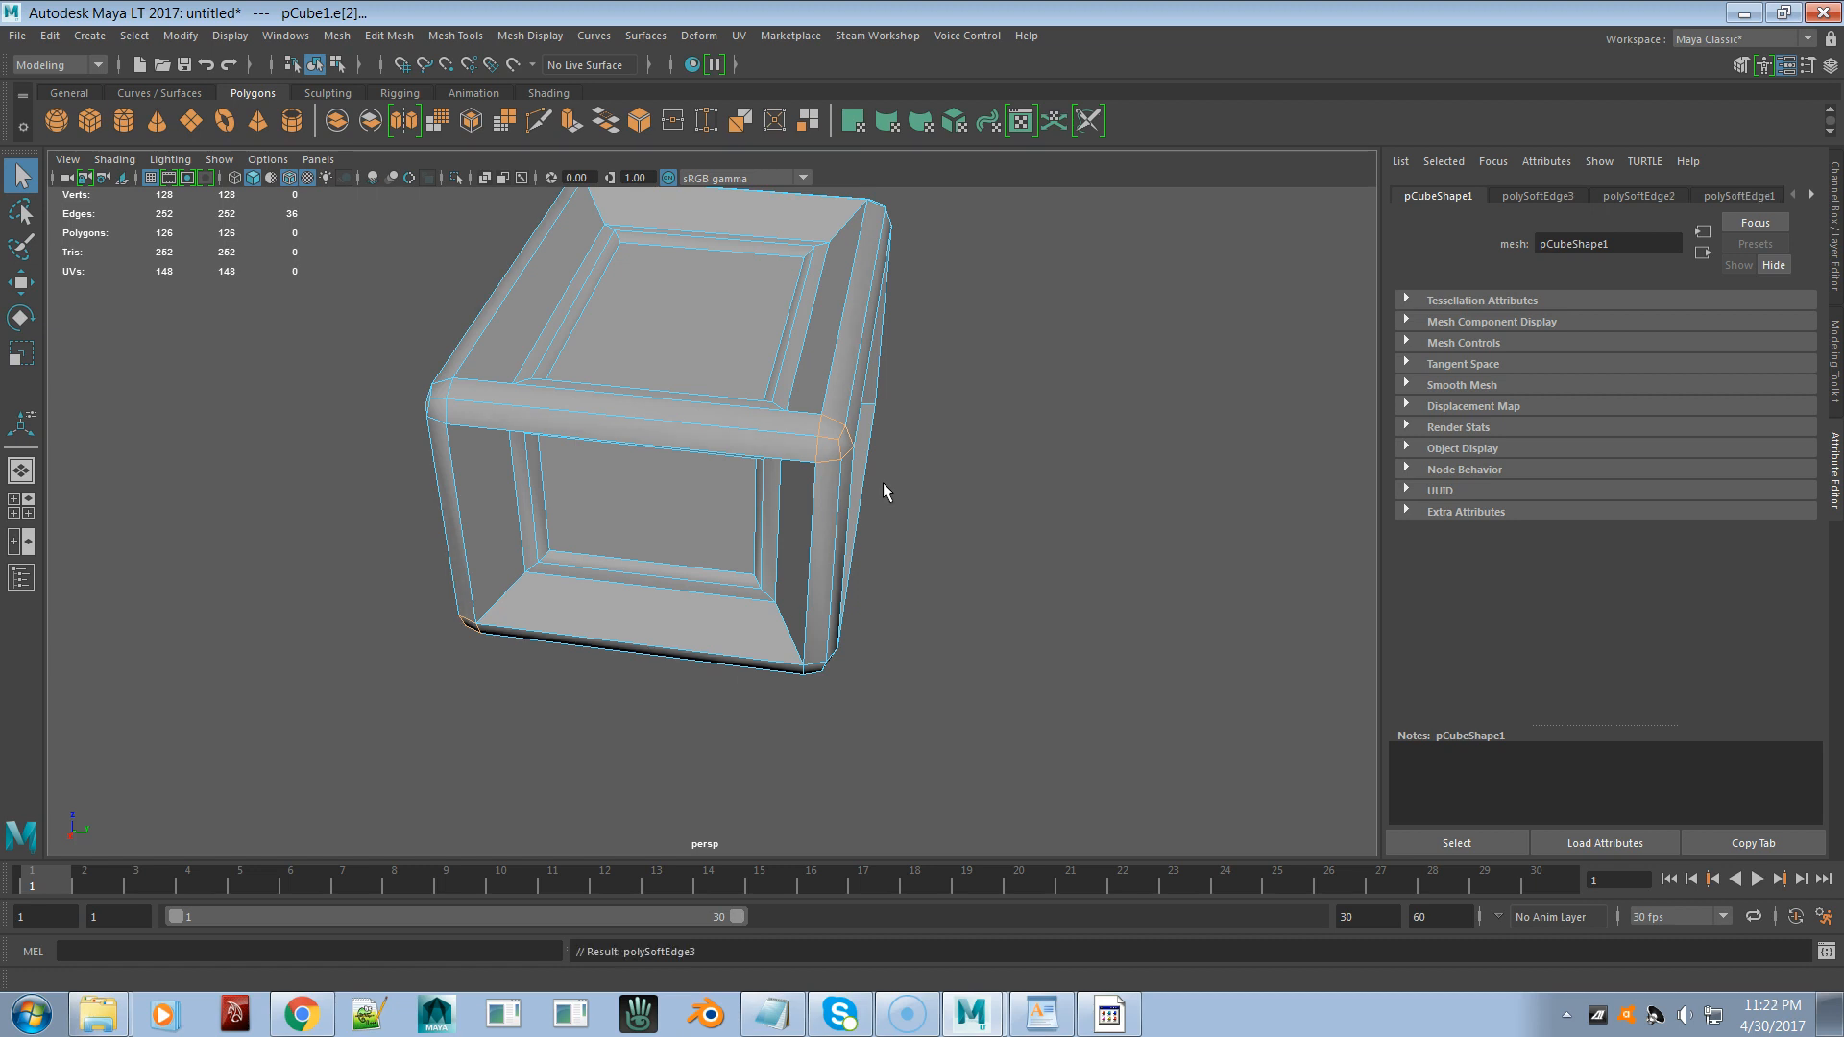
# - Return to object selection, delete the cube's construction history and show the grid
pyautogui.press('F8')
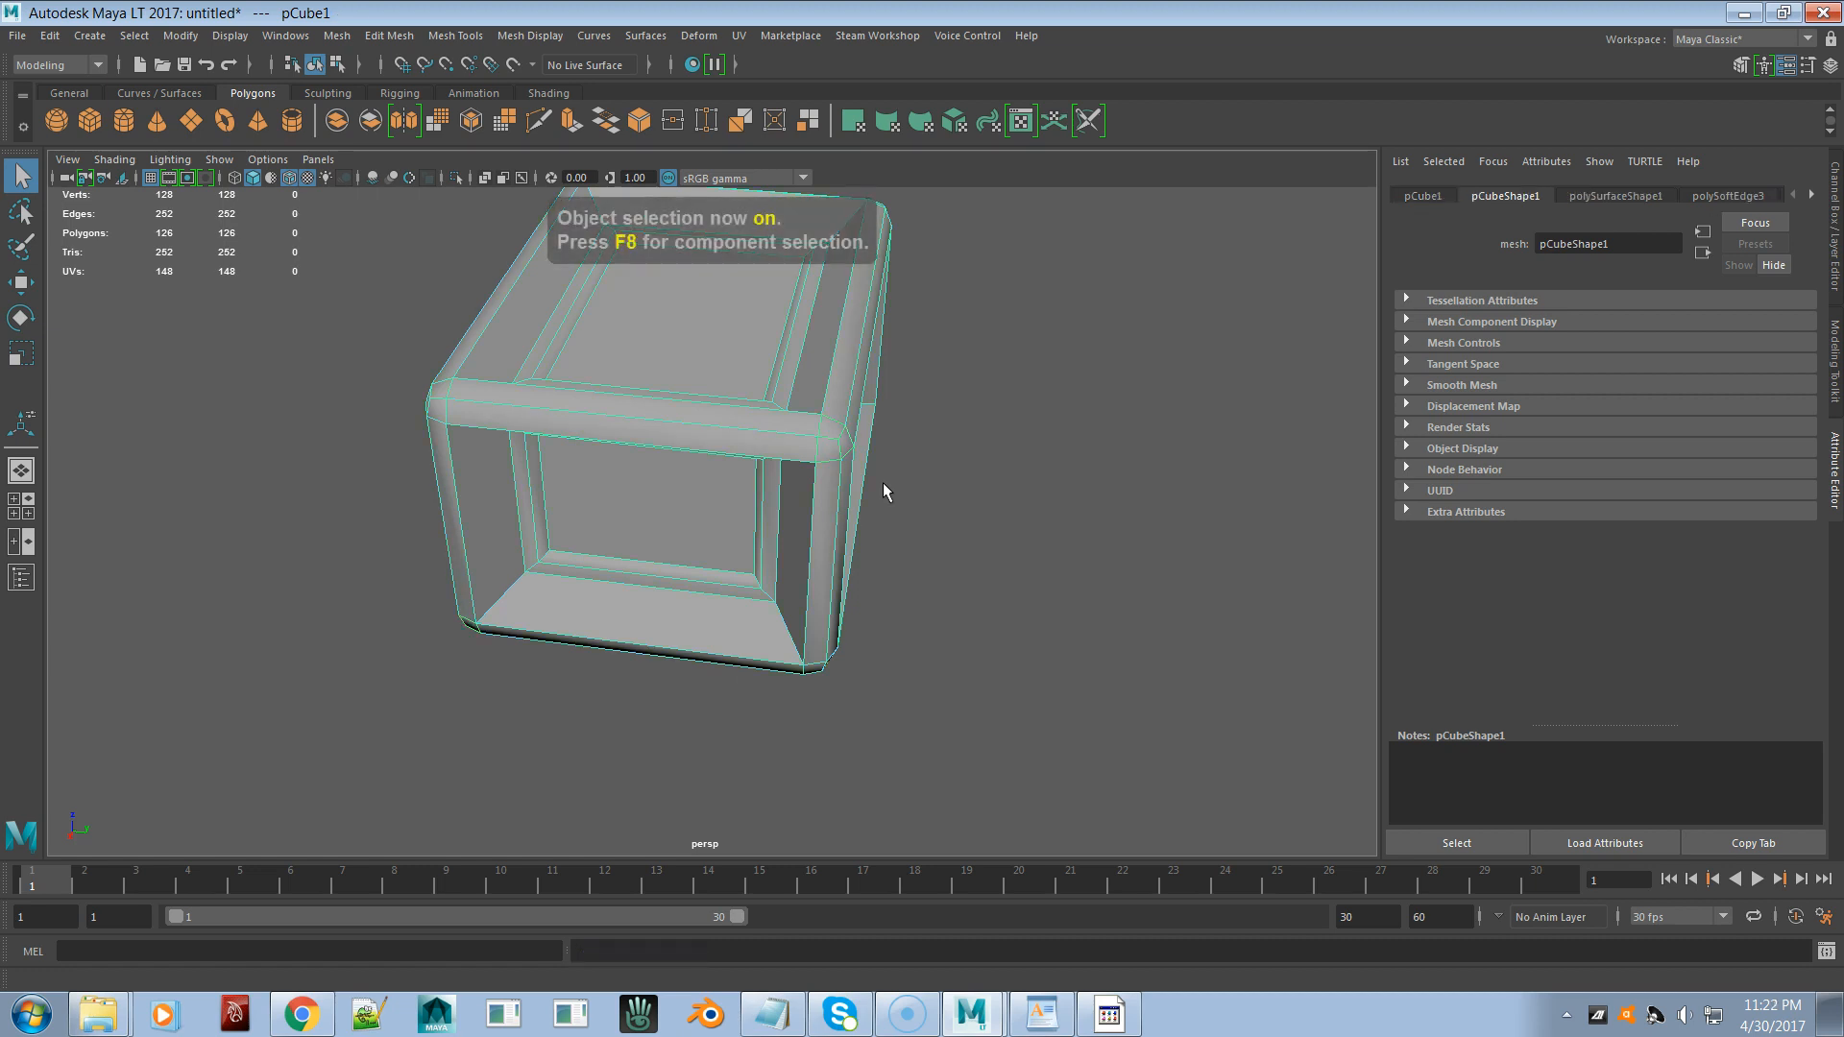
pyautogui.hotkey('ctrl', 'a')
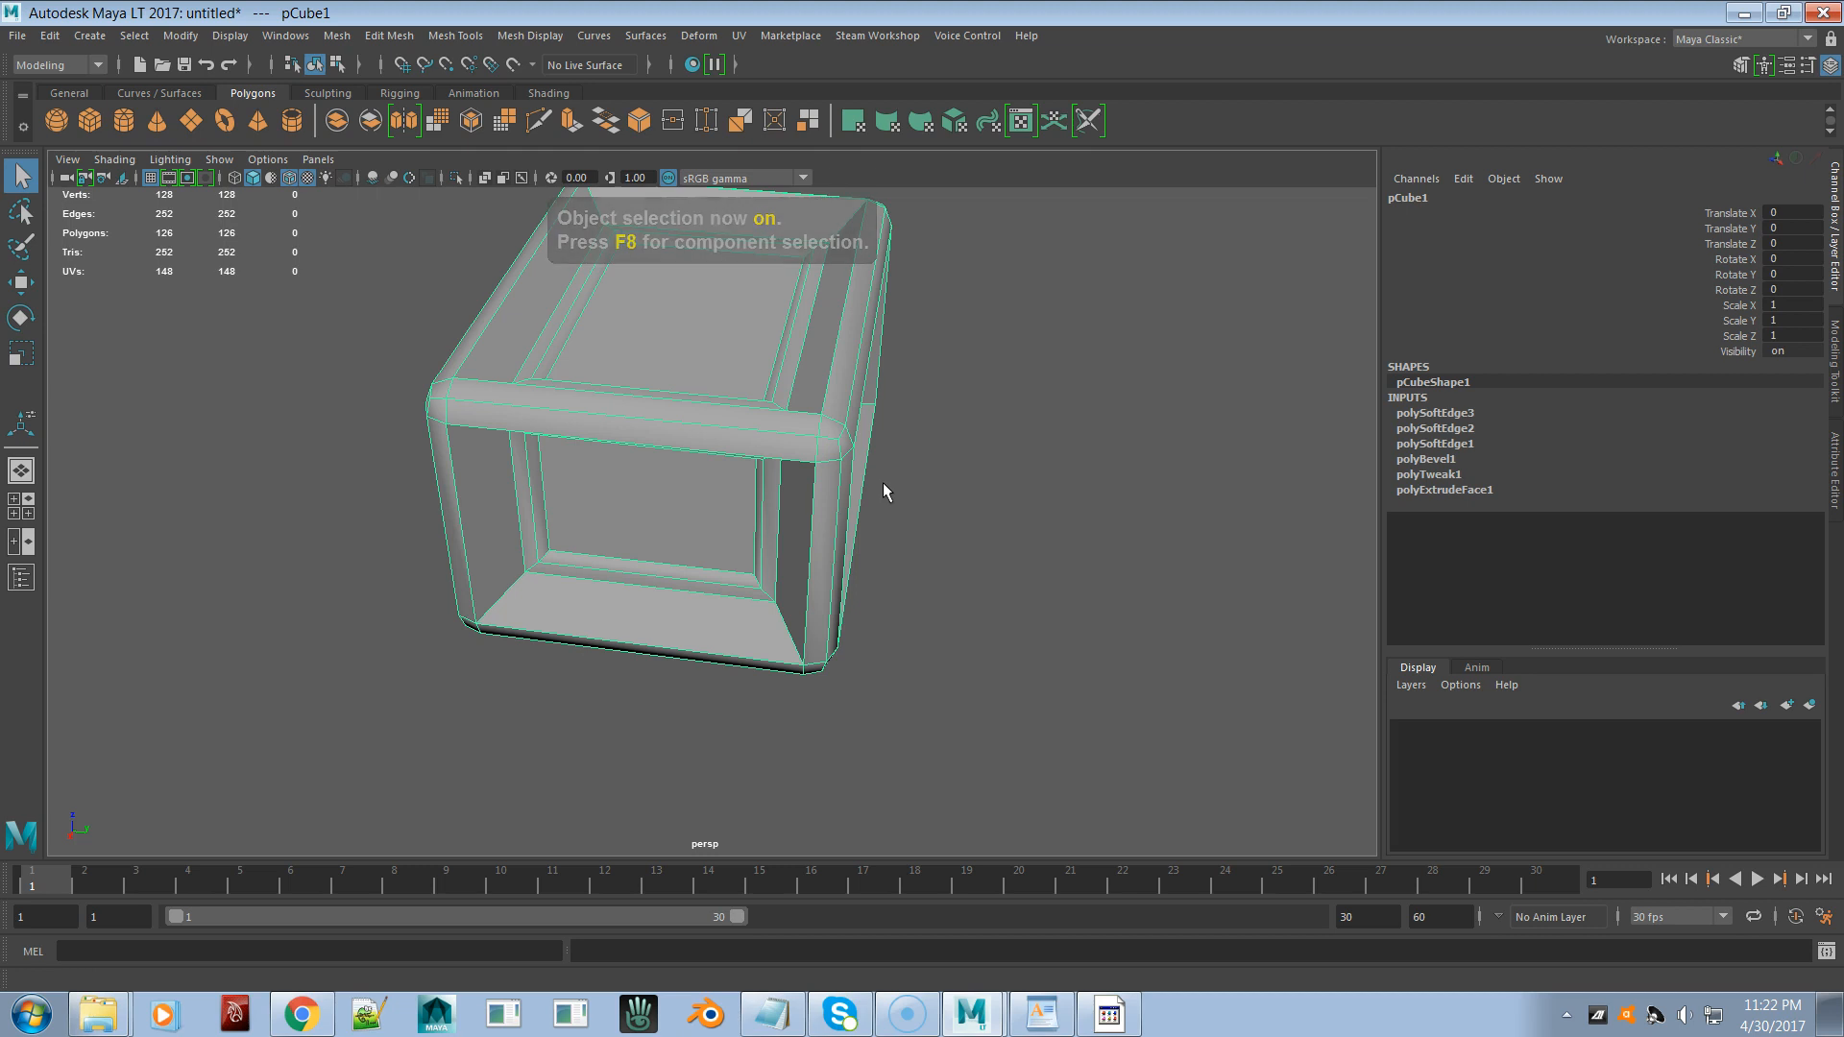
pyautogui.hotkey('alt', 'shift', 'd')
pyautogui.keyDown('alt'); pyautogui.moveTo(882, 489); pyautogui.dragTo(819, 481, button='middle'); pyautogui.keyUp('alt')
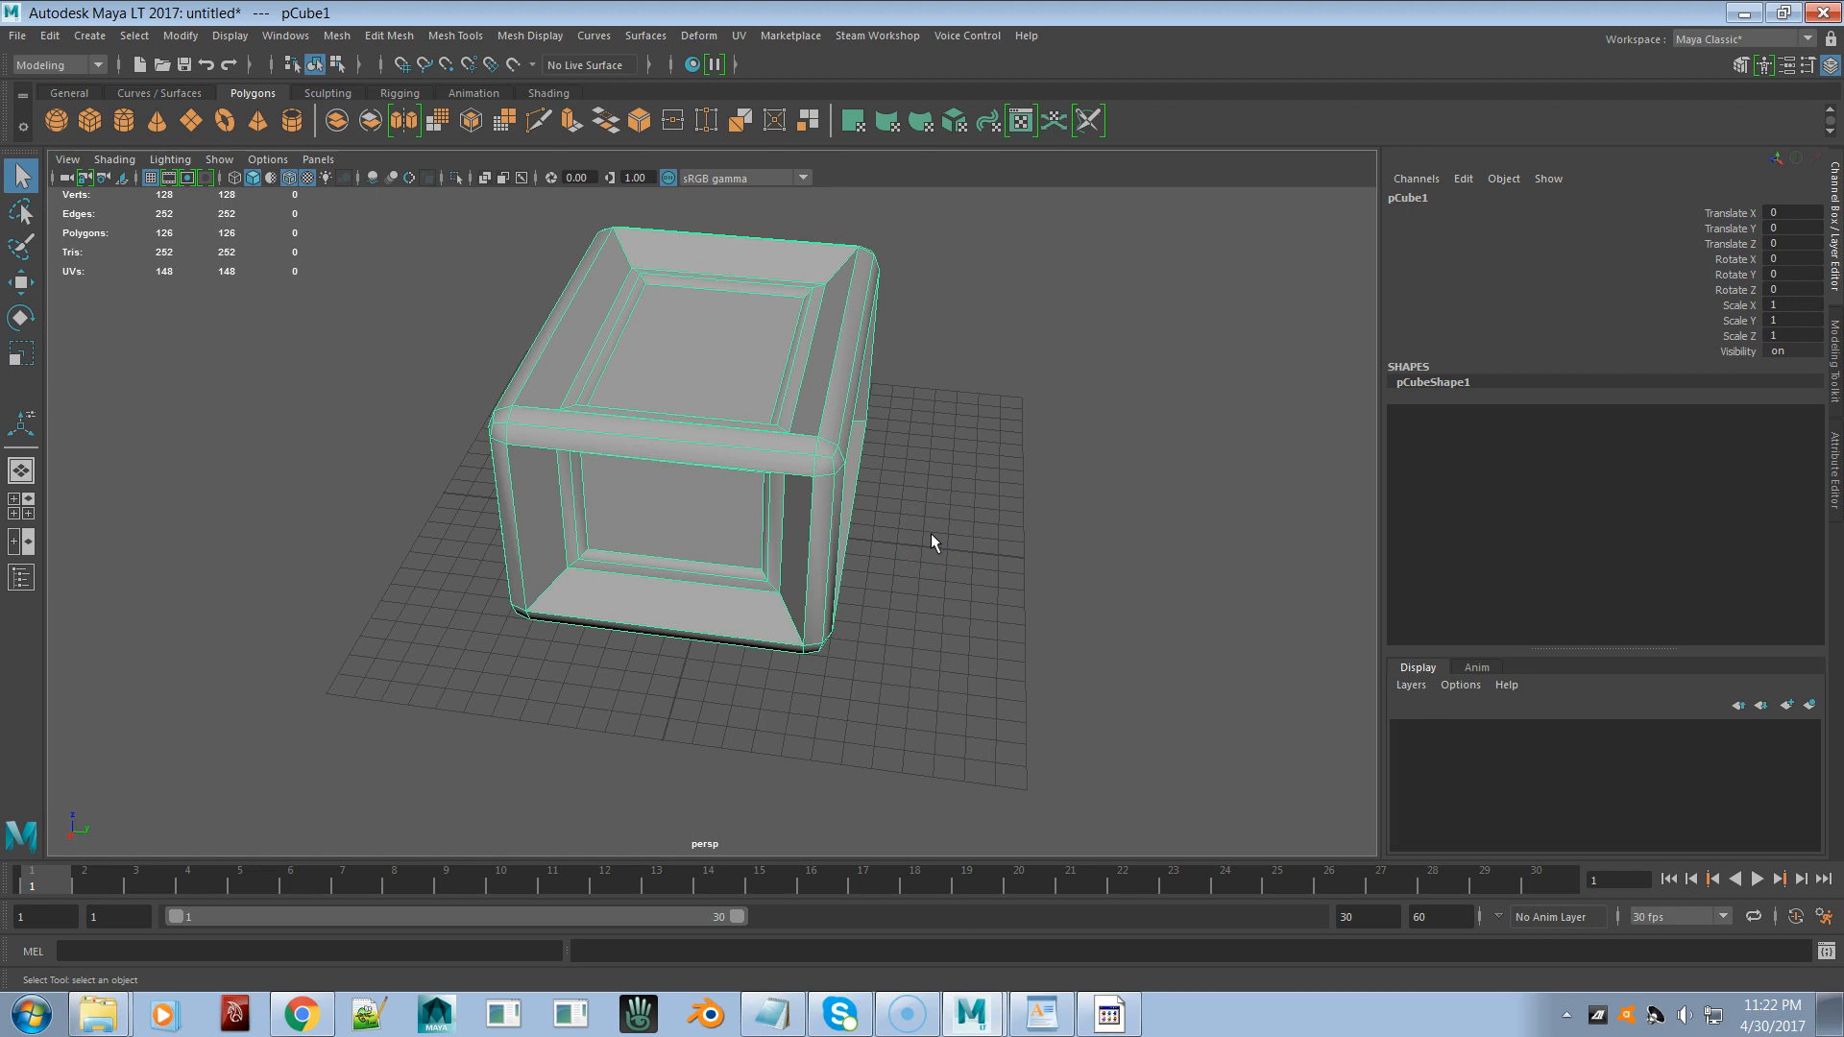
# - Inspect the cube from the front, right, left, back, bottom and top, and in orthographic and reset perspective views
pyautogui.press('[')
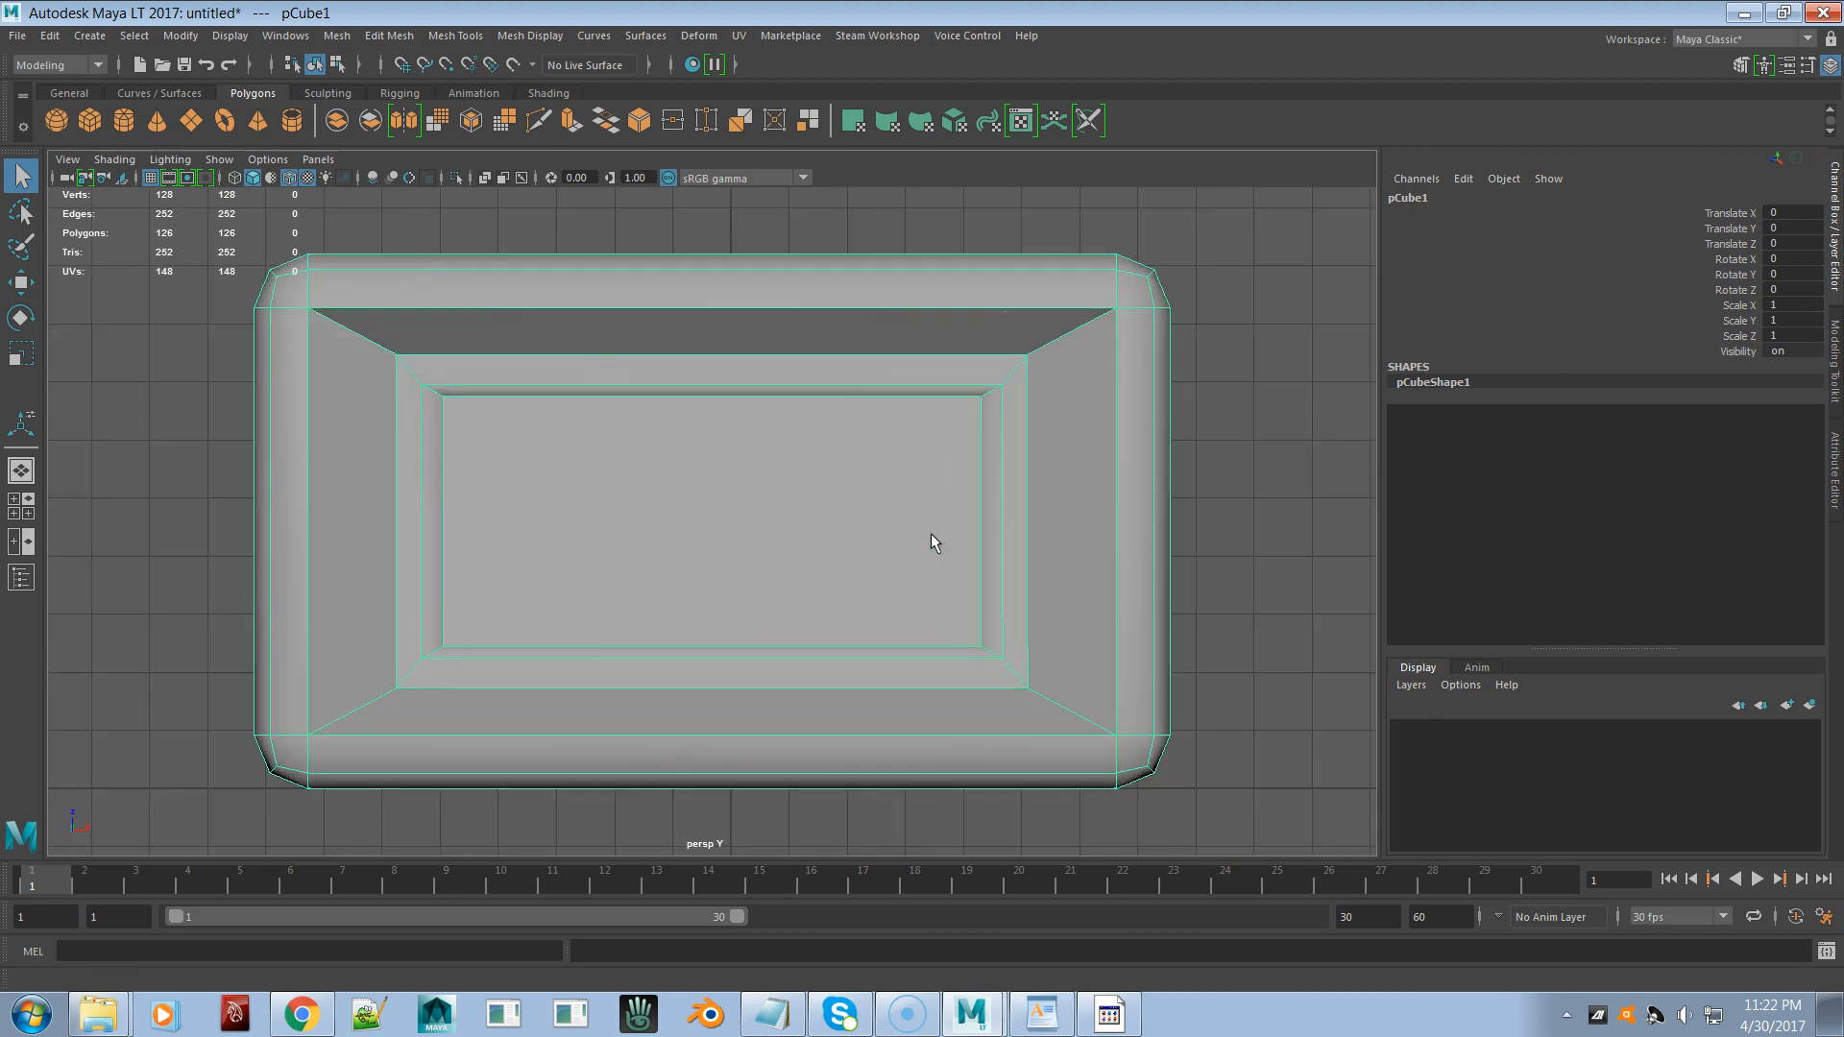
pyautogui.press('[')
pyautogui.press('[')
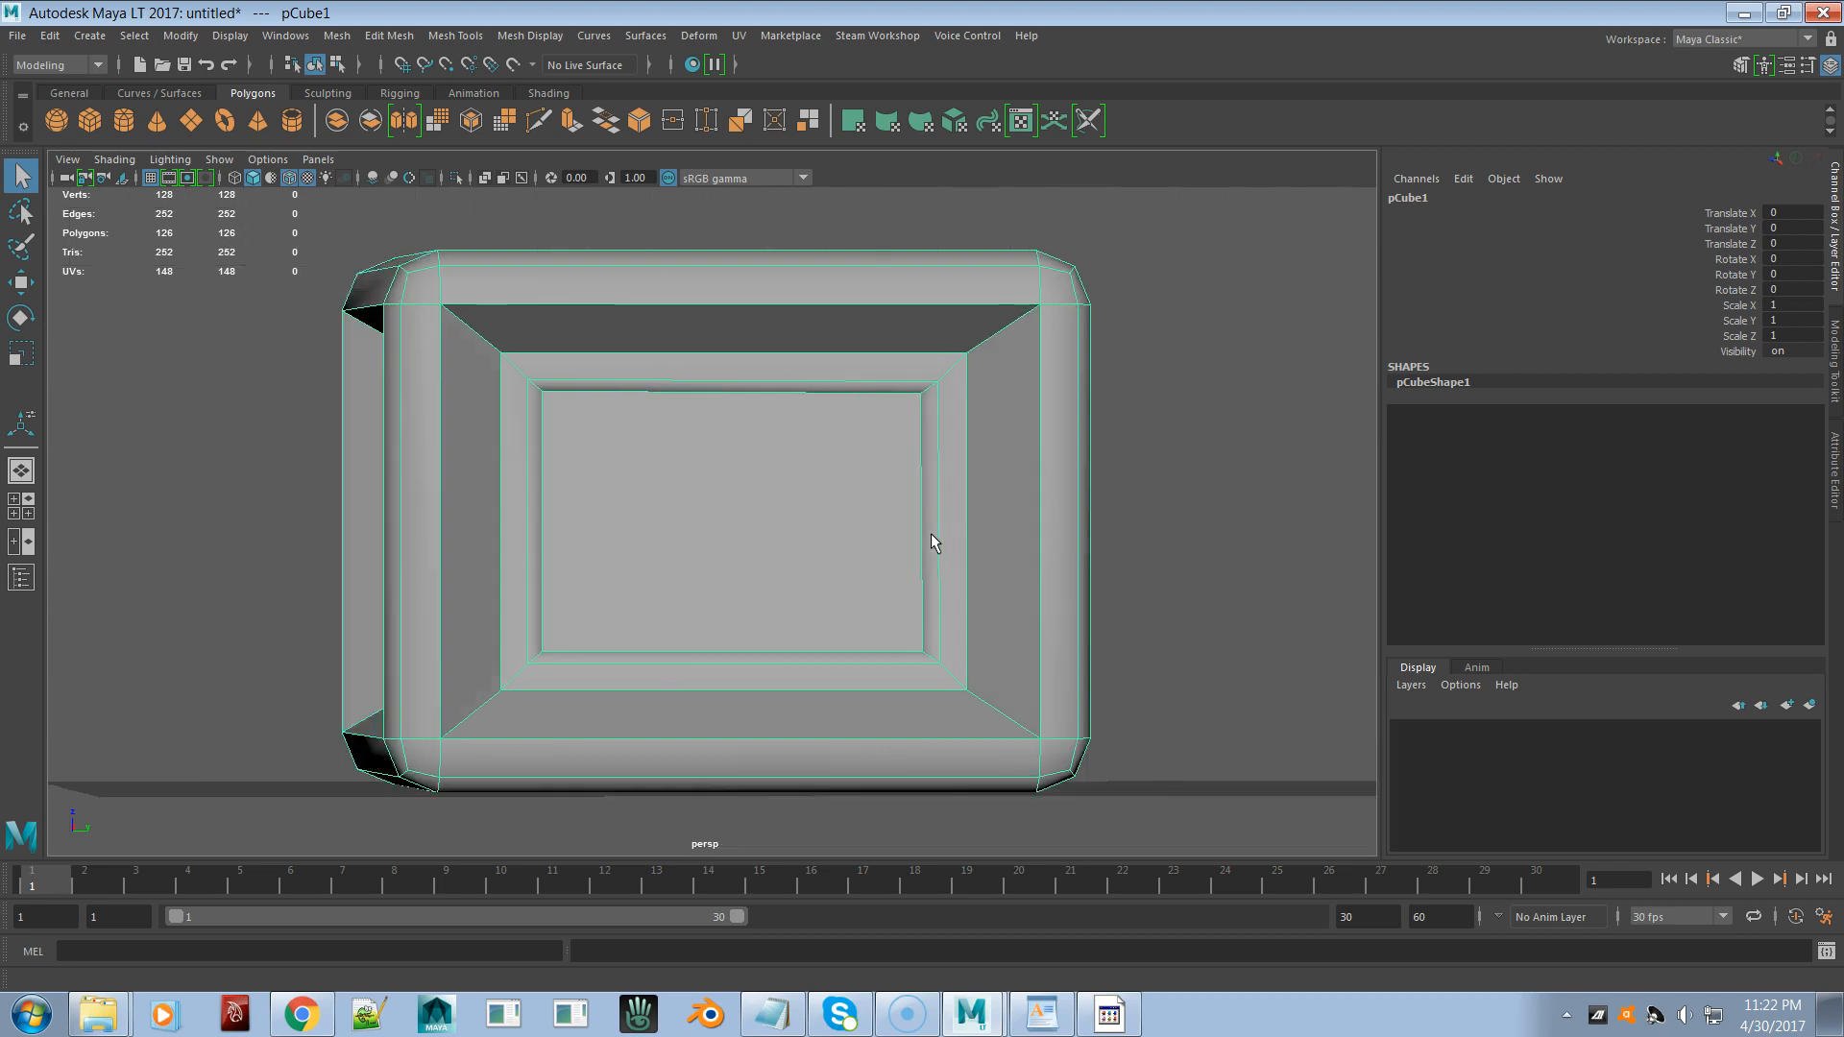
pyautogui.press('[')
pyautogui.press('[')
pyautogui.press('[')
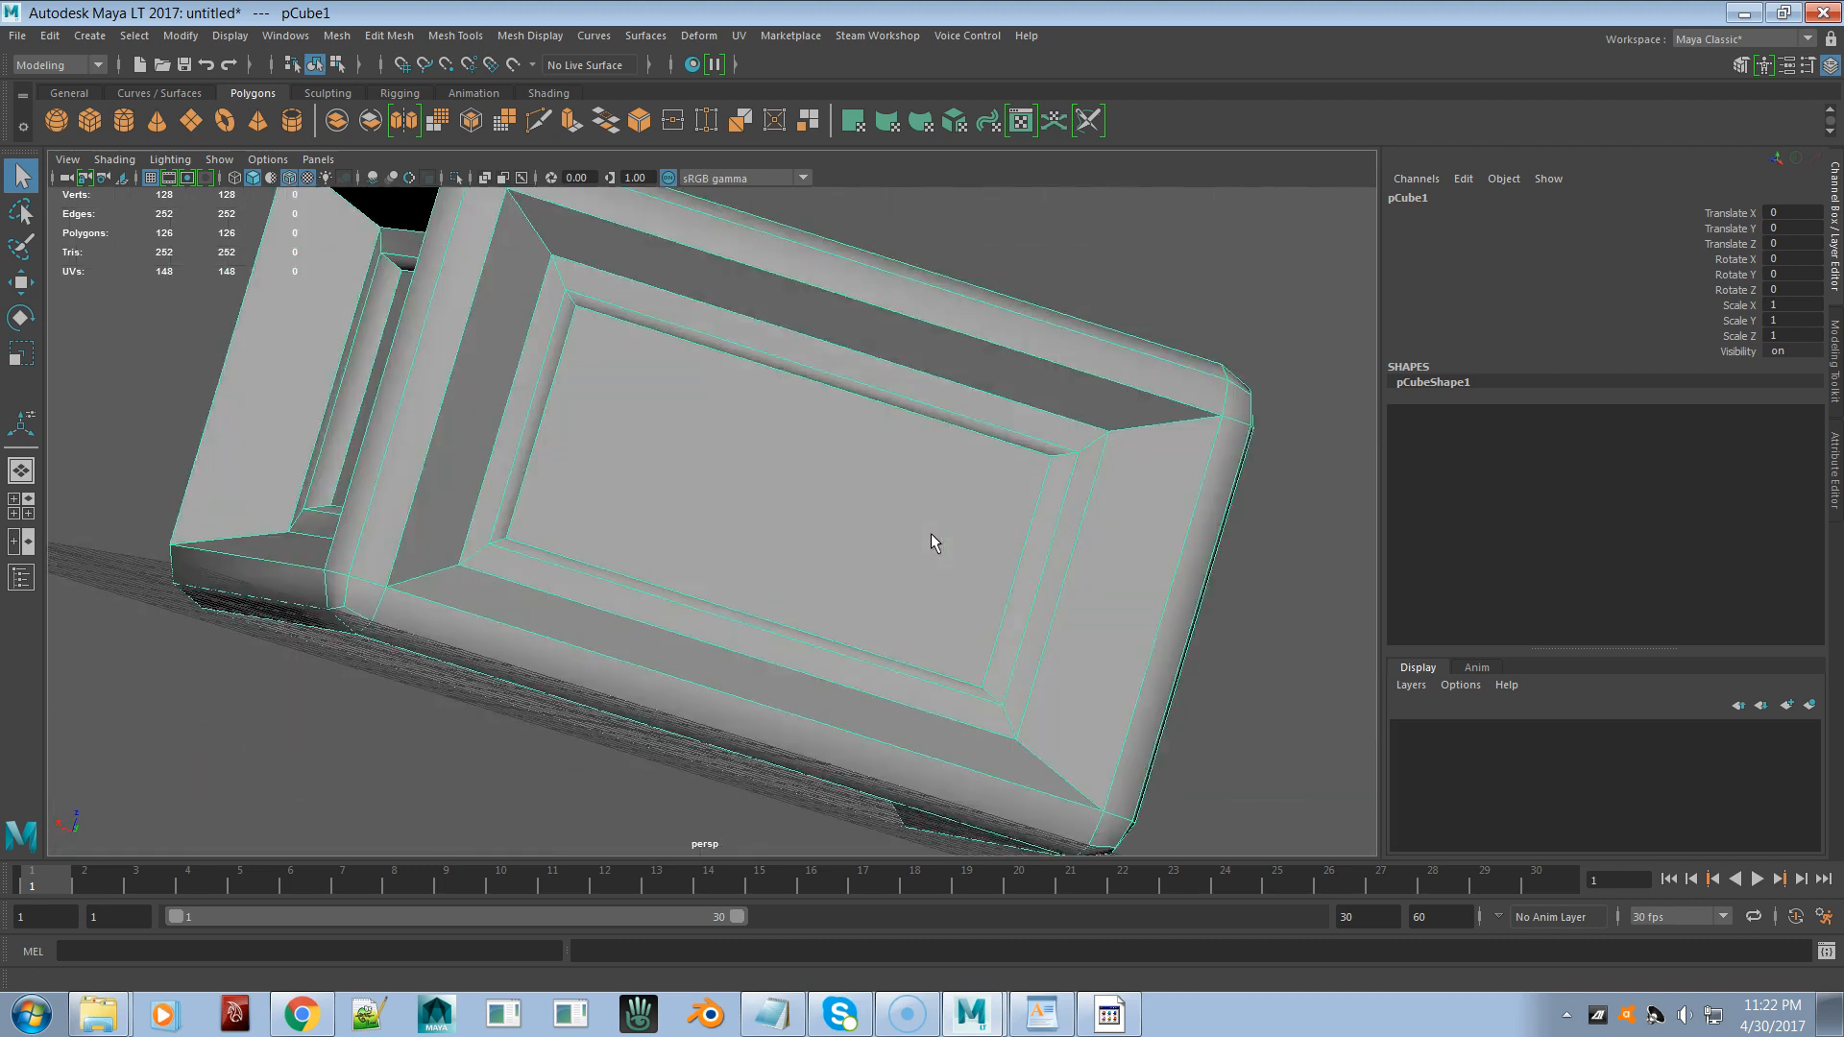
pyautogui.press('[')
pyautogui.press('[')
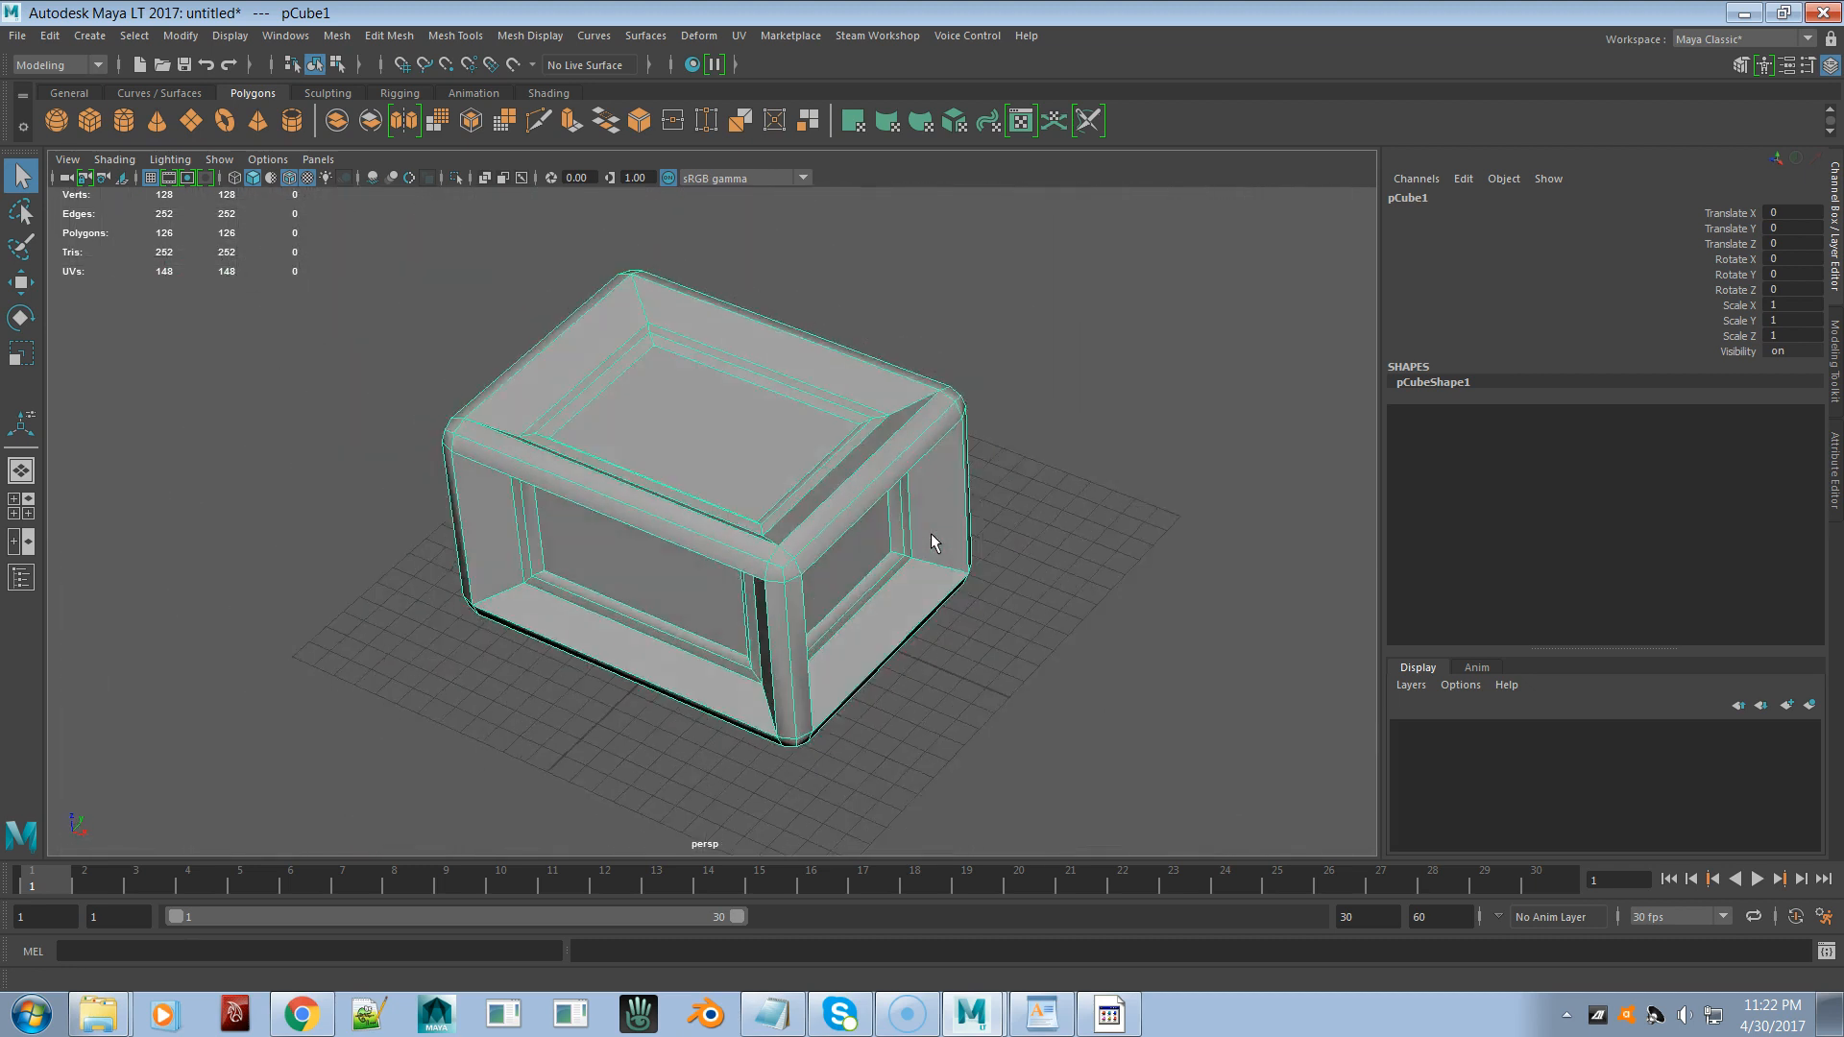
pyautogui.press('[')
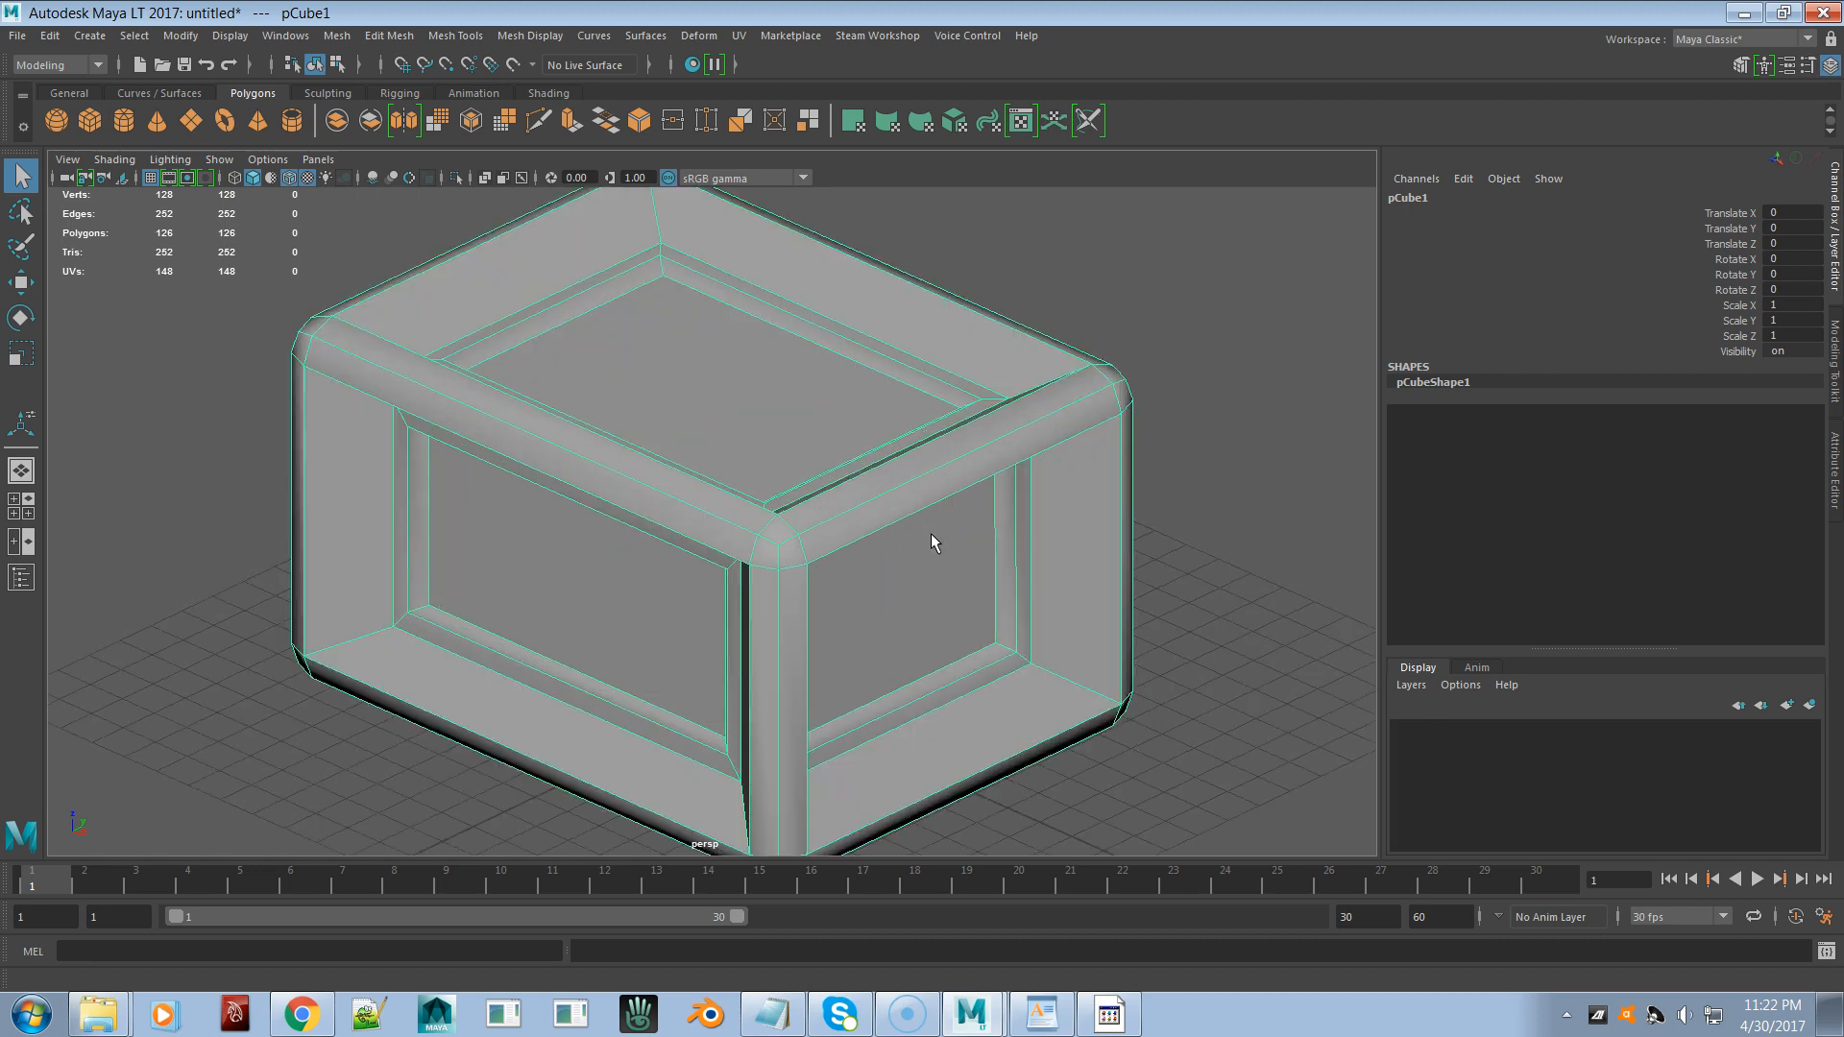
pyautogui.press('[')
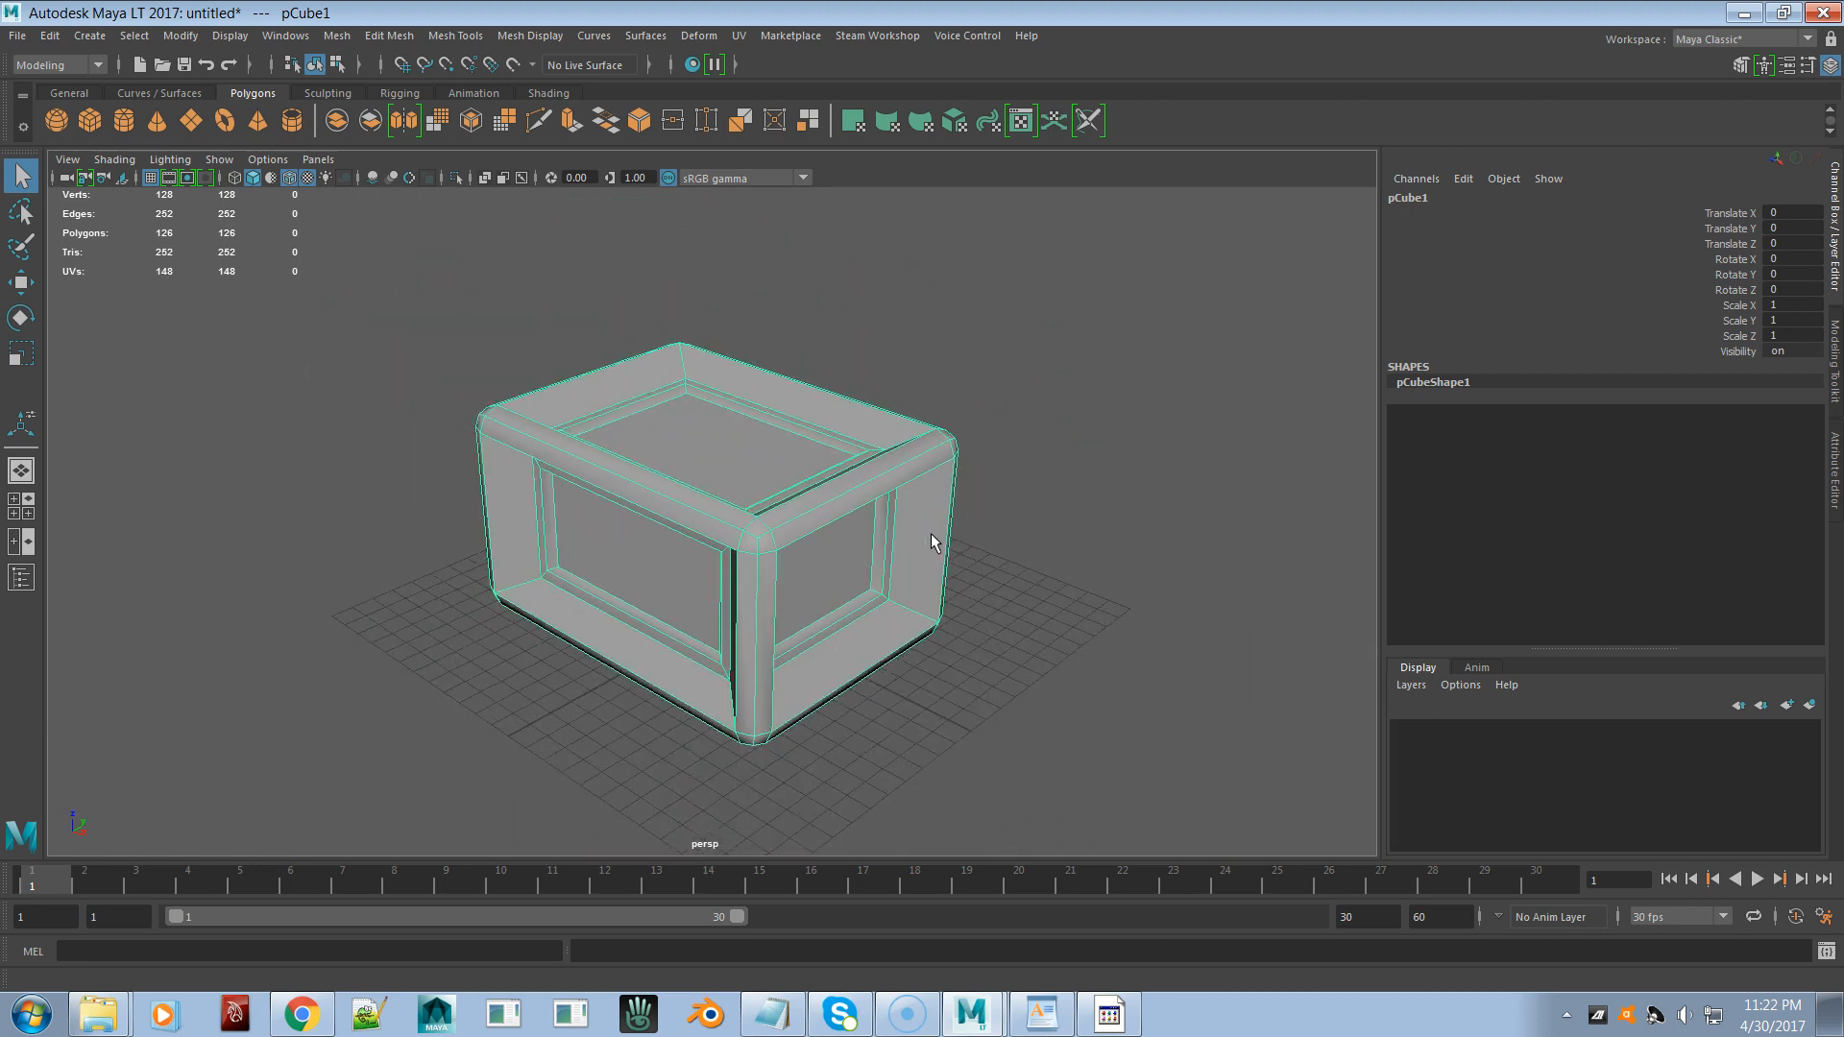
# - Render the perspective view in a new window and close it, and open and close the preferences
pyautogui.hotkey('ctrl', 'r')
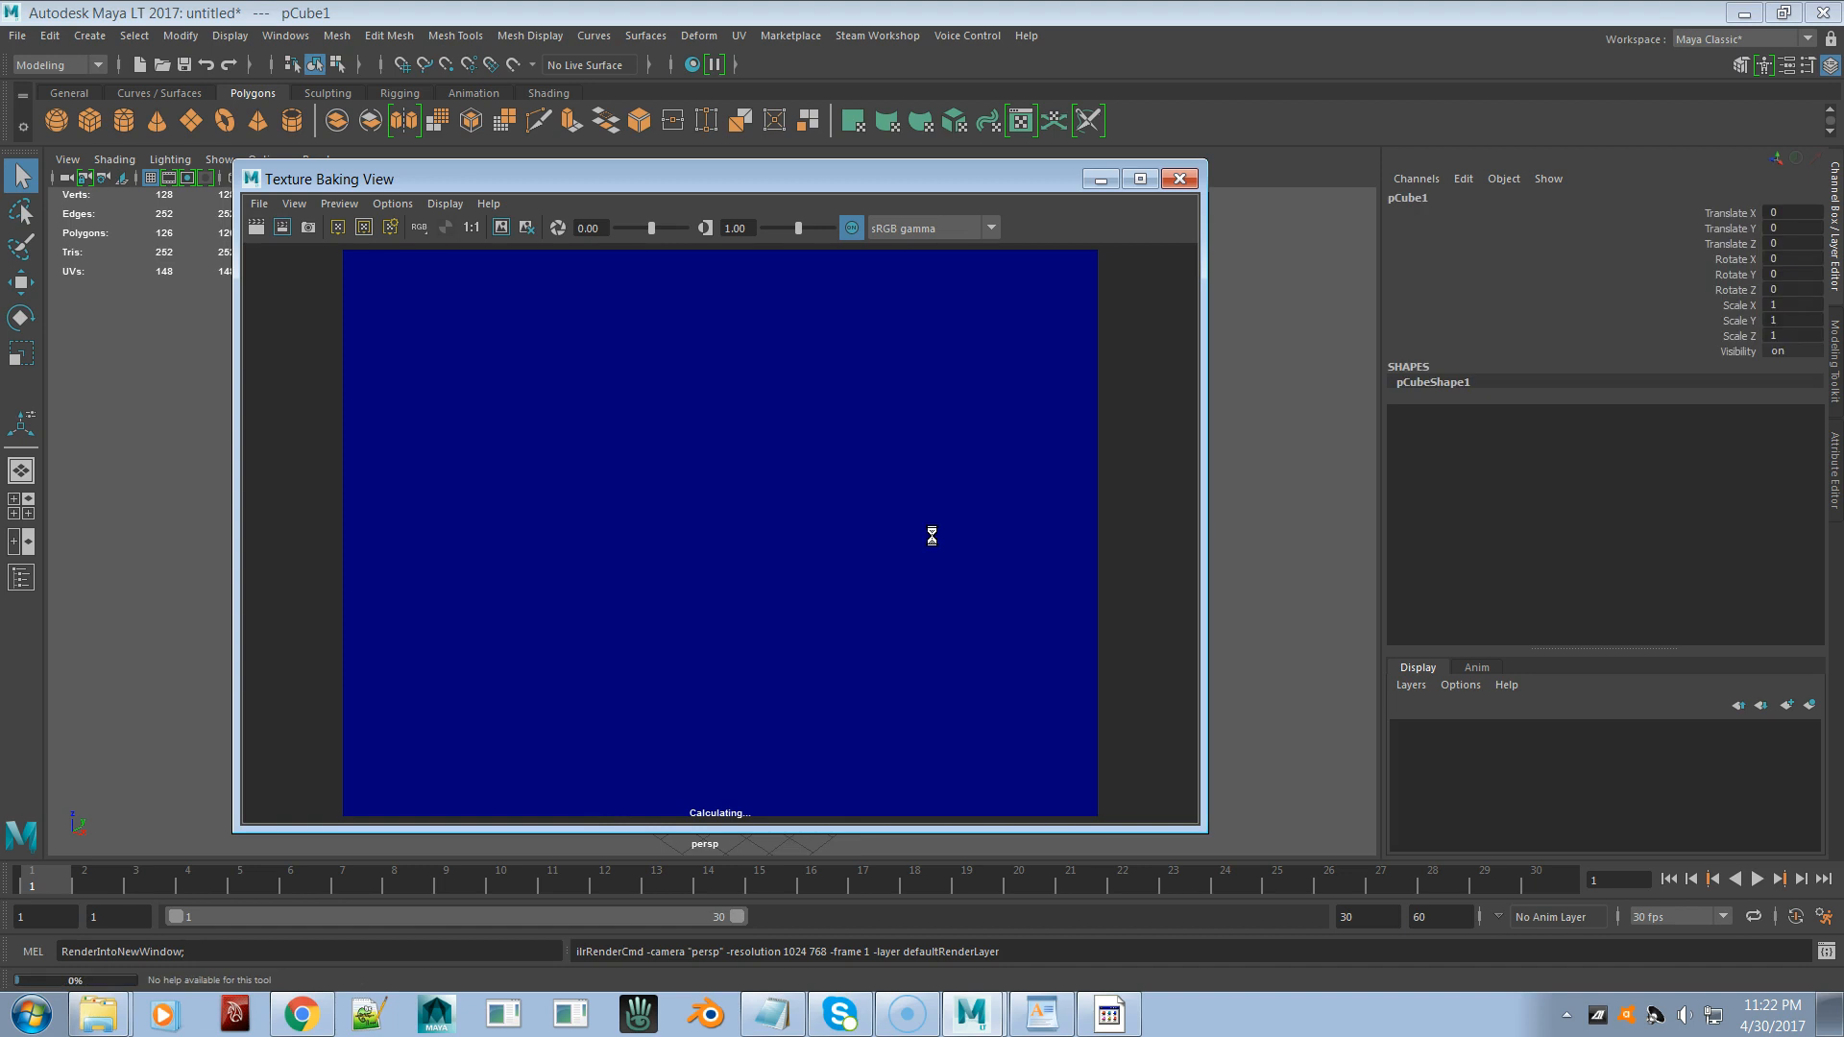
pyautogui.click(1173, 178)
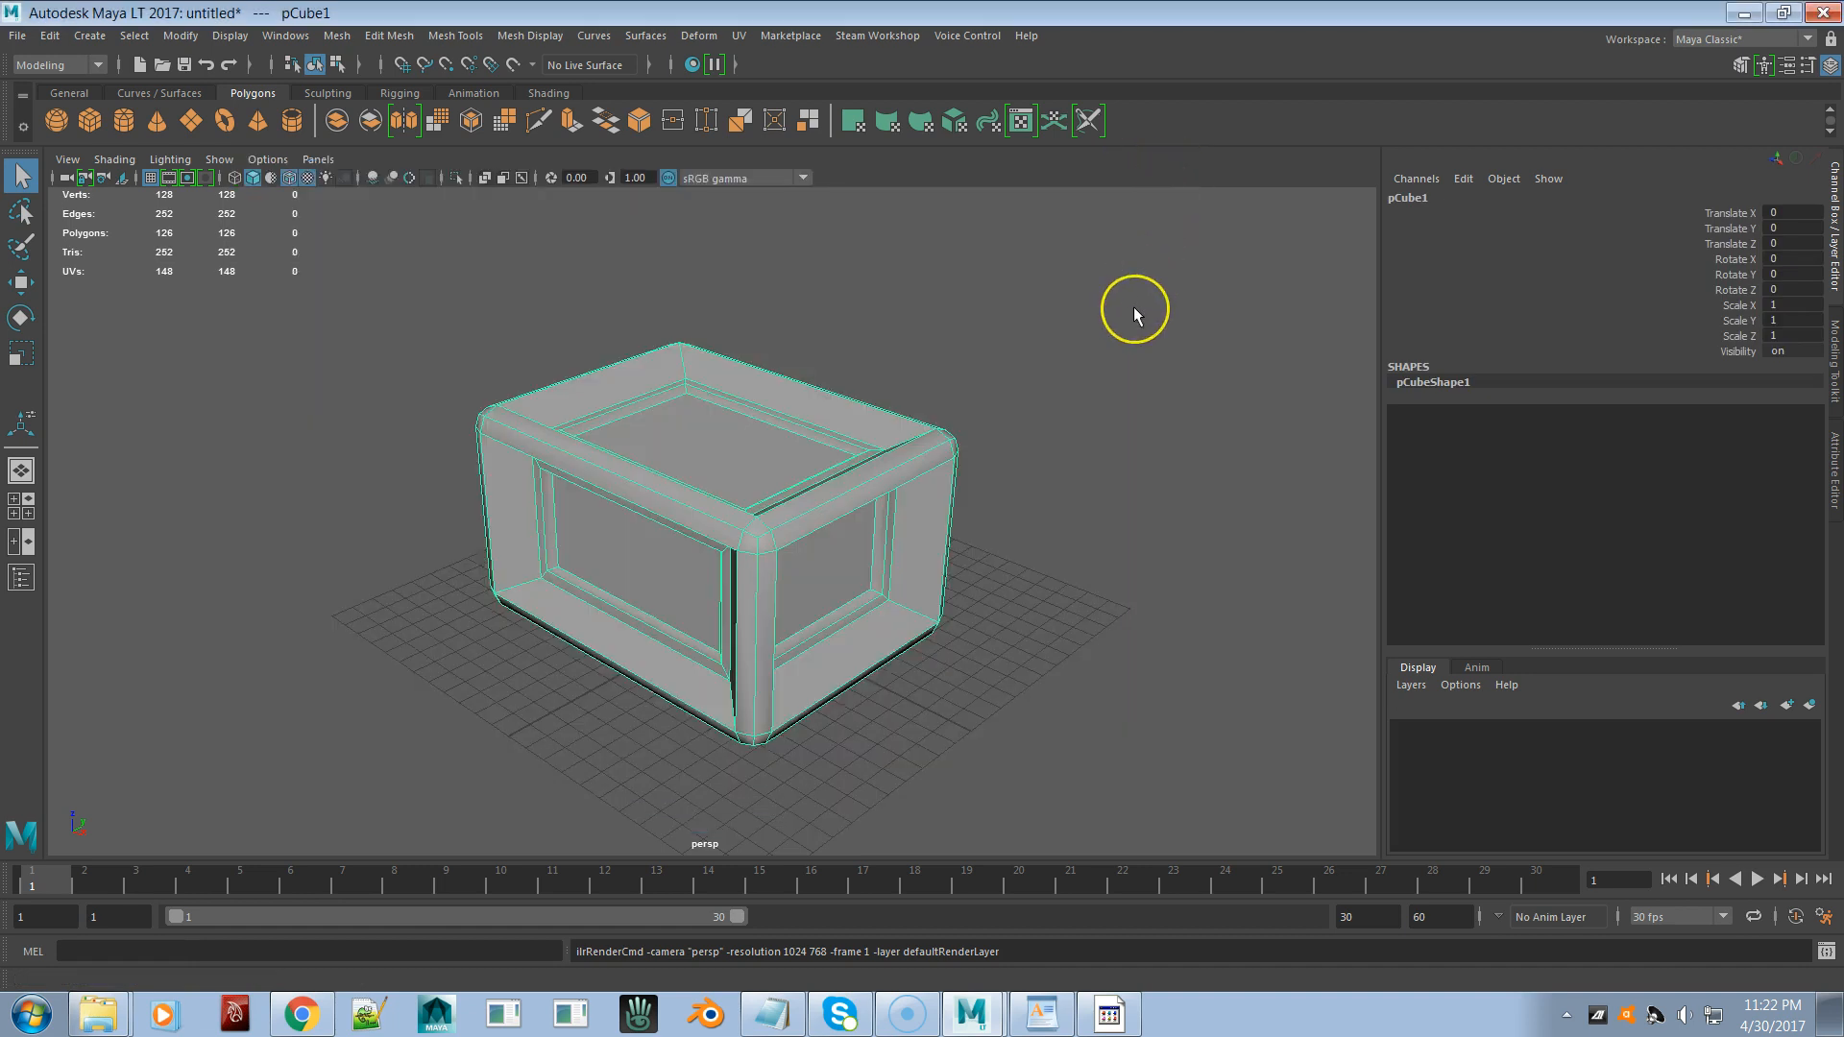
pyautogui.hotkey('ctrl', ',')
pyautogui.click(893, 653)
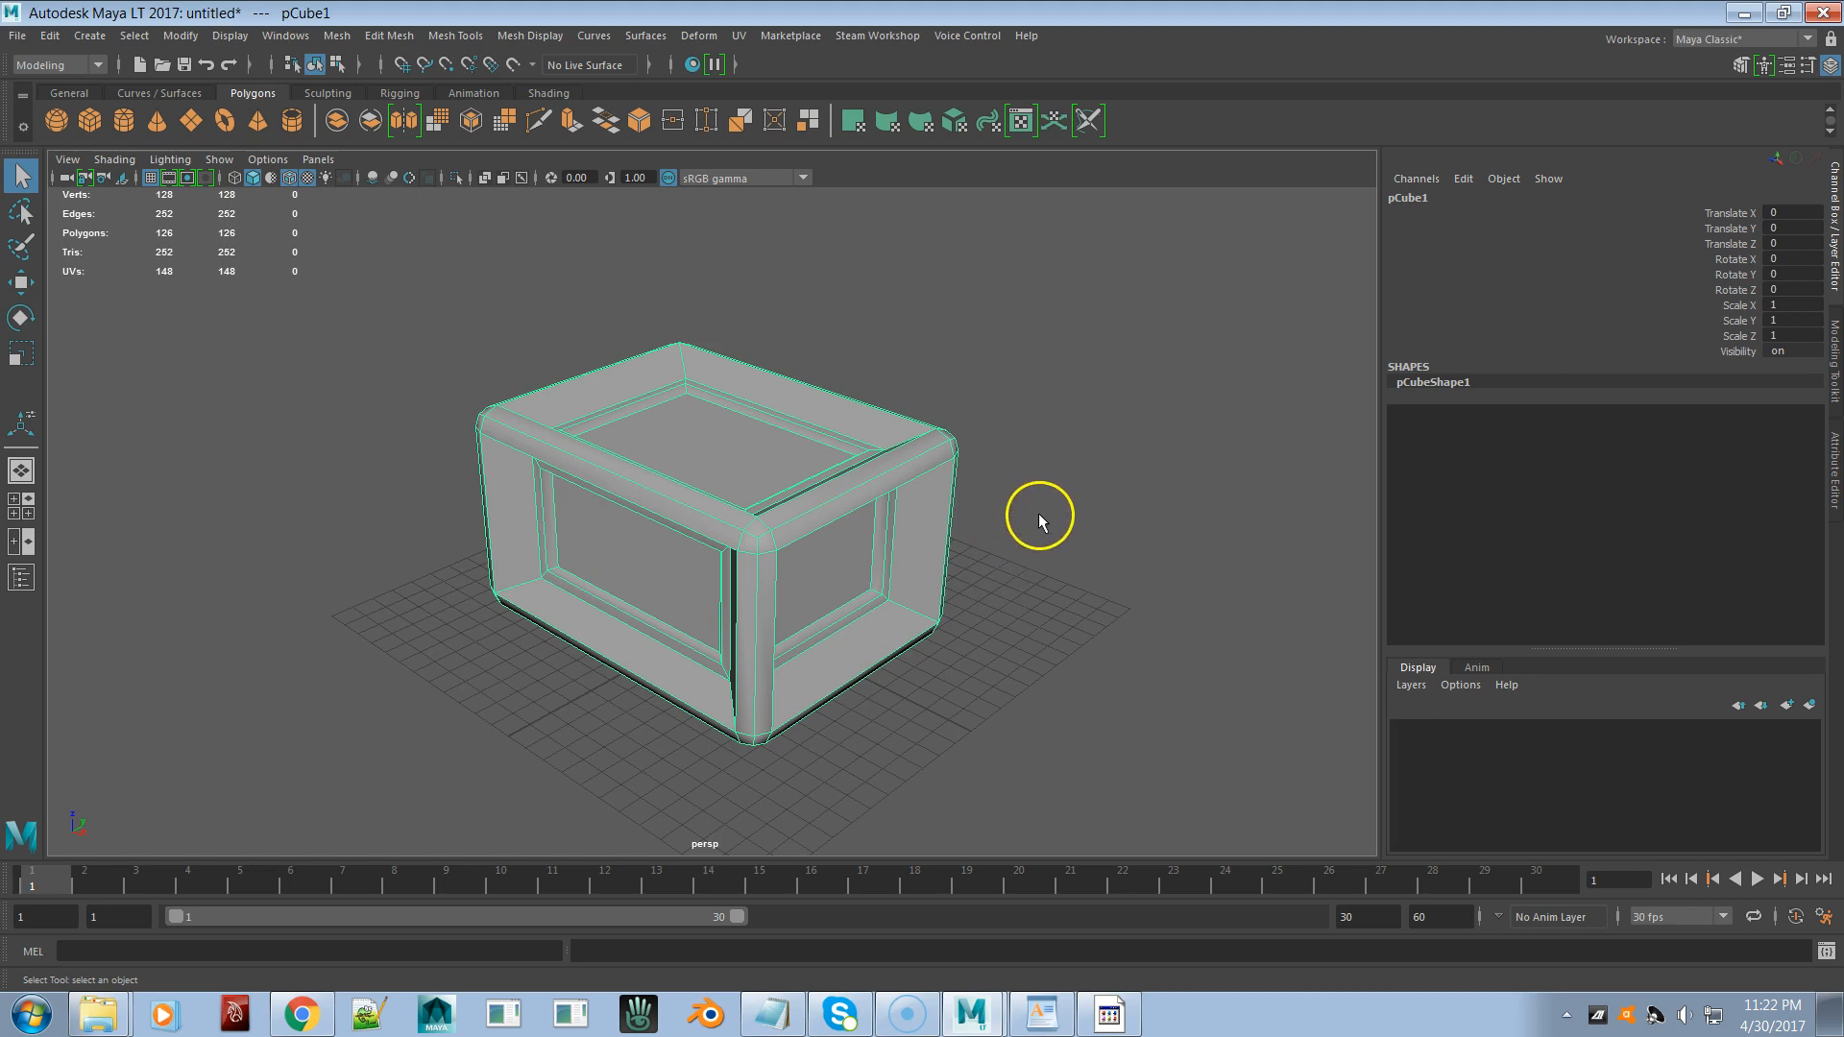
# - Open the Plug-in Manager to view the available plug-ins, and close it
pyautogui.write('PluginManager;')
pyautogui.press('Return')
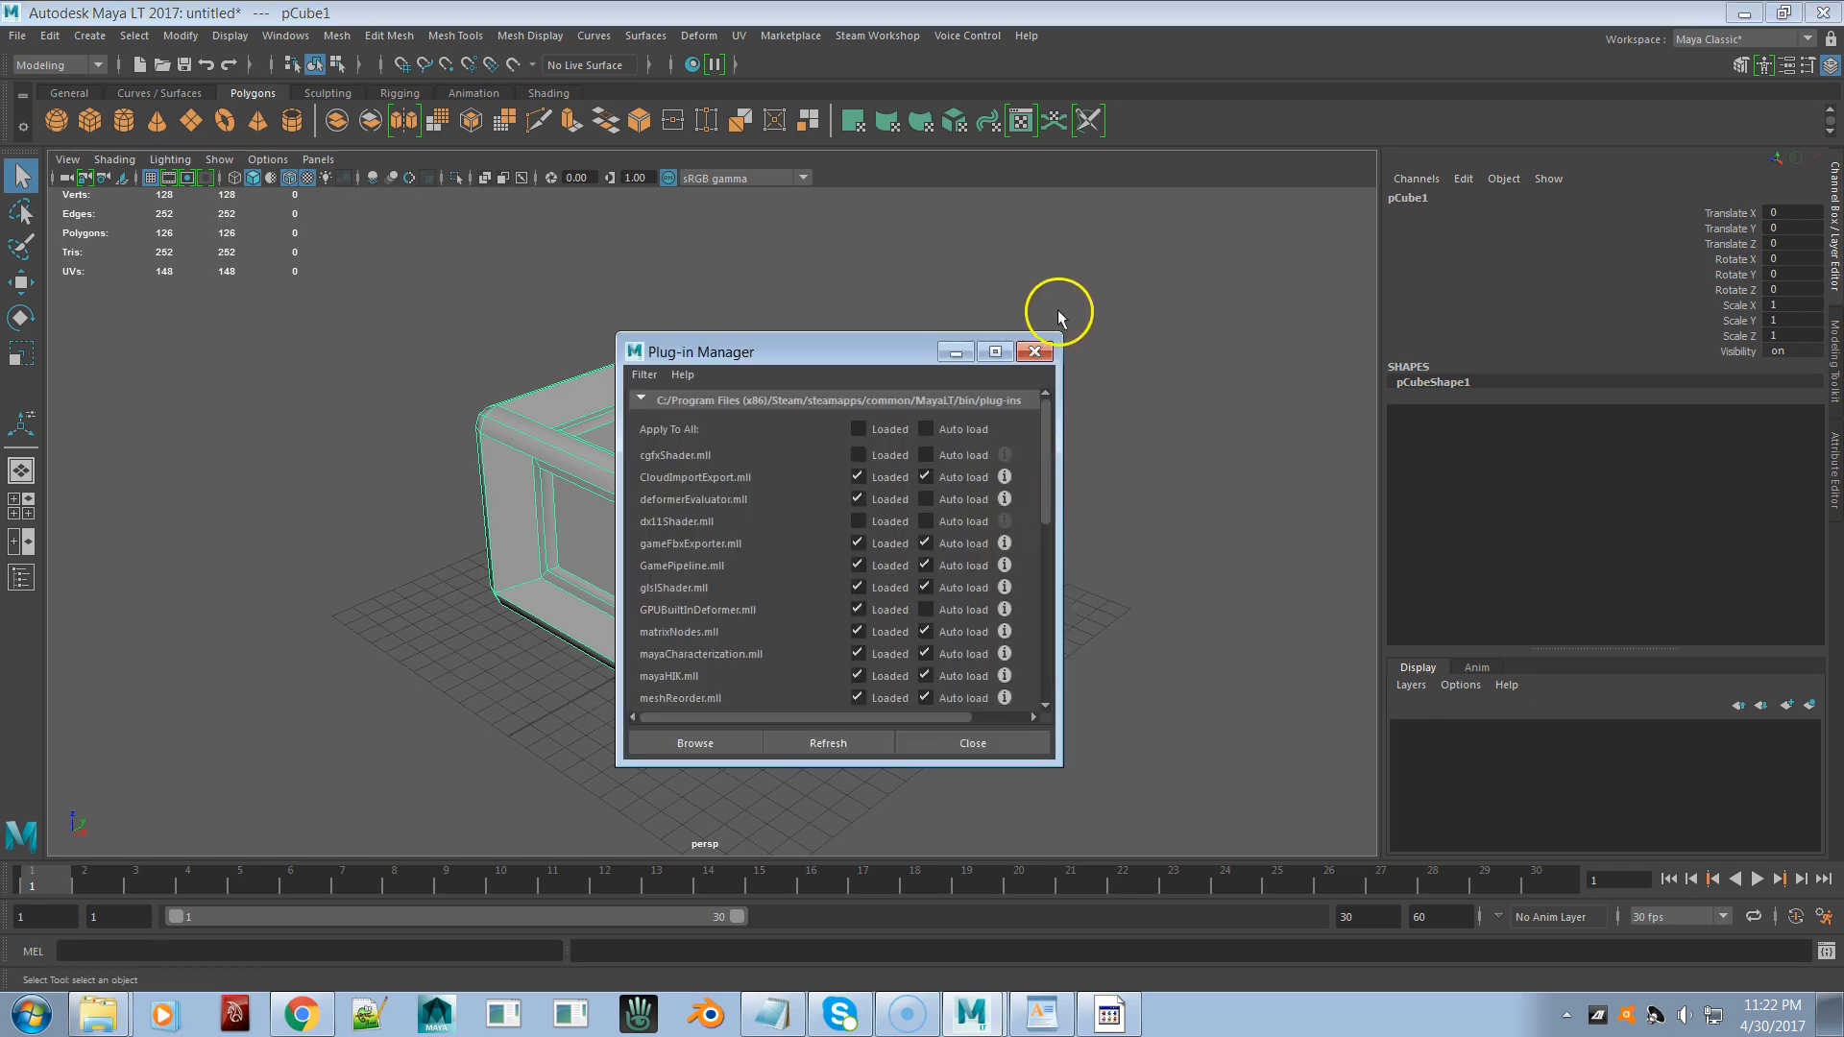
pyautogui.click(1037, 348)
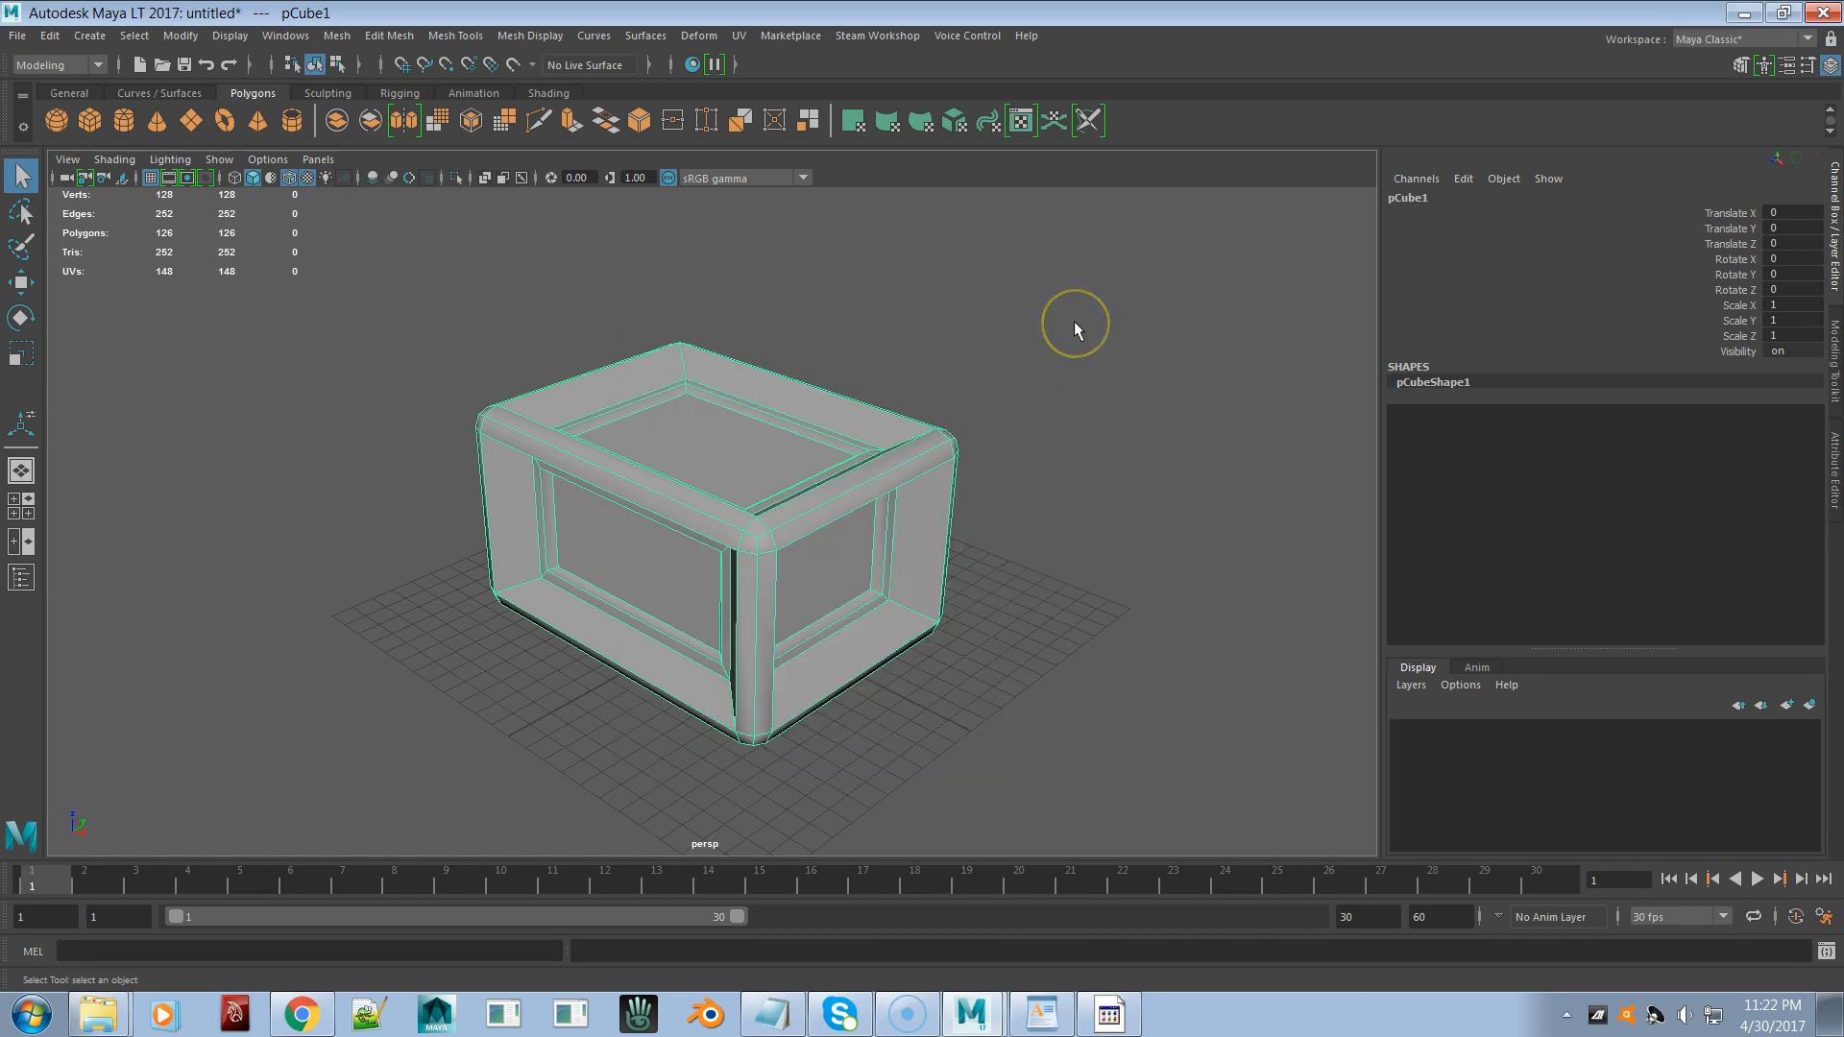
# - Open and close the Script Editor, and show and hide the Outliner
pyautogui.hotkey('ctrl', 'shift', 'e')
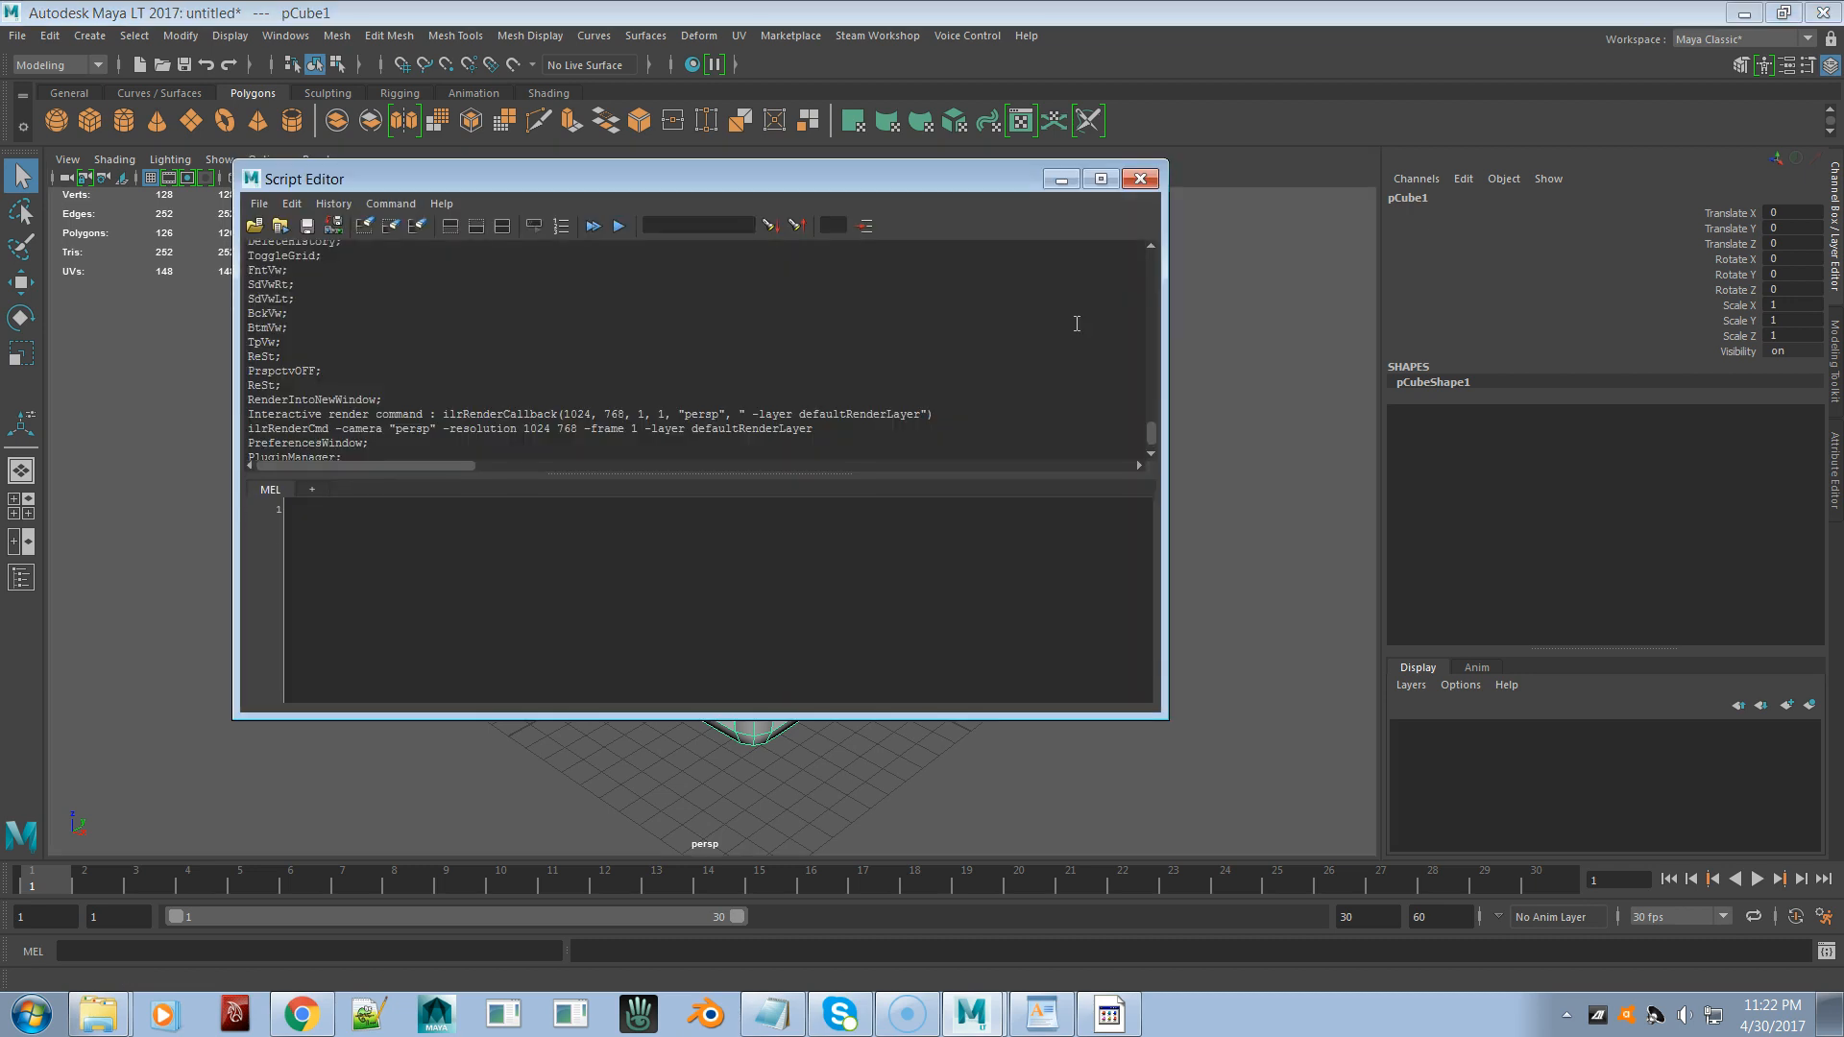
pyautogui.hotkey('alt', 'F4')
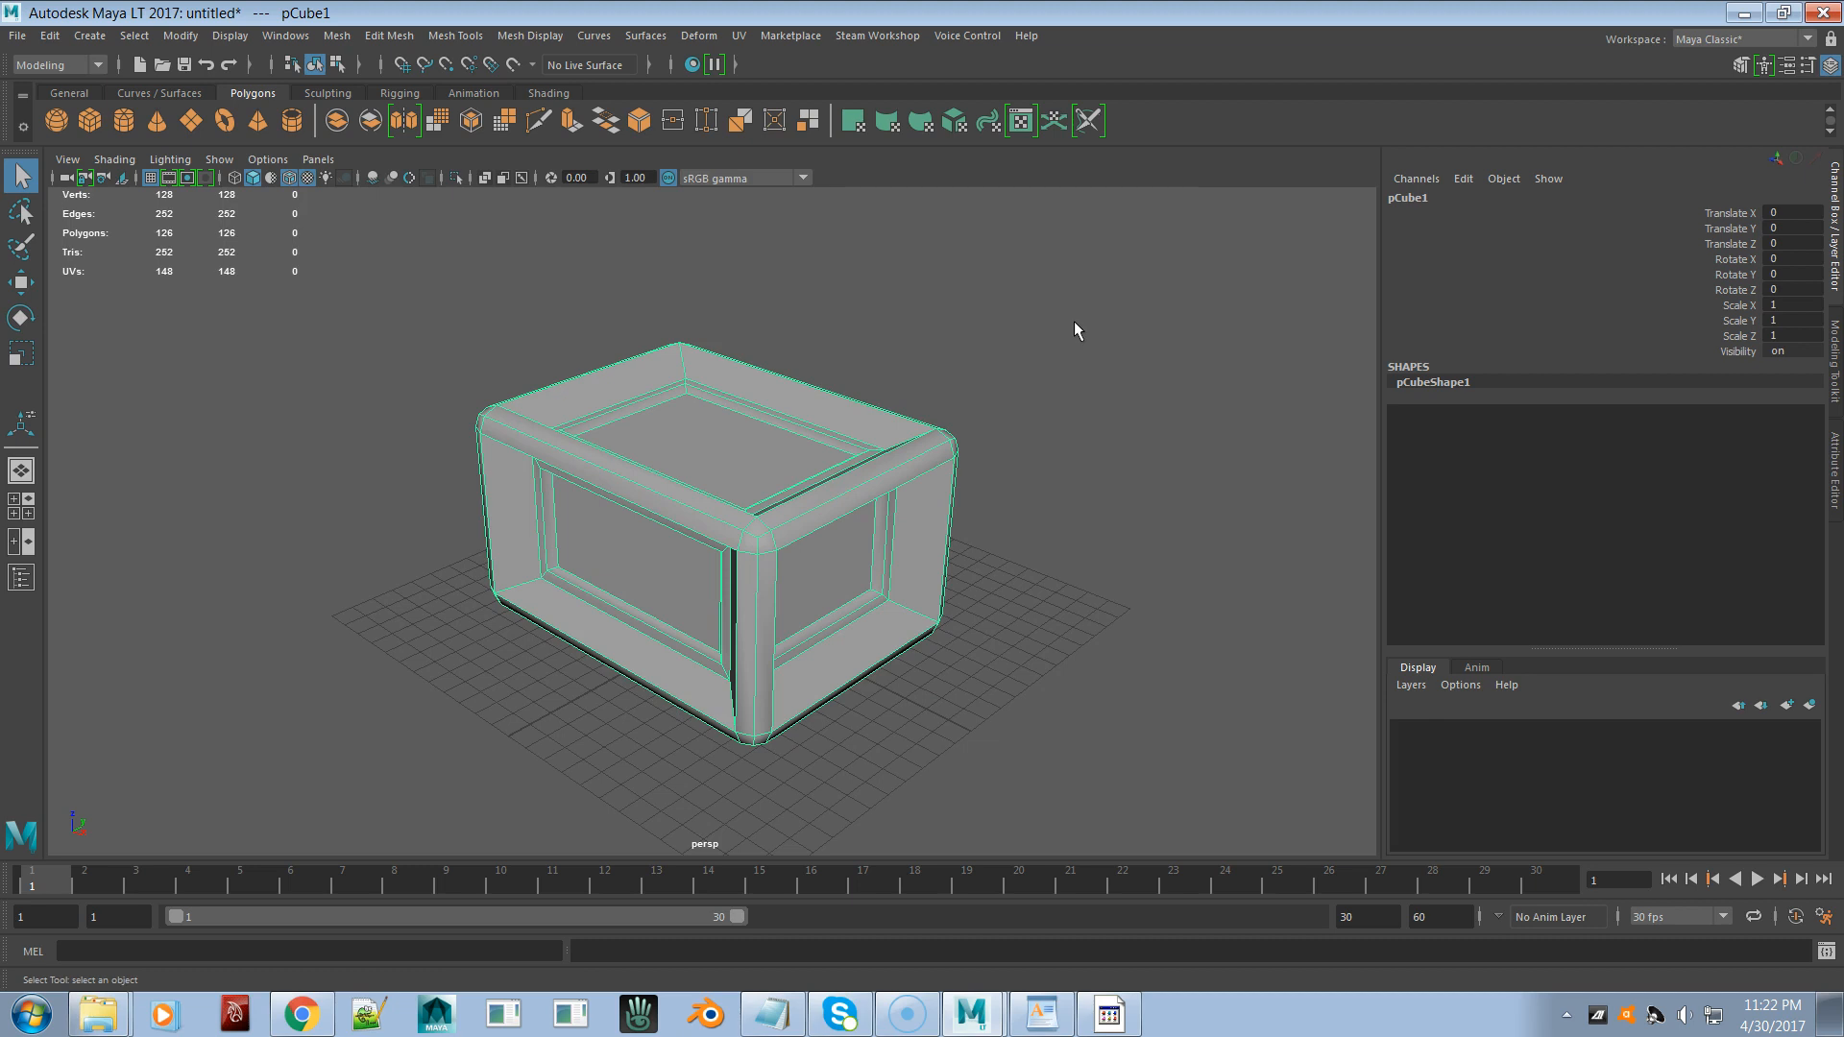
pyautogui.hotkey('shift', 'o')
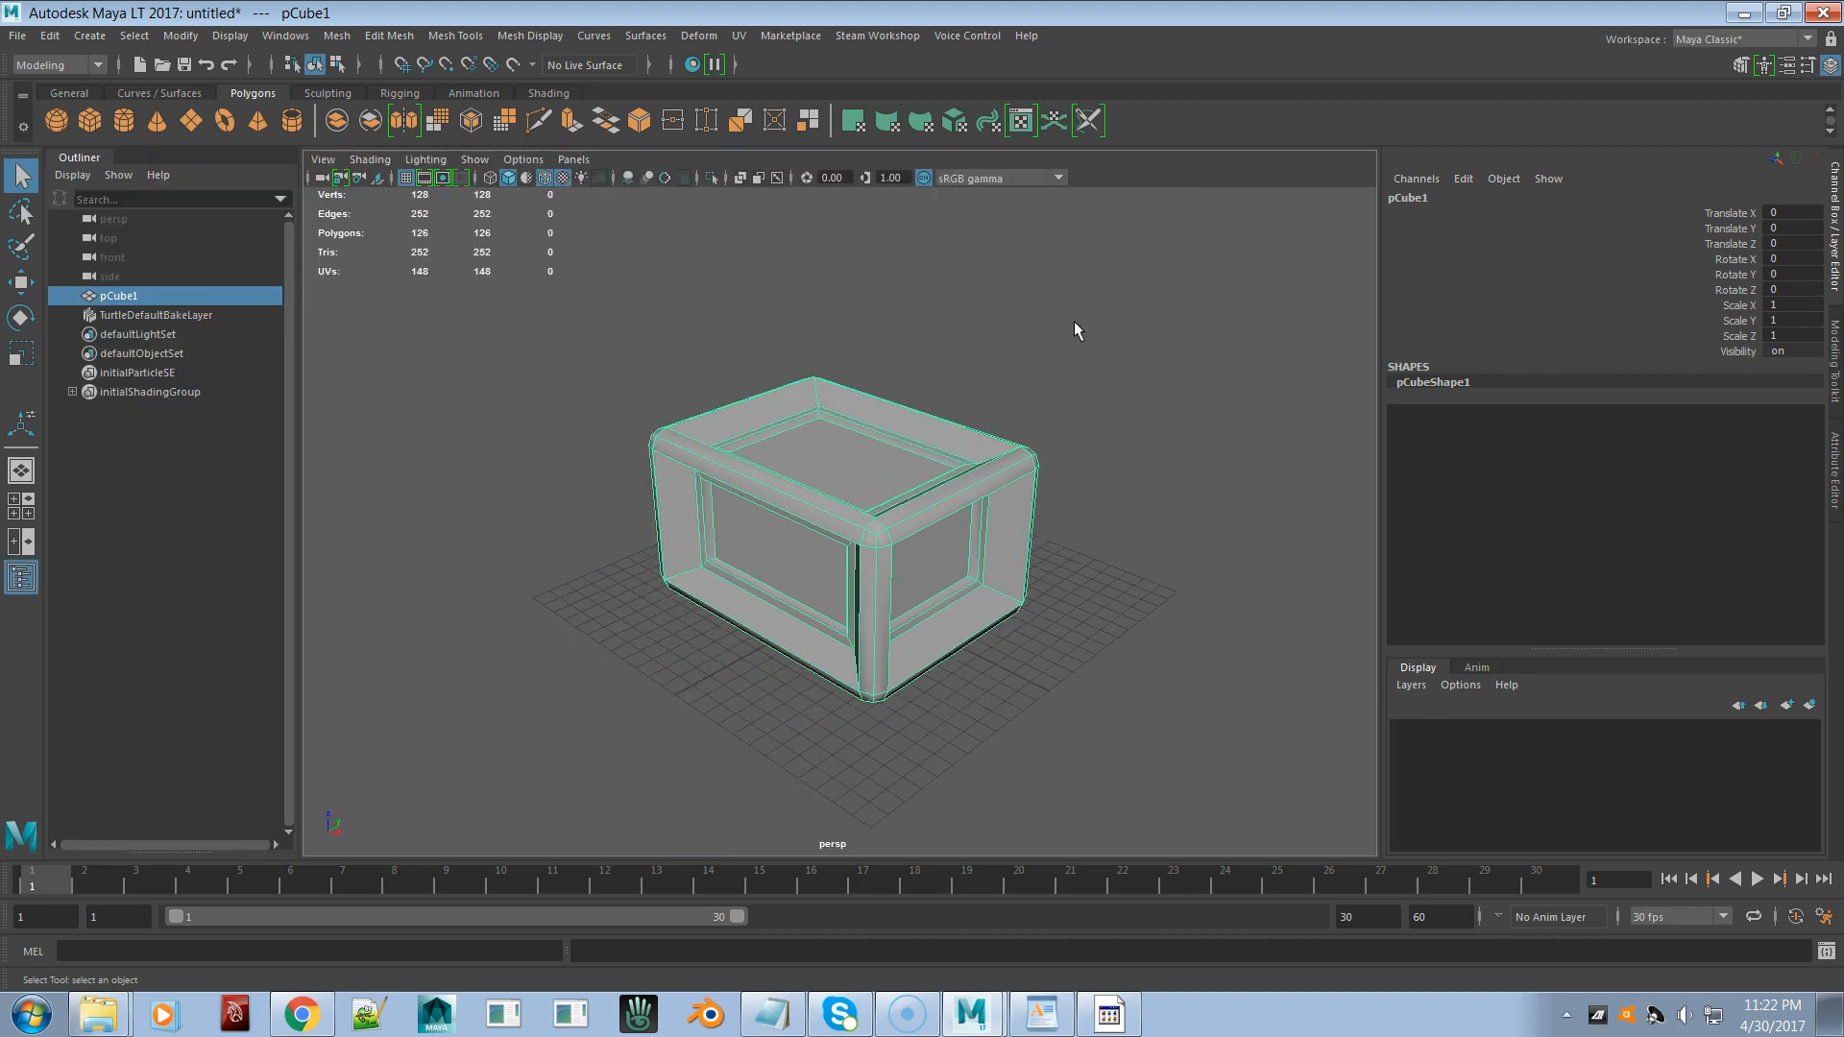
pyautogui.hotkey('shift', 'o')
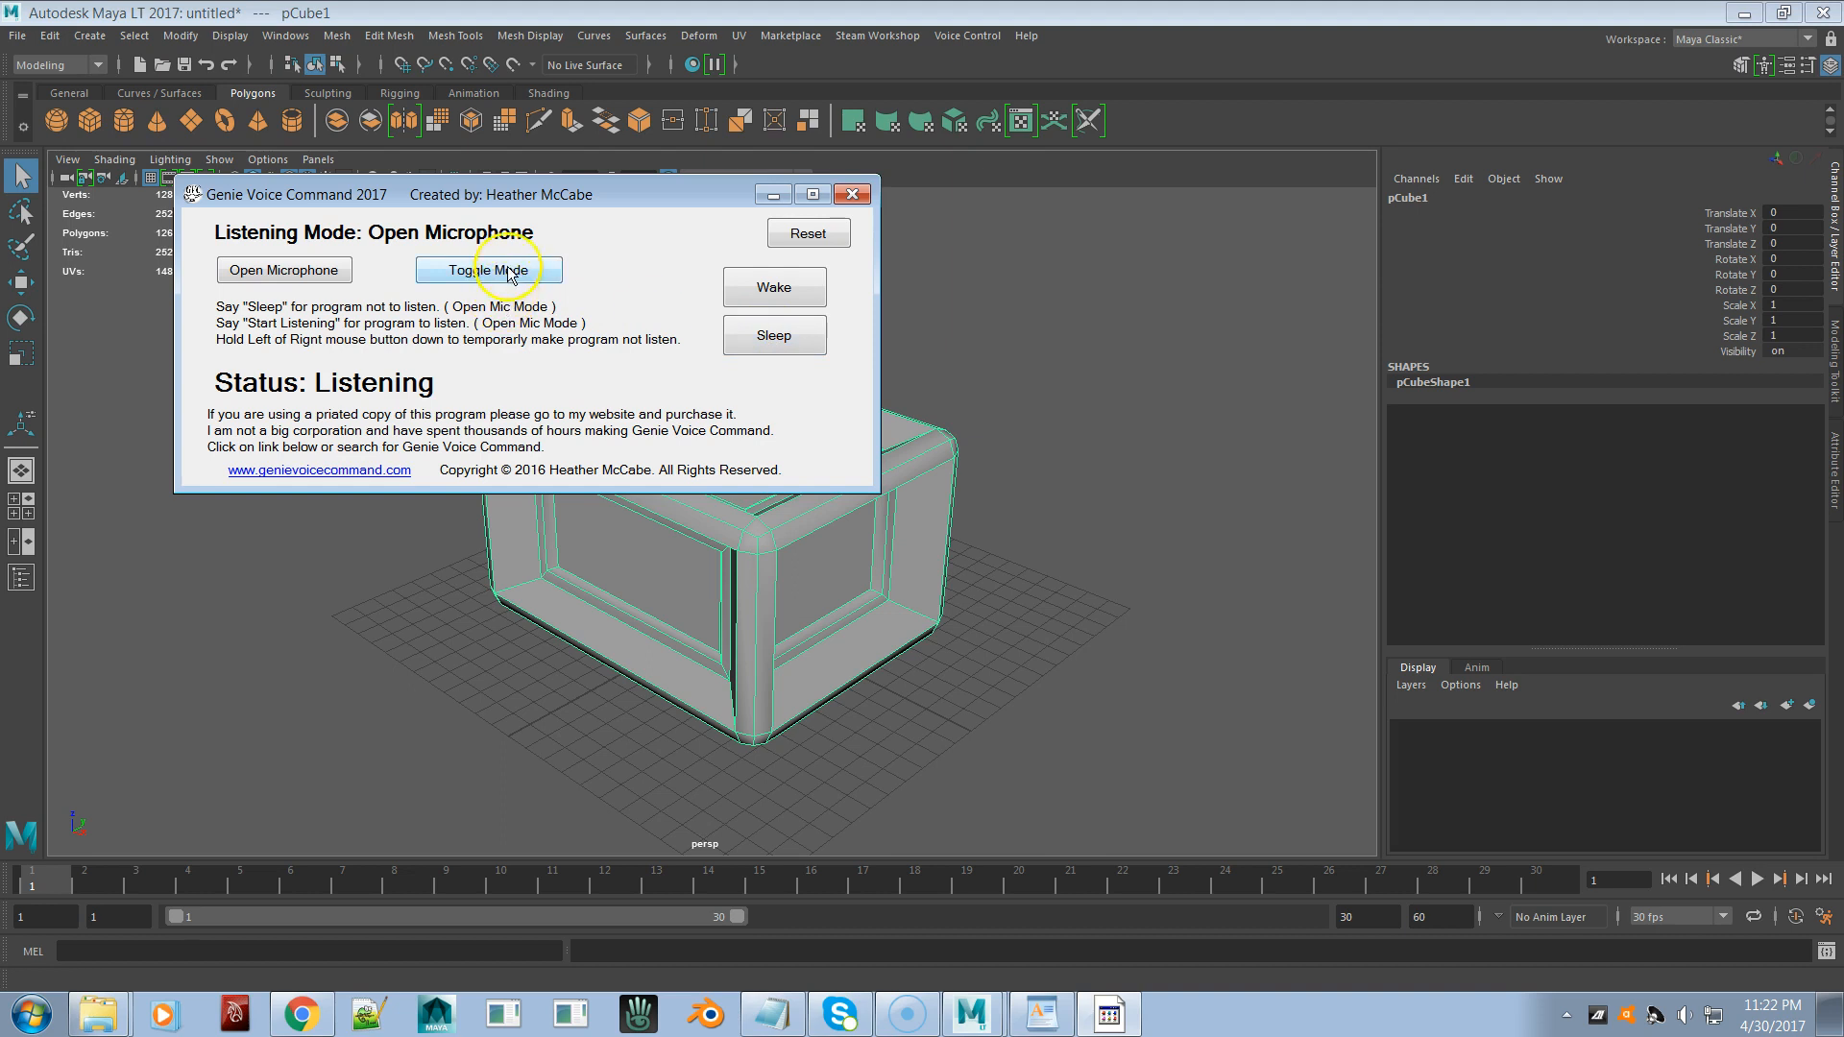
# - Switch Genie Voice Command's listening mode to Toggle Mode, and return to Maya with the cube deselected
pyautogui.click(510, 273)
pyautogui.click(1097, 393)
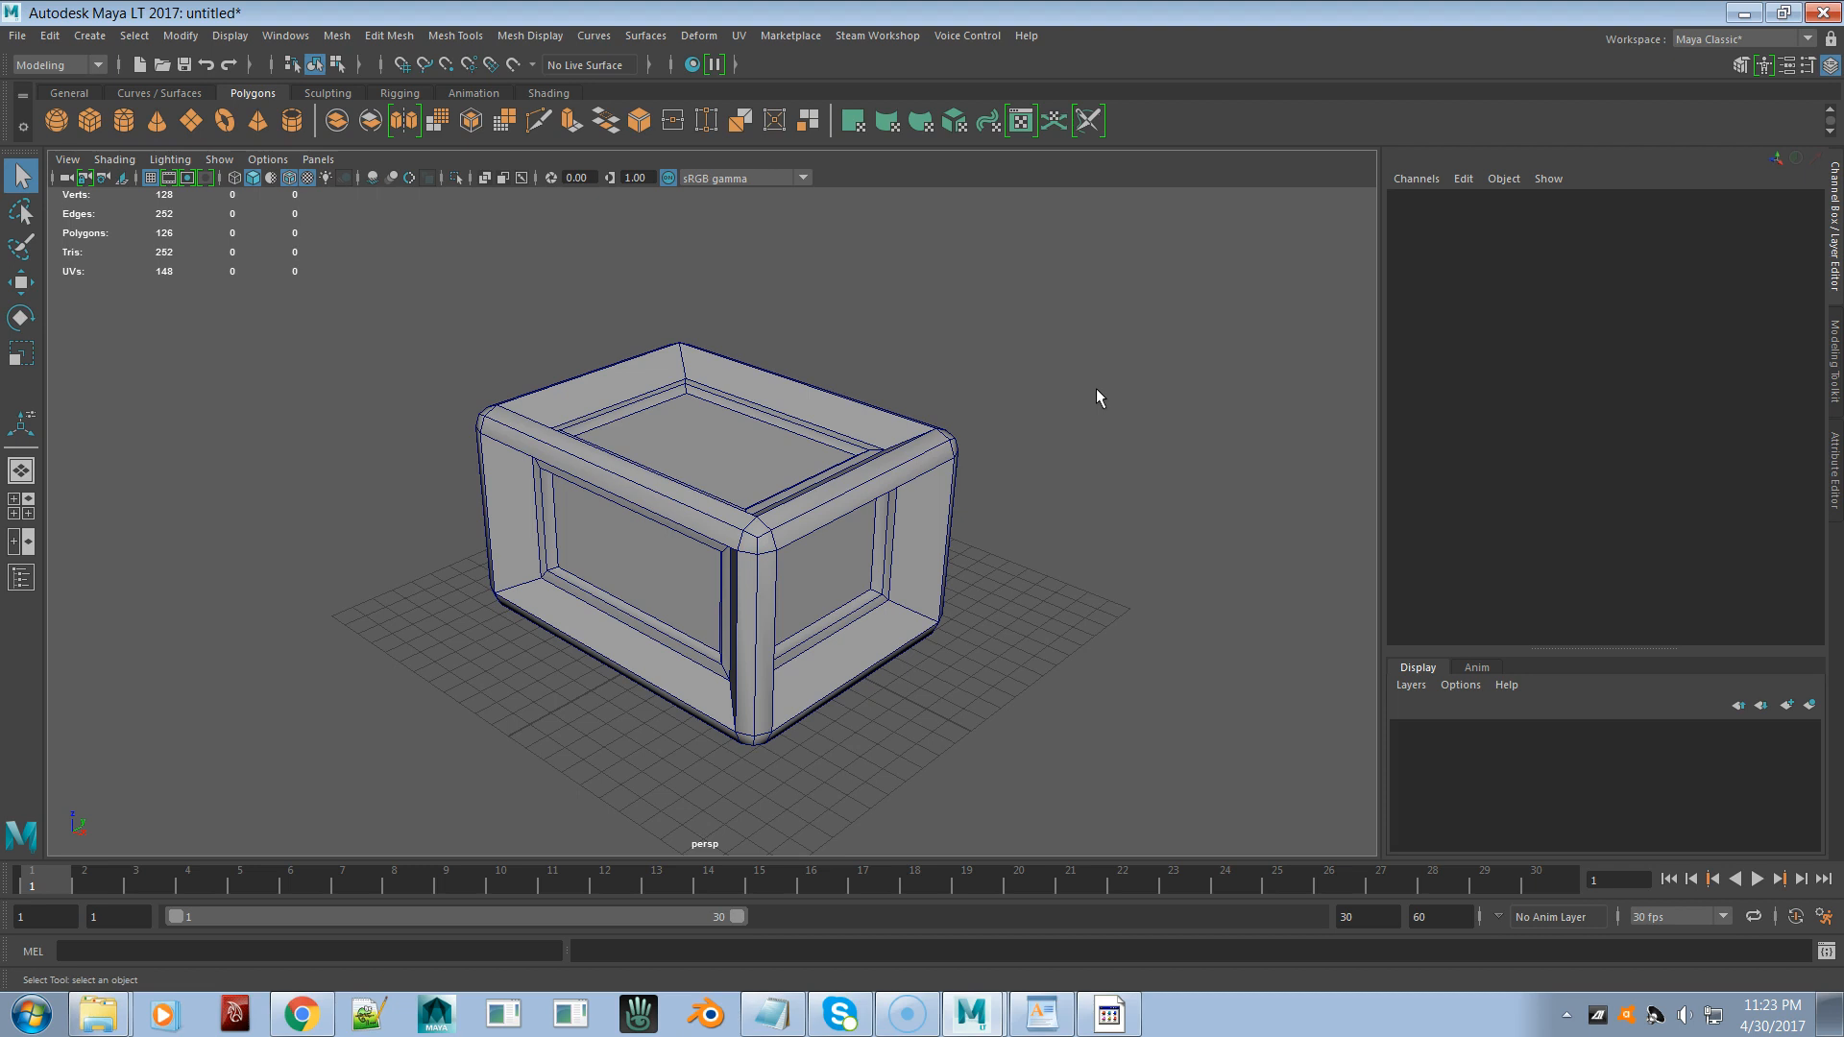
# - Set the perspective view to Smooth Shade All and detach the Shading options as a floating window beside the cube
pyautogui.keyDown('alt'); pyautogui.moveTo(774, 548); pyautogui.dragTo(875, 592); pyautogui.keyUp('alt')
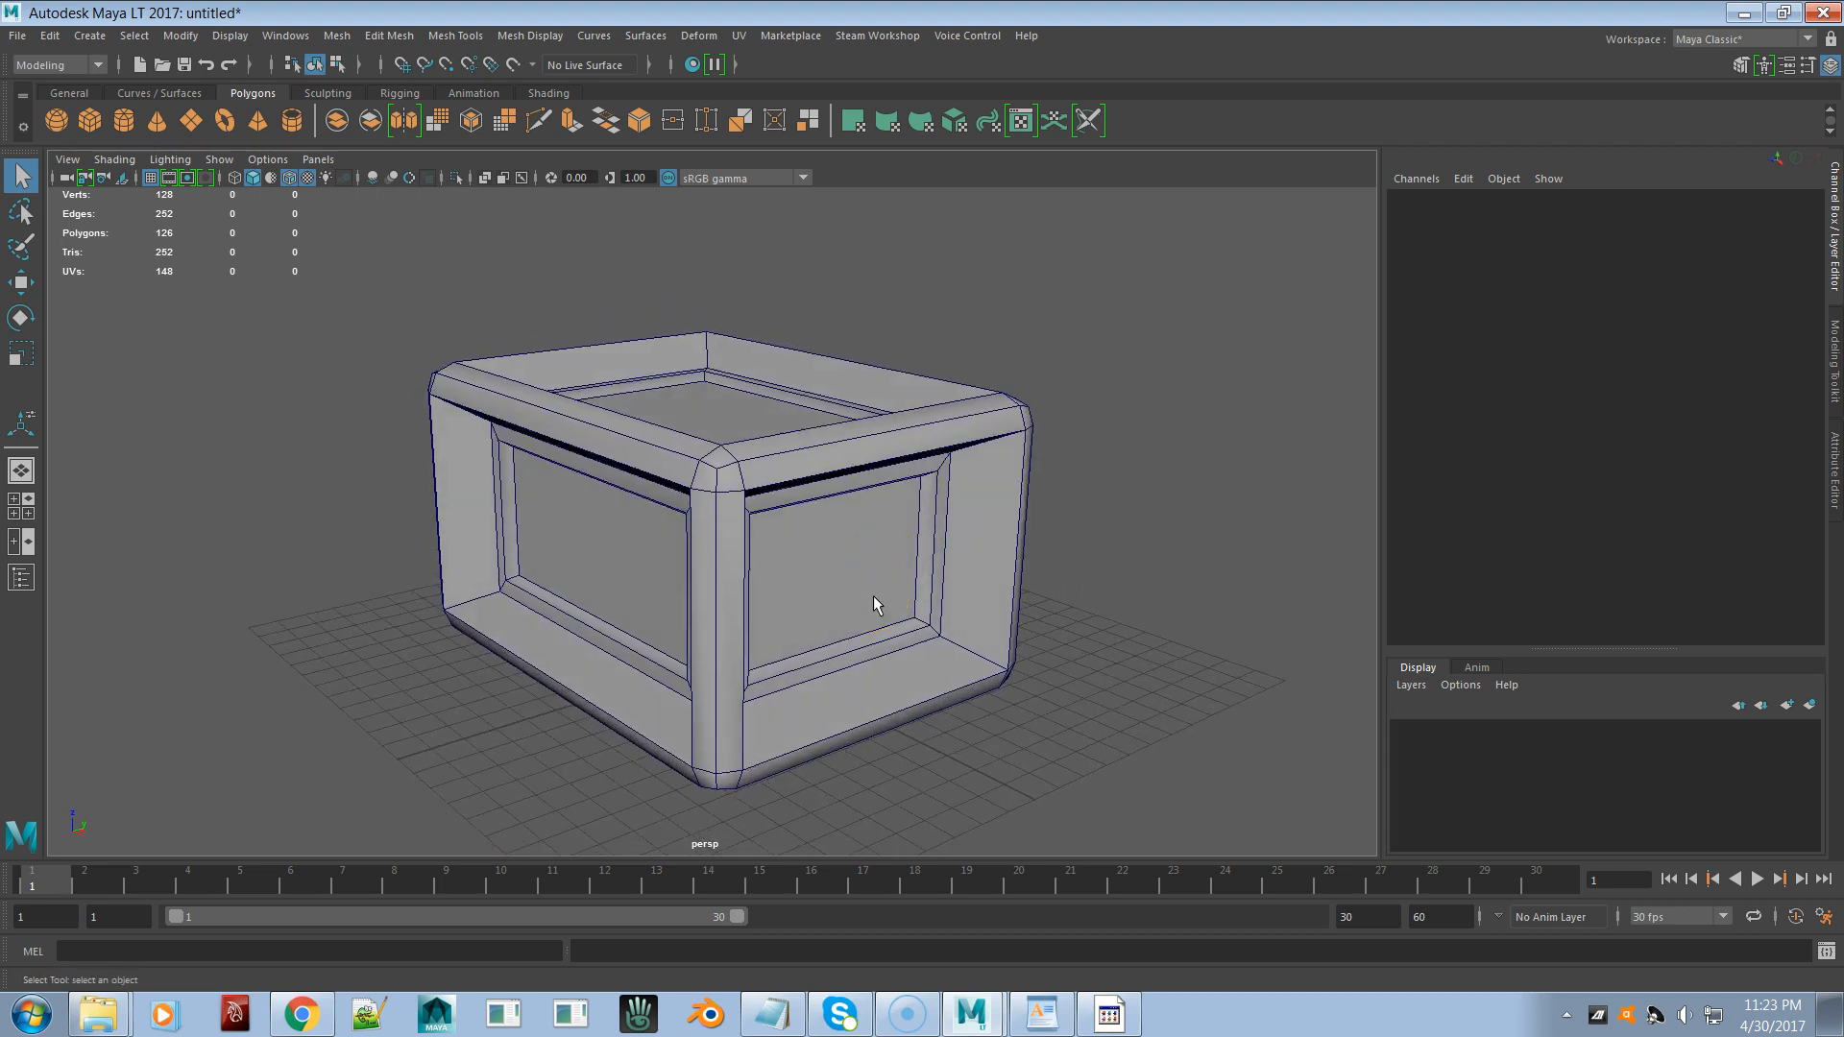
pyautogui.click(115, 158)
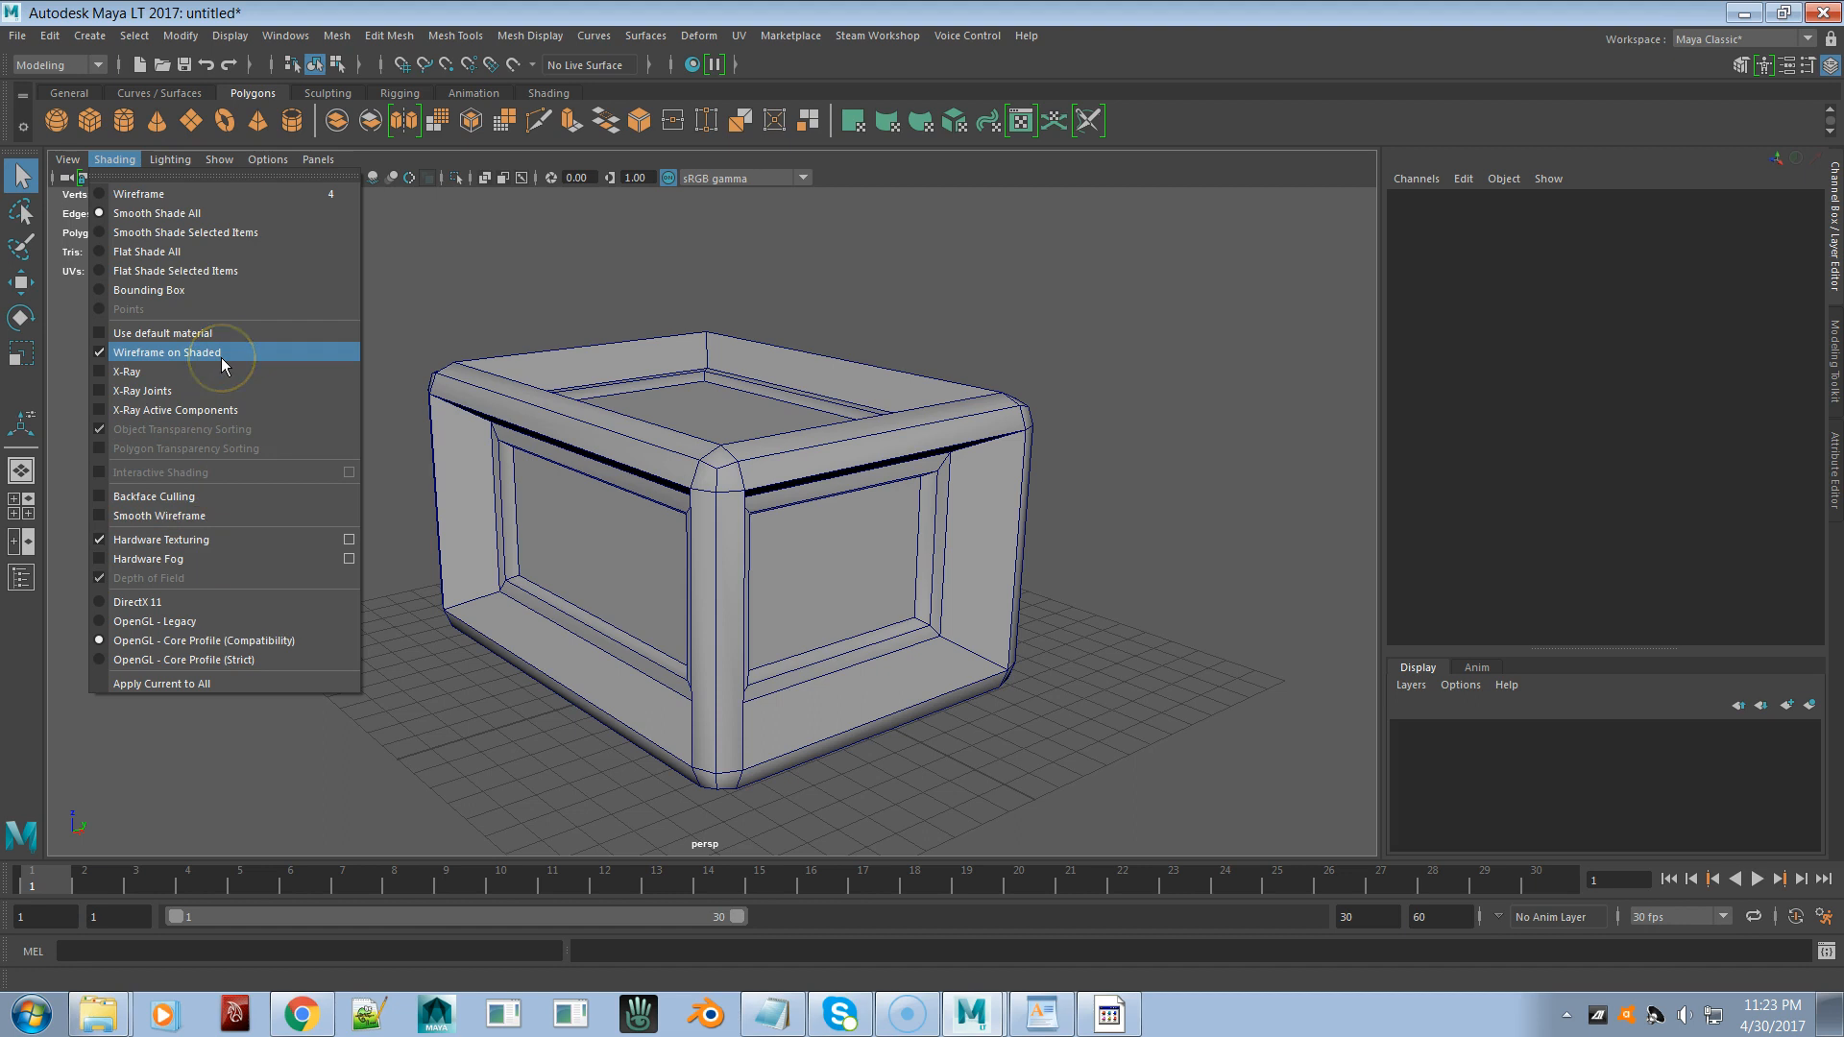
pyautogui.click(158, 216)
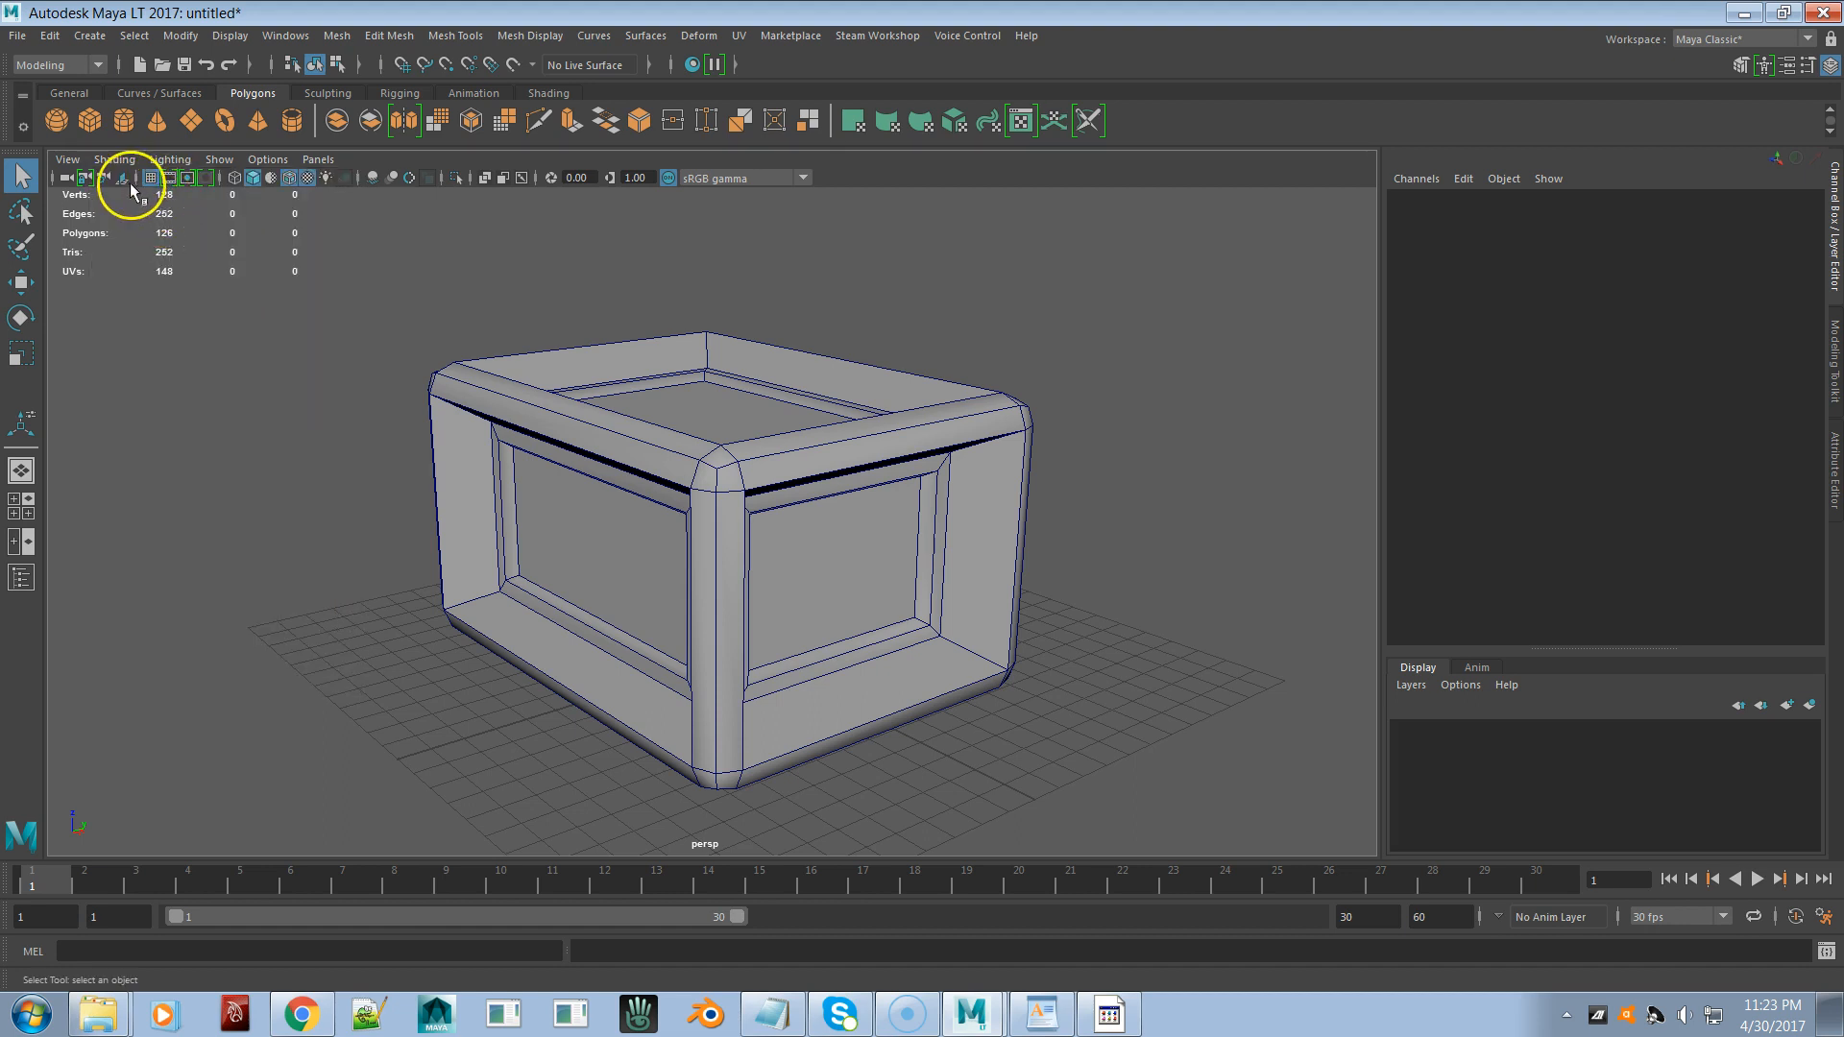
pyautogui.click(114, 160)
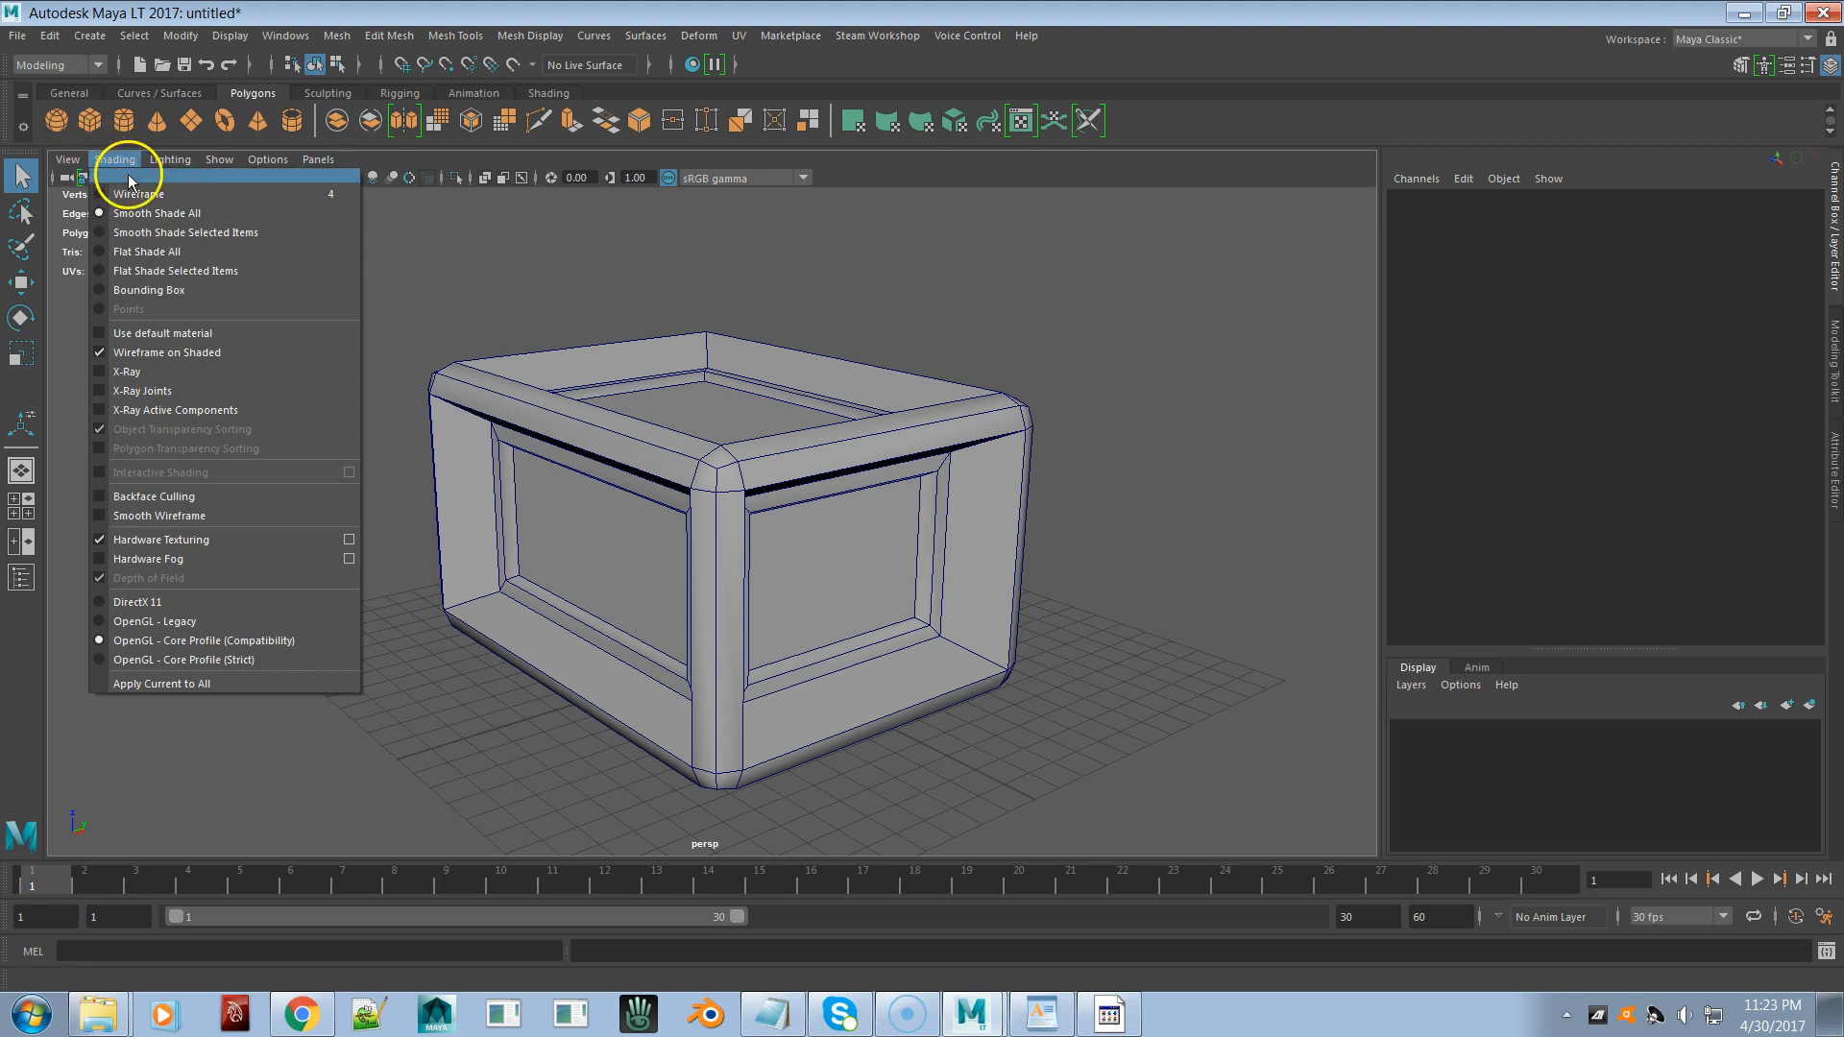
pyautogui.click(139, 177)
pyautogui.moveTo(144, 173); pyautogui.dragTo(152, 294)
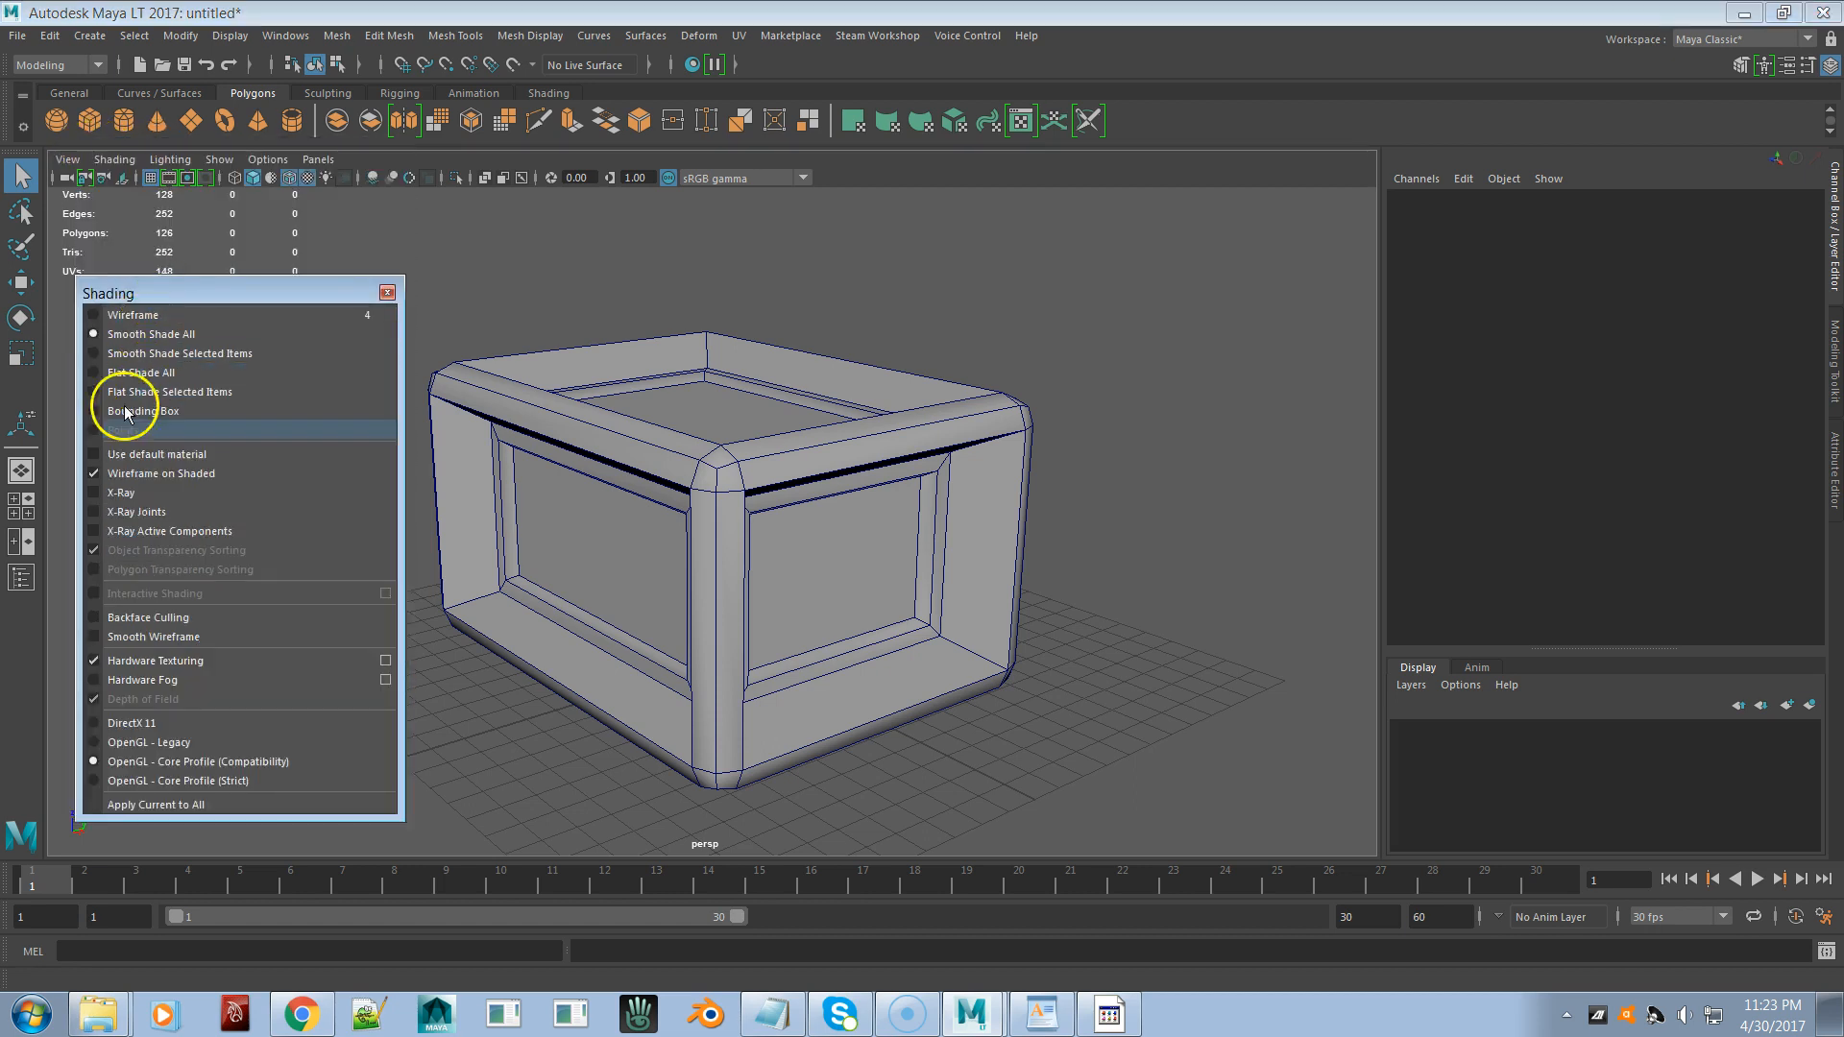
# - Toggle X-Ray shading on and off twice in the perspective view
pyautogui.click(94, 492)
pyautogui.click(94, 493)
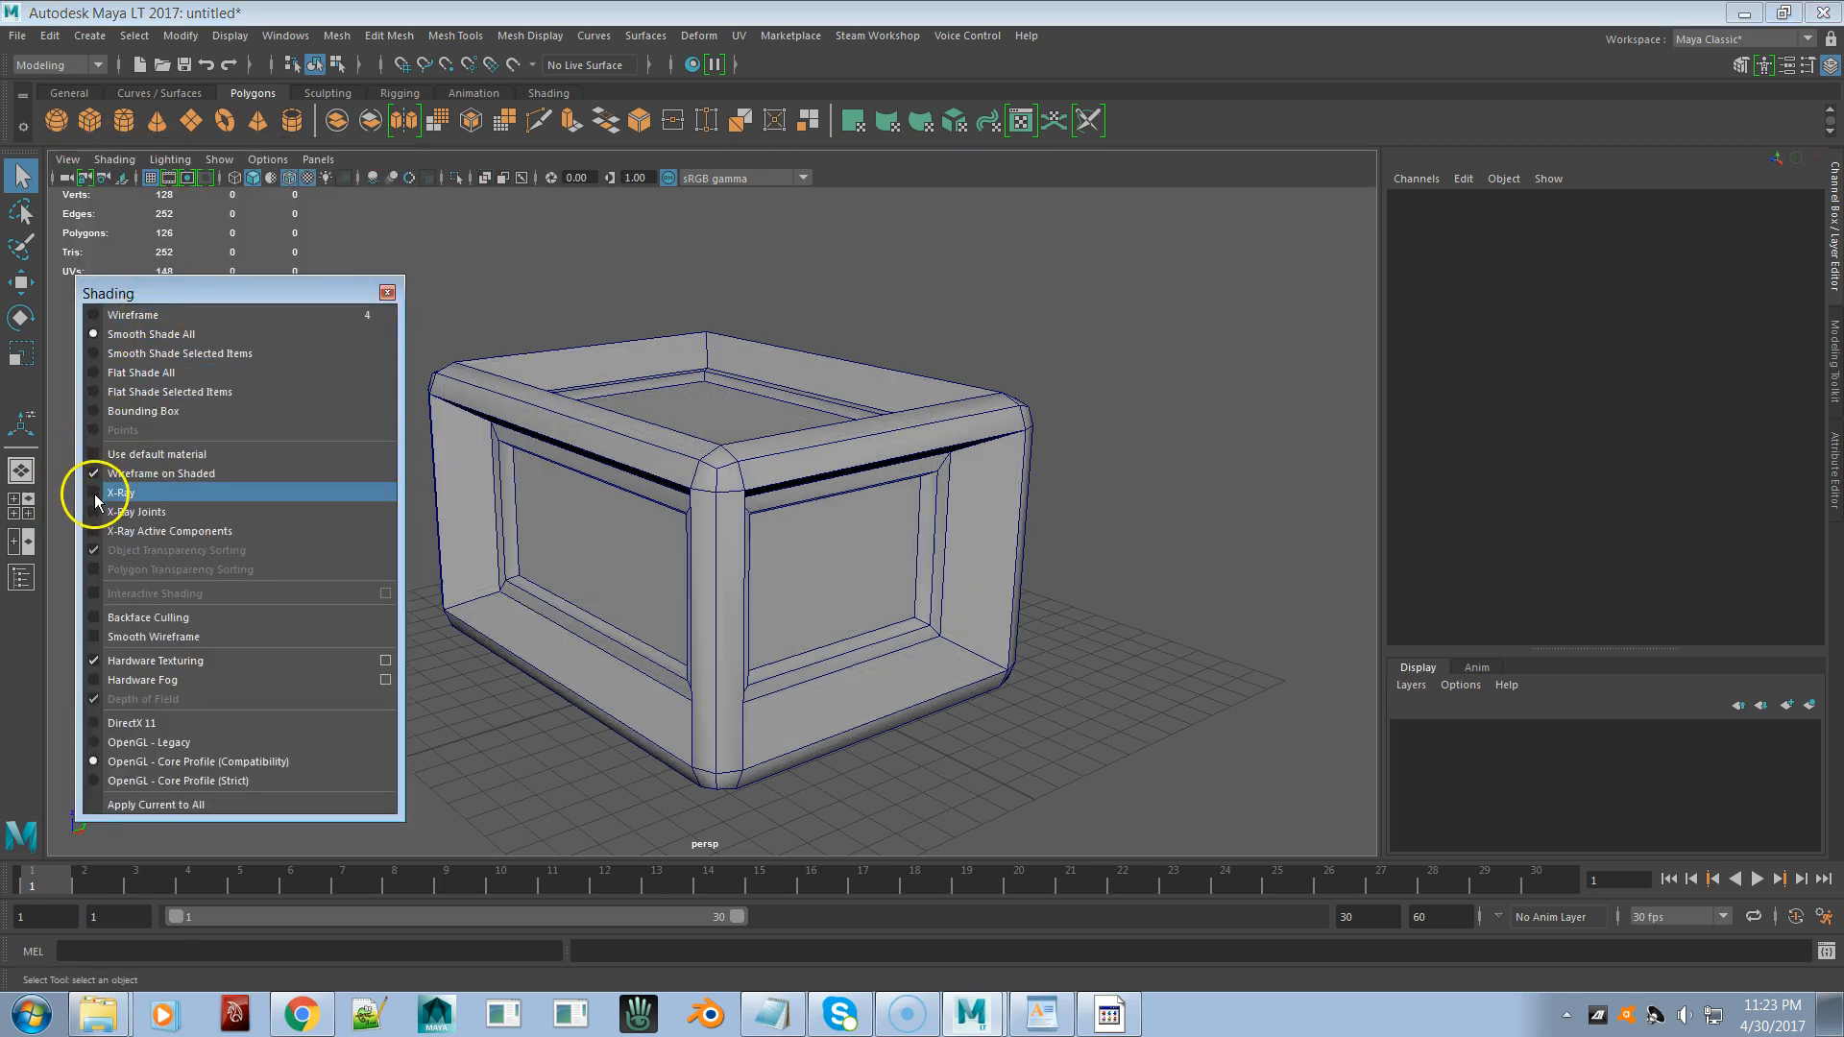
pyautogui.click(94, 493)
pyautogui.click(94, 493)
# - Switch the perspective view between wireframe and smooth shaded display, and close the floating Shading window
pyautogui.press('4')
pyautogui.press('5')
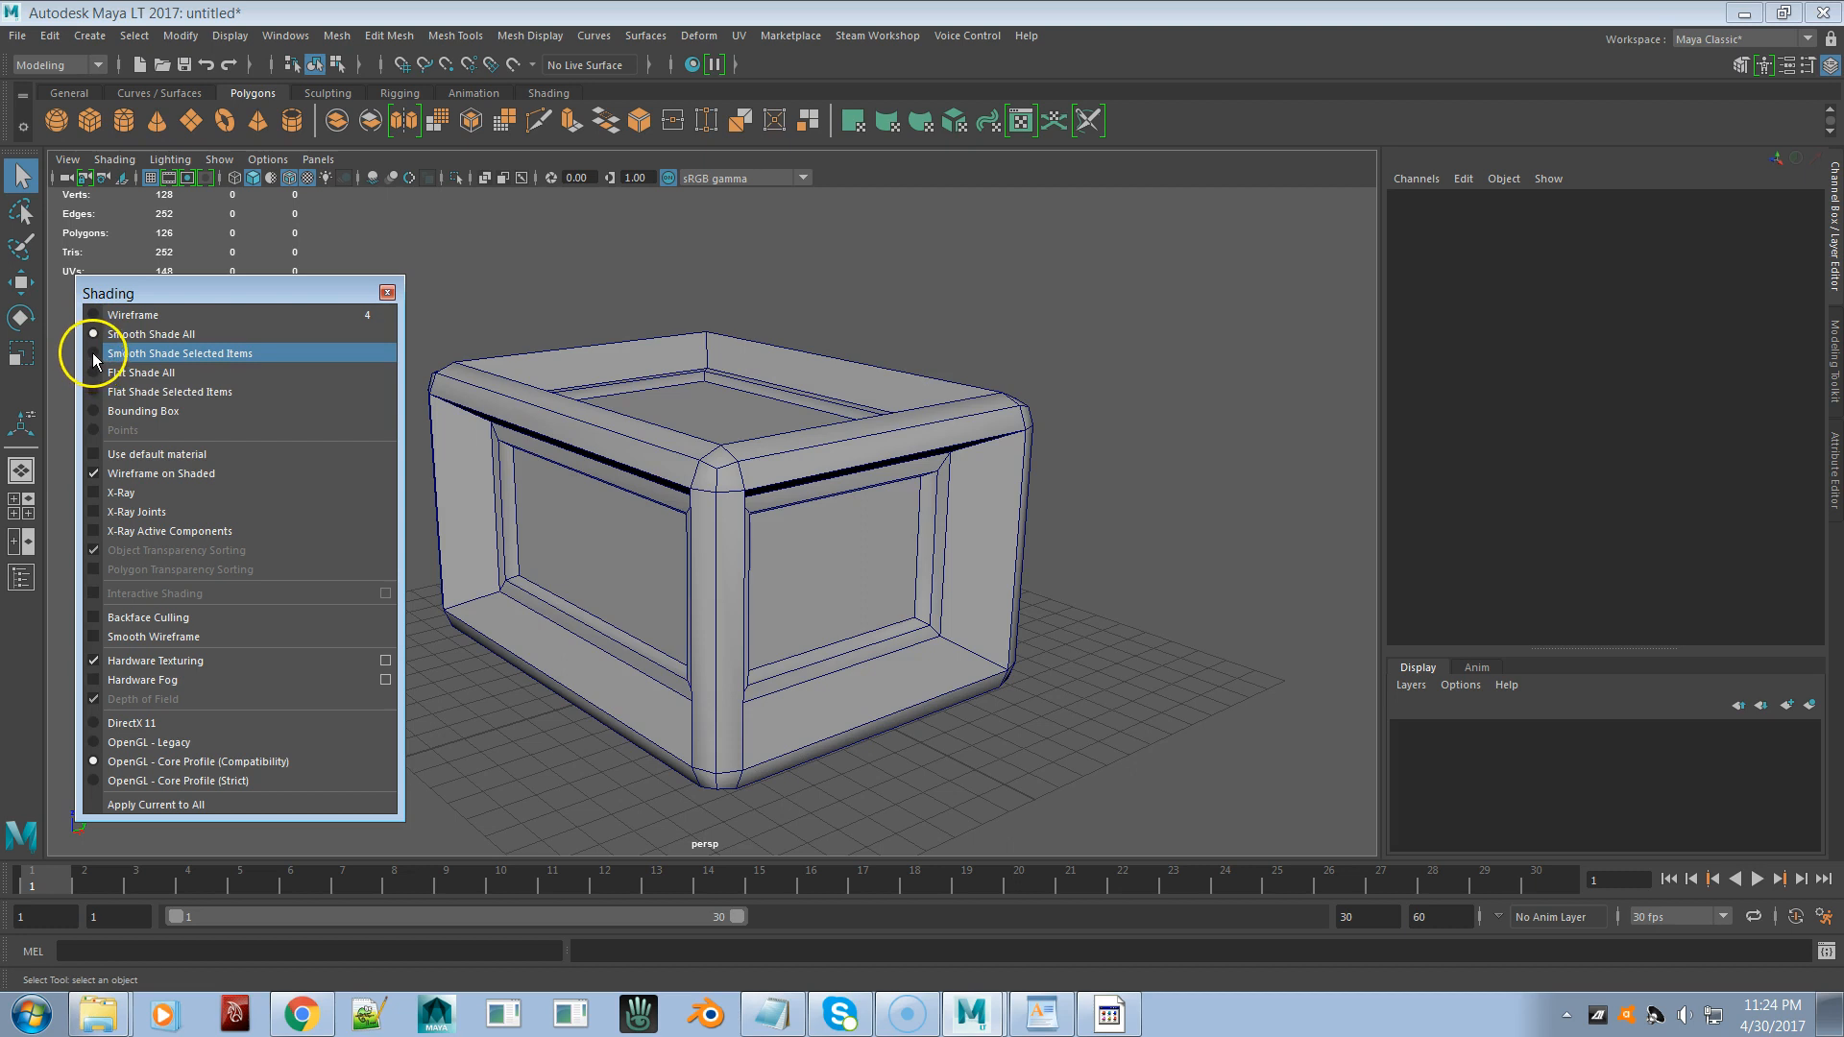
pyautogui.press('4')
pyautogui.click(95, 334)
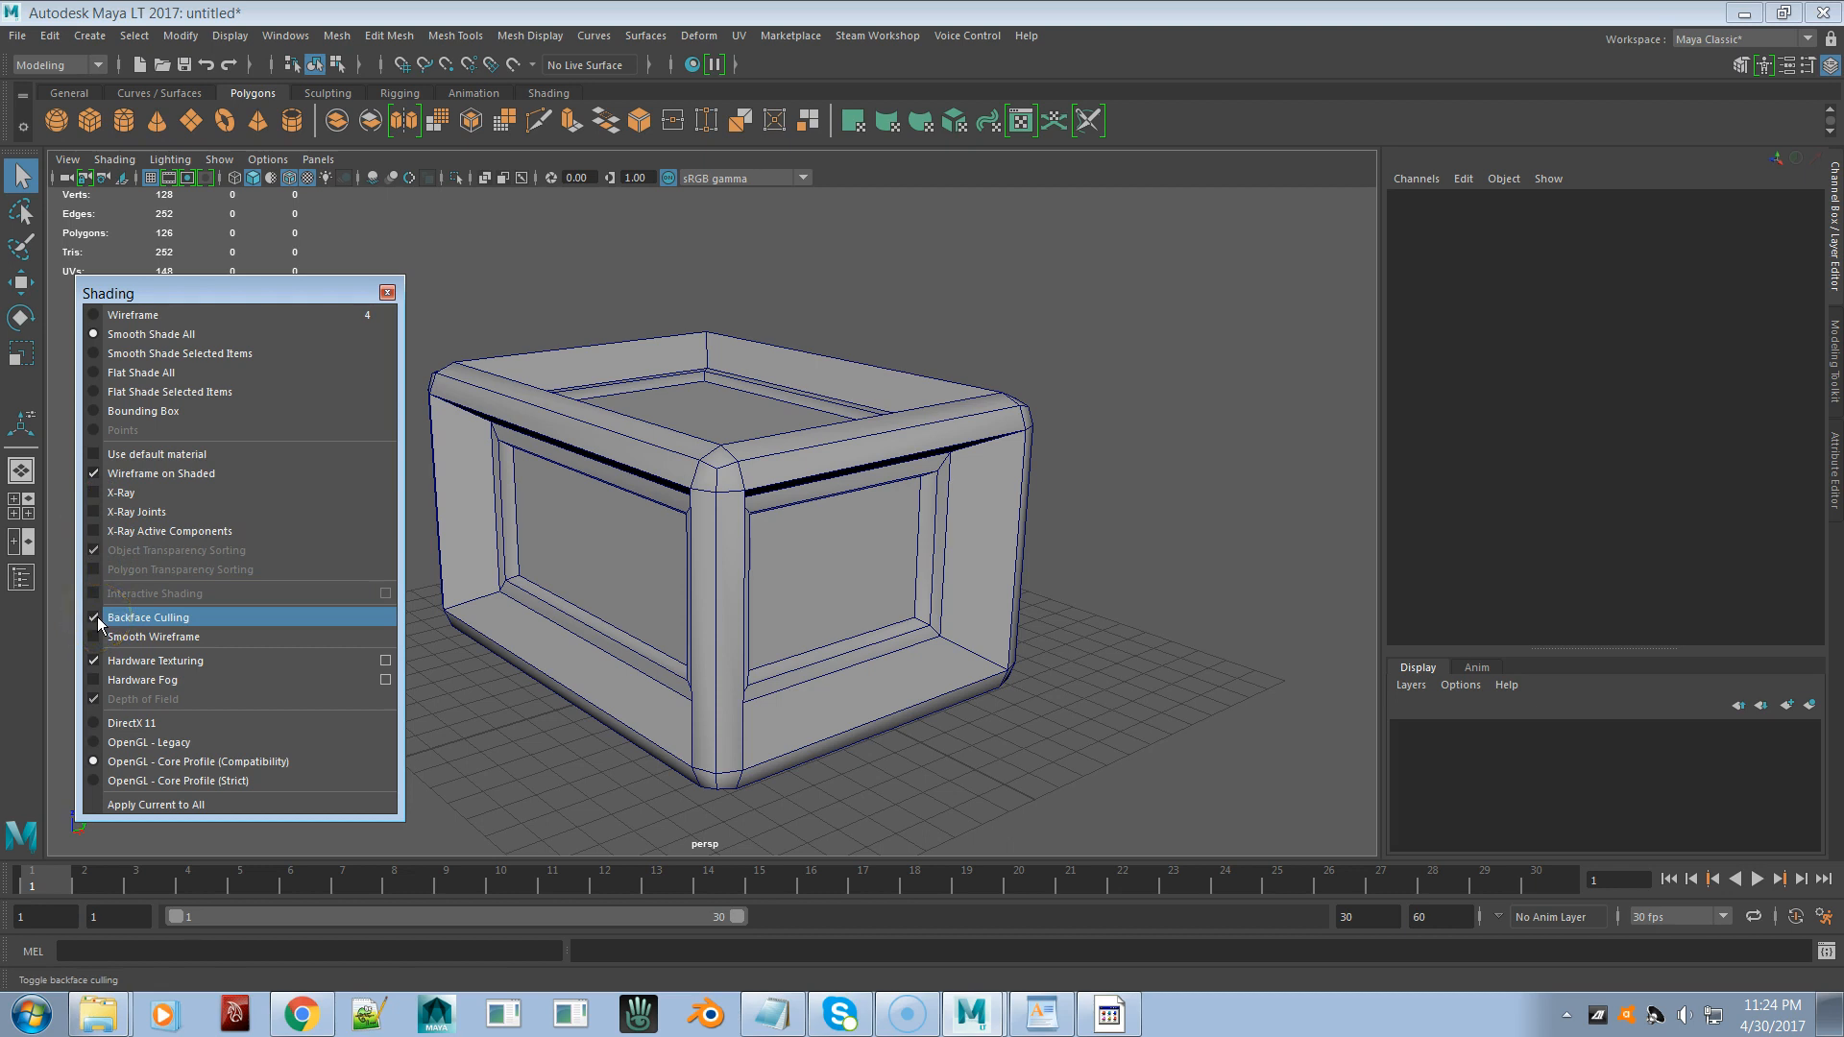
pyautogui.click(169, 592)
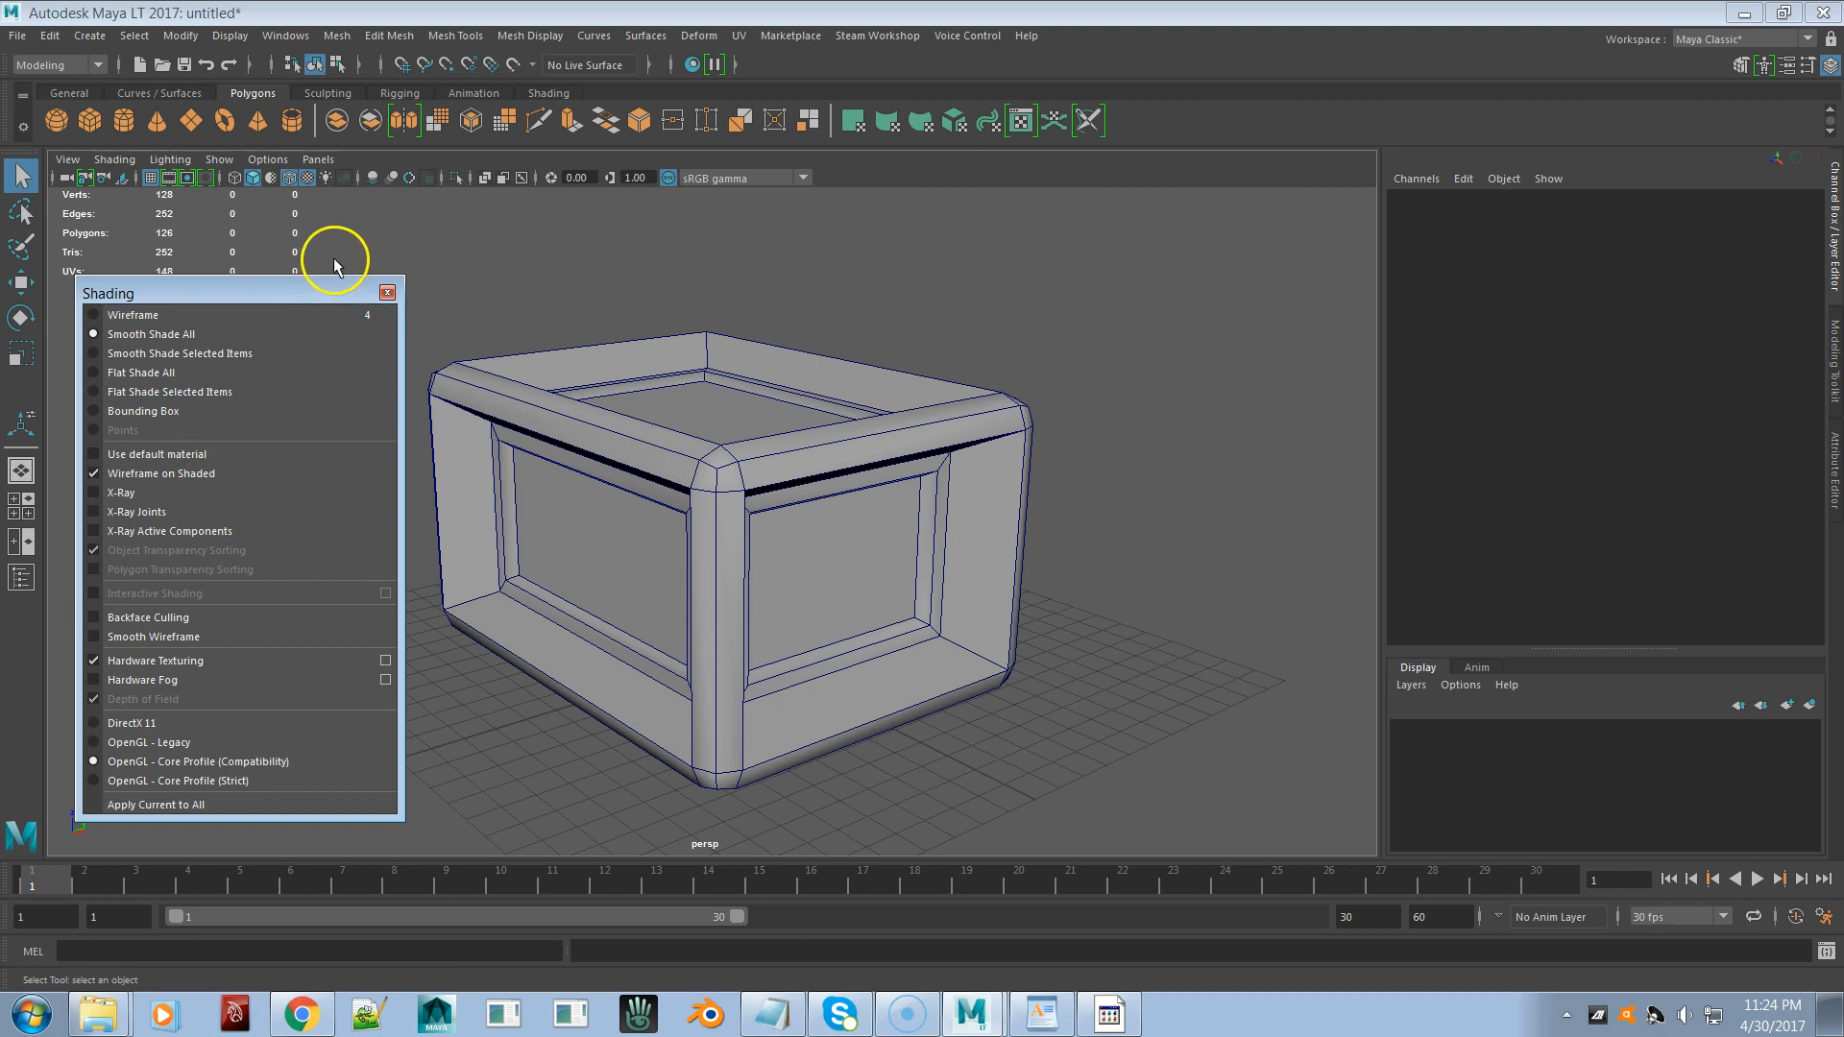
pyautogui.click(387, 293)
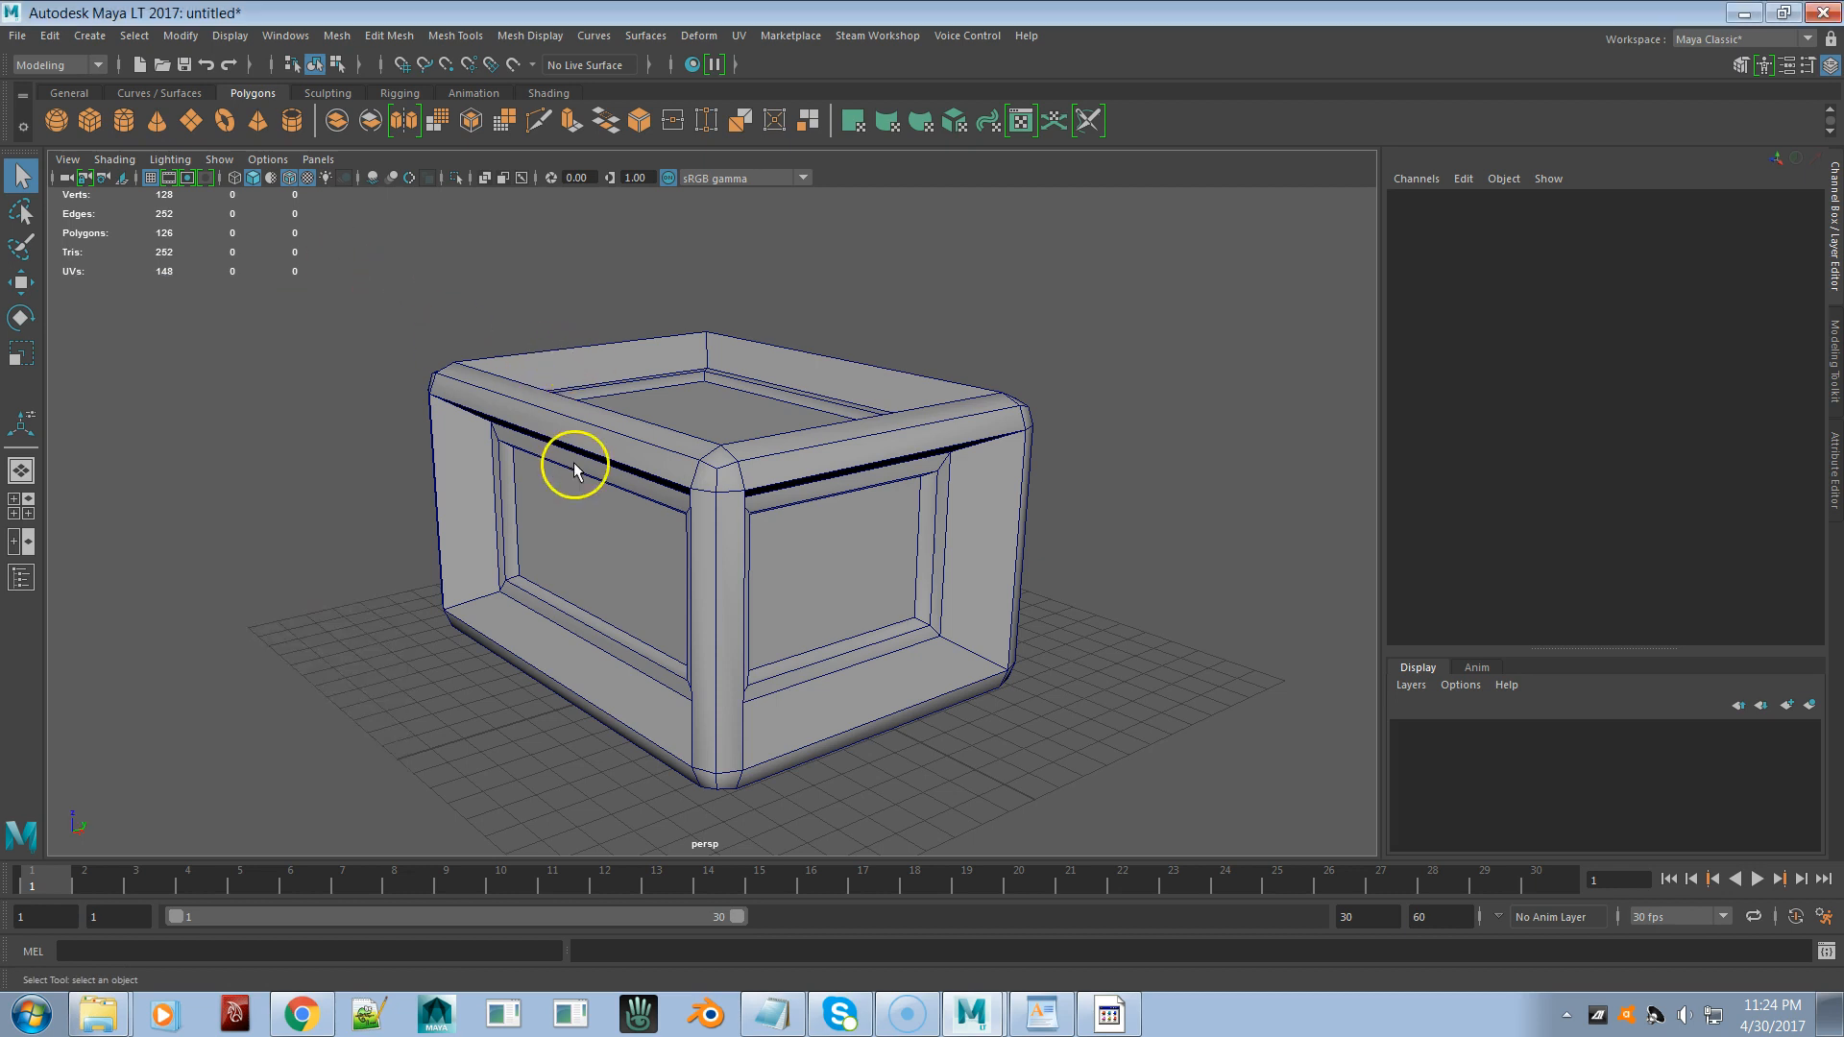
# - Select the bevelled cube, and open the Save Scene As dialog and close it without saving
pyautogui.click(772, 530)
pyautogui.keyDown('alt'); pyautogui.moveTo(753, 538); pyautogui.dragTo(848, 504, button='right'); pyautogui.keyUp('alt')
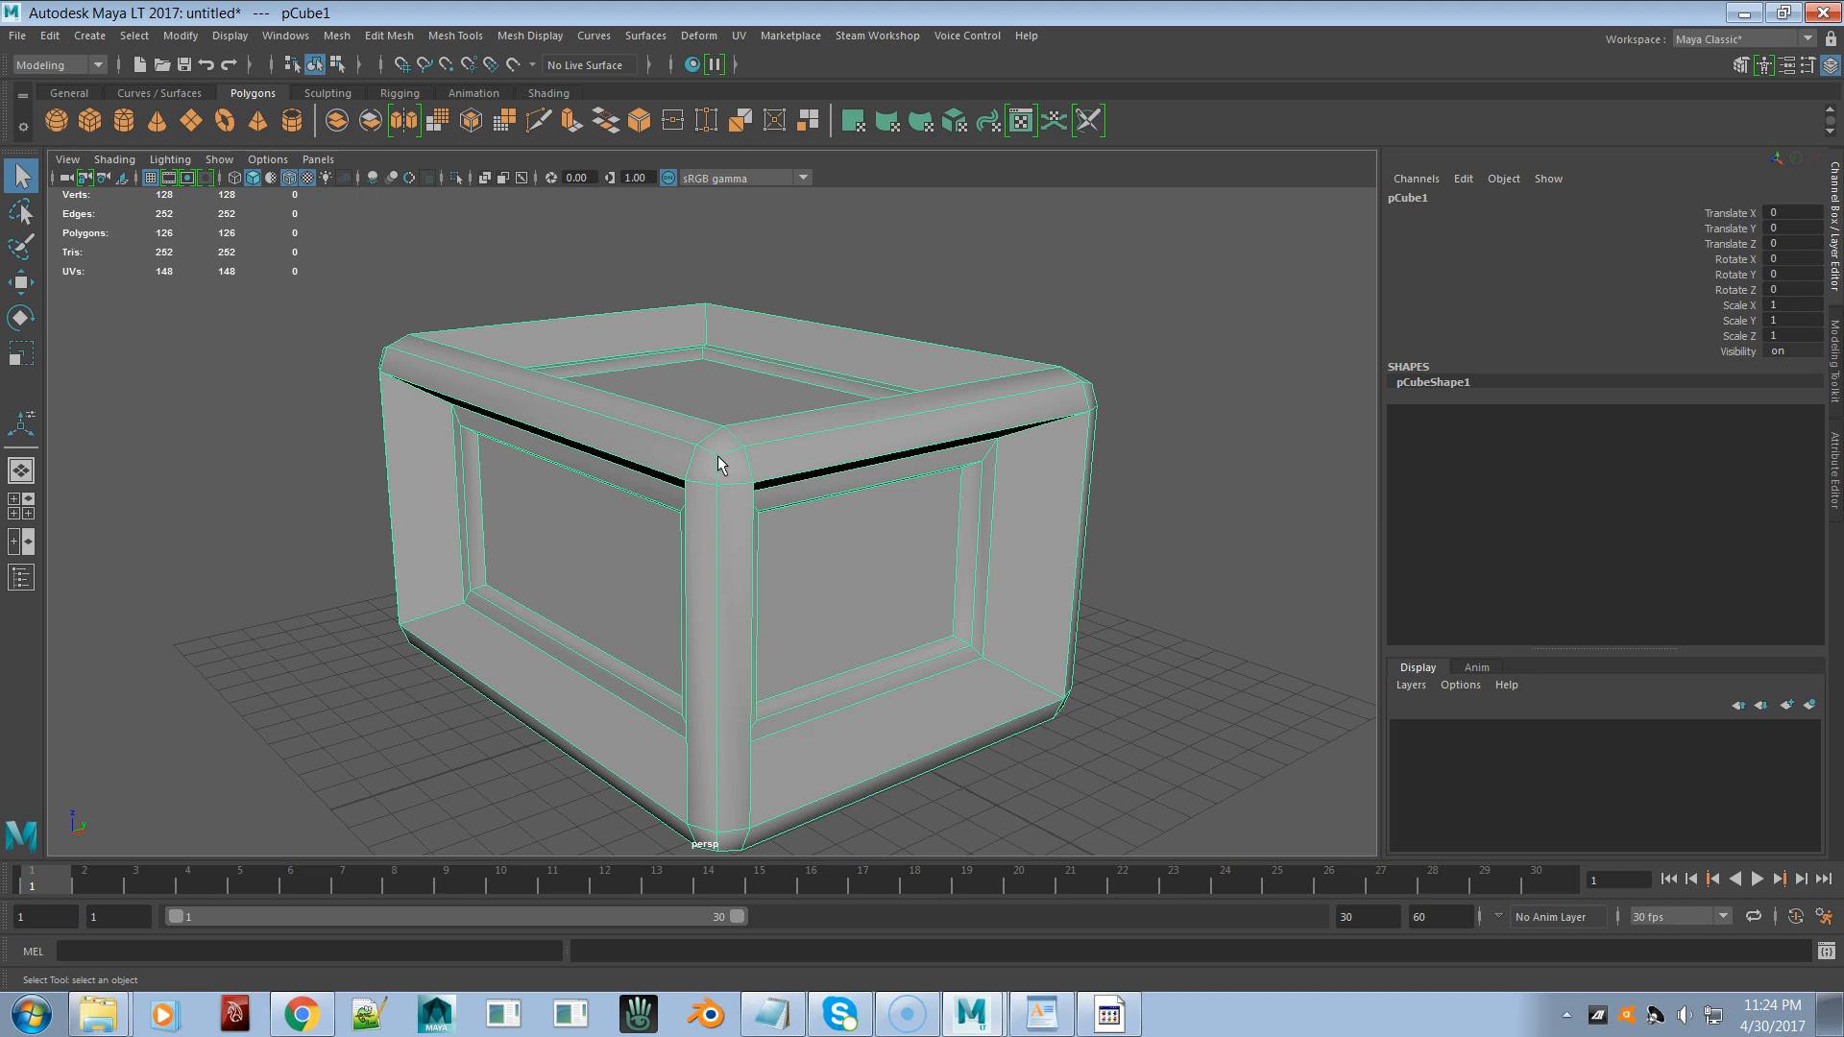
pyautogui.click(750, 524)
pyautogui.click(21, 36)
pyautogui.click(81, 134)
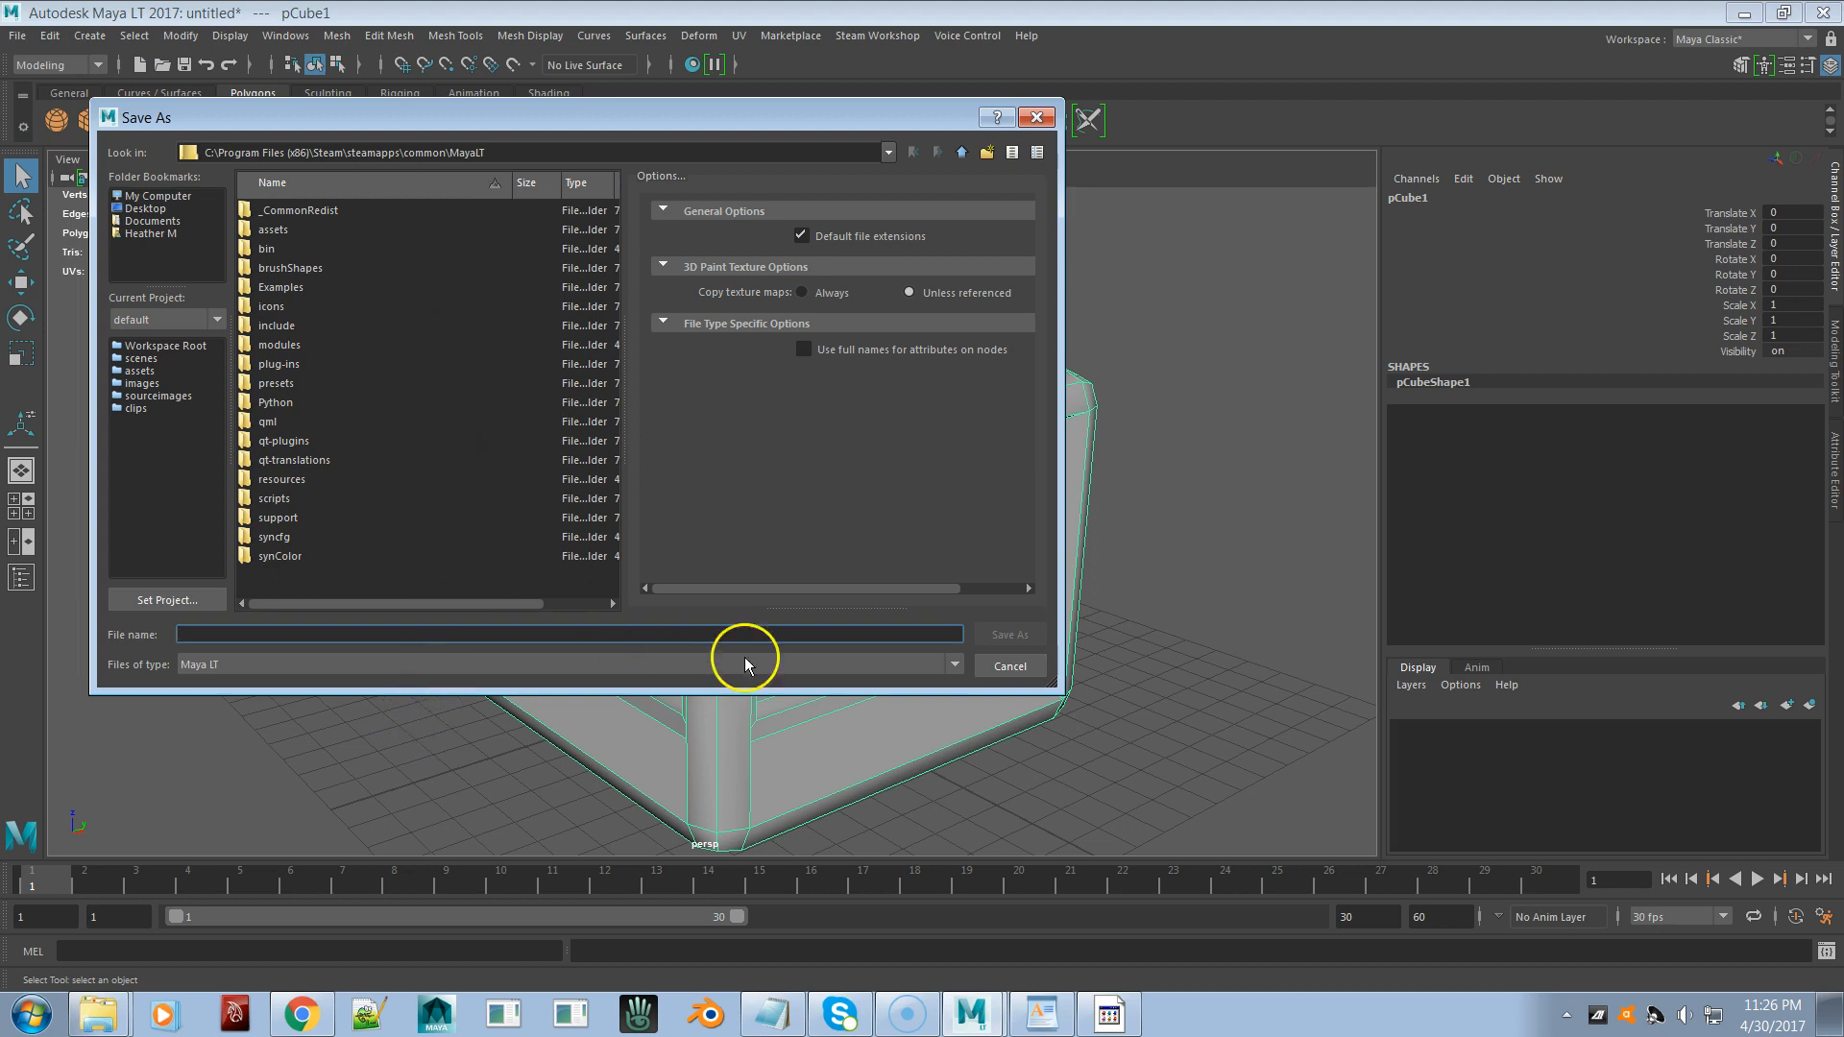
pyautogui.click(1033, 118)
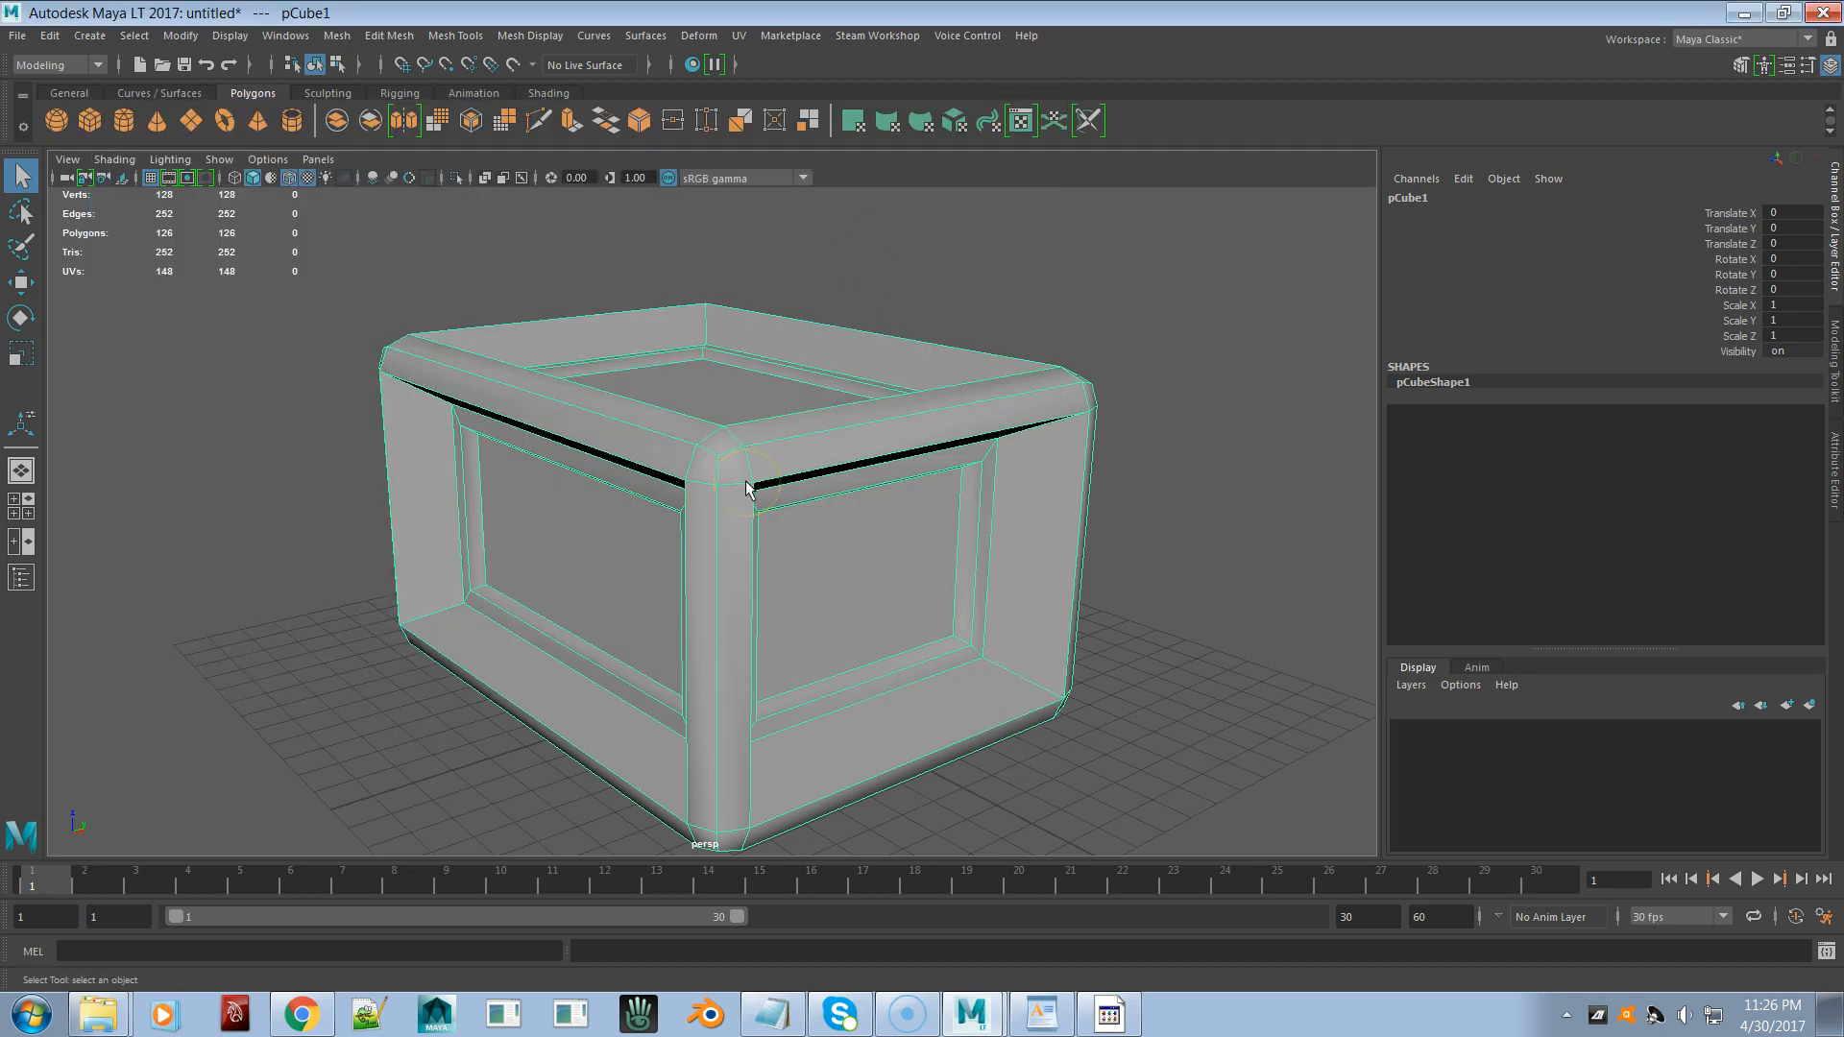
# - Try Scale X values of 3, 2 and 0.5 on the cube, and restore Scale X to 1
pyautogui.click(708, 495)
pyautogui.doubleClick(1779, 305)
pyautogui.write('3')
pyautogui.press('Return')
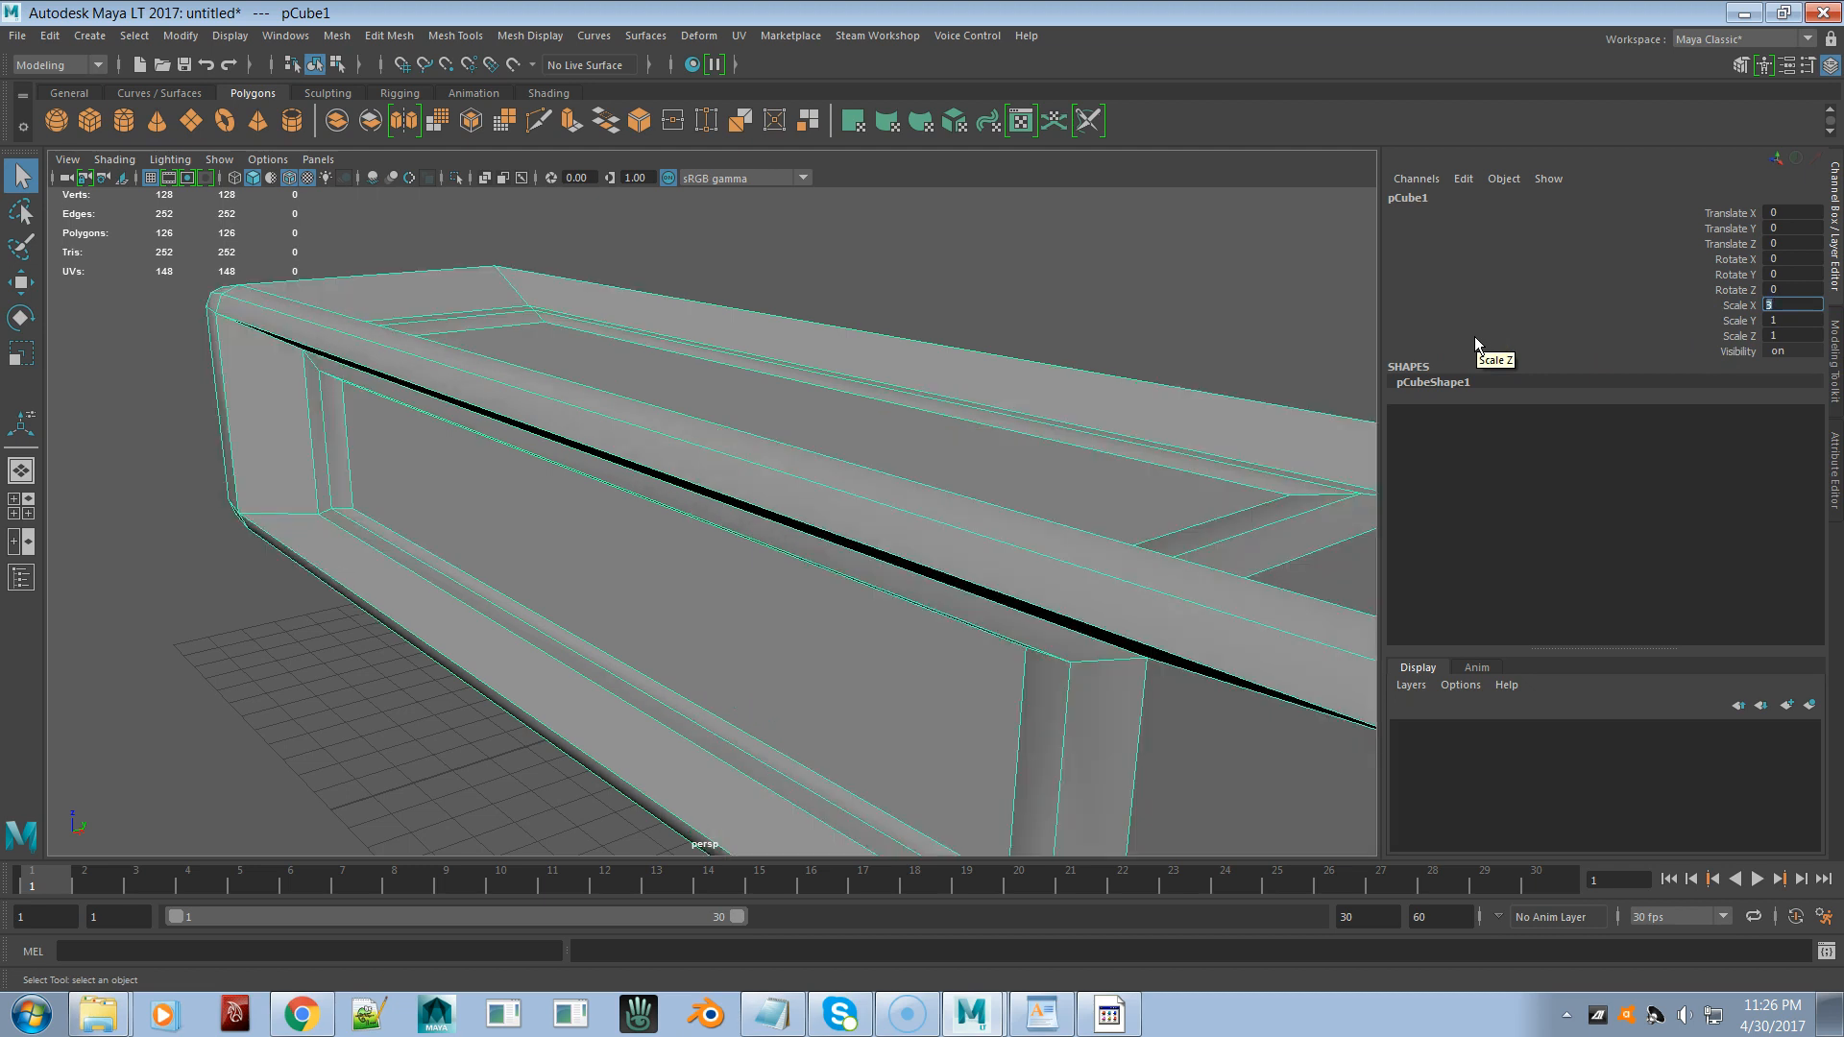
pyautogui.write('2')
pyautogui.press('Return')
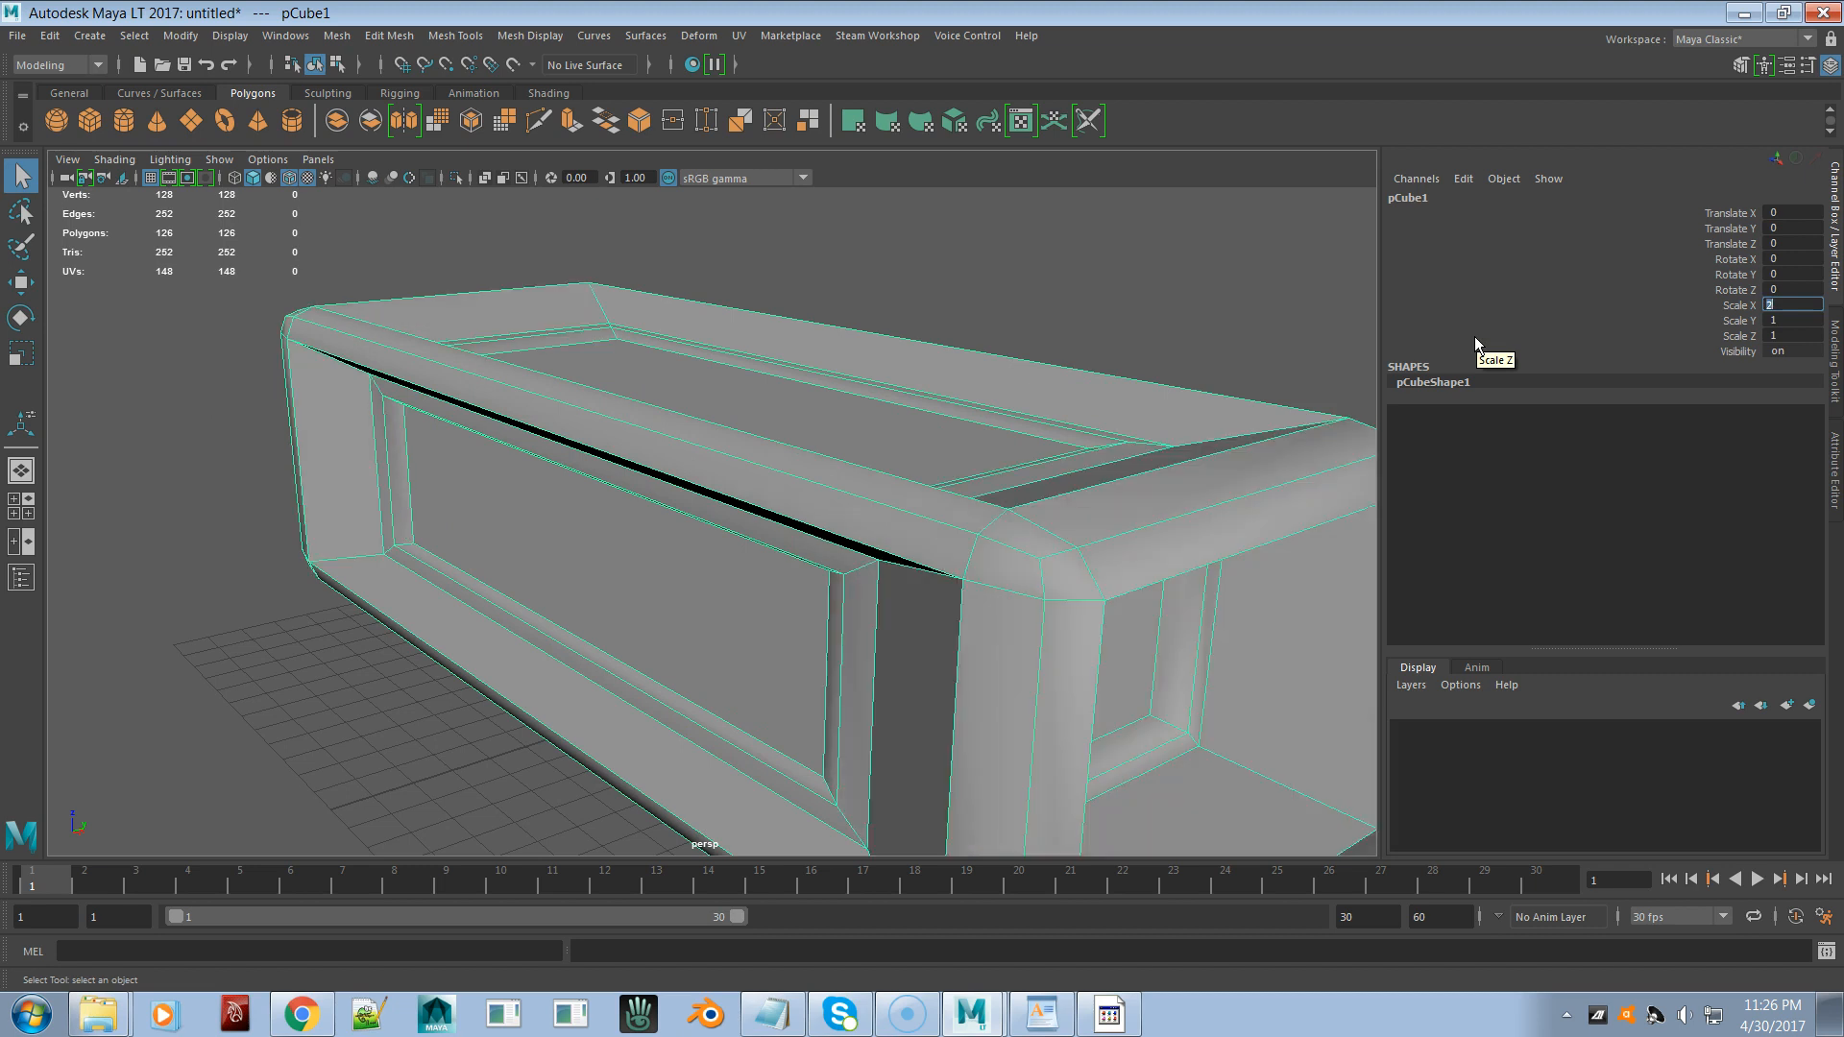
pyautogui.write('0.5')
pyautogui.press('Return')
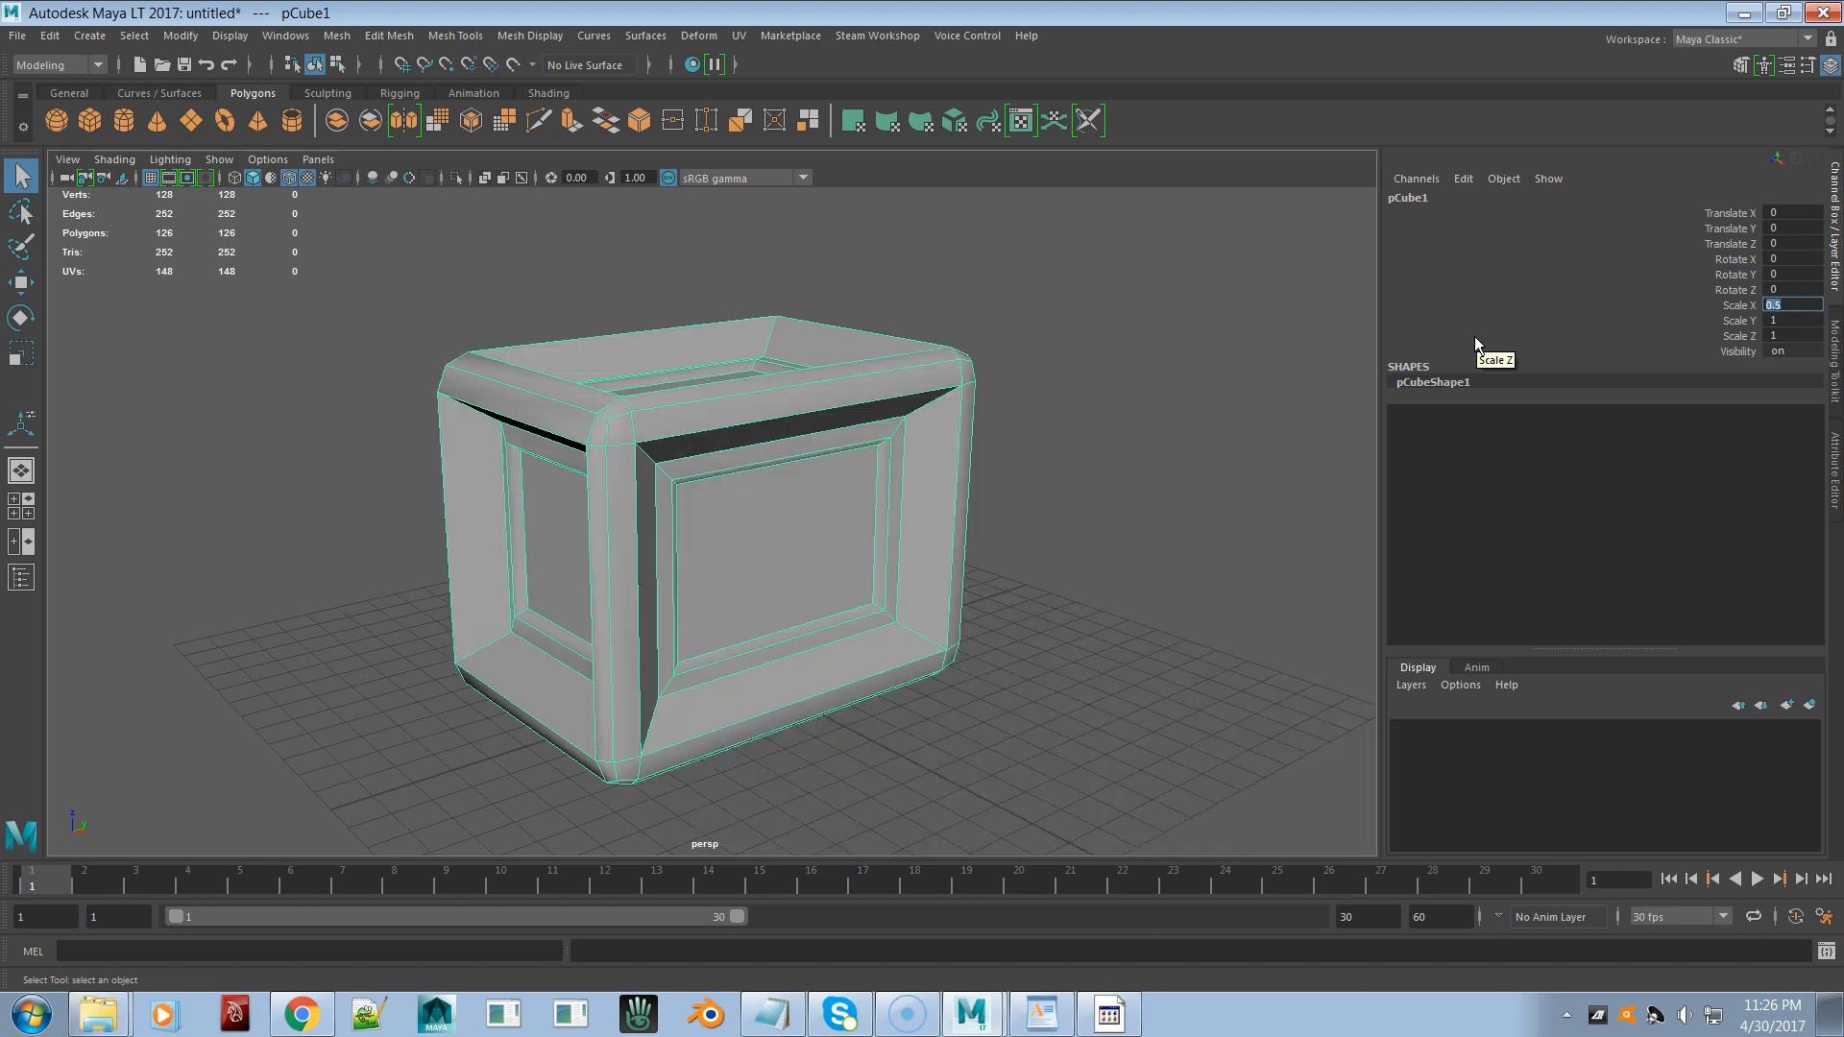
pyautogui.write('1')
pyautogui.press('Return')
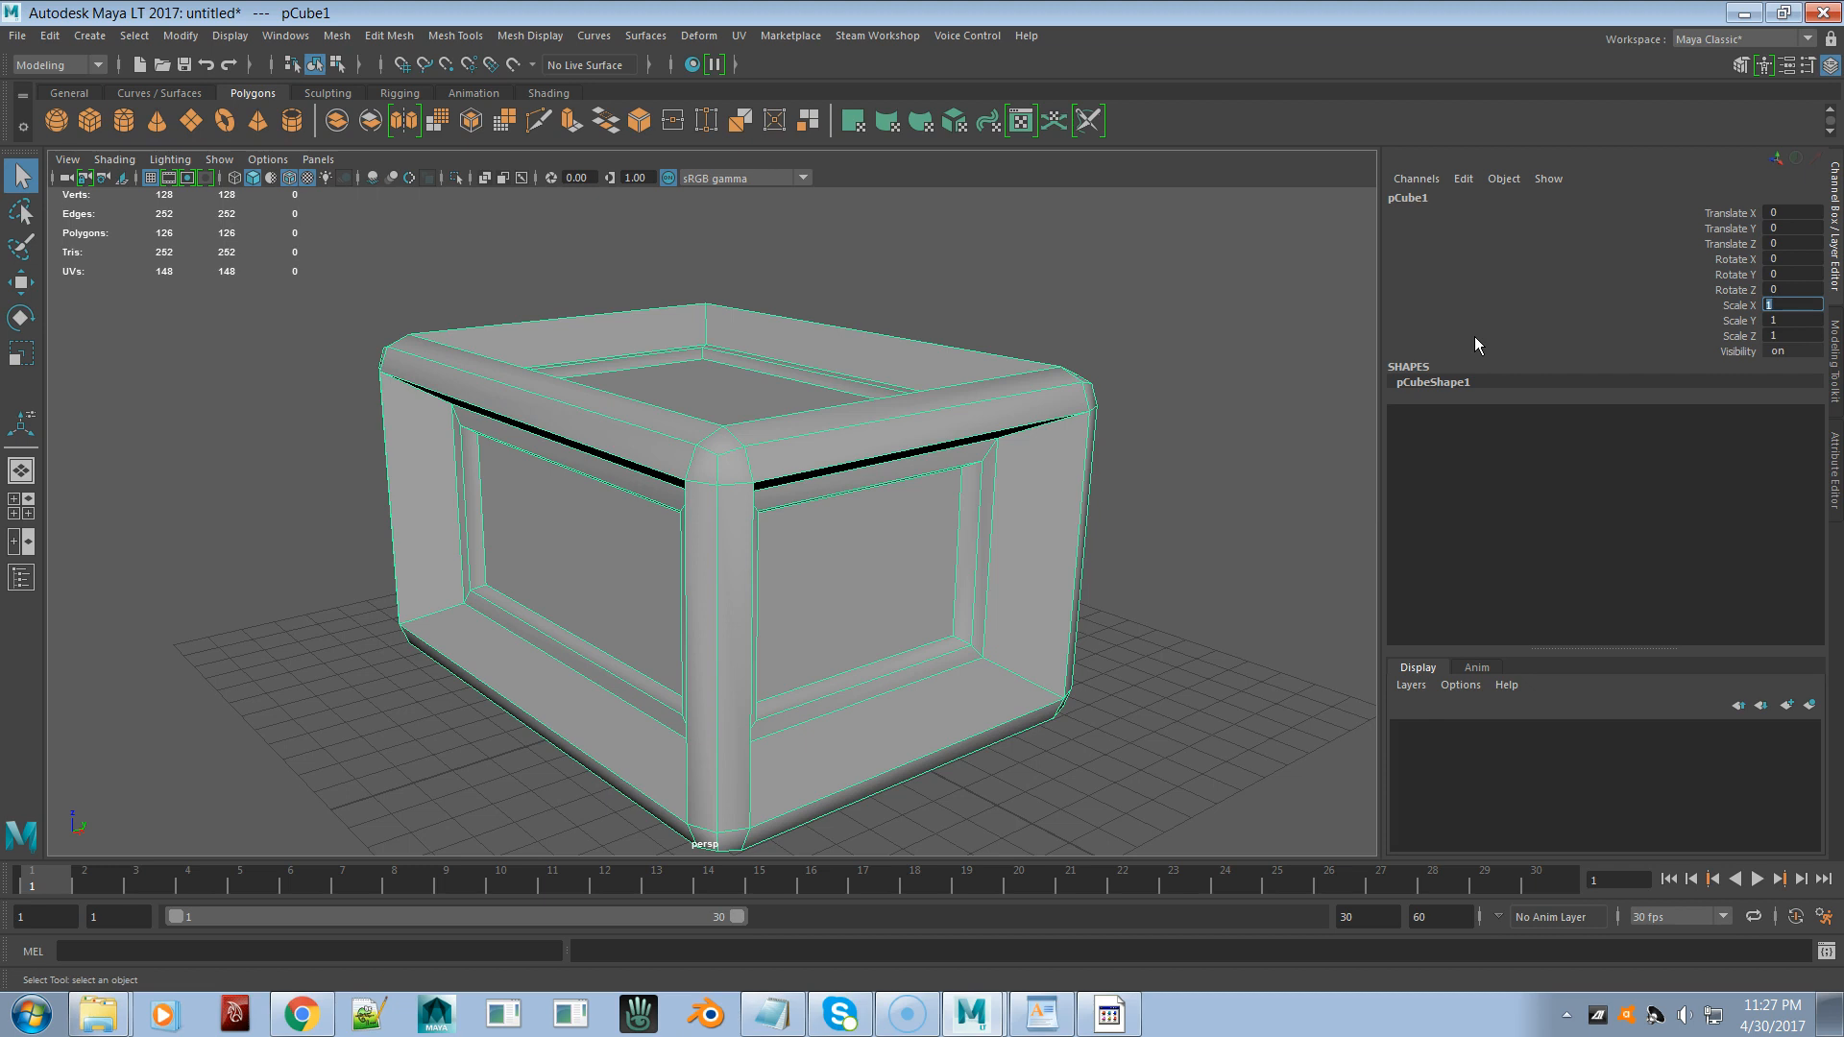
pyautogui.press('Return')
# - Preview the cube with mesh smoothing and return it to the unsmoothed polygon display
pyautogui.press('2')
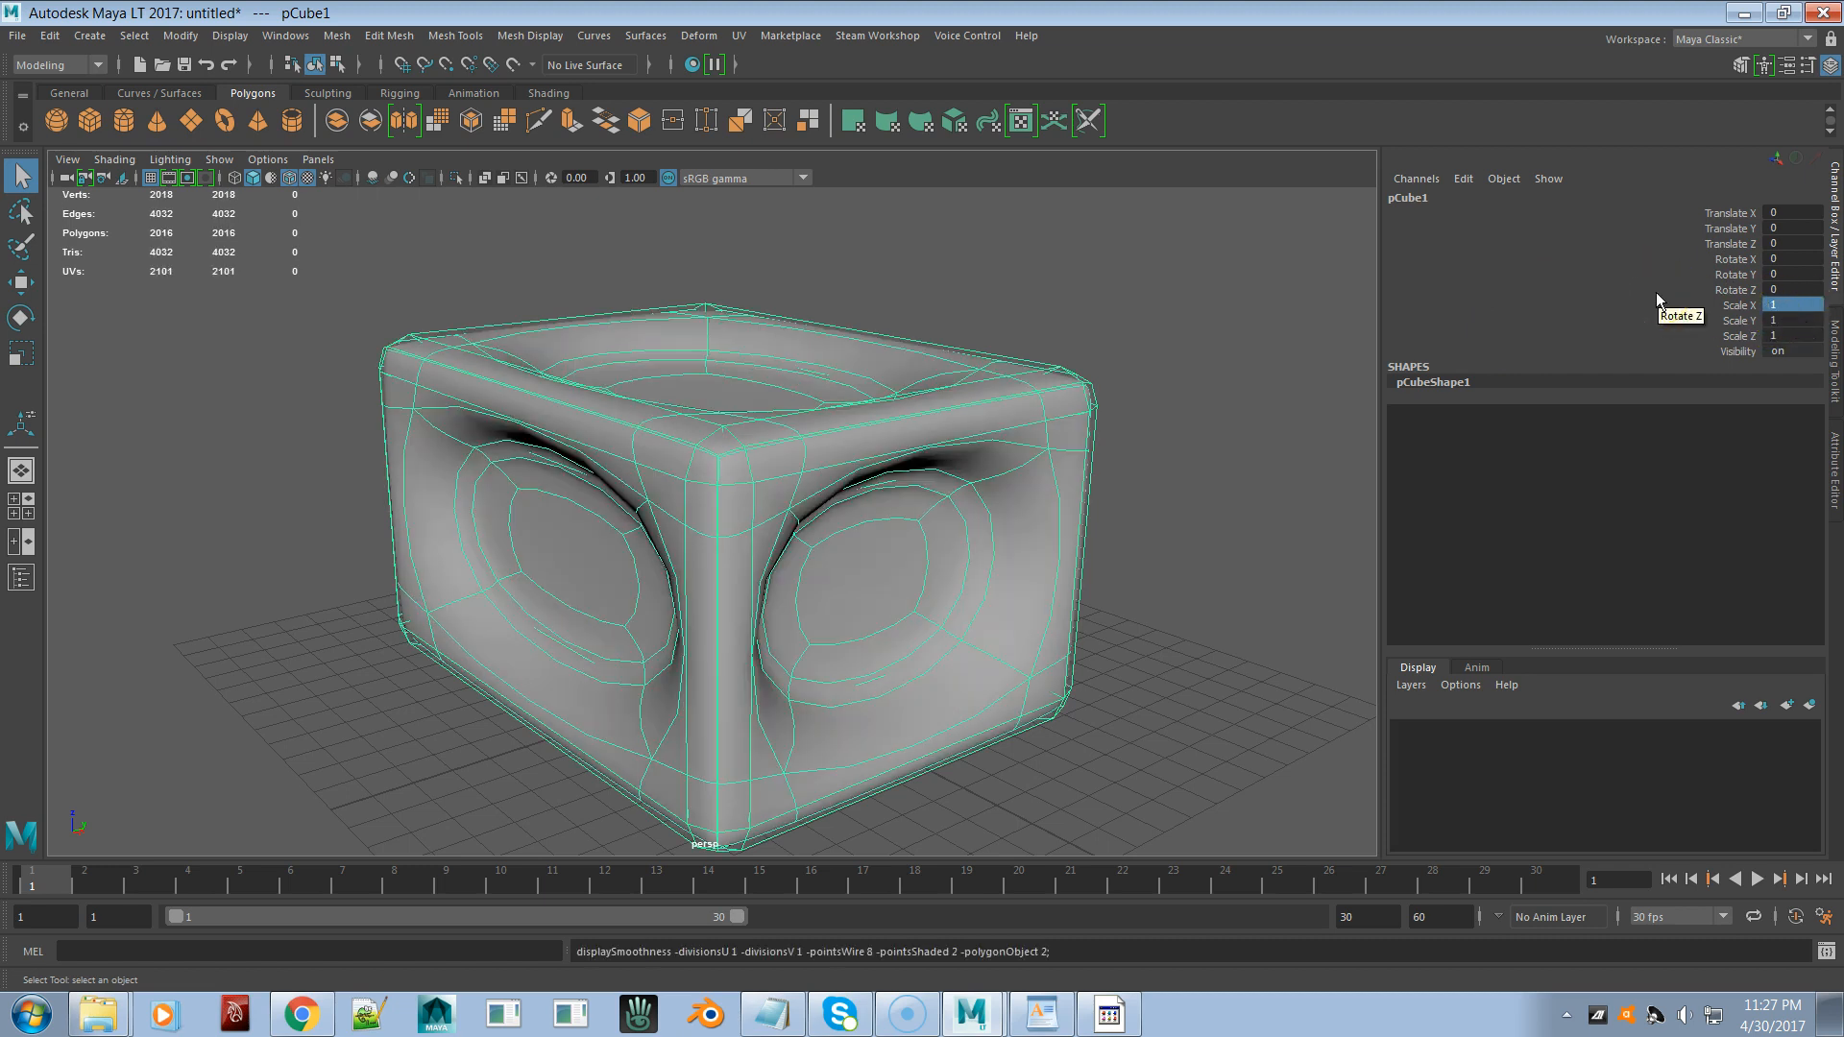
pyautogui.press('1')
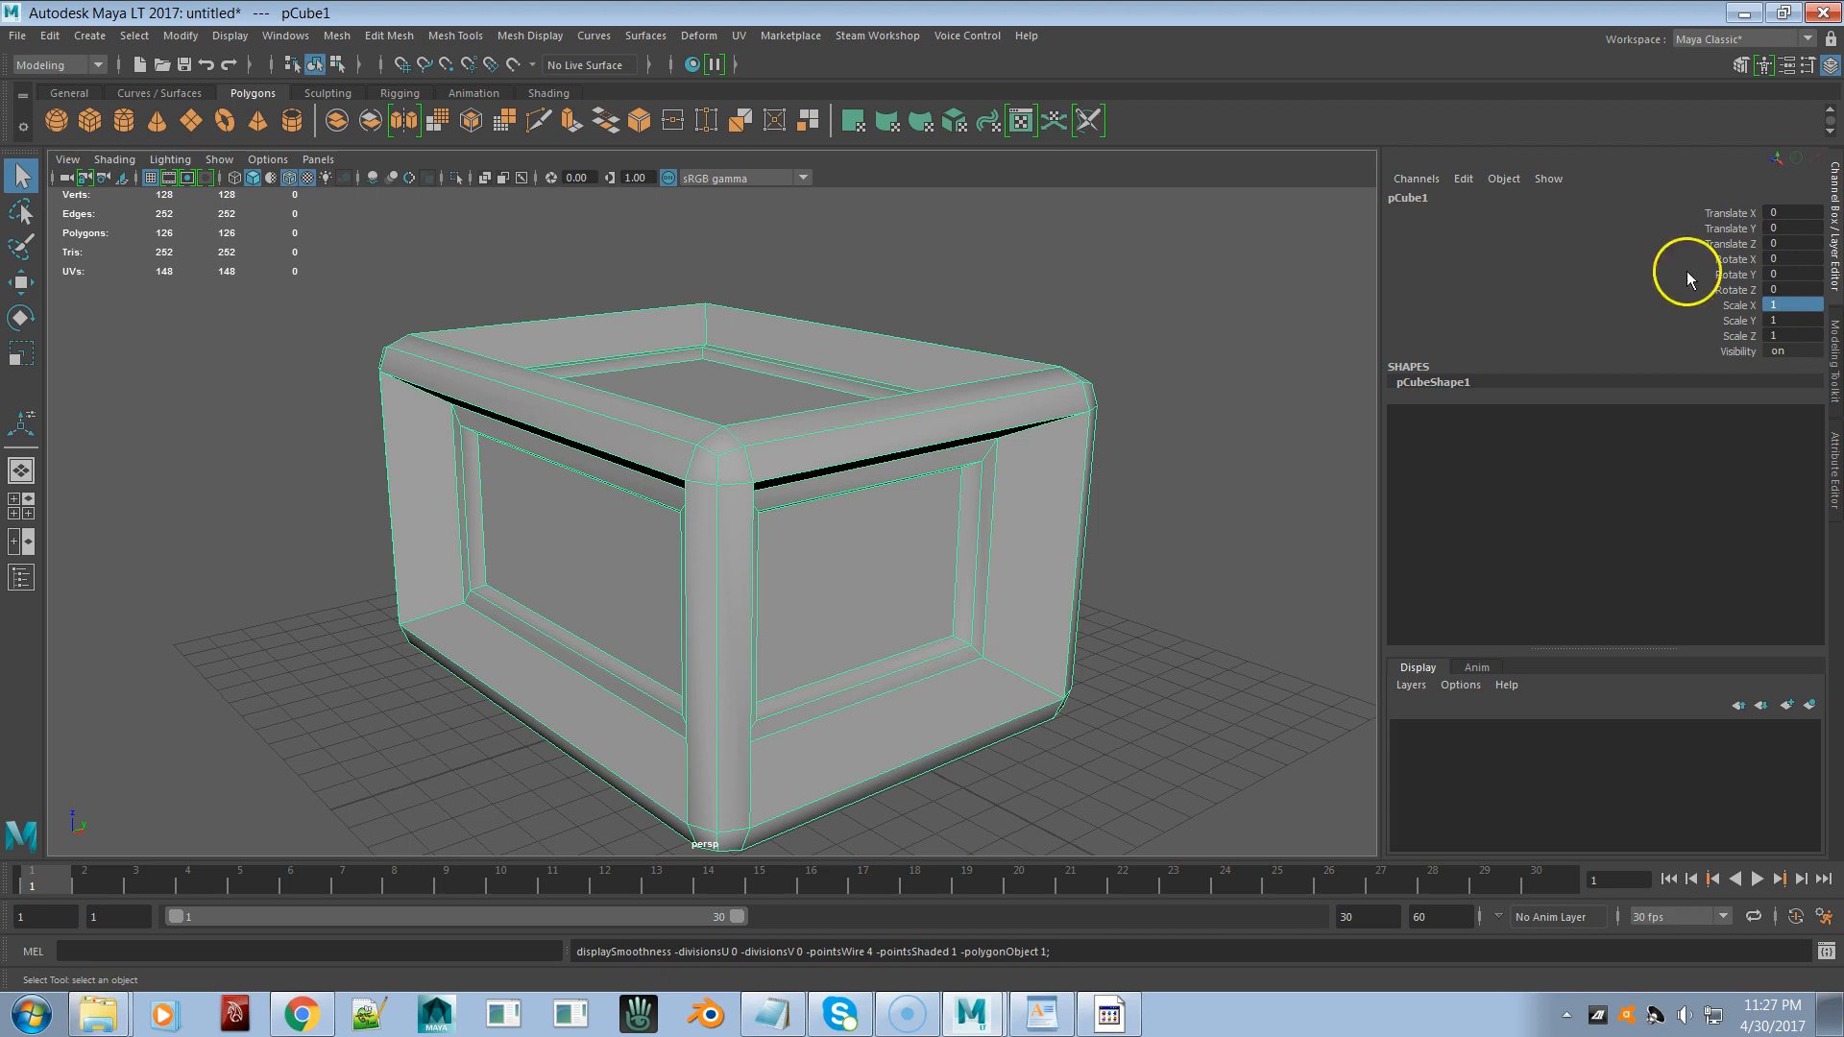
# - View the cube from a higher angle, look over the Edit Mesh commands, and deselect the cube
pyautogui.moveTo(1086, 556)
pyautogui.keyDown('alt'); pyautogui.mouseDown()
pyautogui.moveTo(1078, 539)
pyautogui.moveTo(1053, 593)
pyautogui.moveTo(1065, 553)
pyautogui.mouseUp(); pyautogui.keyUp('alt')
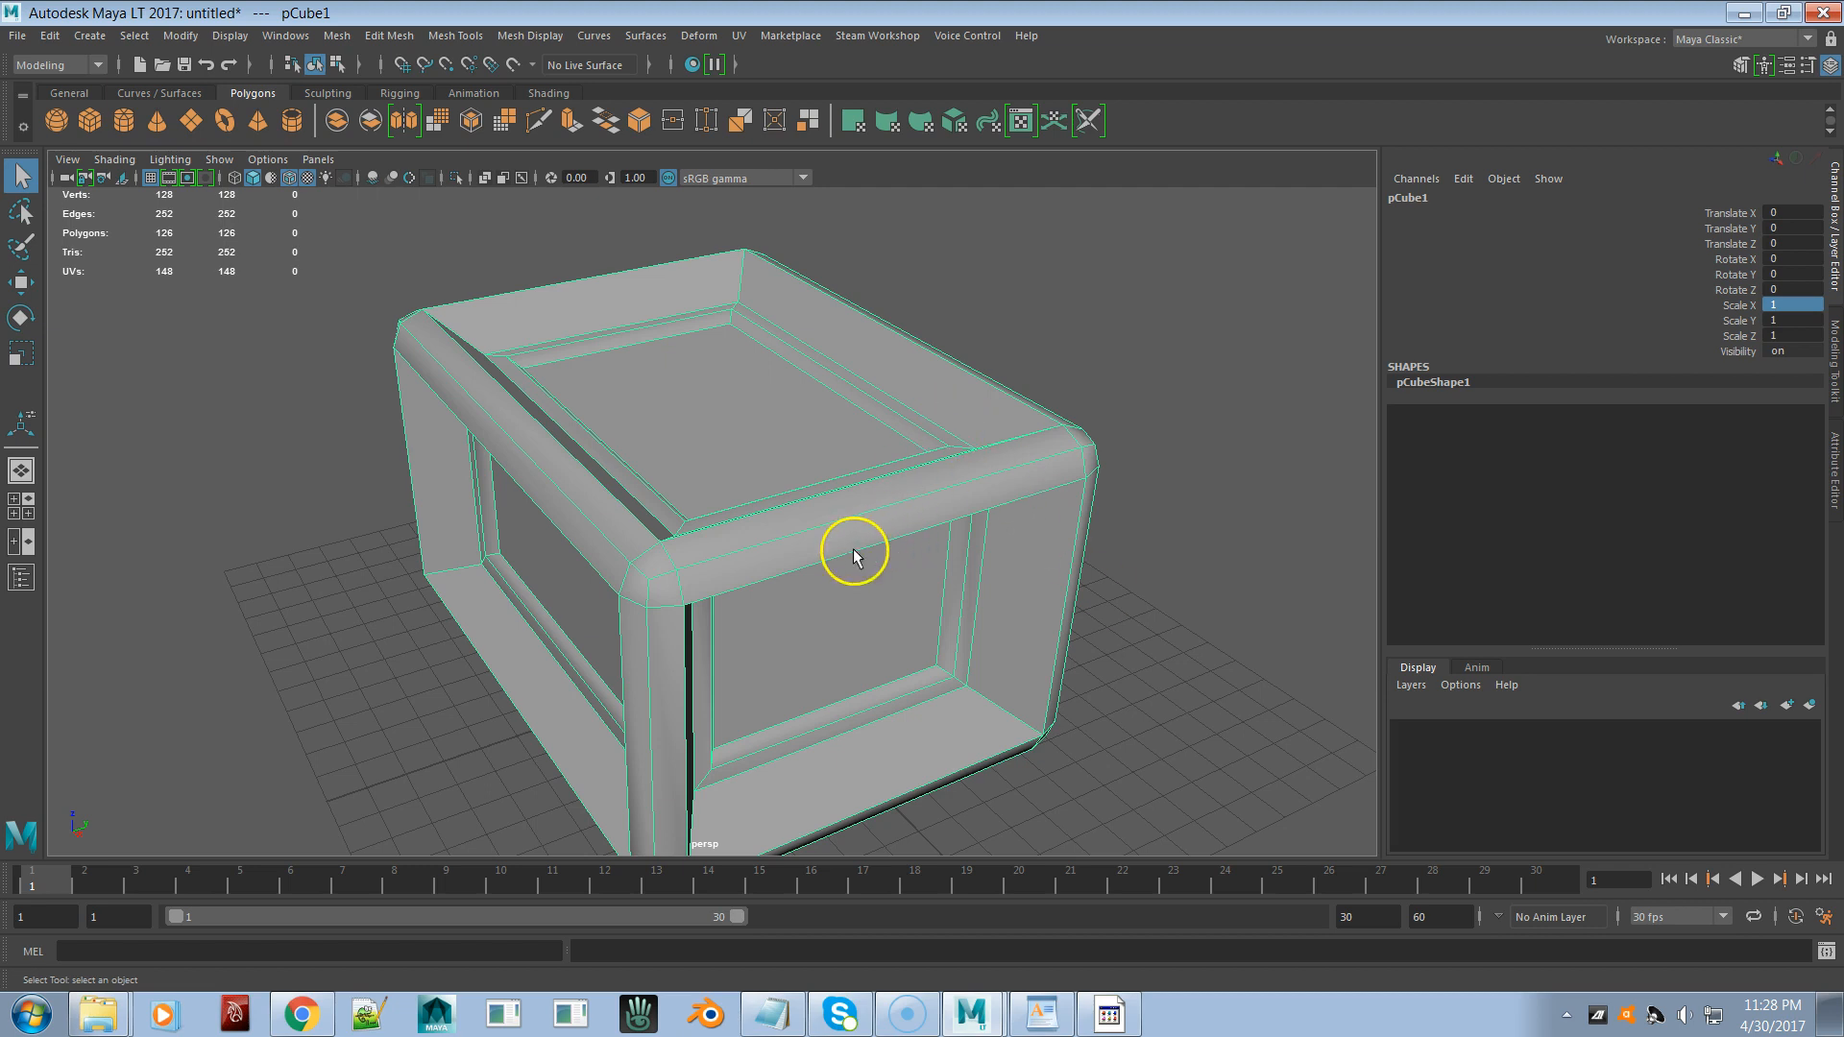
pyautogui.keyDown('alt'); pyautogui.moveTo(864, 542); pyautogui.dragTo(865, 534); pyautogui.keyUp('alt')
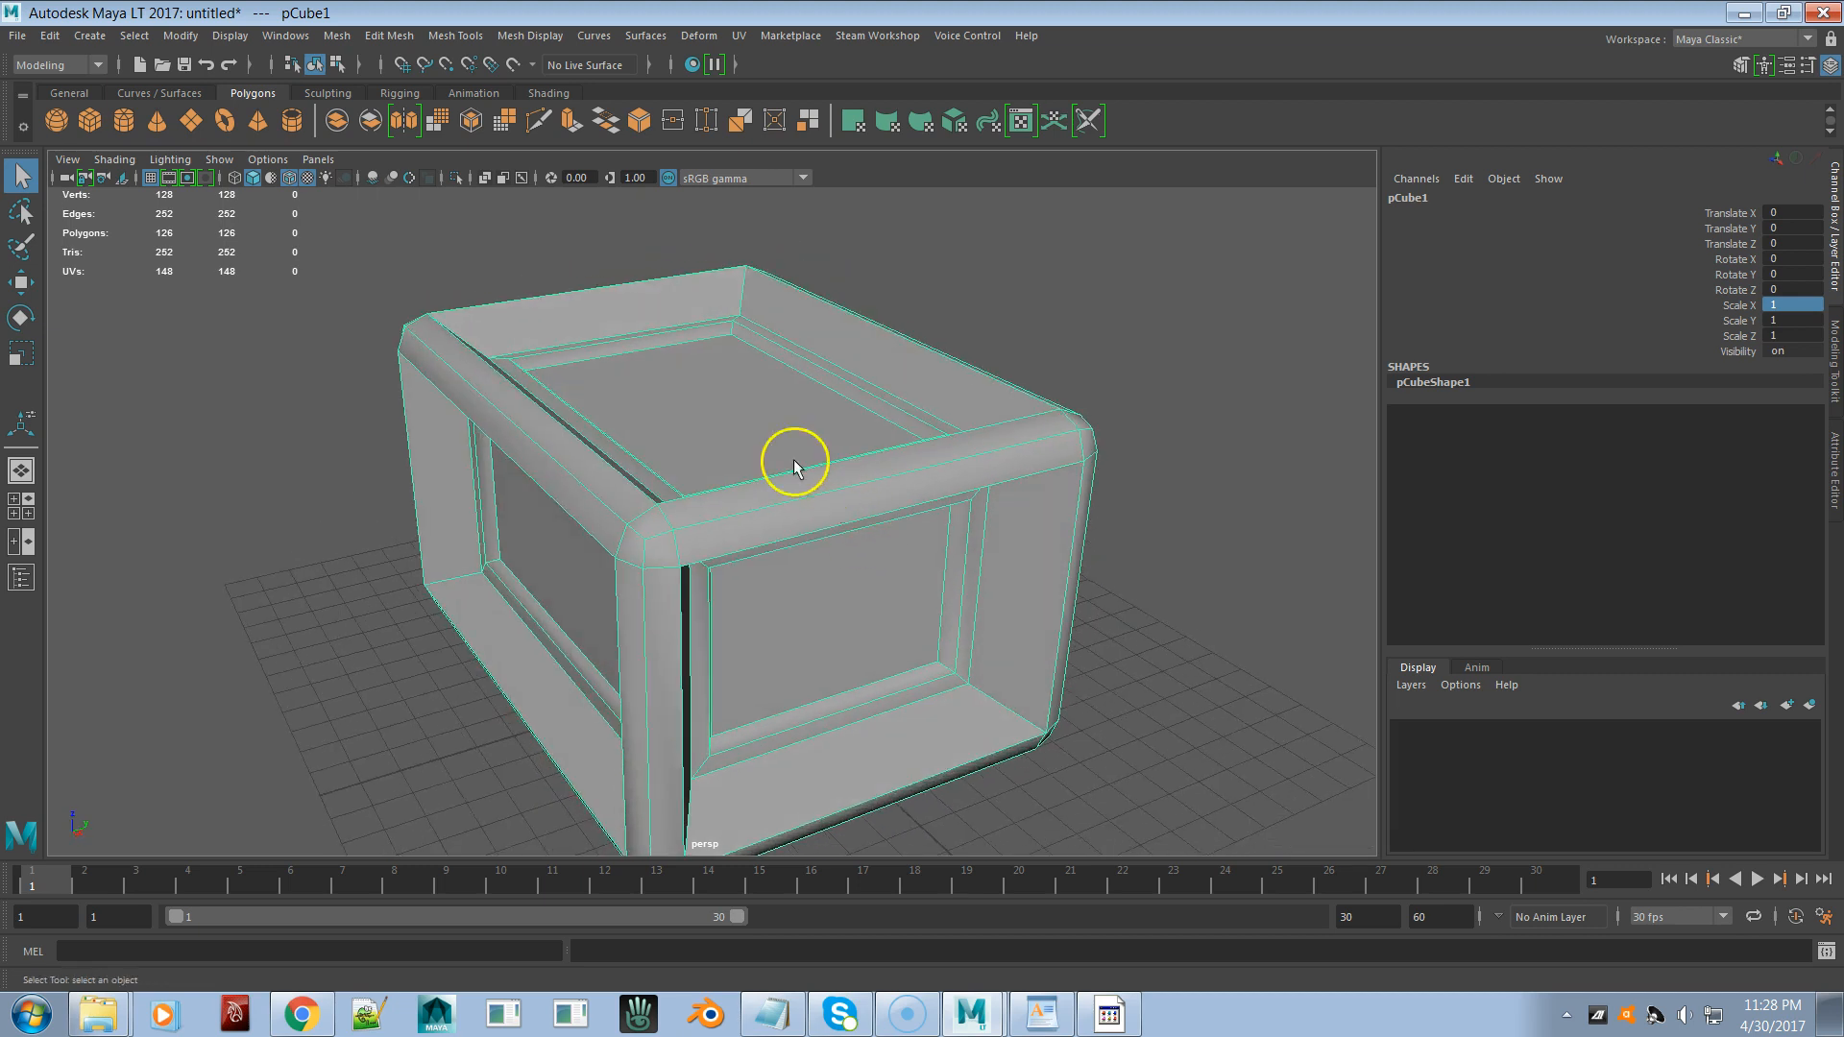
pyautogui.click(378, 36)
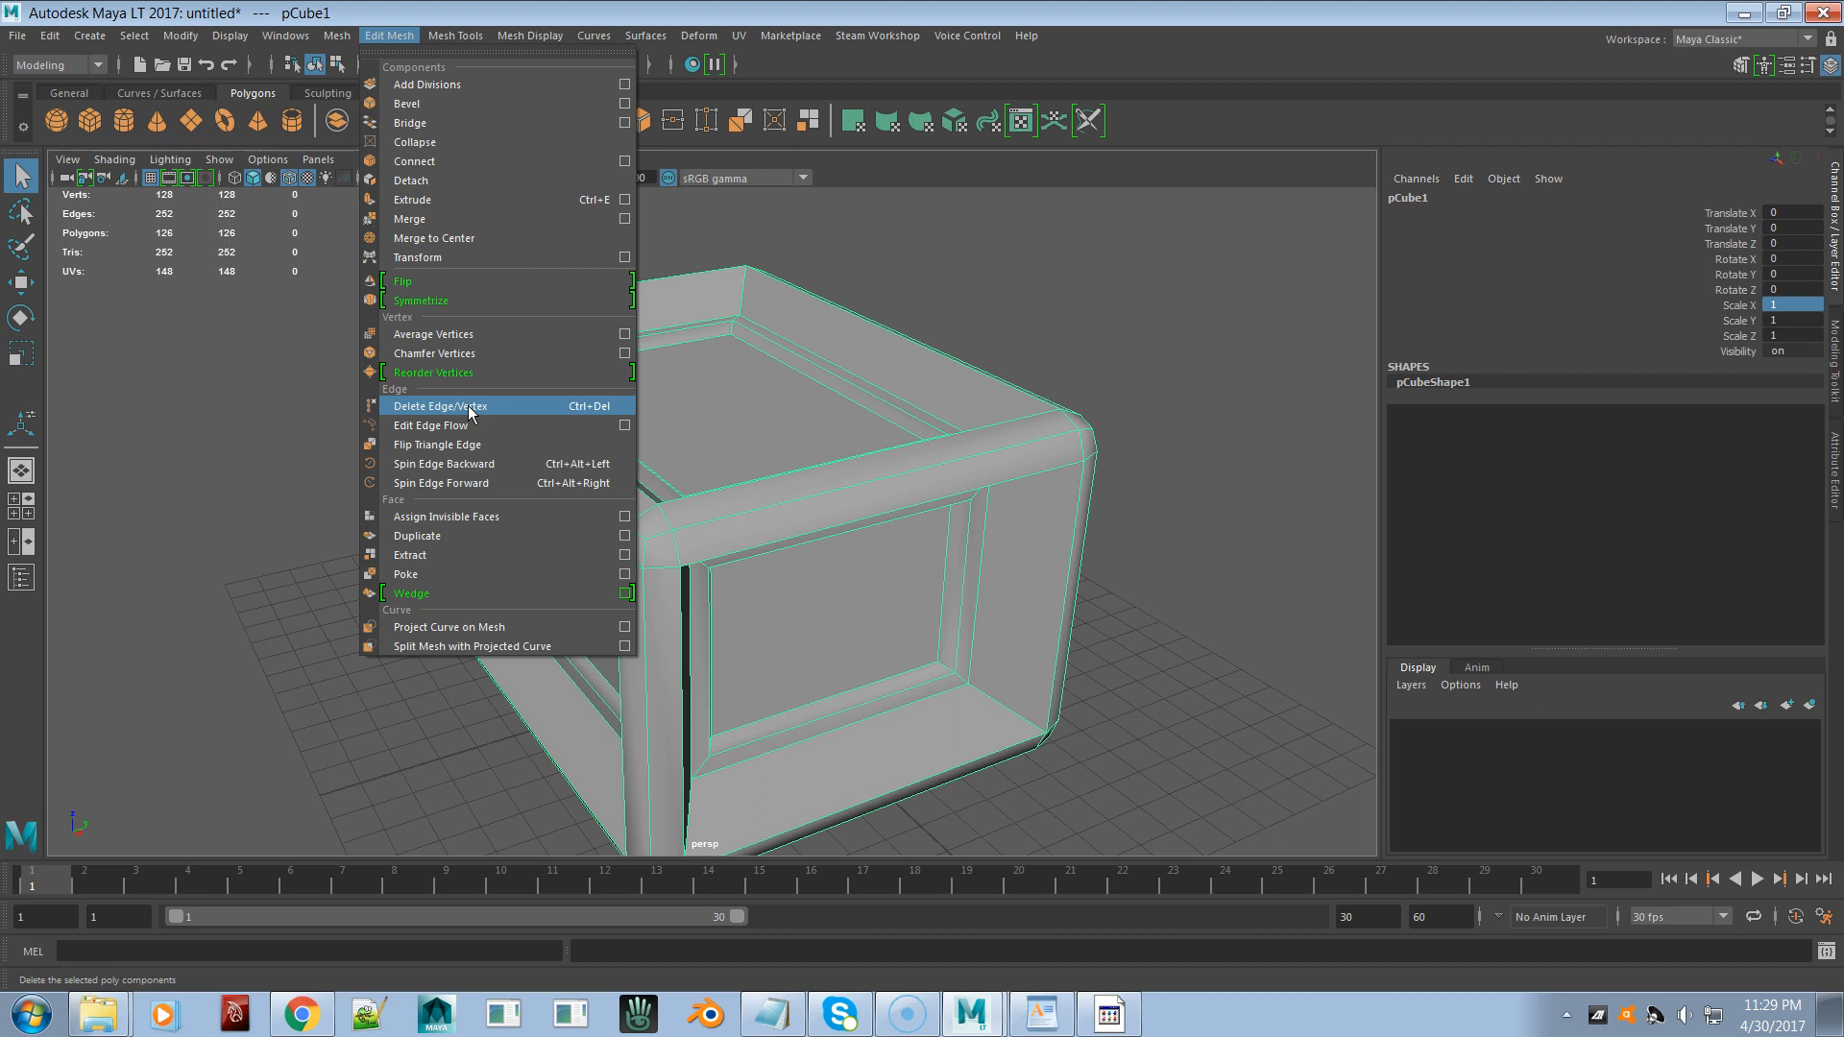
pyautogui.click(325, 464)
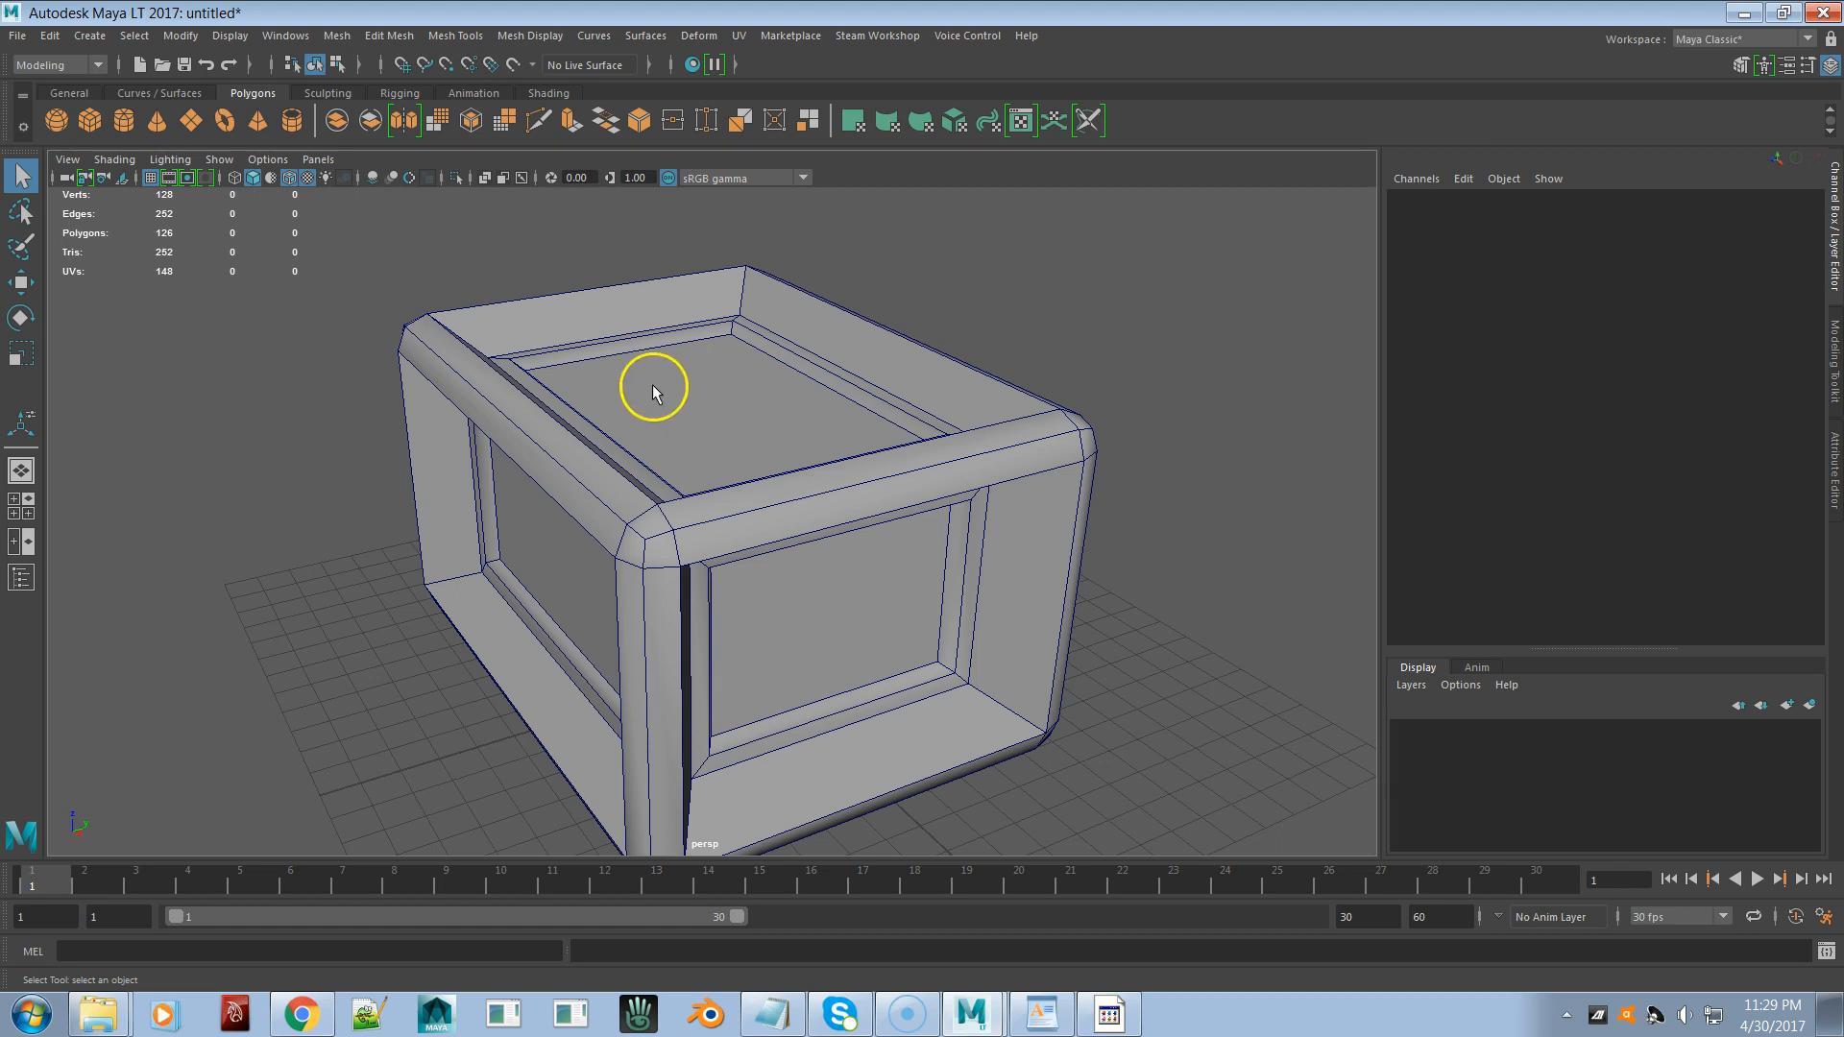
pyautogui.click(17, 35)
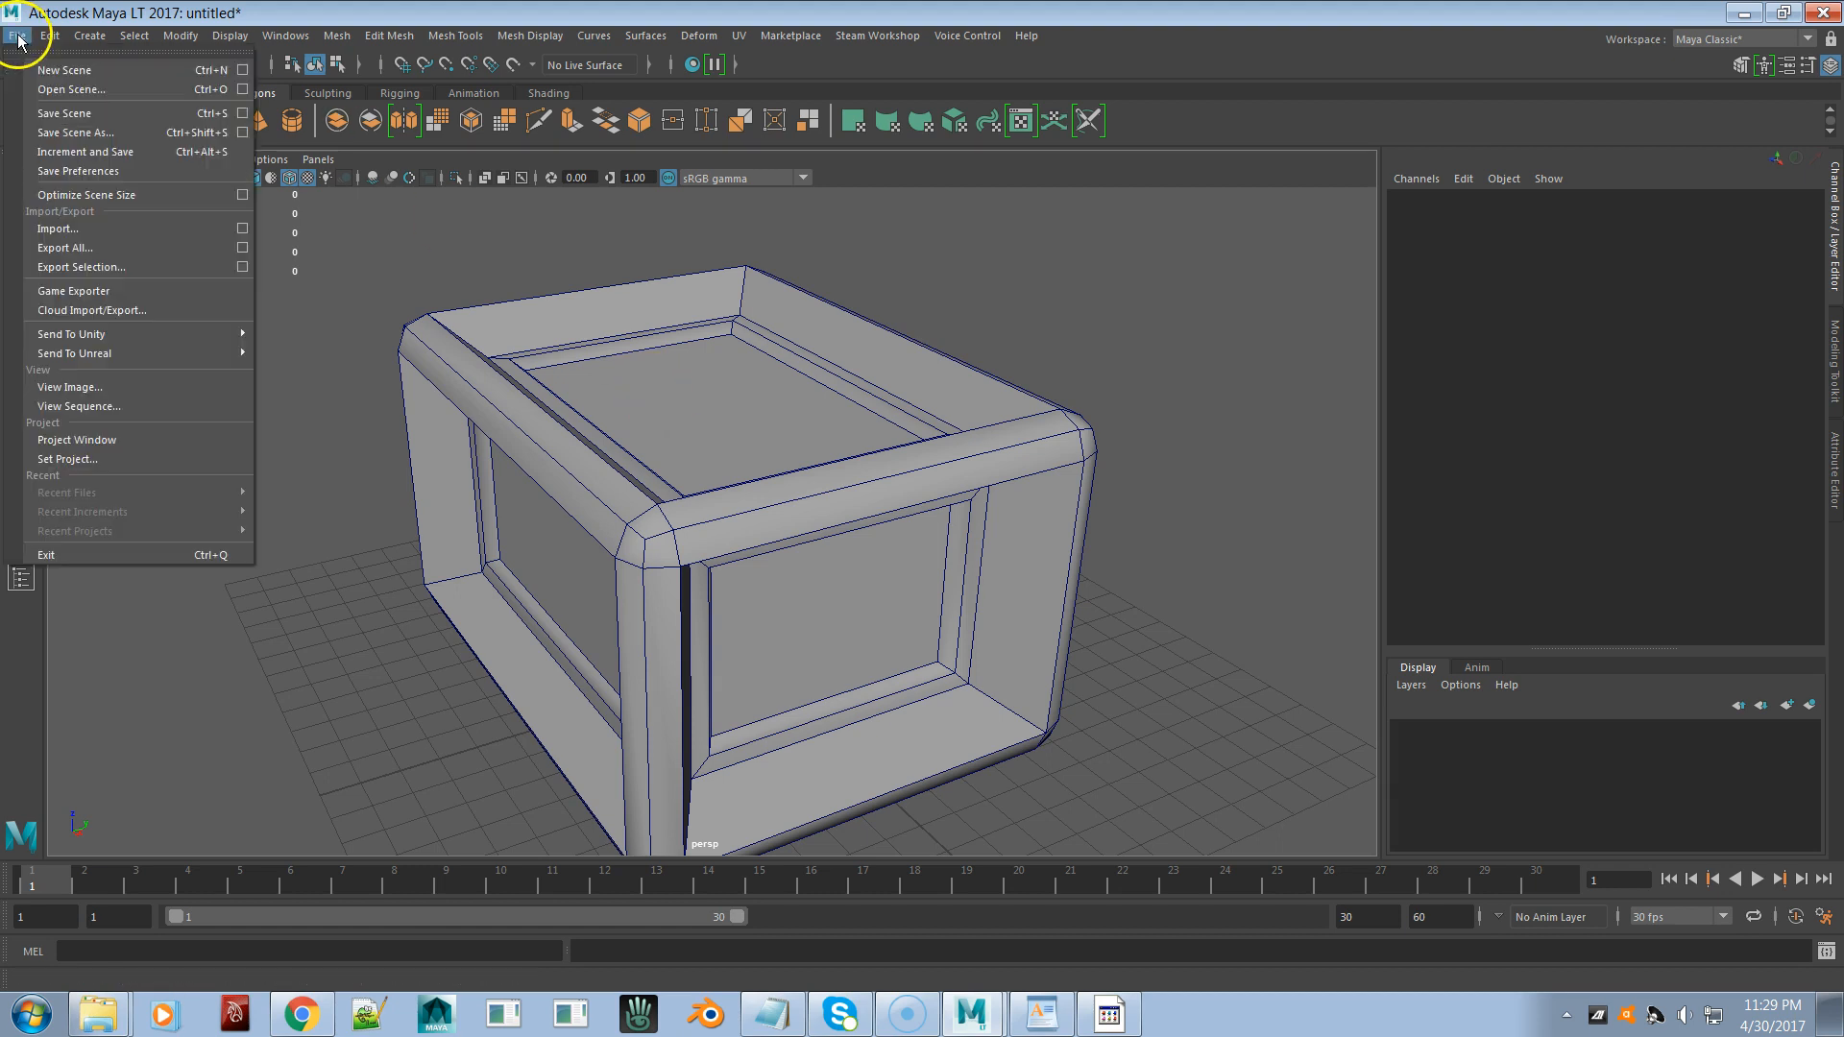
pyautogui.click(65, 89)
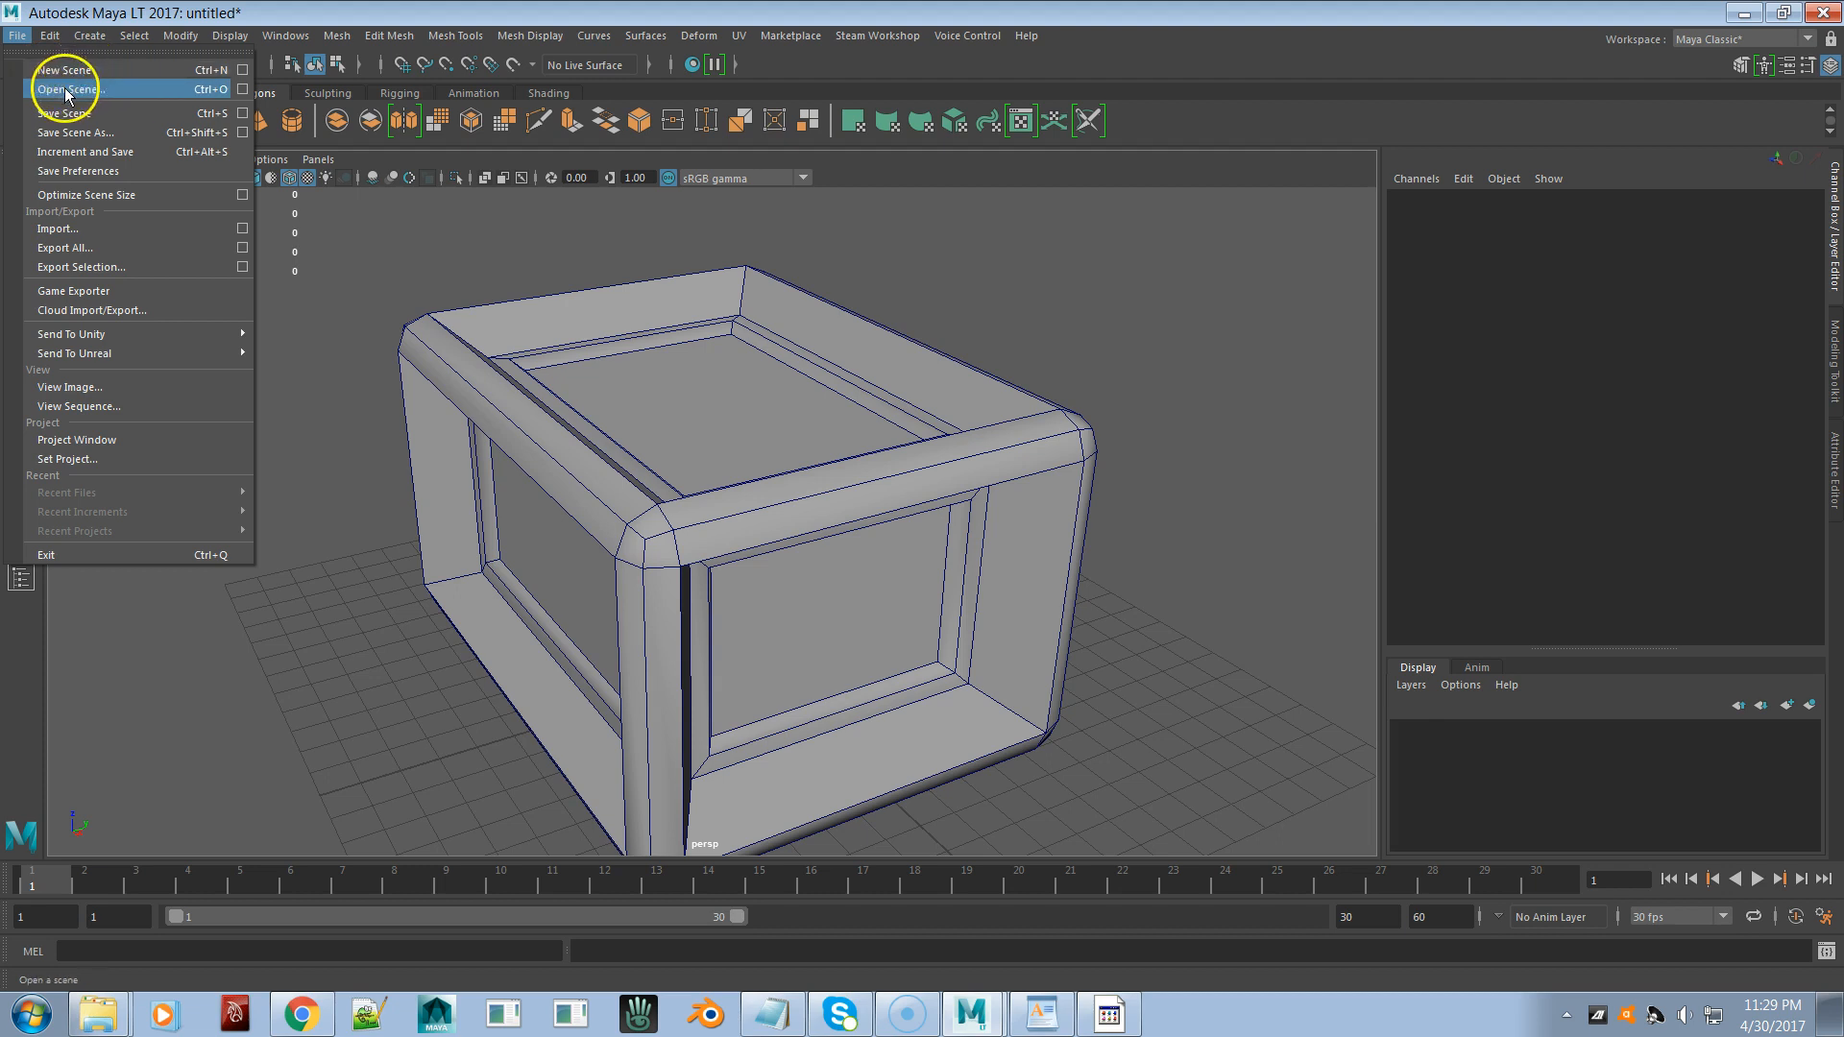
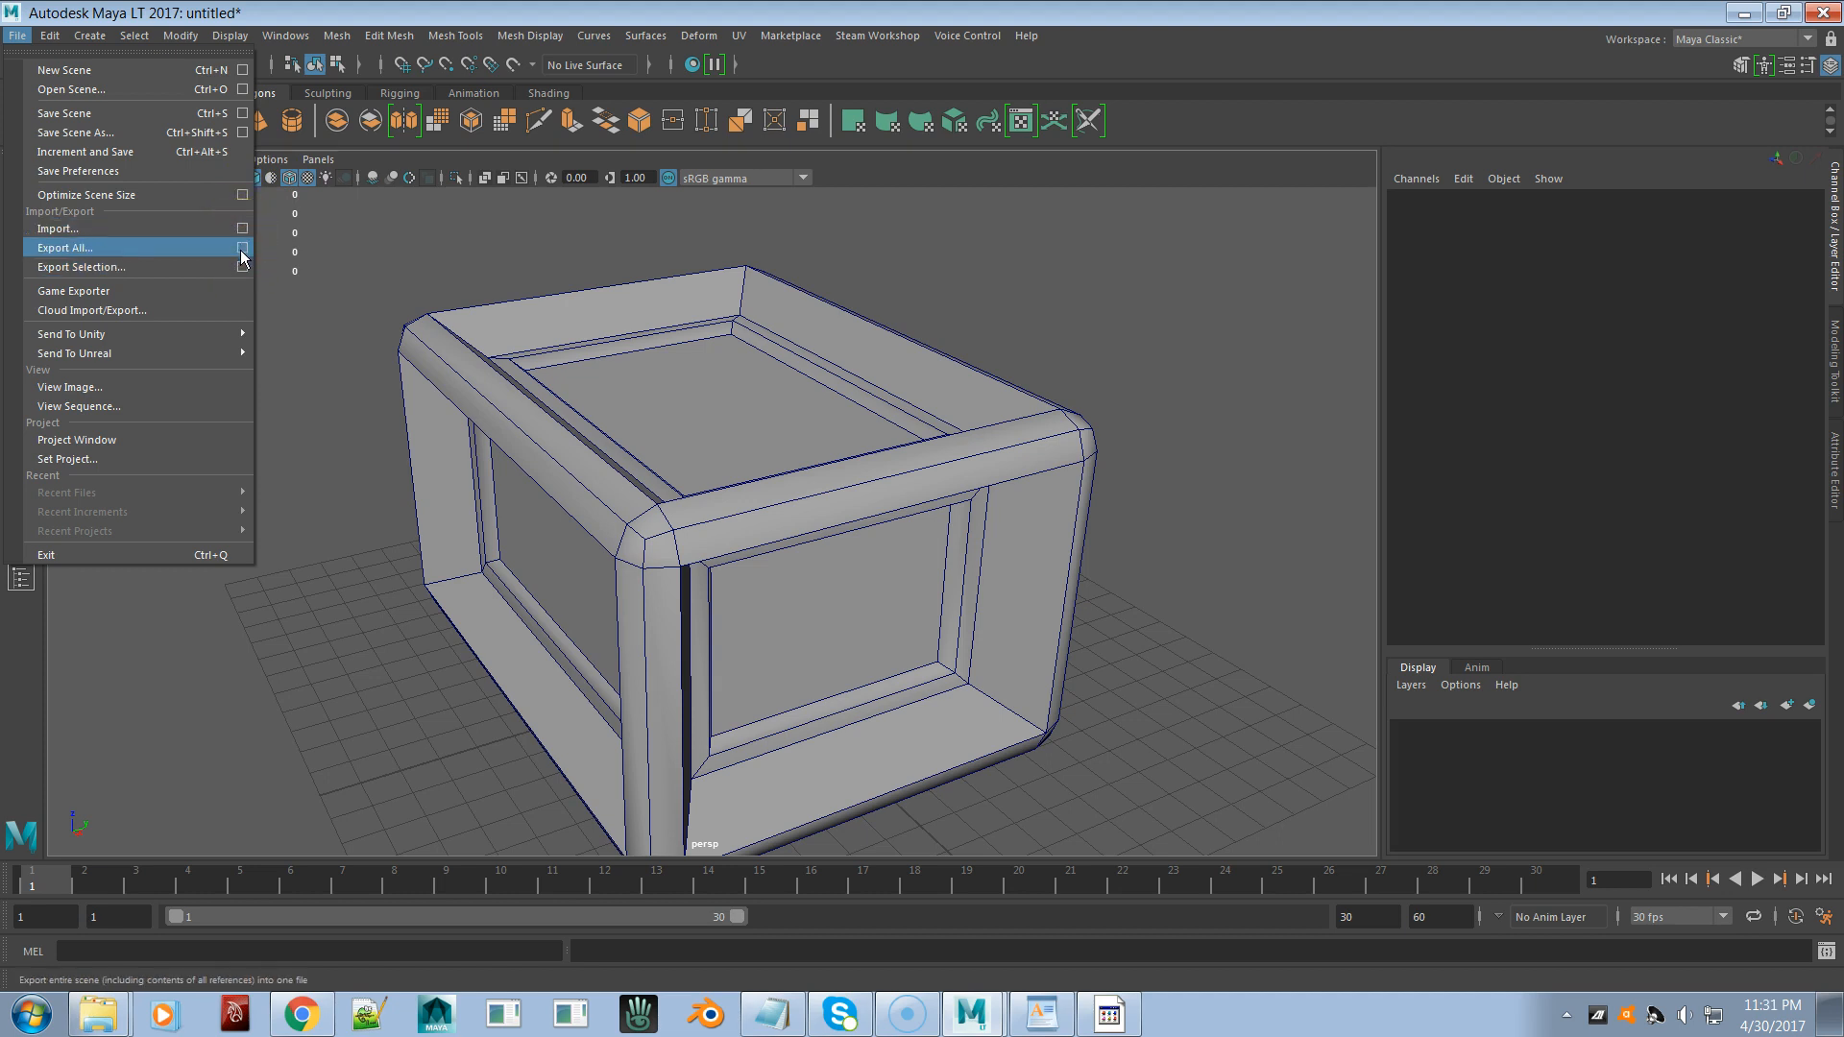
pyautogui.click(103, 252)
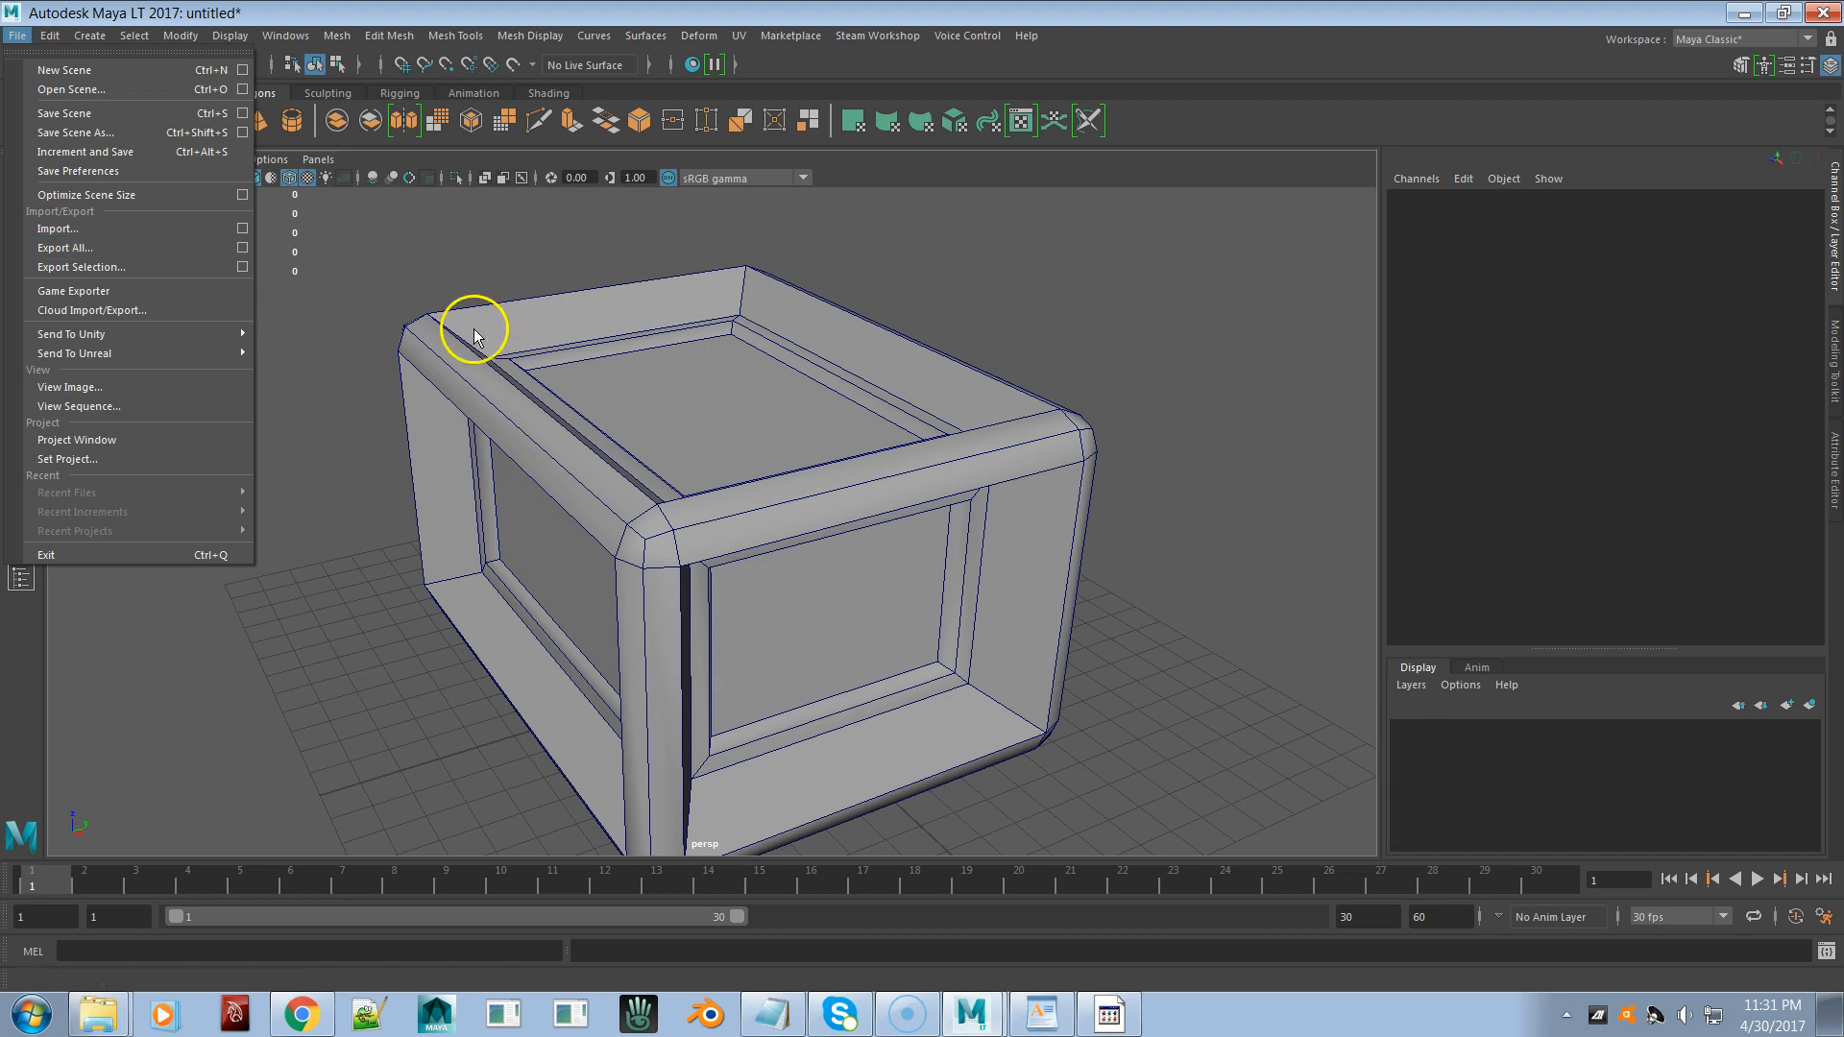
pyautogui.click(432, 261)
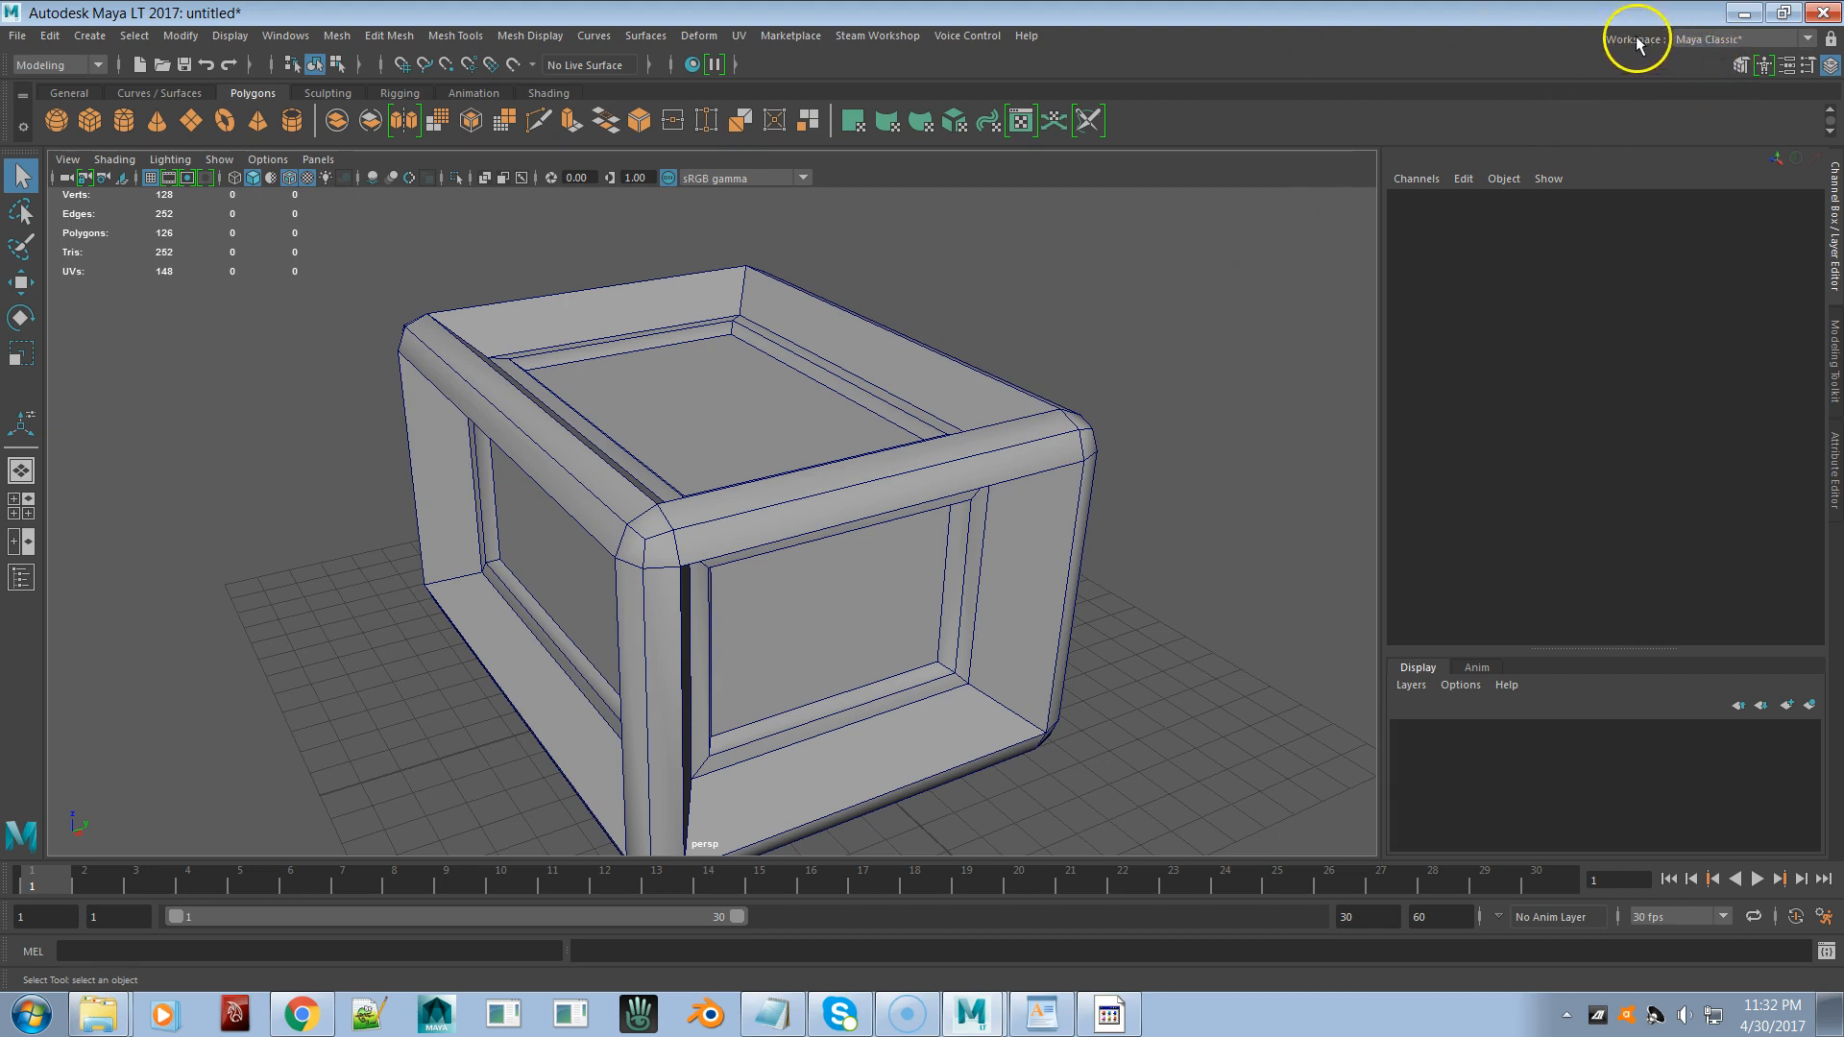
pyautogui.click(1788, 40)
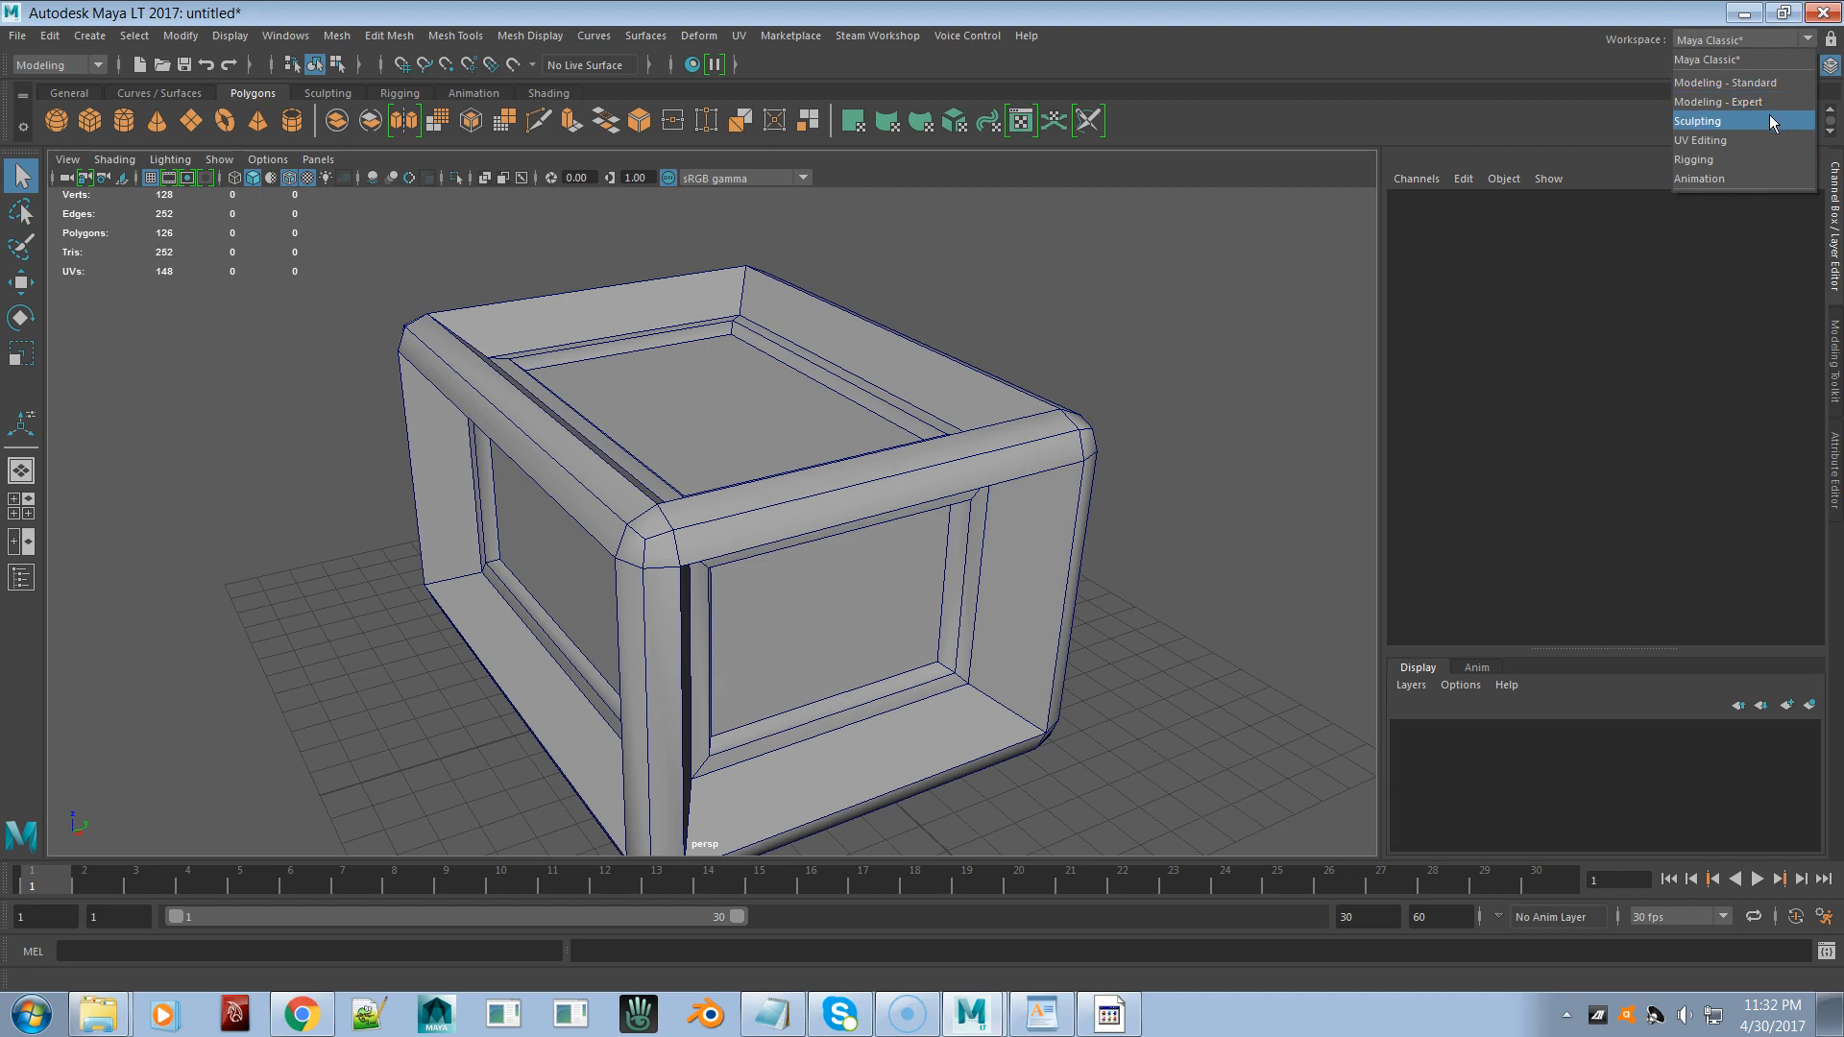
pyautogui.click(1715, 121)
pyautogui.click(1703, 124)
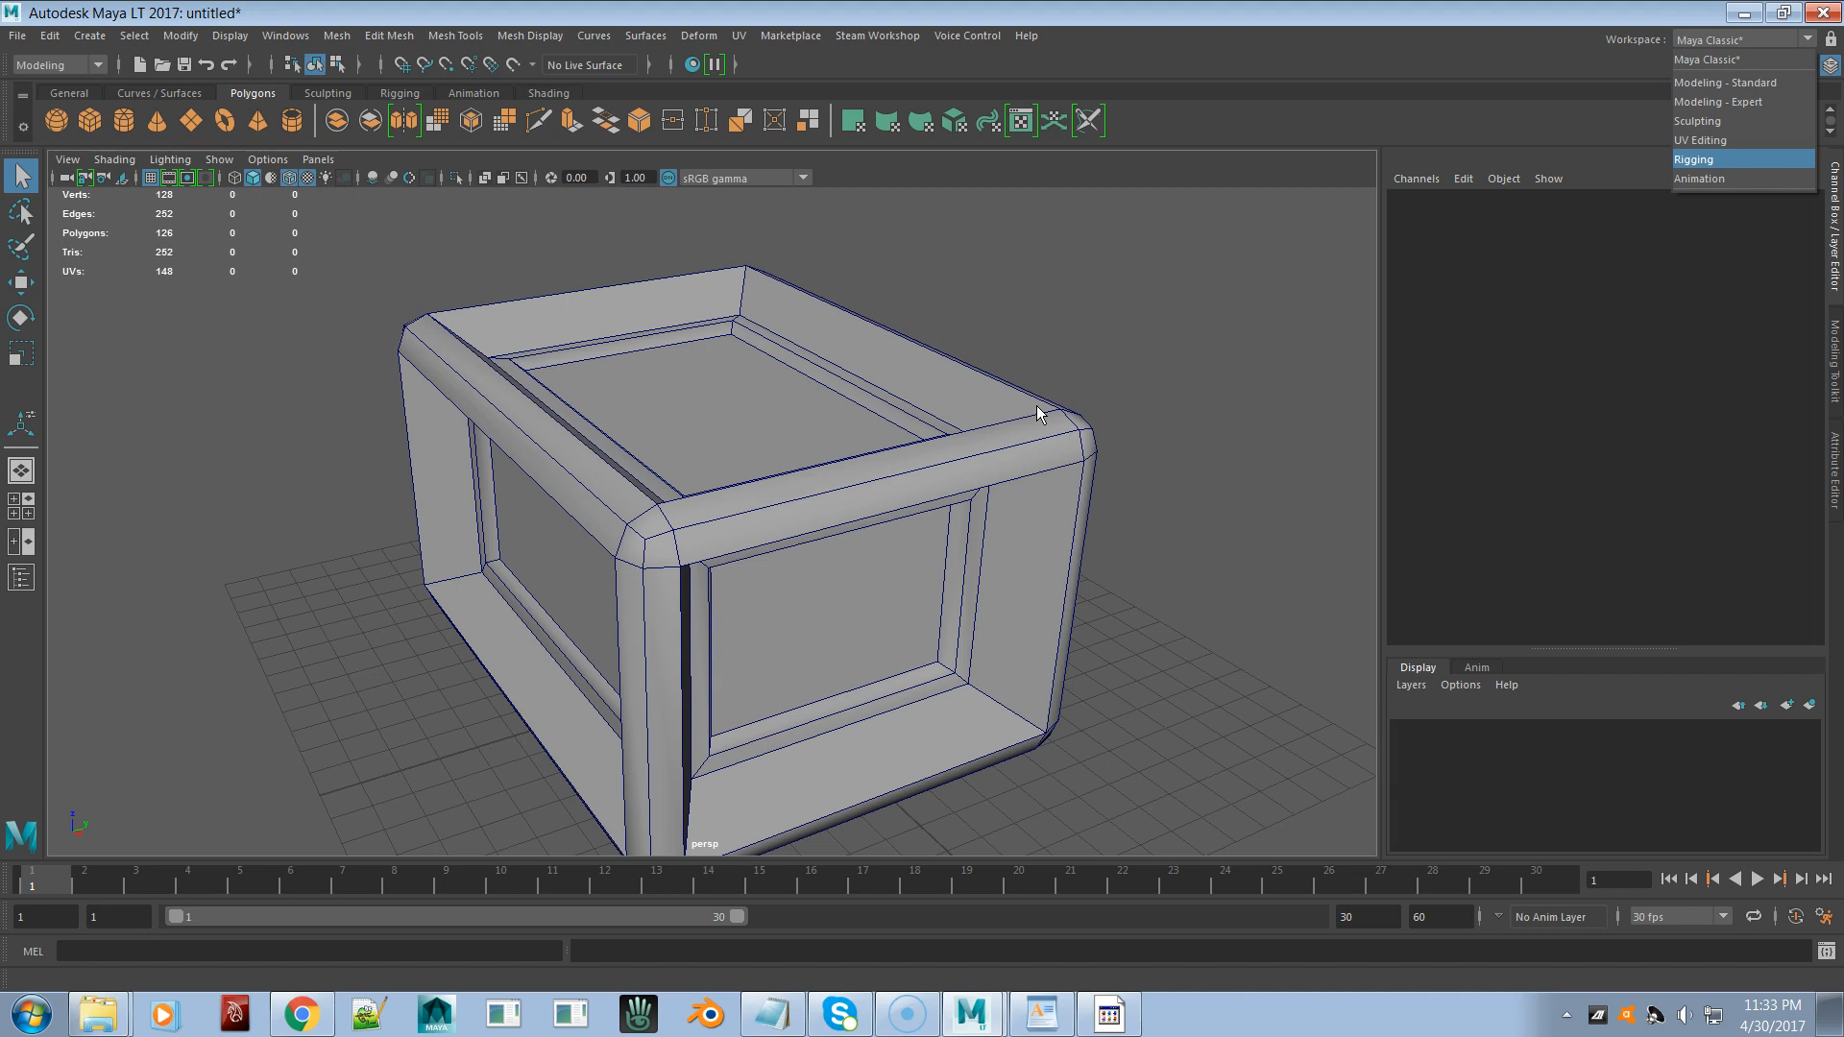
# - Detach the Edit Mesh and Surfaces command lists as floating windows and place them side by side over the viewport
pyautogui.click(394, 39)
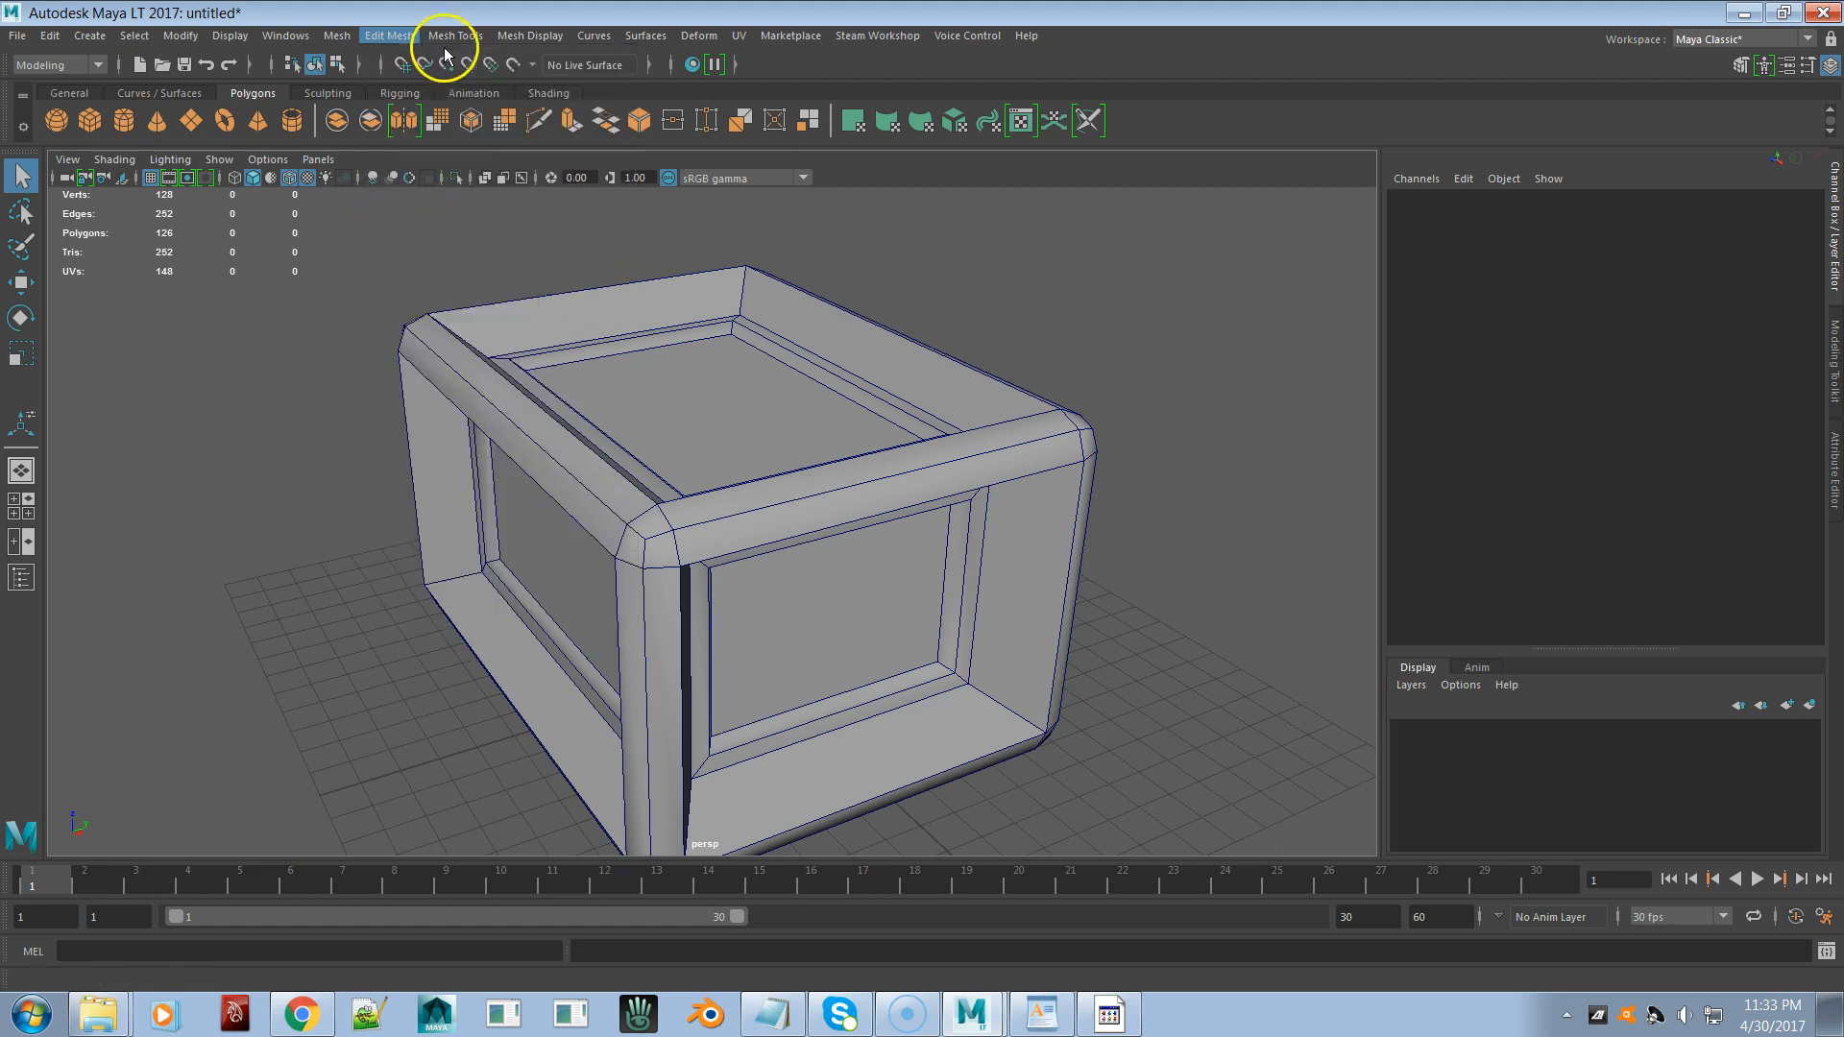
pyautogui.click(404, 52)
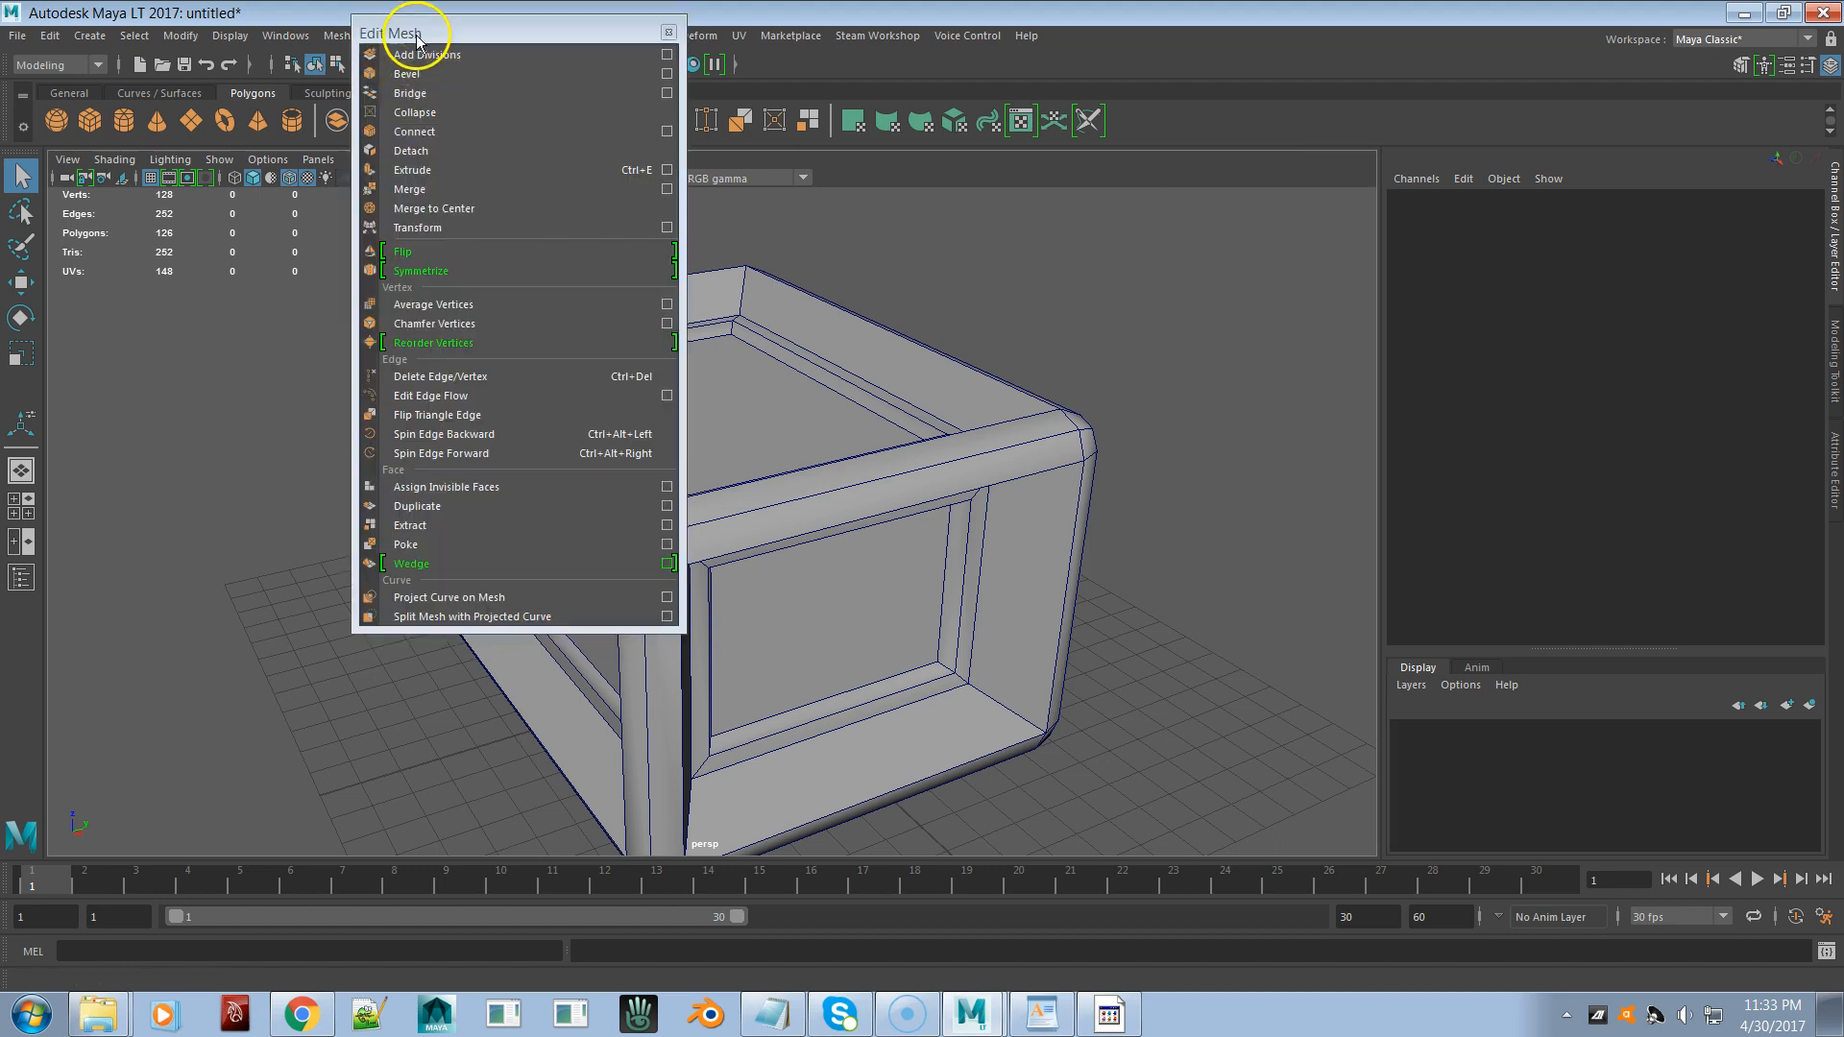
pyautogui.moveTo(425, 32); pyautogui.dragTo(277, 196)
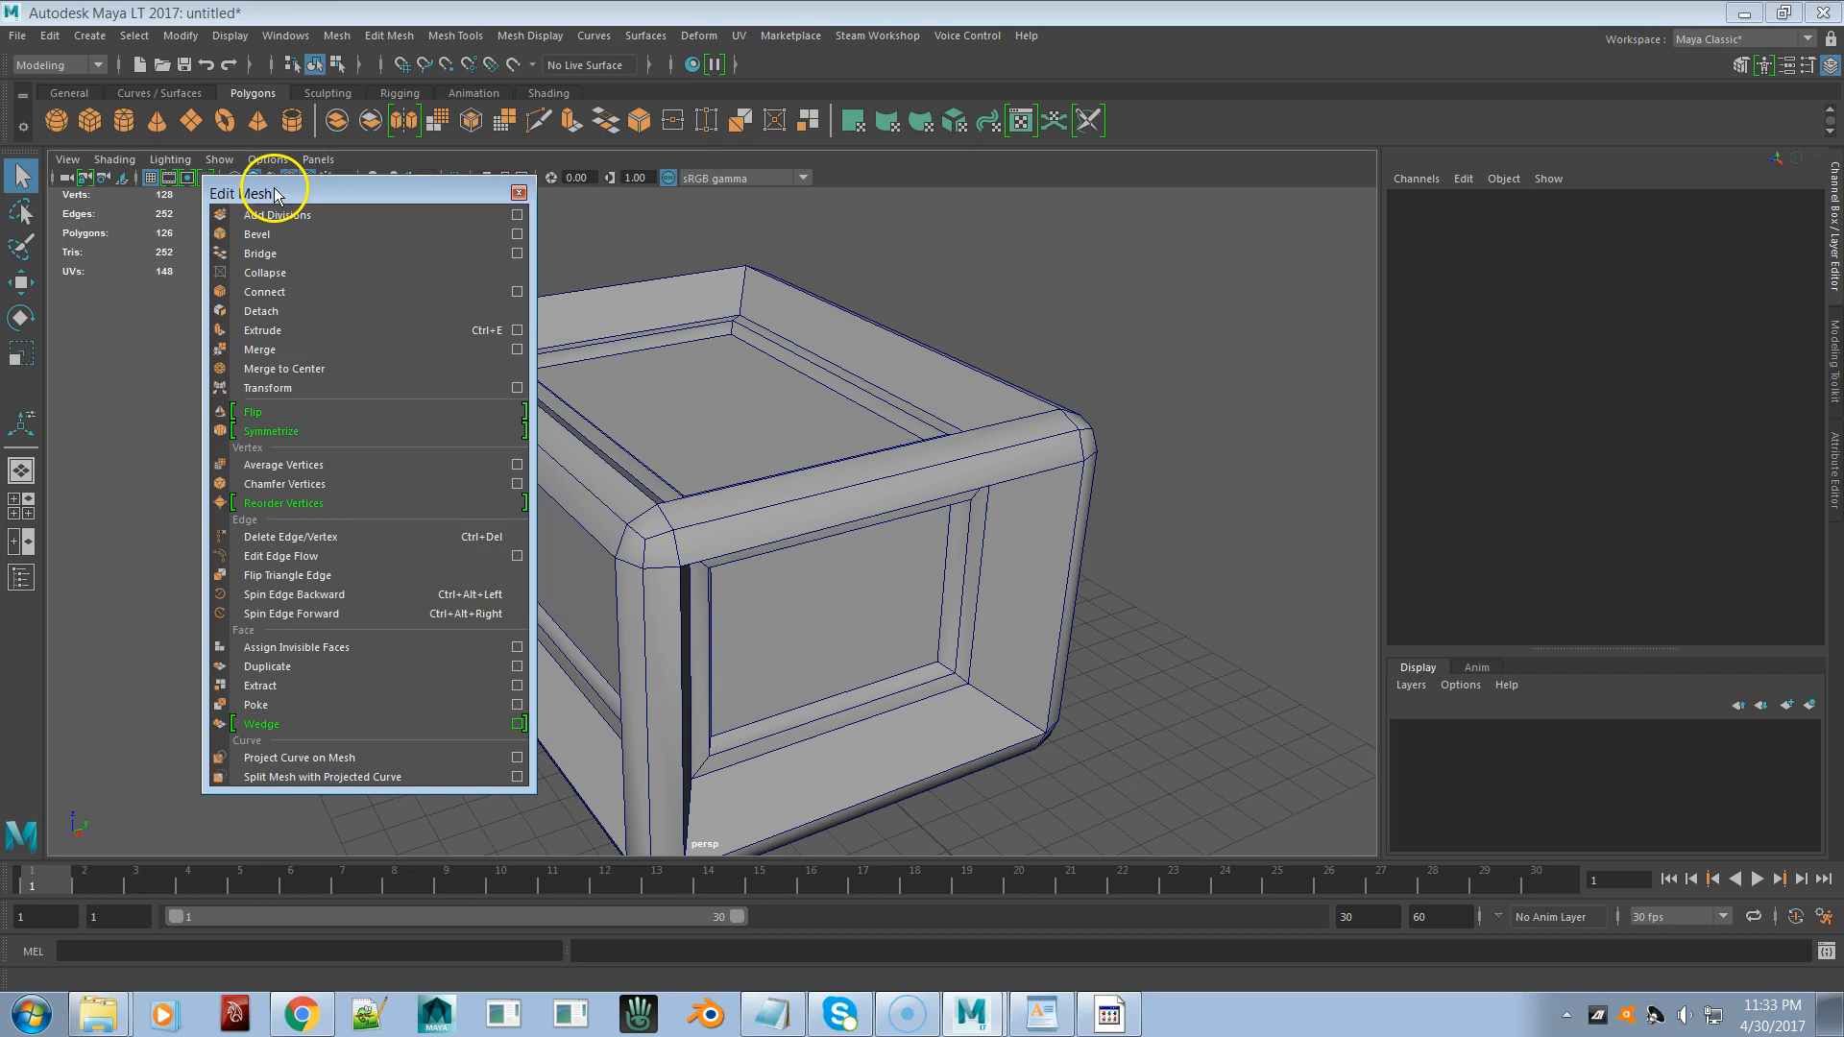
pyautogui.click(662, 40)
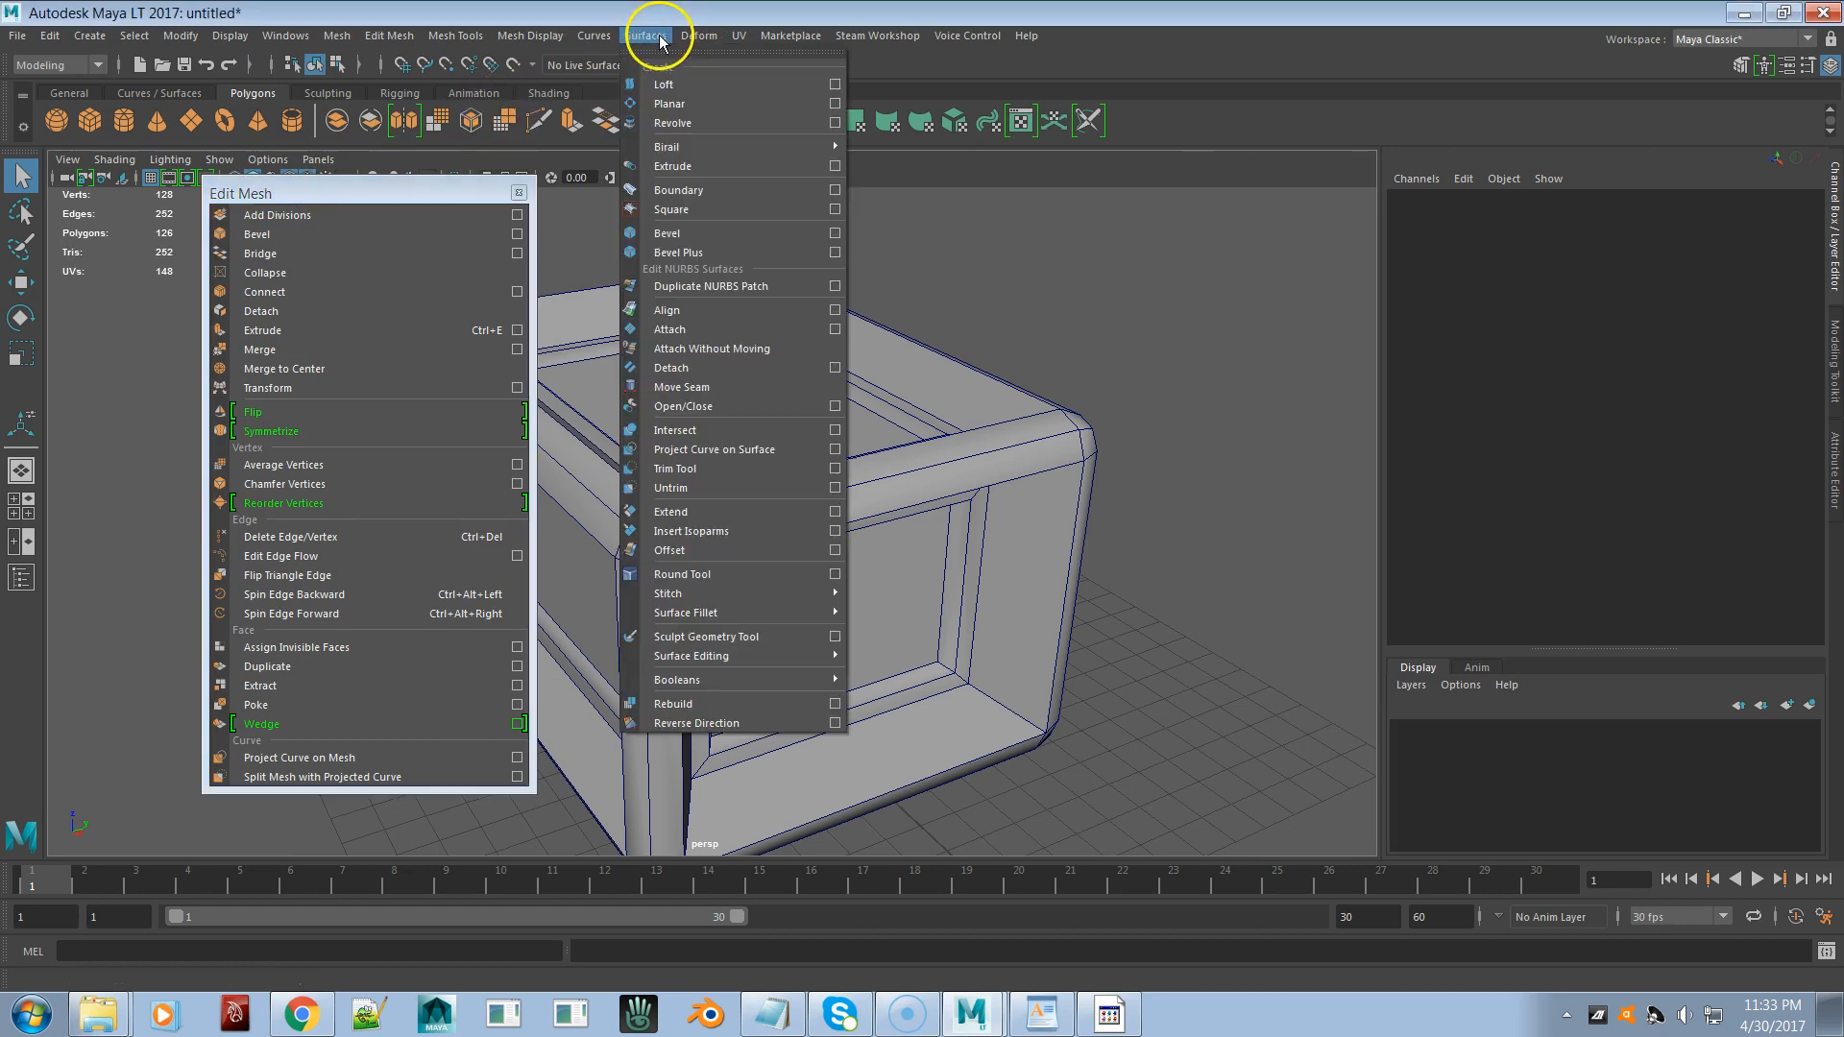
pyautogui.click(672, 65)
pyautogui.moveTo(685, 39); pyautogui.dragTo(662, 145)
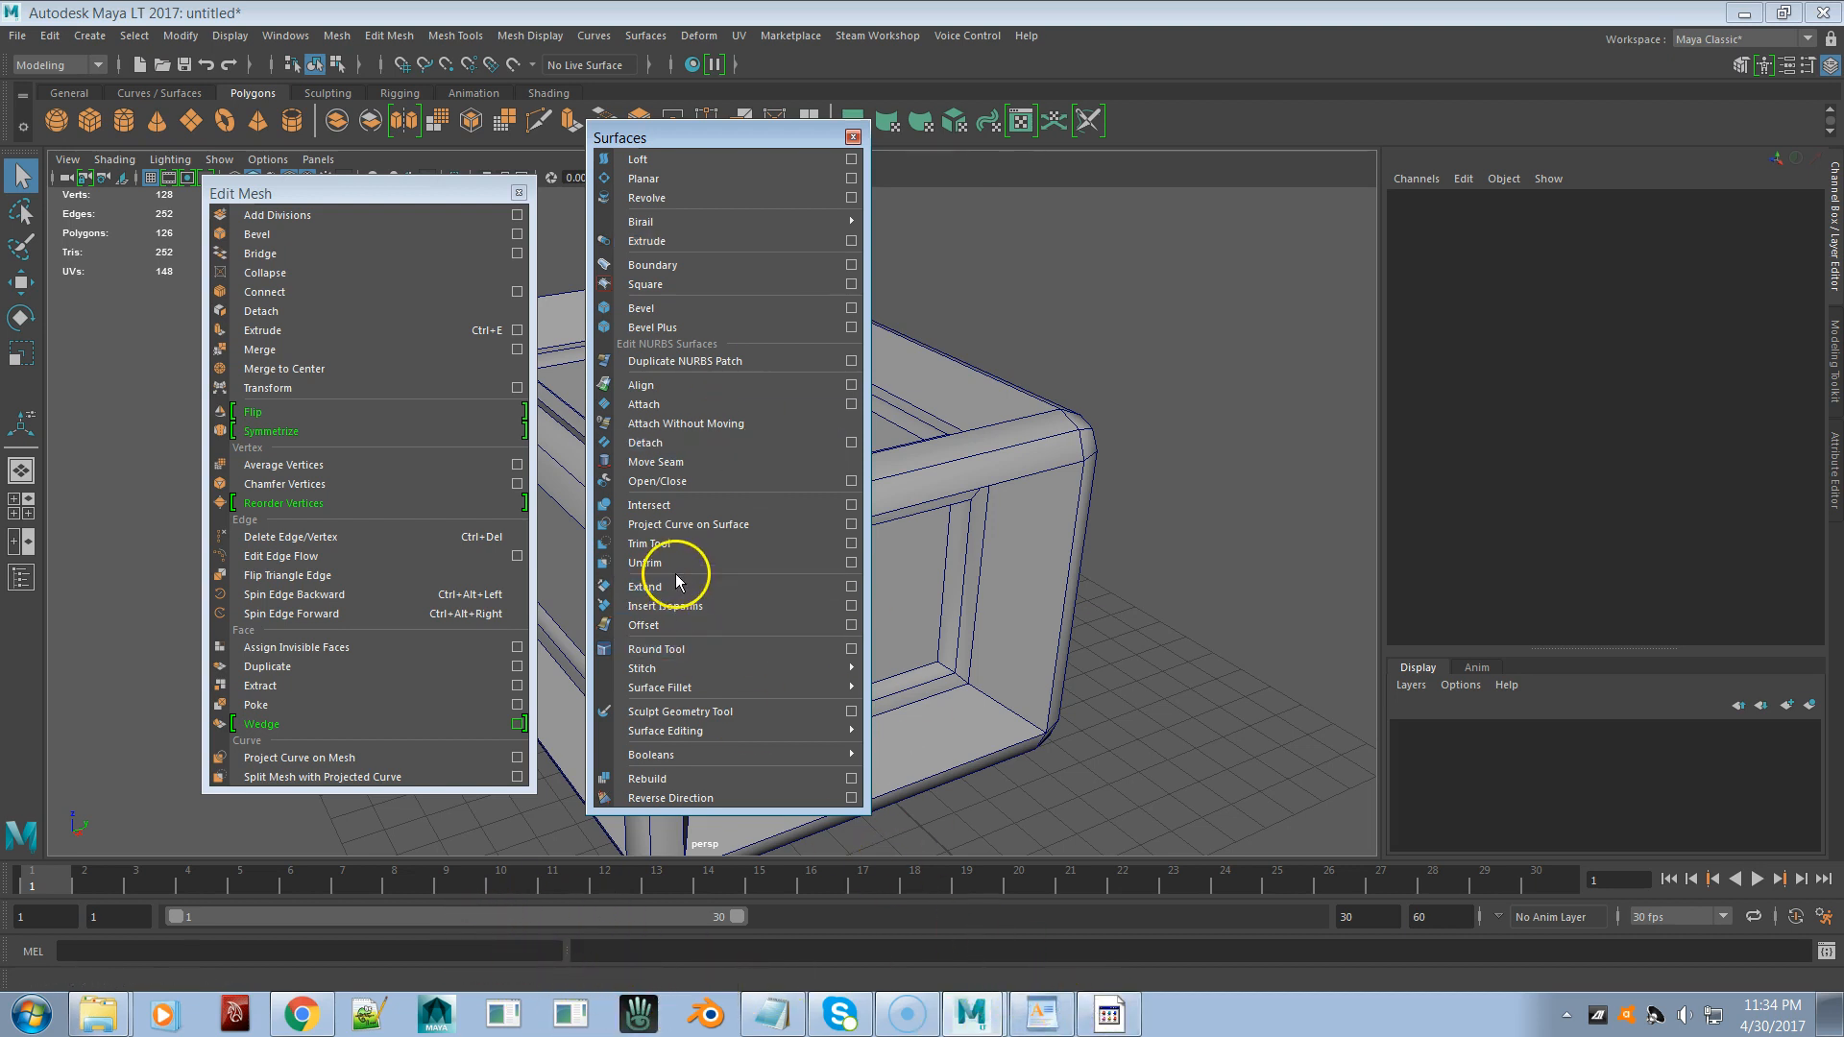
# - Bring the Genie Voice Command window forward and close it
pyautogui.hotkey('alt', 'Tab')
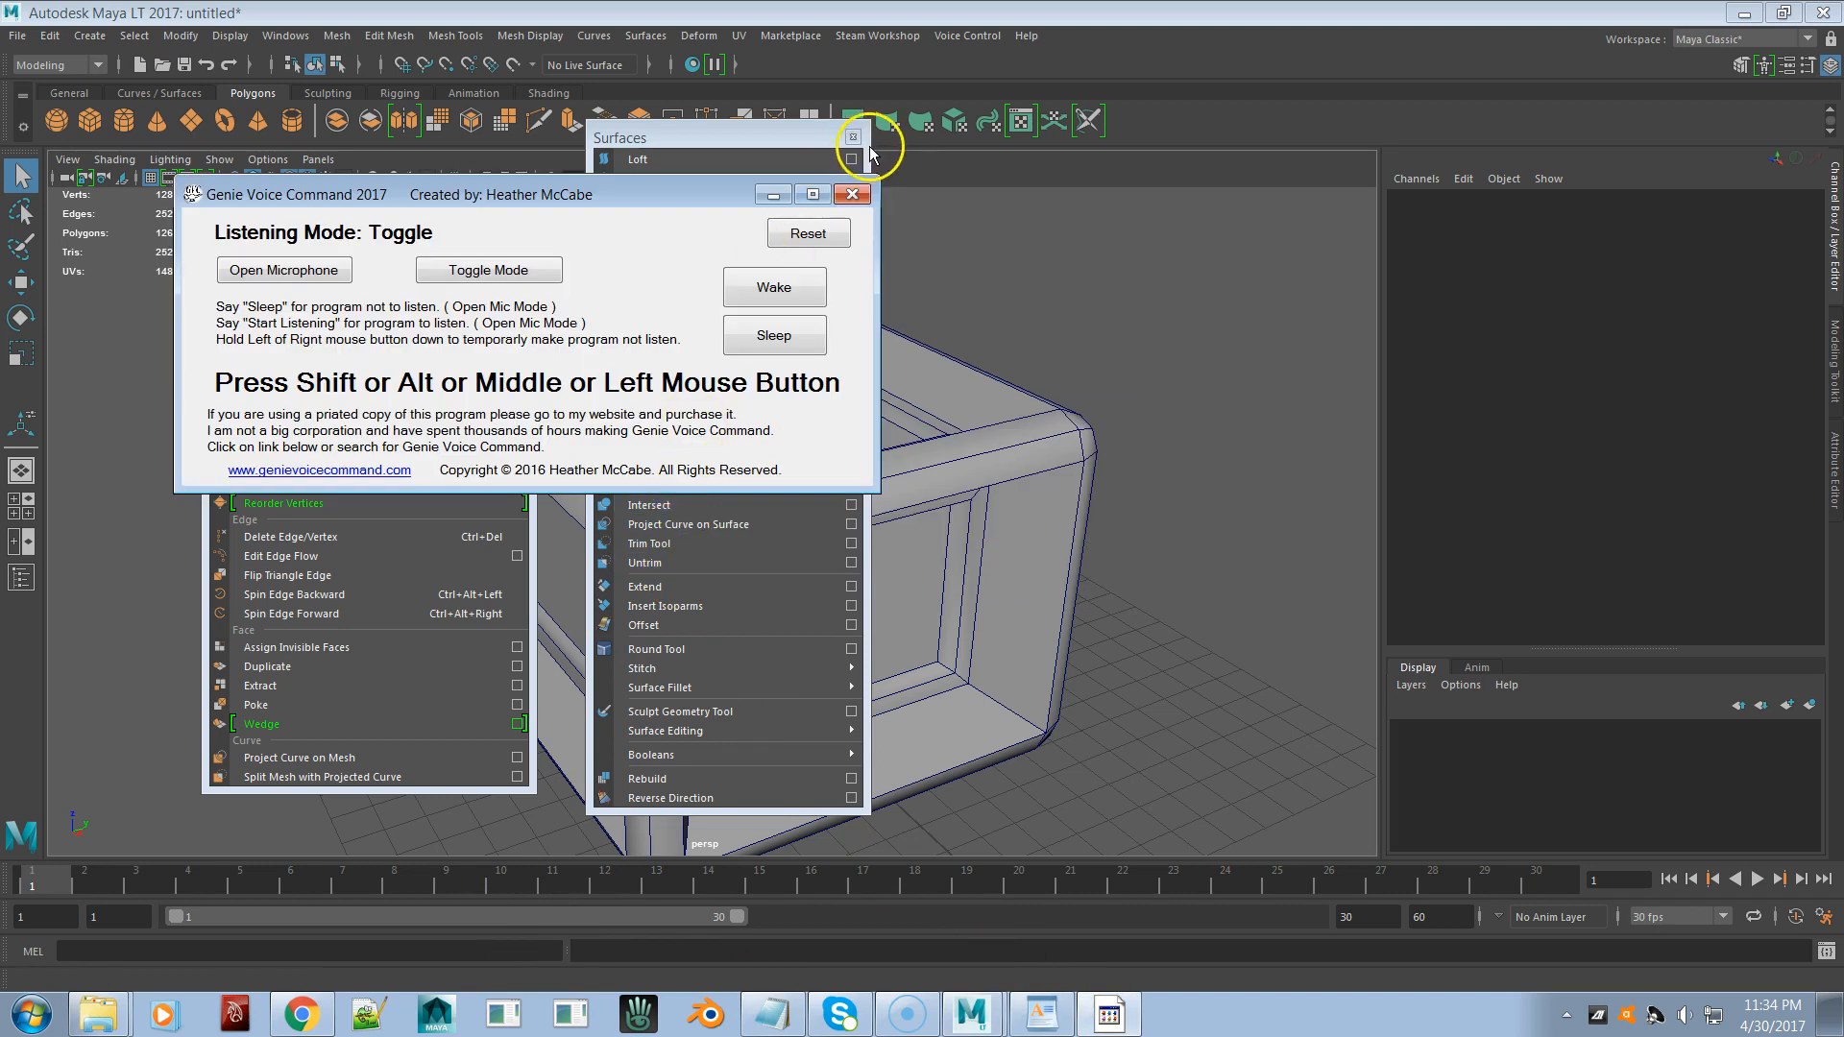
pyautogui.click(851, 194)
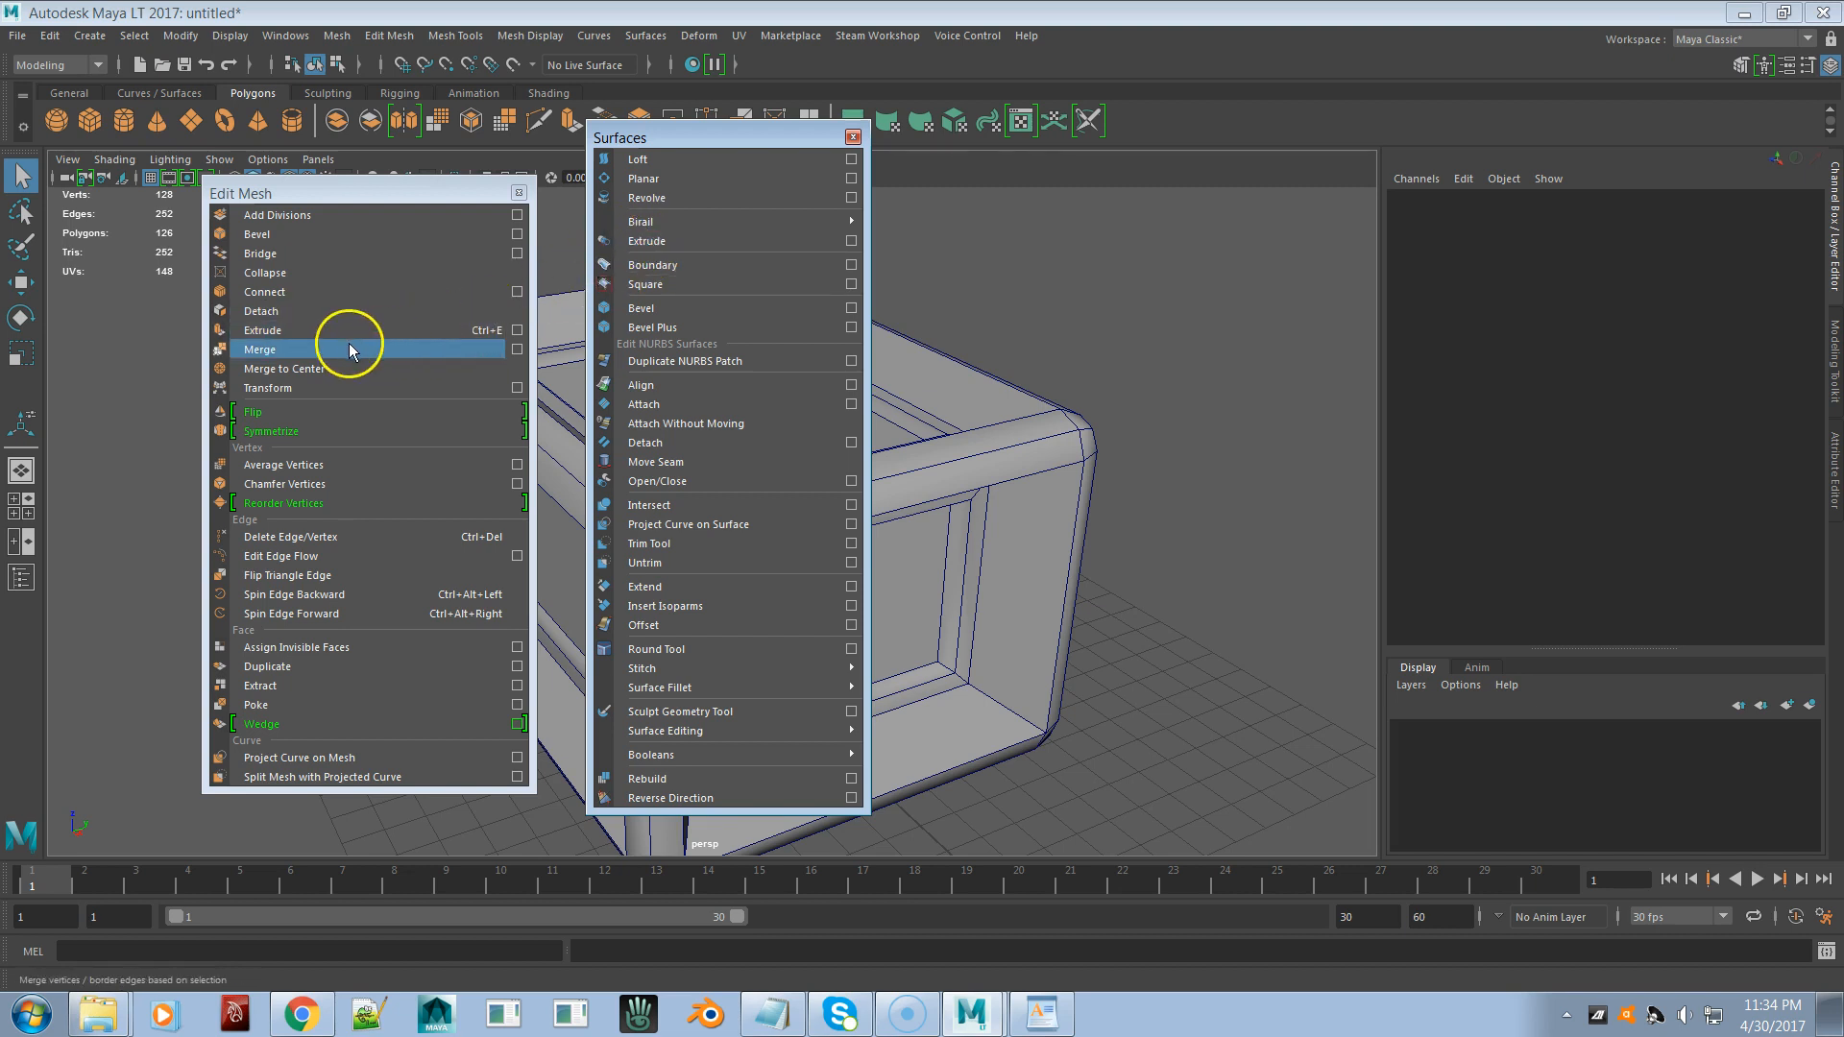
# - Compare the Extrude entries in the floating Edit Mesh and Surfaces lists, and view the surface Extrude options without applying them
pyautogui.click(660, 245)
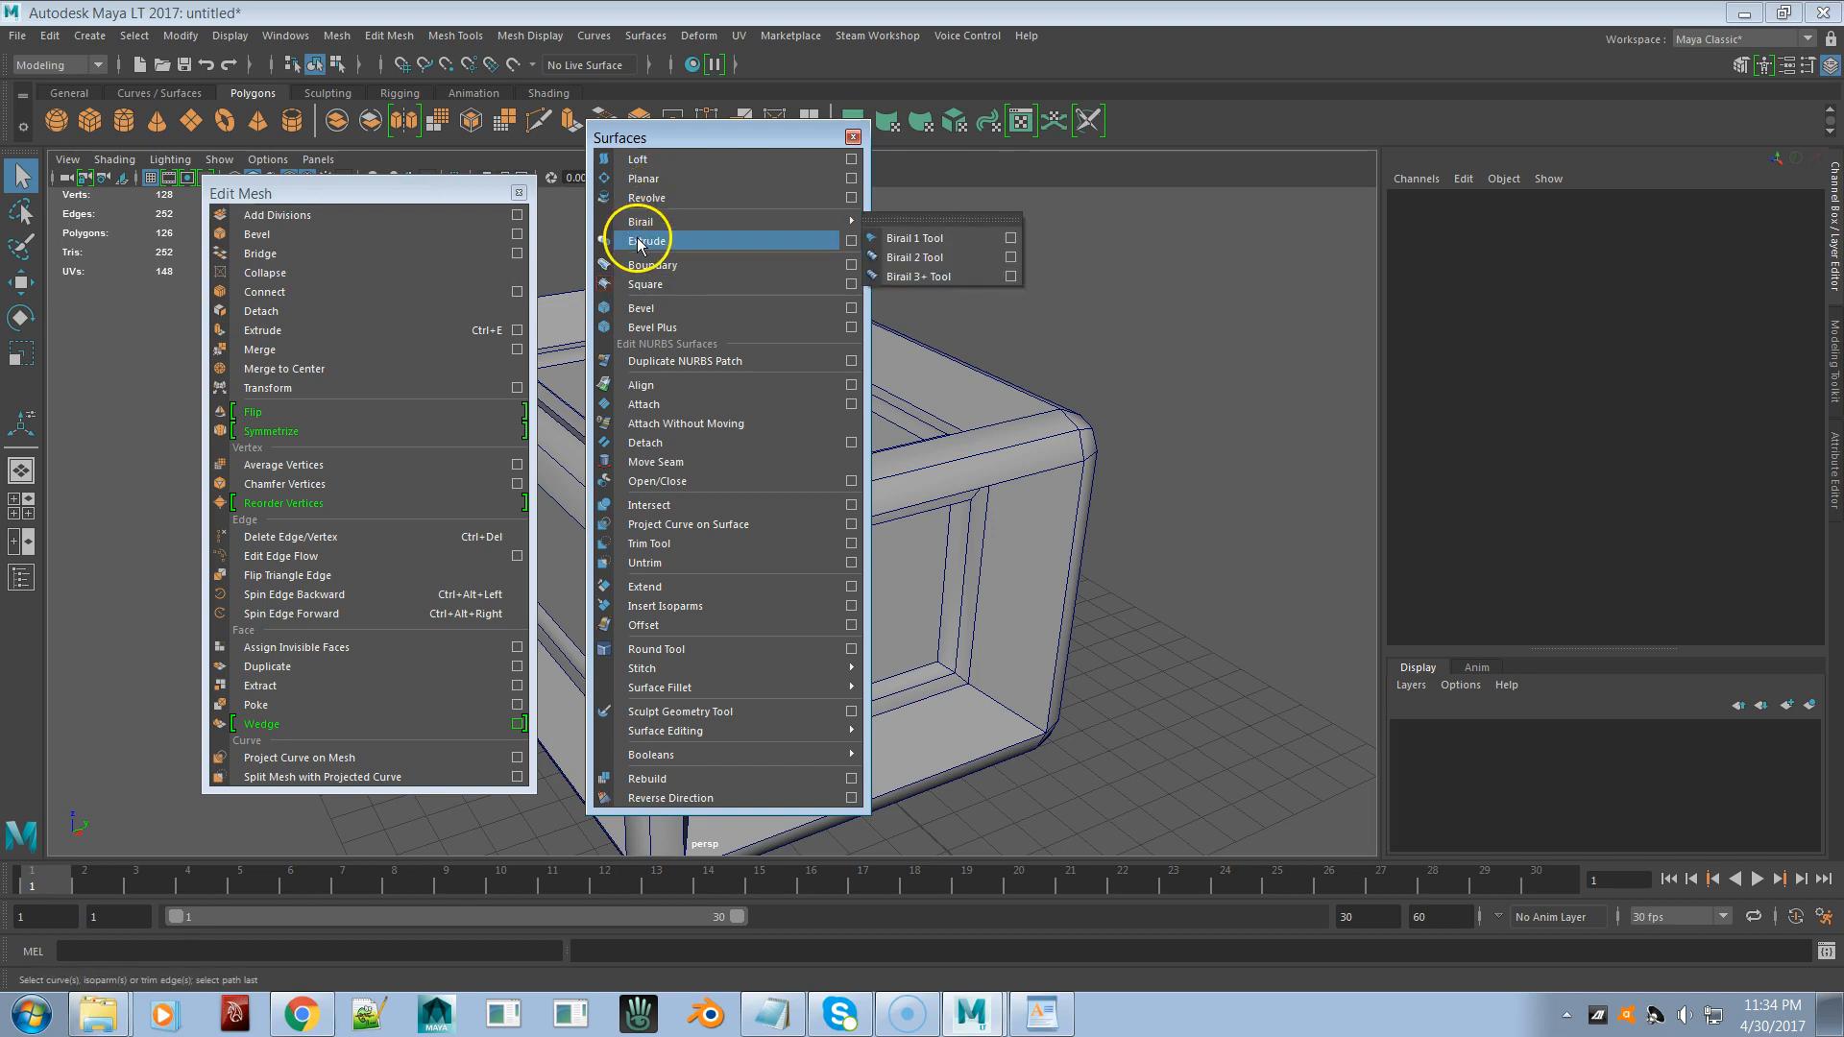
pyautogui.click(307, 333)
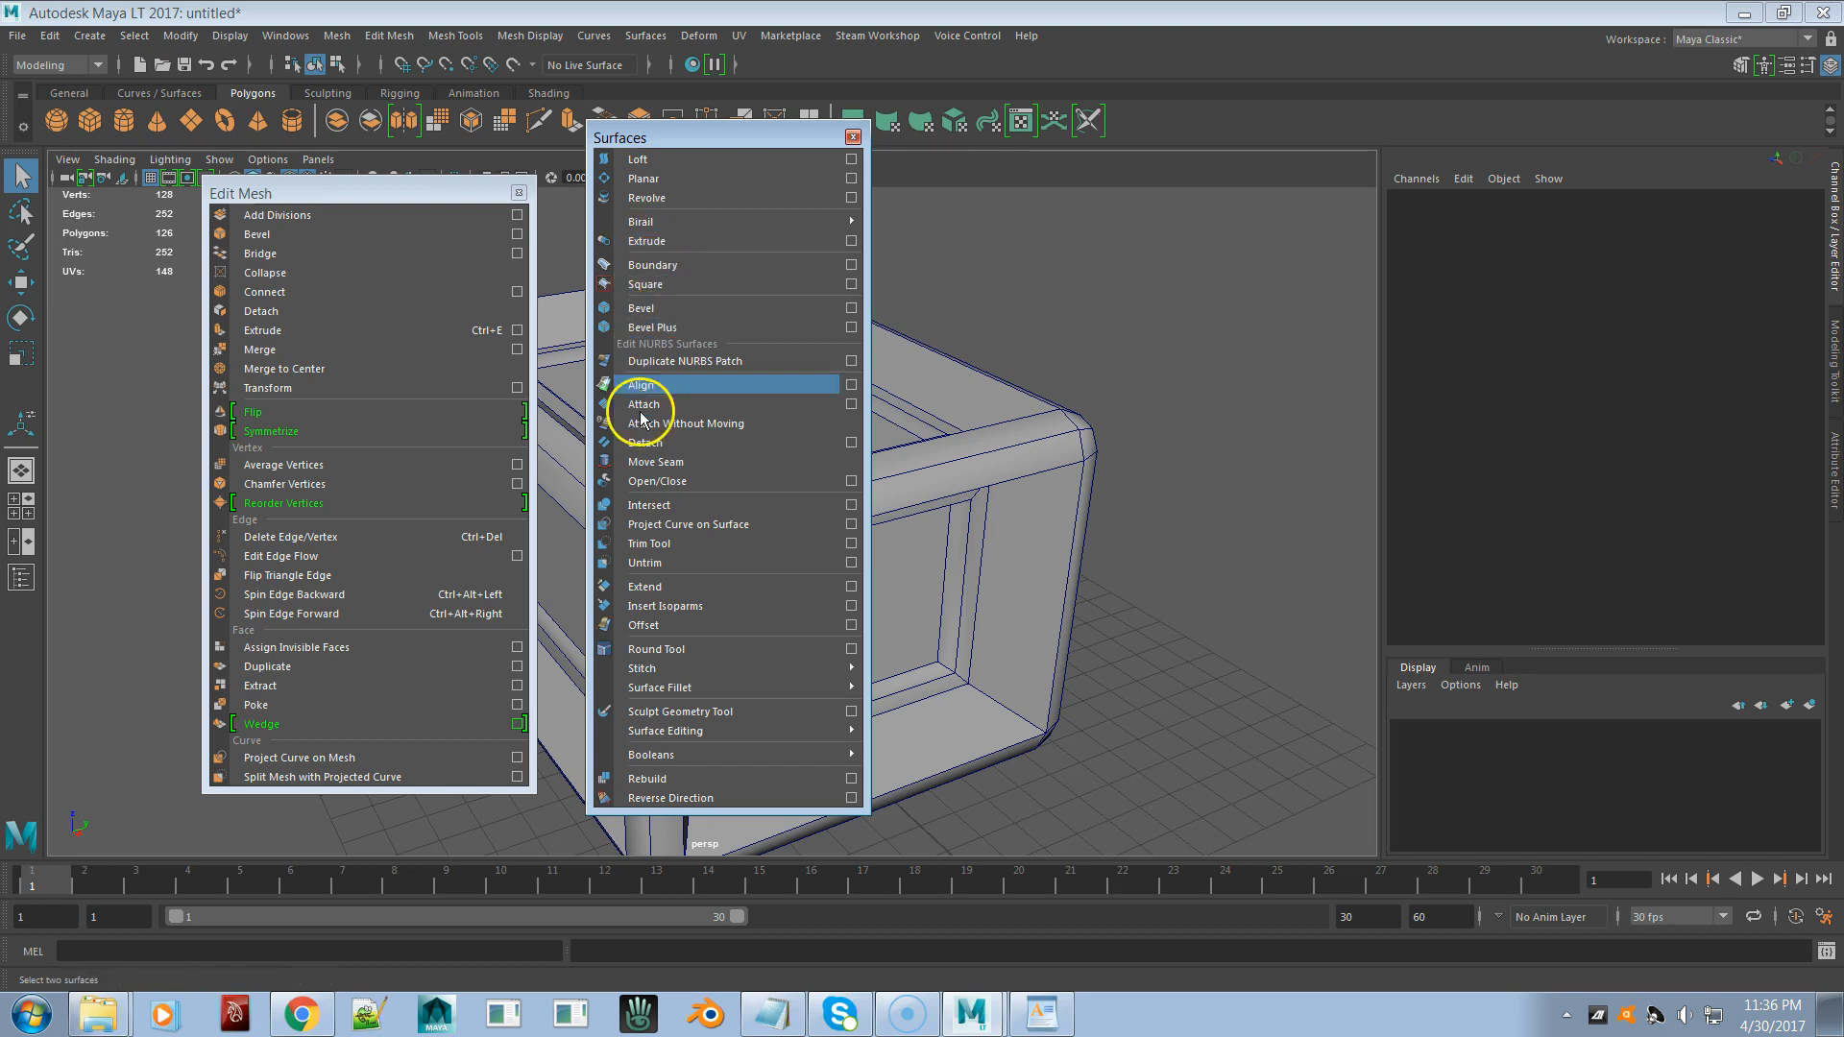
pyautogui.moveTo(676, 227)
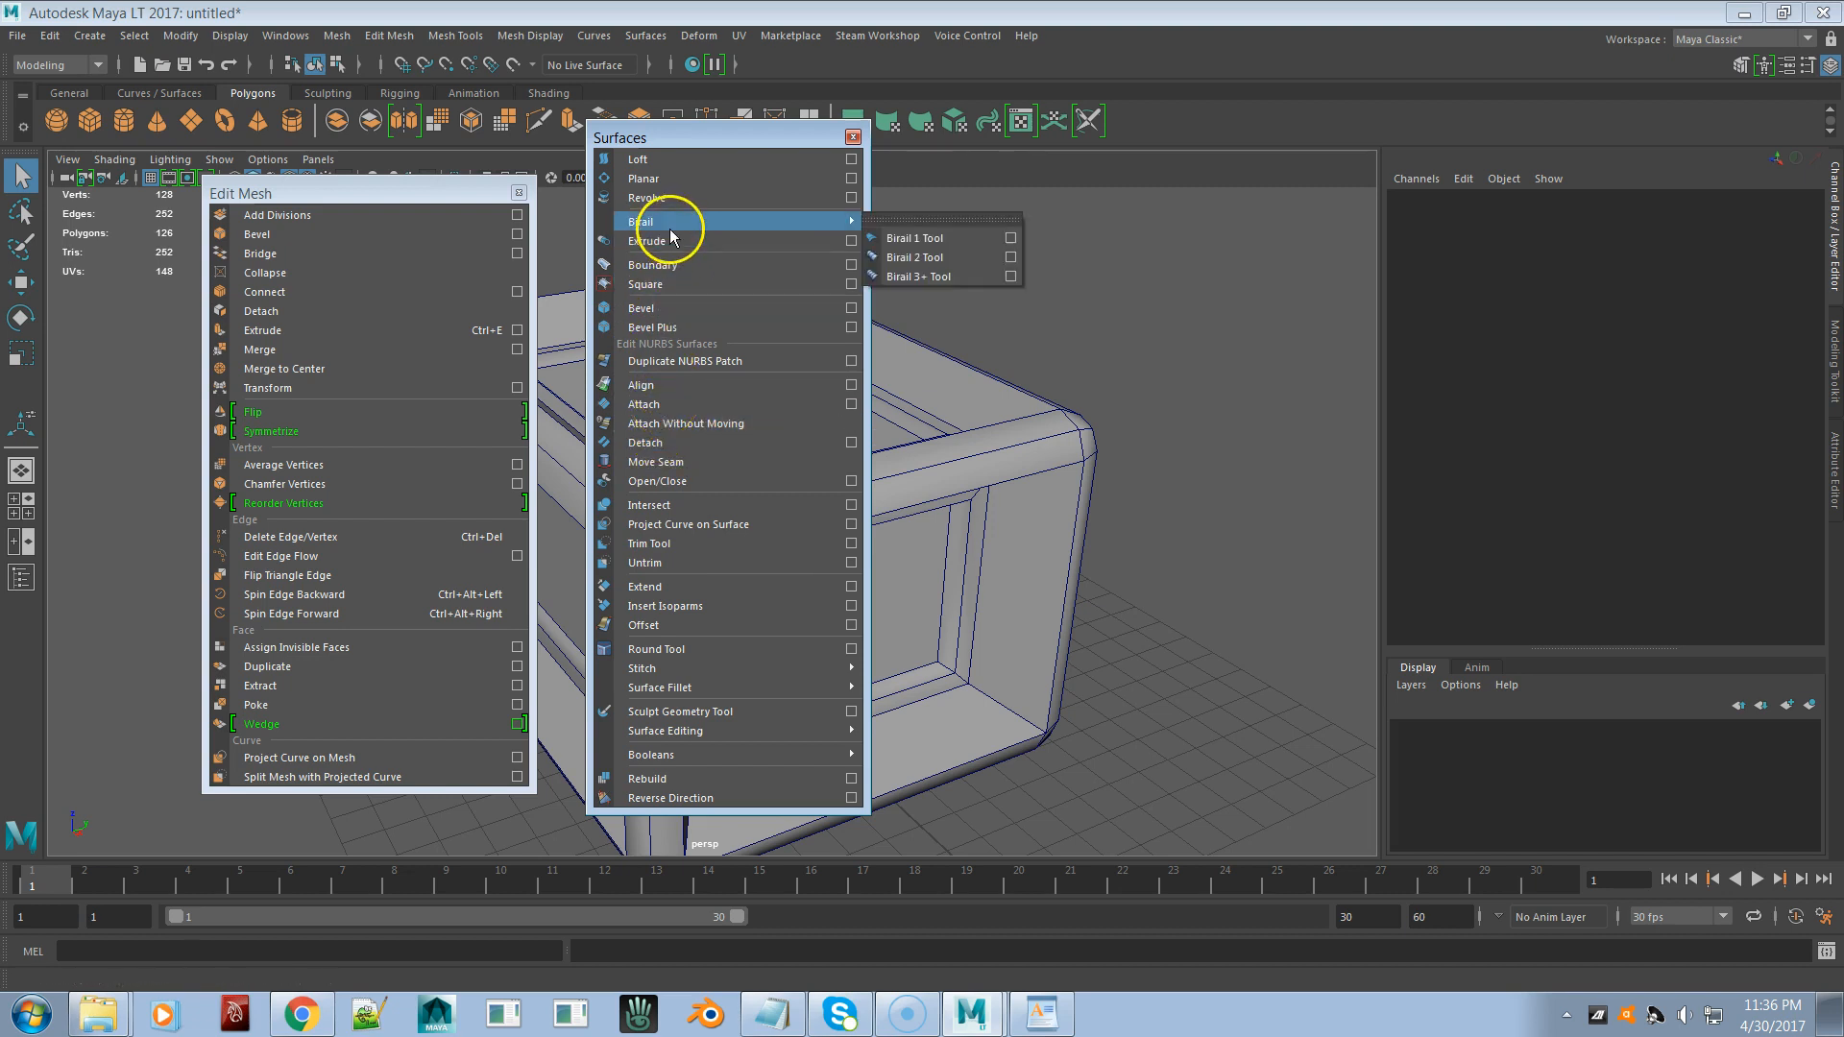
pyautogui.click(642, 389)
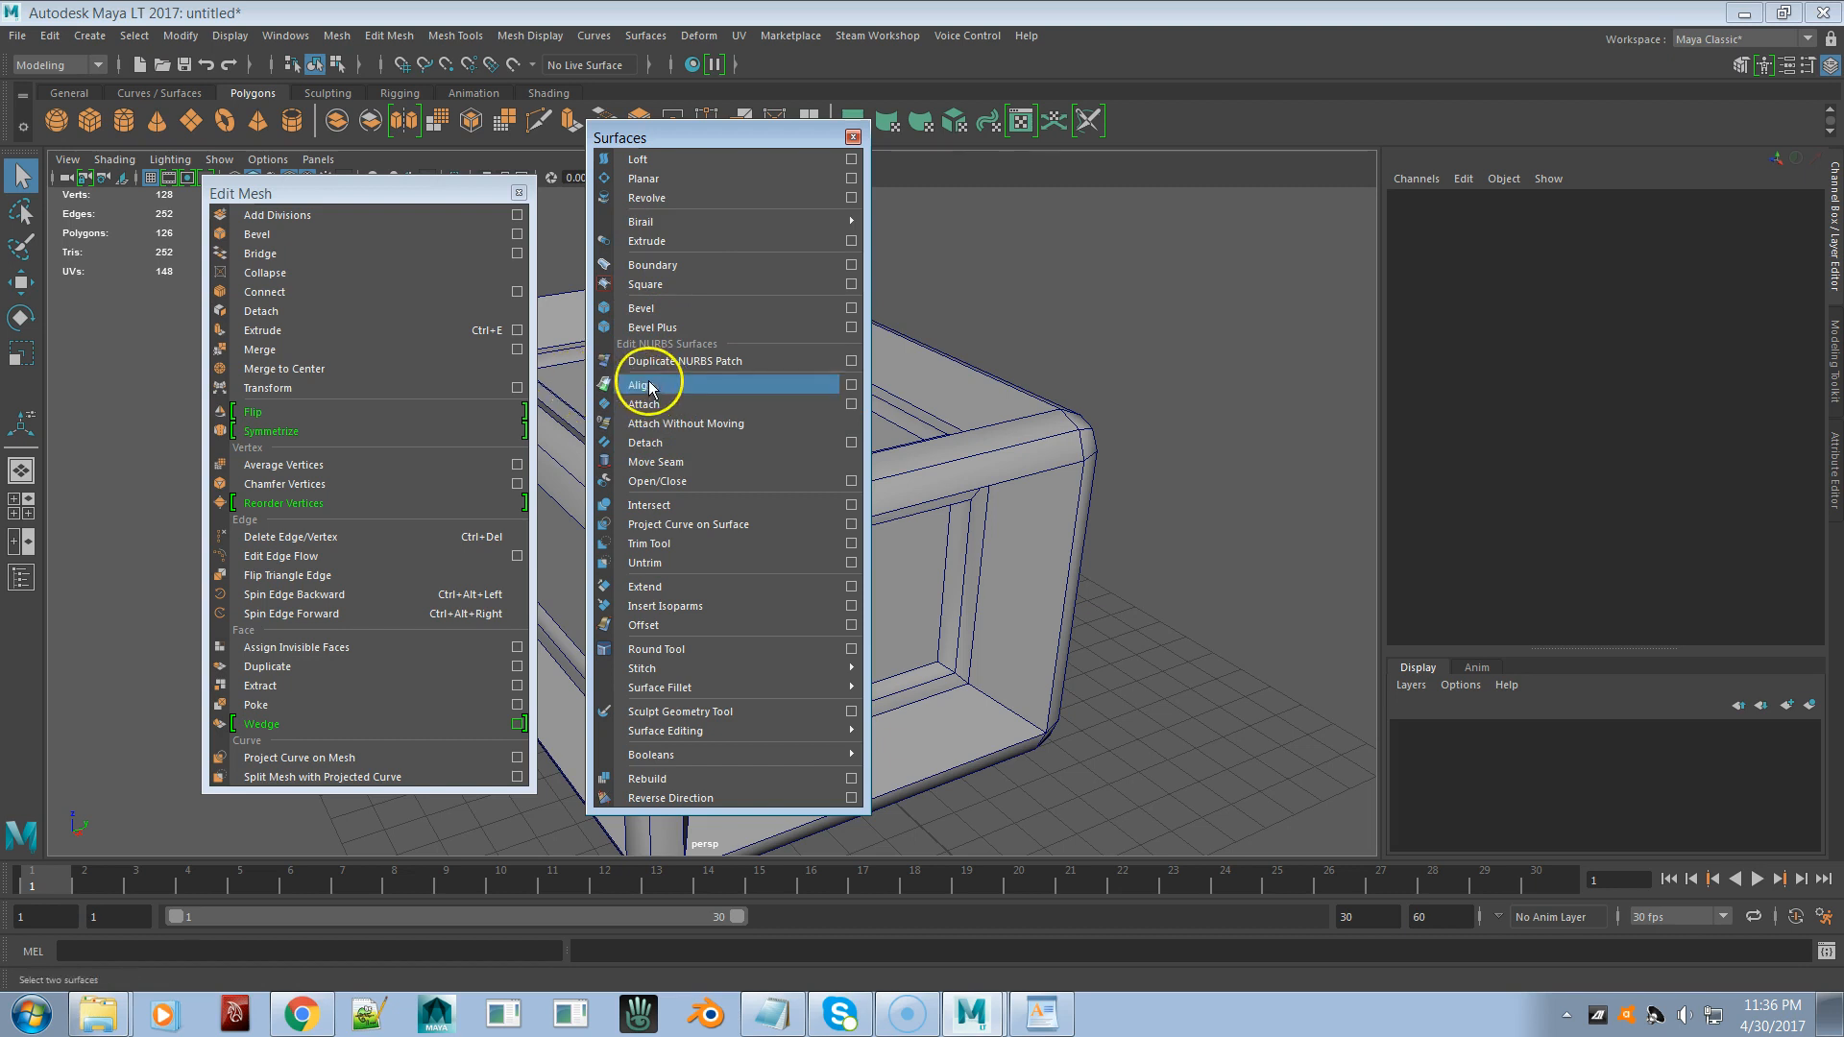
pyautogui.click(629, 160)
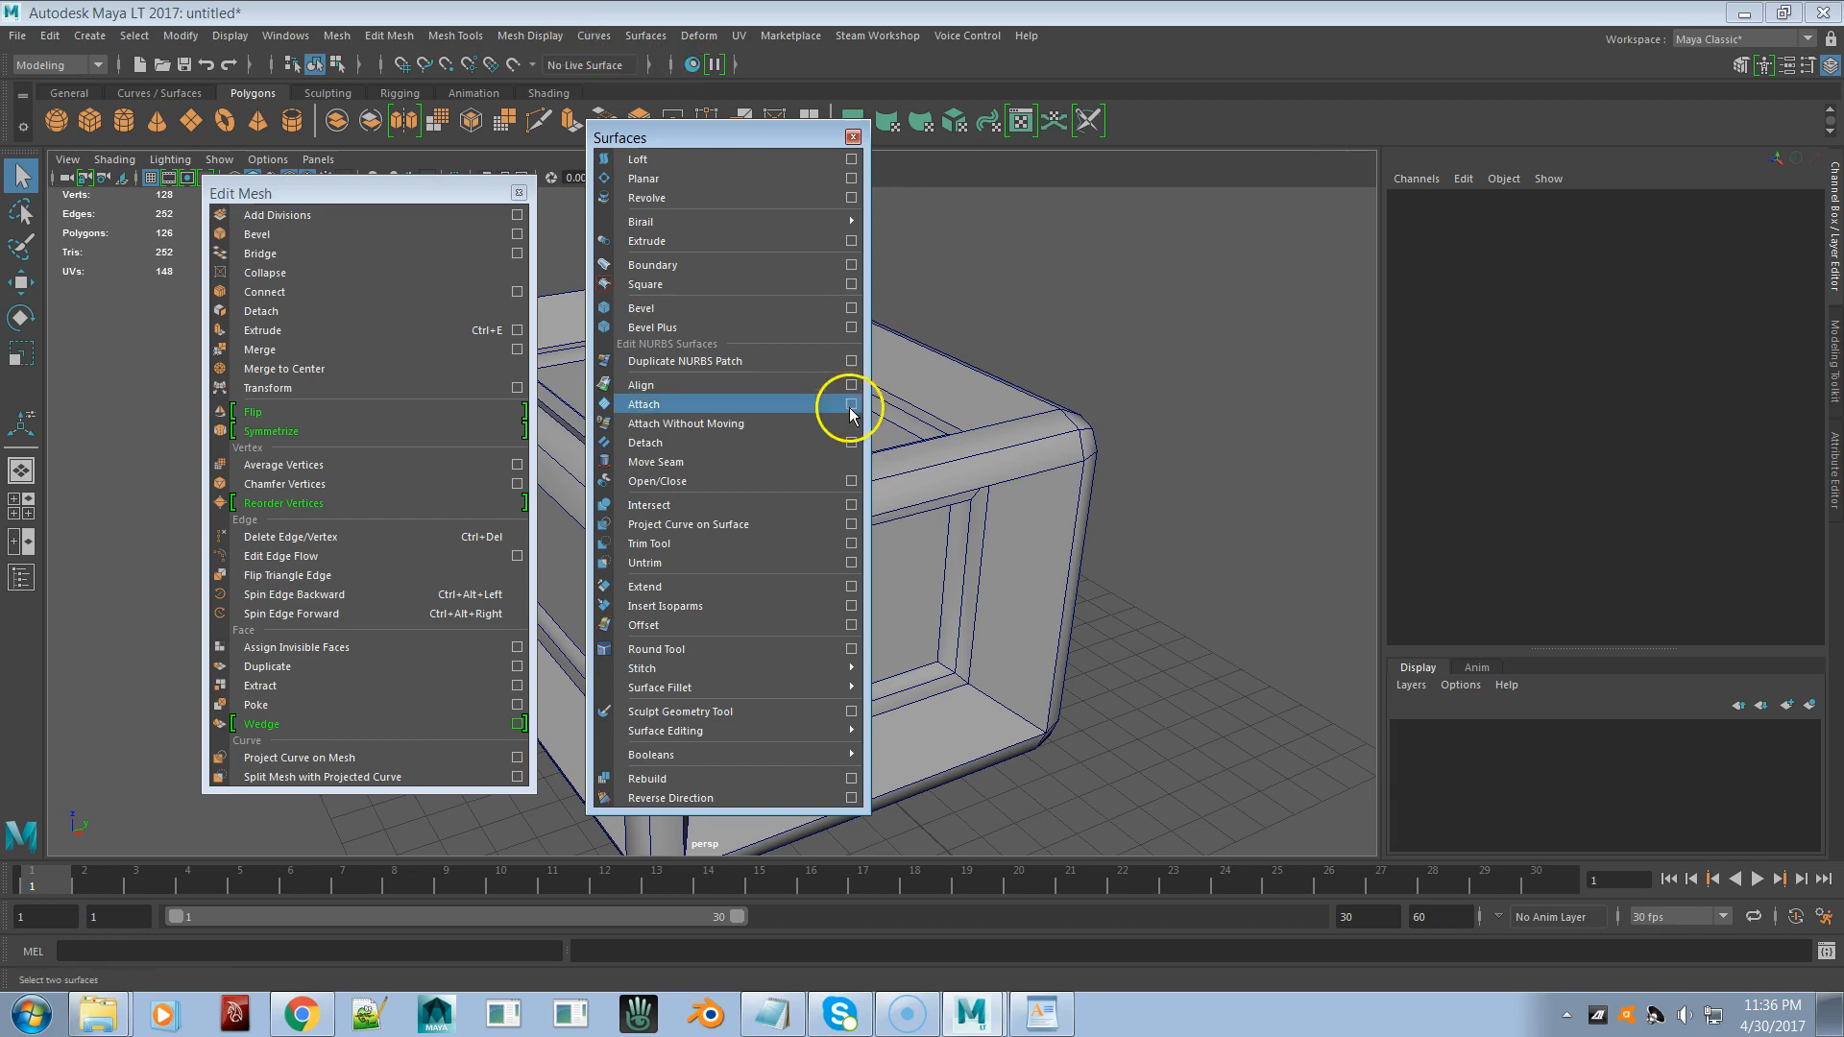
pyautogui.moveTo(793, 667)
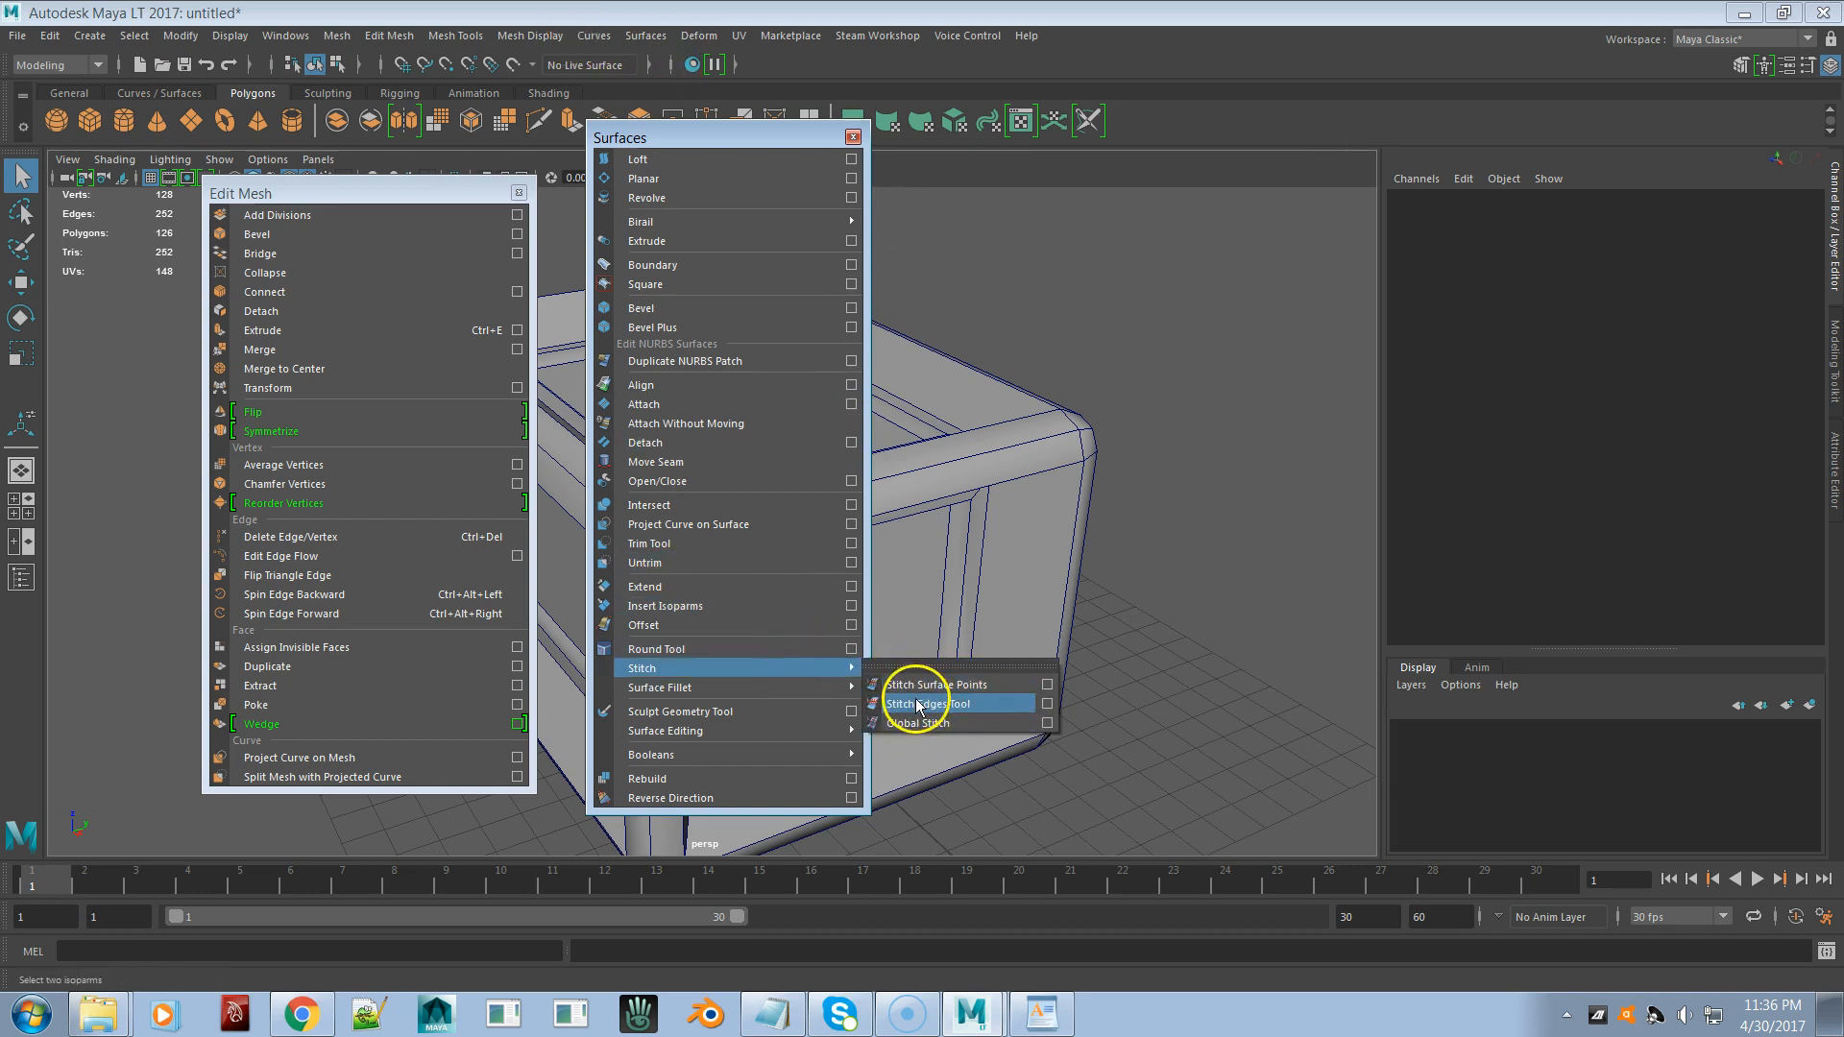
pyautogui.click(851, 240)
pyautogui.moveTo(849, 352); pyautogui.dragTo(1028, 300)
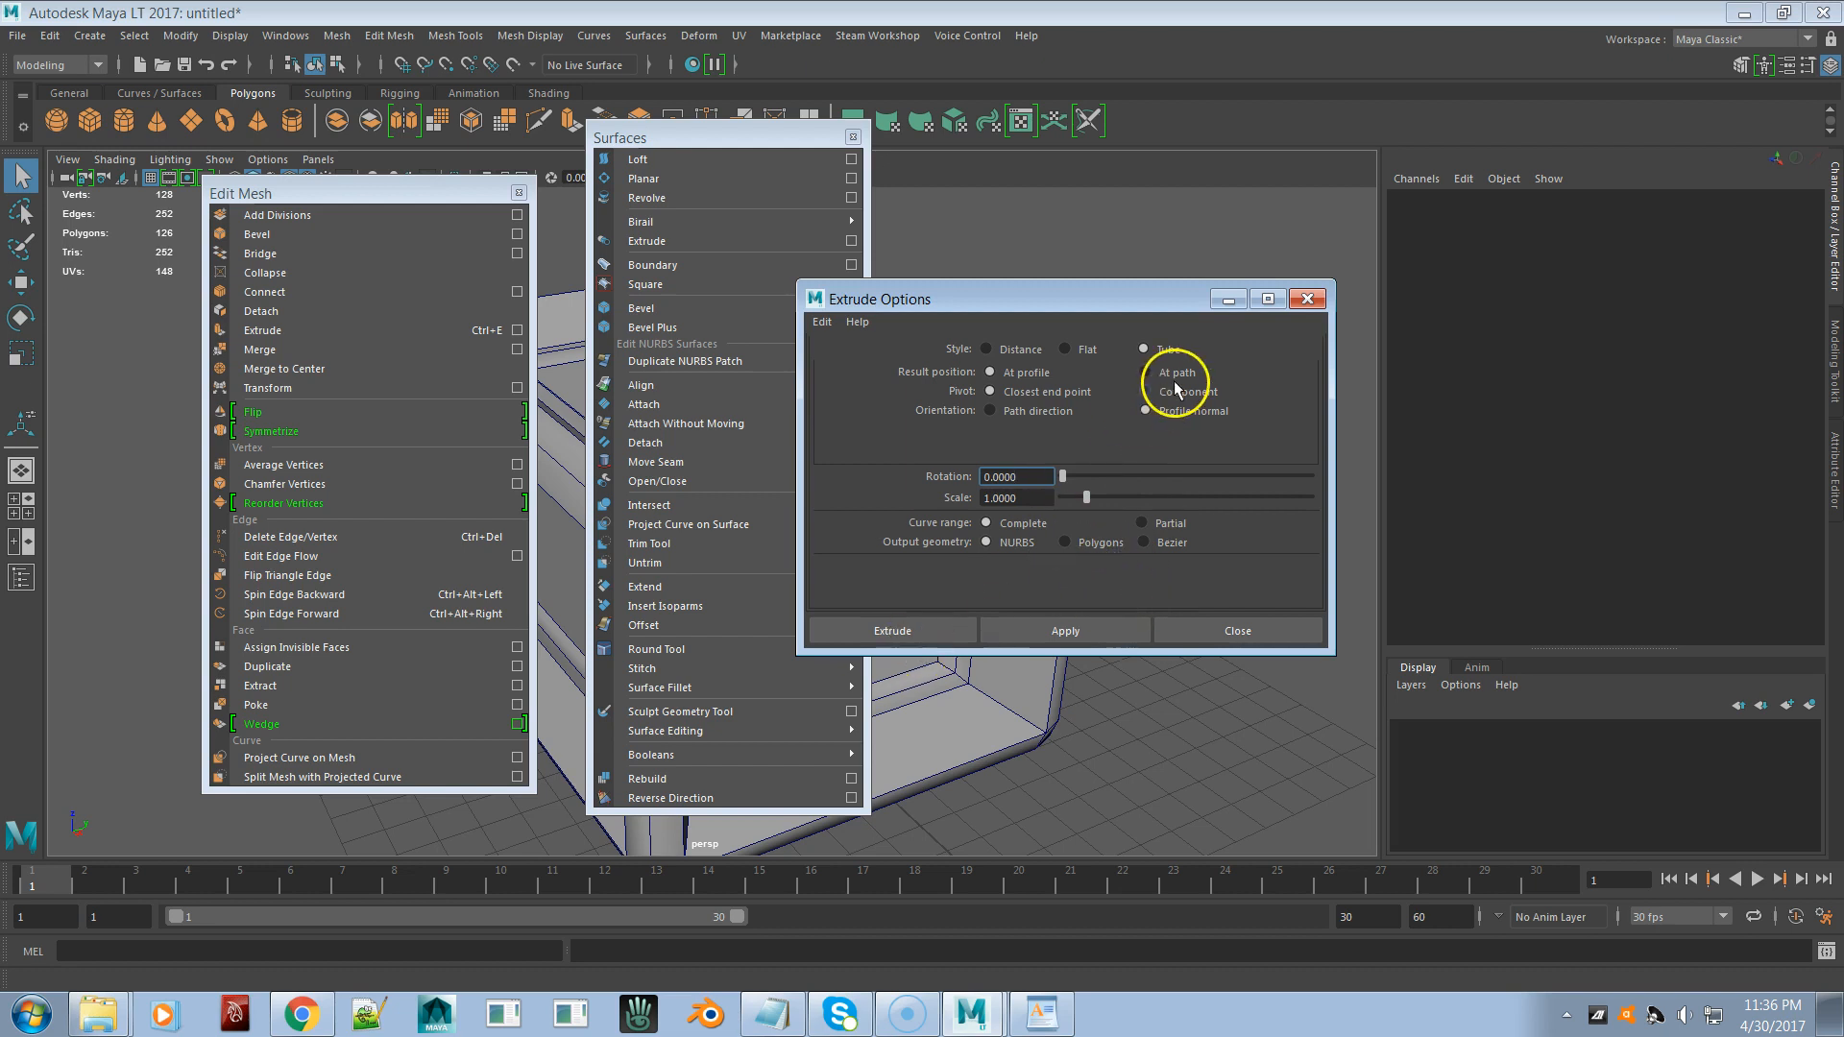
pyautogui.click(1308, 299)
# - Detach the Birail tools as a floating window and place it over the upper part of the Surfaces list
pyautogui.moveTo(855, 225)
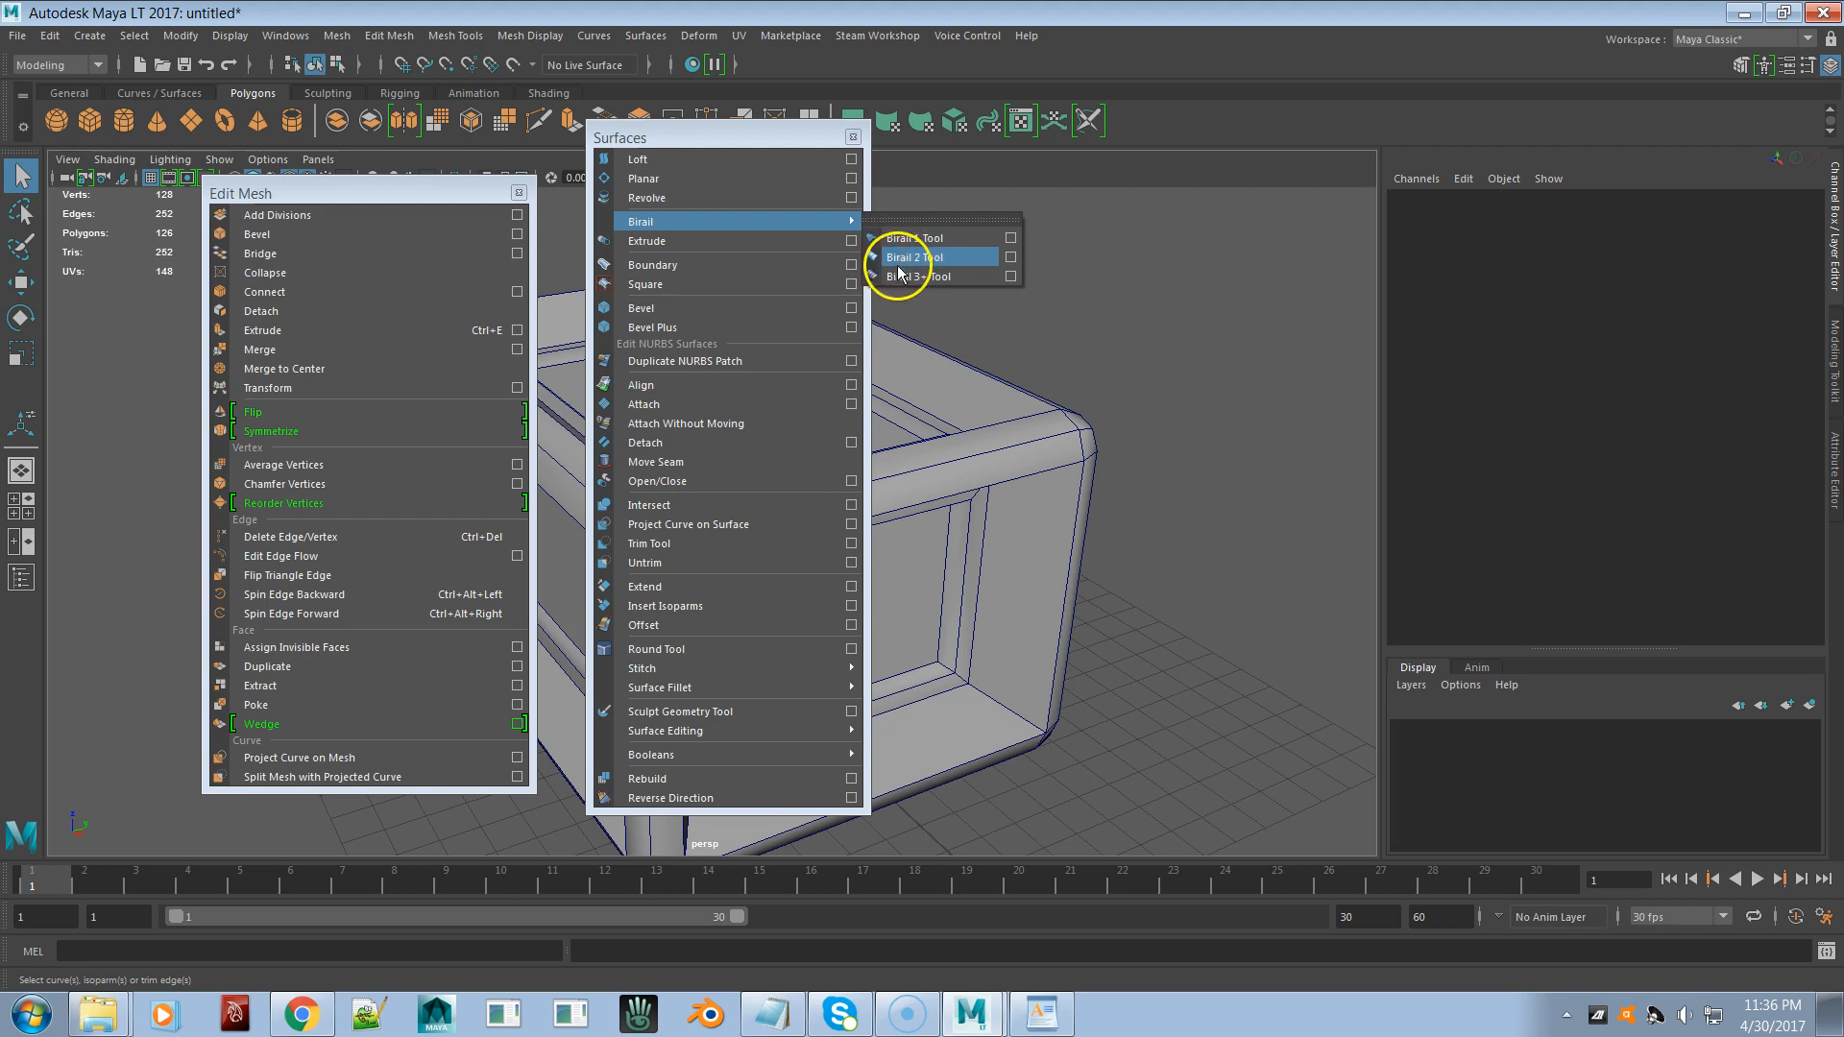
pyautogui.click(928, 219)
pyautogui.moveTo(945, 200); pyautogui.dragTo(854, 186)
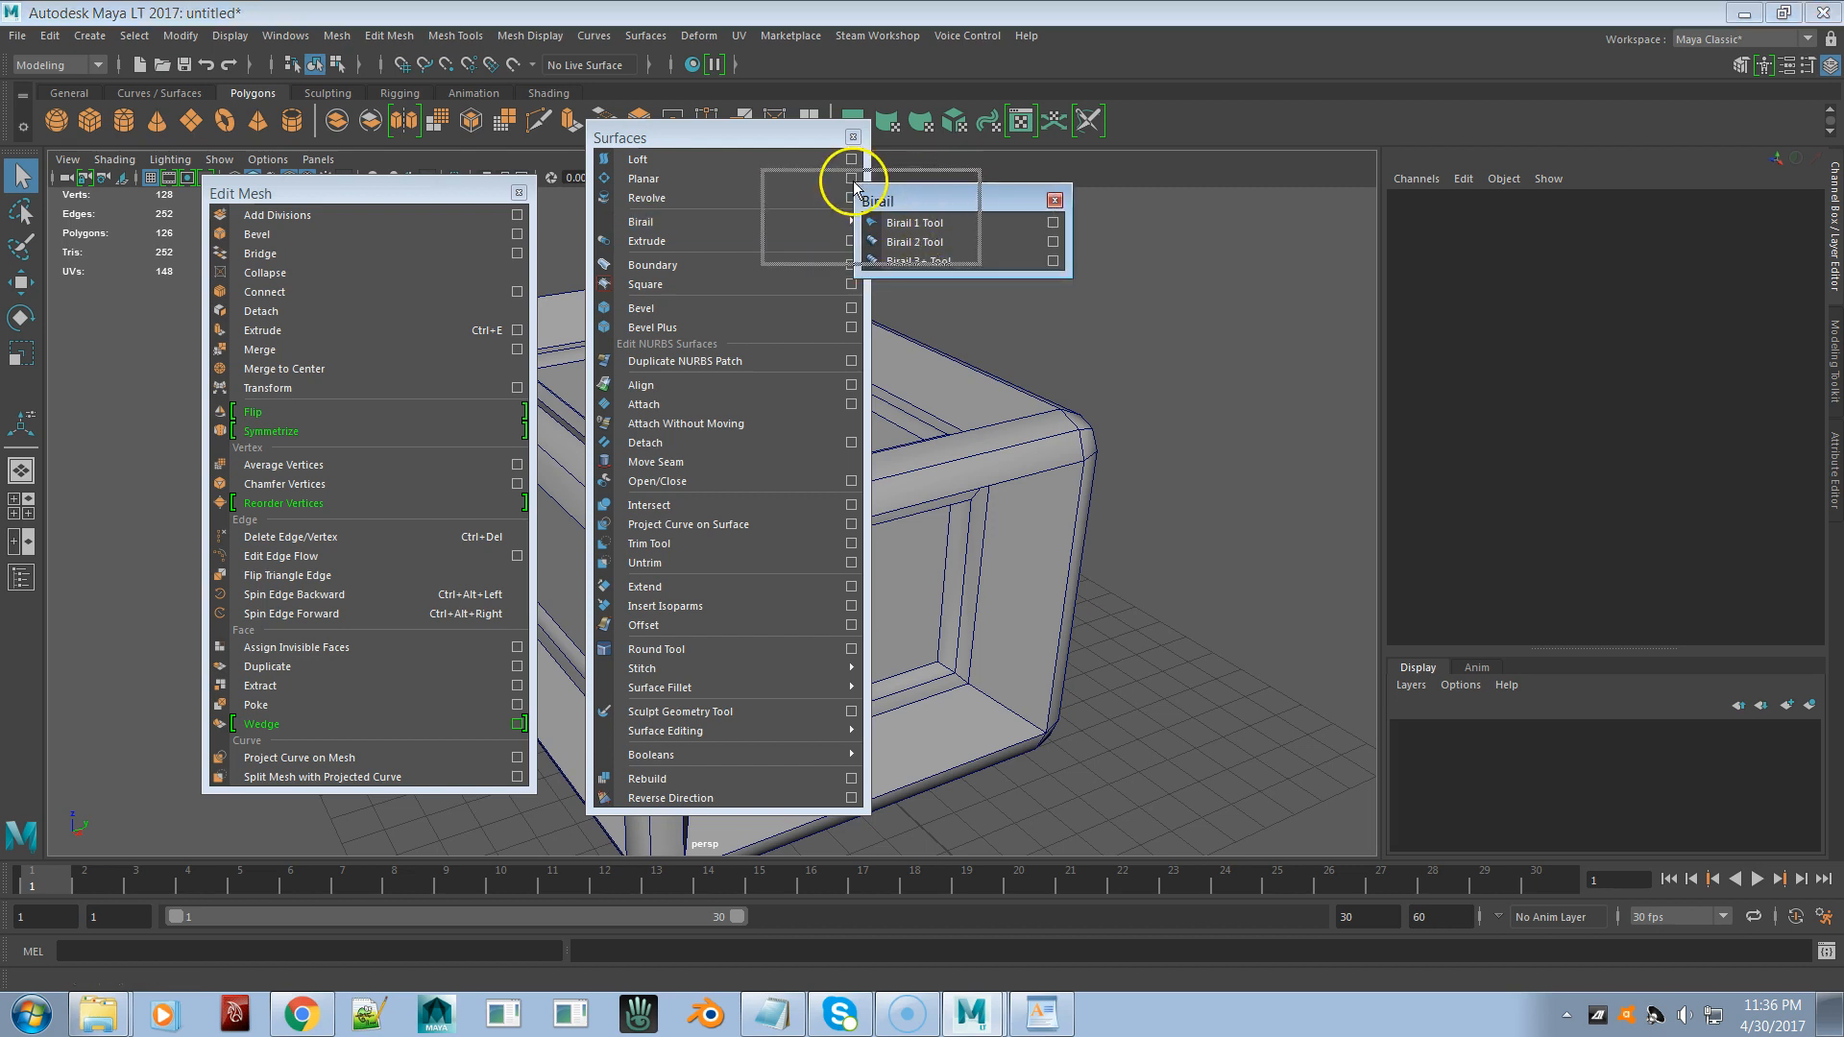
# - Open the Voice Control command search list and place it beside the floating Birail window
pyautogui.click(990, 38)
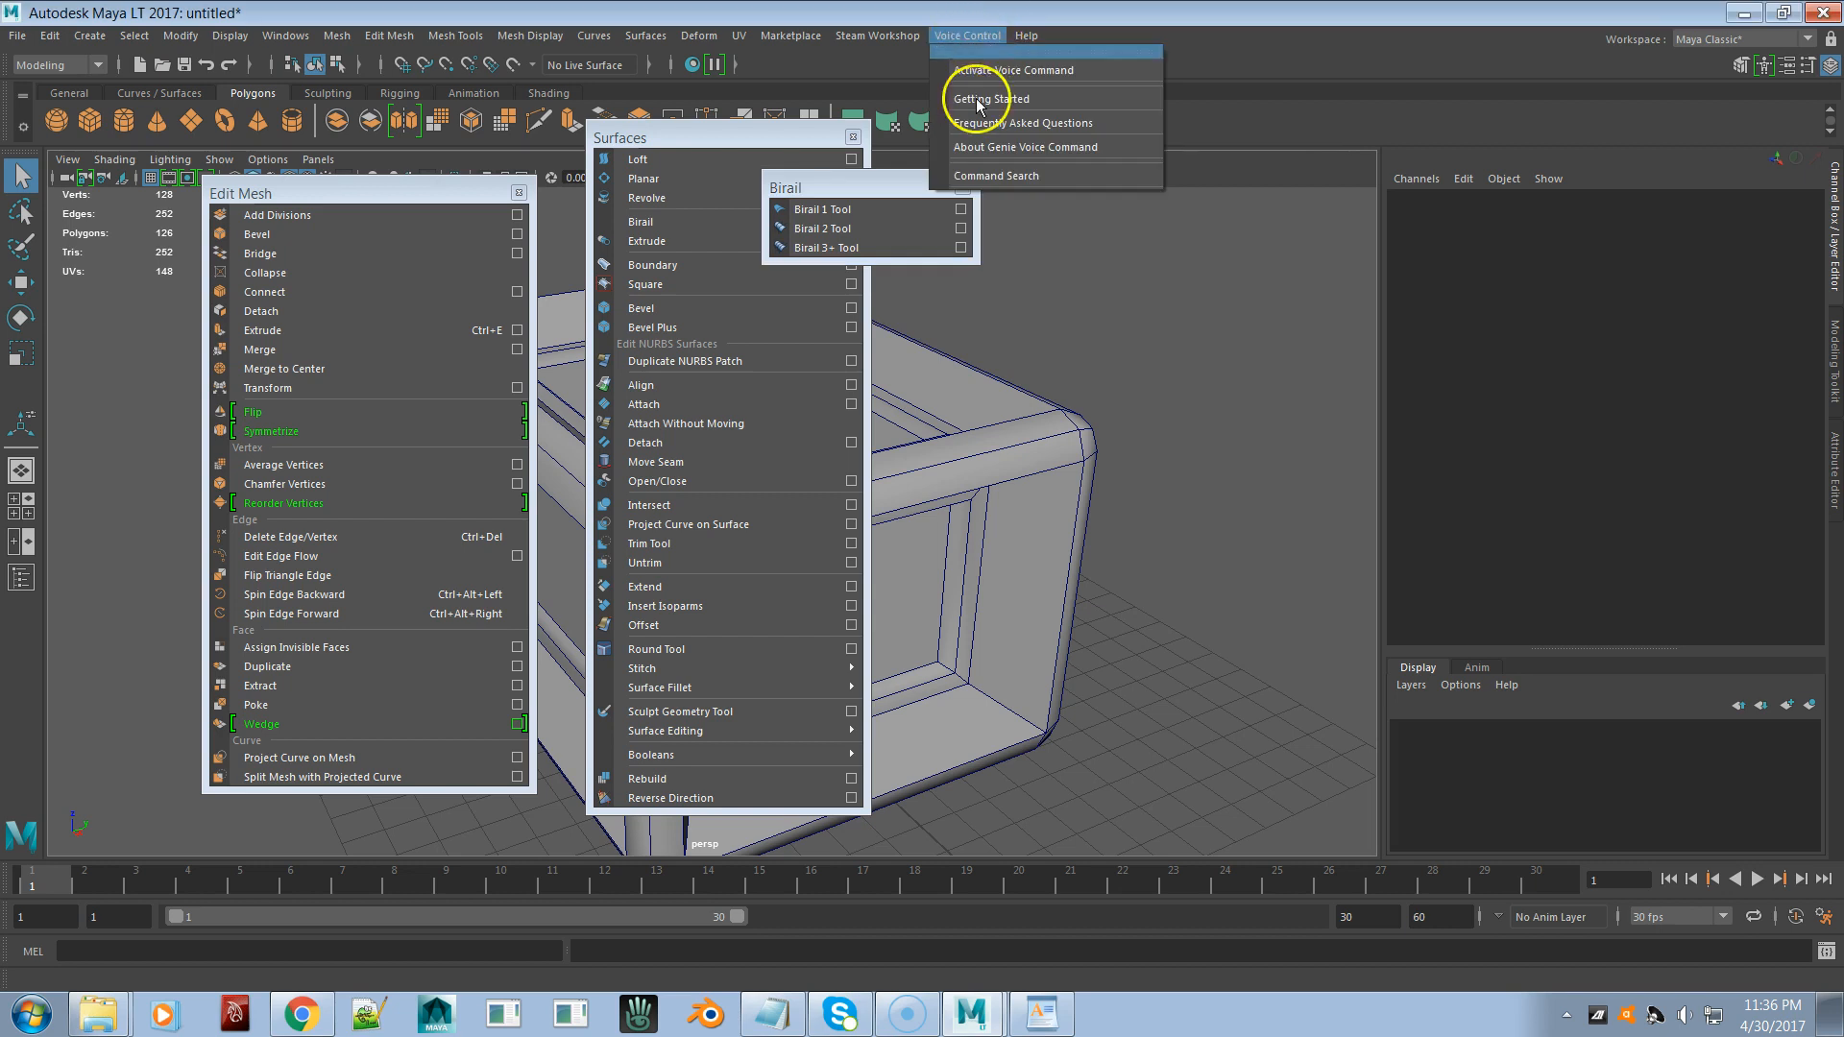
pyautogui.click(1053, 178)
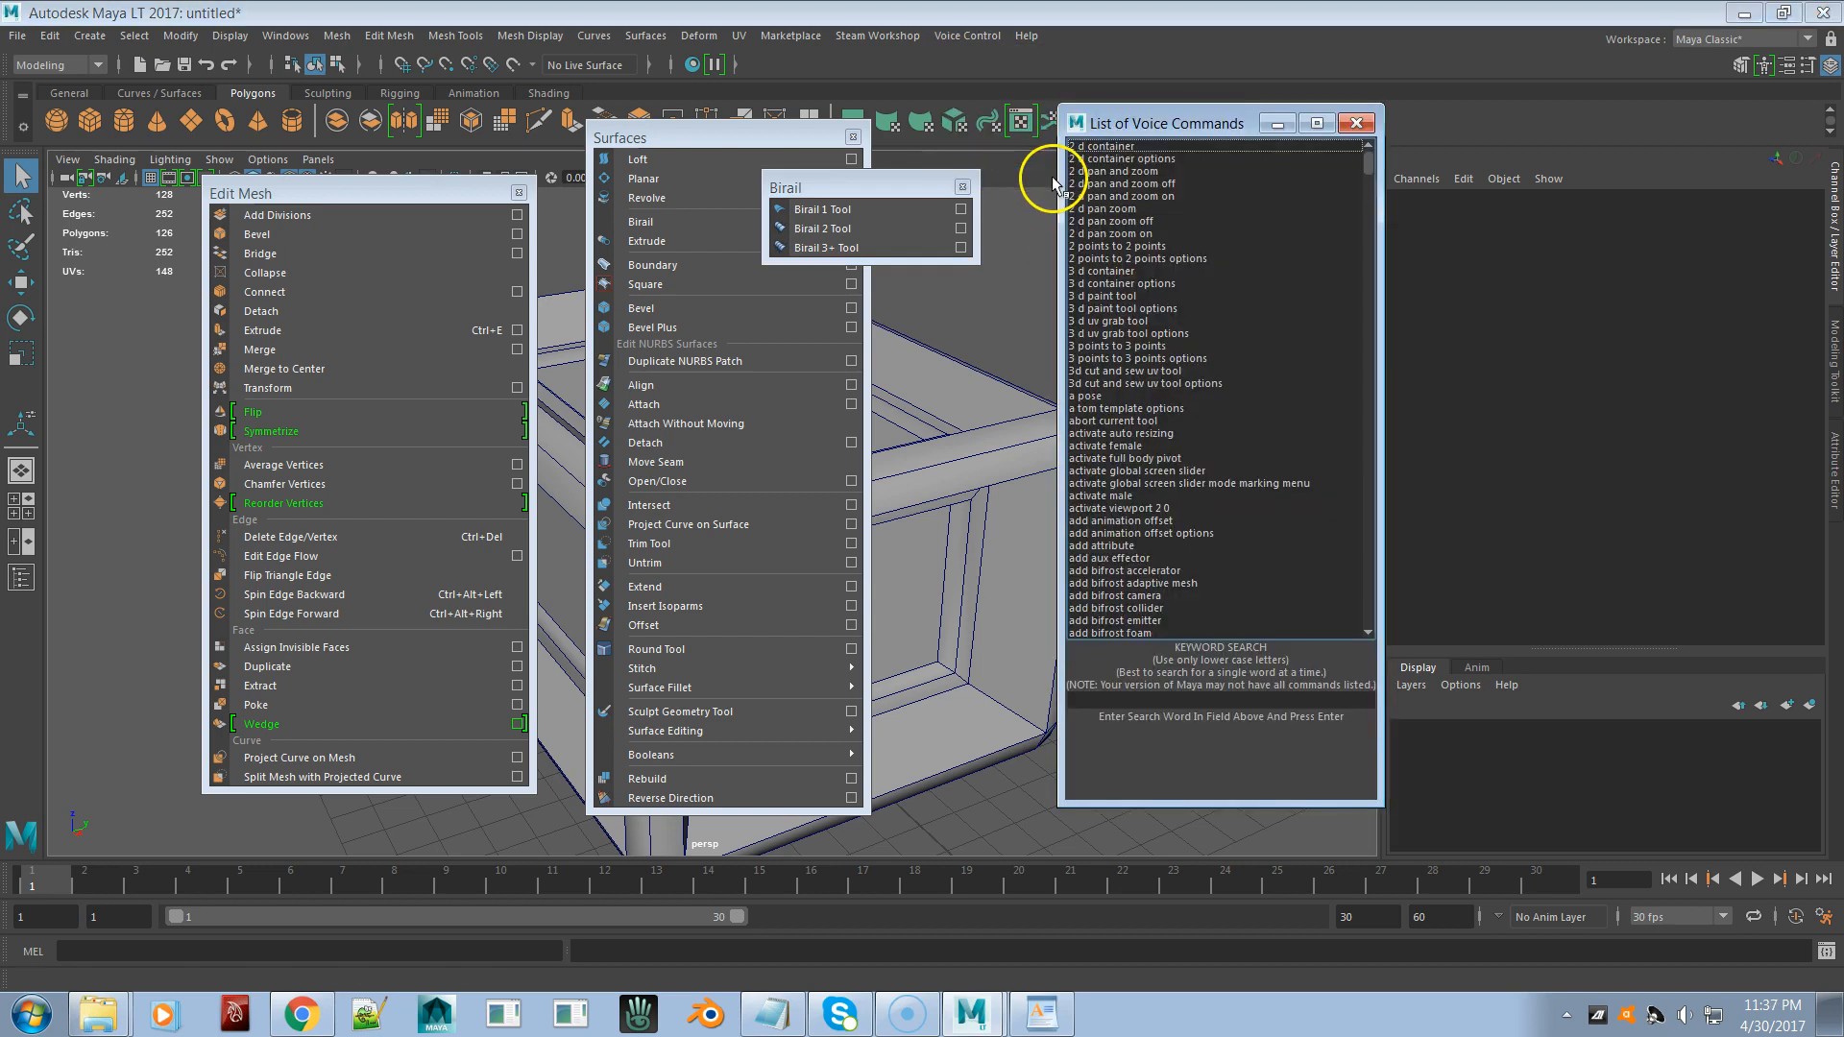
pyautogui.moveTo(1135, 129); pyautogui.dragTo(1101, 122)
pyautogui.moveTo(1333, 163)
pyautogui.mouseDown()
pyautogui.moveTo(1317, 538)
pyautogui.moveTo(1354, 618)
pyautogui.moveTo(1354, 99)
pyautogui.moveTo(1321, 123)
pyautogui.mouseUp()
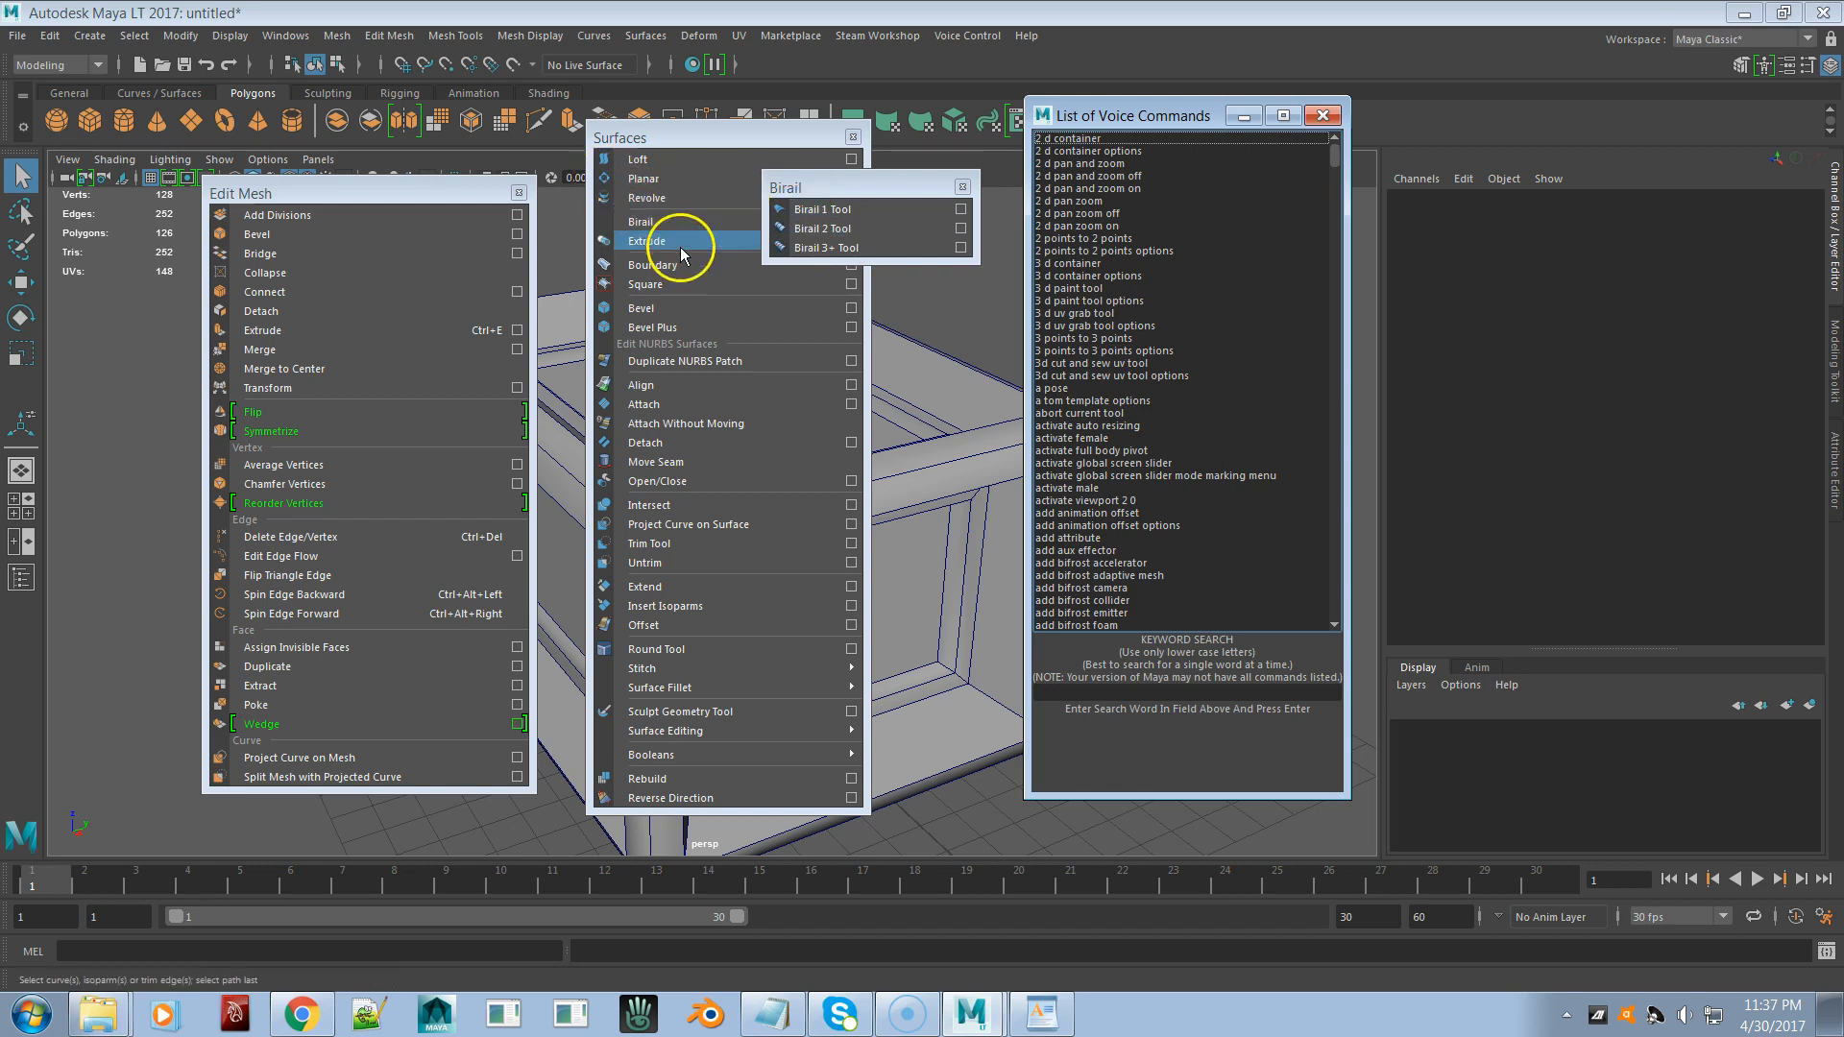
# - Search the voice command list for "birail" and compare the entries with the floating Birail tools
pyautogui.moveTo(676, 231)
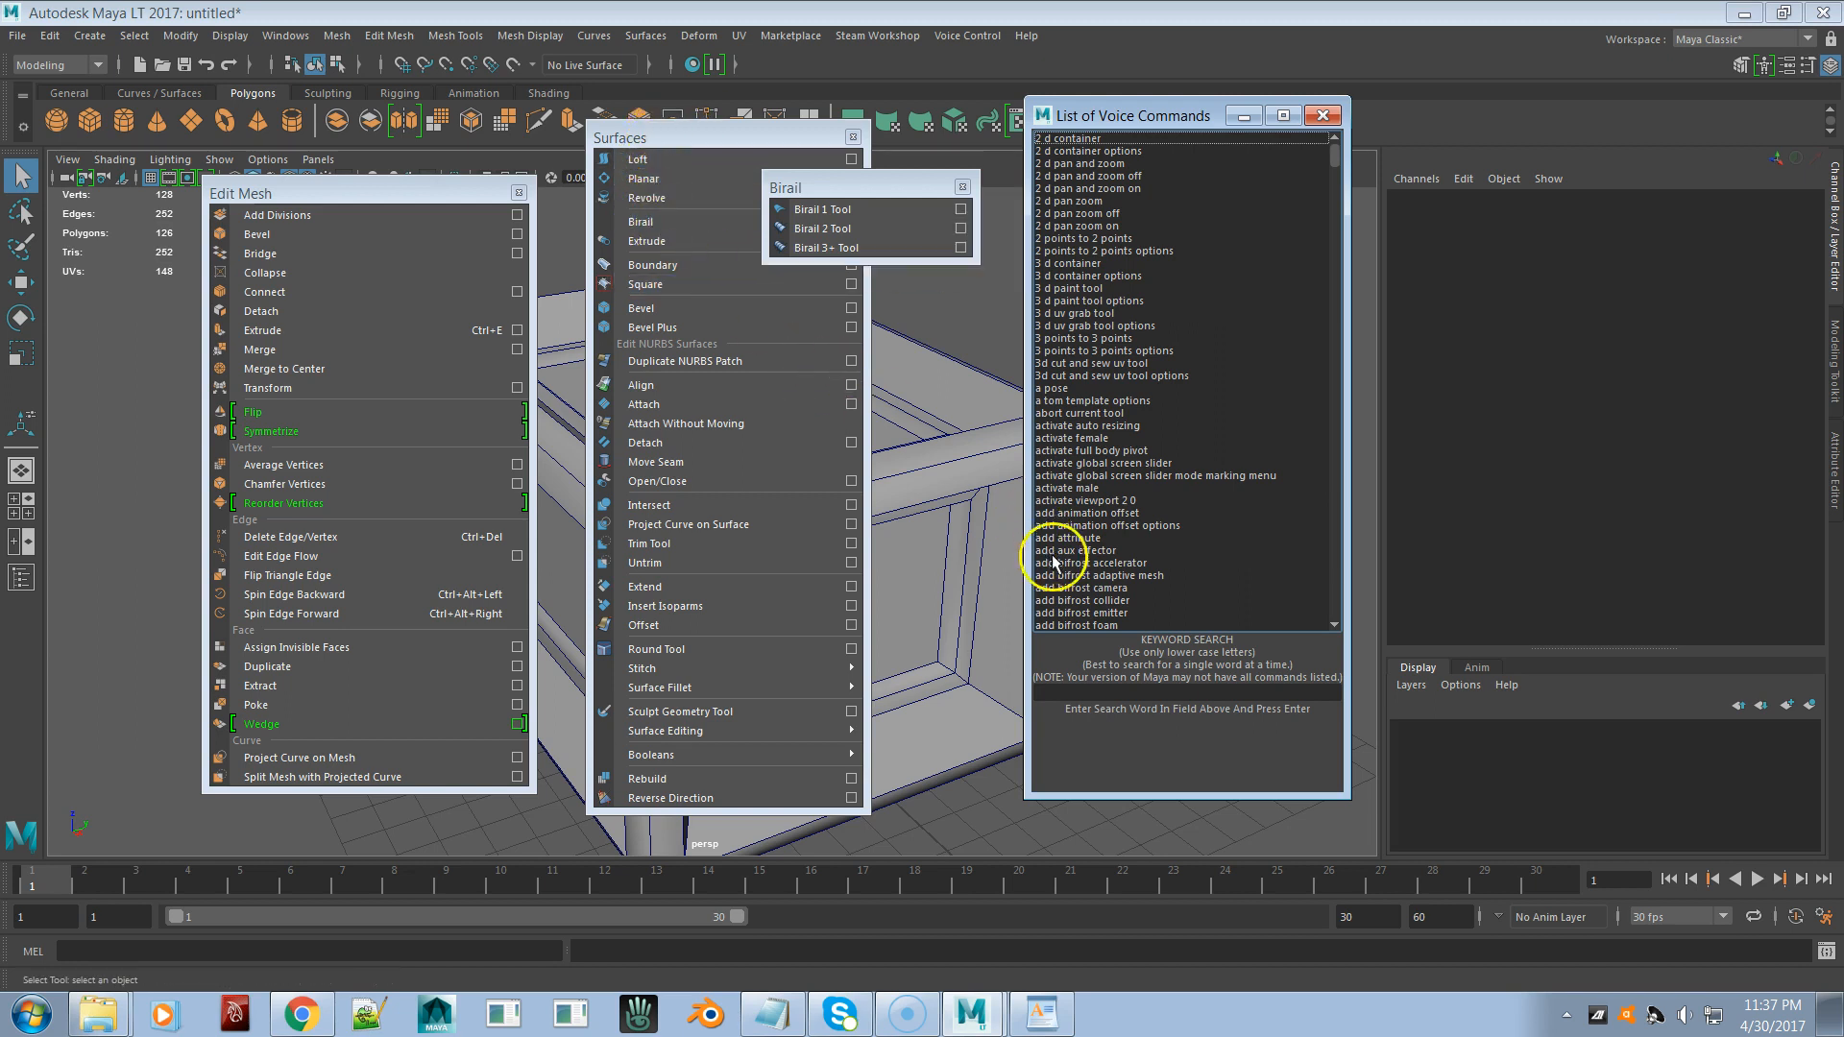
pyautogui.click(1118, 691)
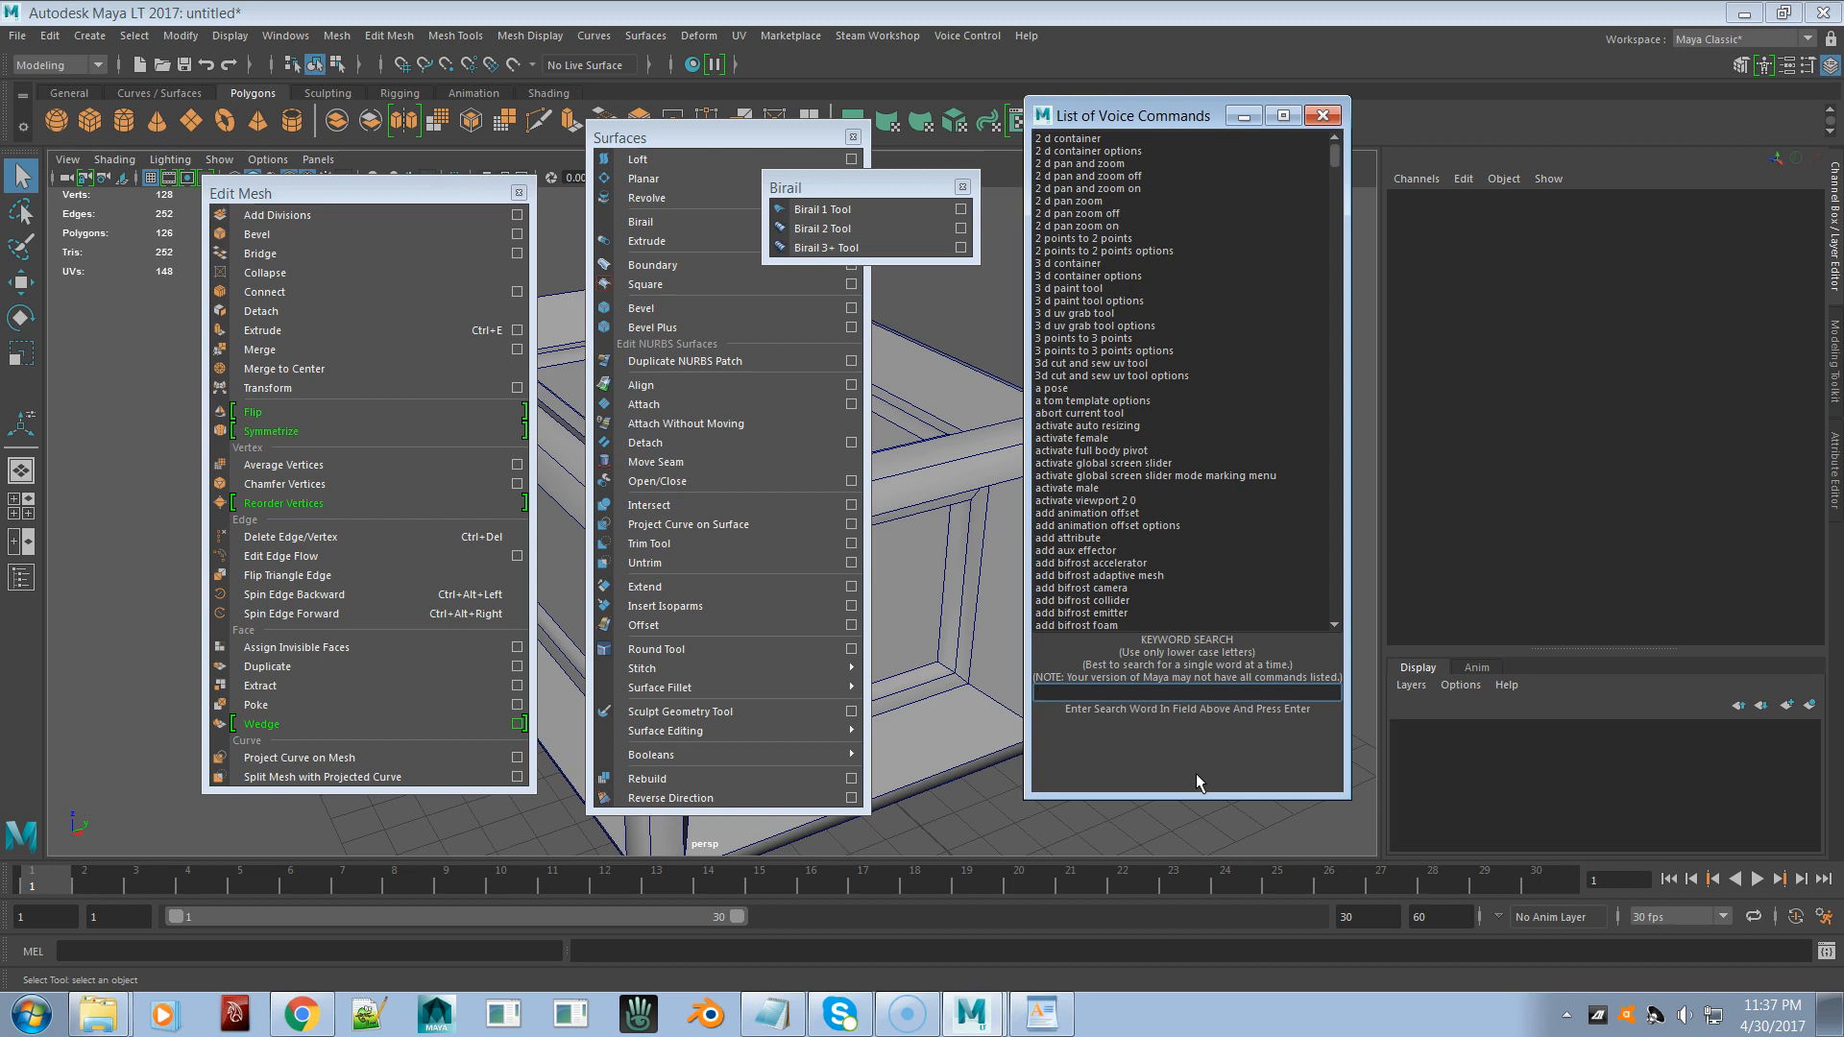
pyautogui.write('irail')
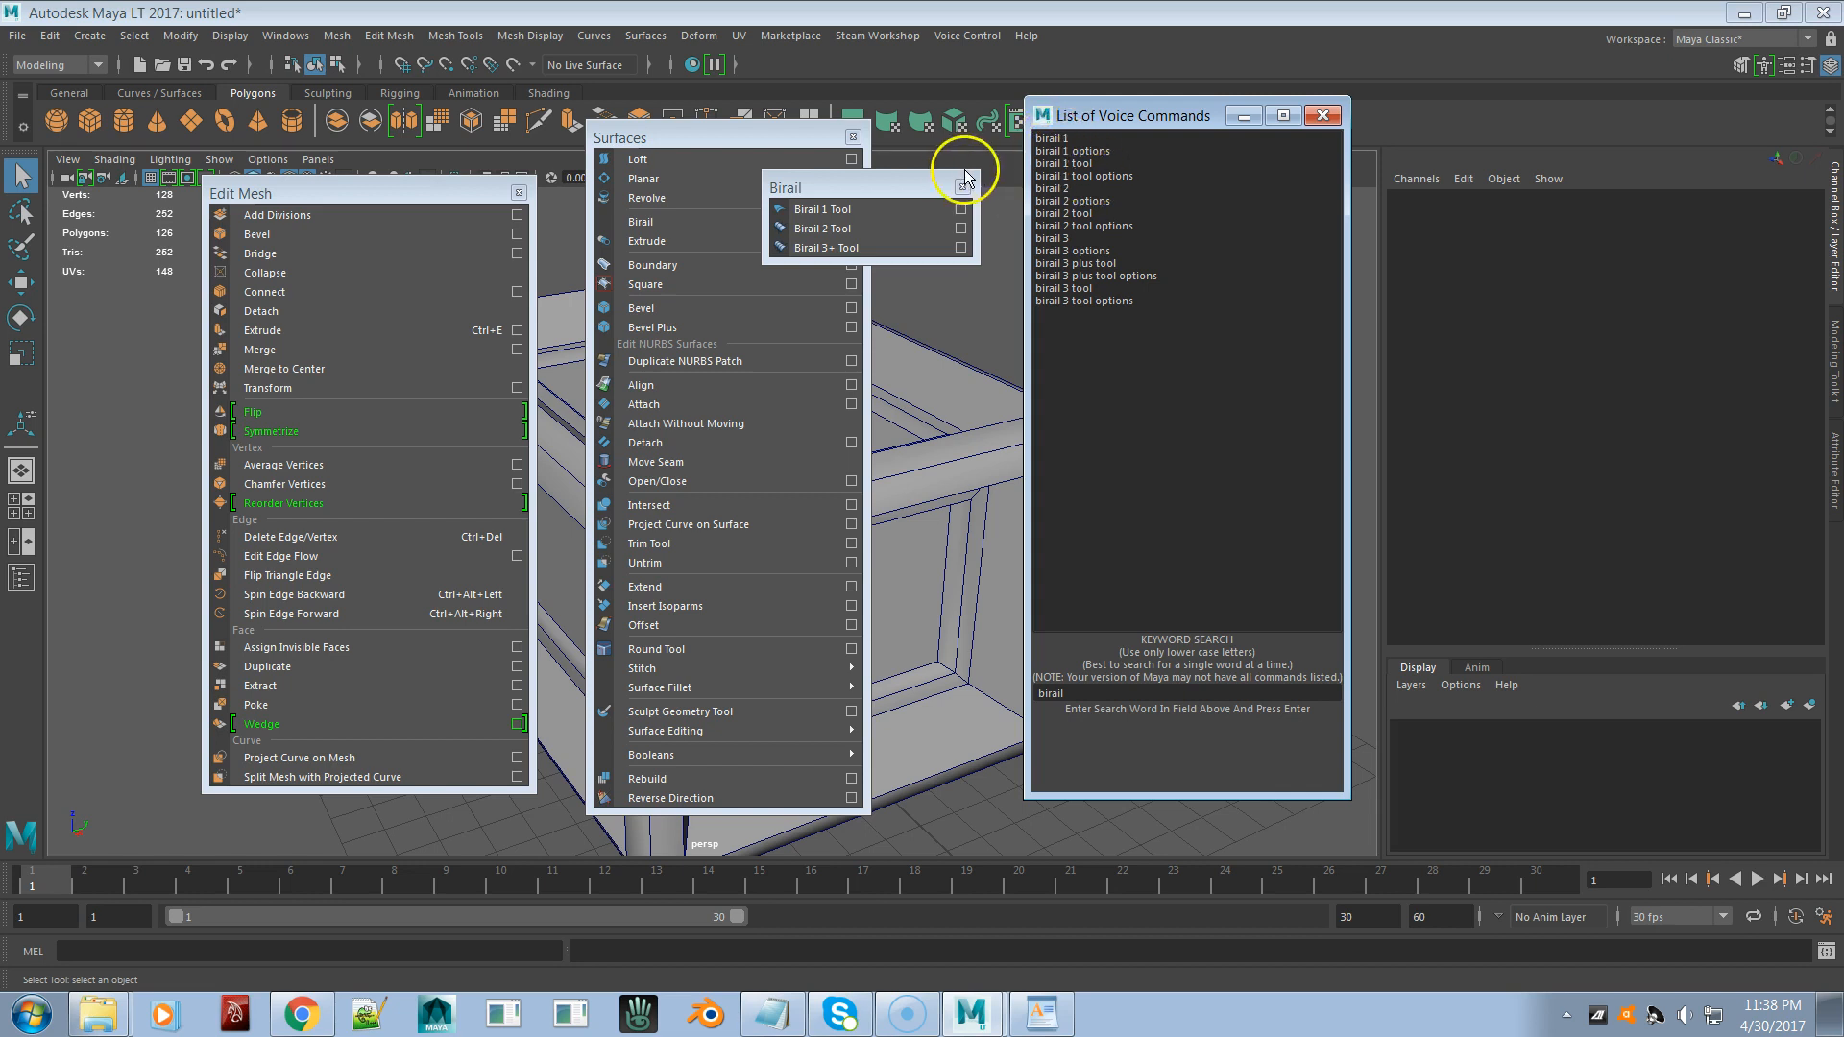
pyautogui.click(796, 211)
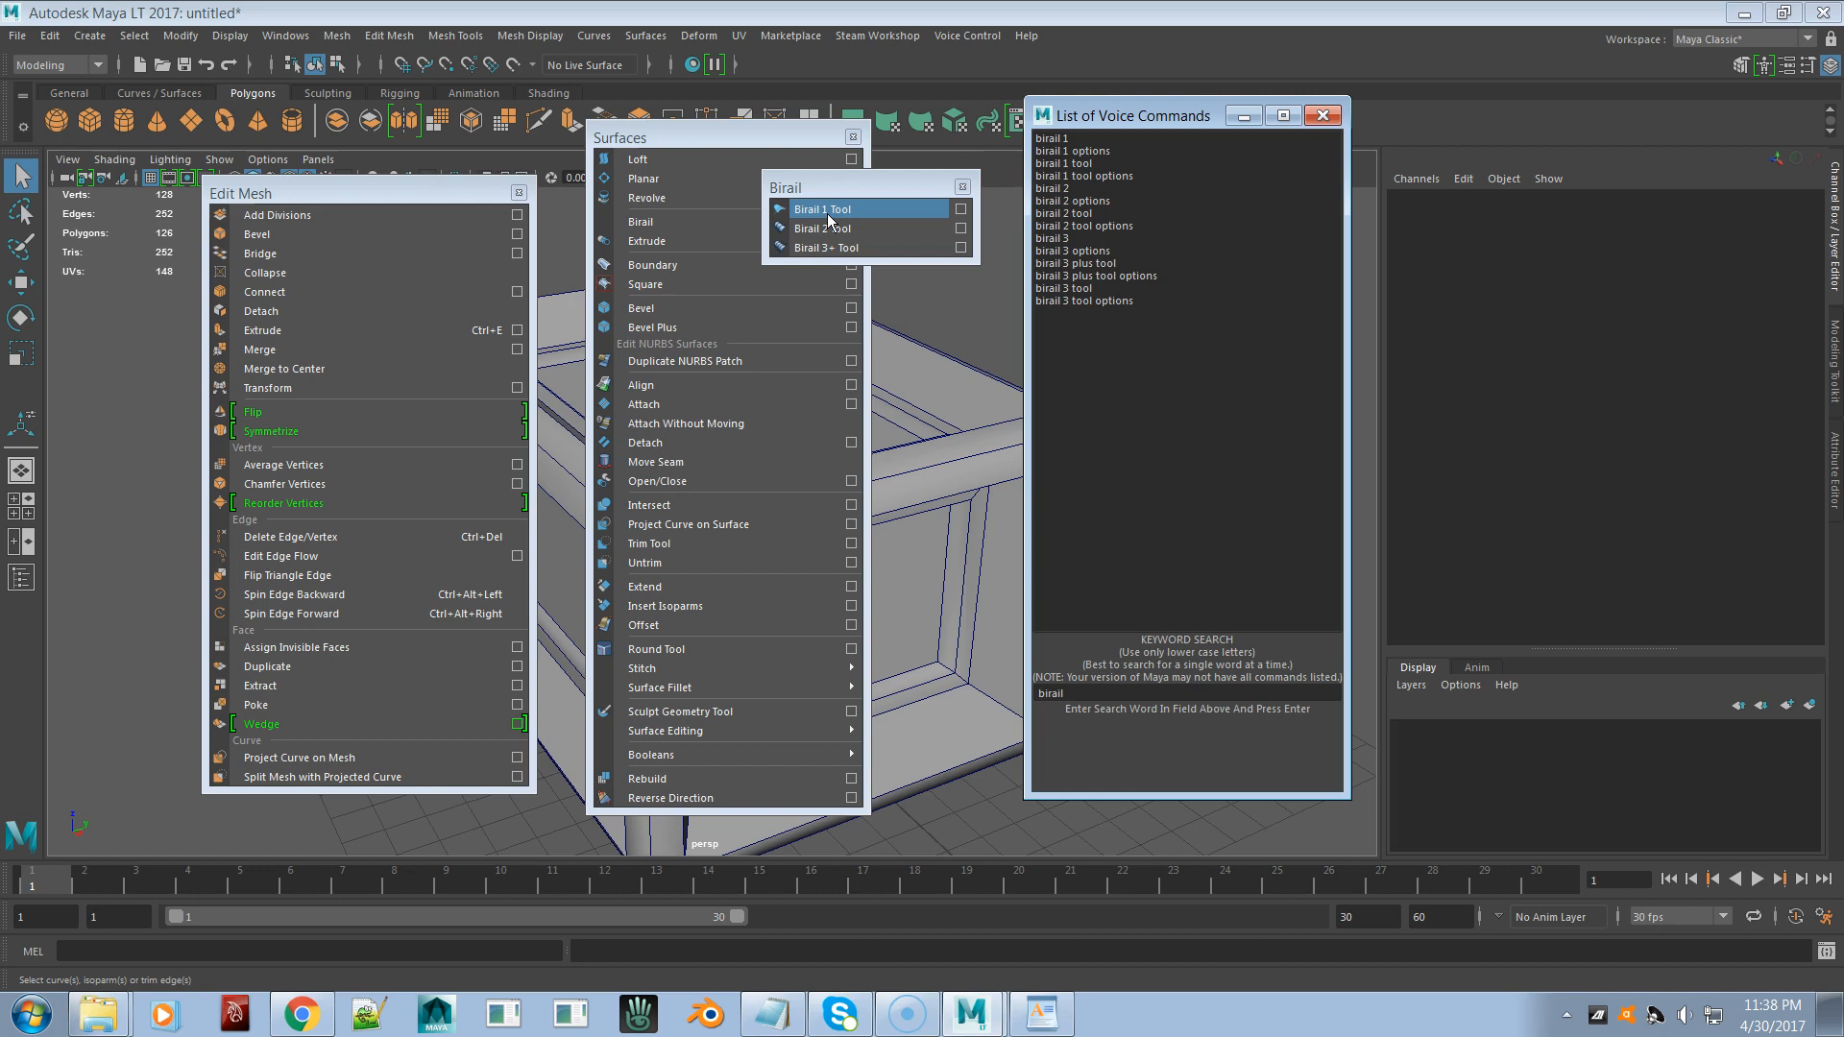
pyautogui.click(926, 210)
pyautogui.click(1060, 178)
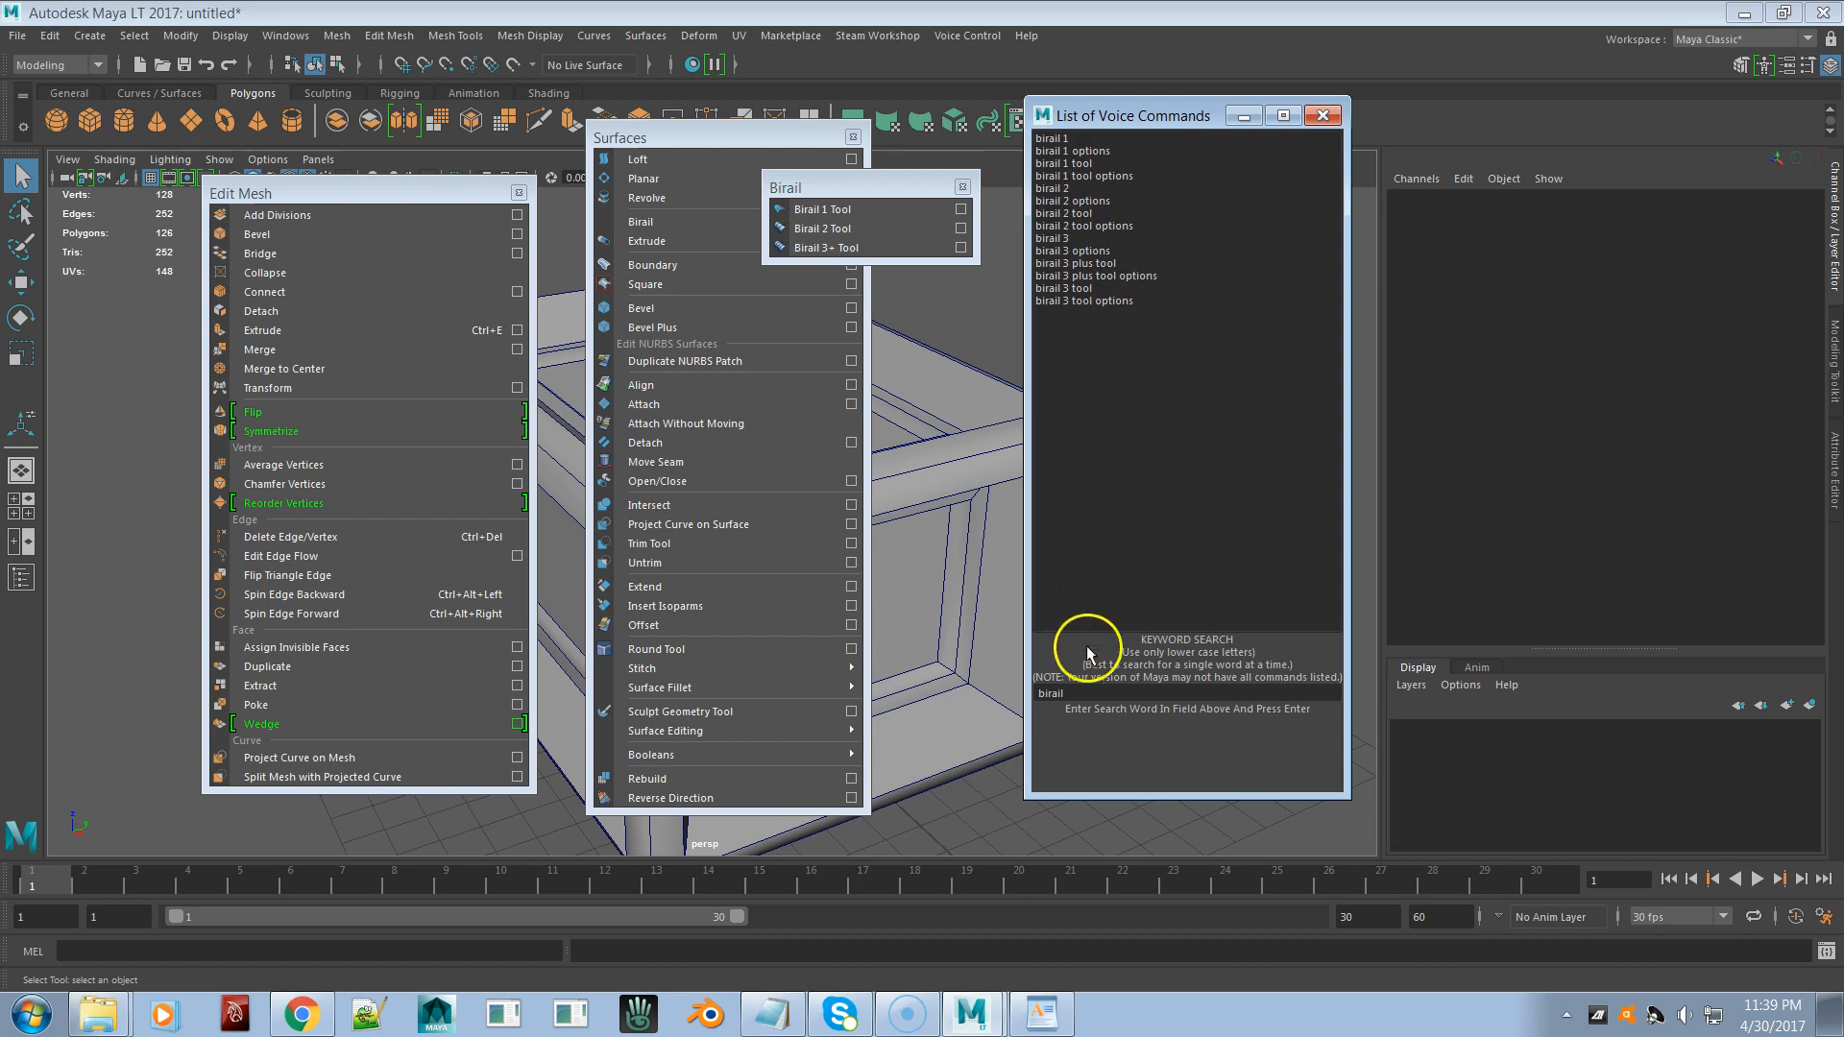
# - Search the voice command list for "booleans", and repeat the search with the singular "boolean"
pyautogui.doubleClick(1086, 692)
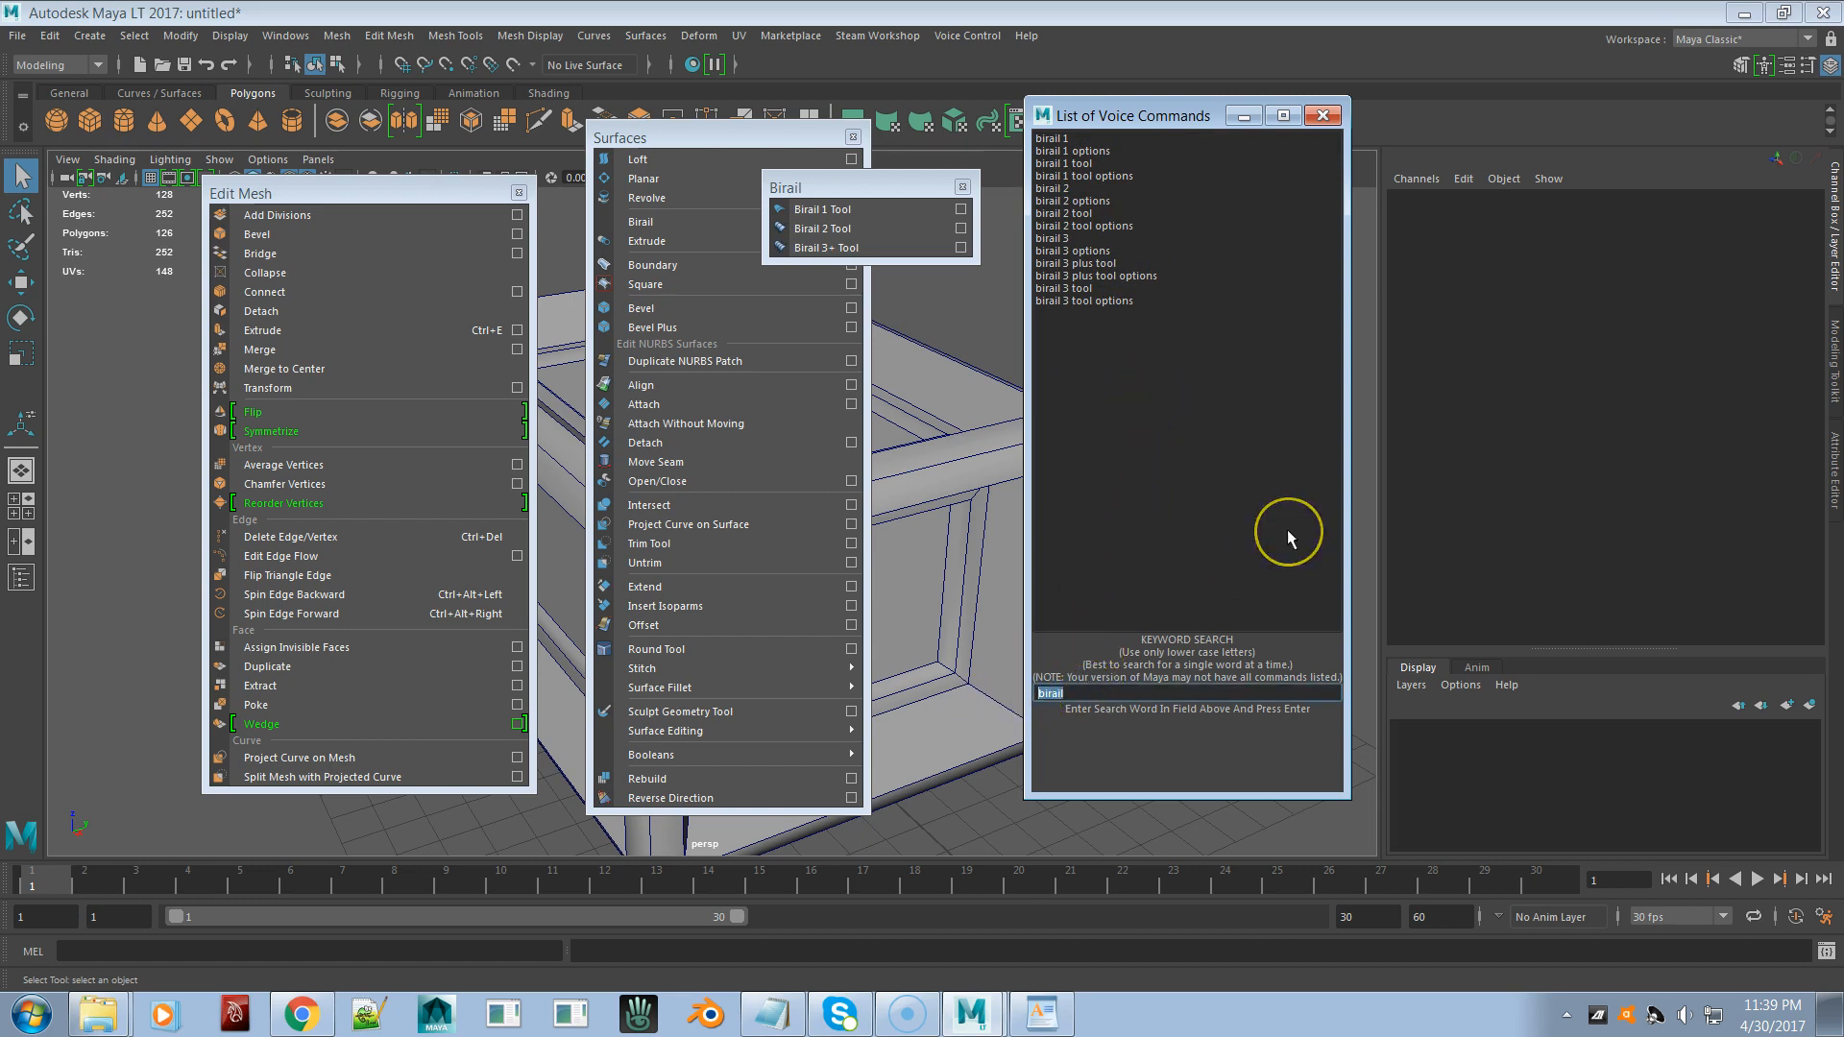
pyautogui.write('booliea')
pyautogui.press('BackSpace')
pyautogui.press('BackSpace')
pyautogui.press('BackSpace')
pyautogui.write('eans')
pyautogui.press('Return')
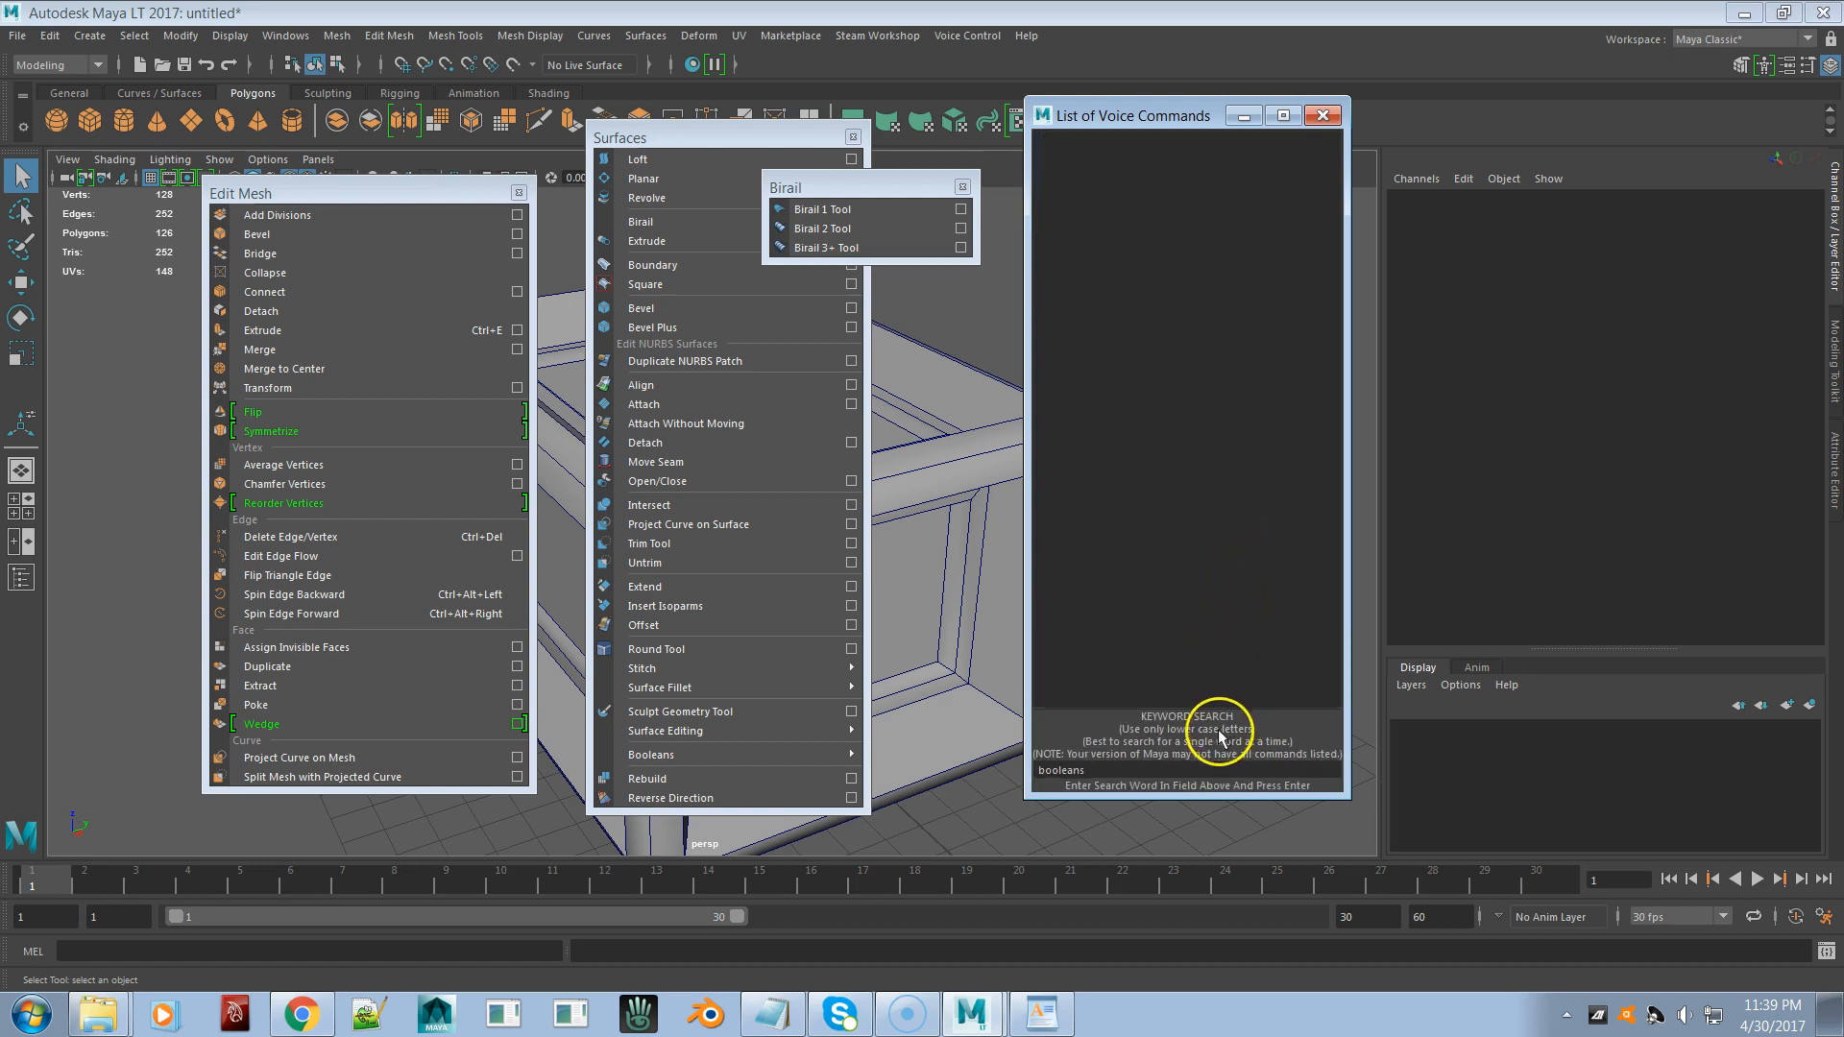
pyautogui.click(1120, 769)
pyautogui.press('BackSpace')
pyautogui.press('Return')
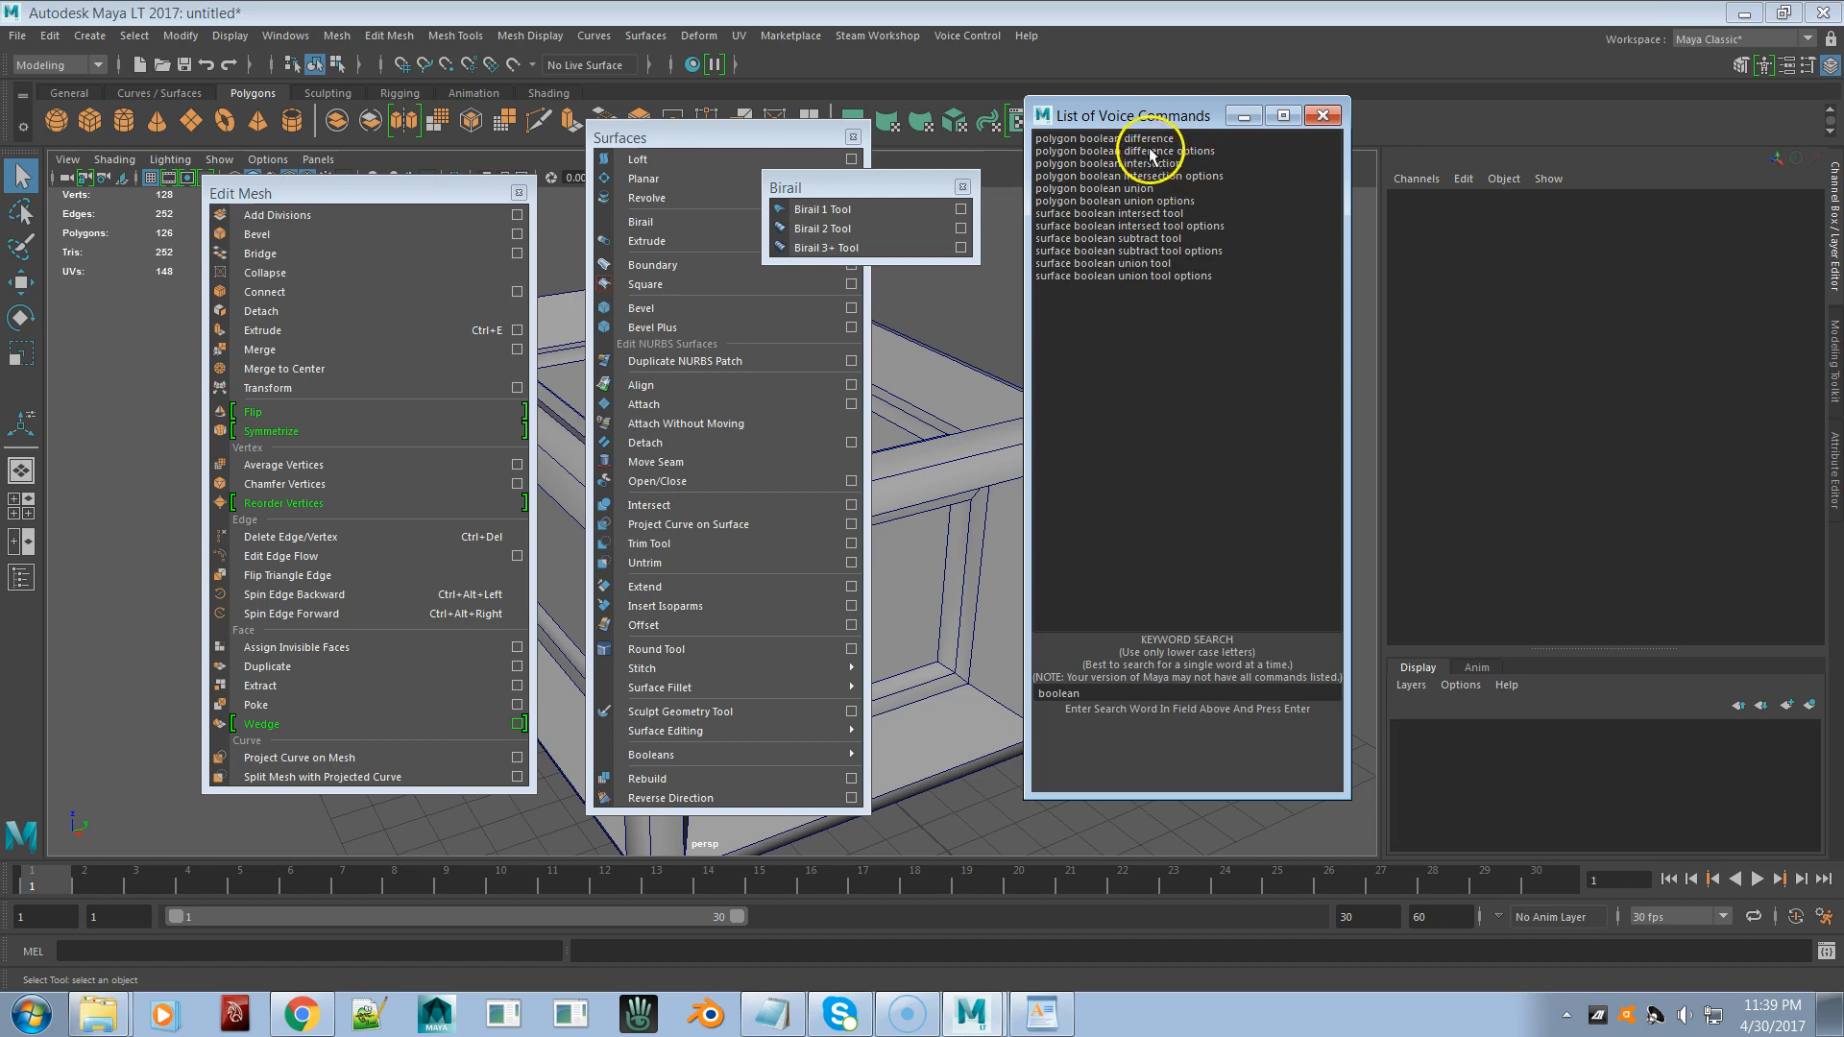
pyautogui.moveTo(816, 754)
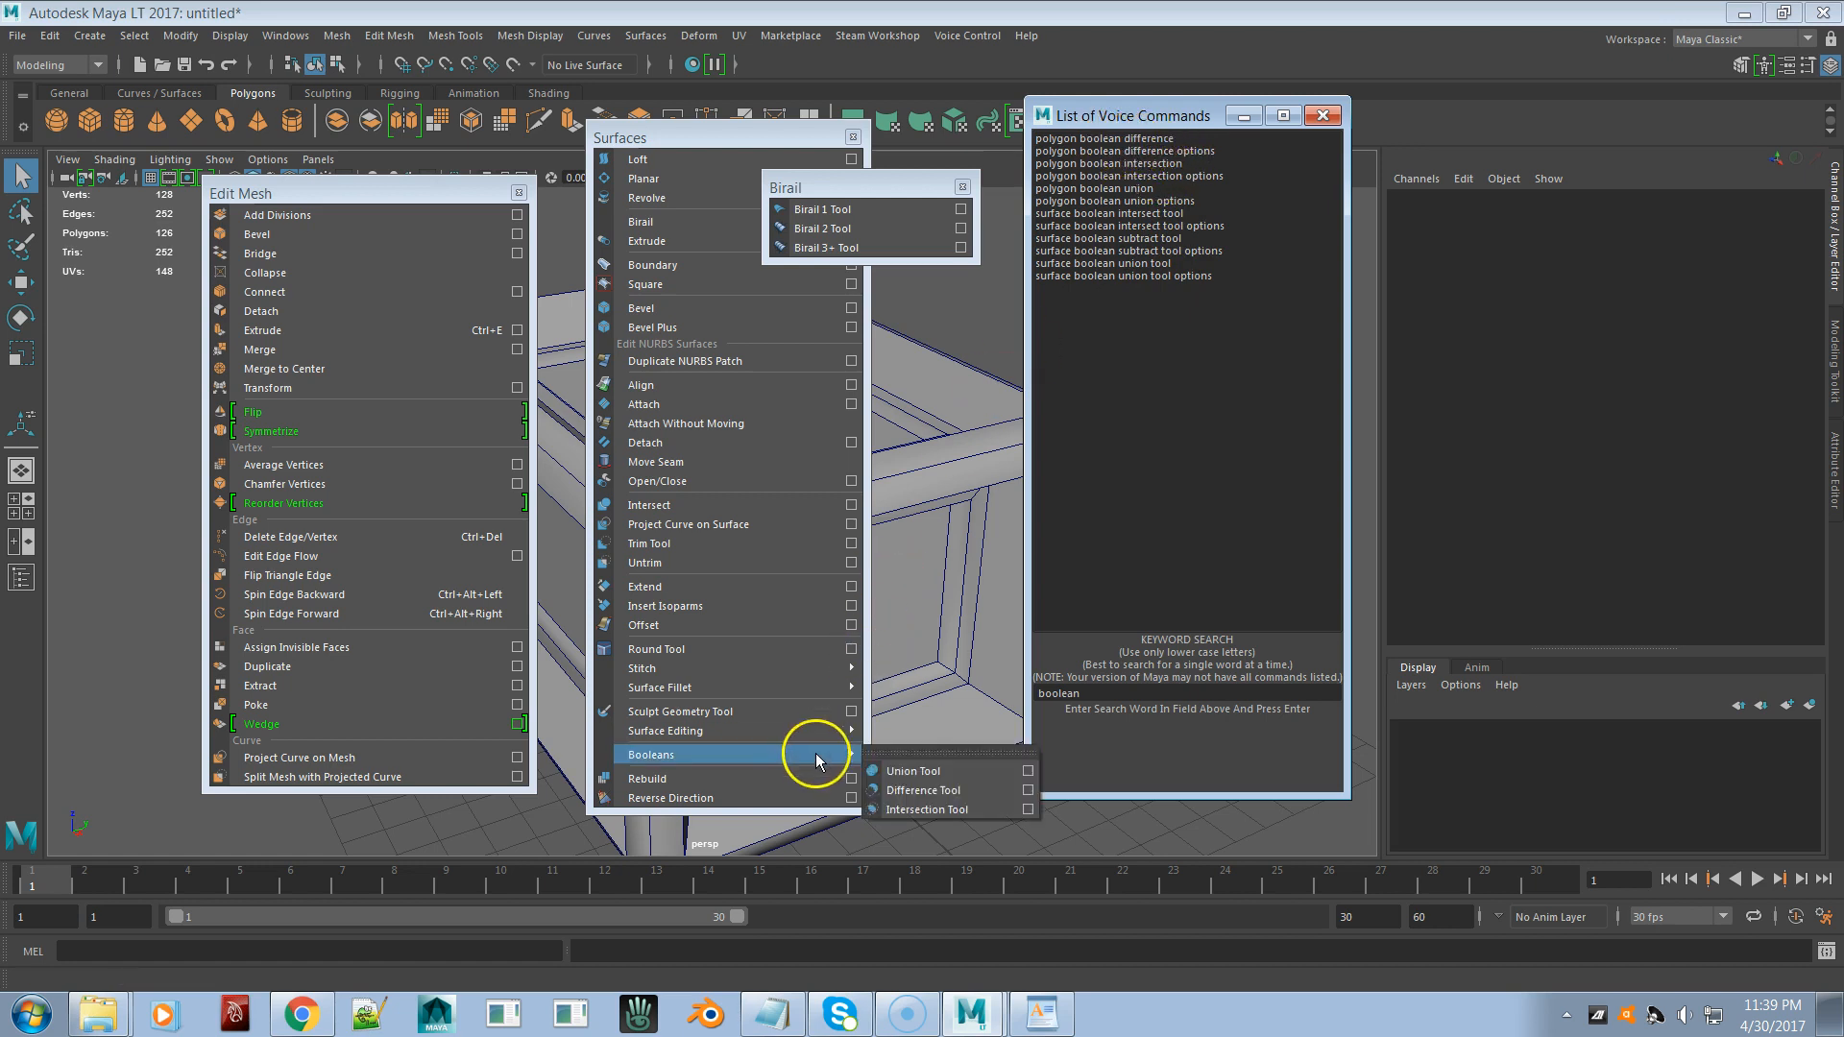
pyautogui.click(877, 755)
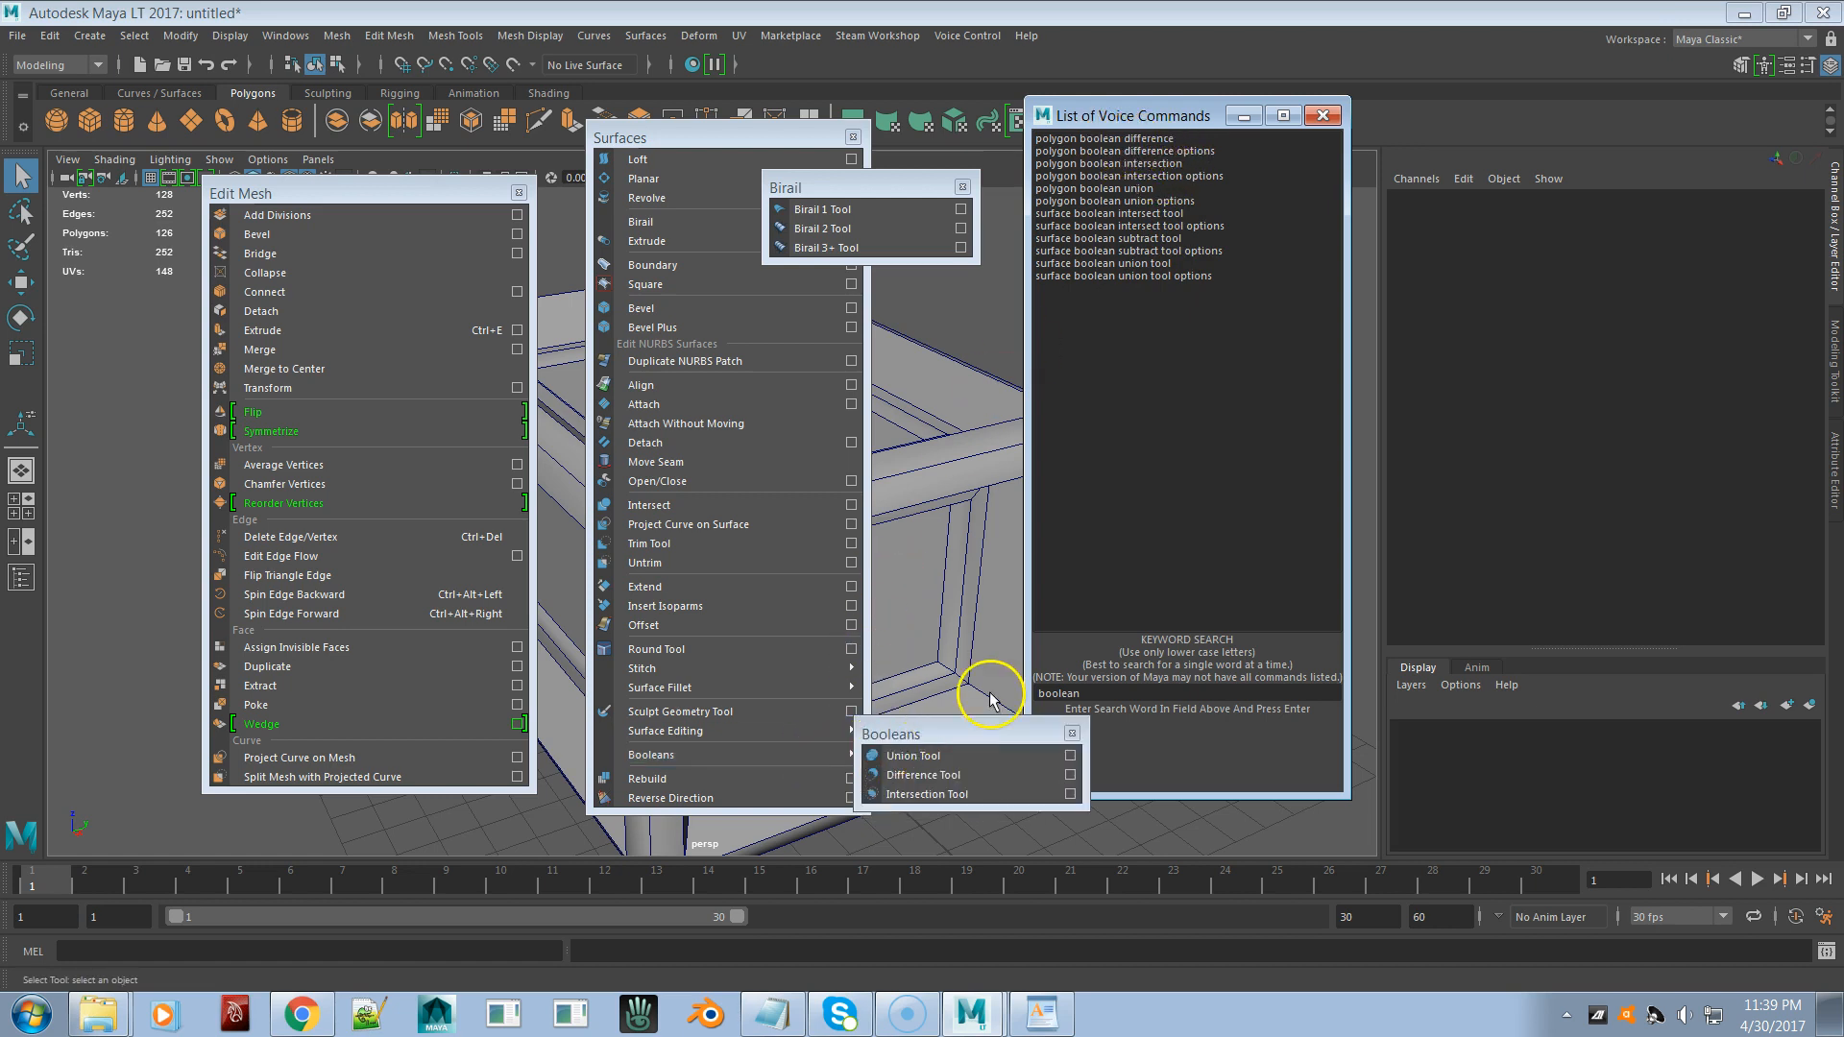
pyautogui.moveTo(956, 733); pyautogui.dragTo(783, 606)
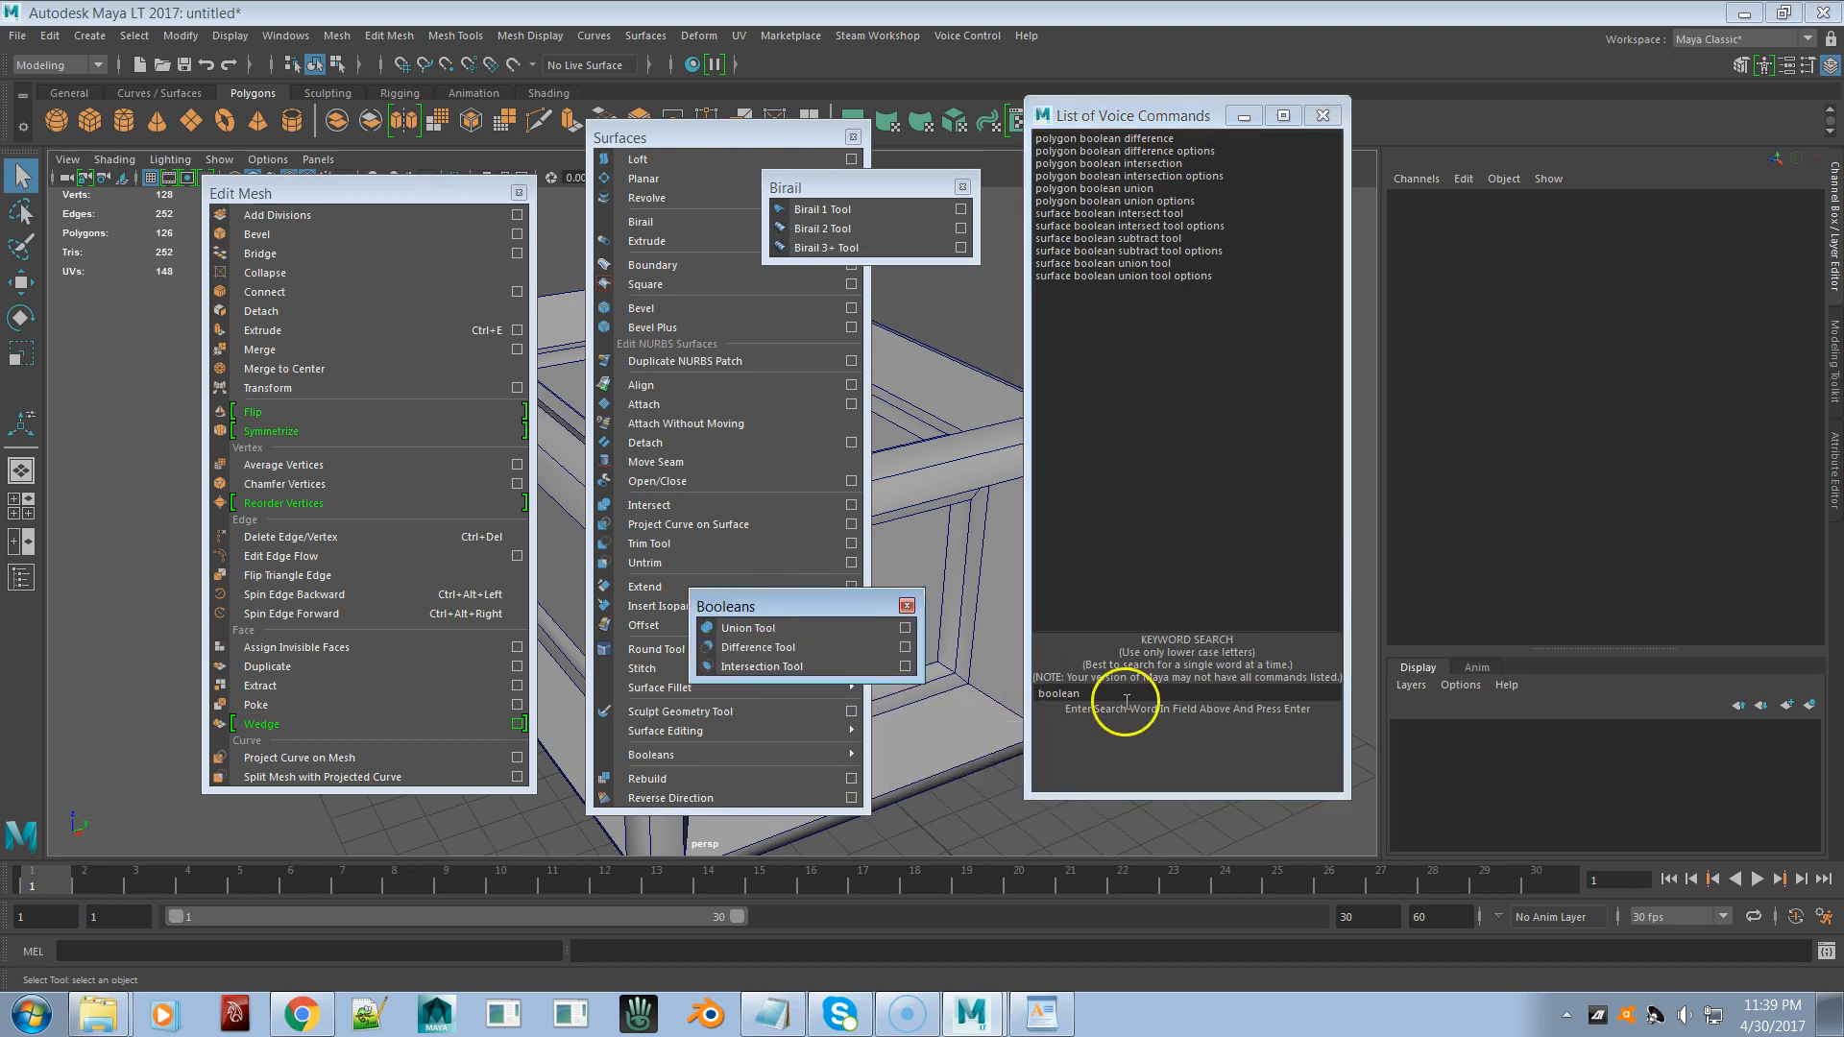
pyautogui.click(906, 606)
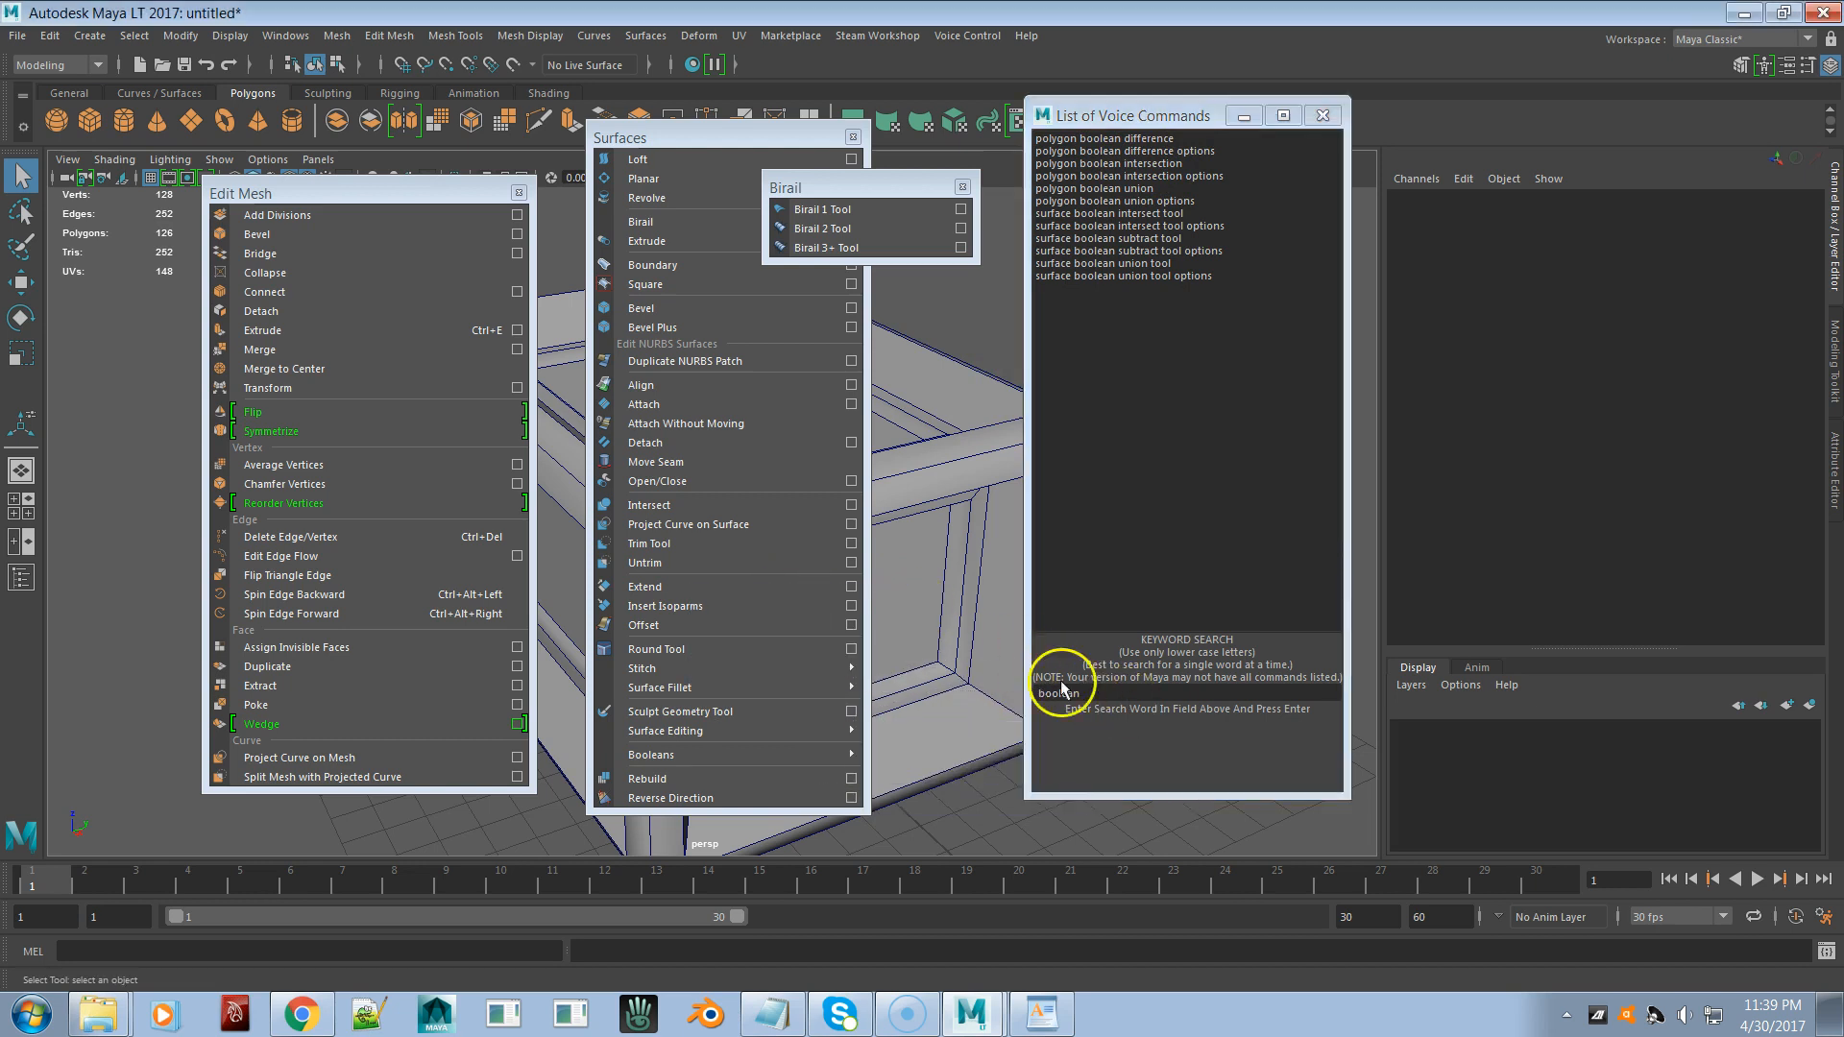
# - Search the voice command list for "difference"
pyautogui.click(1129, 694)
pyautogui.write('difference')
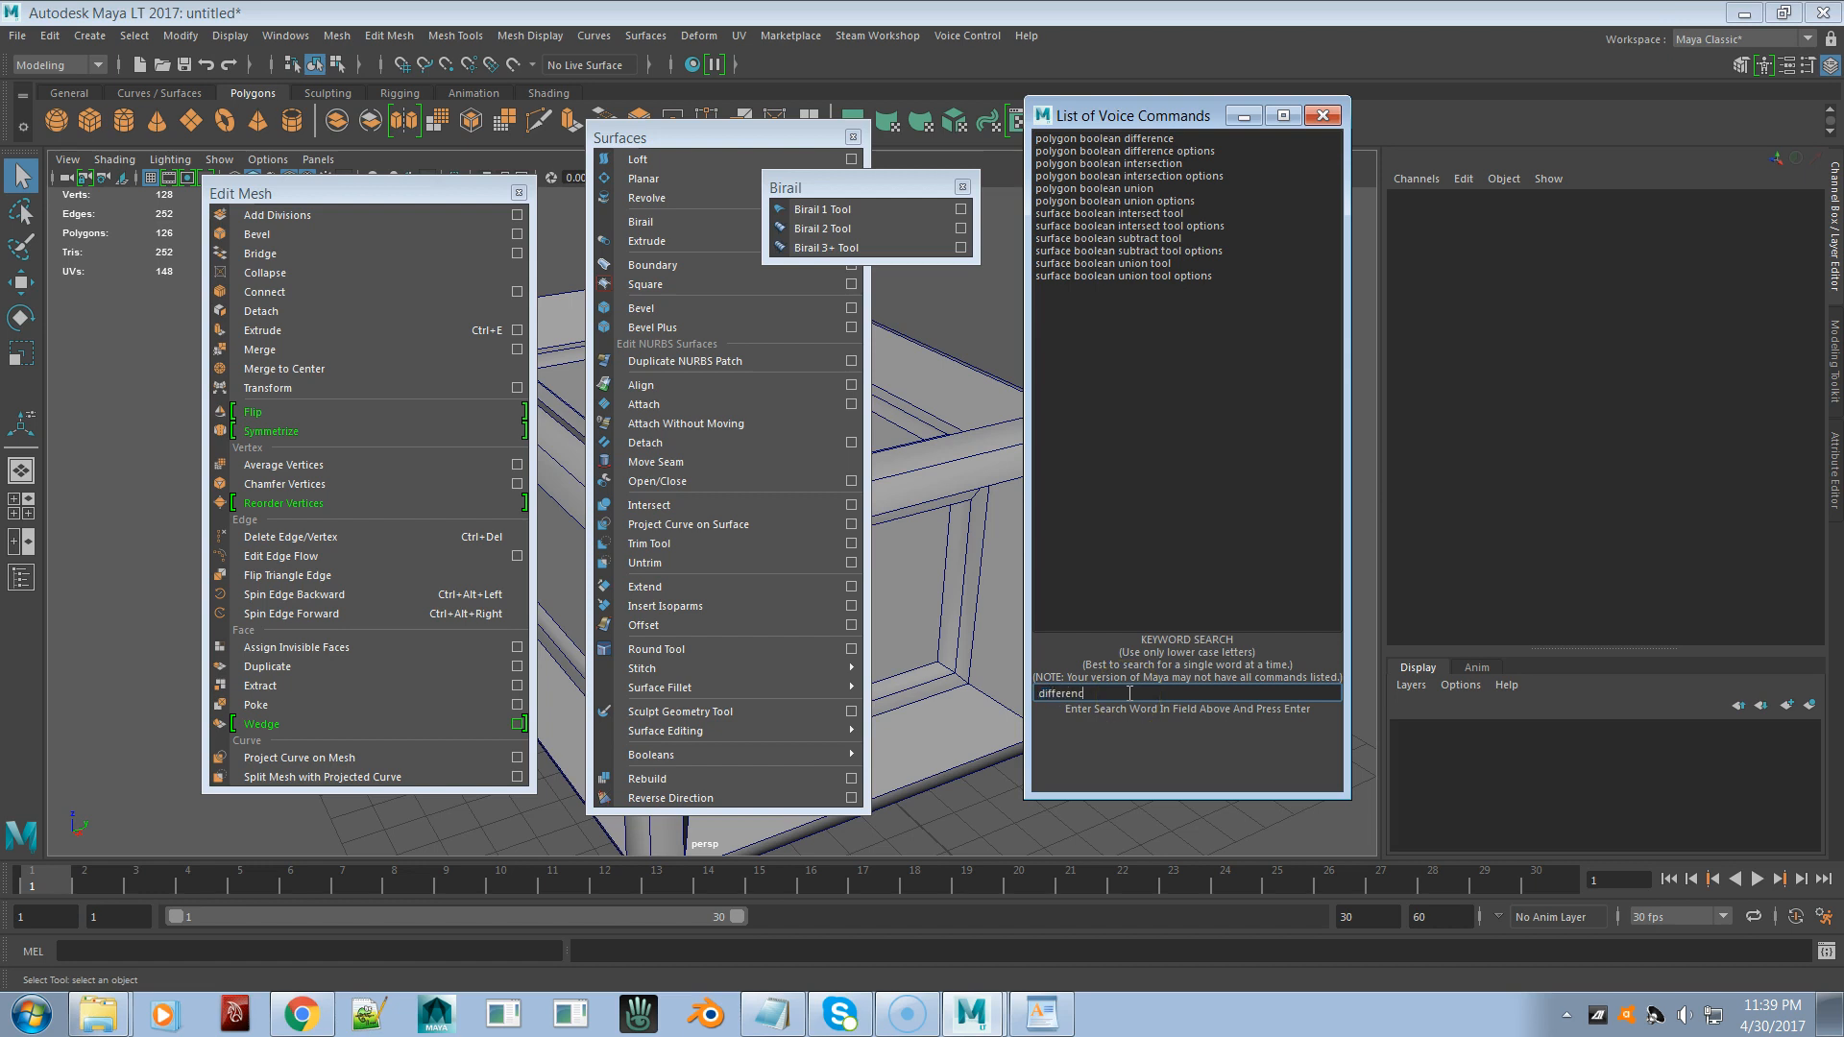
pyautogui.press('Return')
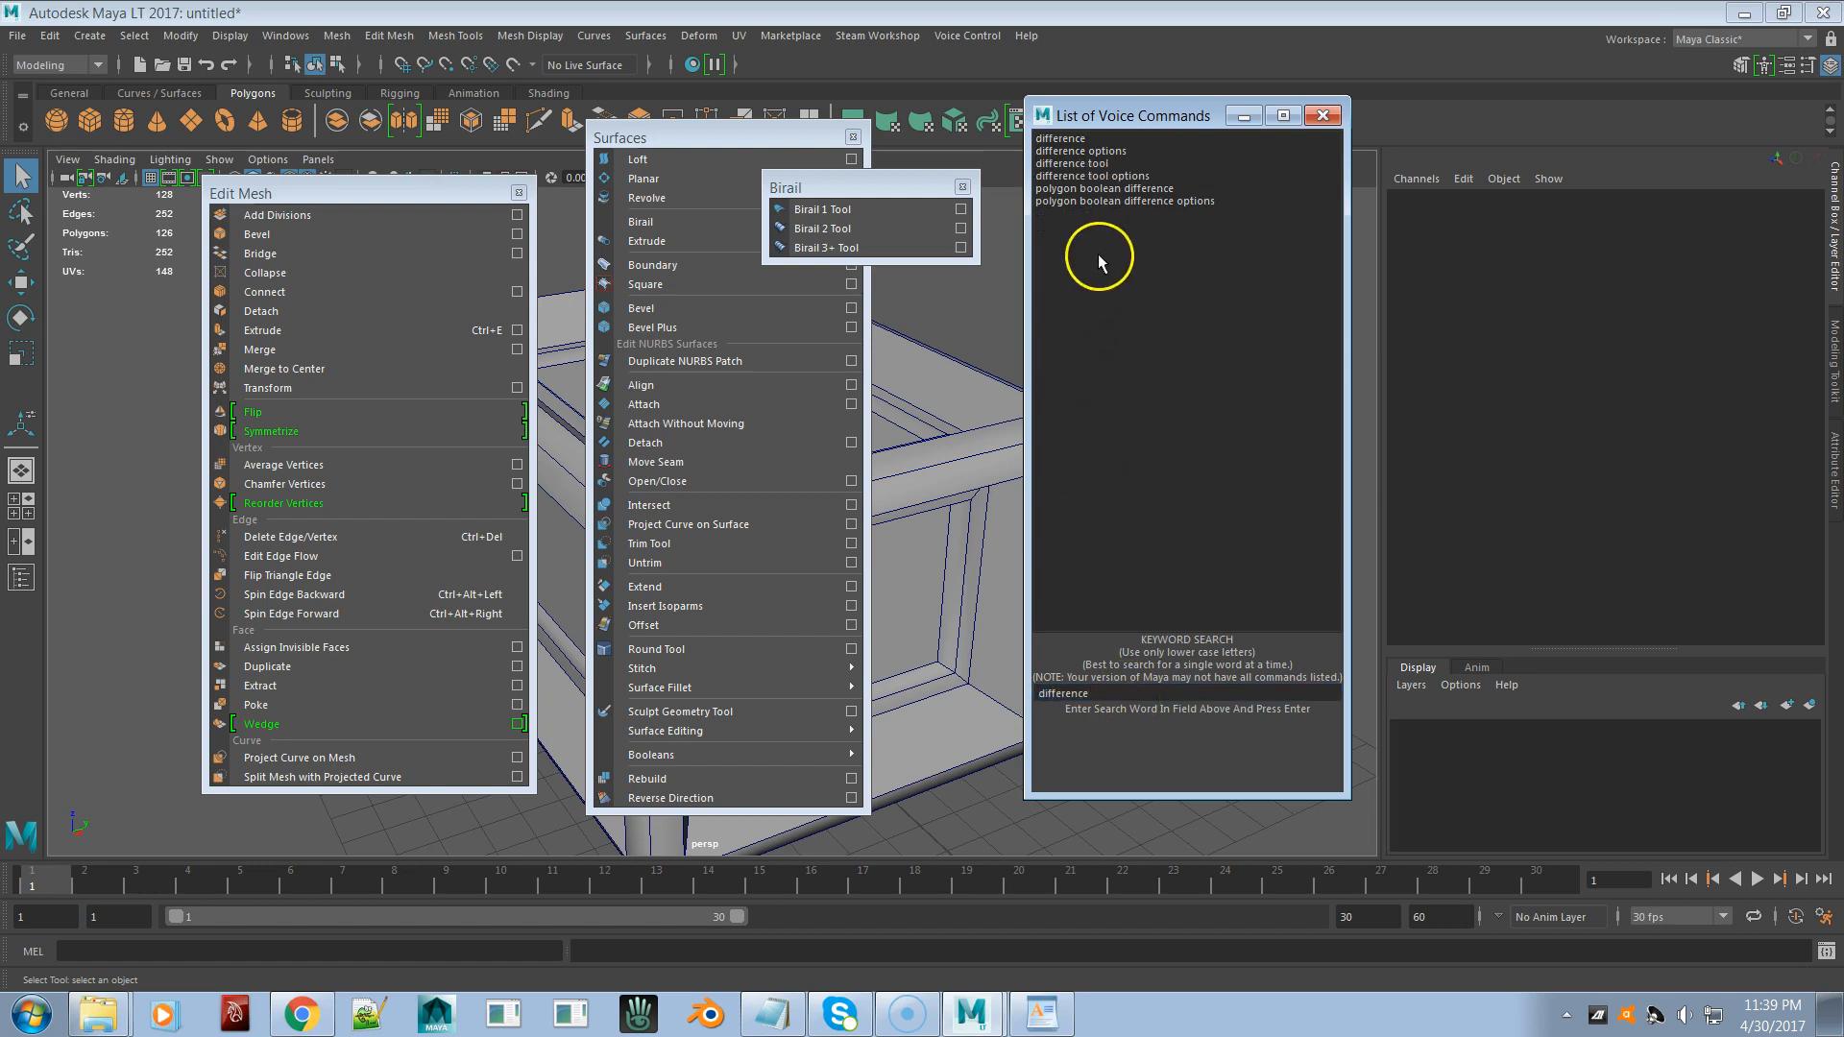
# - Detach the Booleans tools of the Surfaces list as a floating window
pyautogui.moveTo(823, 757)
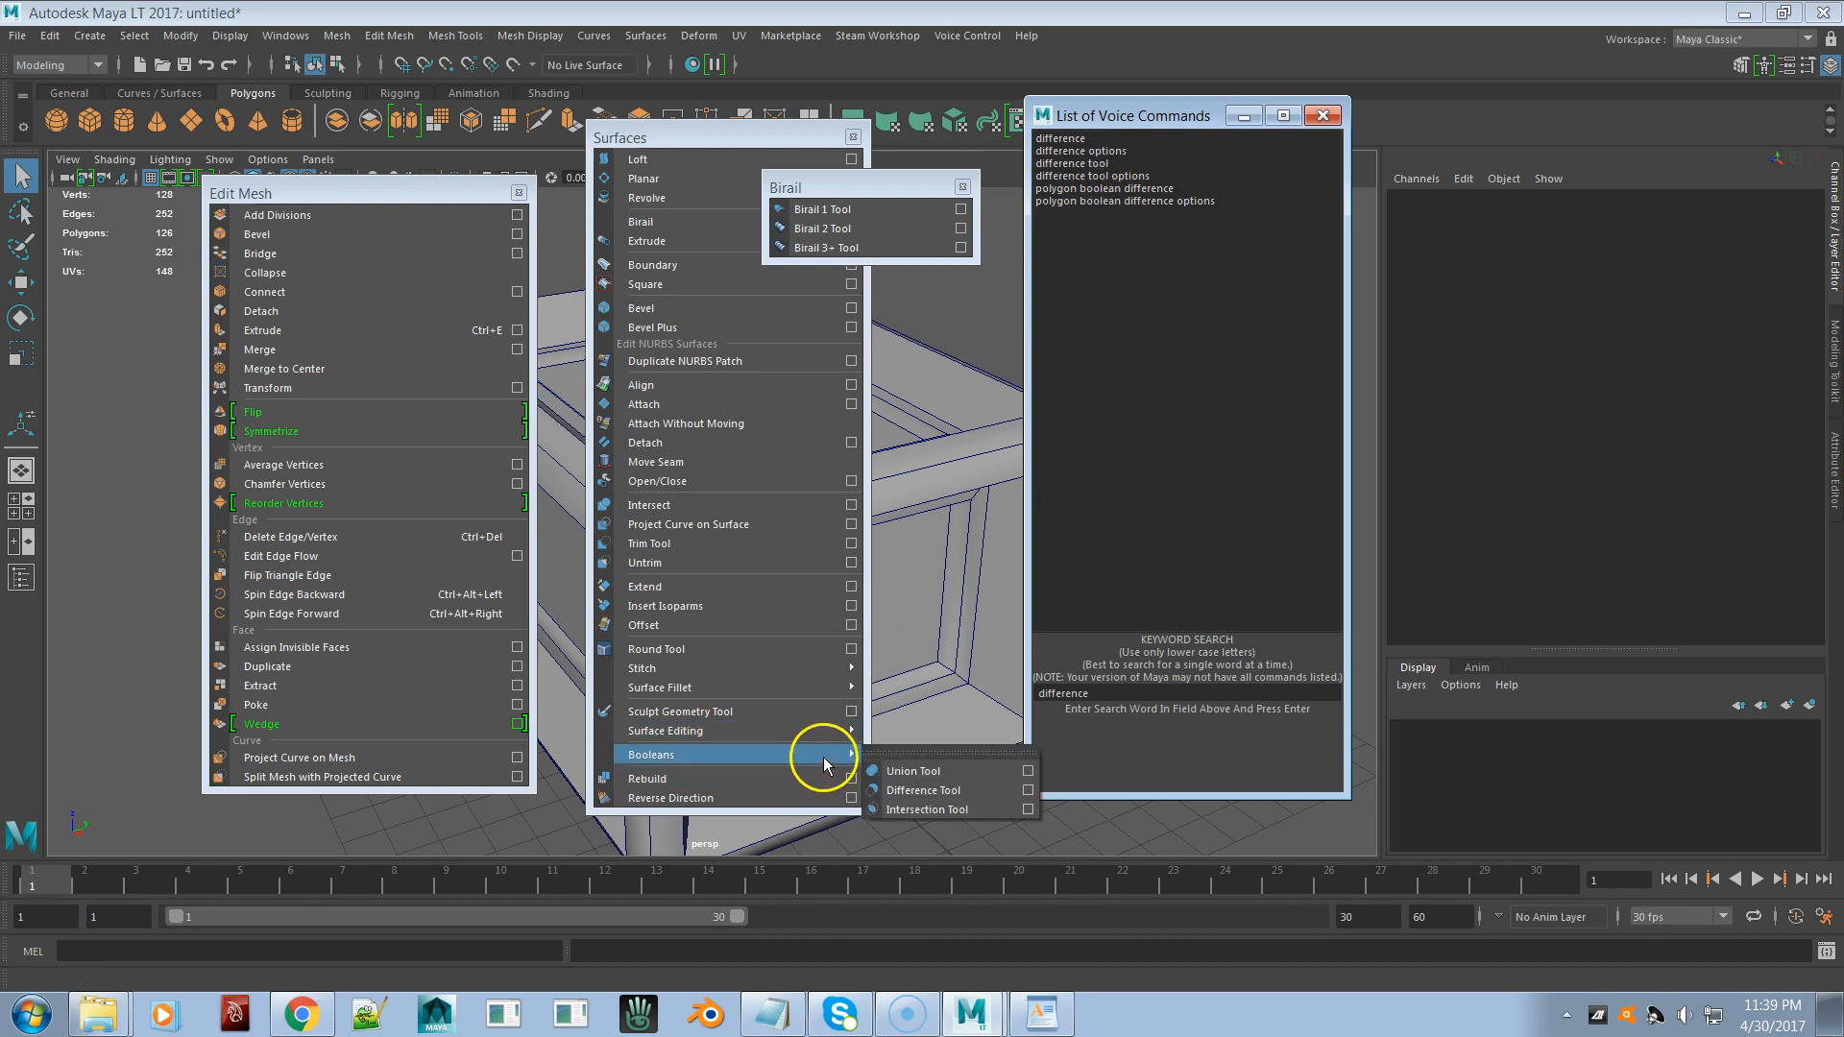
pyautogui.click(887, 753)
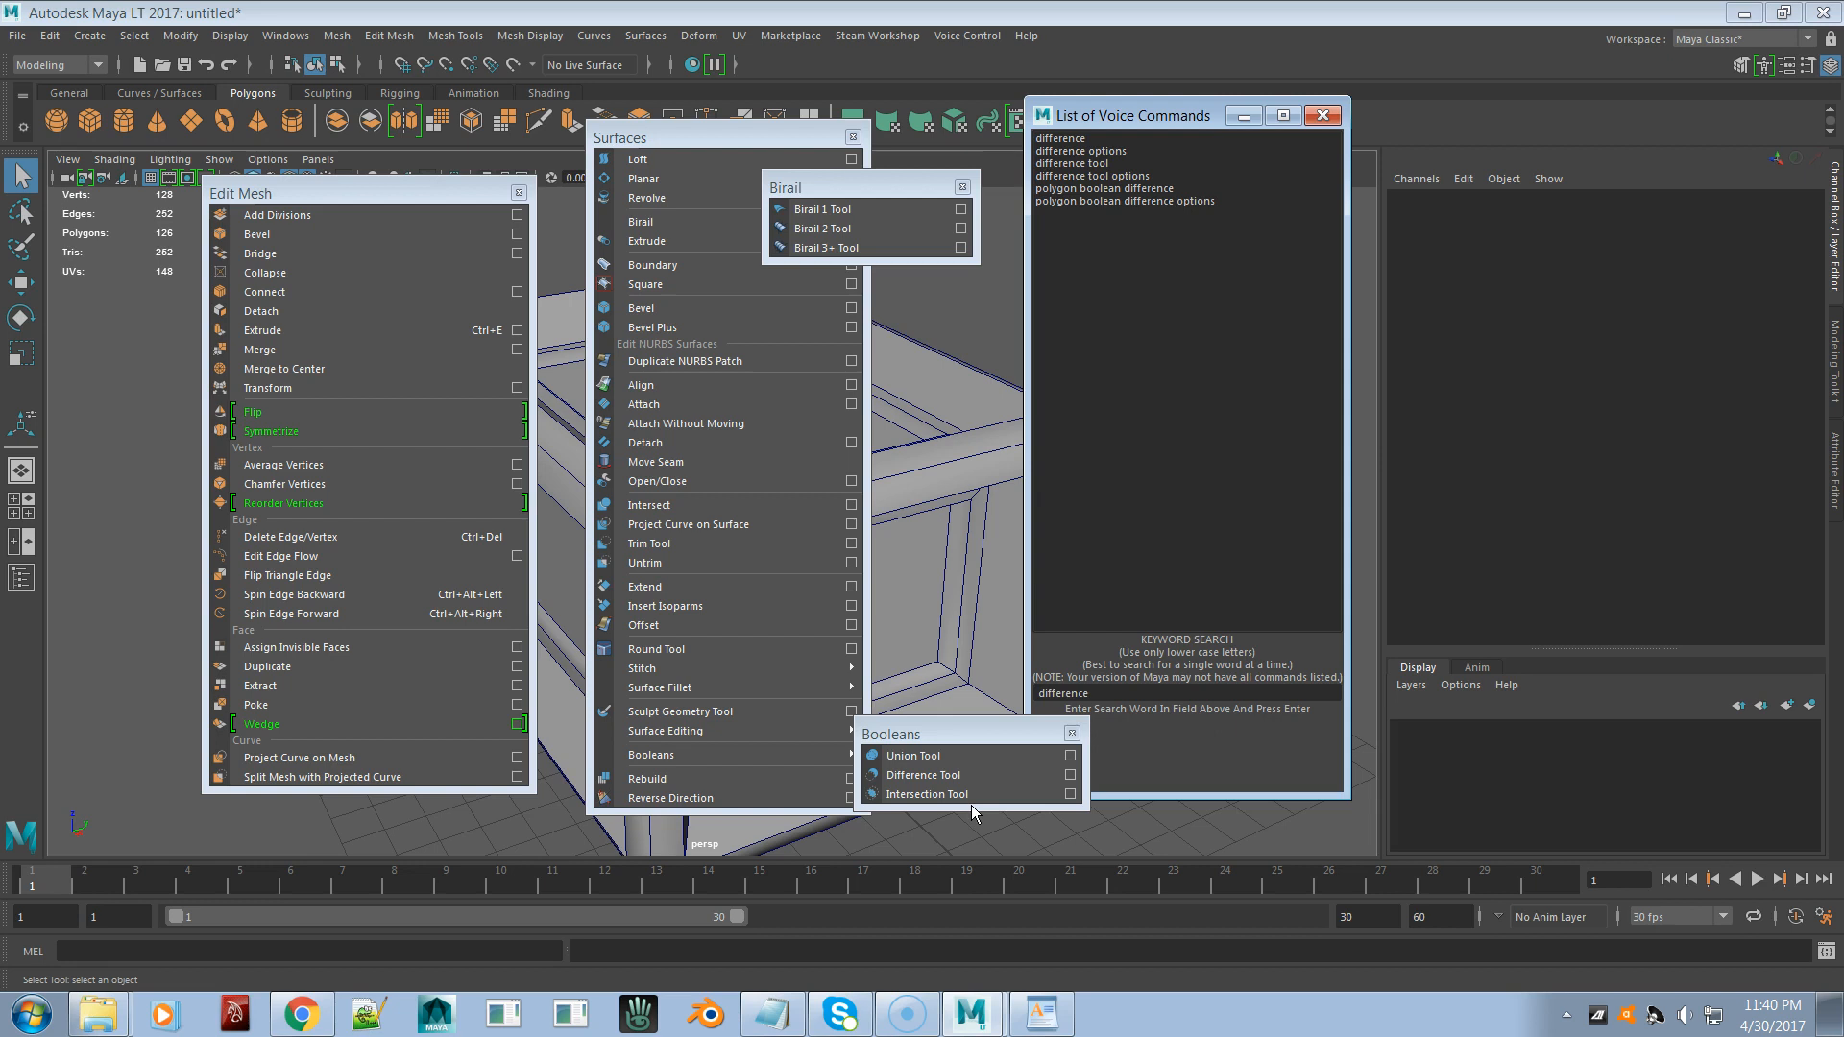
pyautogui.click(948, 592)
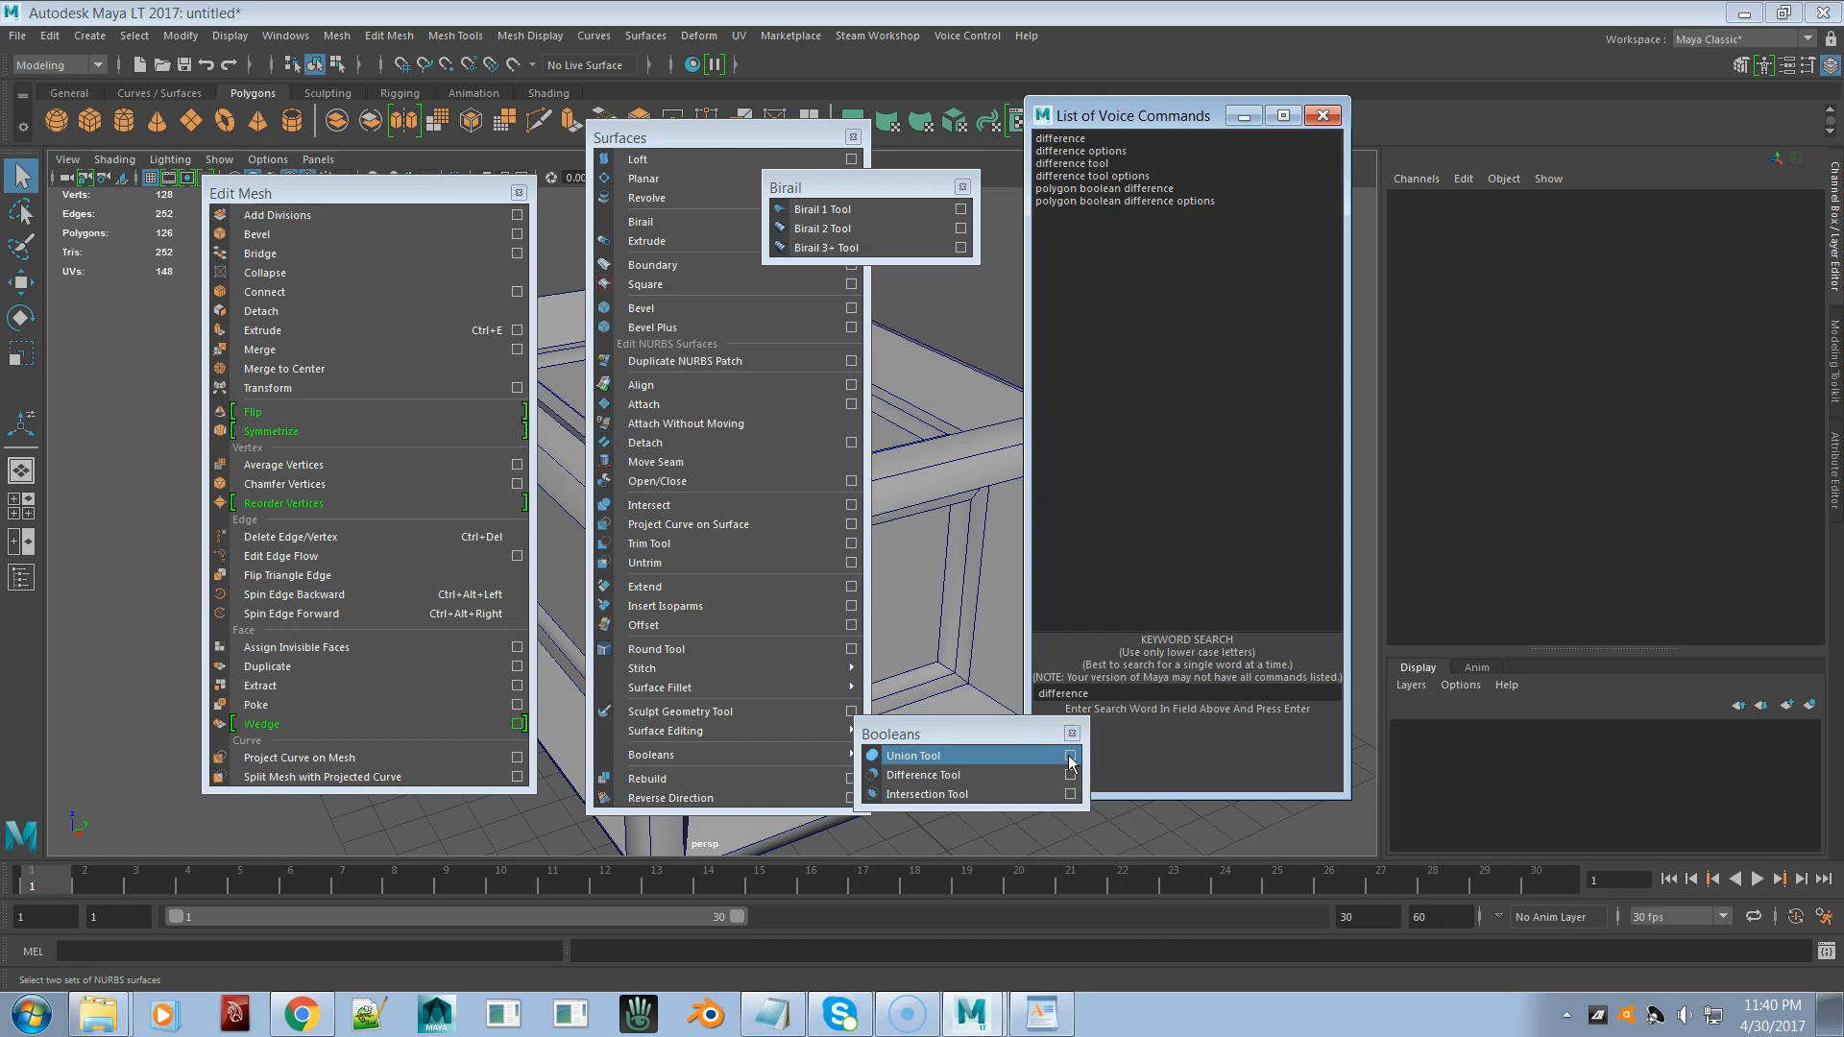
# - Search the voice command list for "union", look over the entries and close the list
pyautogui.doubleClick(1151, 693)
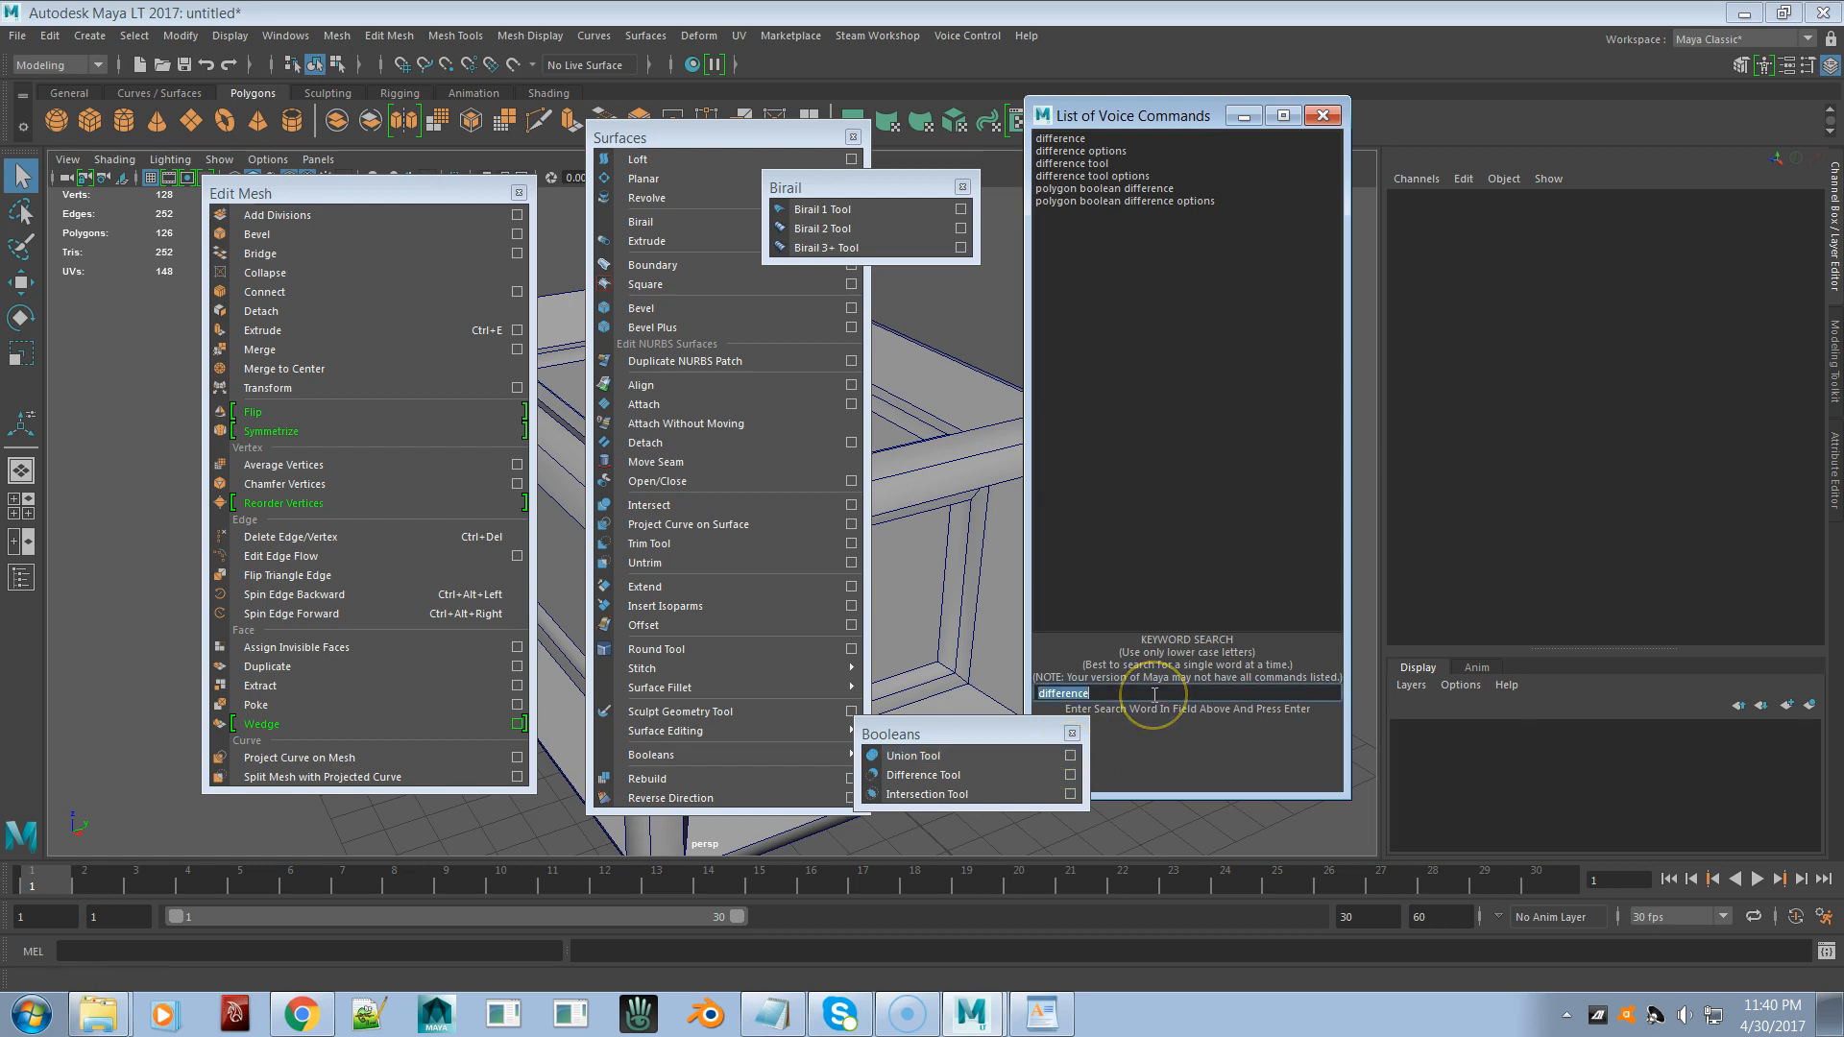
pyautogui.write('union')
pyautogui.press('Return')
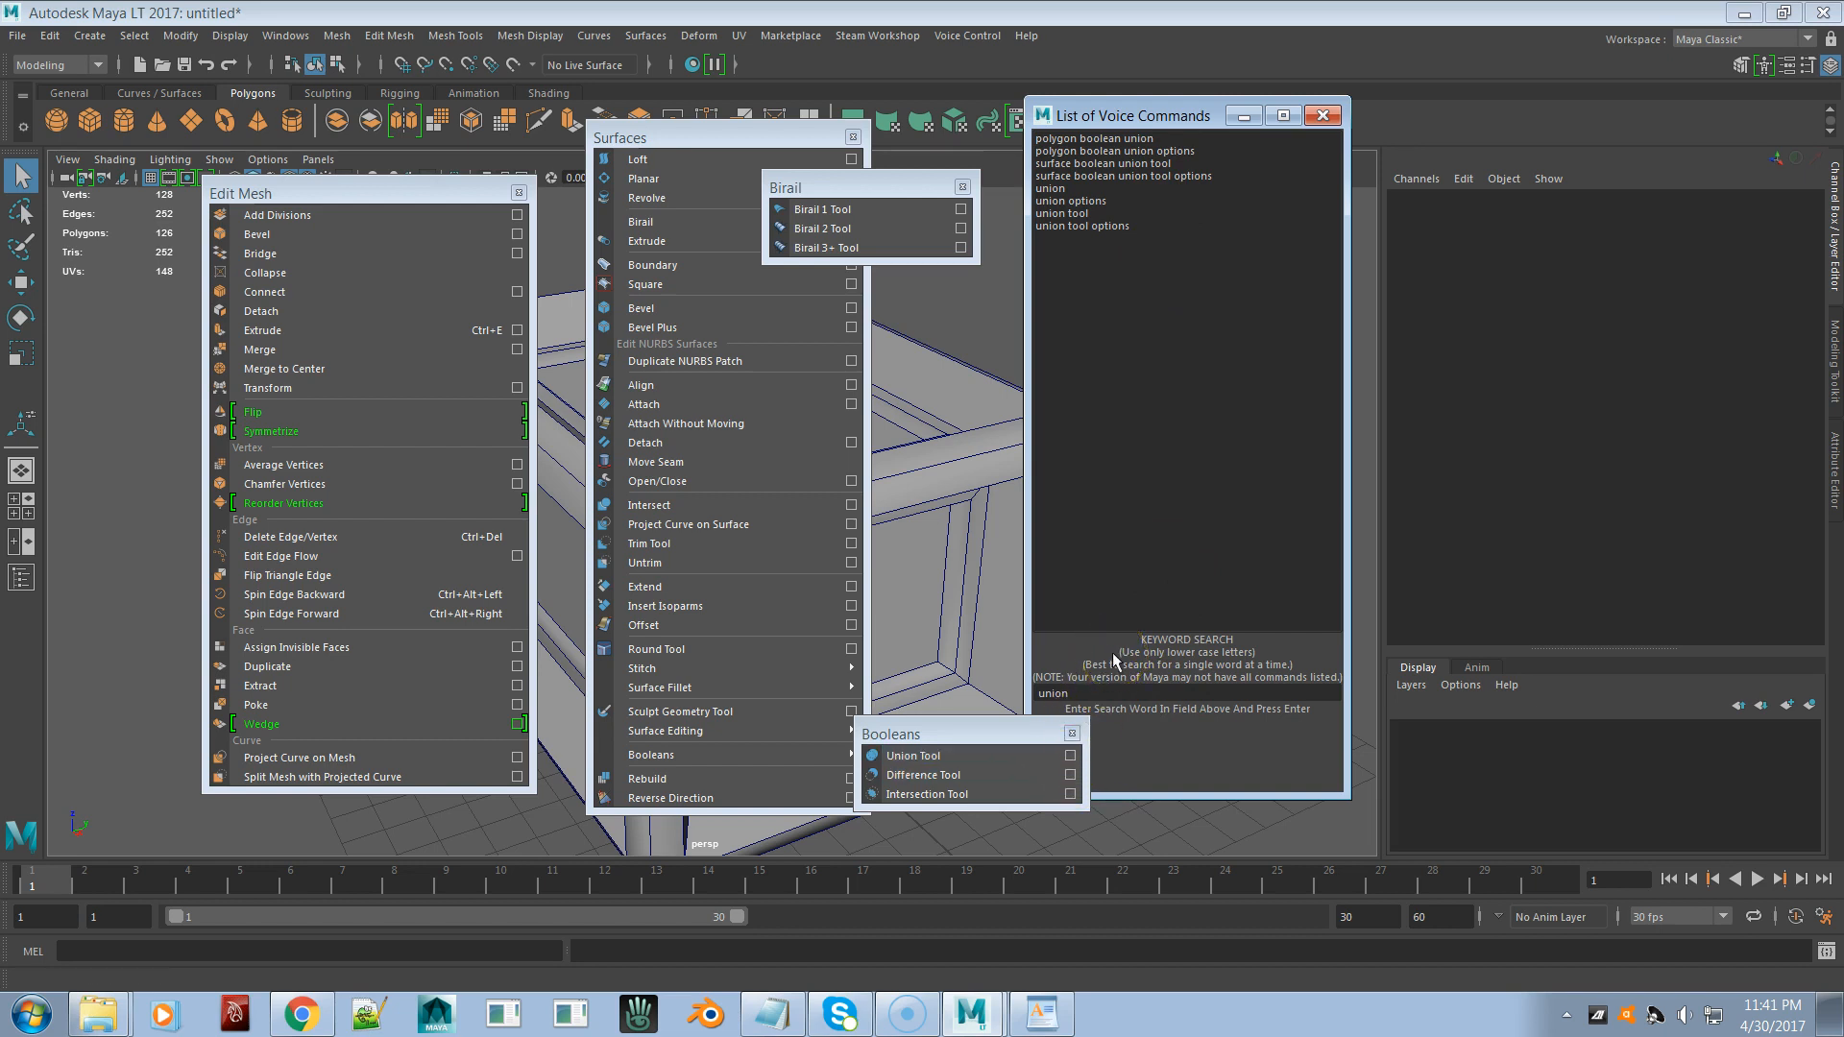
pyautogui.click(1170, 252)
pyautogui.click(1321, 117)
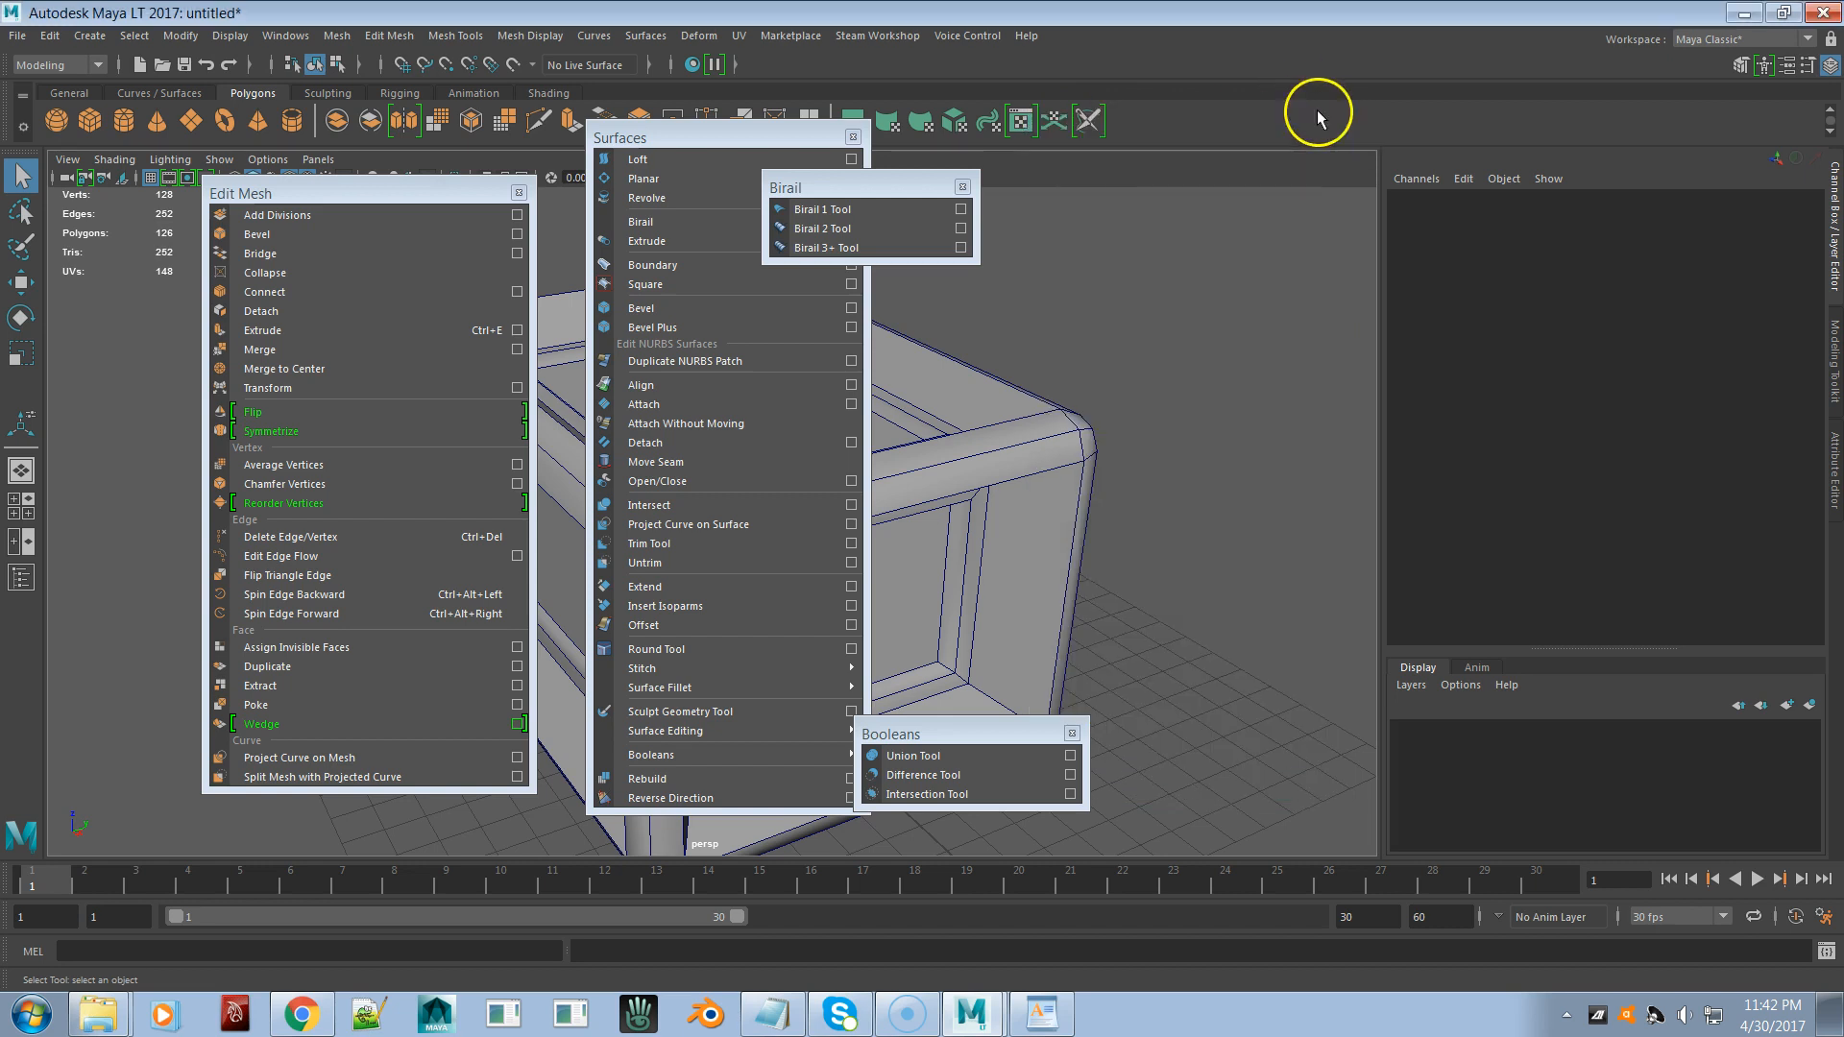
pyautogui.click(707, 37)
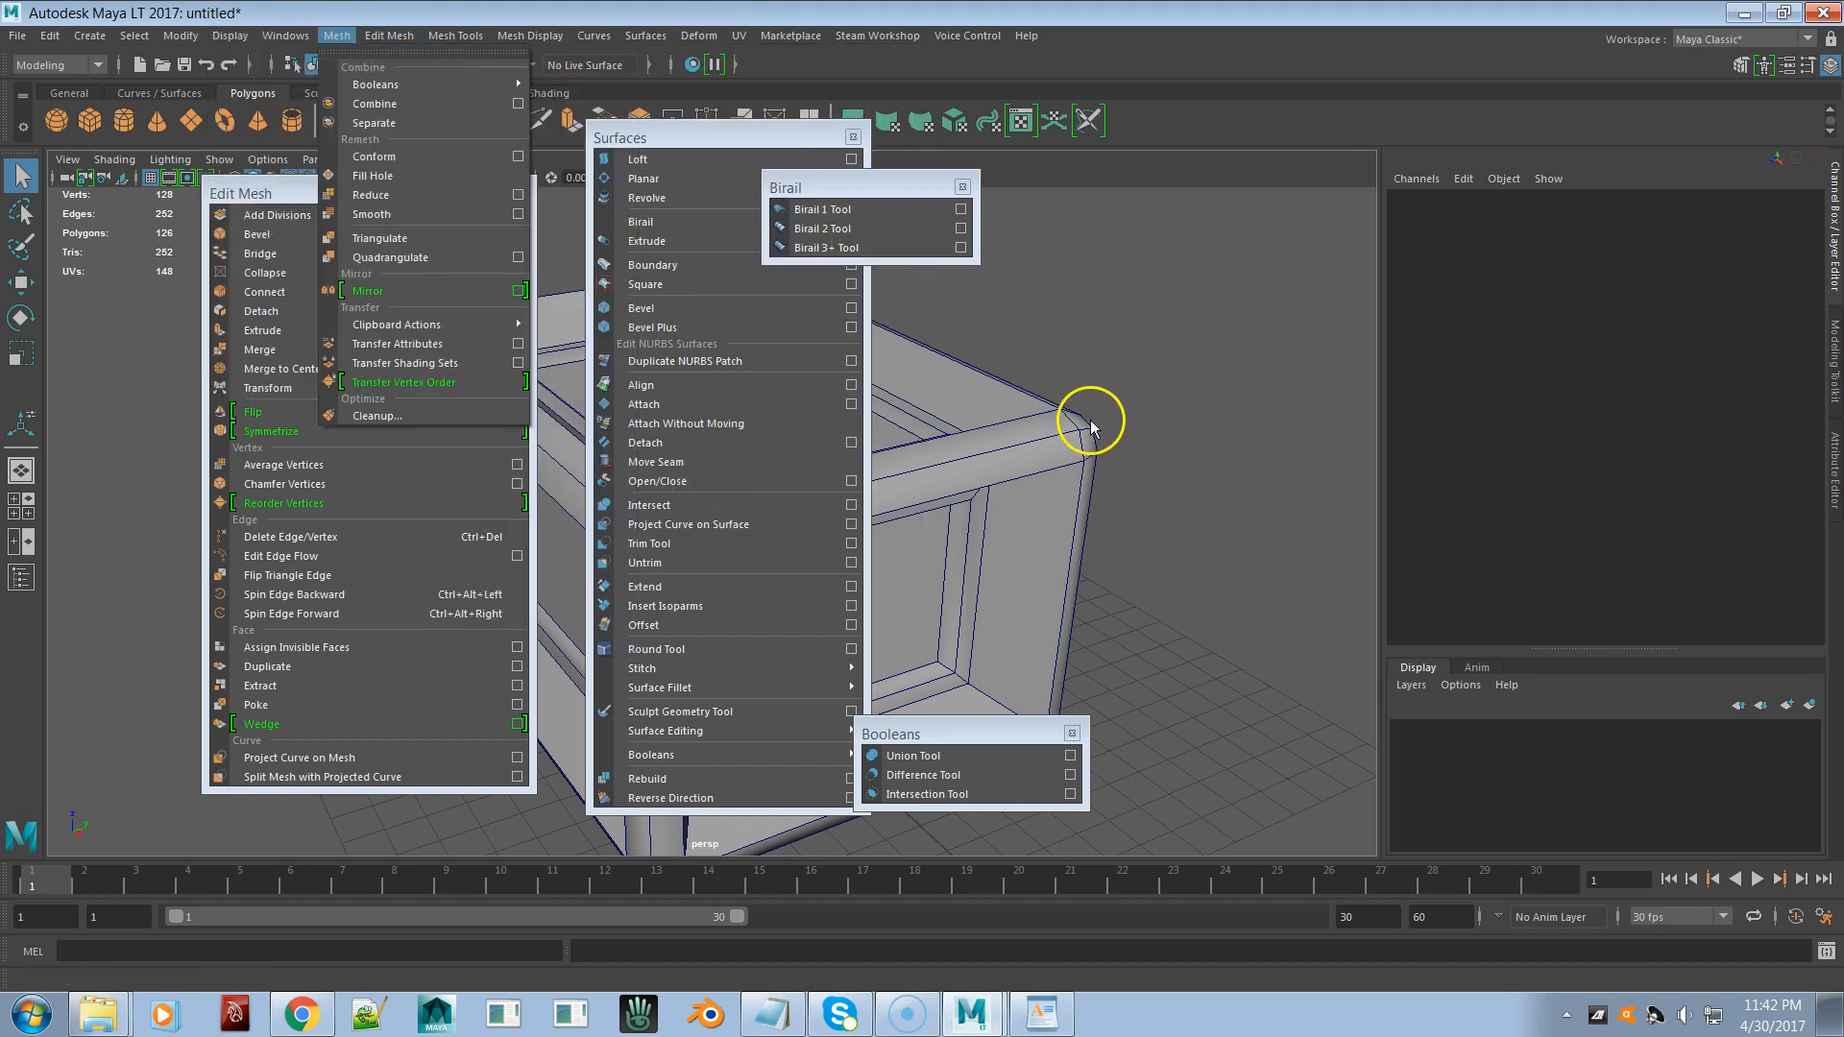
pyautogui.click(1138, 384)
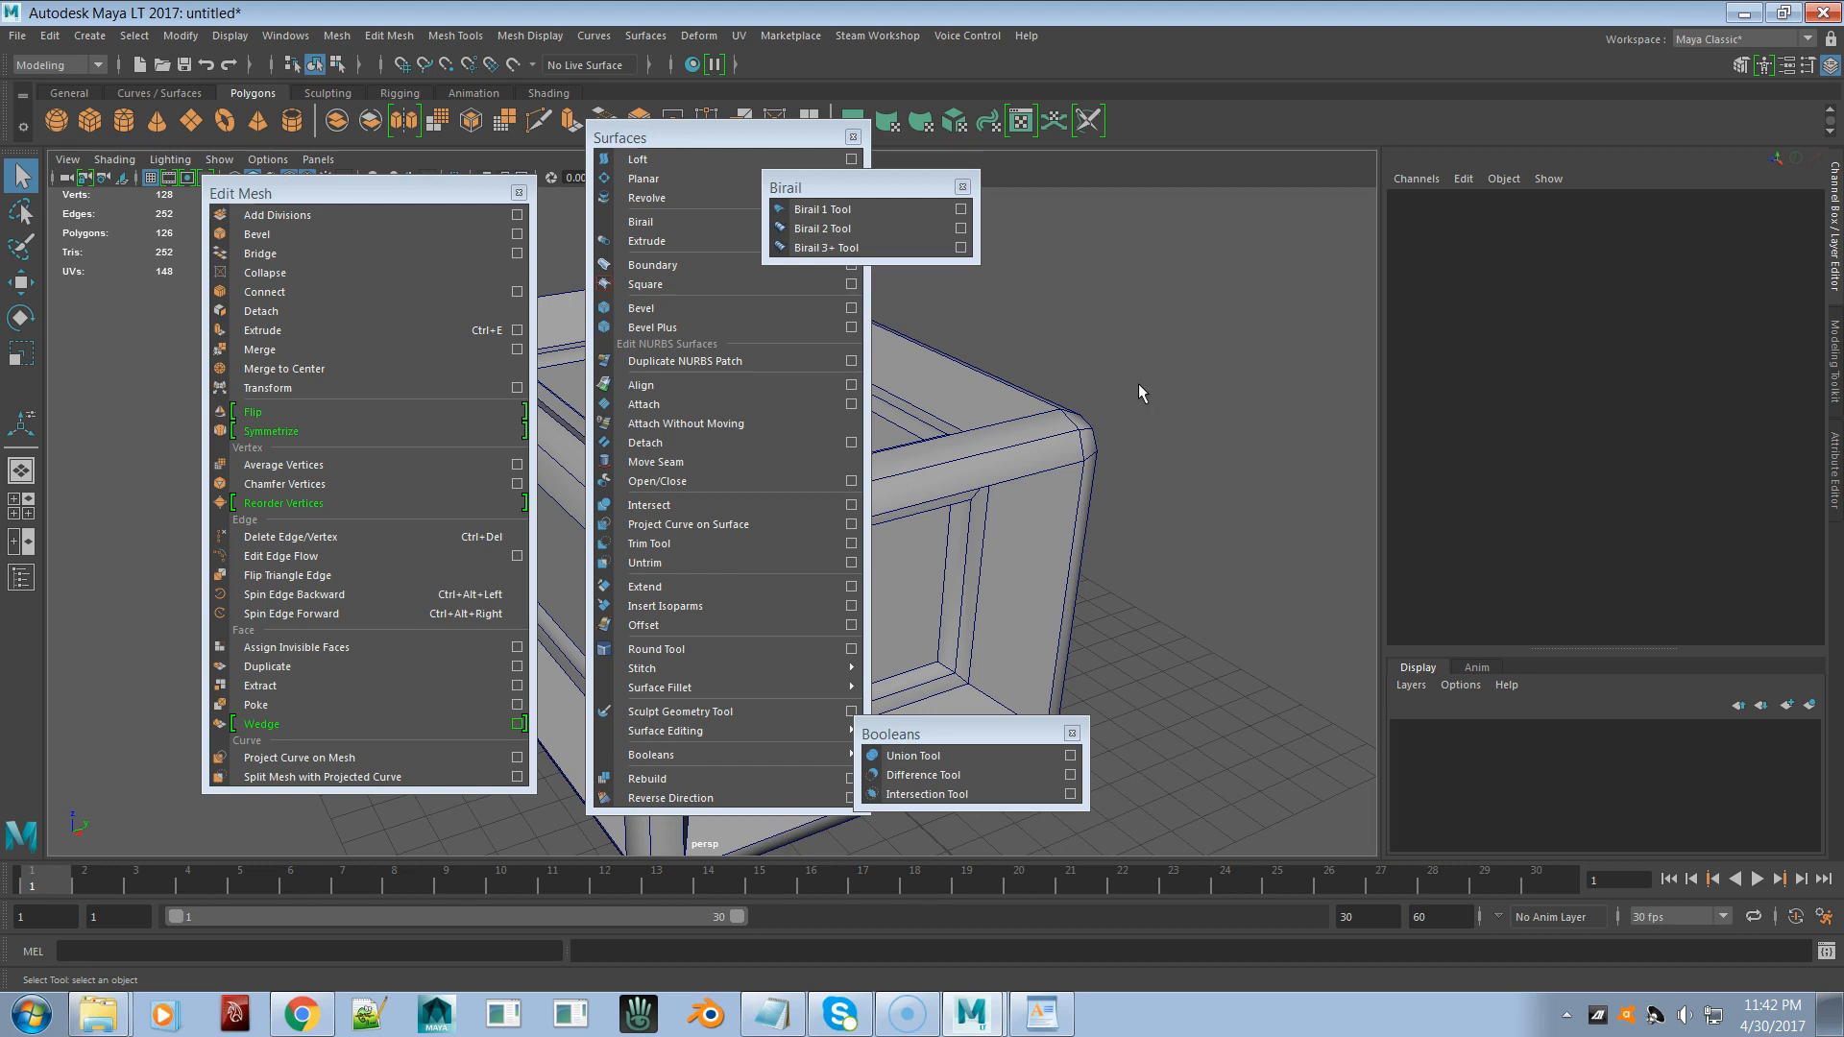
# - Switch to the Rigging menu set, look over its Constrain commands, and return to the Modeling set
pyautogui.click(102, 68)
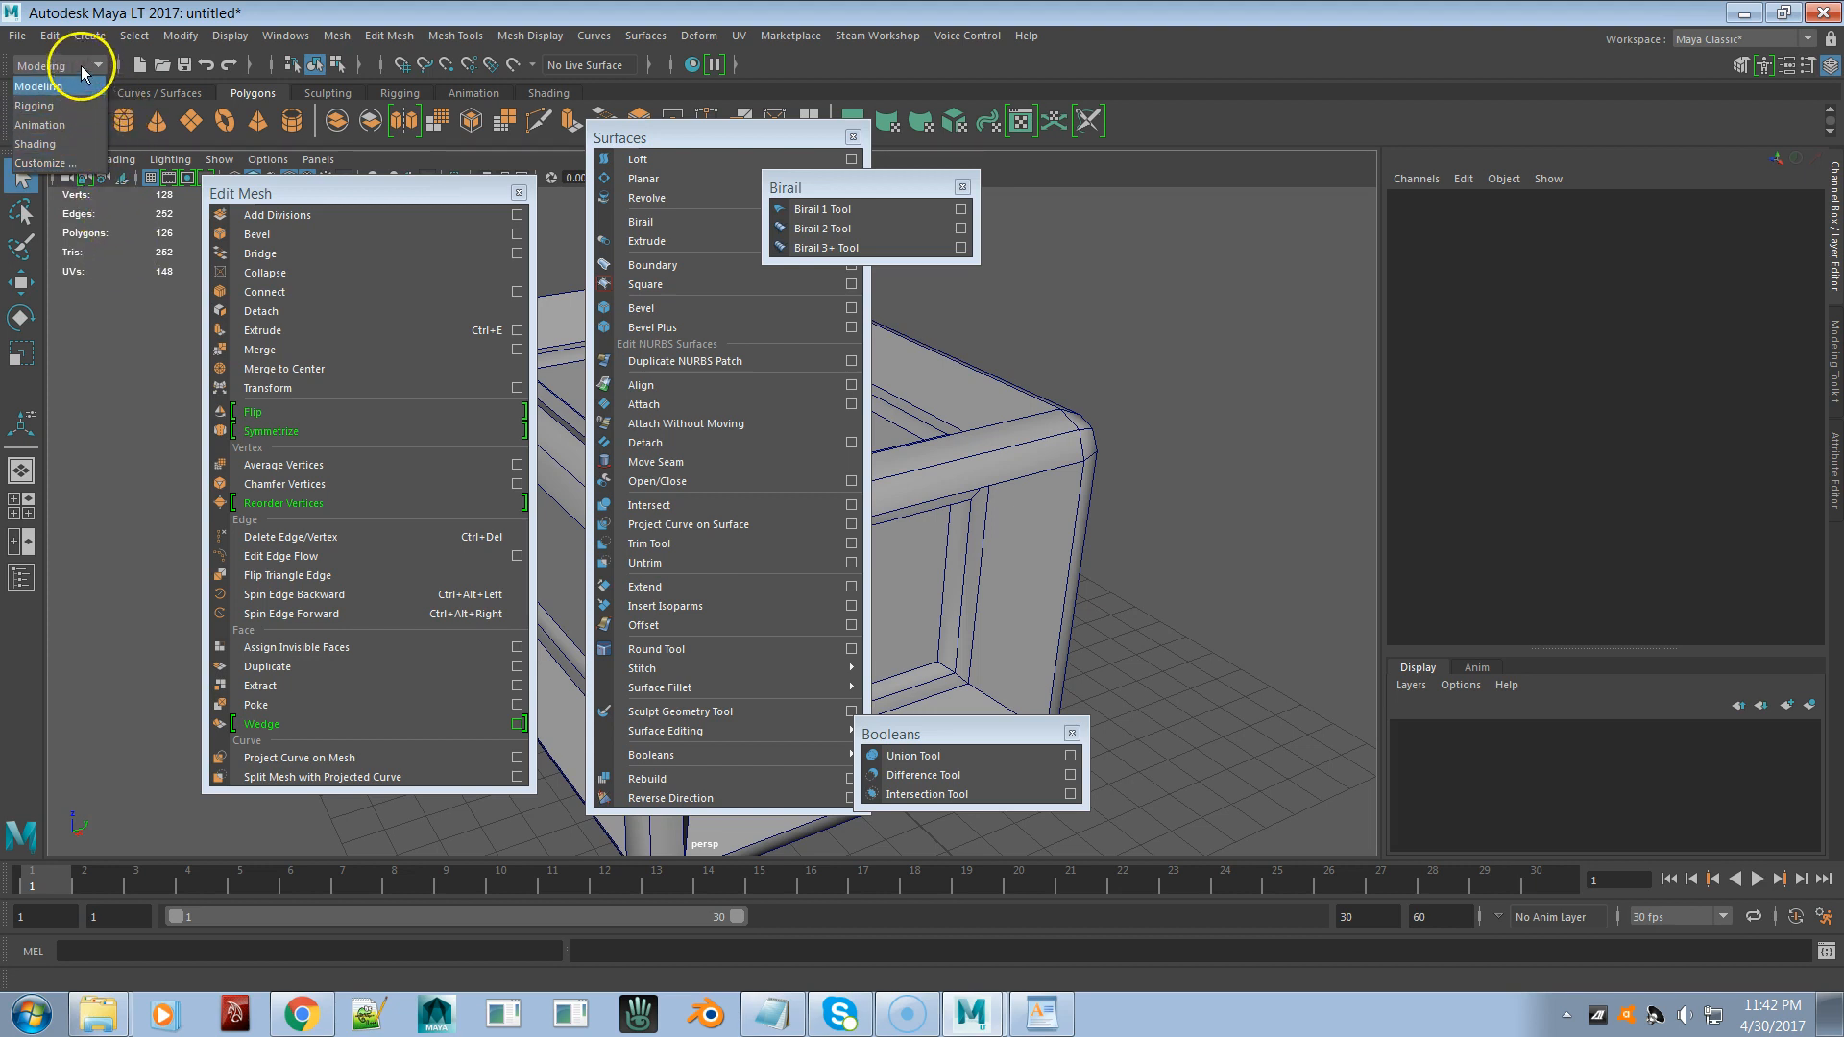
pyautogui.click(73, 108)
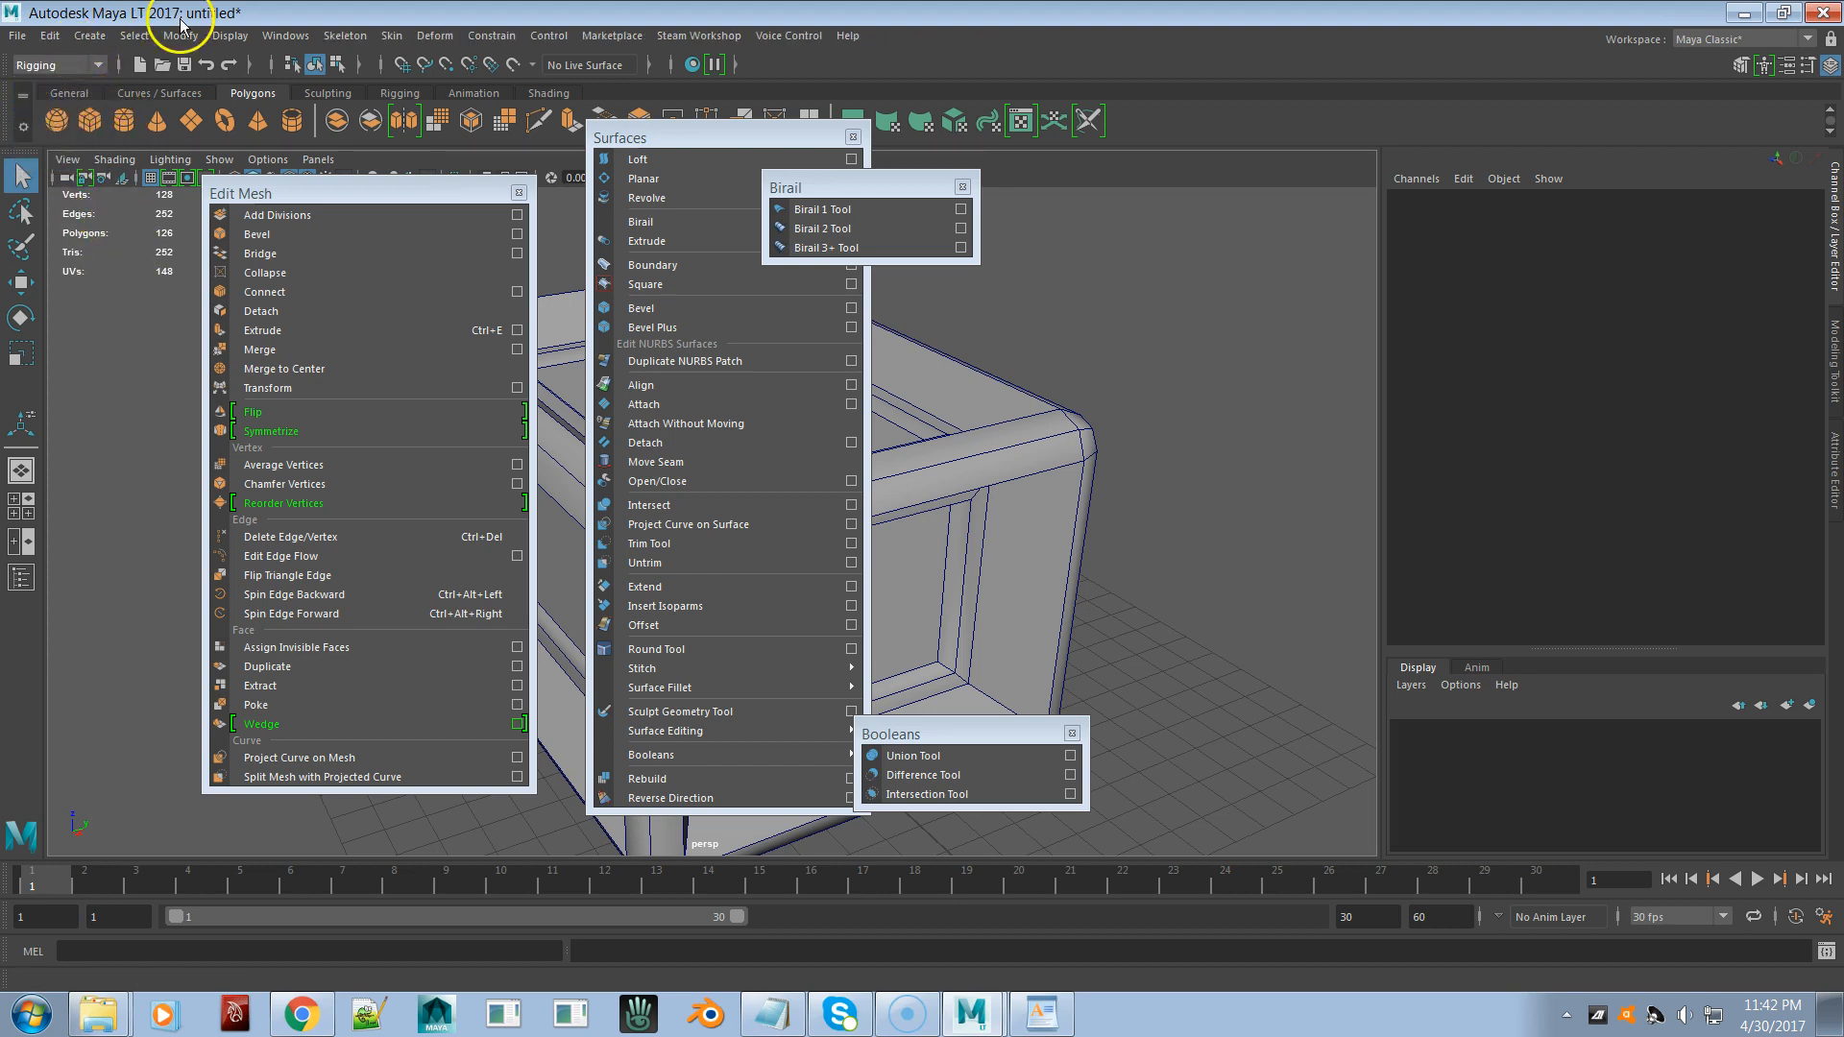
pyautogui.click(477, 42)
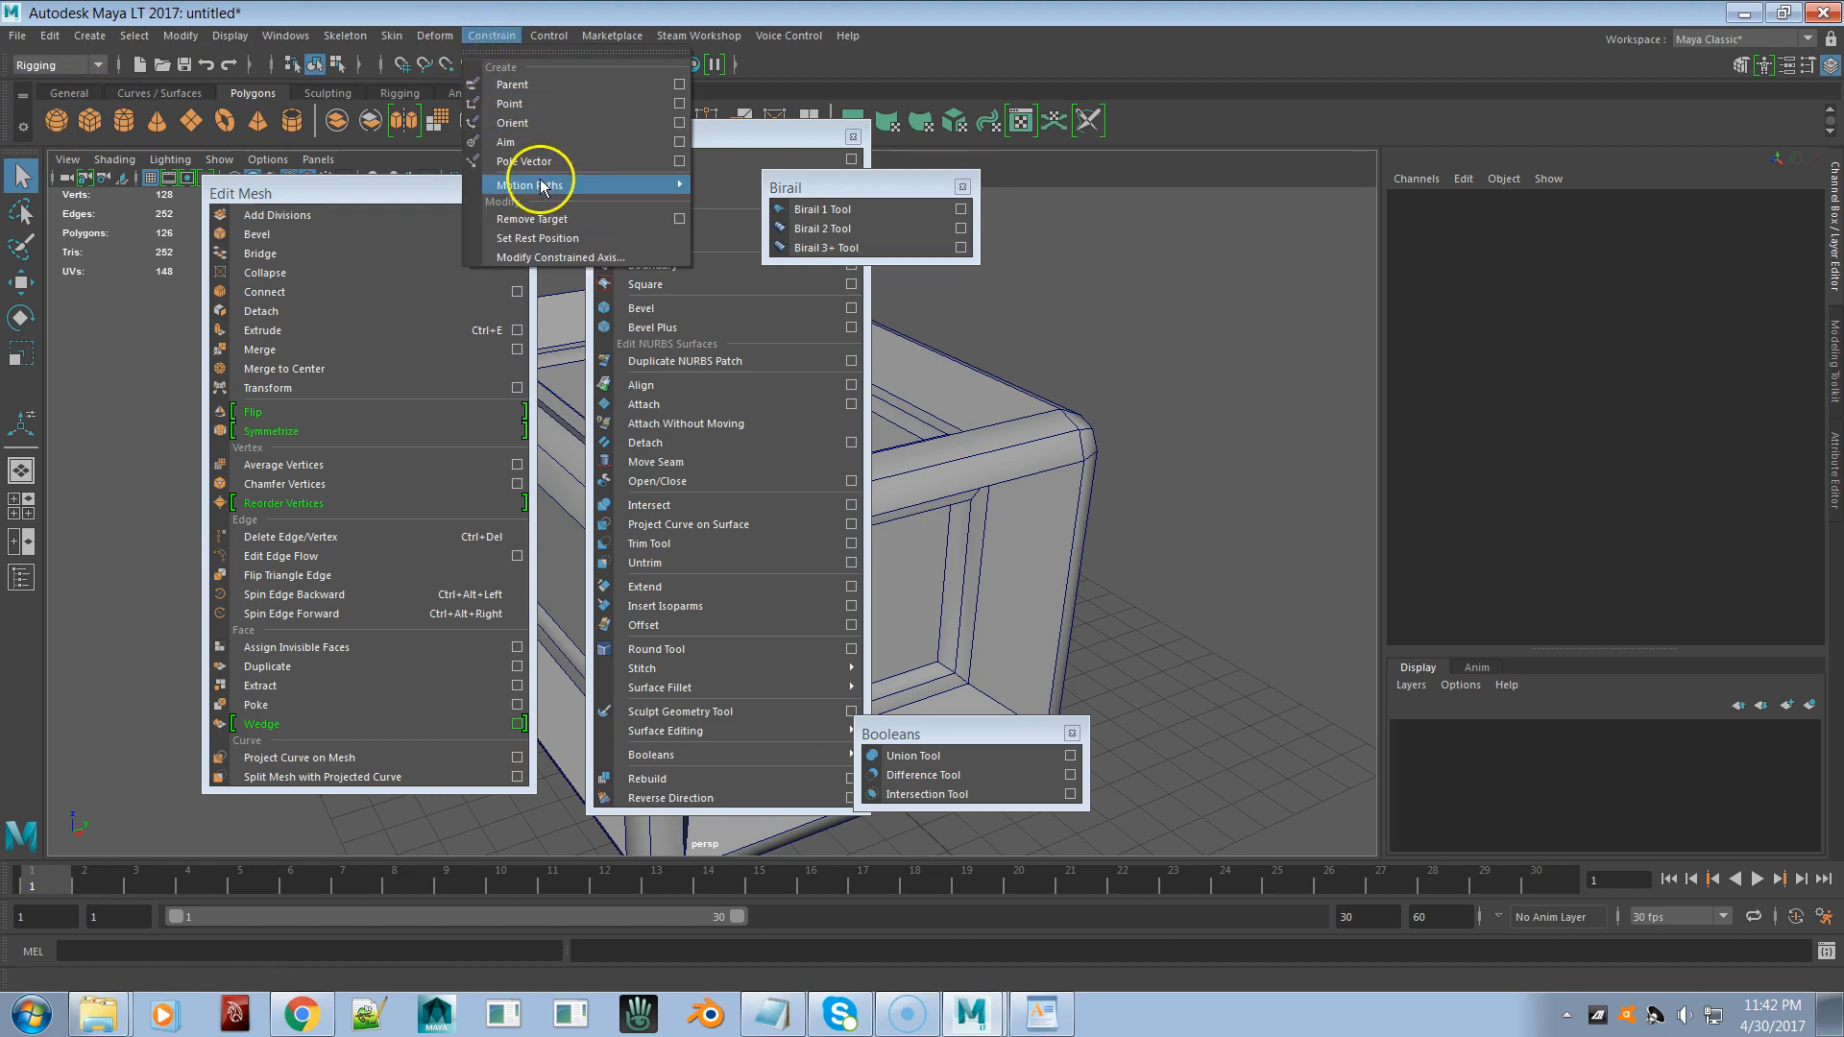
pyautogui.click(45, 71)
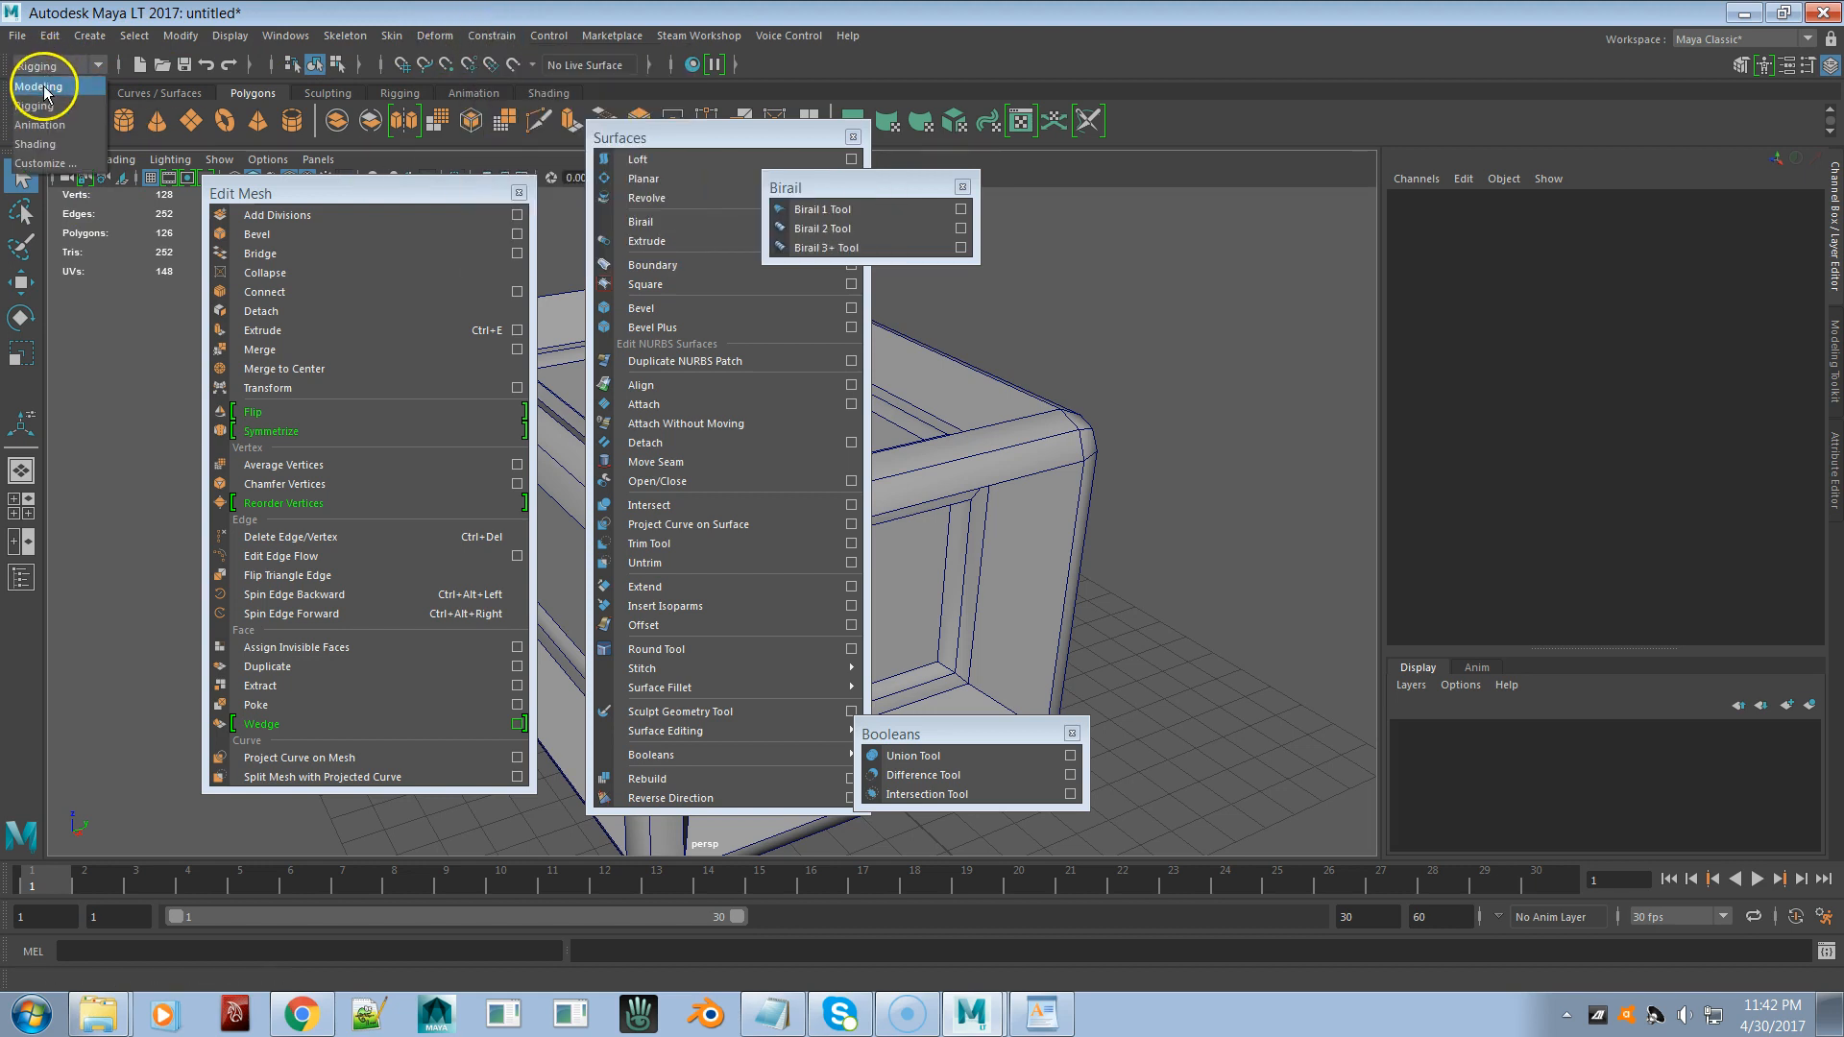
pyautogui.click(44, 91)
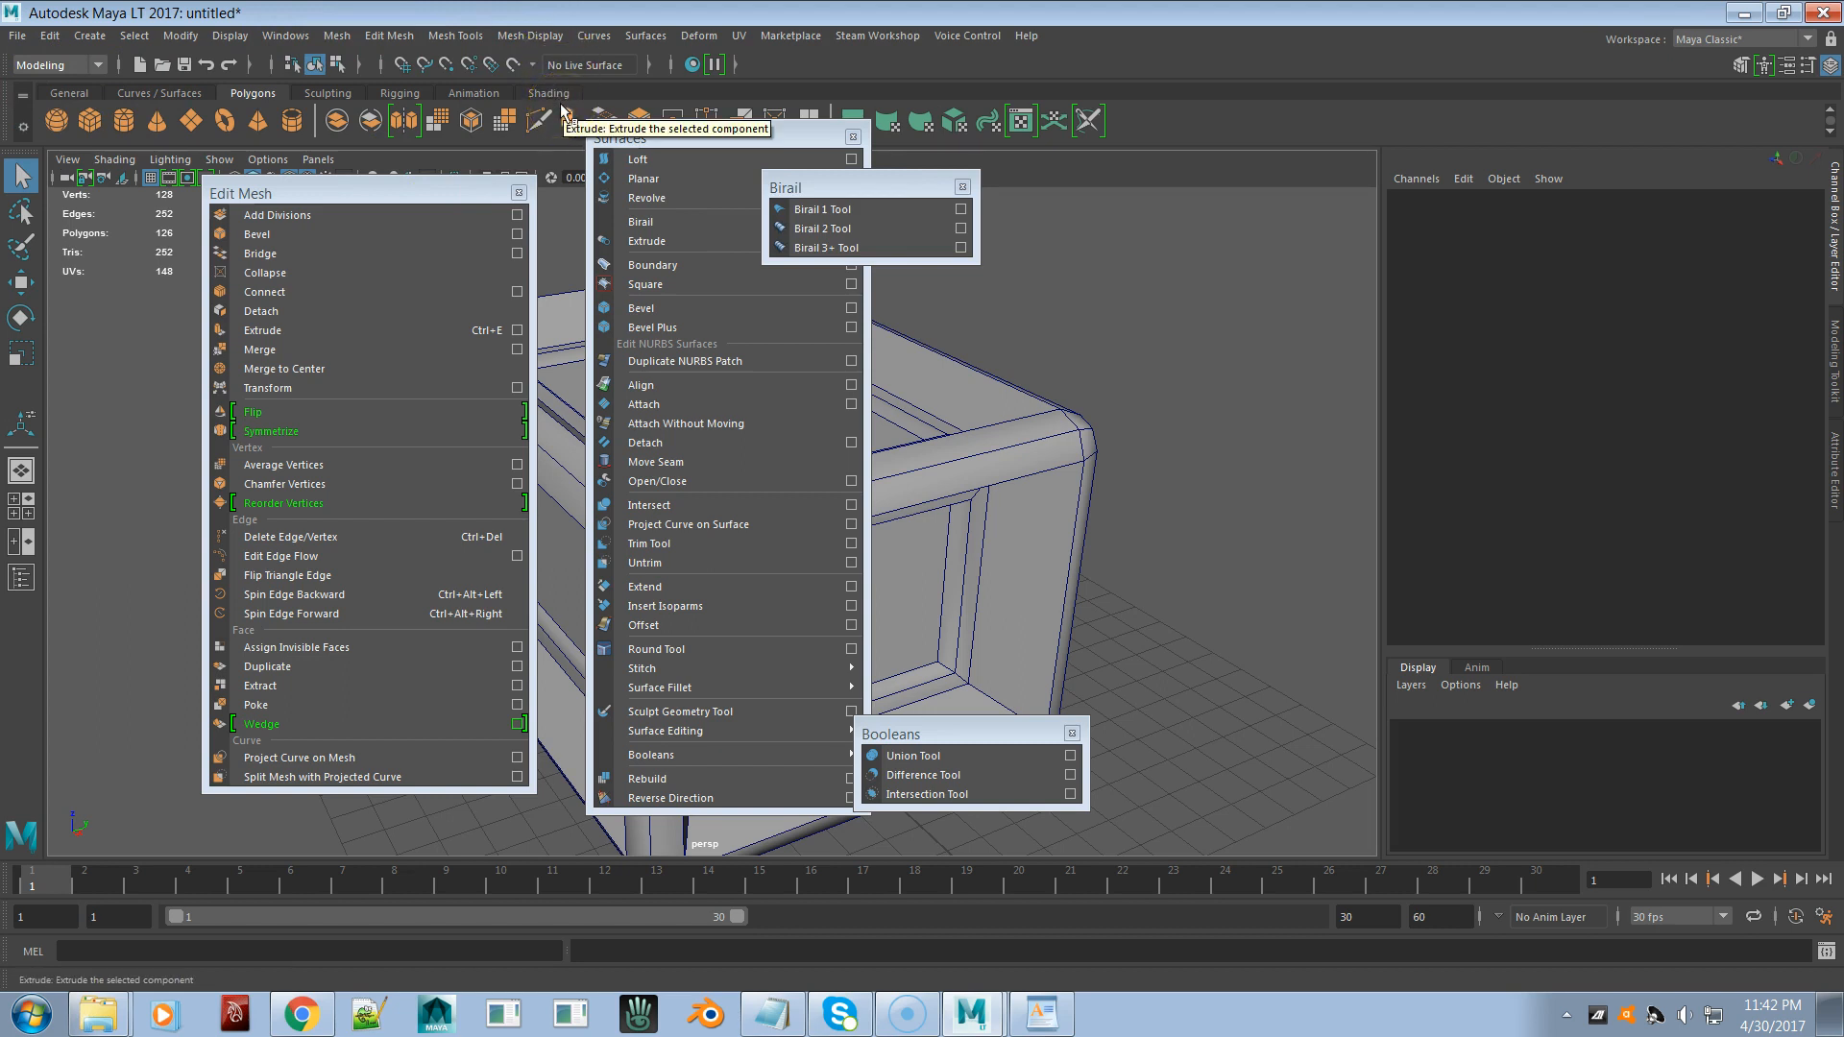
# - Switch to the Rigging menu set, examine the Bind Skin options and the other Skin commands, and close the options window
pyautogui.click(48, 63)
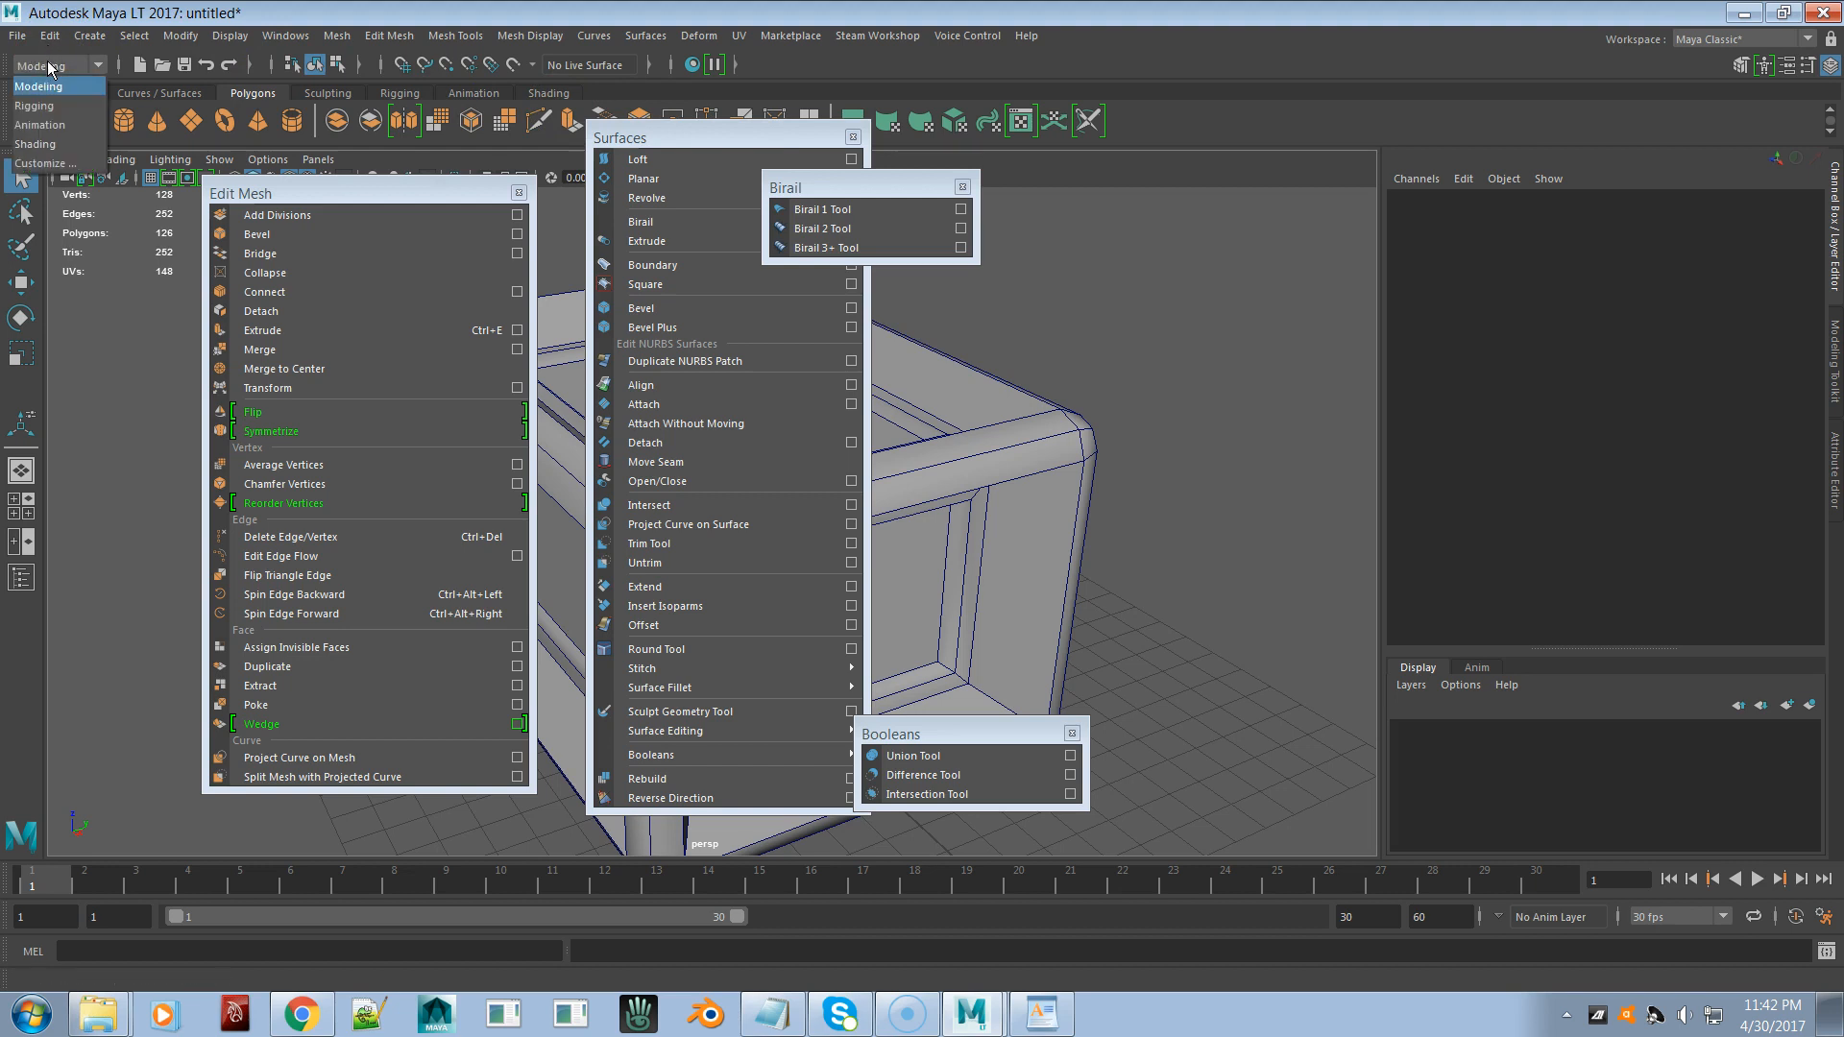
pyautogui.click(46, 109)
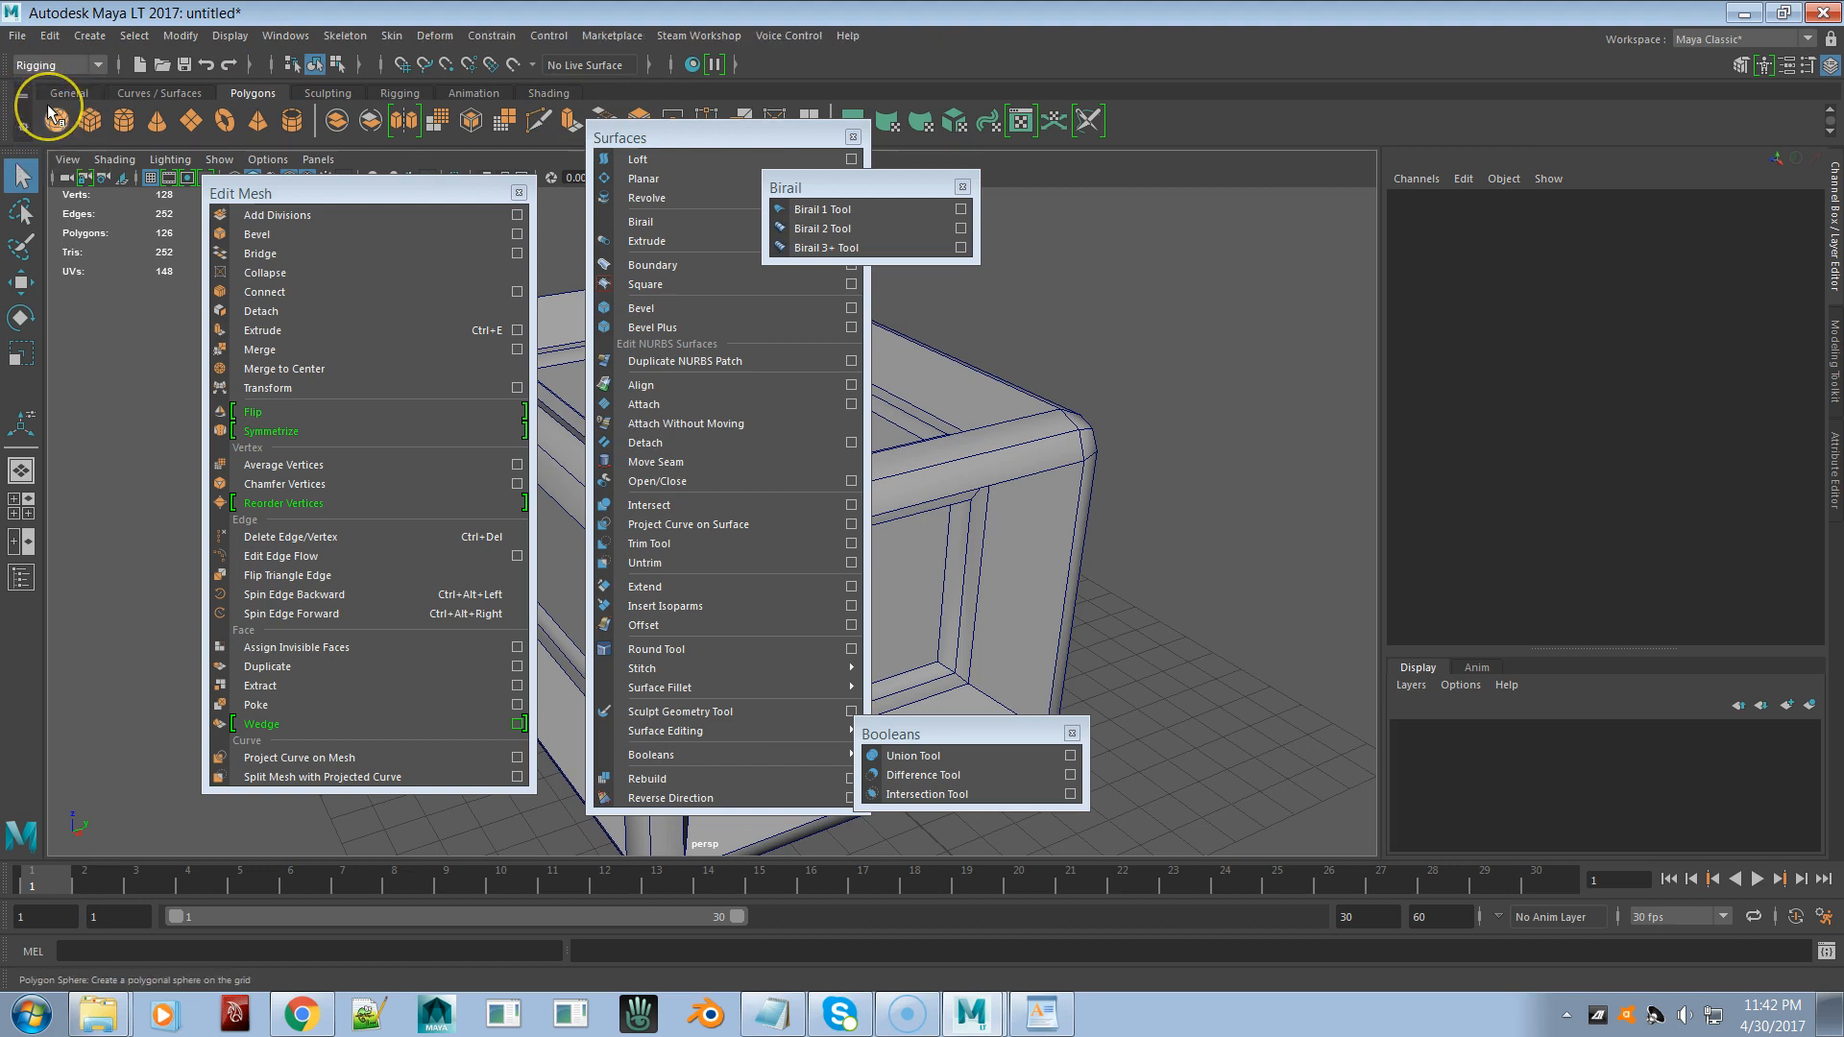
pyautogui.click(393, 35)
pyautogui.moveTo(285, 36)
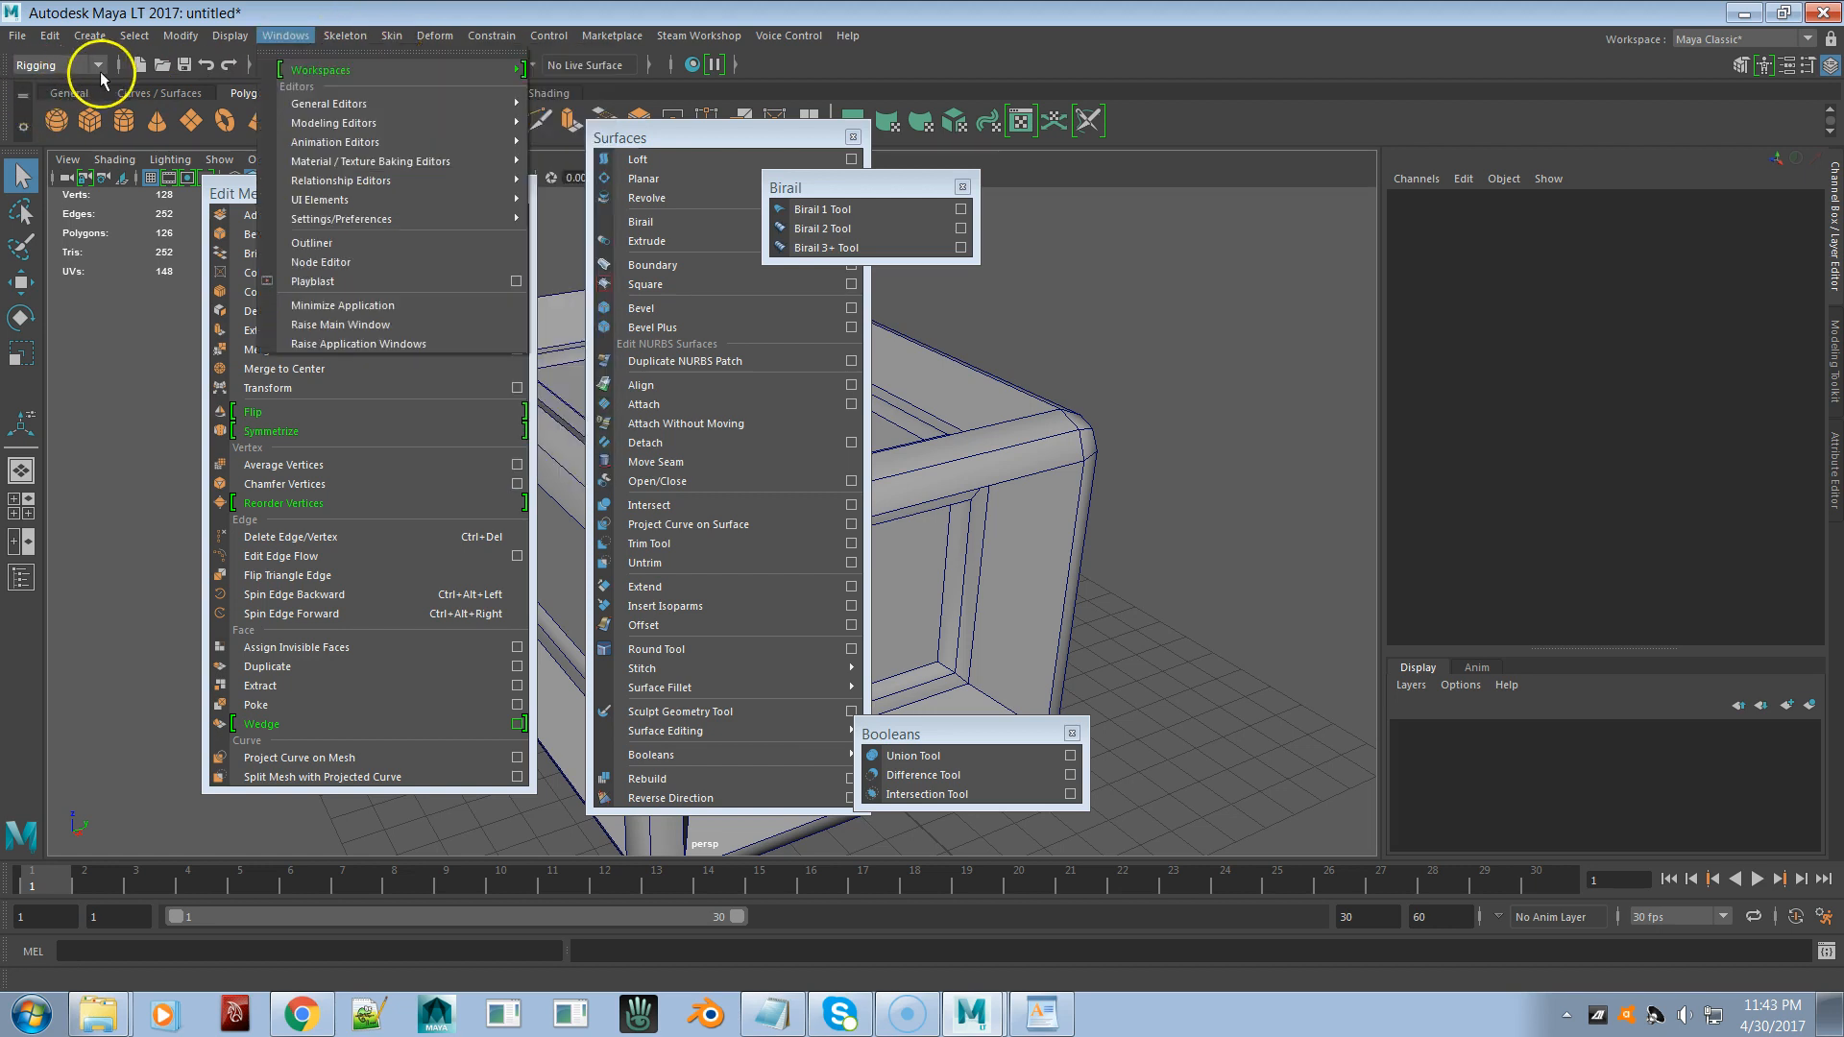
pyautogui.moveTo(396, 39)
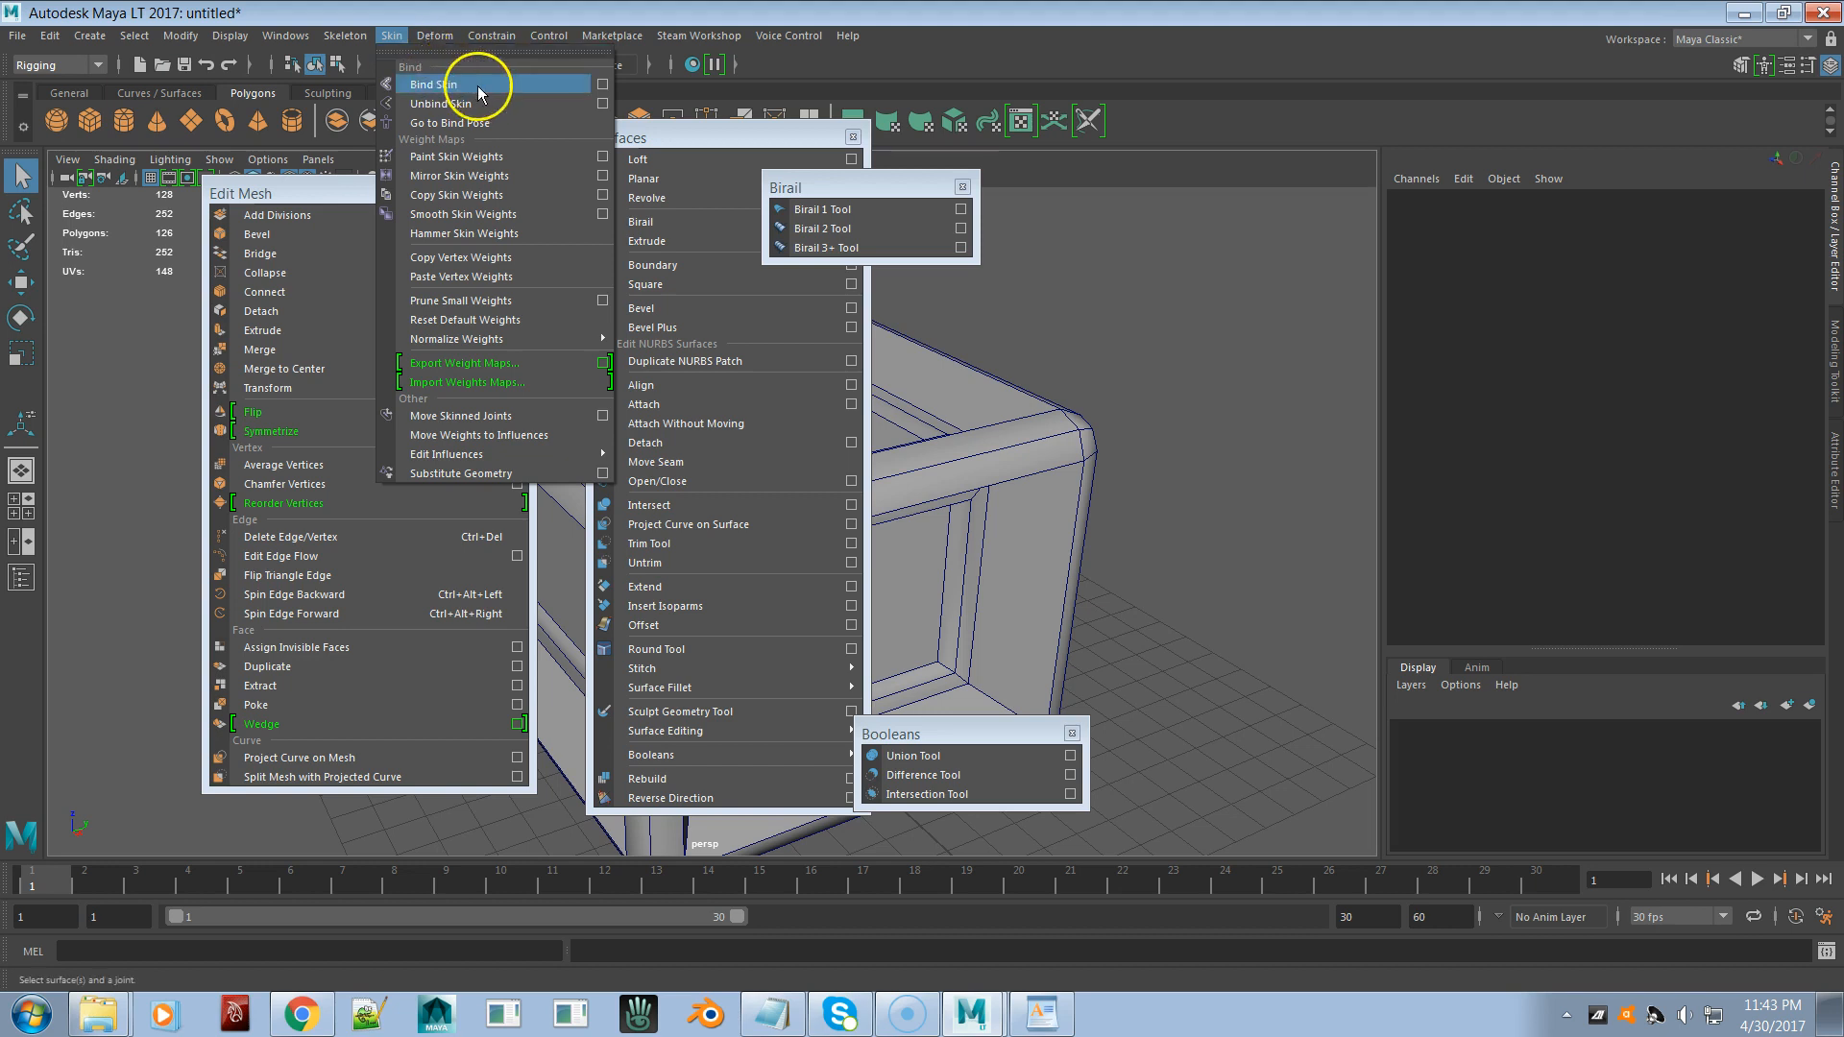
pyautogui.click(601, 86)
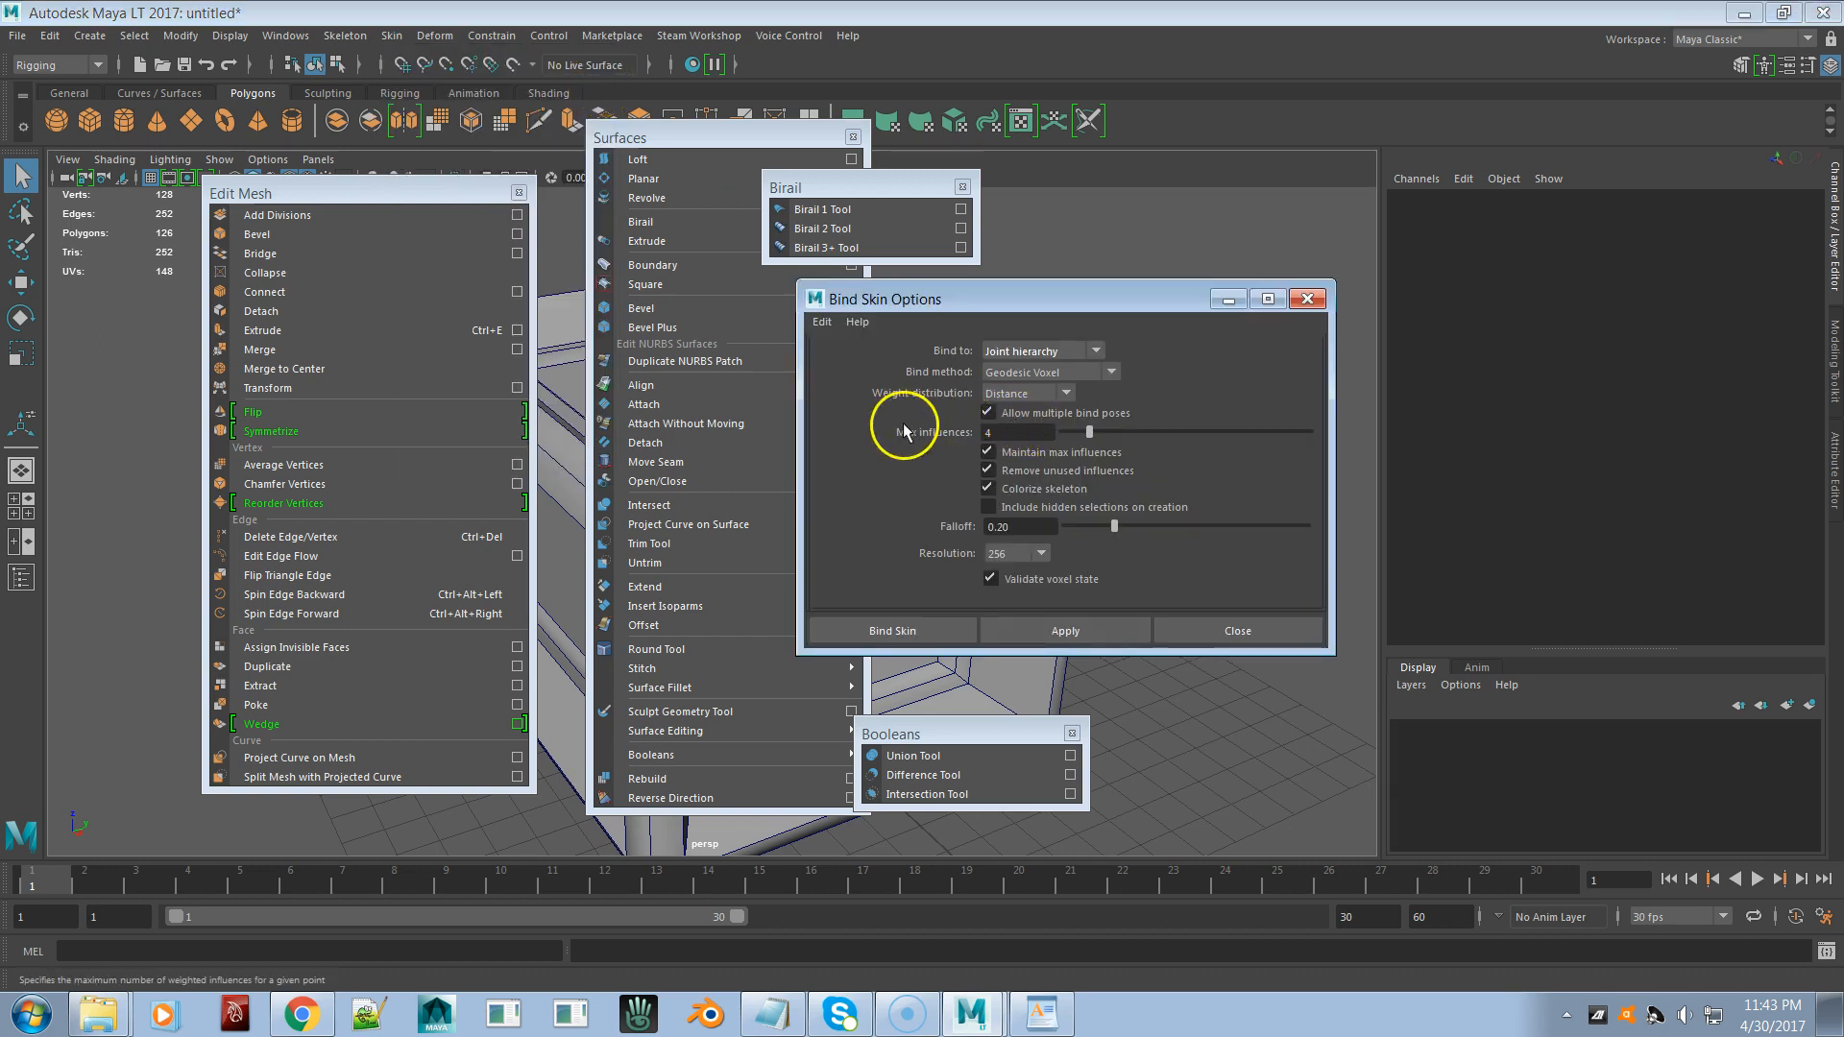
pyautogui.click(391, 36)
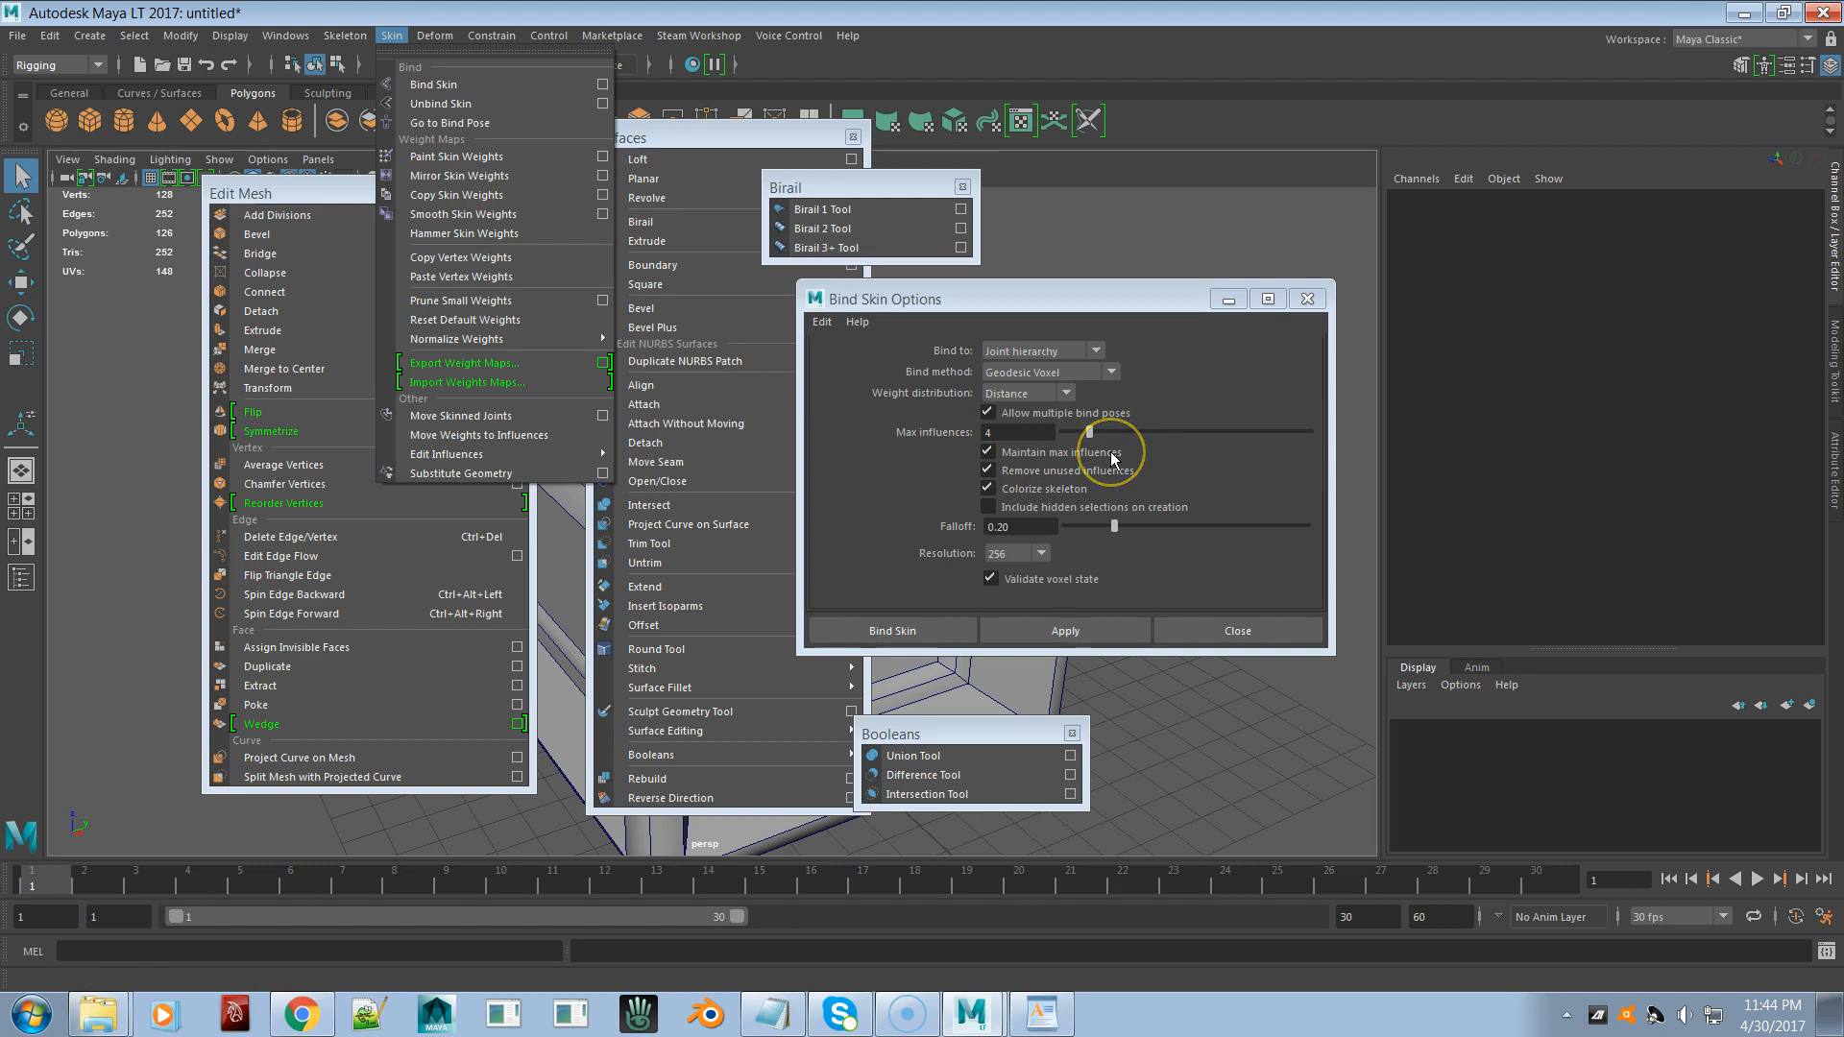
pyautogui.click(1225, 617)
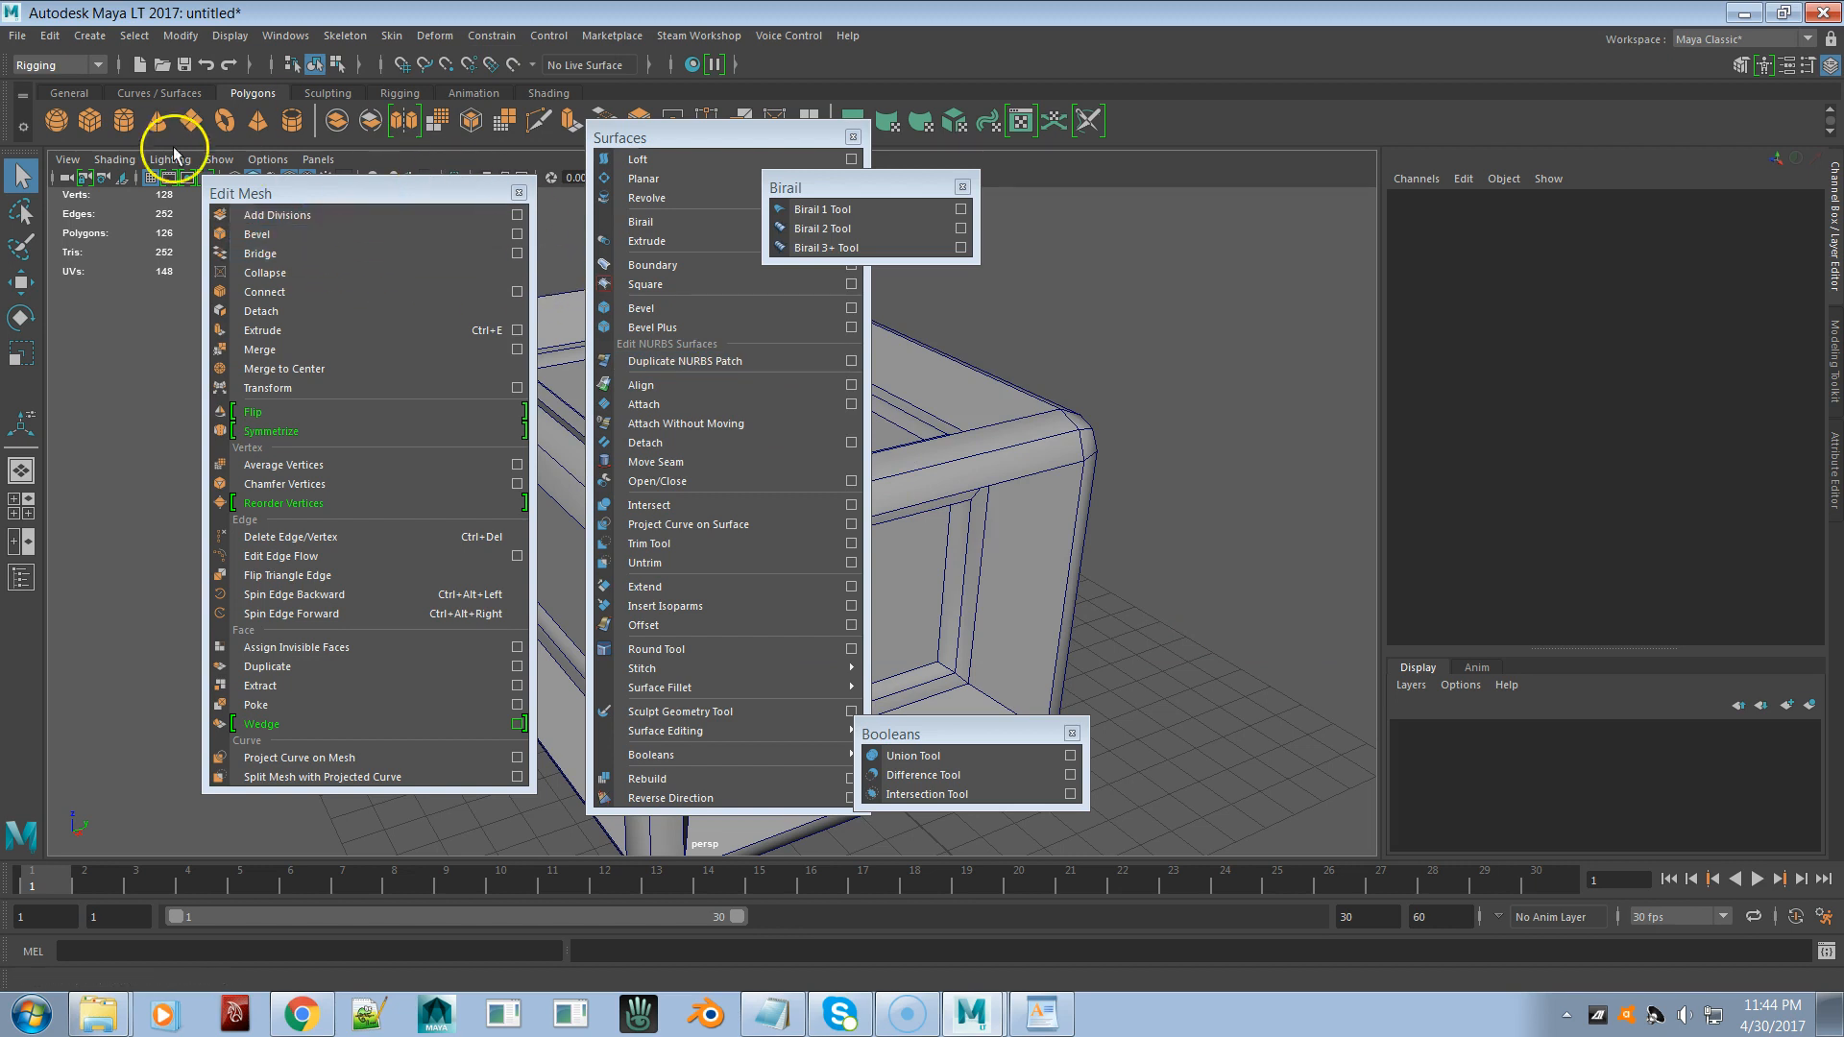
# - Restore the Modeling menu set
pyautogui.click(29, 65)
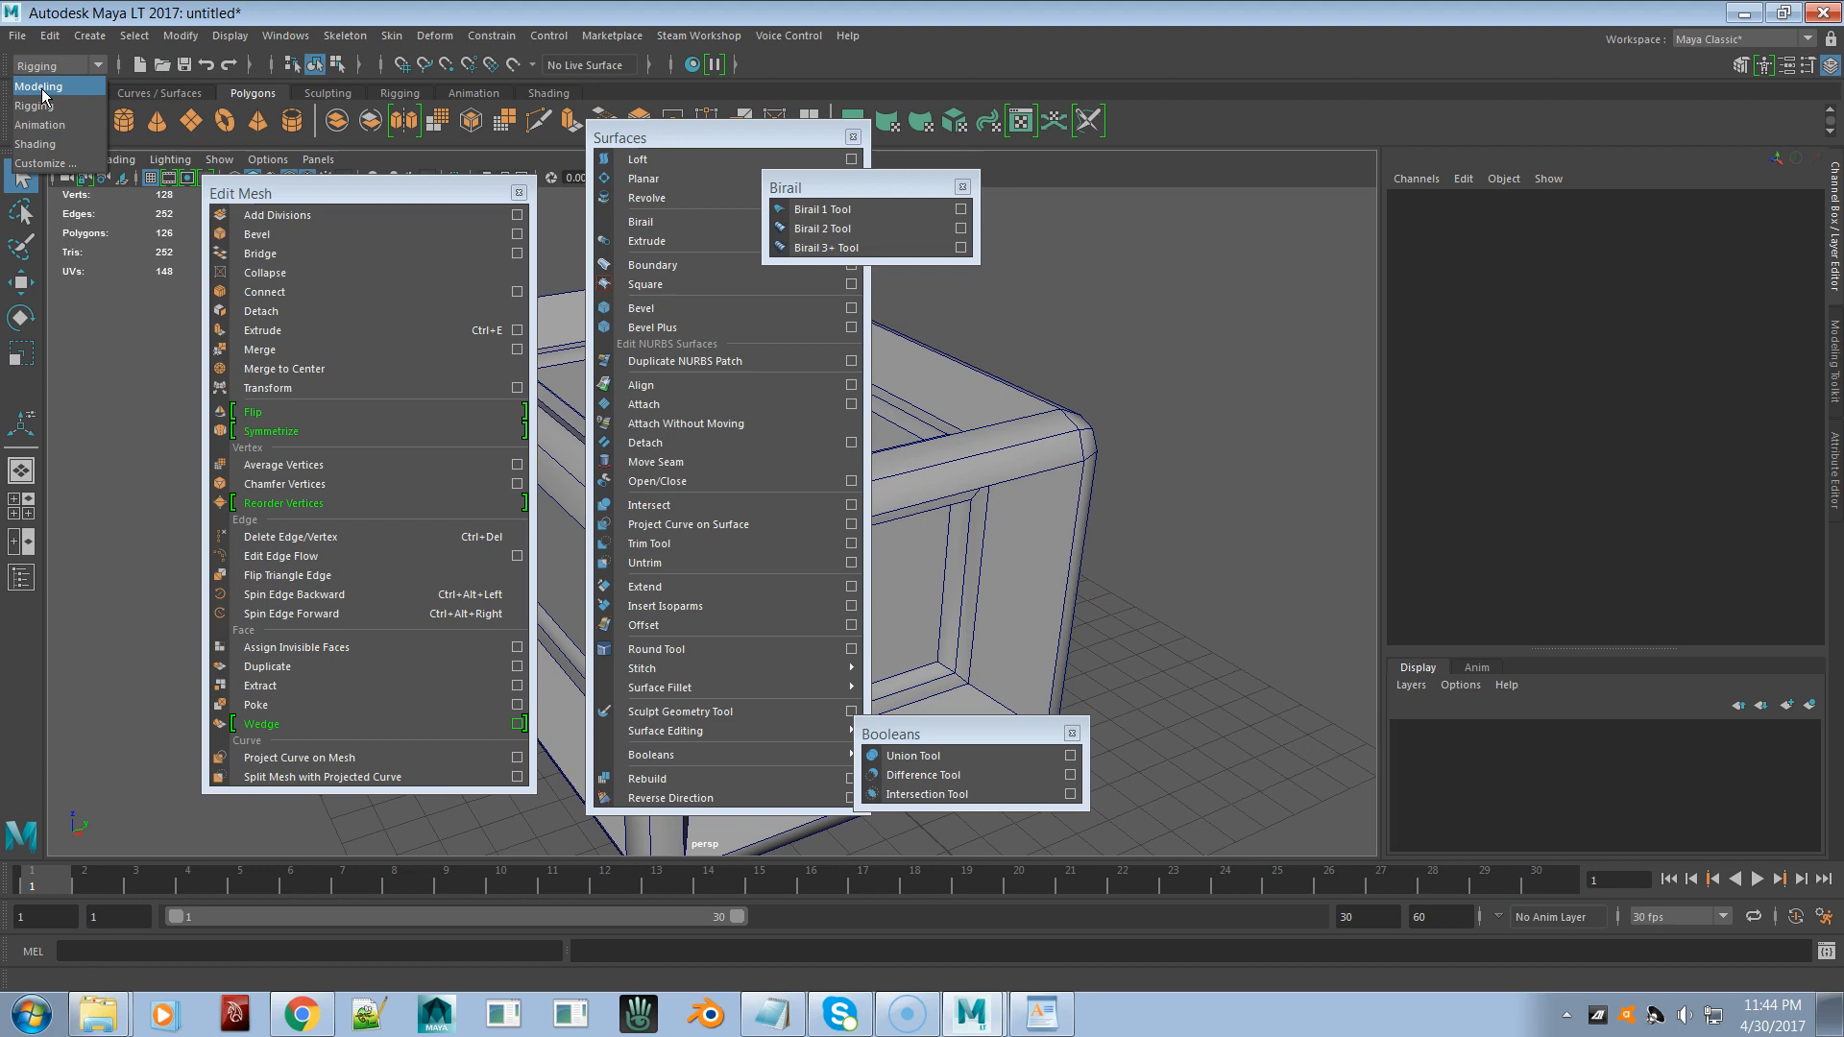
pyautogui.click(43, 87)
pyautogui.click(730, 382)
pyautogui.click(1077, 454)
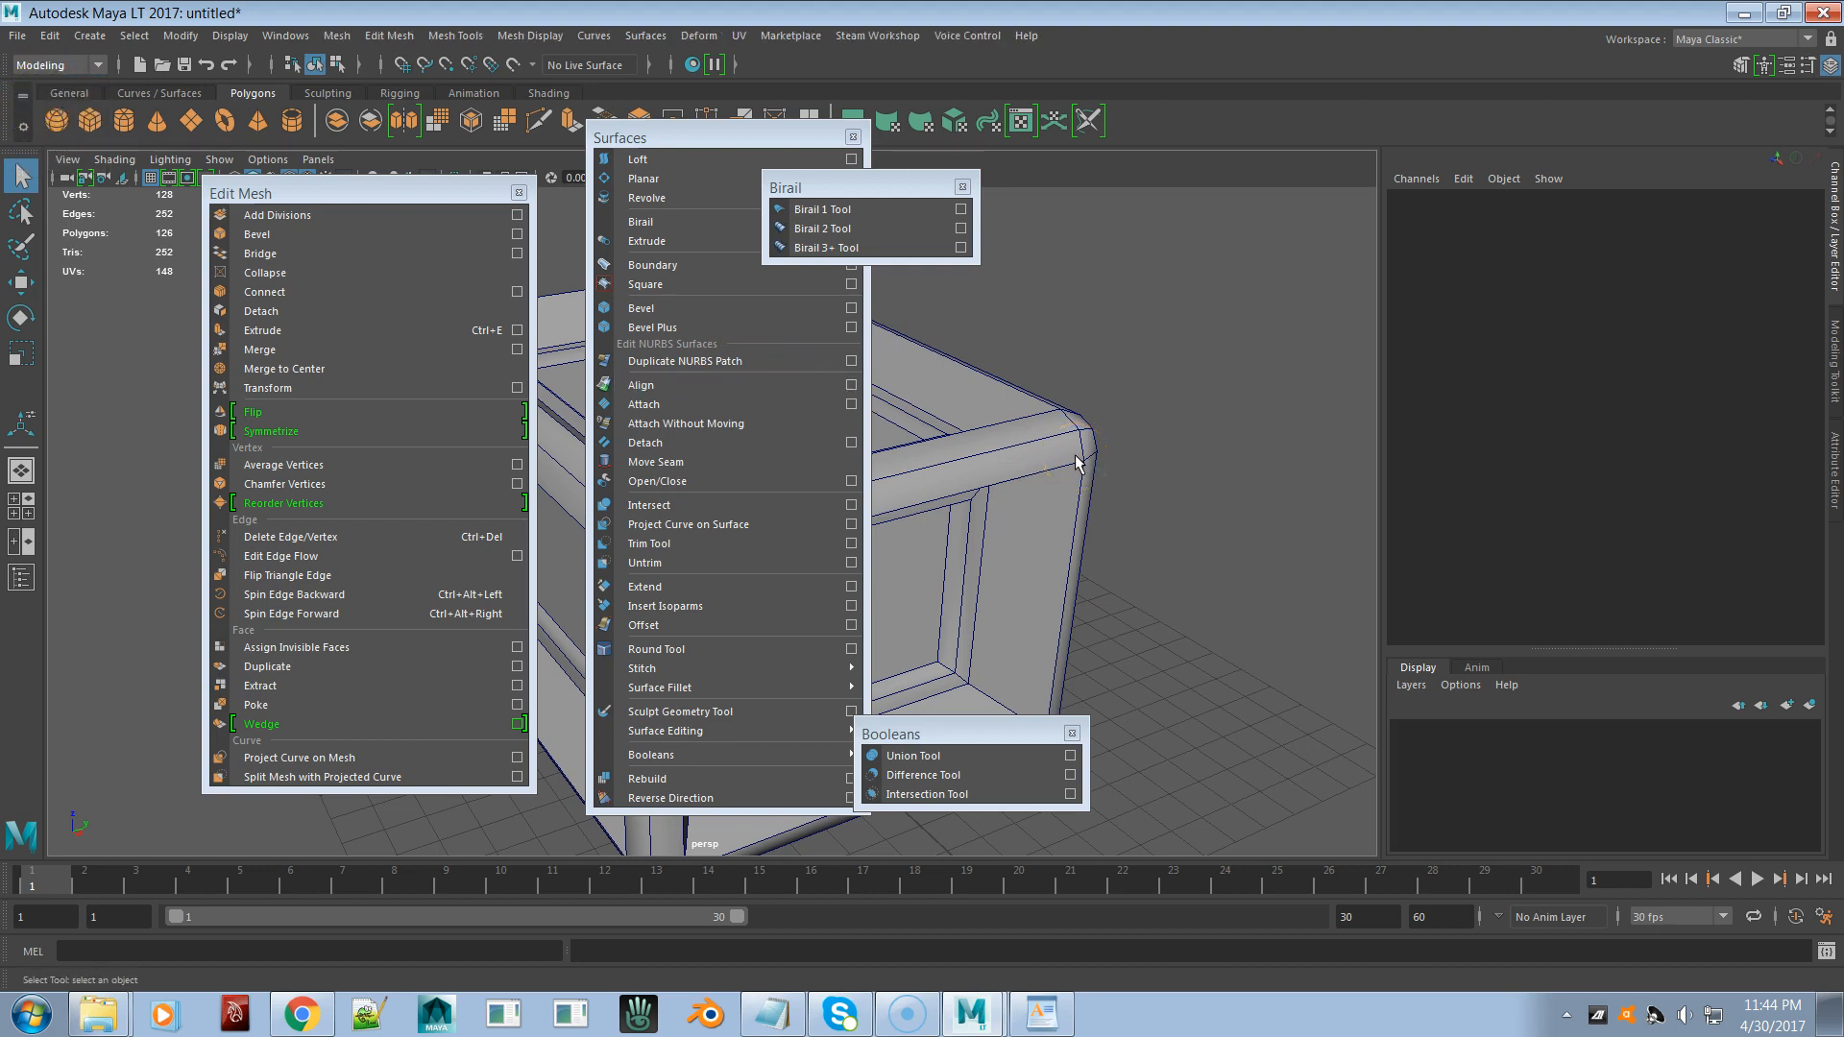
pyautogui.click(727, 362)
pyautogui.click(1088, 403)
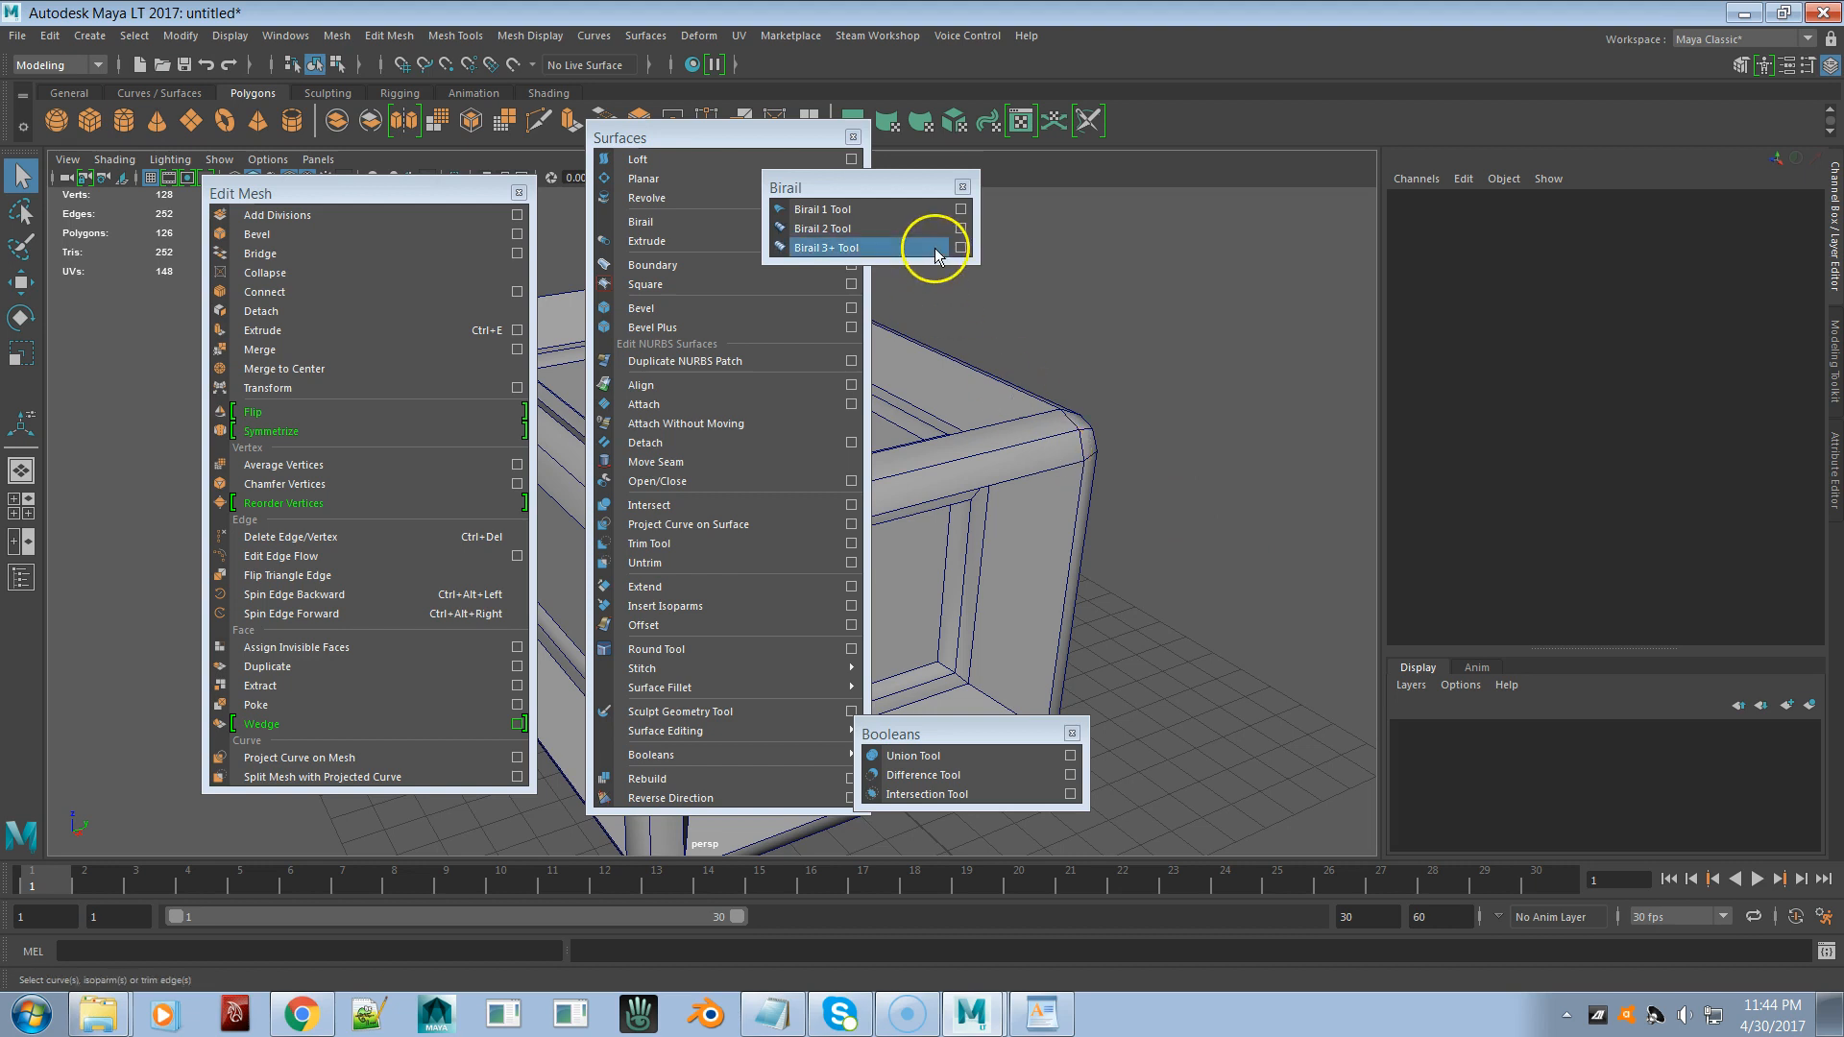
# - Close the floating Birail, Booleans, Surfaces and Edit Mesh windows
pyautogui.click(961, 187)
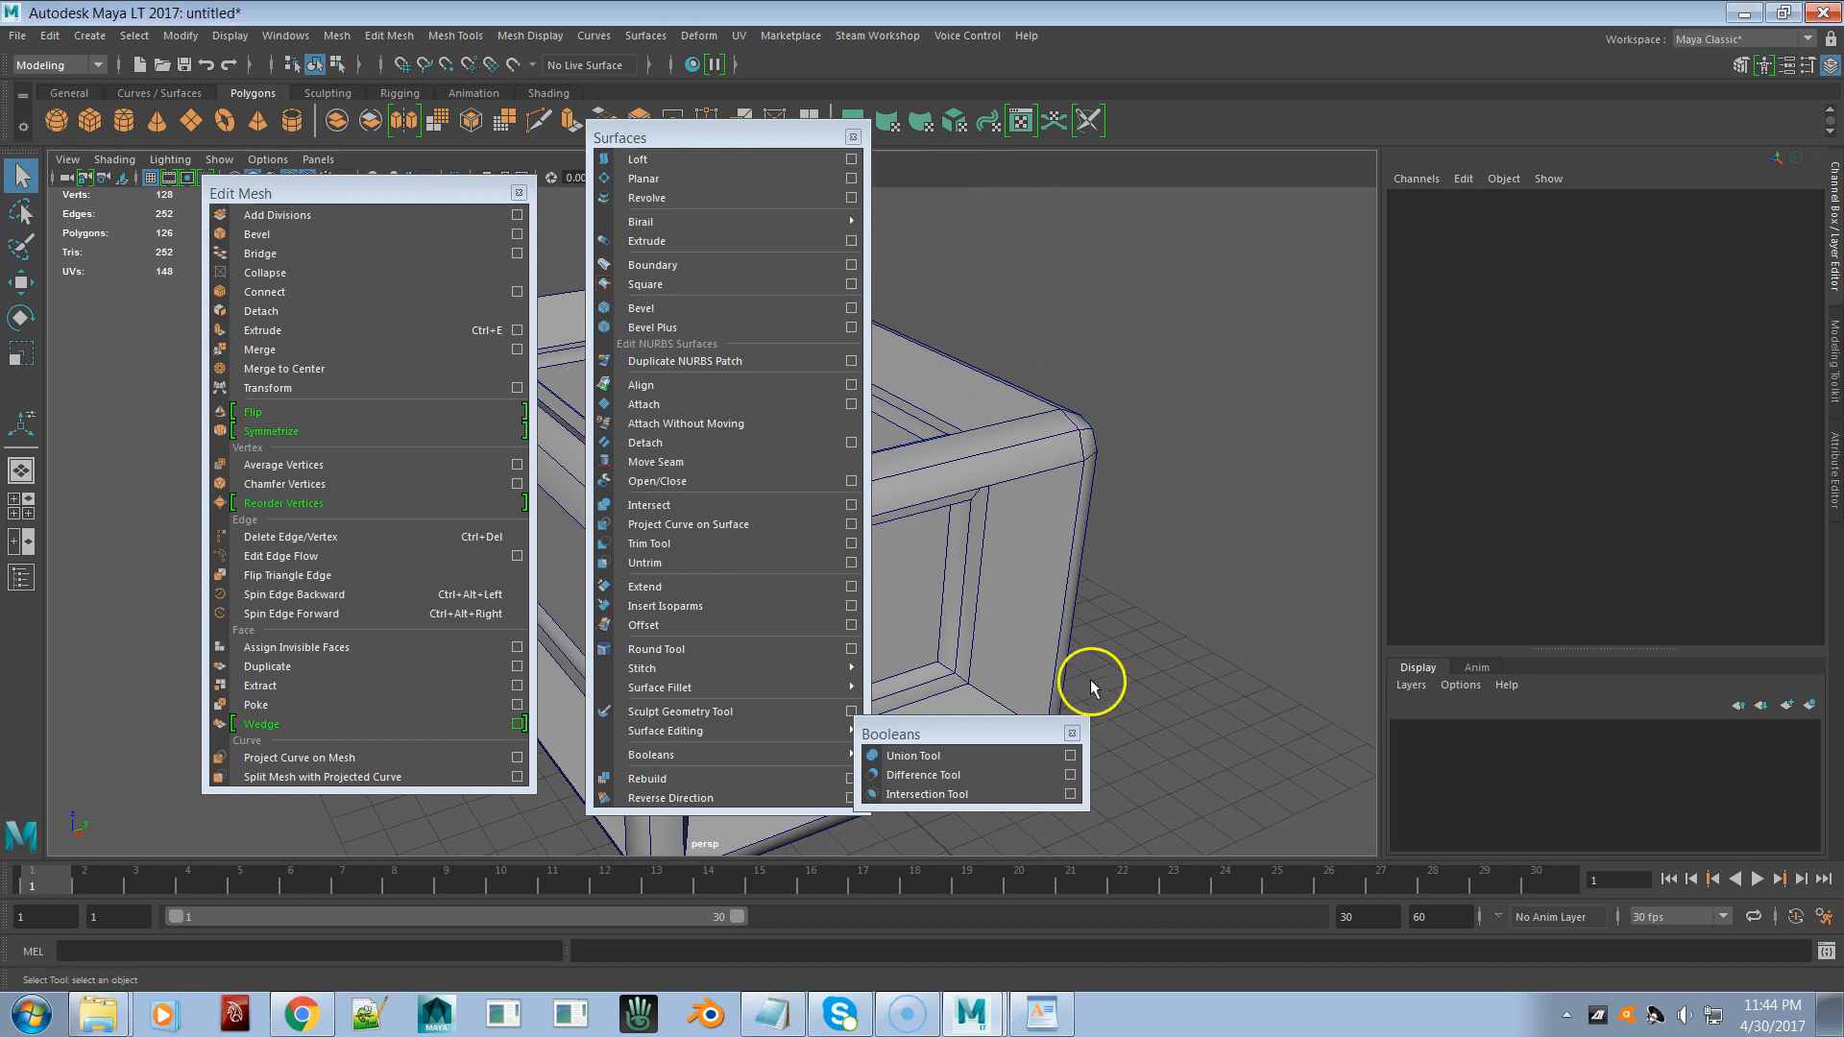
pyautogui.click(1071, 734)
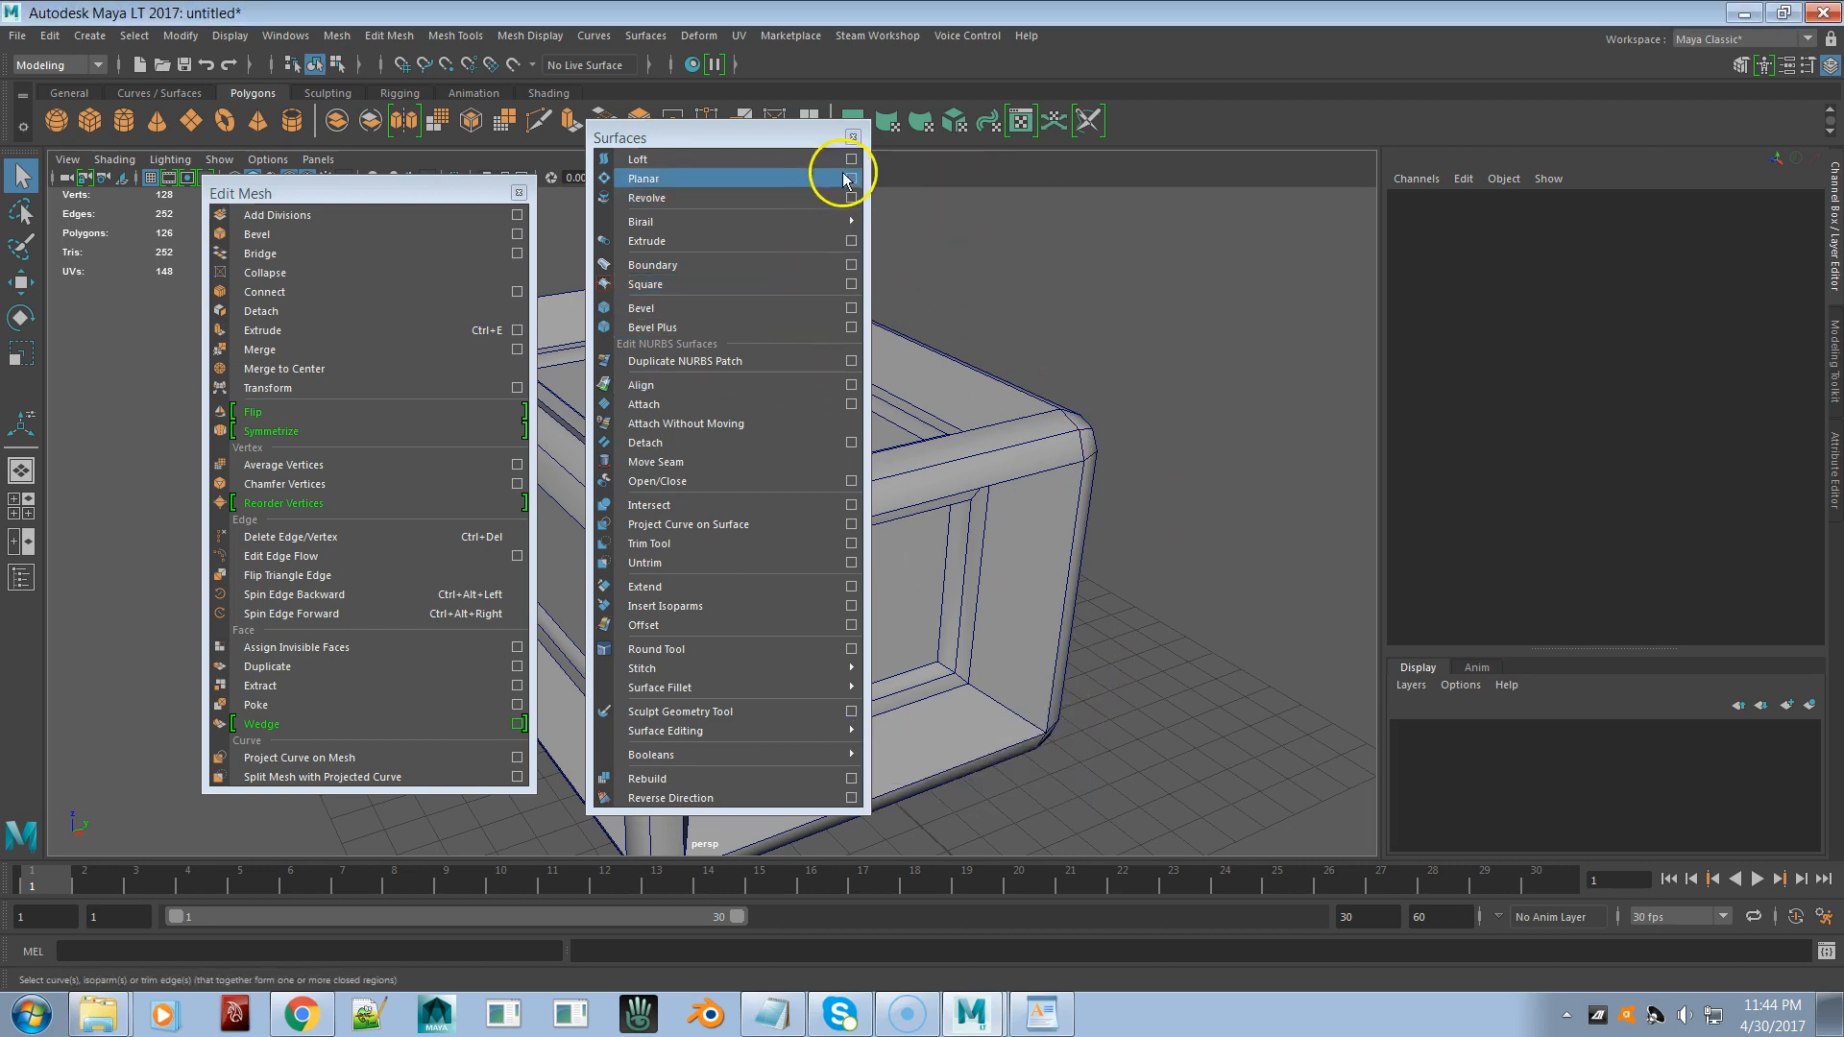
pyautogui.click(851, 139)
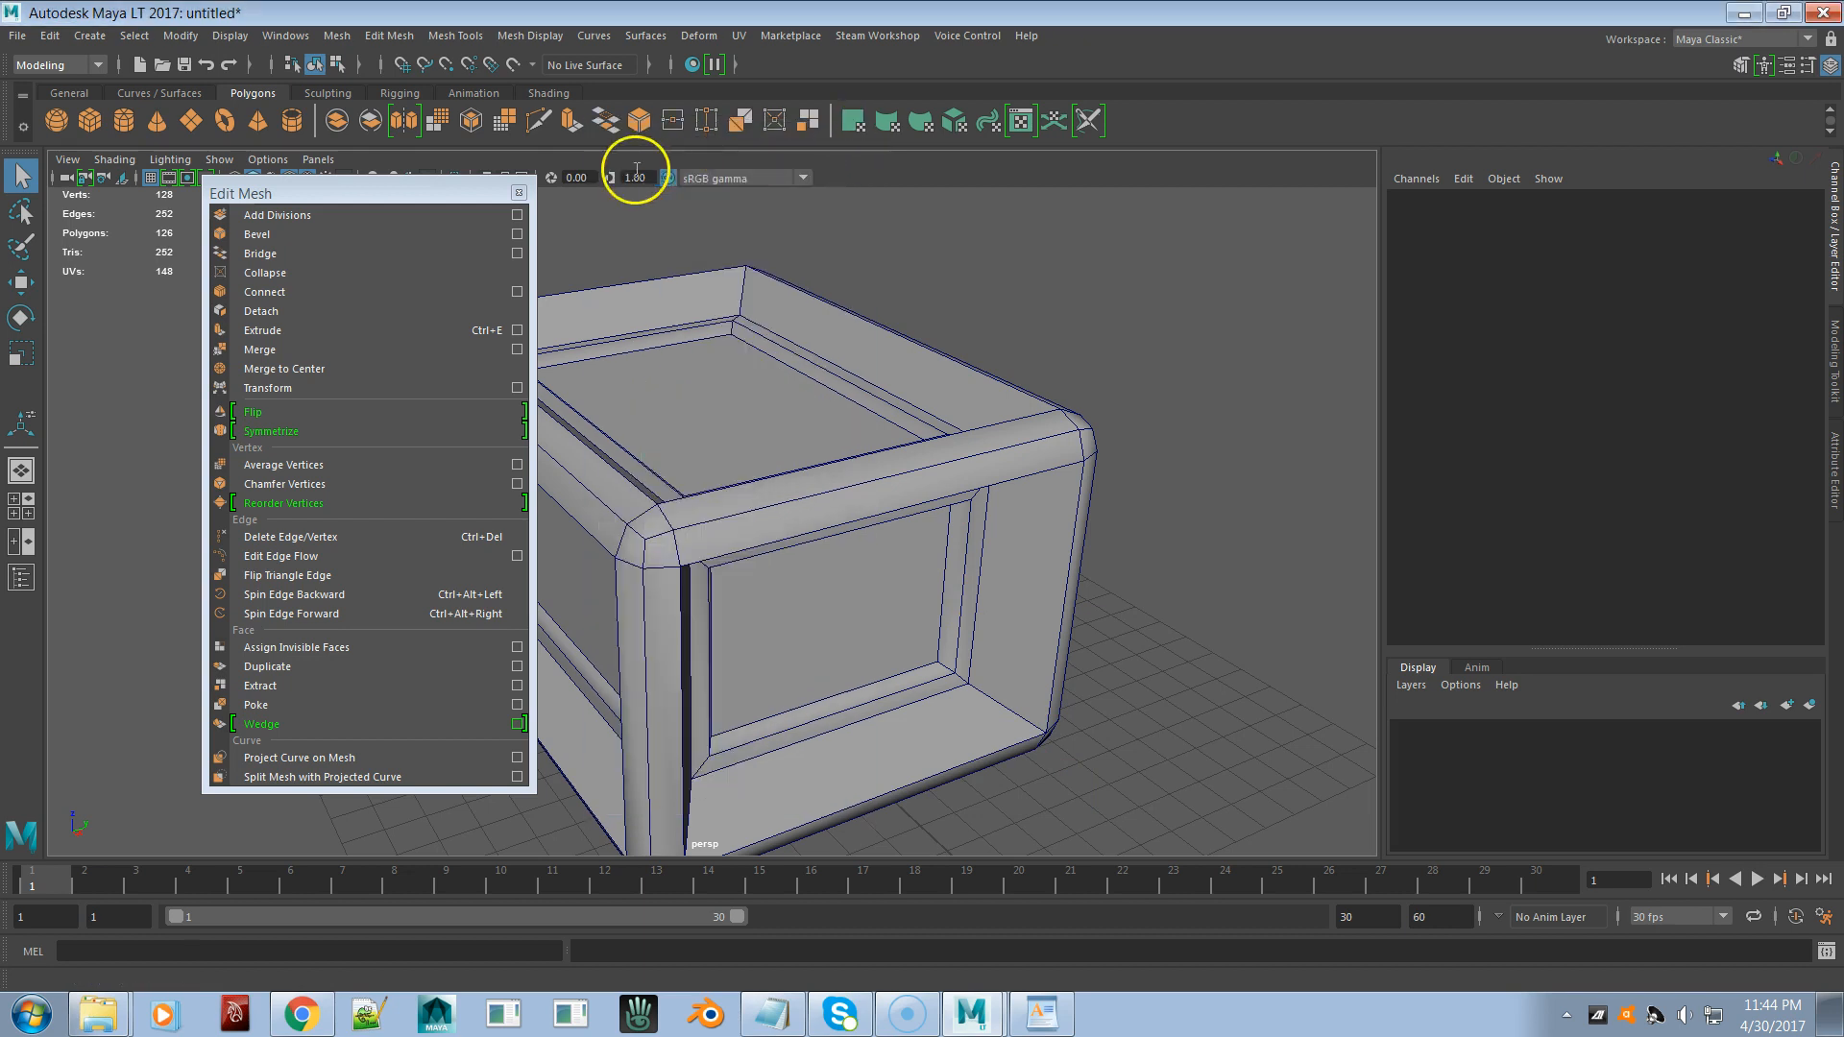
pyautogui.click(519, 195)
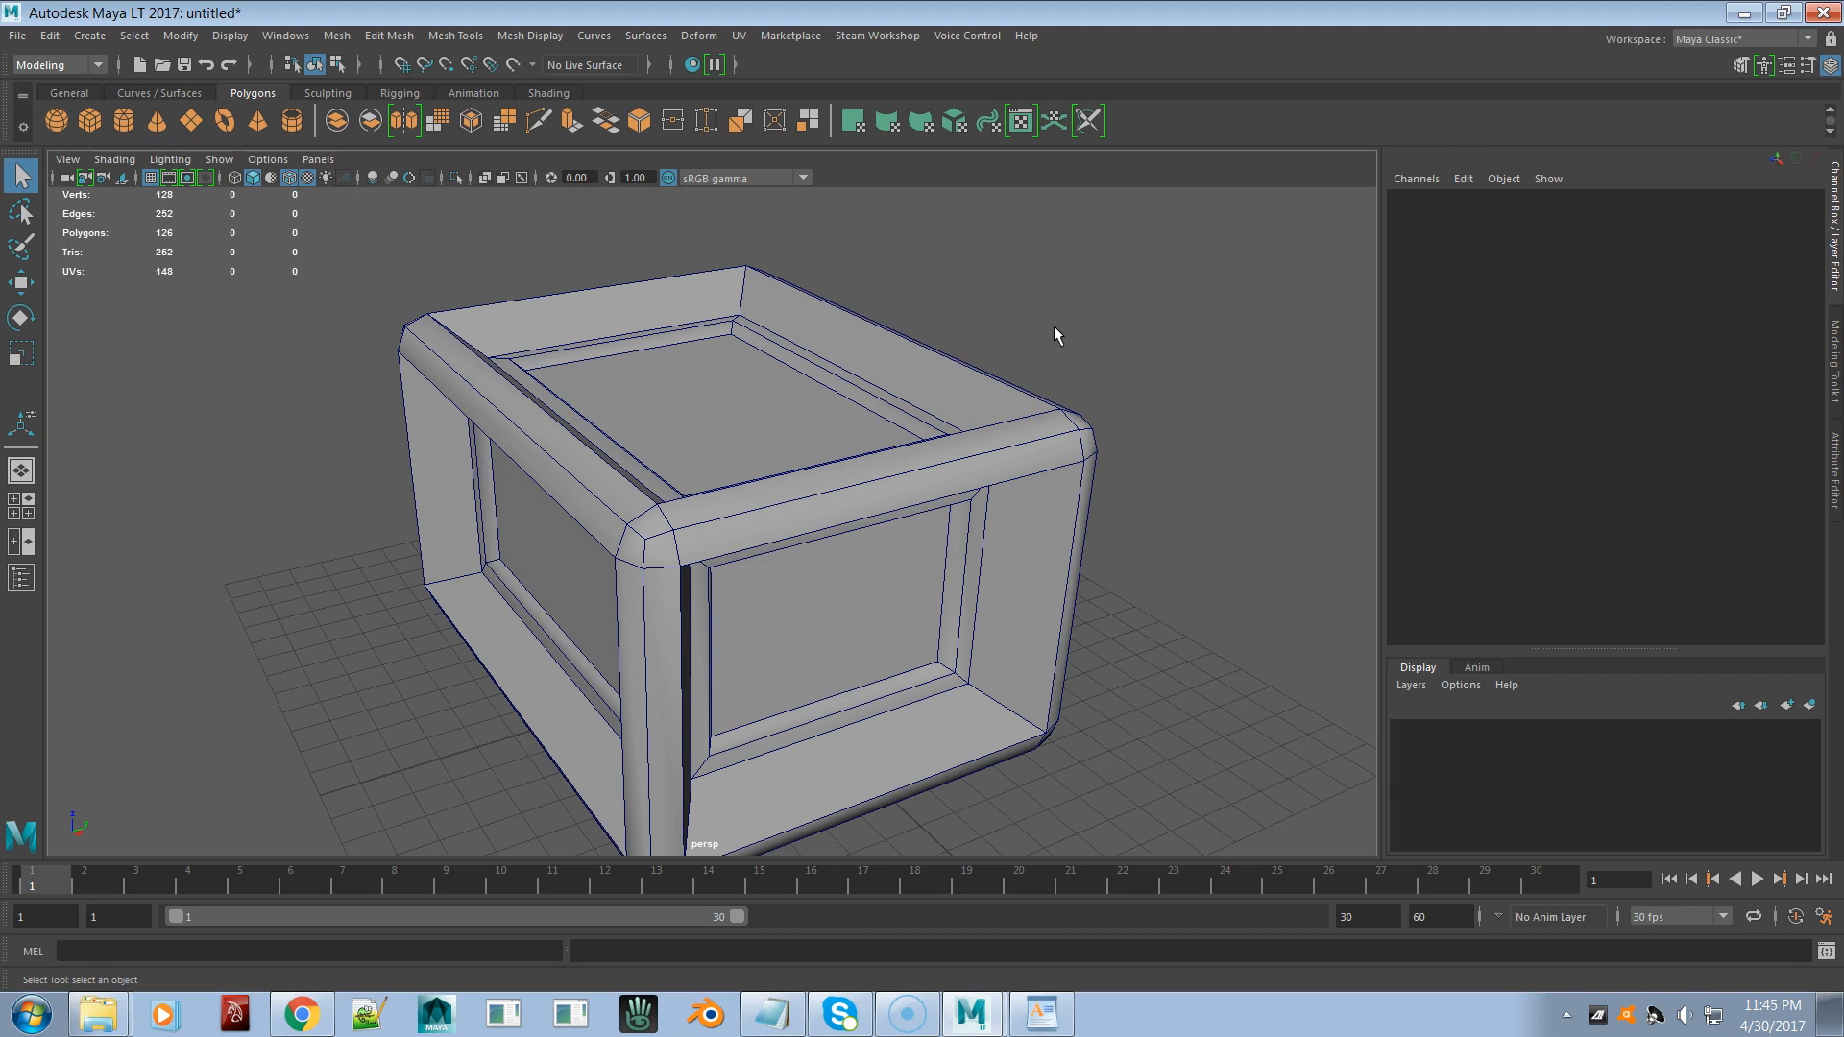
# - Look through the viewport's own View, Shading, Show and Options commands
pyautogui.keyDown('alt'); pyautogui.moveTo(1054, 336); pyautogui.dragTo(938, 361); pyautogui.keyUp('alt')
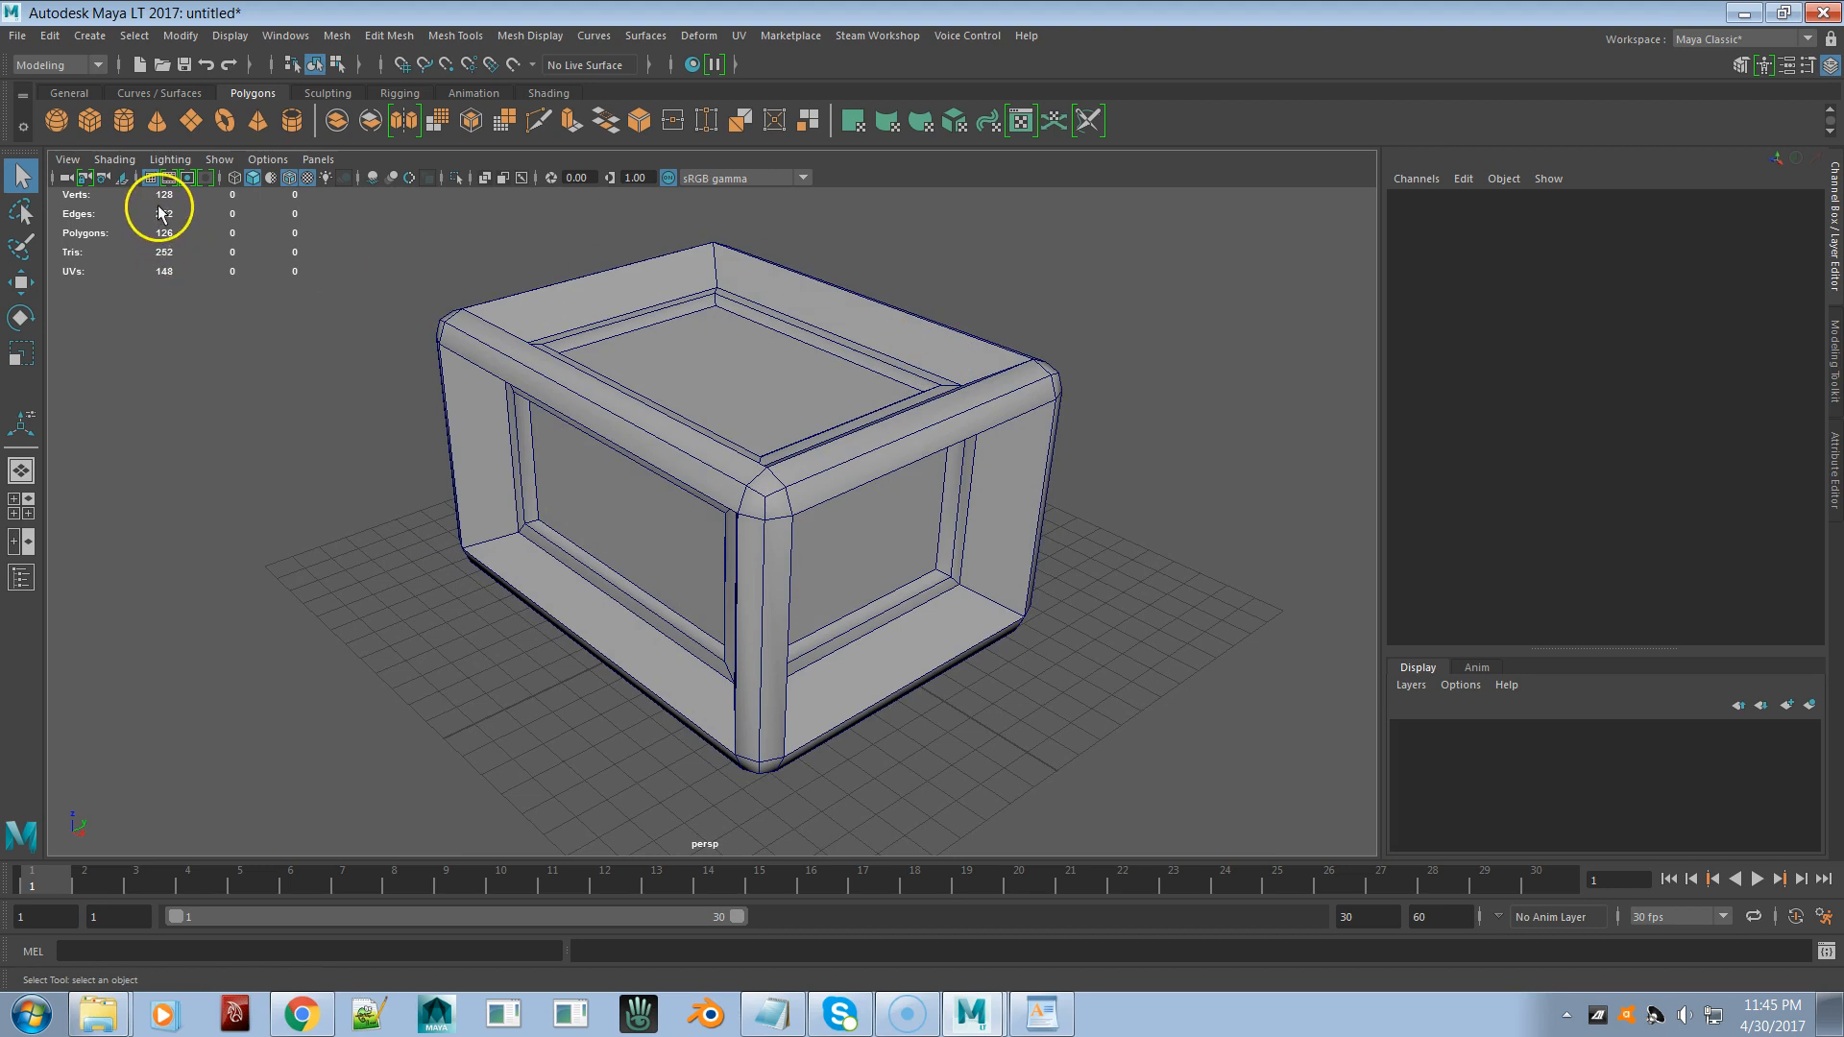
pyautogui.click(66, 161)
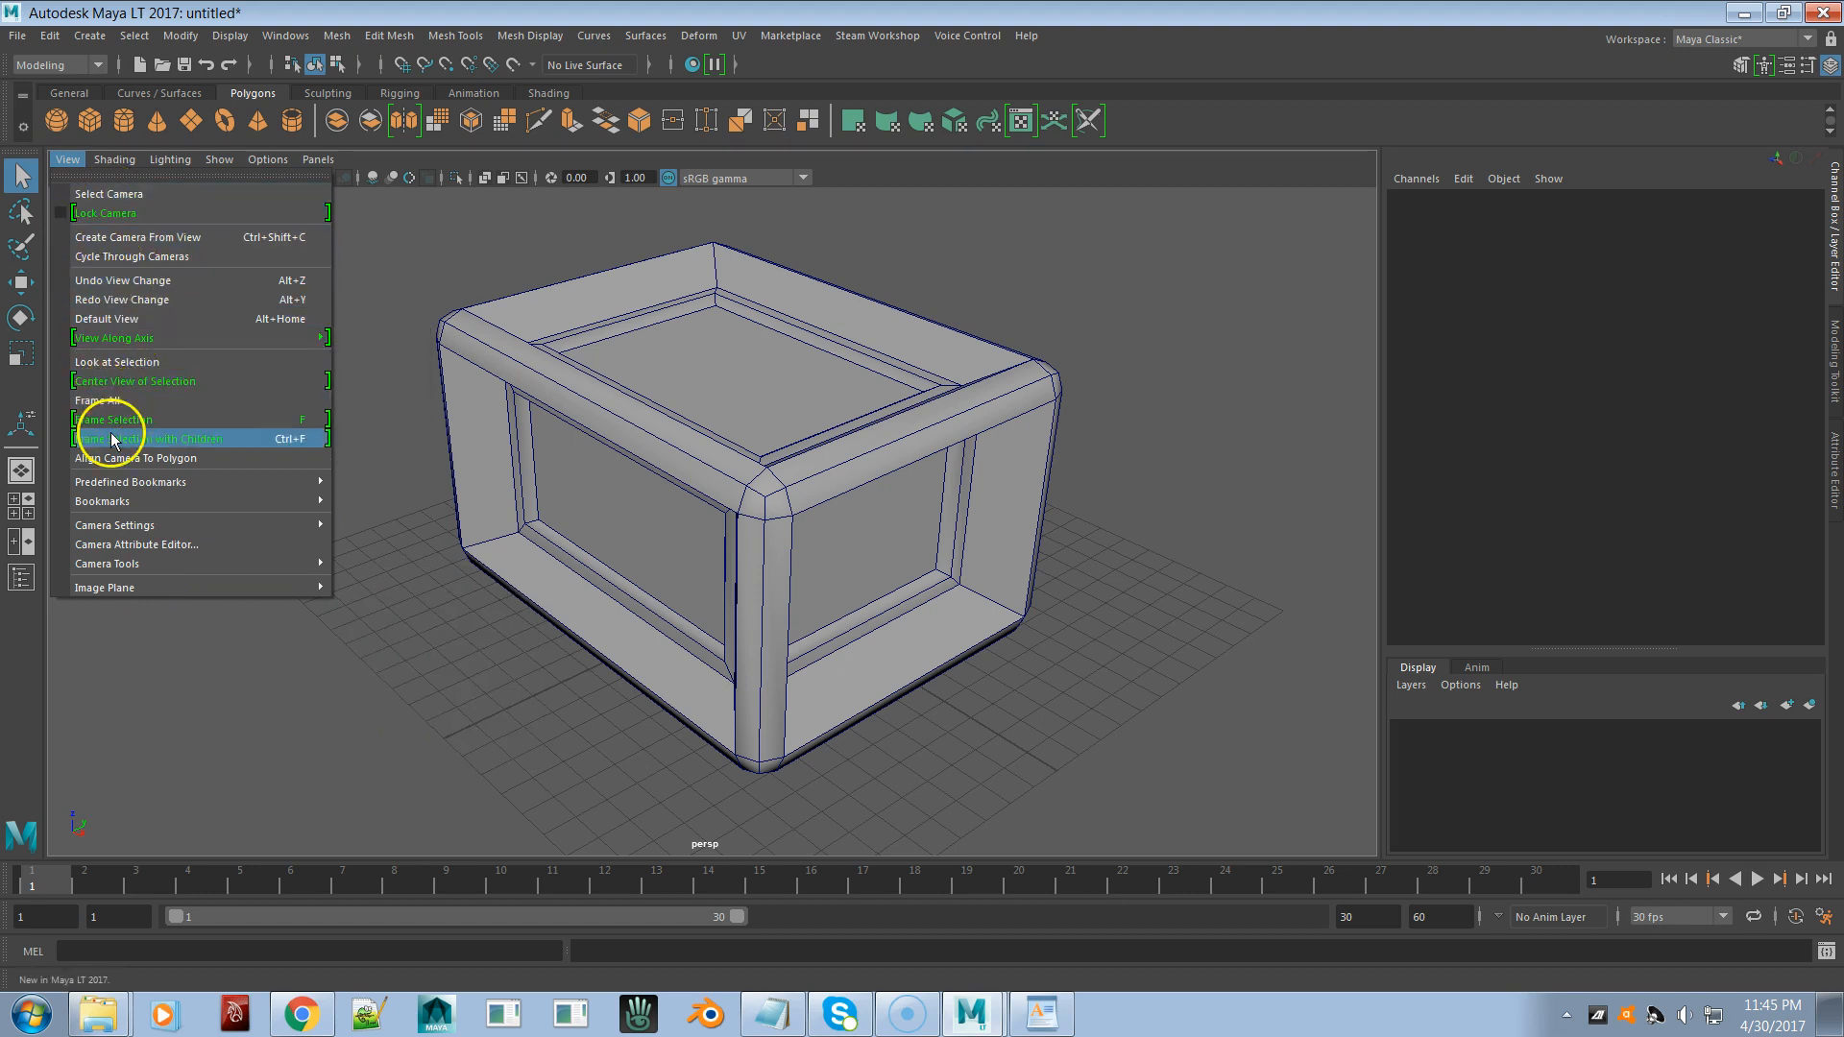
pyautogui.moveTo(114, 163)
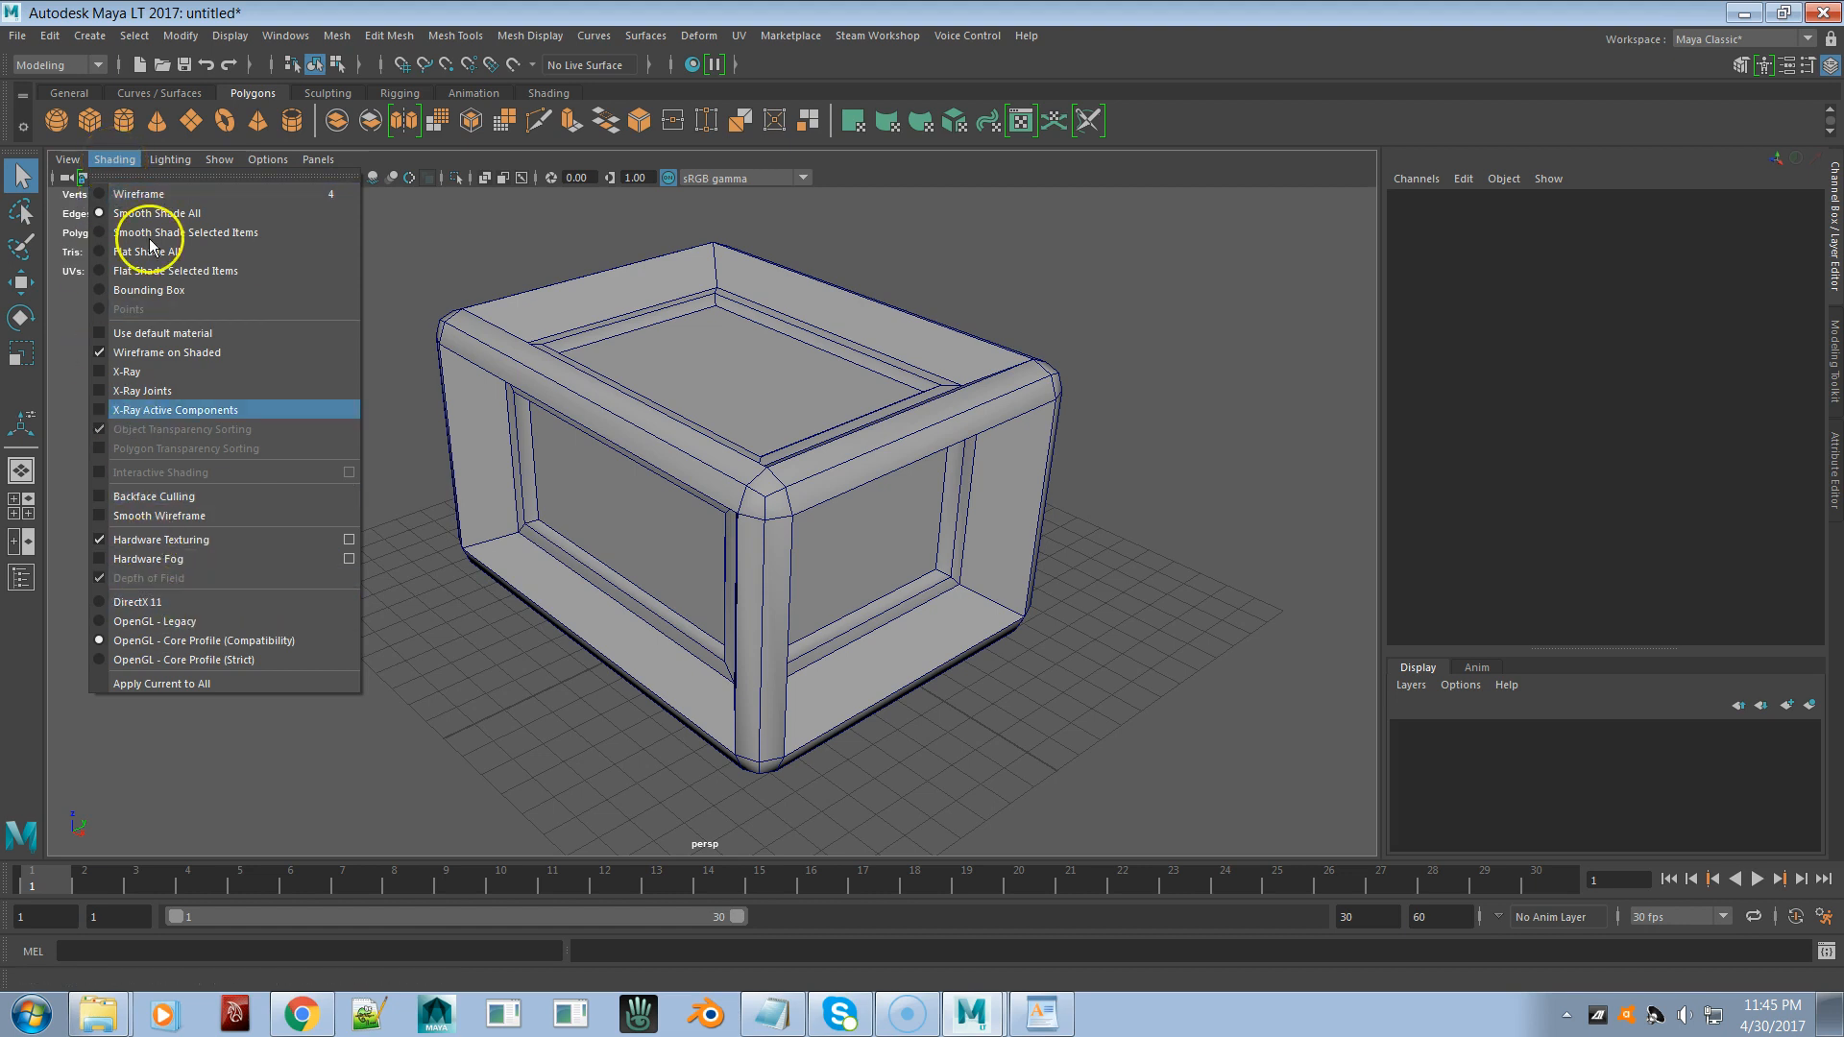
pyautogui.moveTo(219, 161)
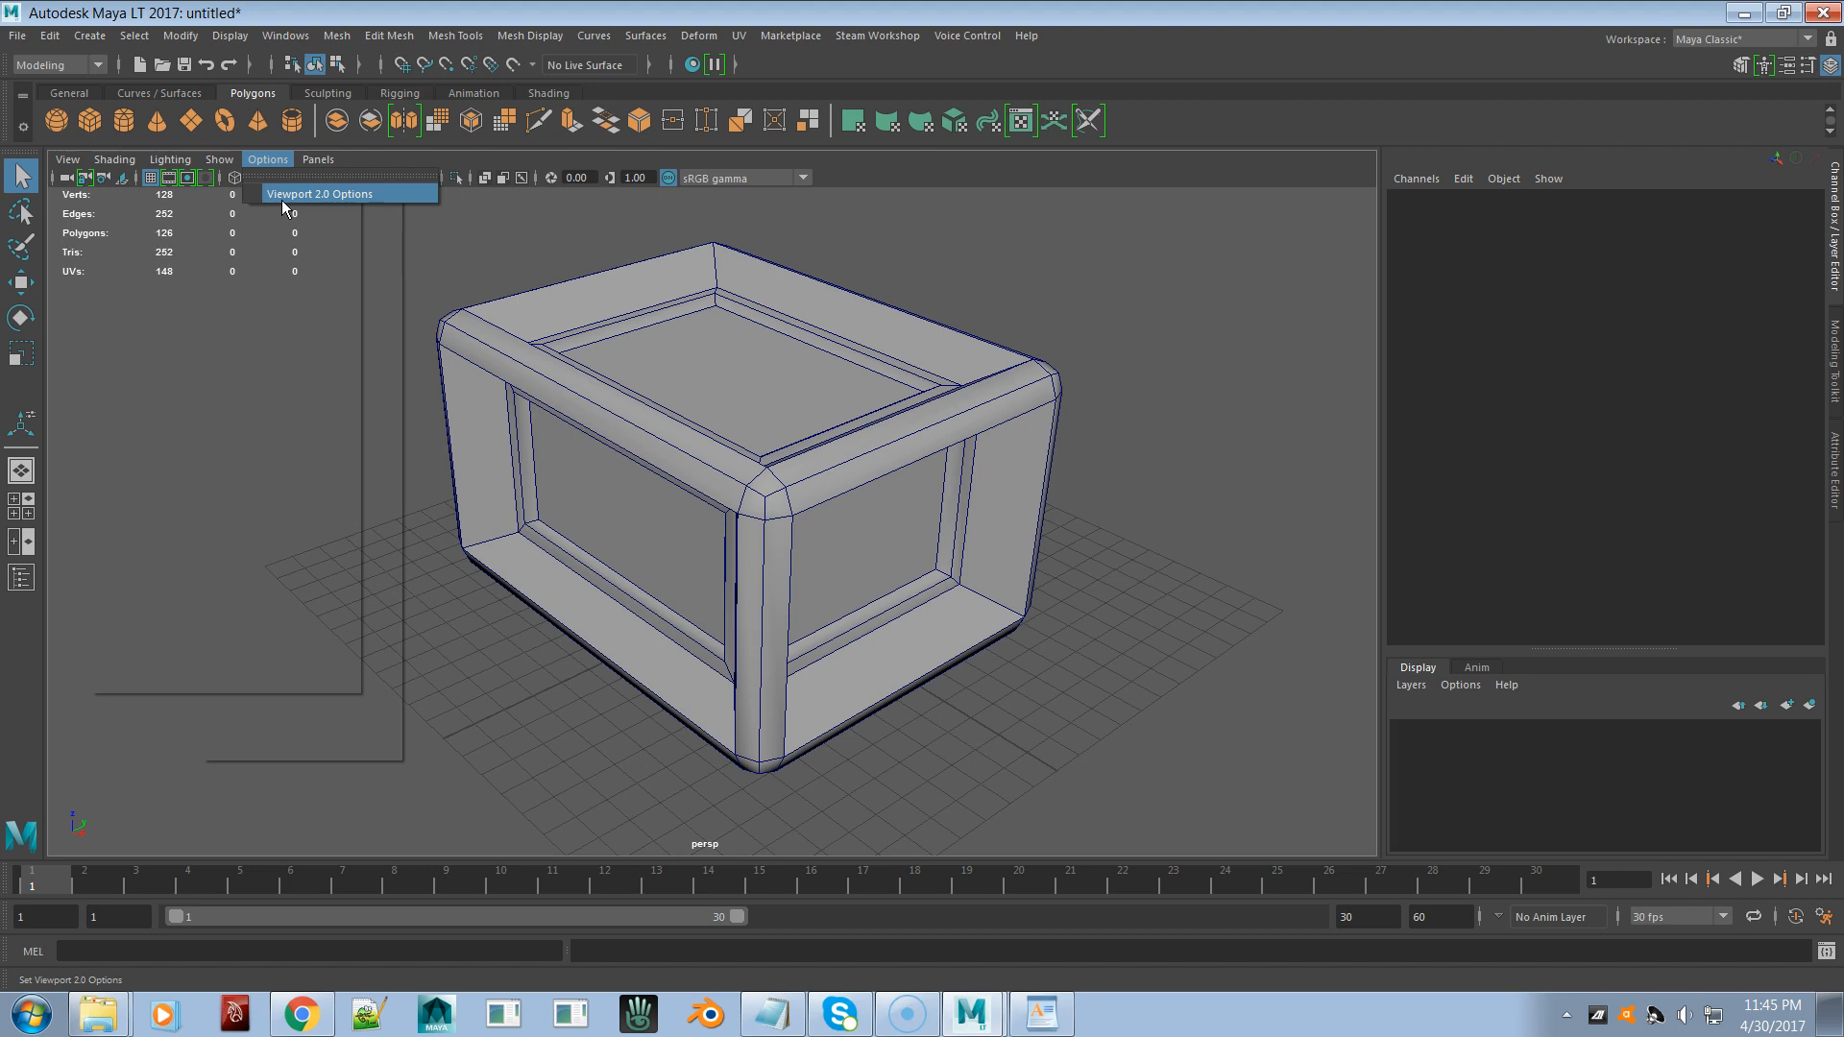
pyautogui.click(382, 262)
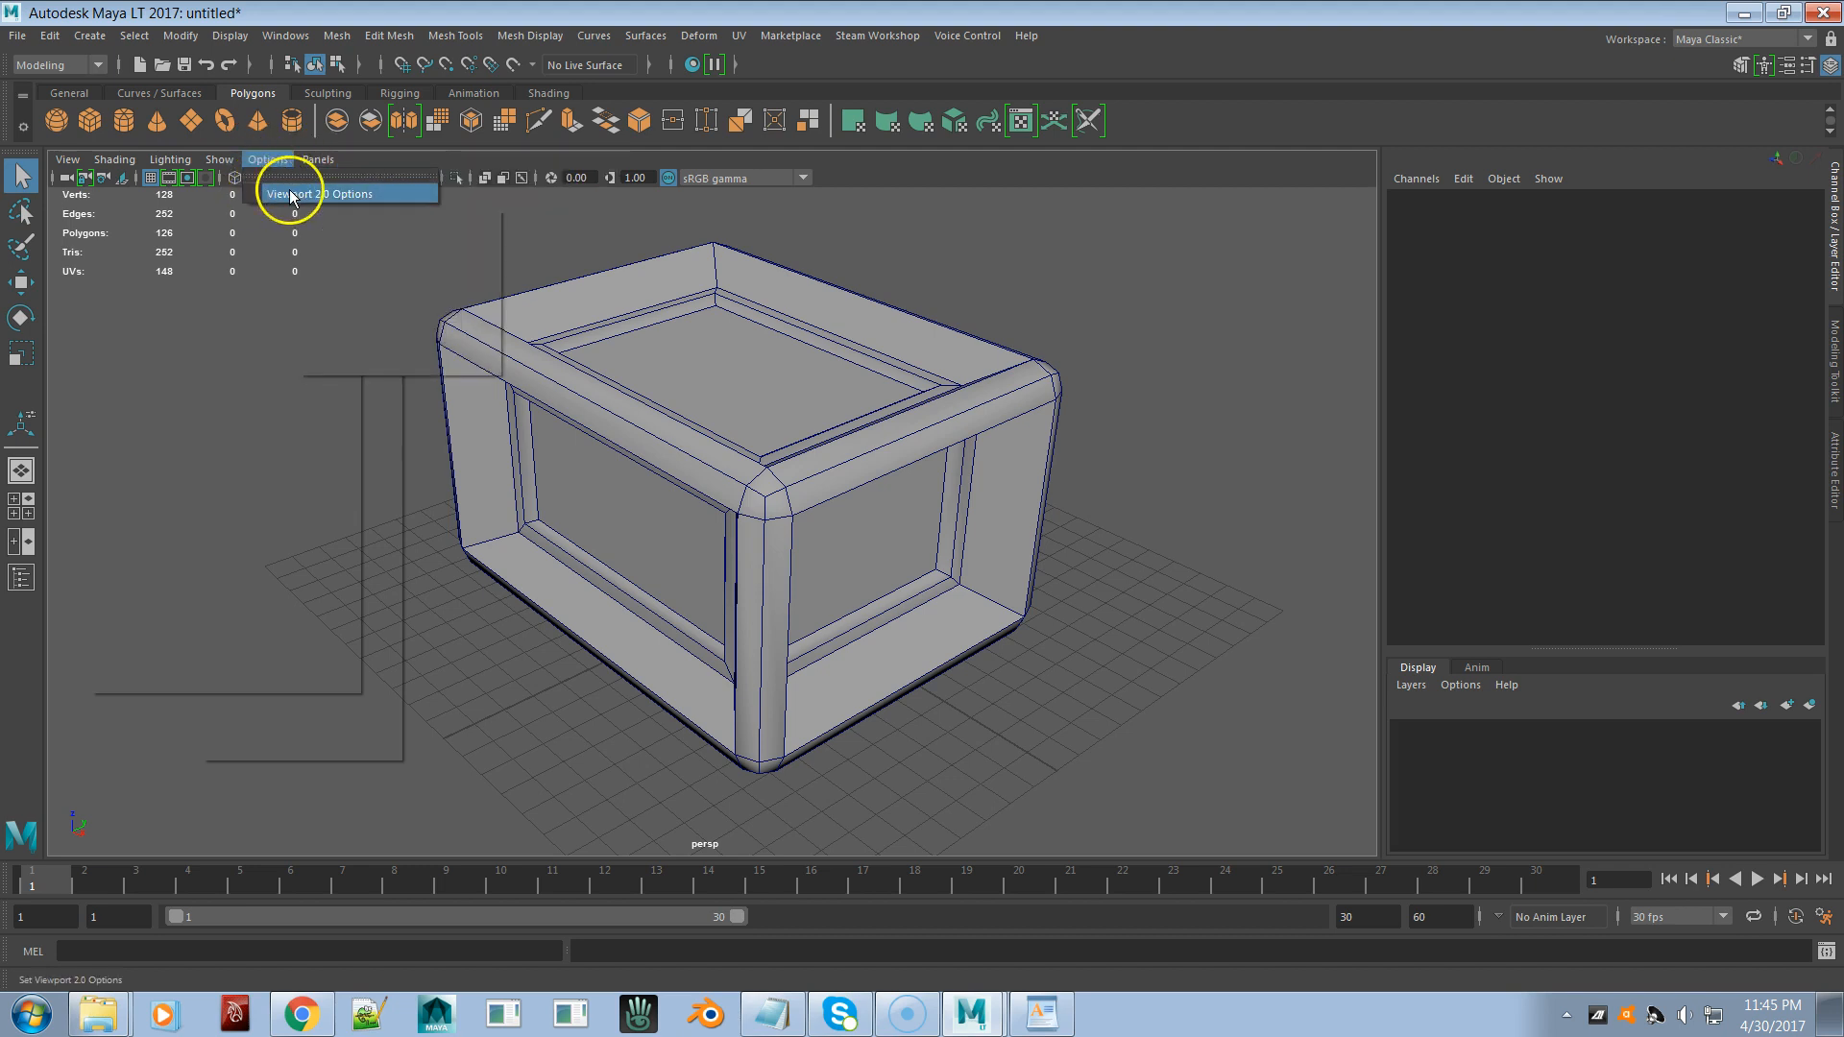
# - Open the list of voice commands and search it for "quality"
pyautogui.click(955, 35)
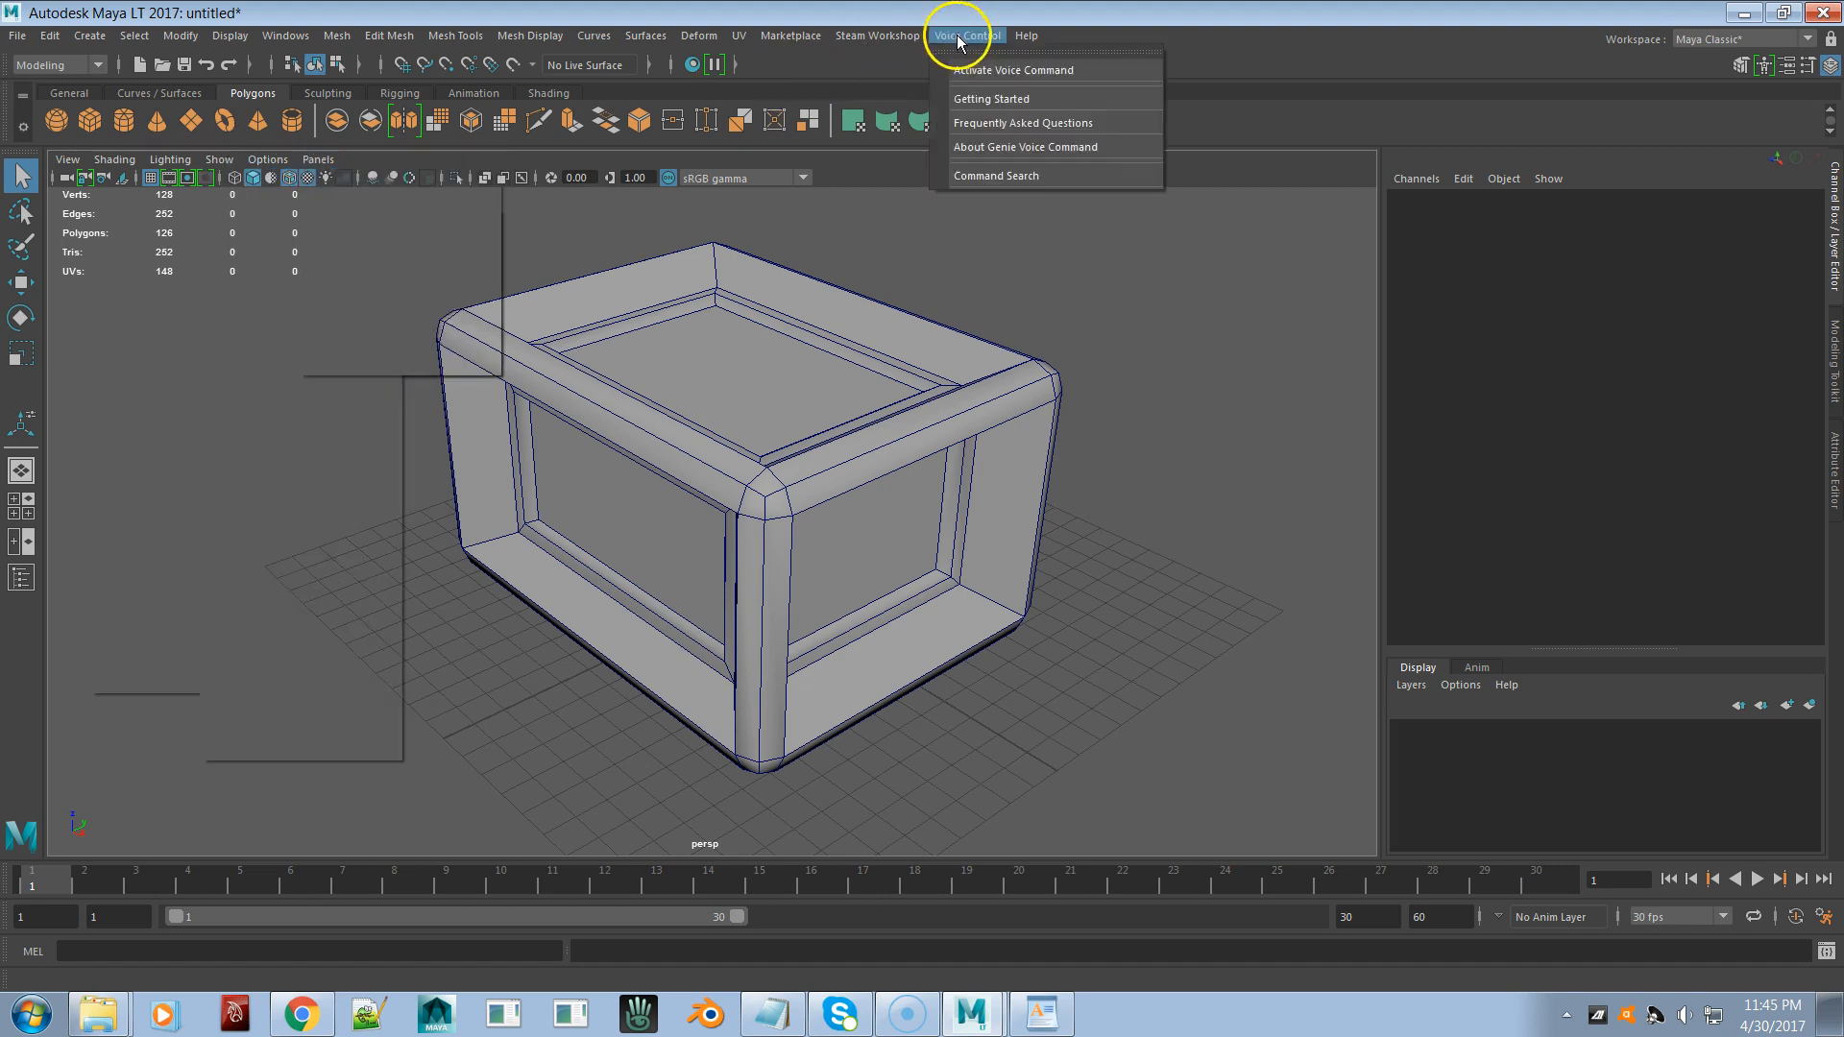
pyautogui.click(966, 176)
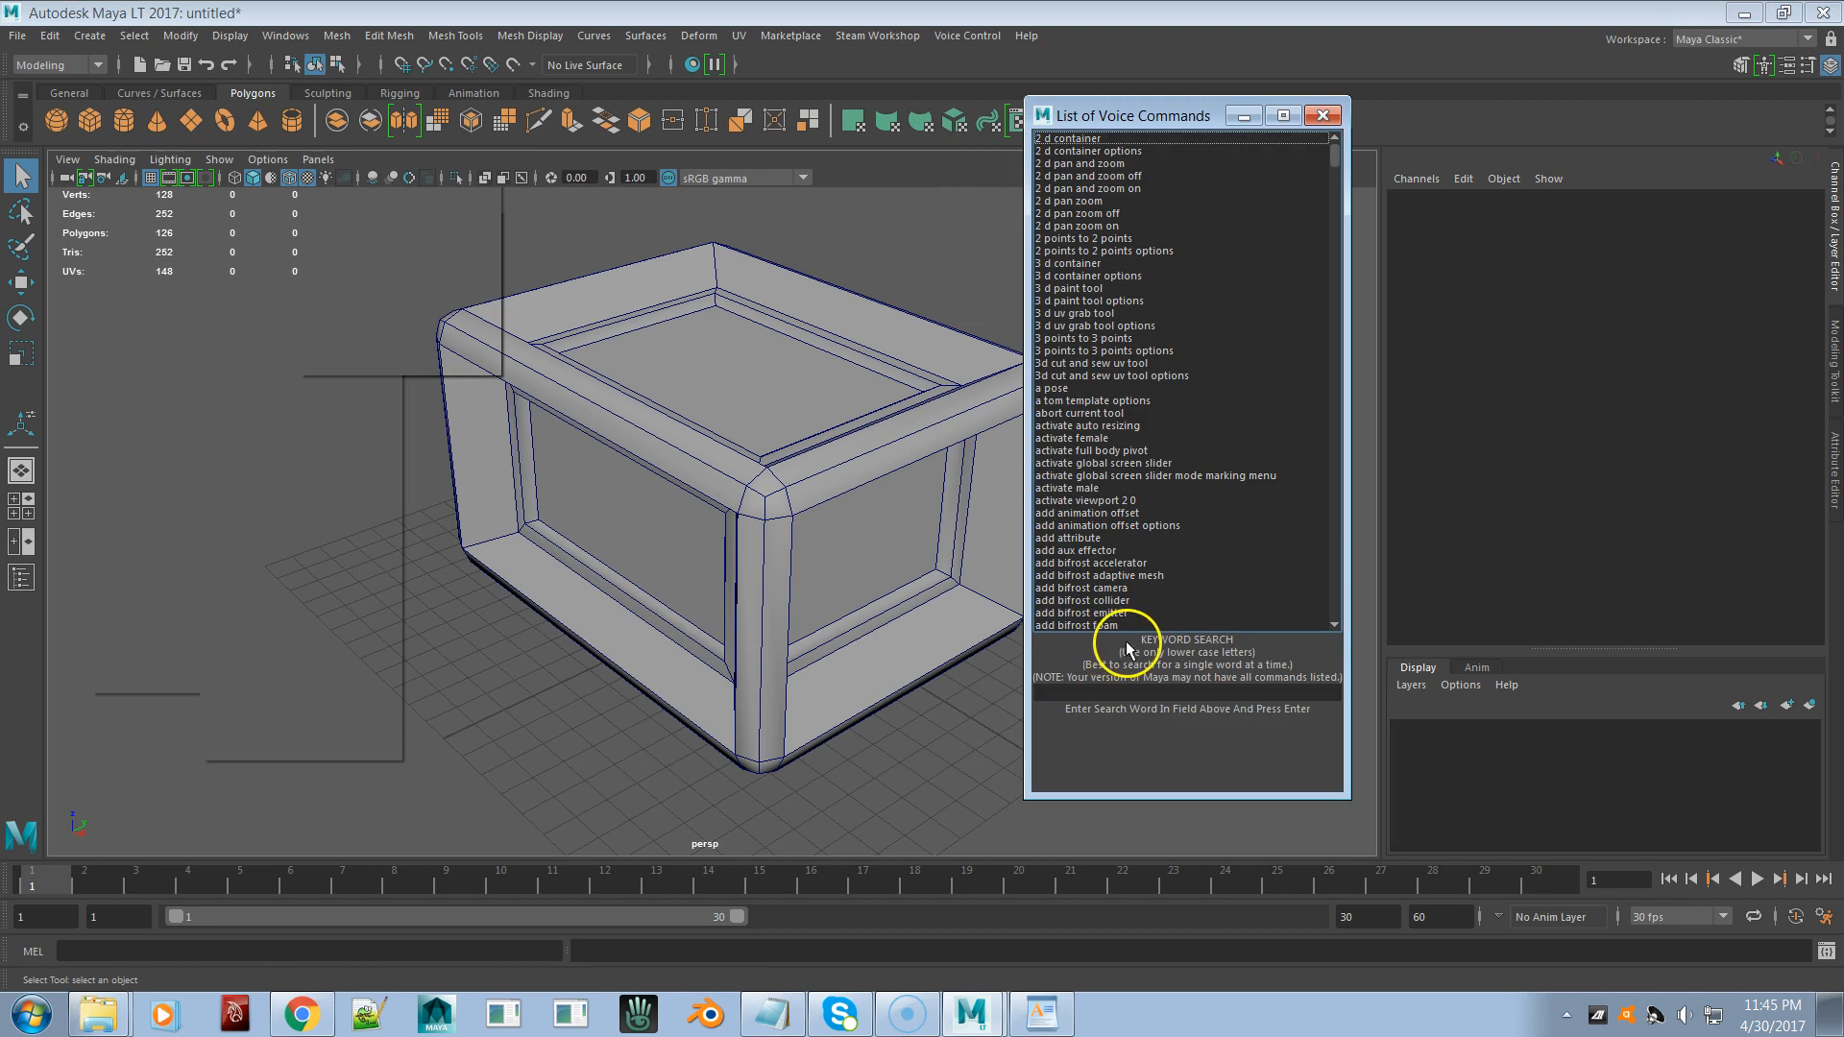
pyautogui.click(1106, 692)
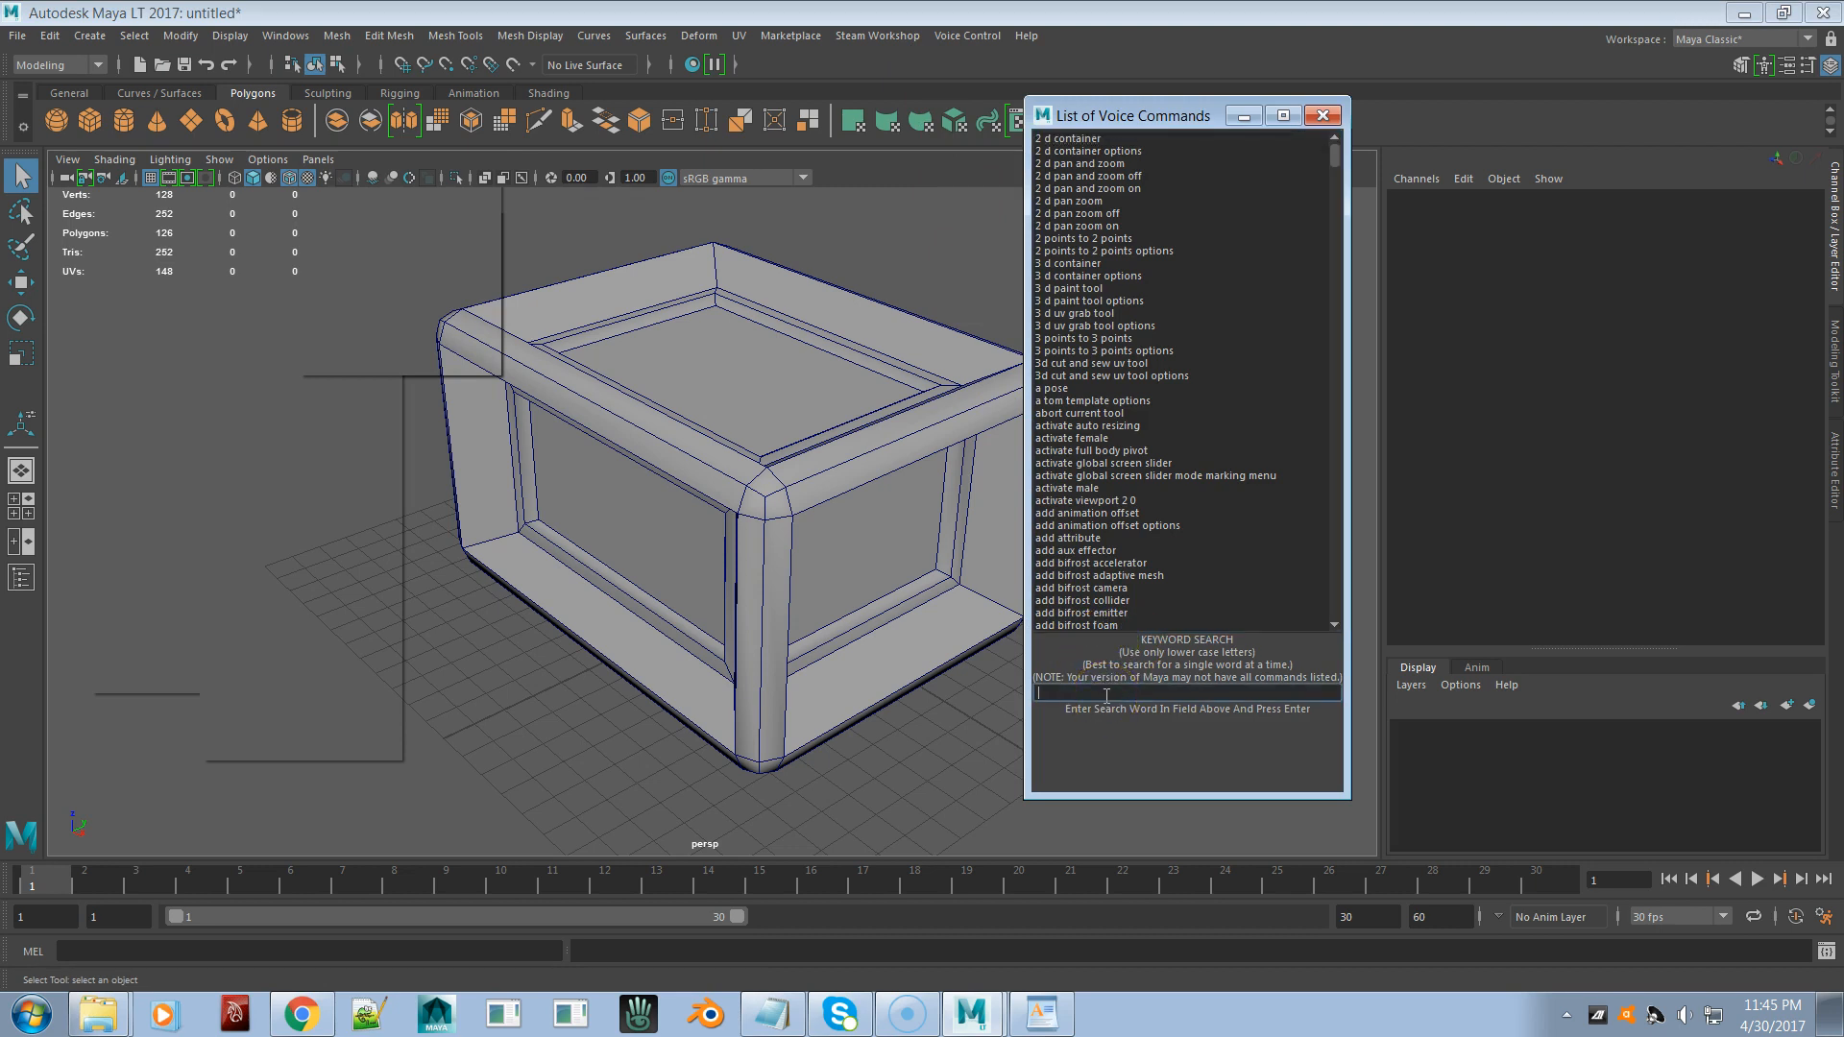
pyautogui.write('quality')
pyautogui.press('Return')
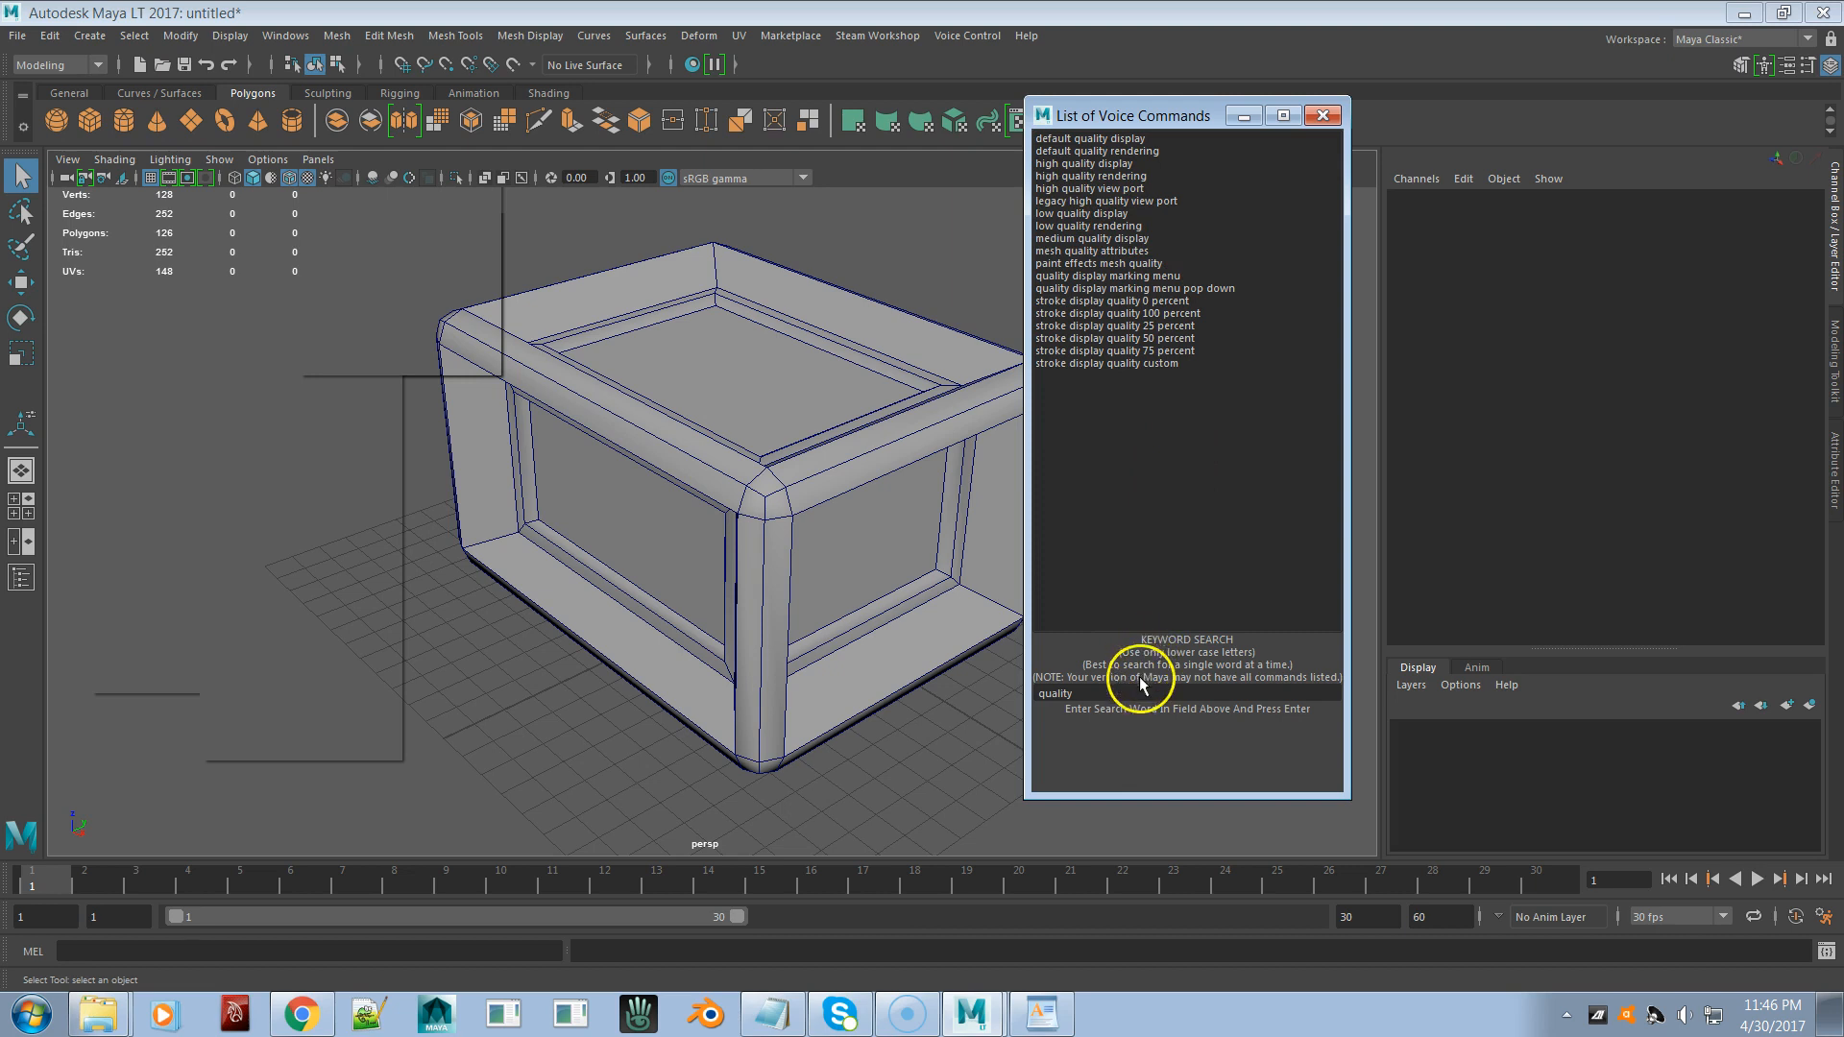
# - Search the voice command list for "default", look over the entries and close the list
pyautogui.doubleClick(1122, 699)
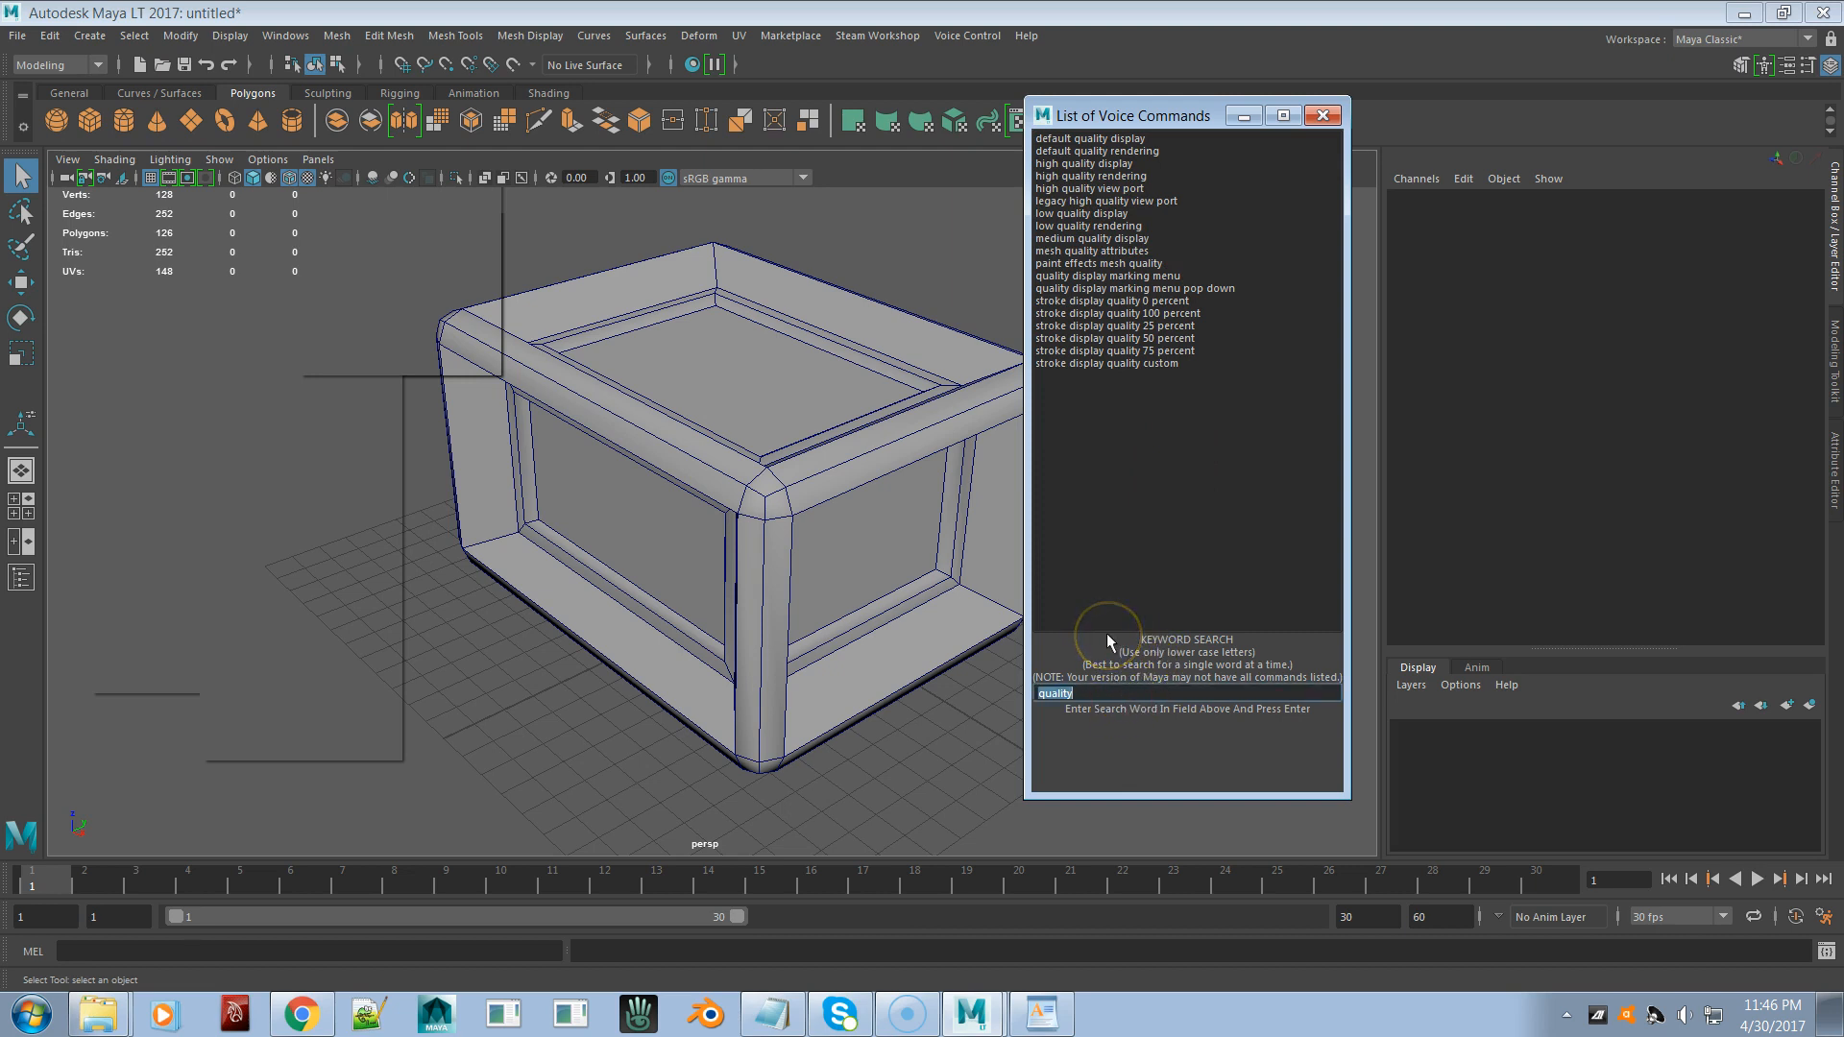
pyautogui.write('default')
pyautogui.press('Return')
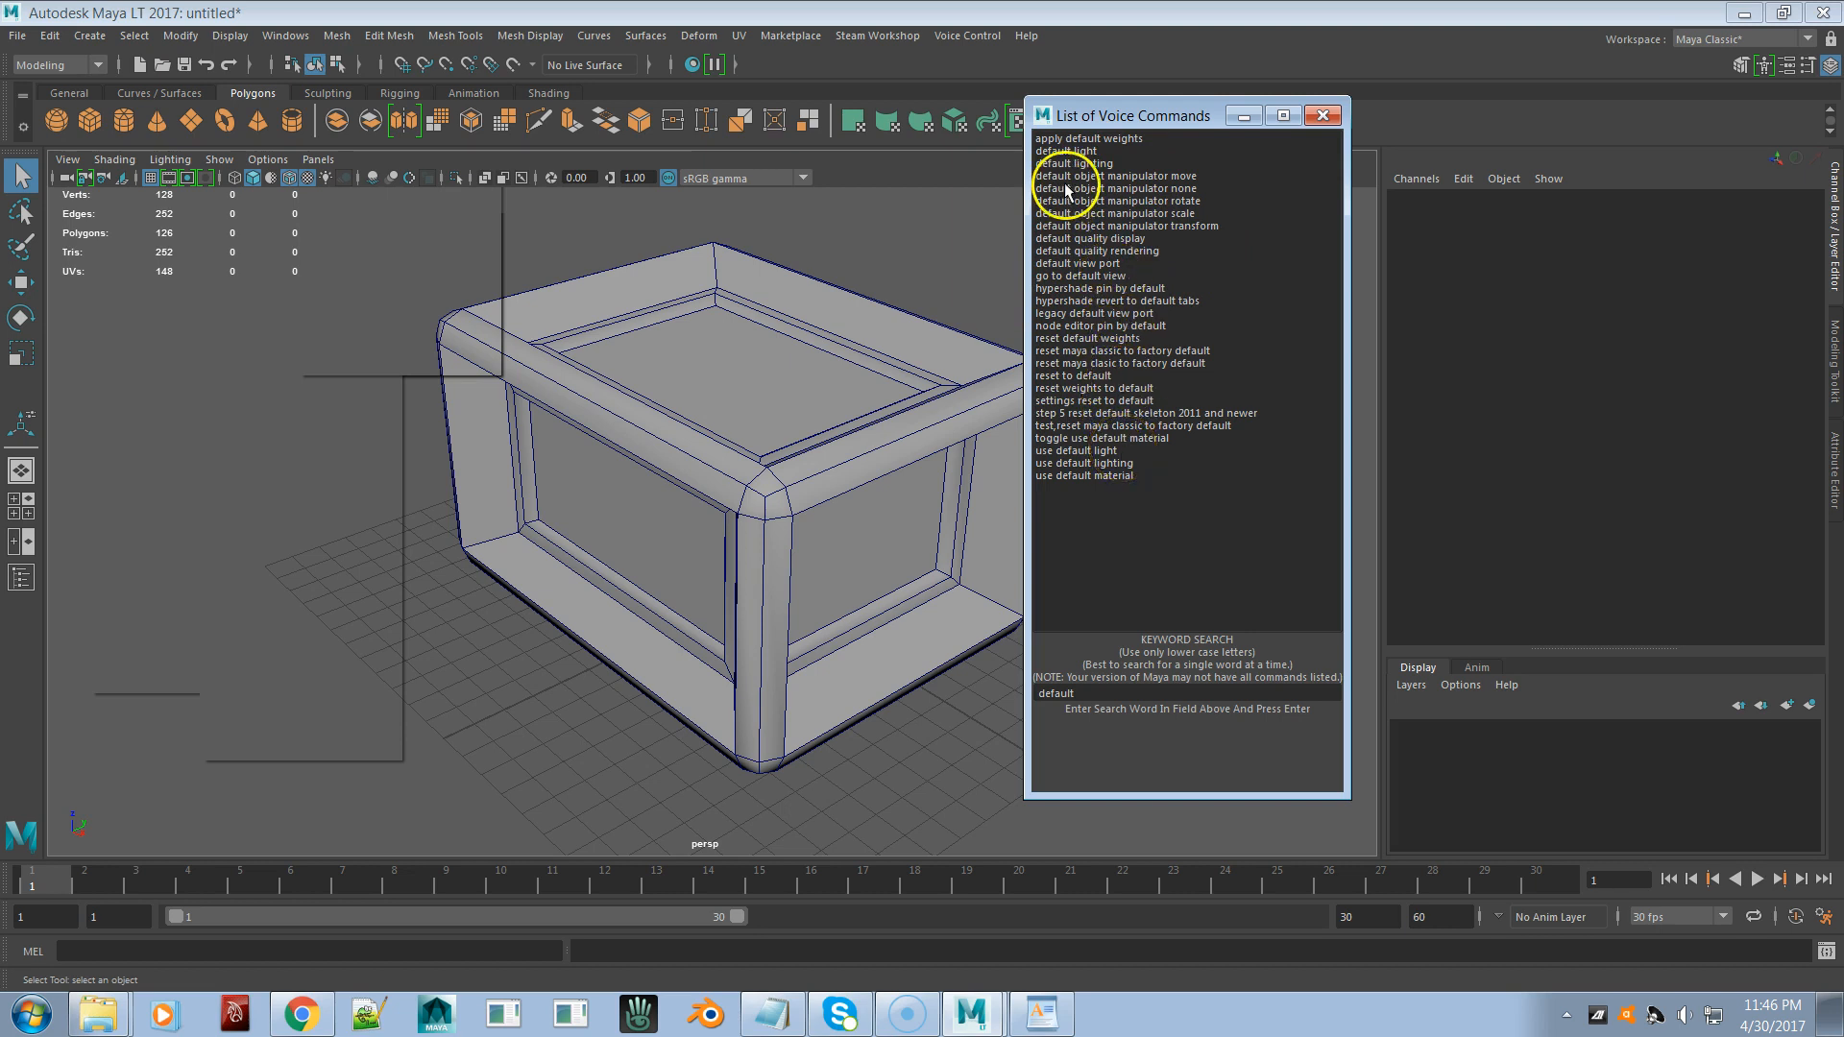
pyautogui.click(1321, 116)
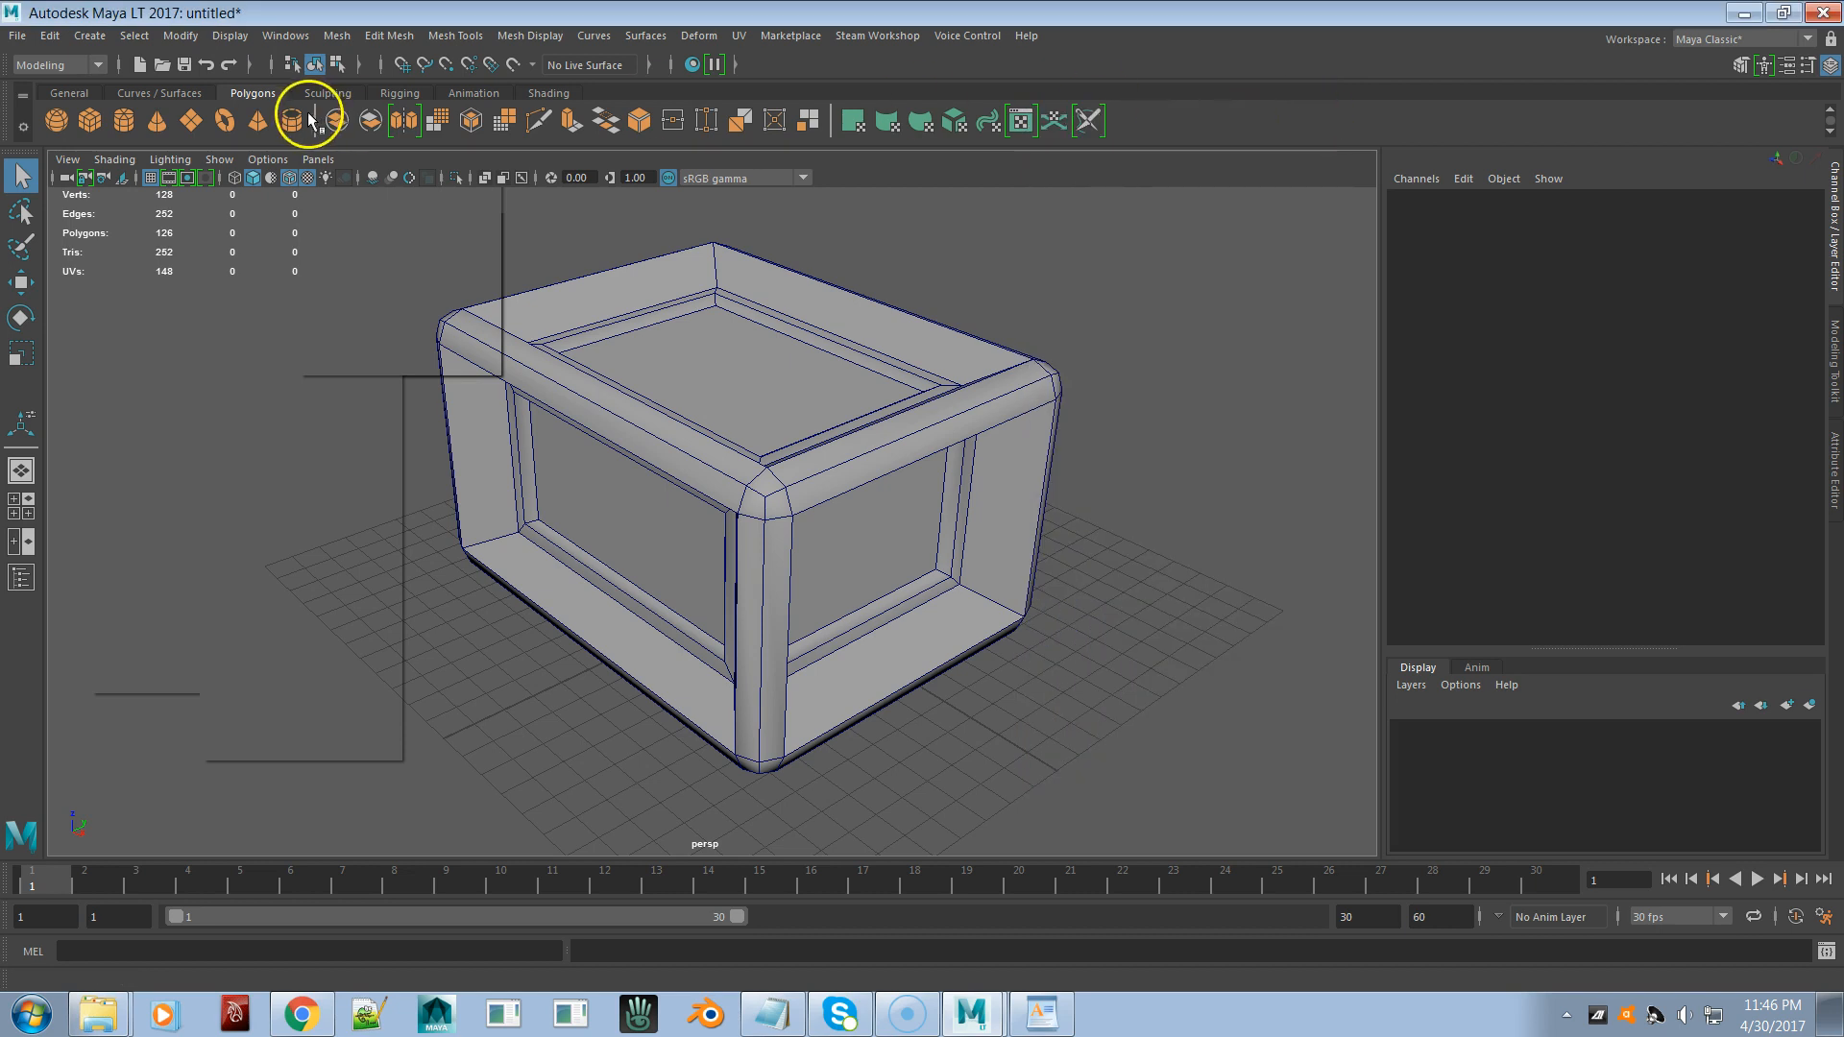
# - Look through the viewport's Panels commands, including its layouts and saved layouts, and its Show commands including Playblast Display
pyautogui.click(269, 160)
pyautogui.click(310, 160)
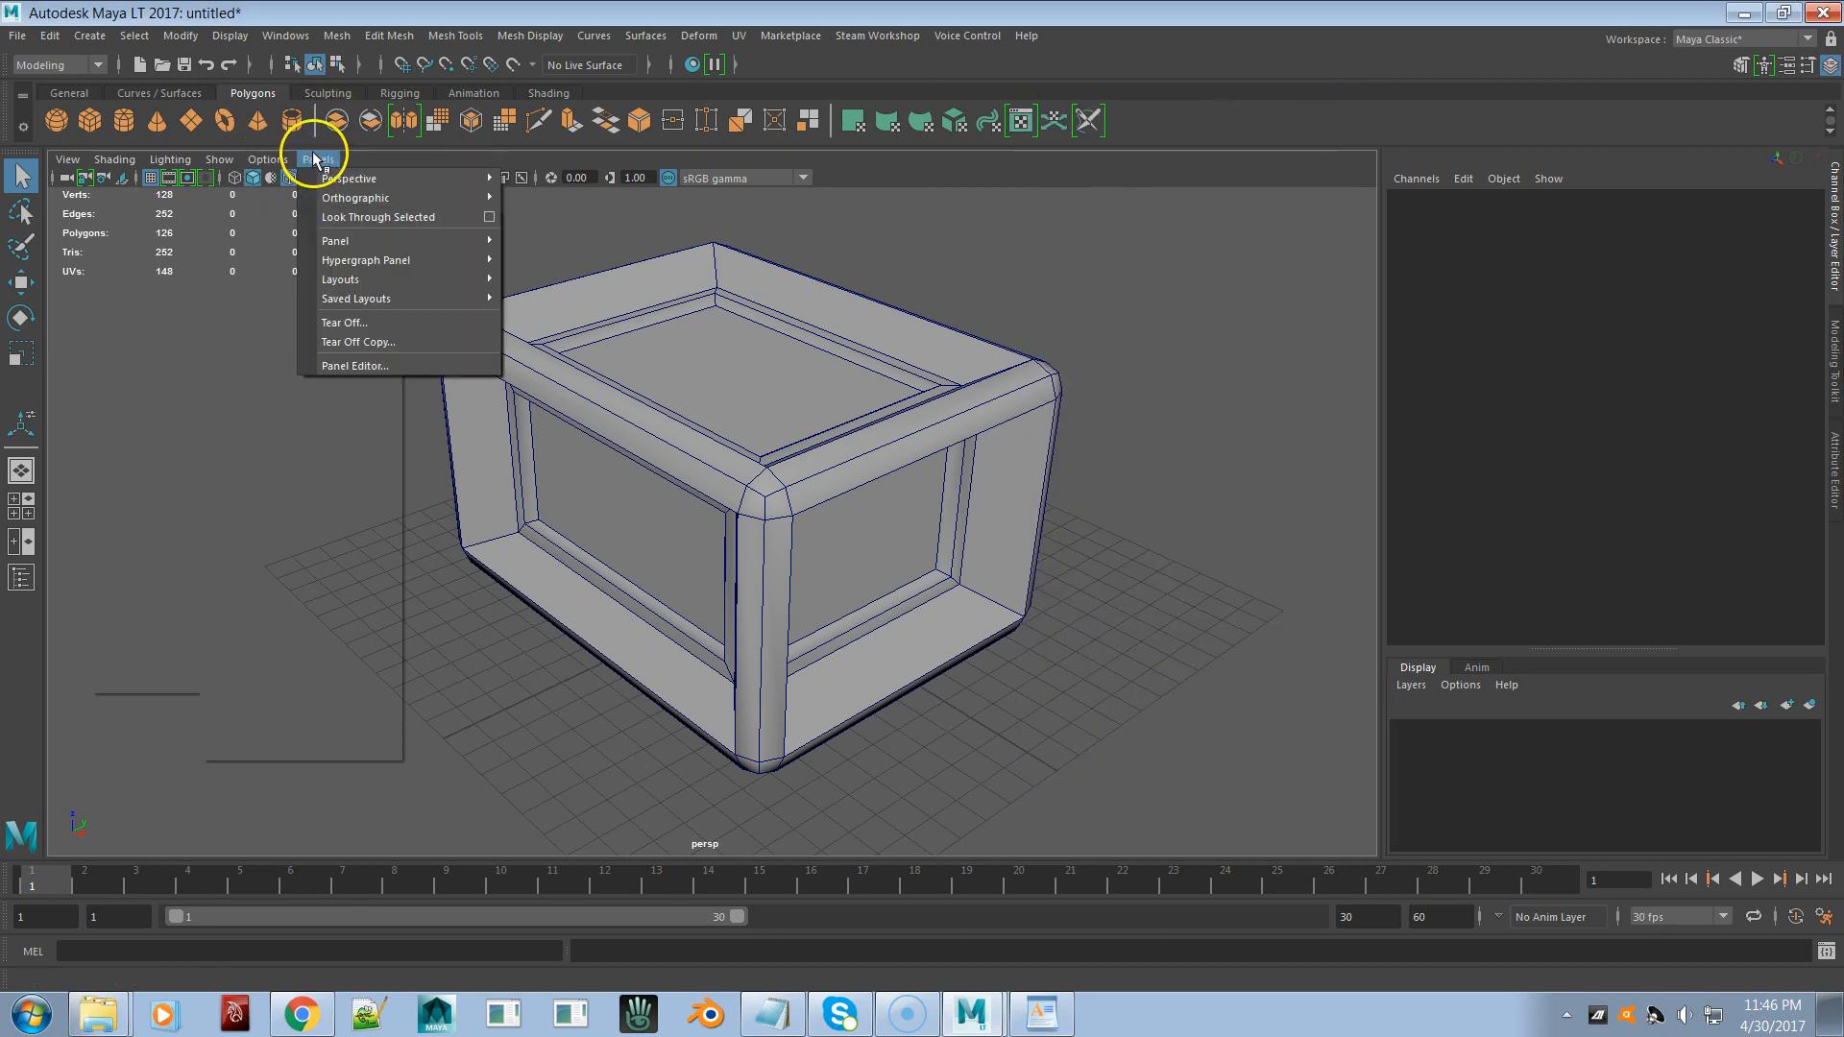
pyautogui.moveTo(323, 180)
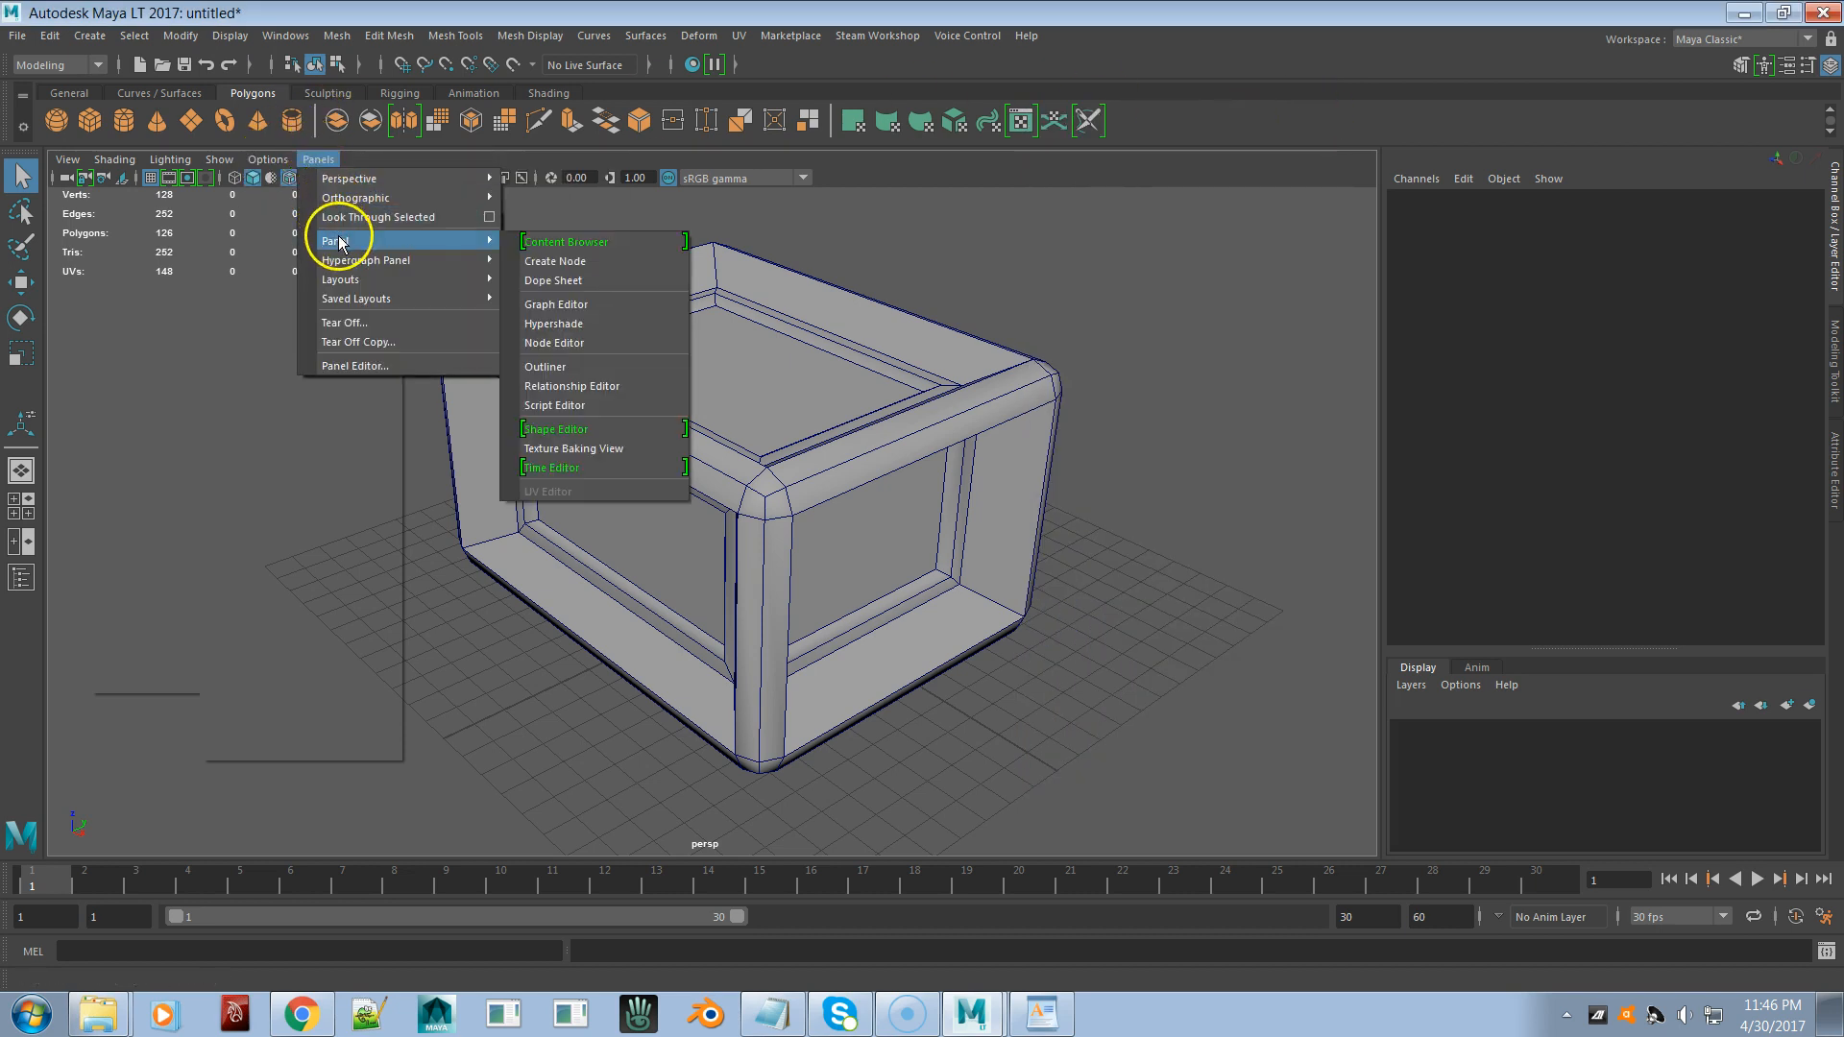
pyautogui.moveTo(341, 259)
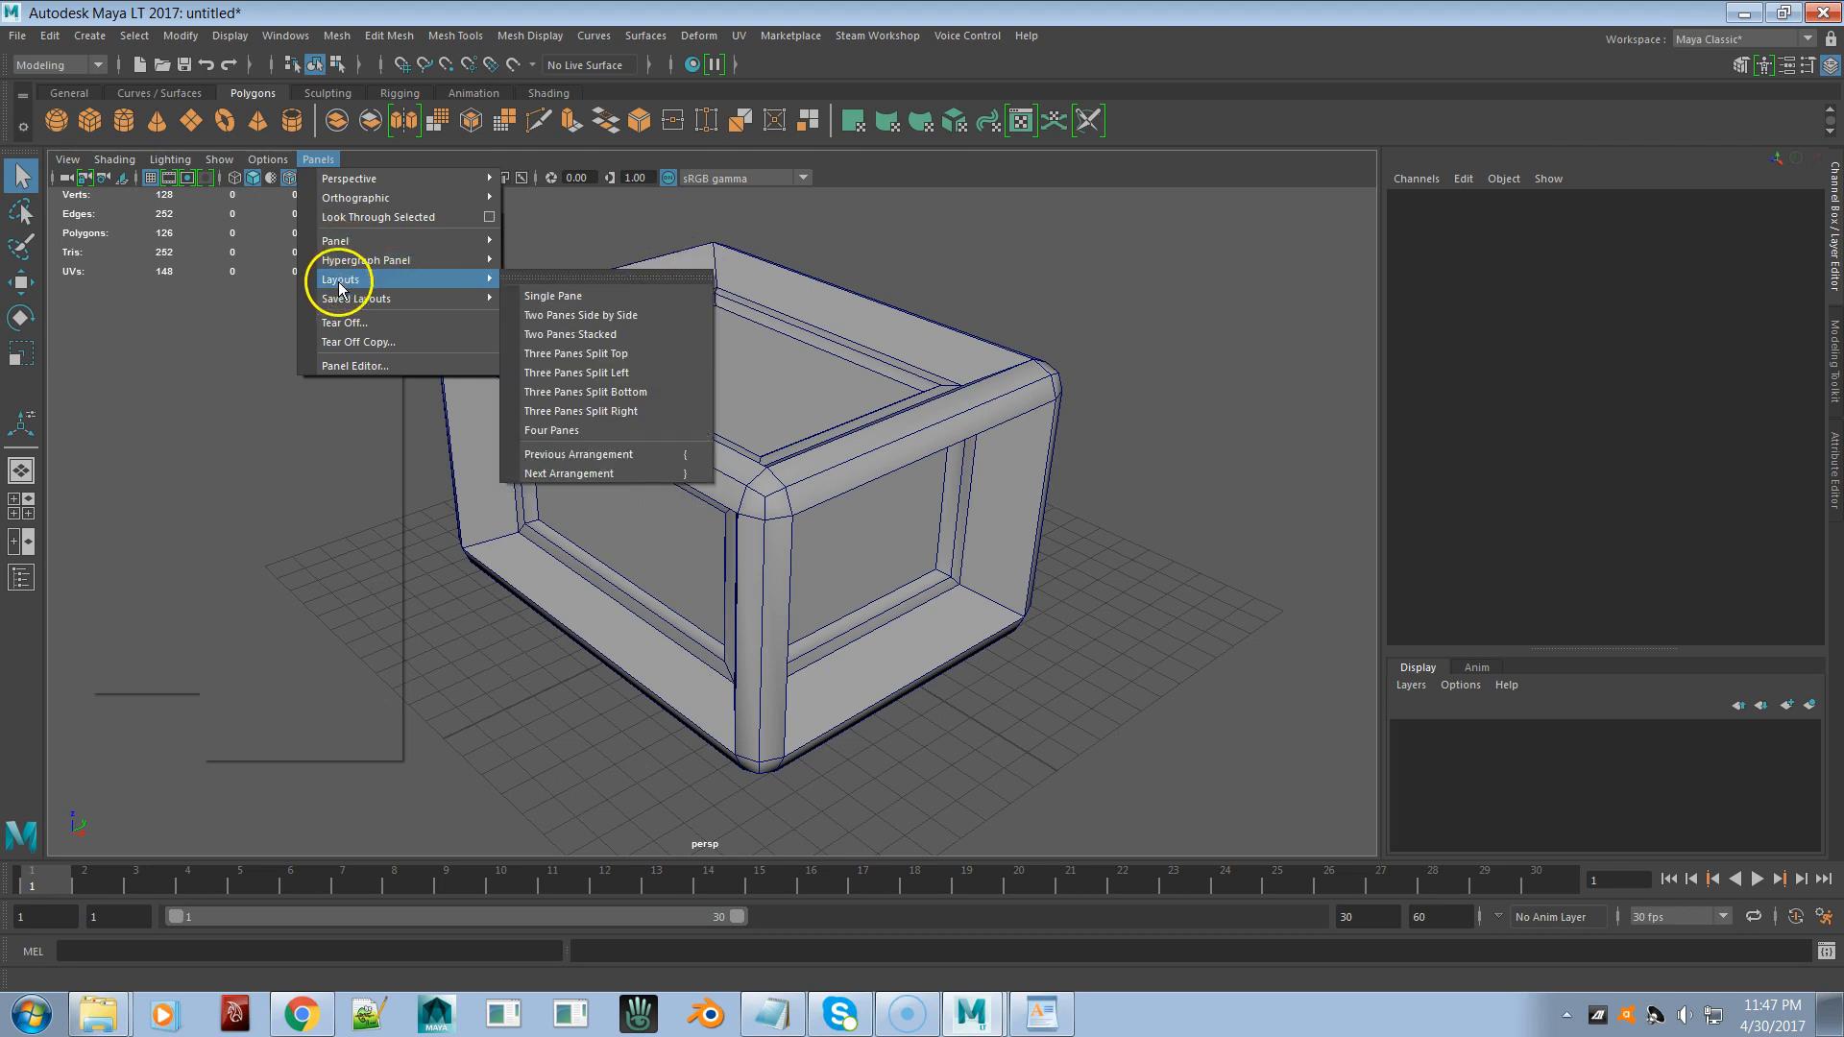
pyautogui.moveTo(340, 299)
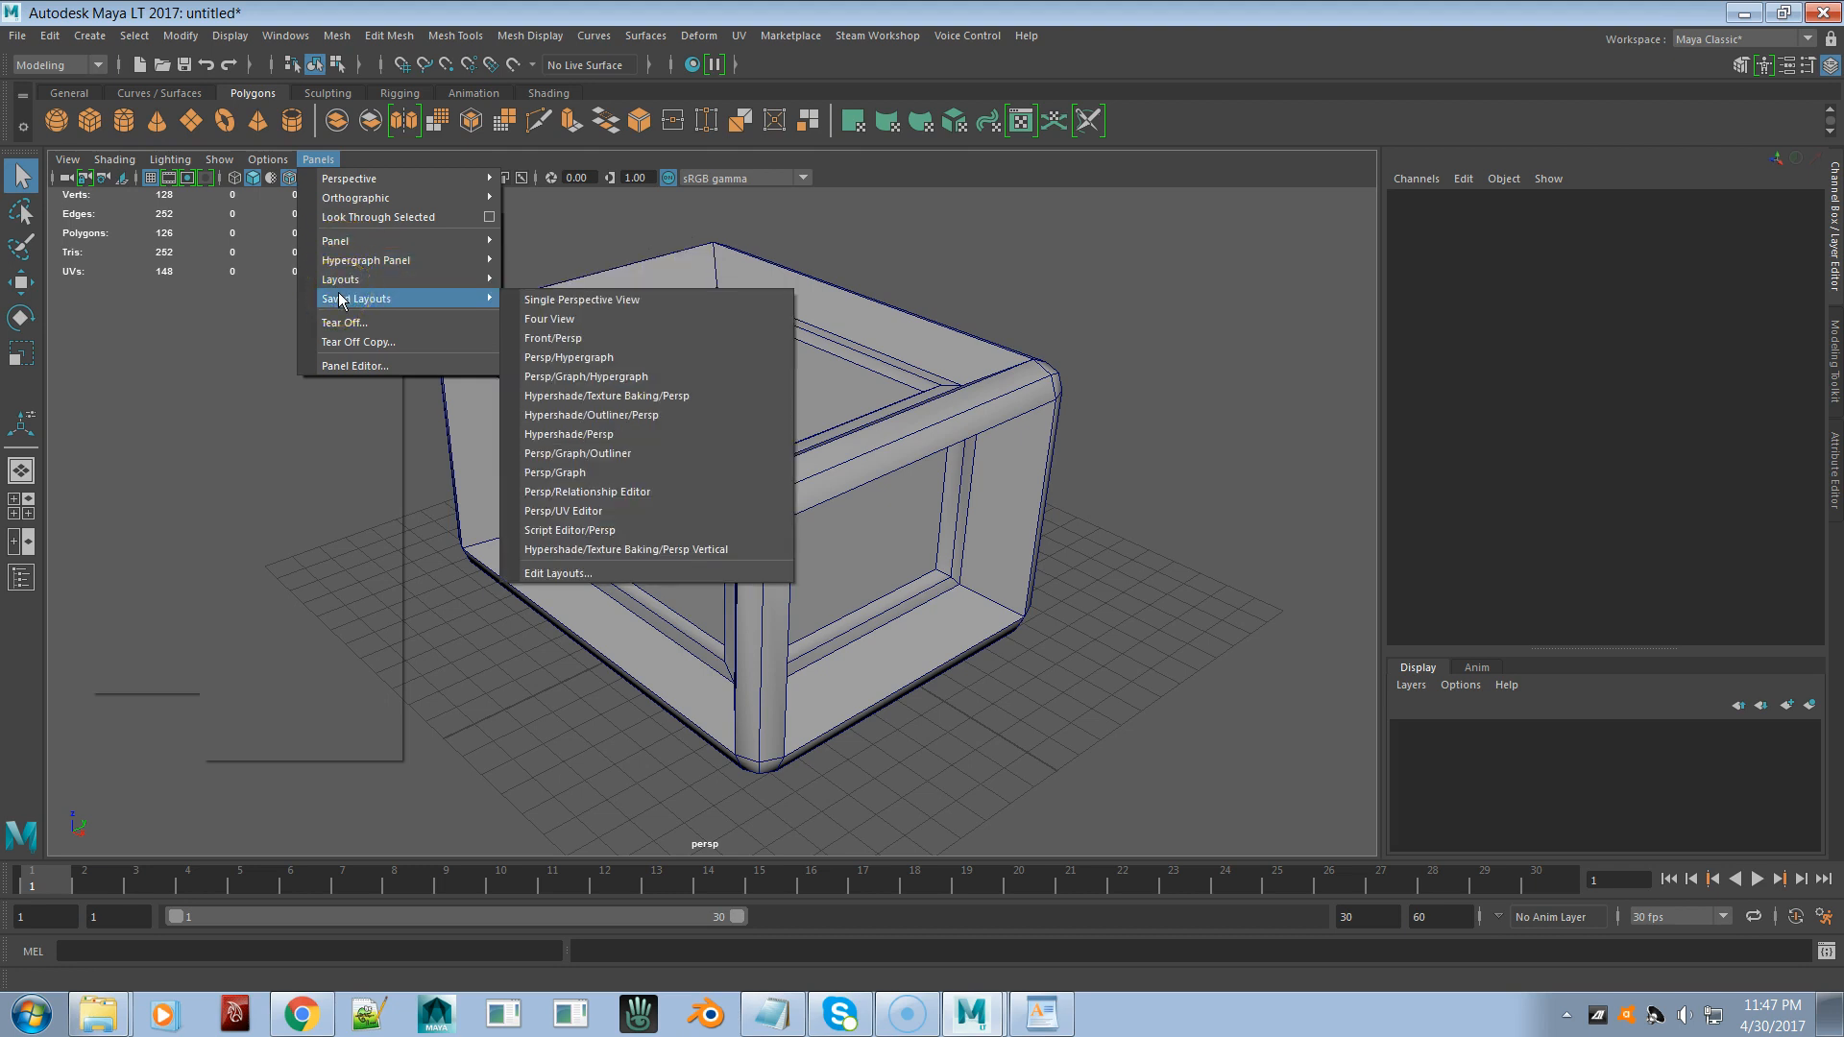
pyautogui.click(179, 162)
pyautogui.click(220, 160)
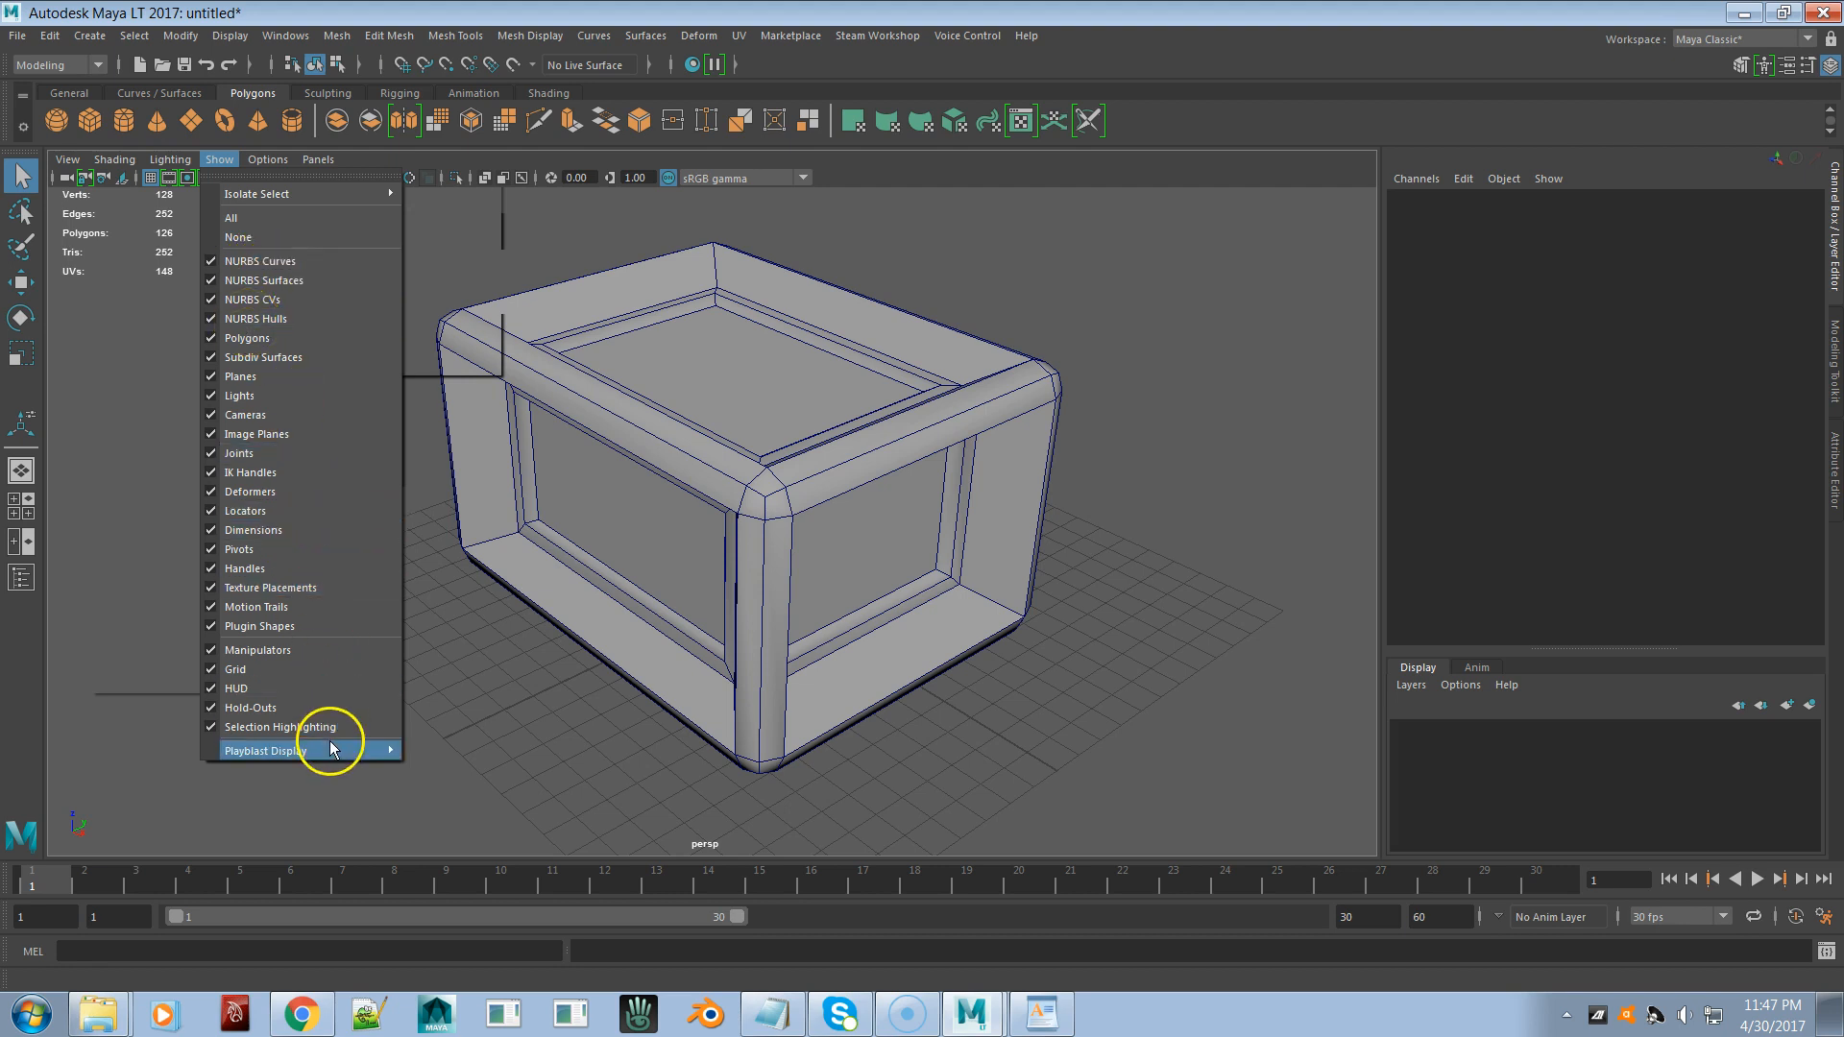
pyautogui.moveTo(330, 747)
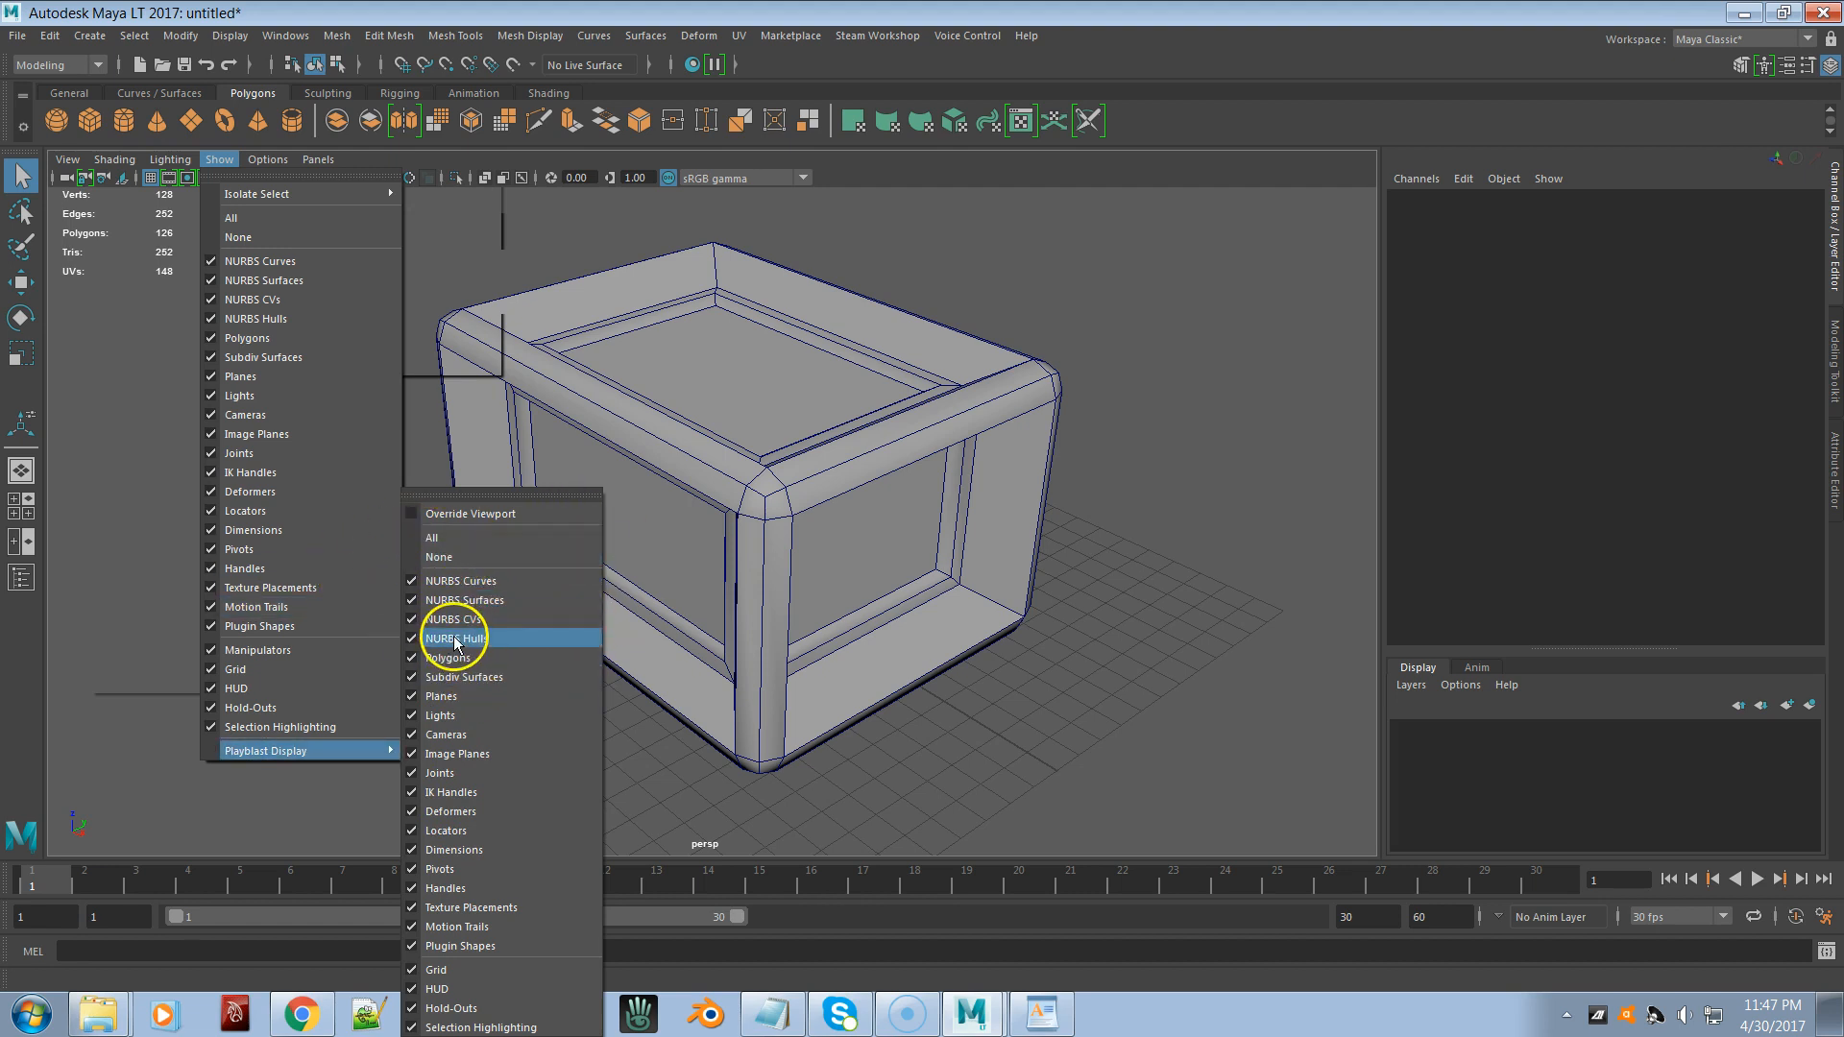
pyautogui.click(1147, 507)
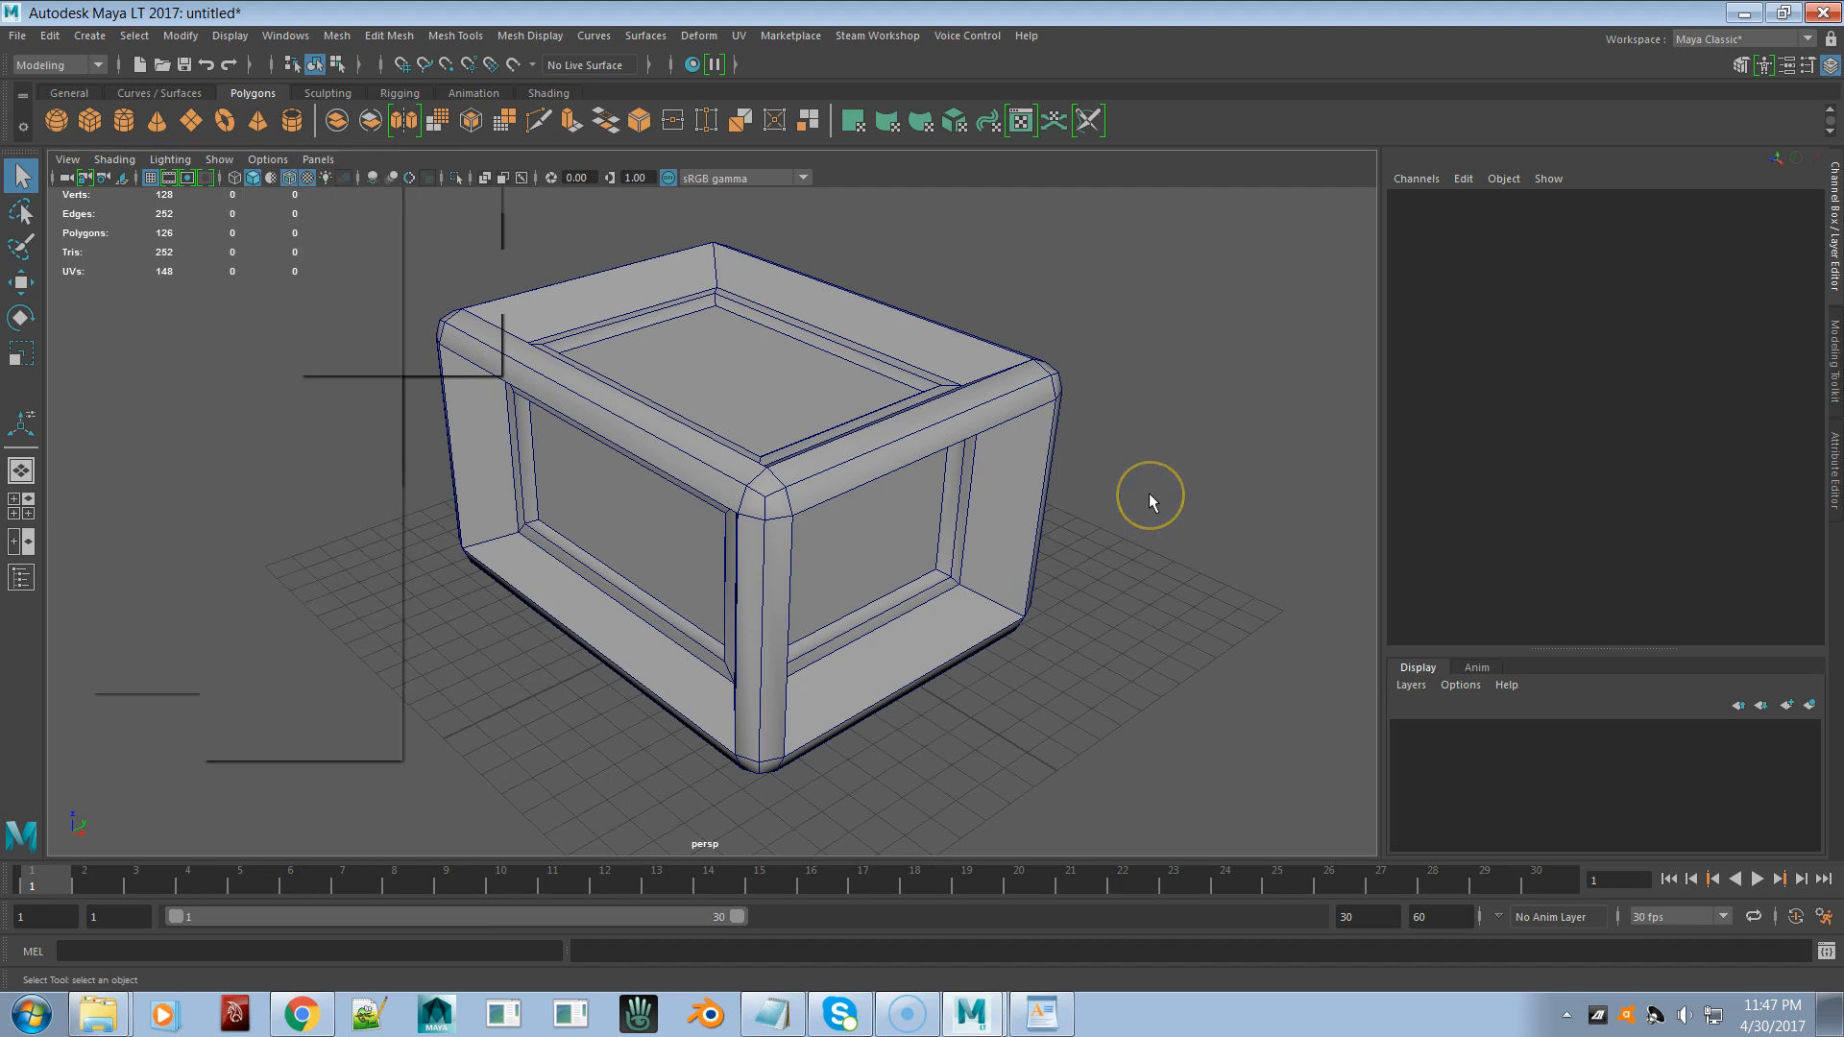
# - Examine the polygon modeling tools on the shelf, such as Extrude, Bevel and Merge
pyautogui.moveTo(1149, 487)
pyautogui.keyDown('alt'); pyautogui.mouseDown()
pyautogui.moveTo(1132, 498)
pyautogui.moveTo(1156, 477)
pyautogui.mouseUp(); pyautogui.keyUp('alt')
pyautogui.moveTo(1156, 477)
pyautogui.keyDown('alt'); pyautogui.mouseDown(button='right')
pyautogui.moveTo(1057, 481)
pyautogui.moveTo(1140, 470)
pyautogui.mouseUp(button='right'); pyautogui.keyUp('alt')
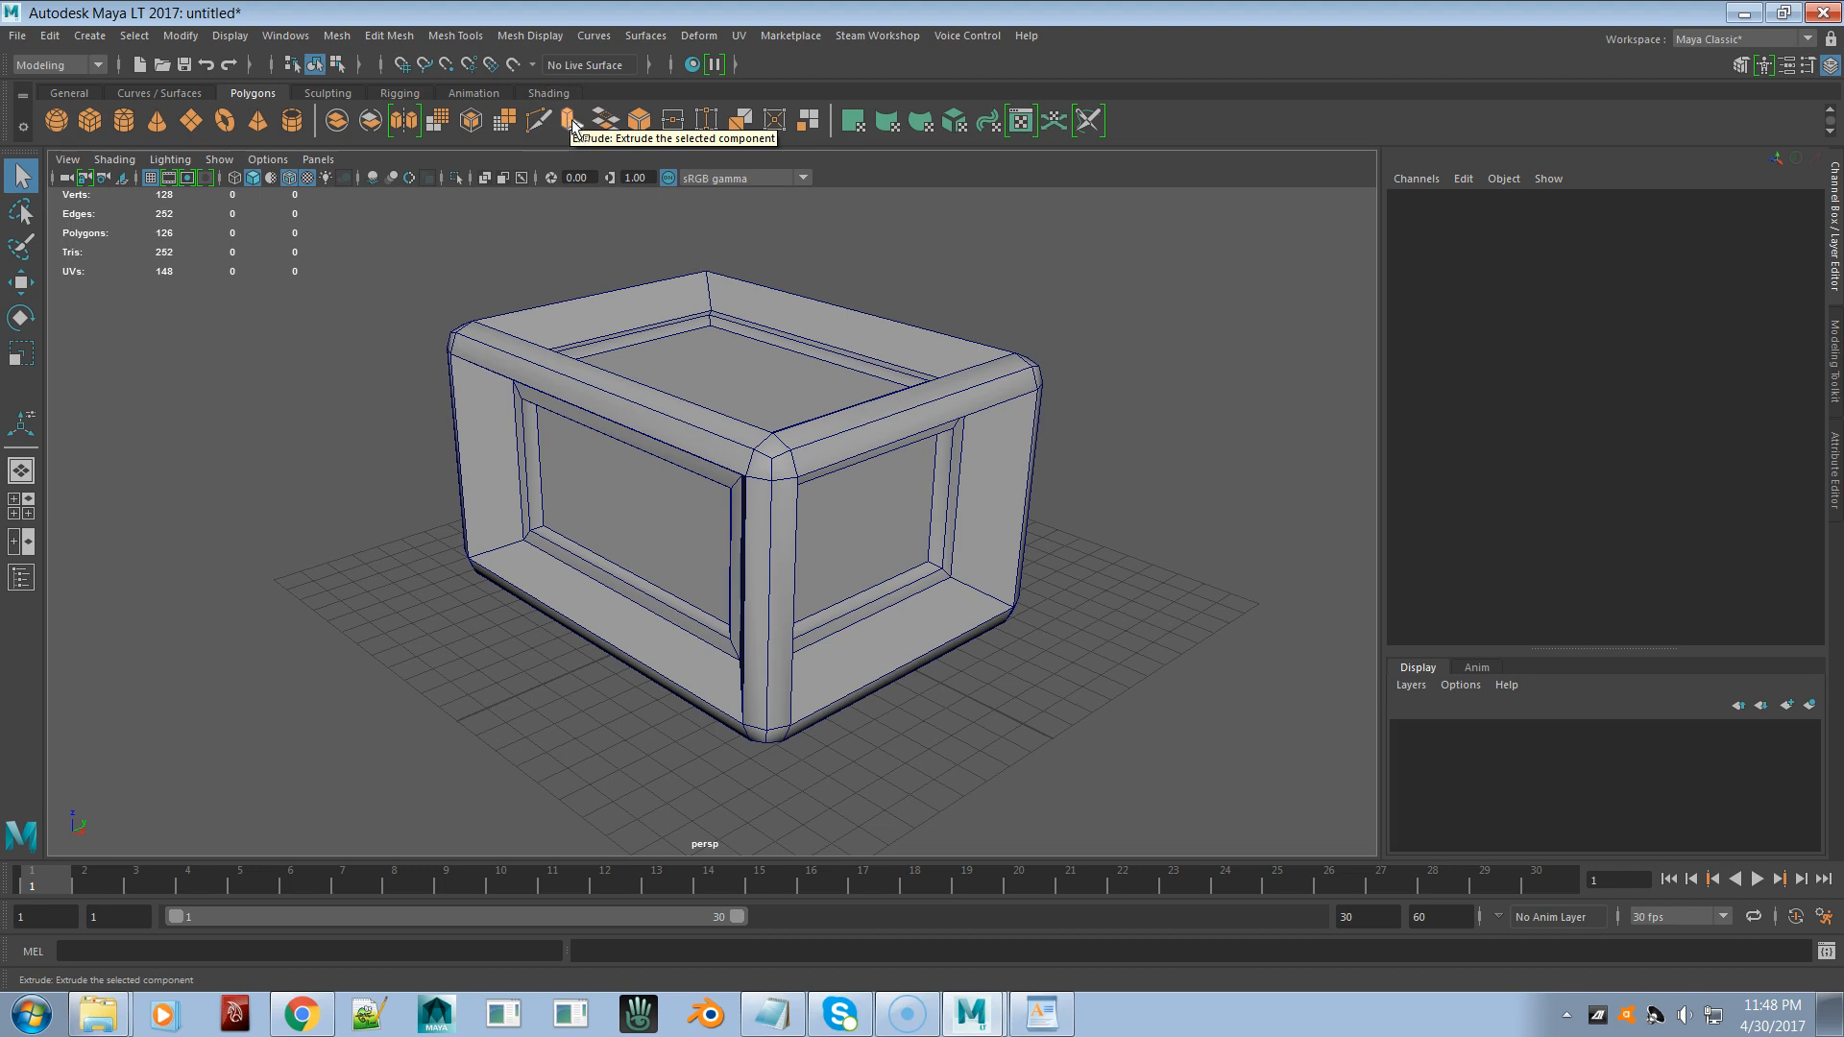
pyautogui.click(638, 121)
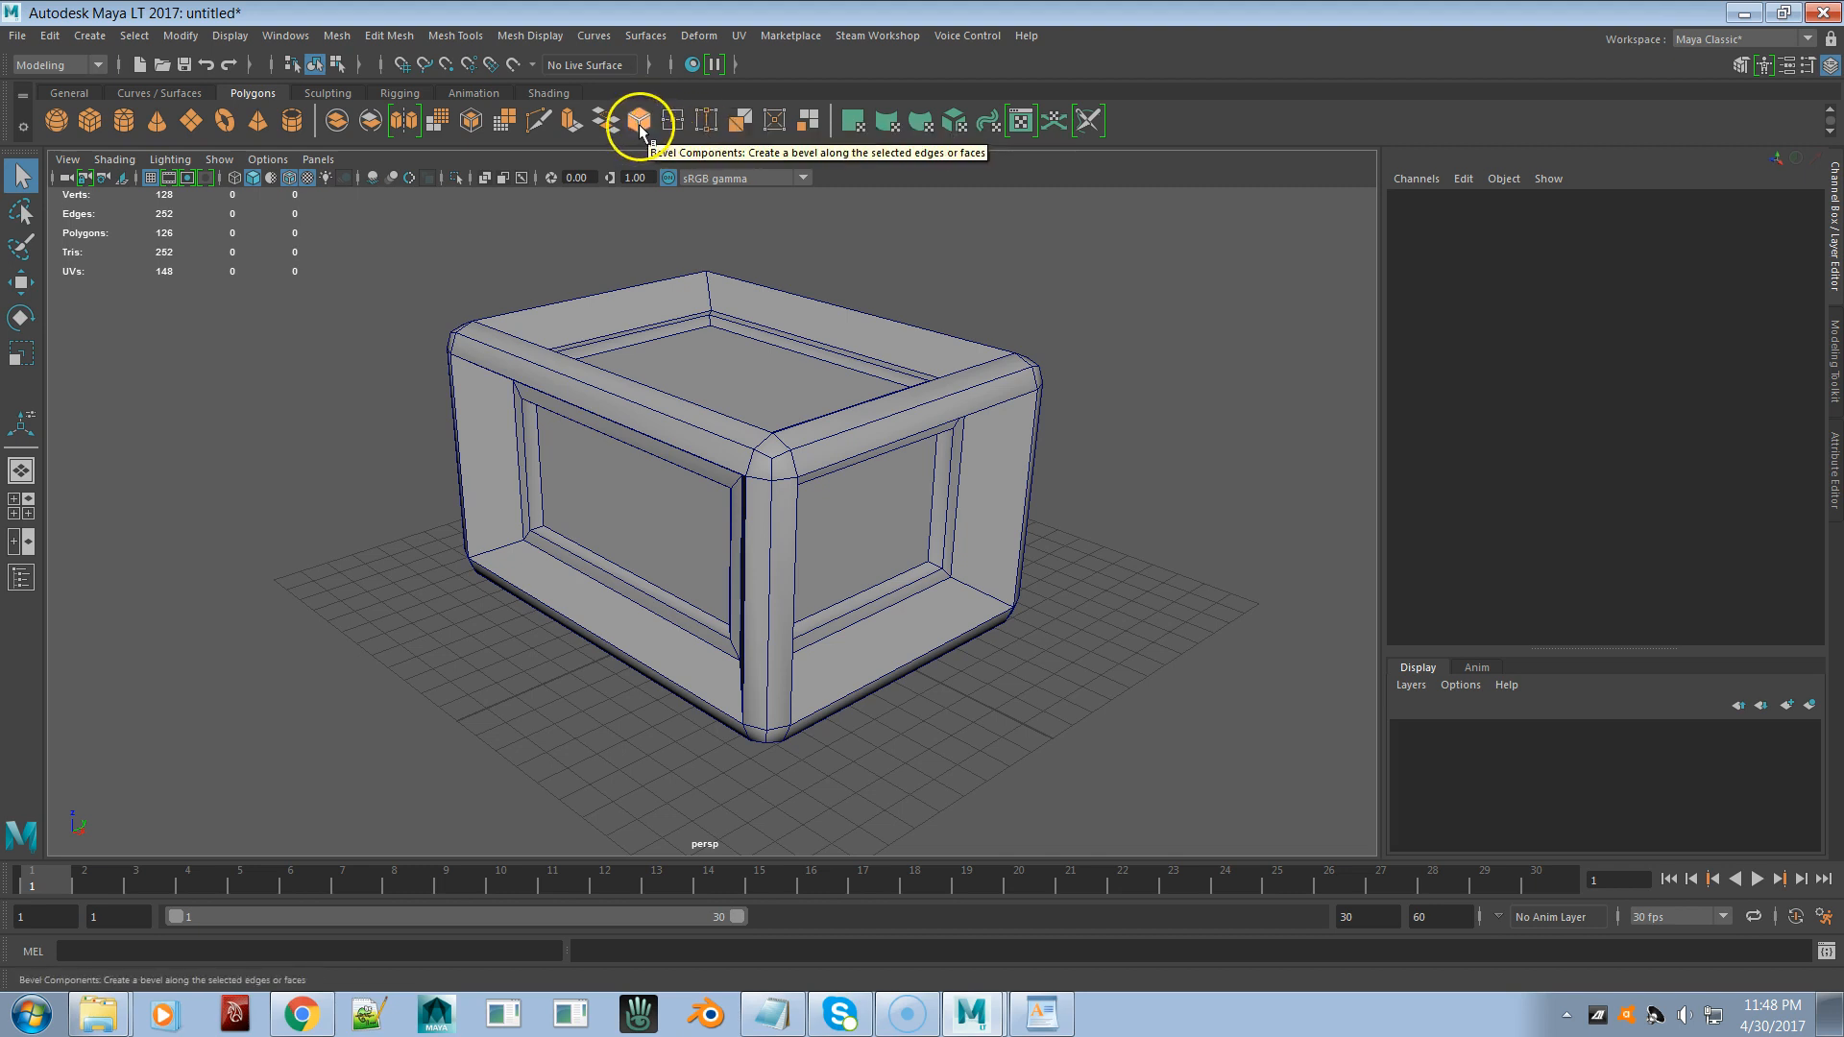
pyautogui.click(673, 122)
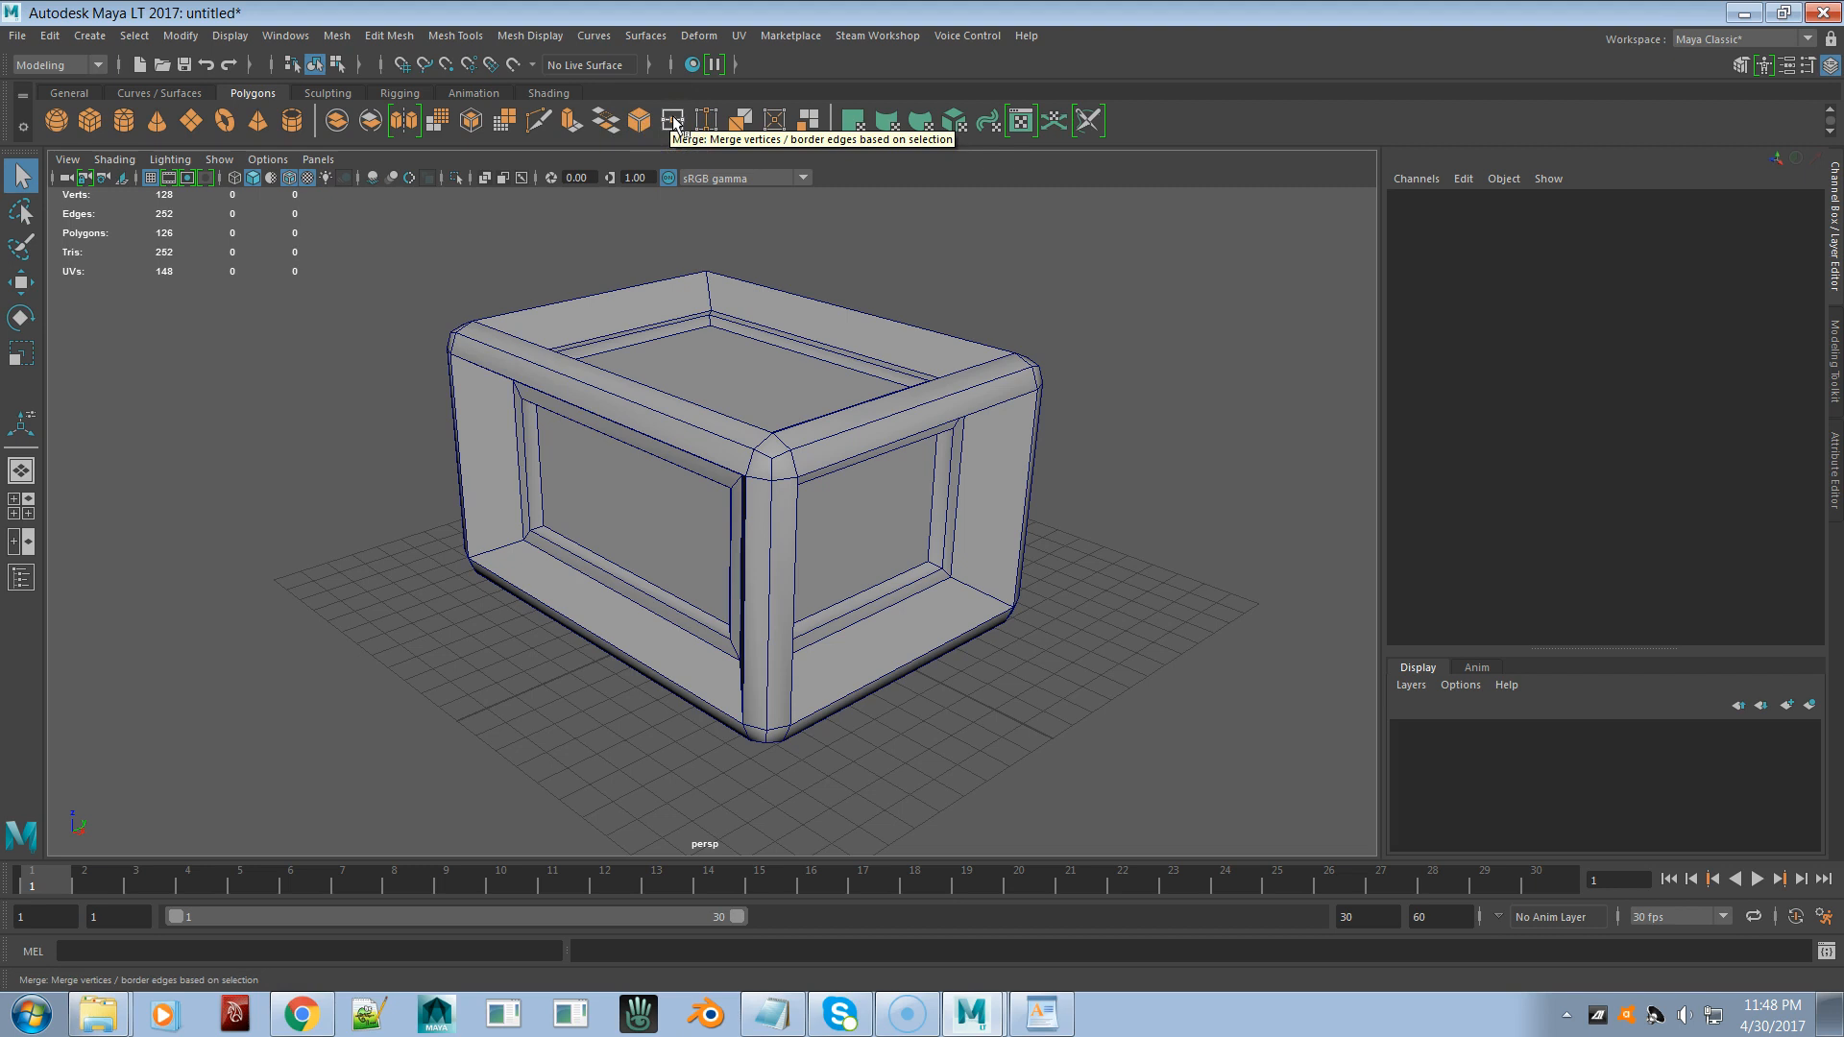
pyautogui.click(673, 121)
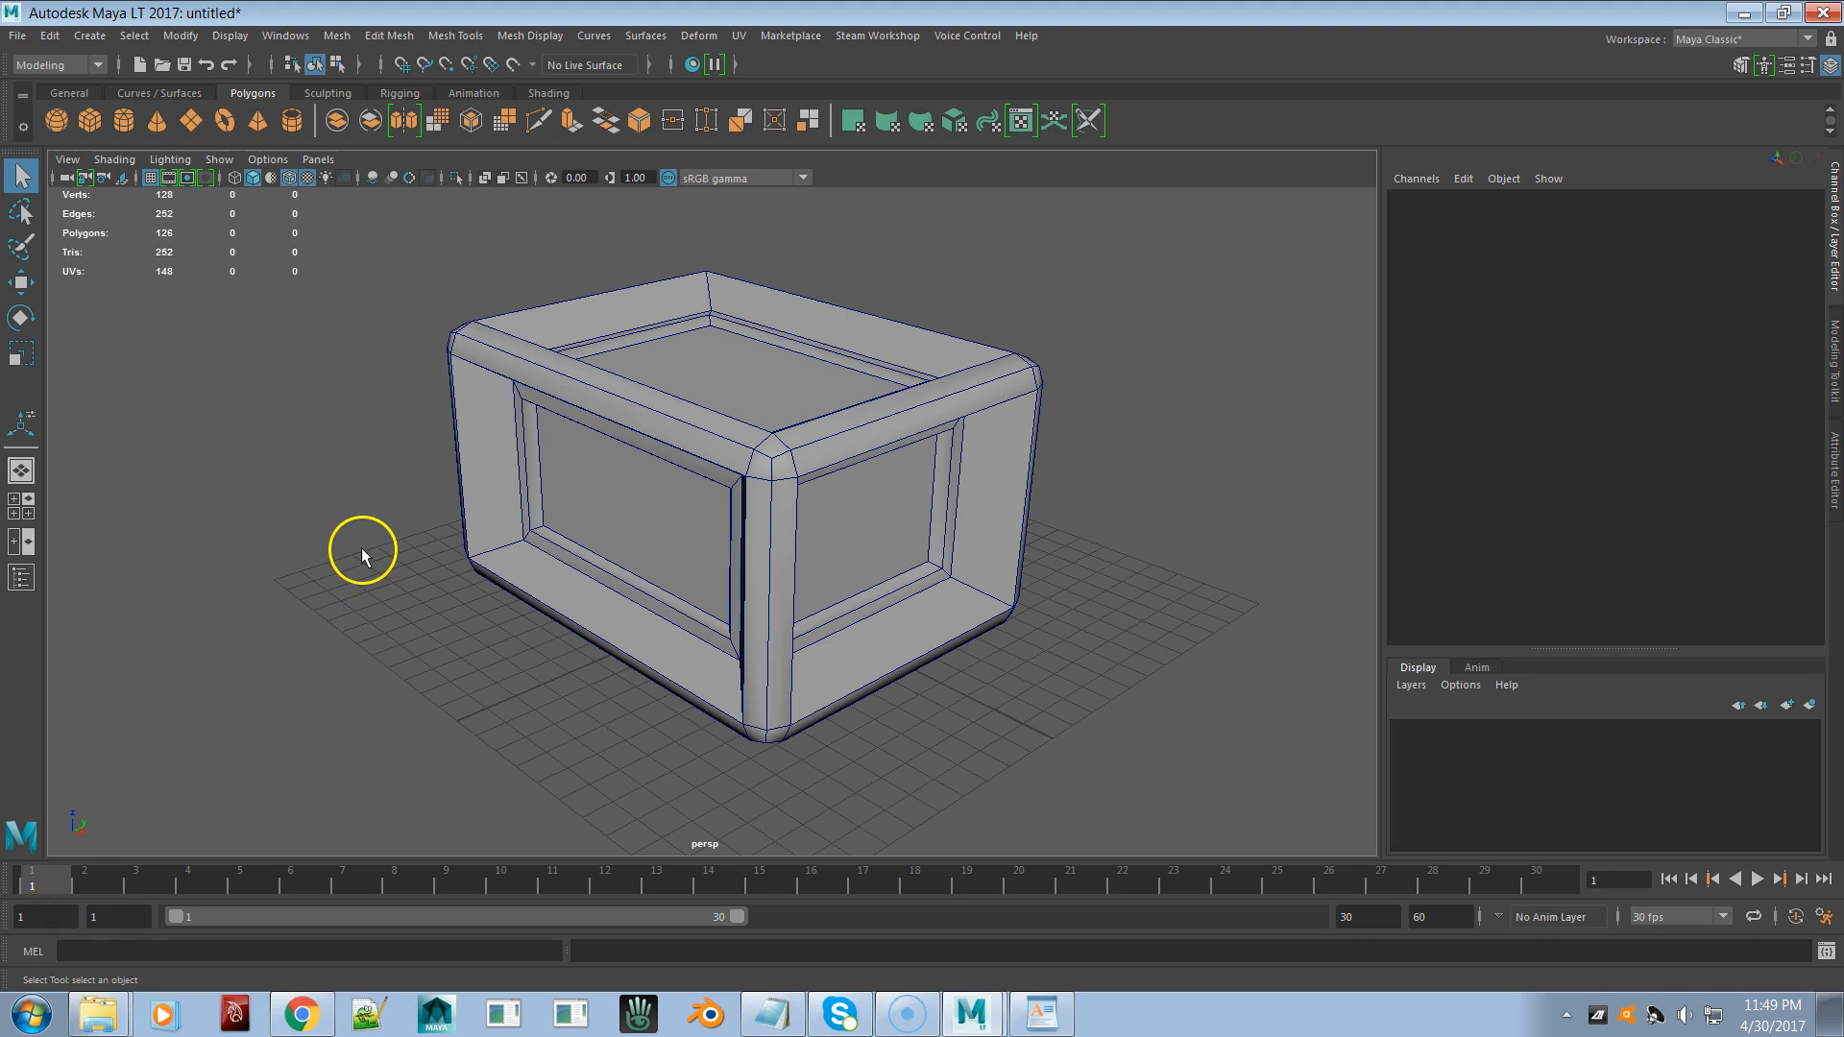
# - Open the Select Tool's settings, expand the Soft Selection options and reposition the window
pyautogui.click(21, 176)
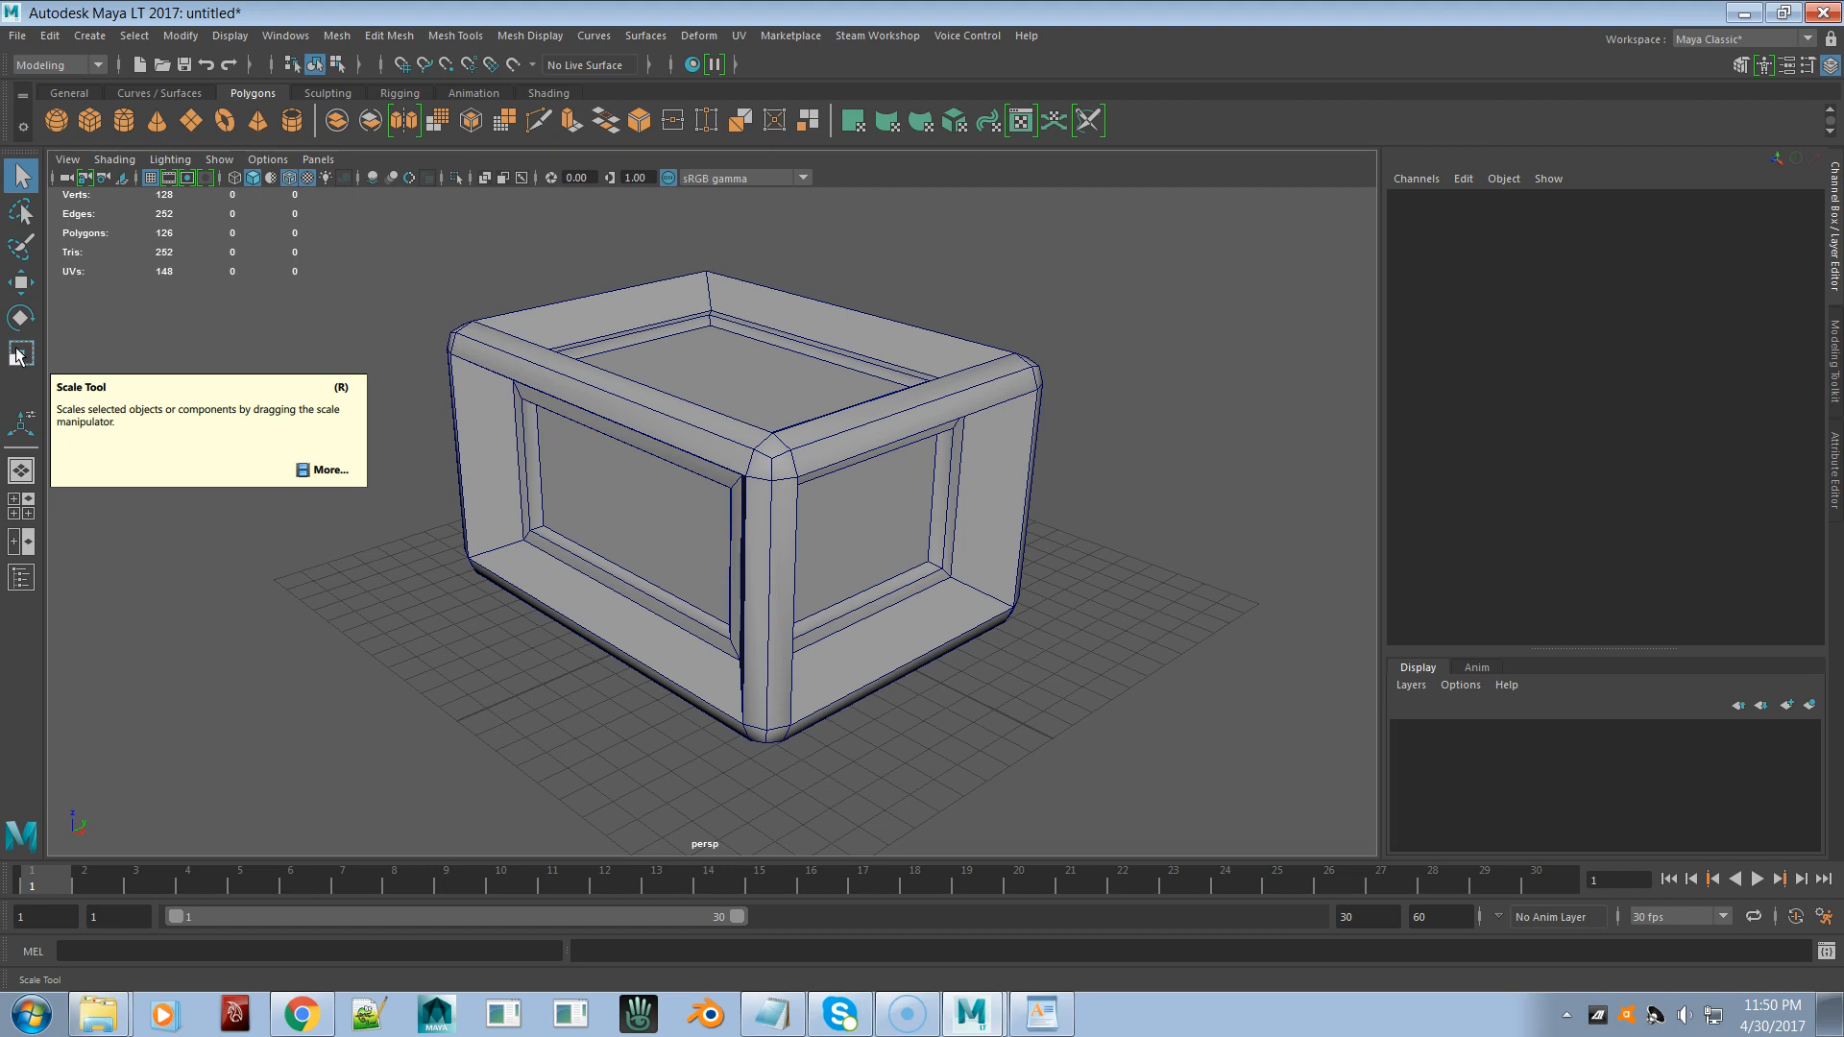
pyautogui.click(153, 315)
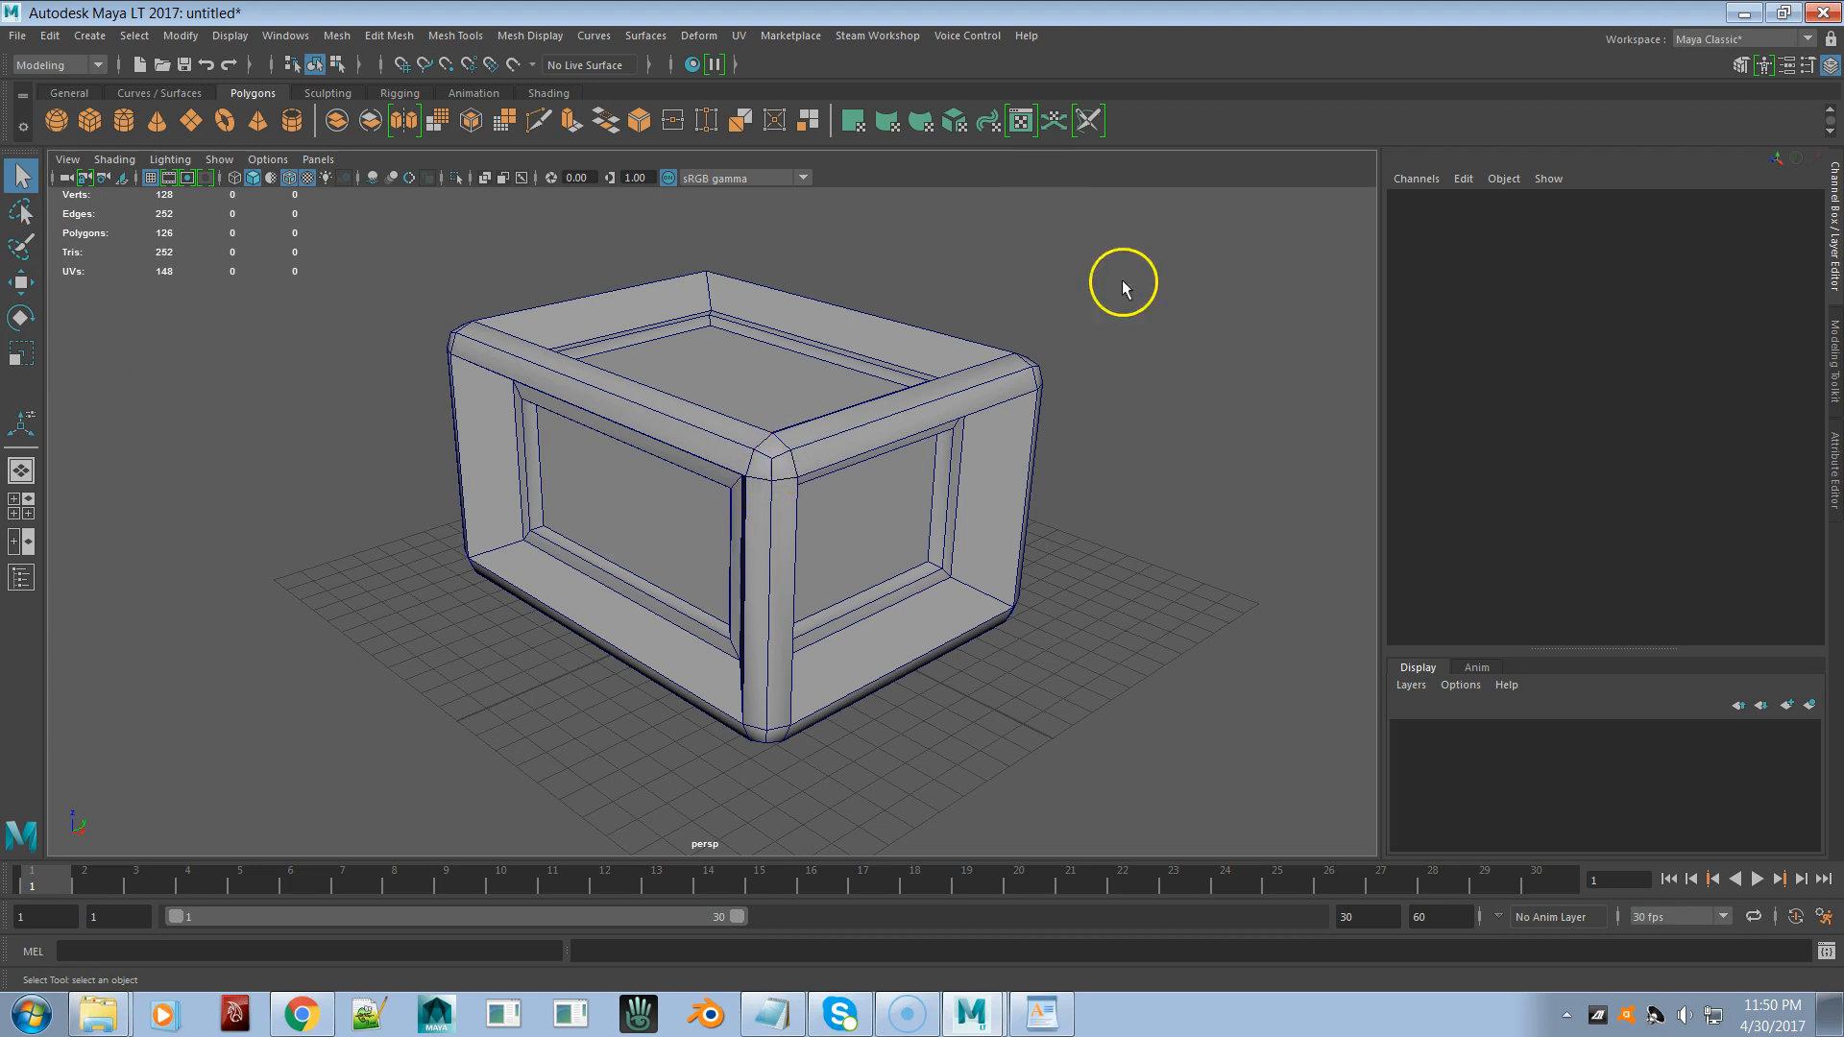
pyautogui.click(1807, 64)
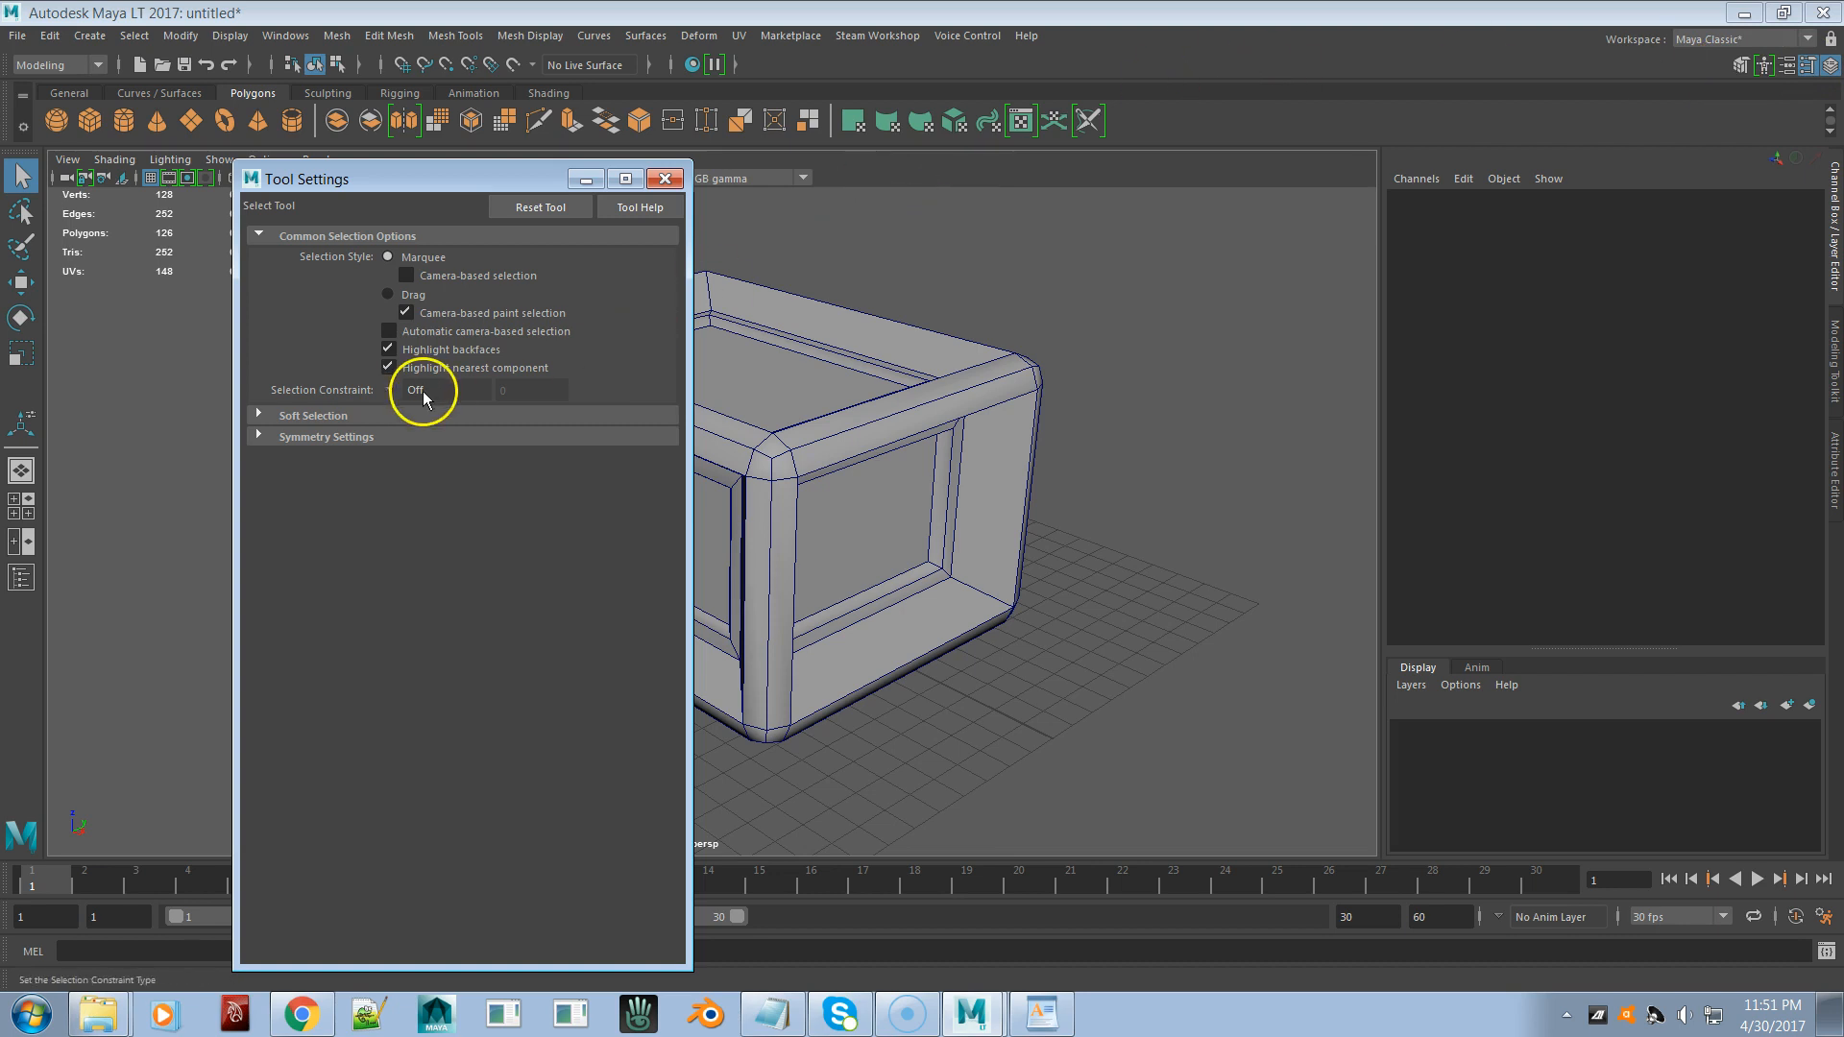
pyautogui.click(253, 414)
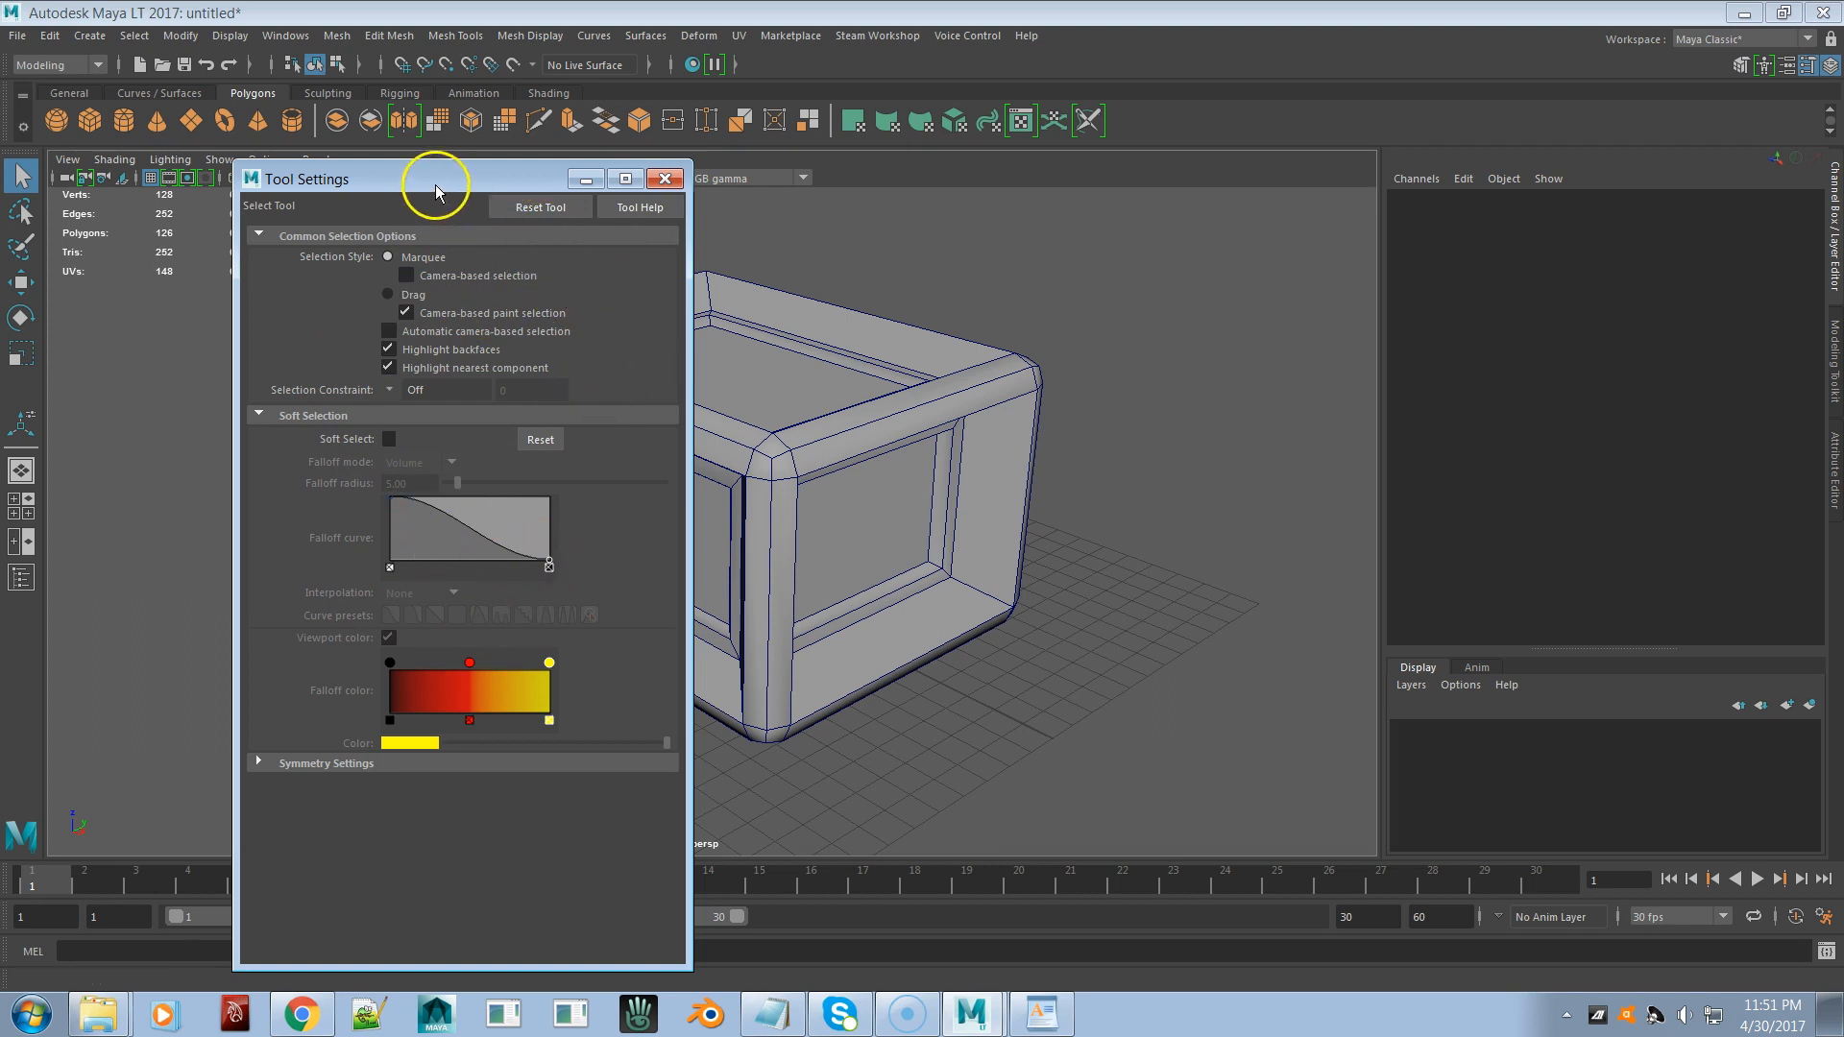
pyautogui.moveTo(445, 180); pyautogui.dragTo(474, 164)
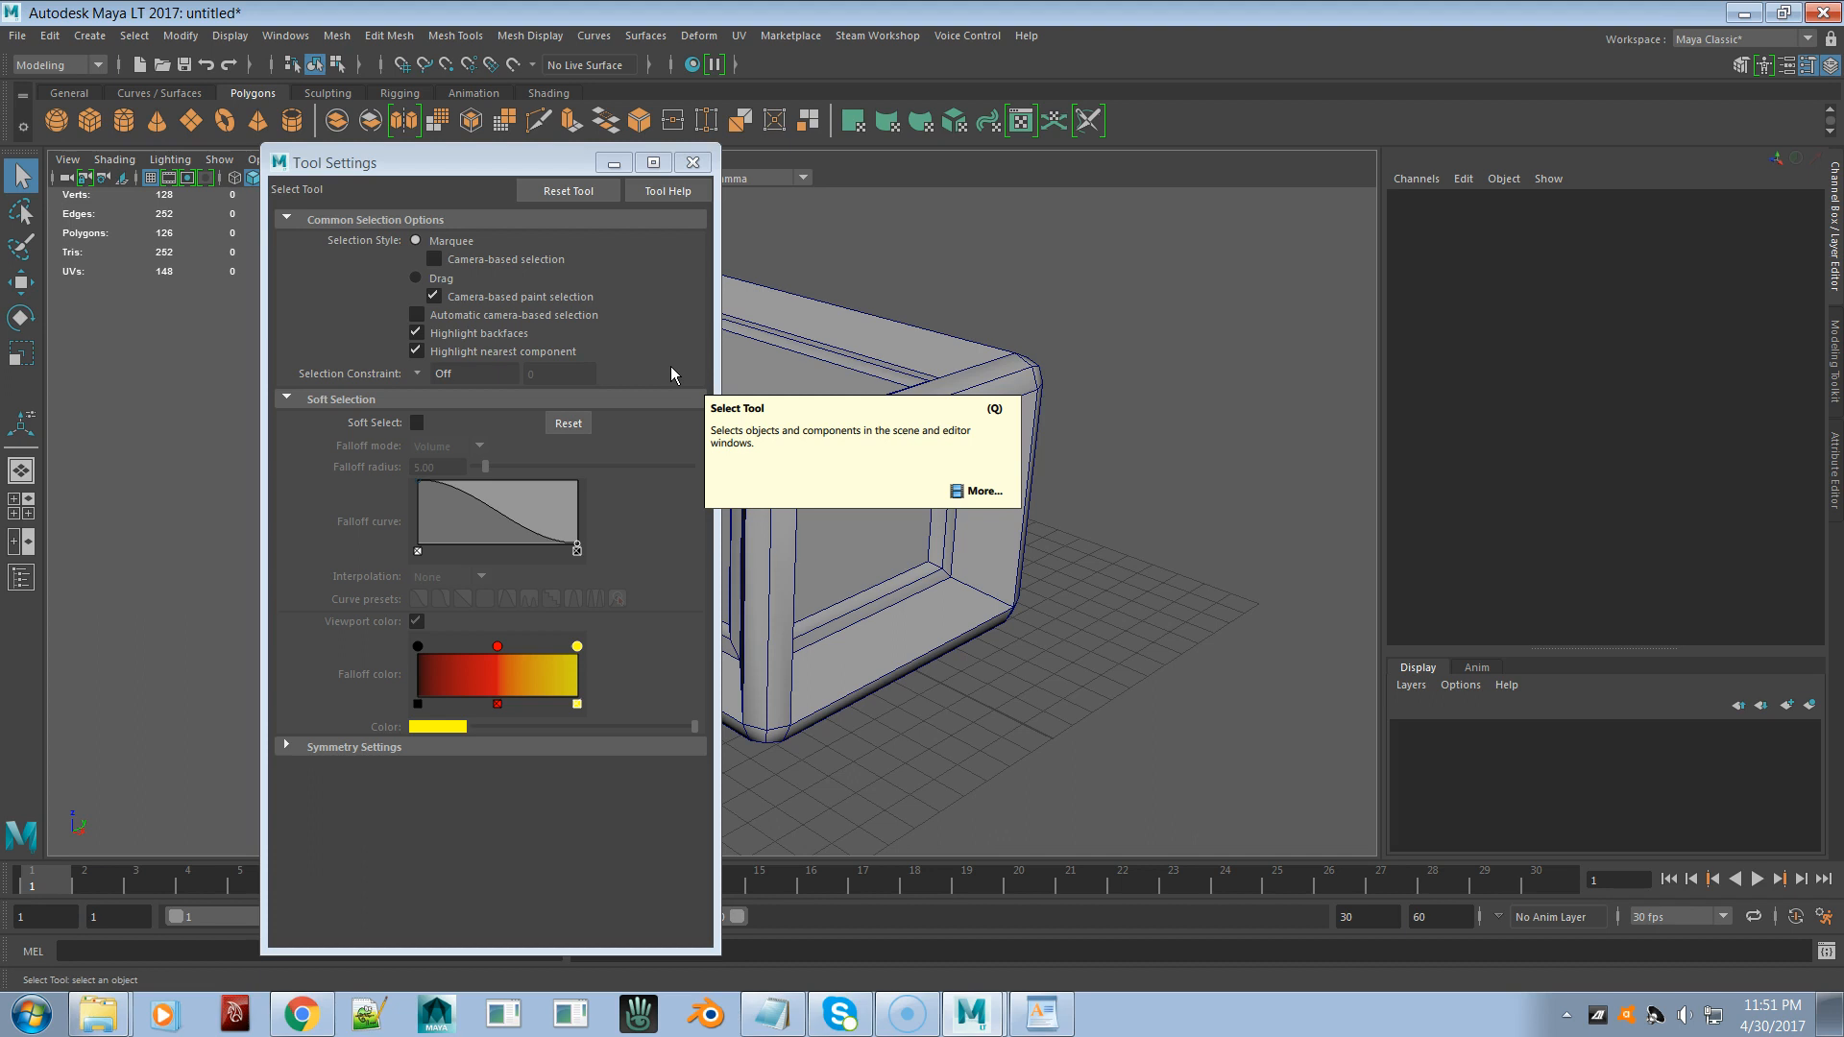
# - Switch Soft Select on and off repeatedly for the Select Tool, leave it off and close the tool settings
pyautogui.click(417, 423)
pyautogui.click(418, 427)
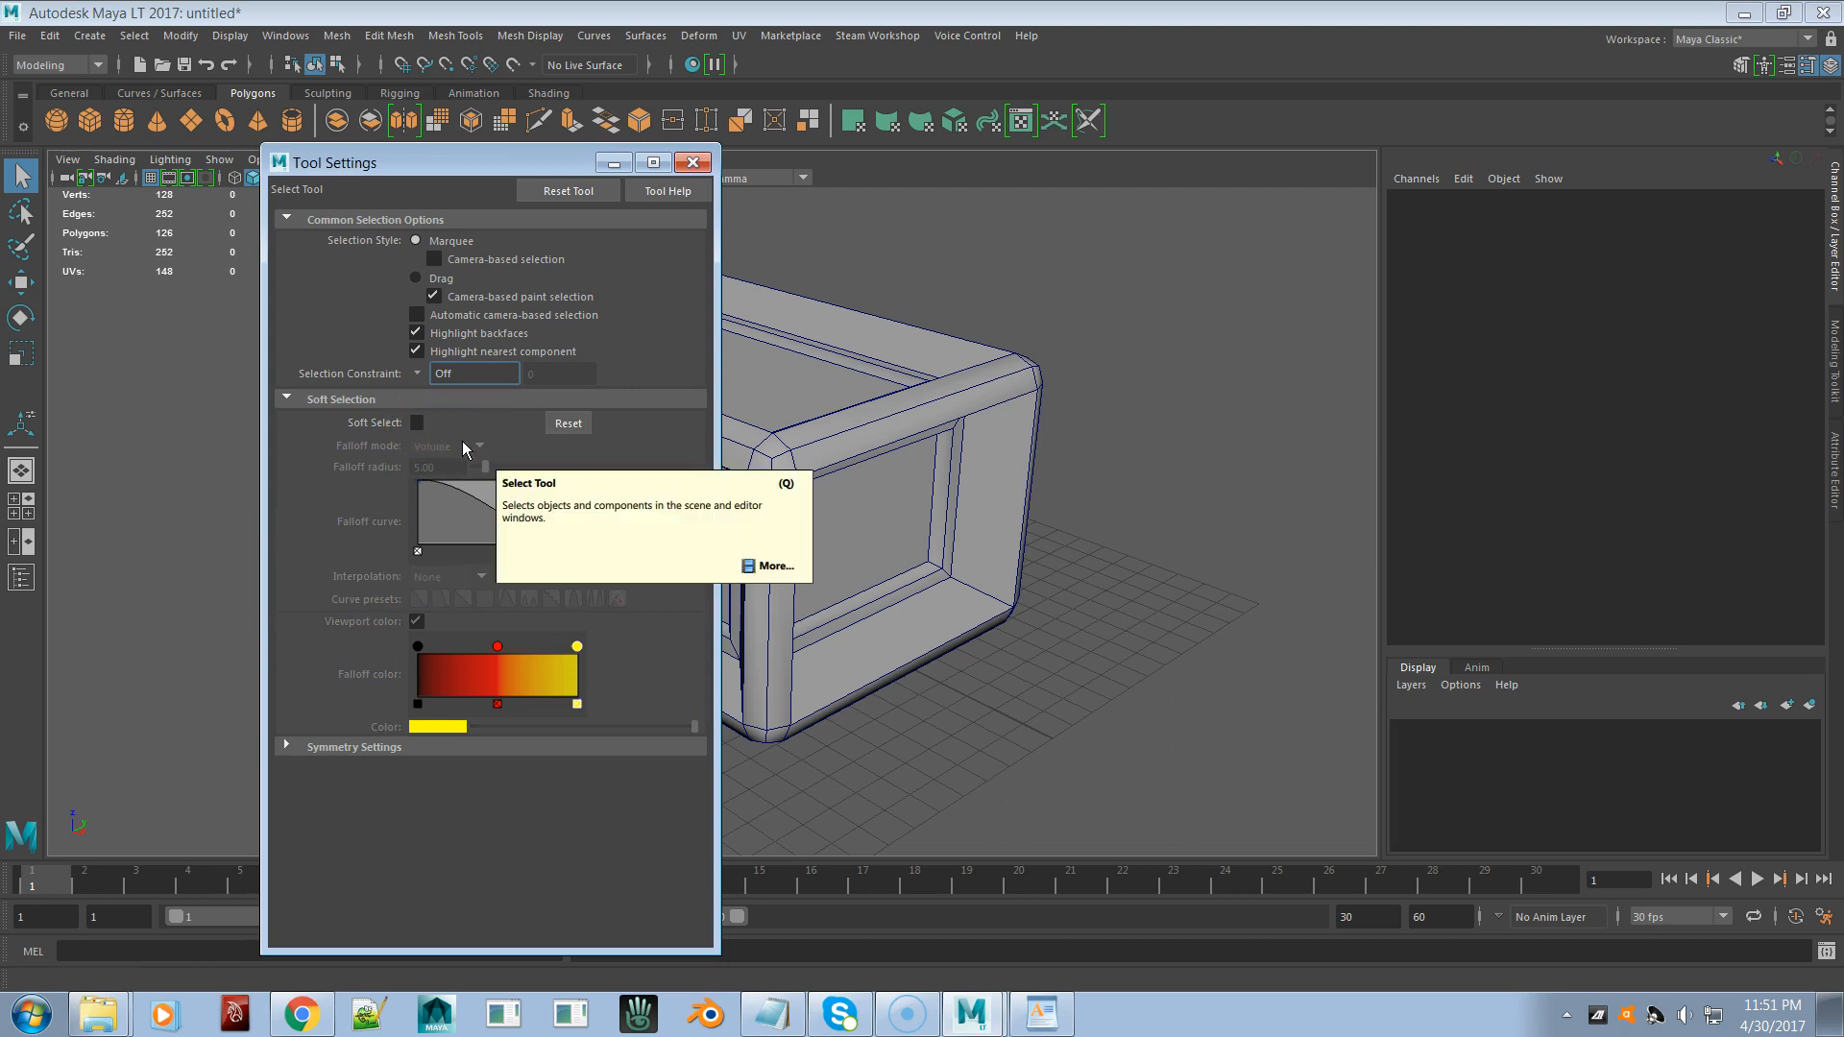
pyautogui.click(417, 449)
pyautogui.click(418, 426)
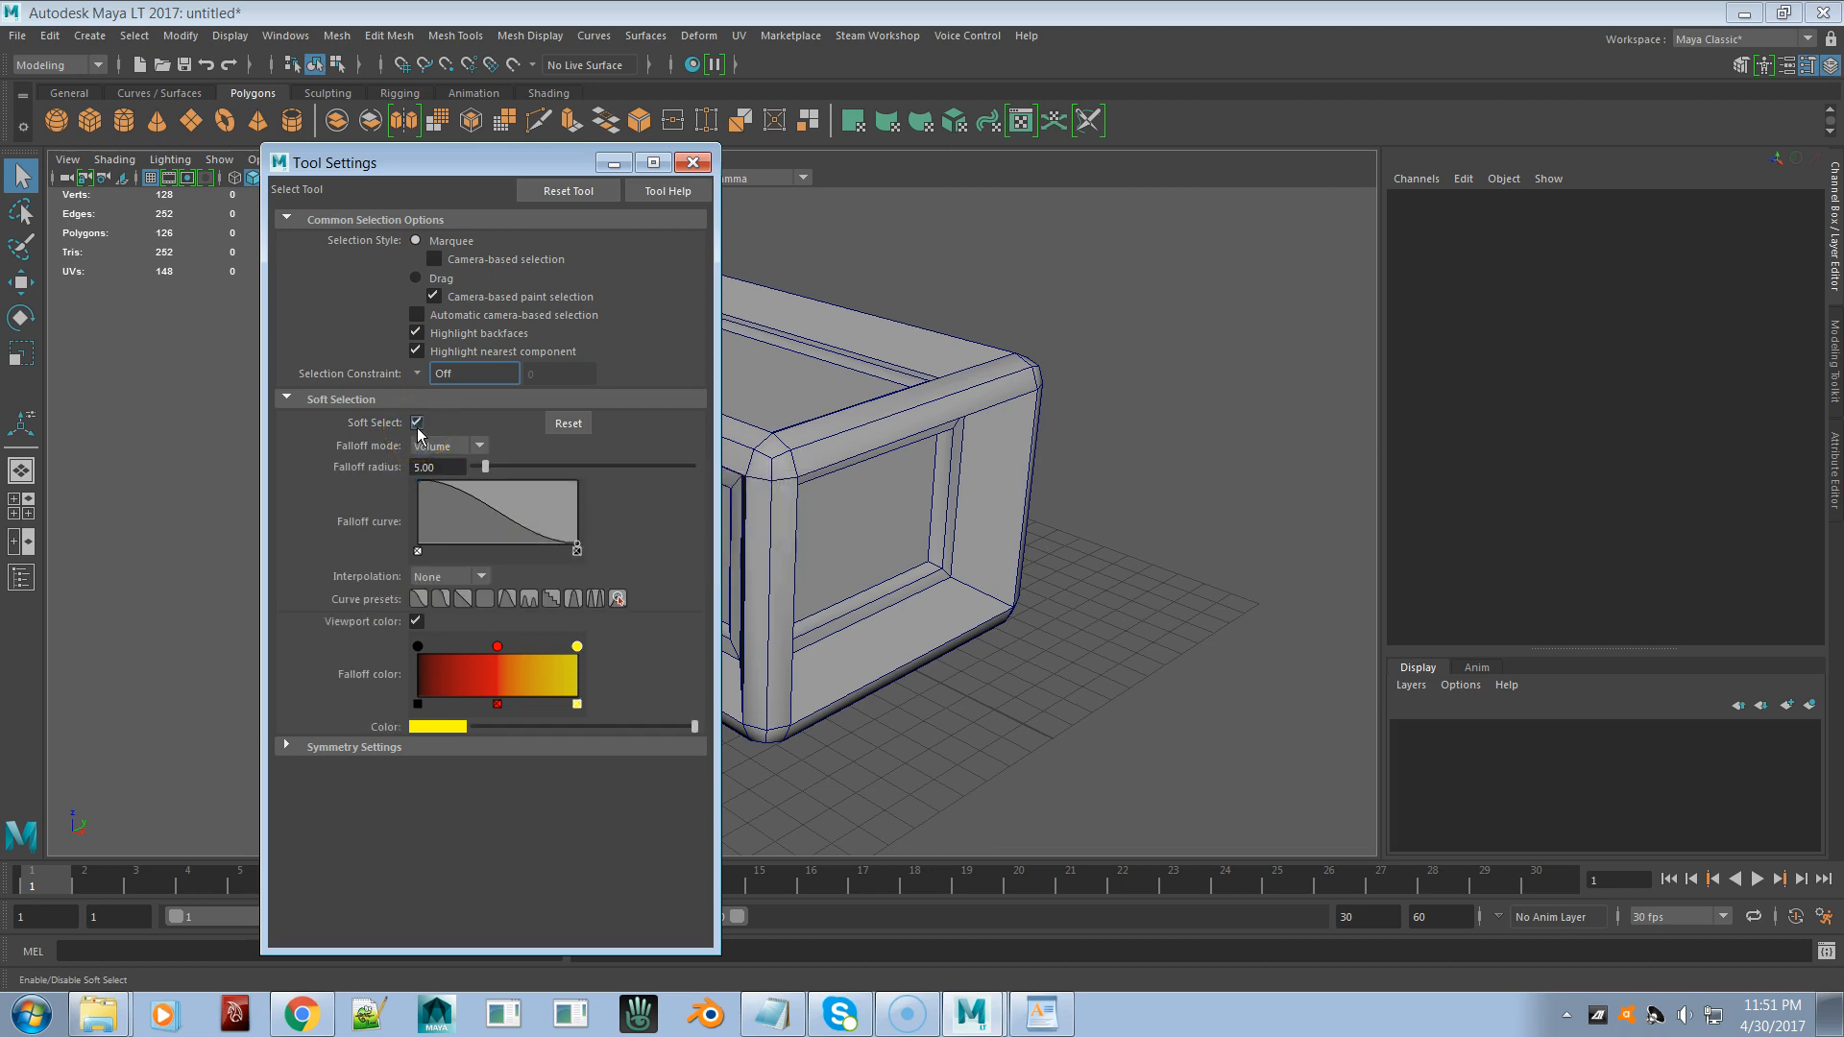
pyautogui.click(419, 432)
pyautogui.click(418, 432)
pyautogui.click(419, 432)
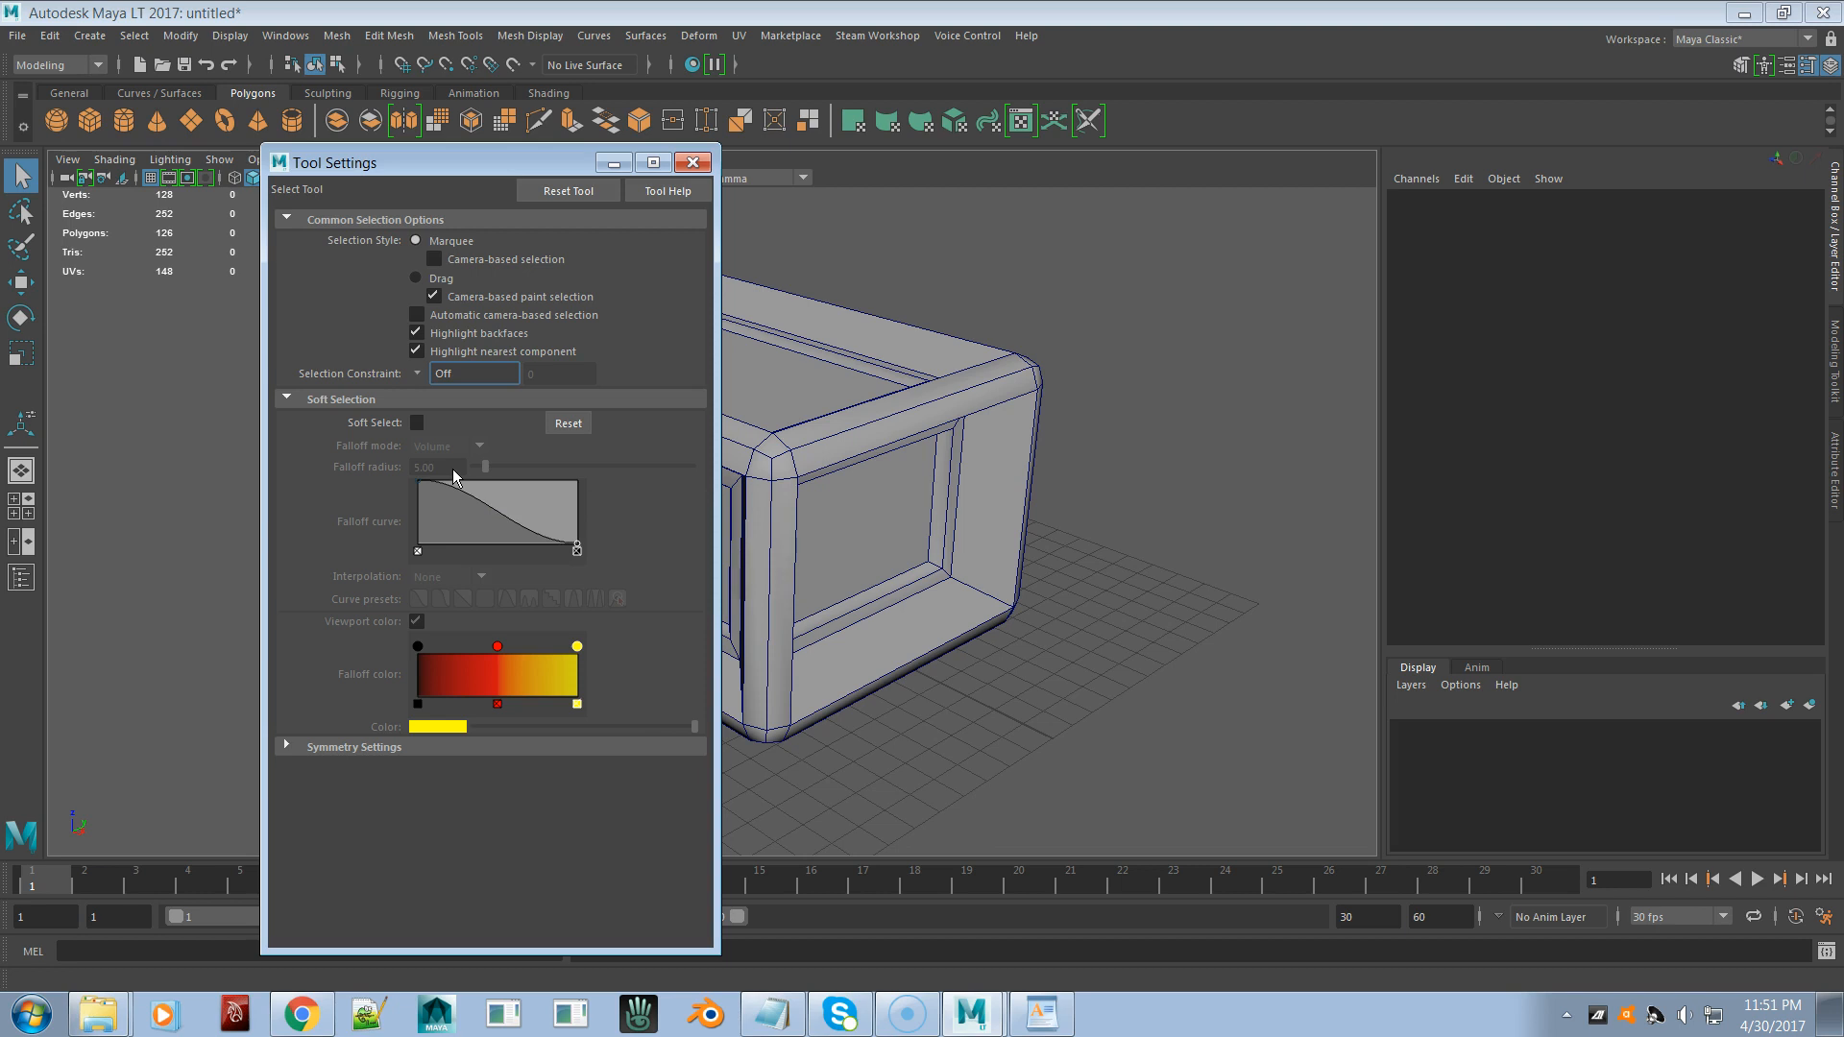
pyautogui.click(417, 428)
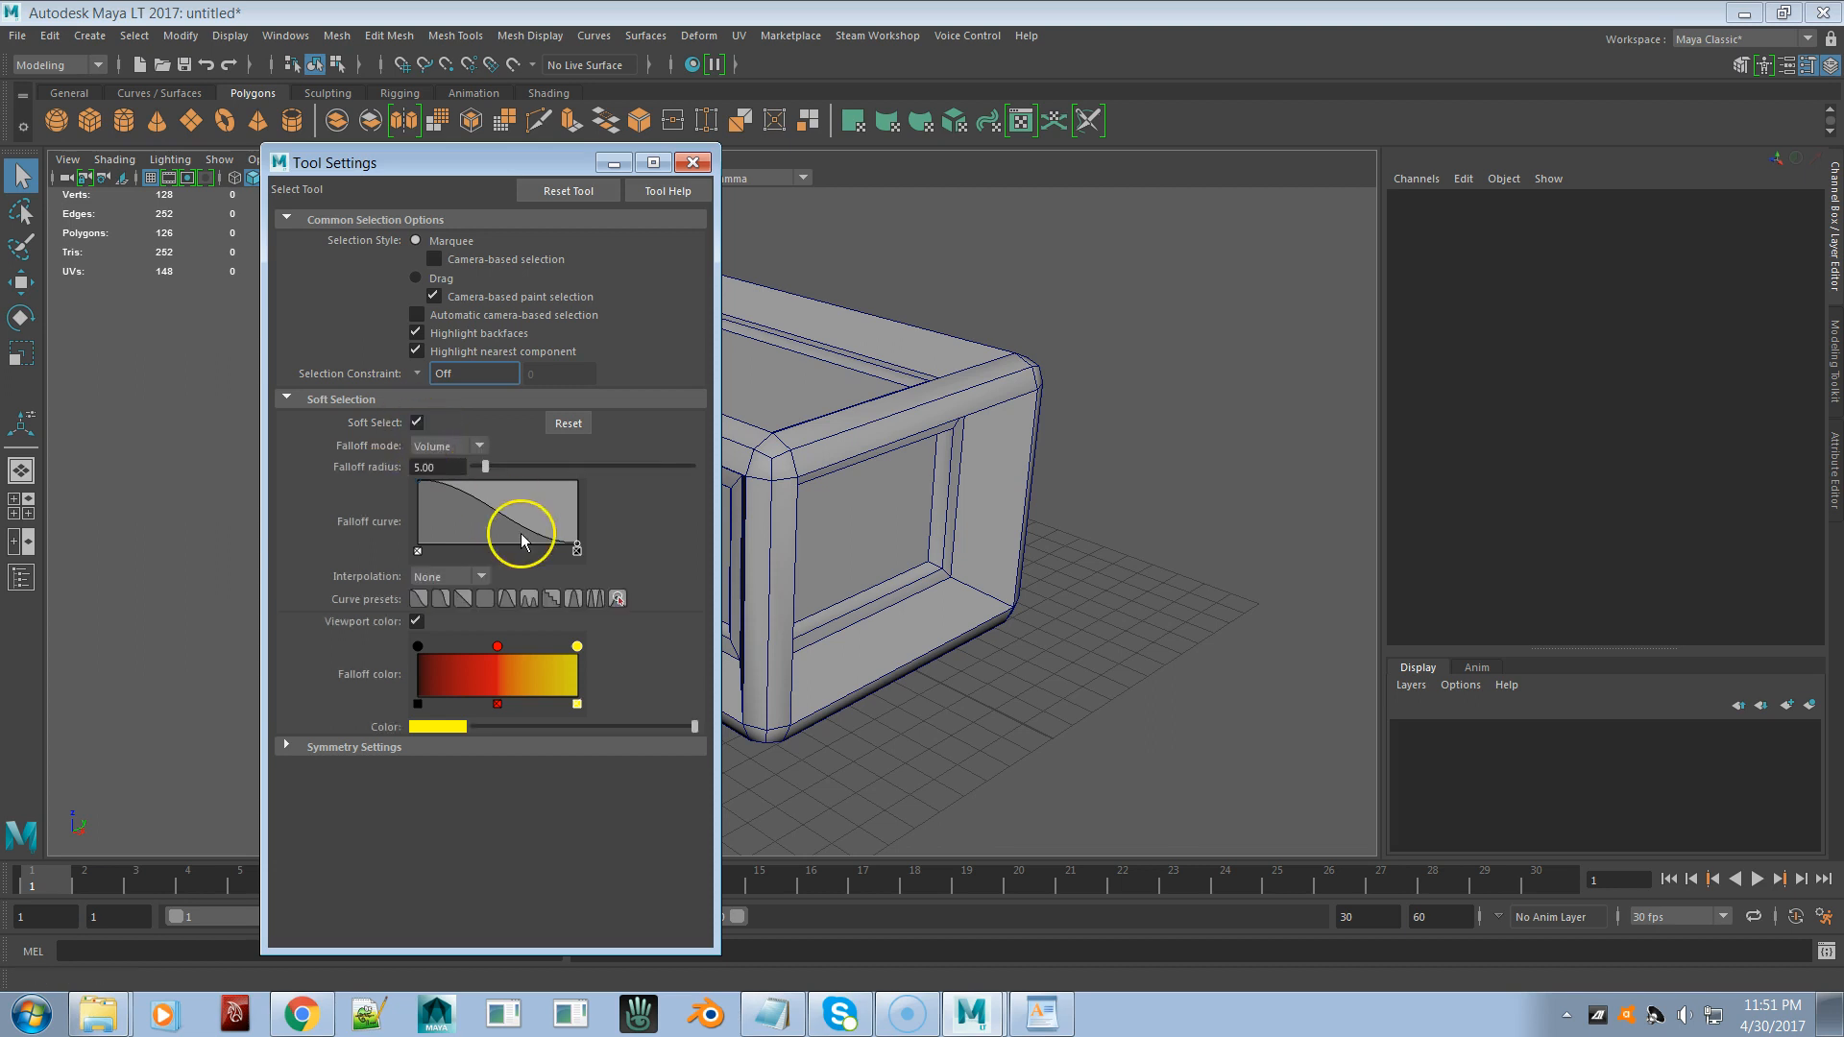
pyautogui.click(419, 426)
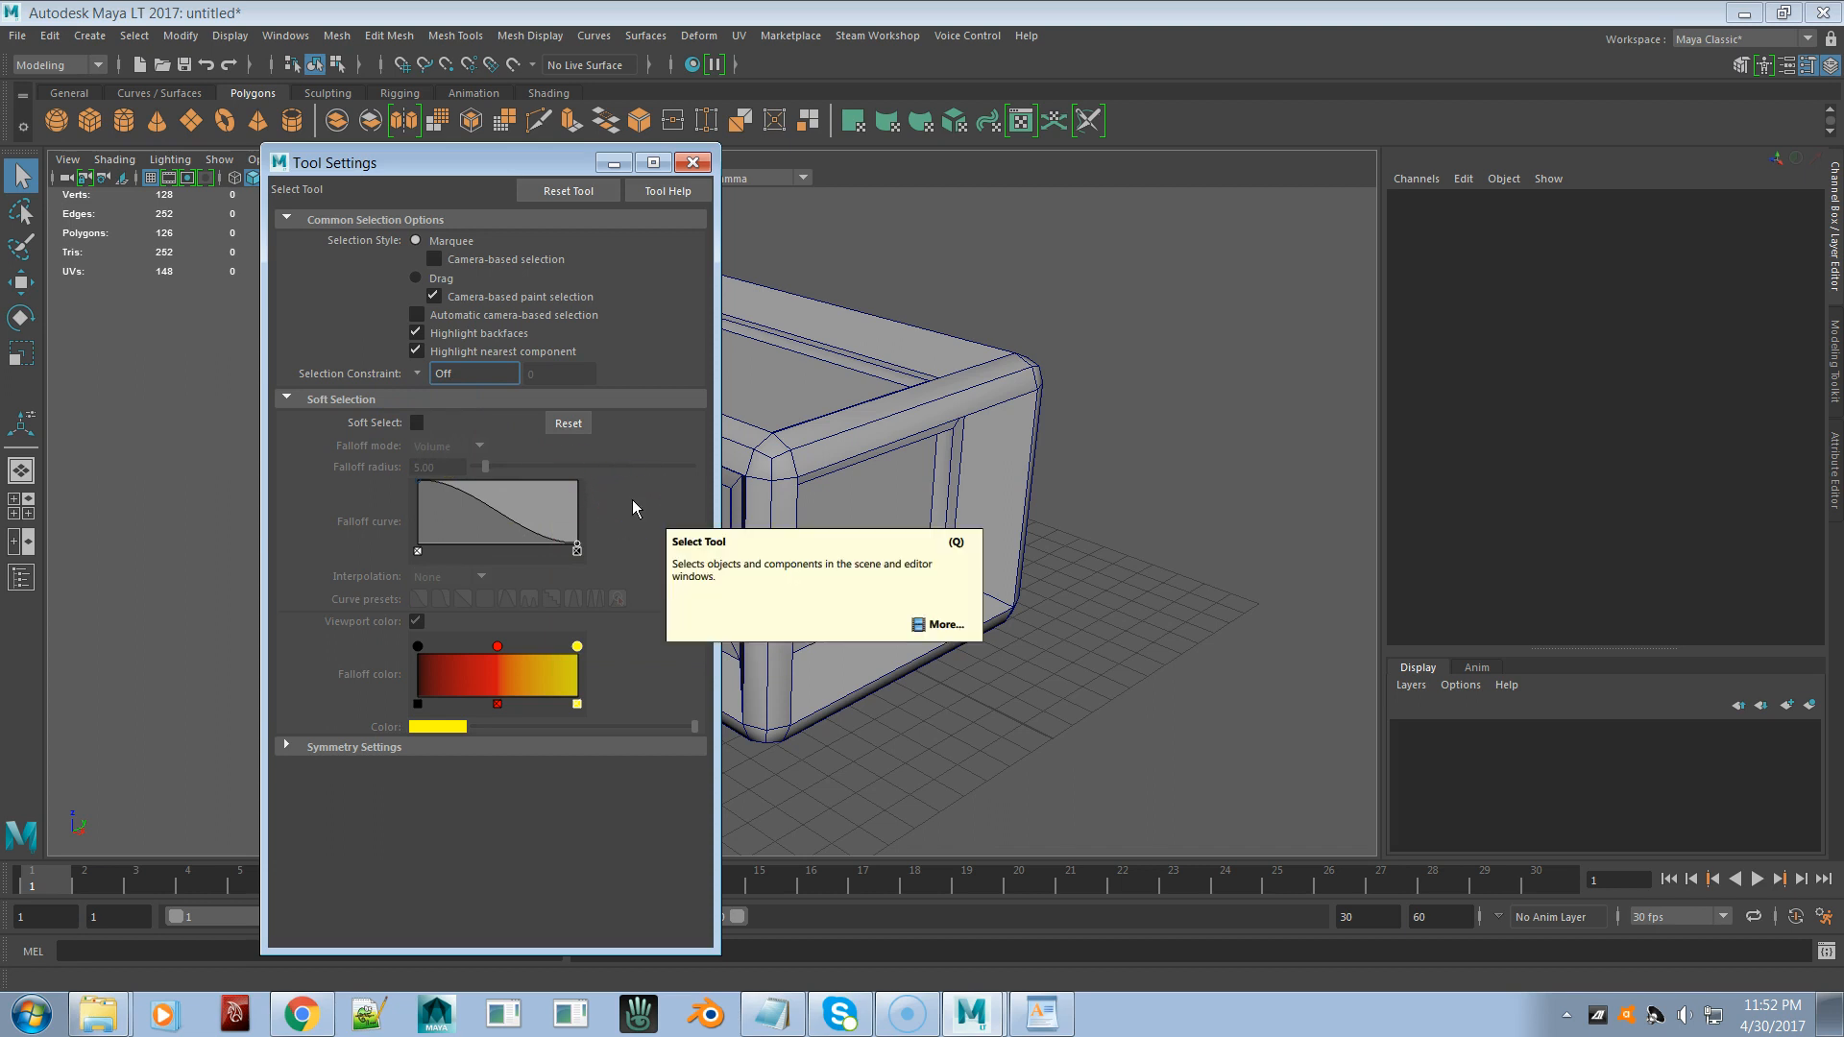
pyautogui.click(417, 424)
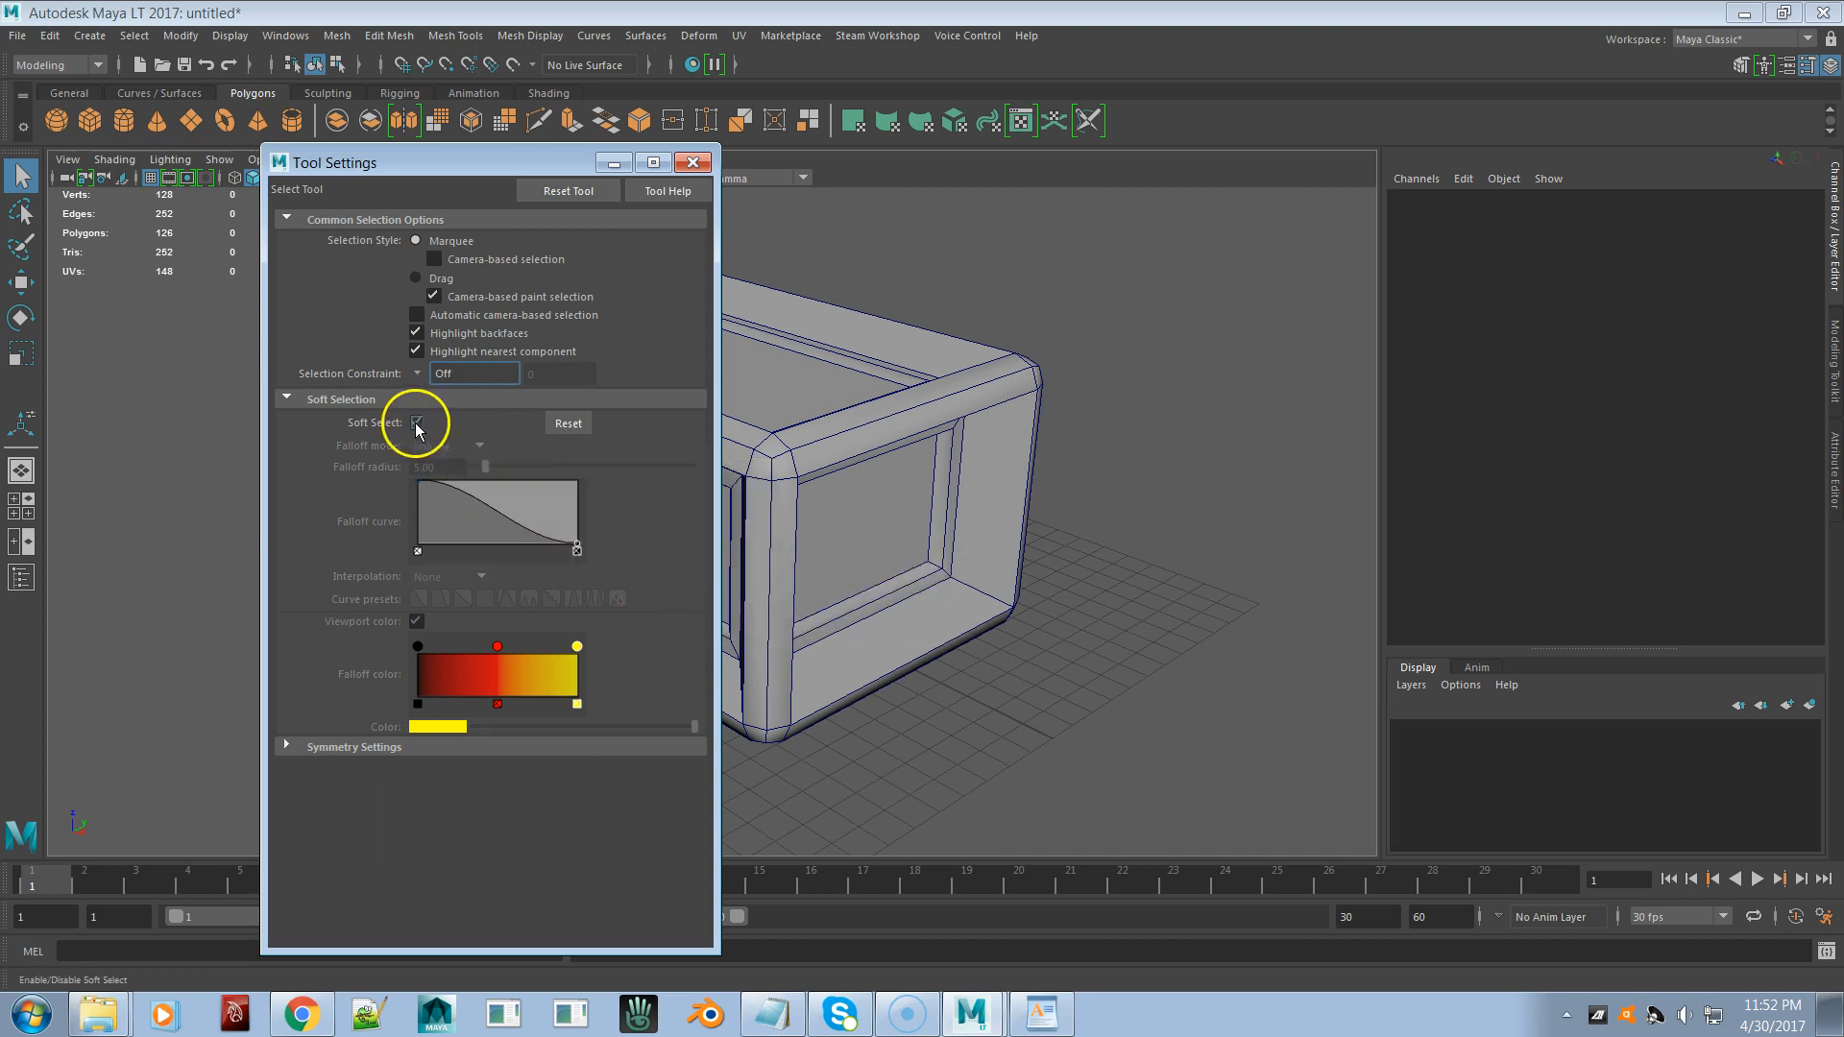
pyautogui.click(416, 424)
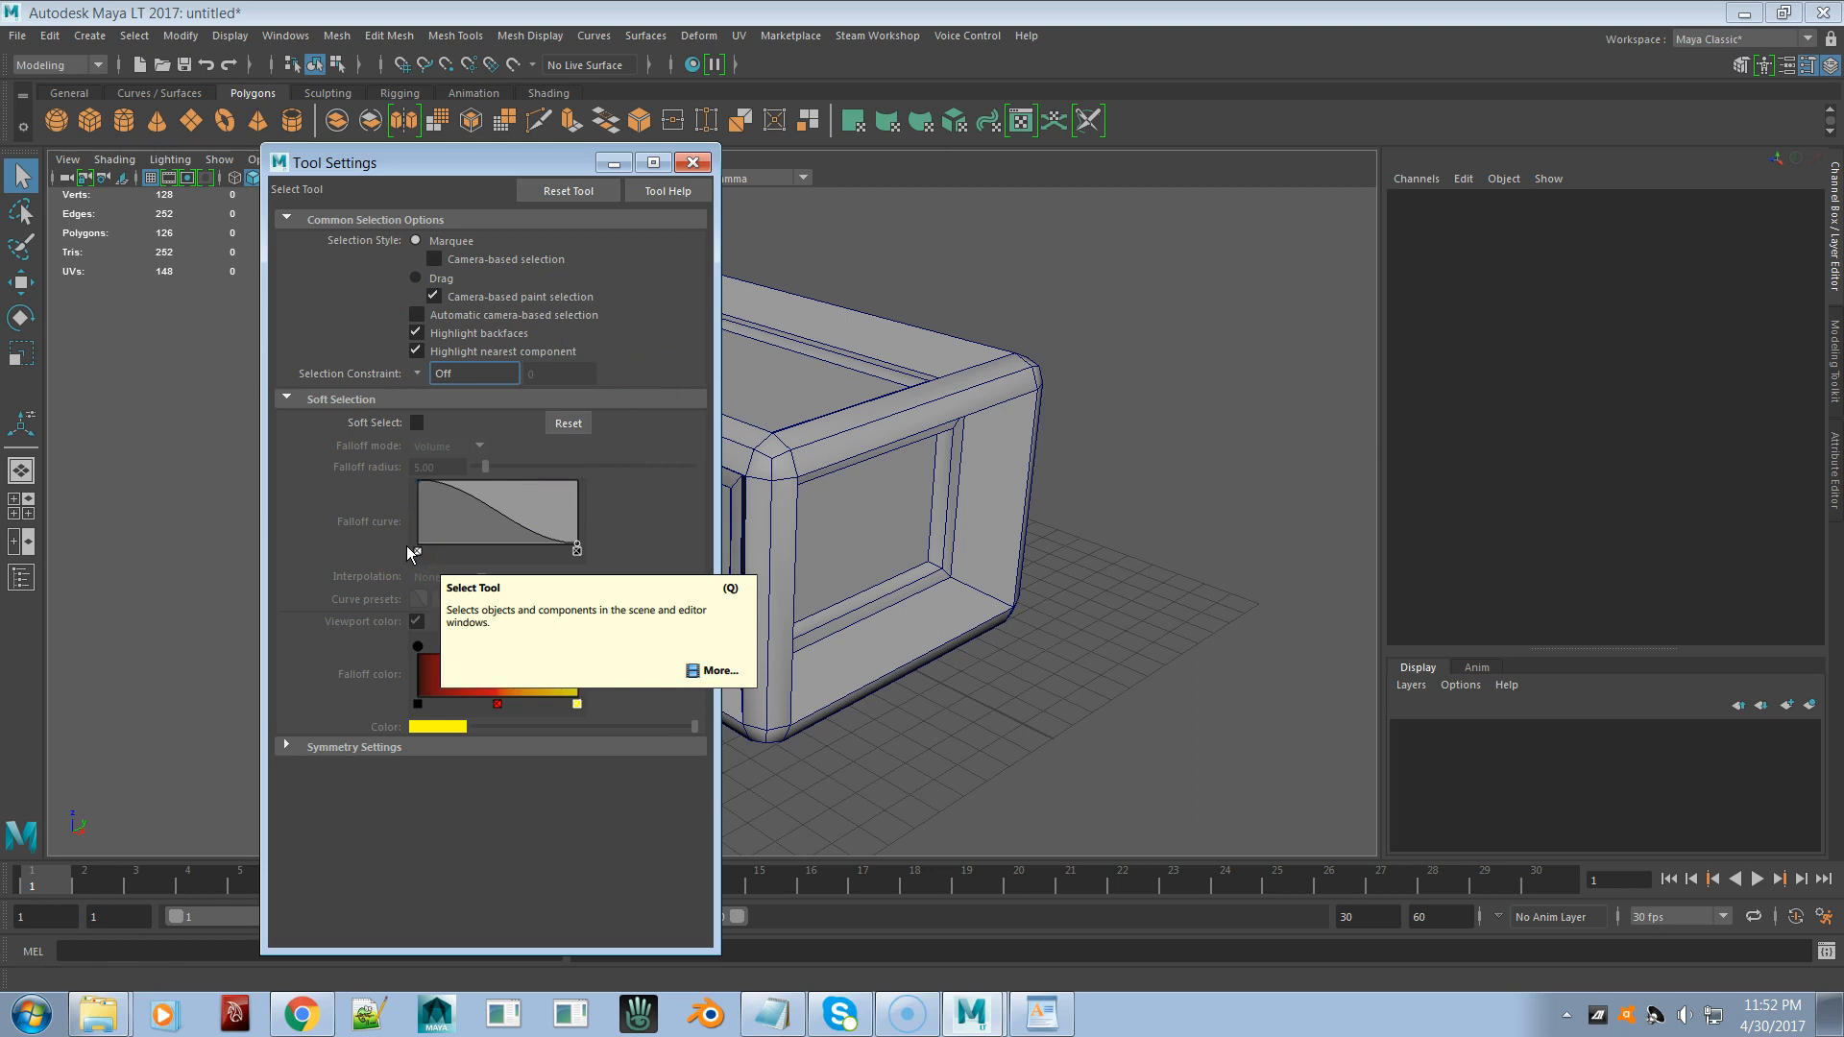
pyautogui.click(692, 162)
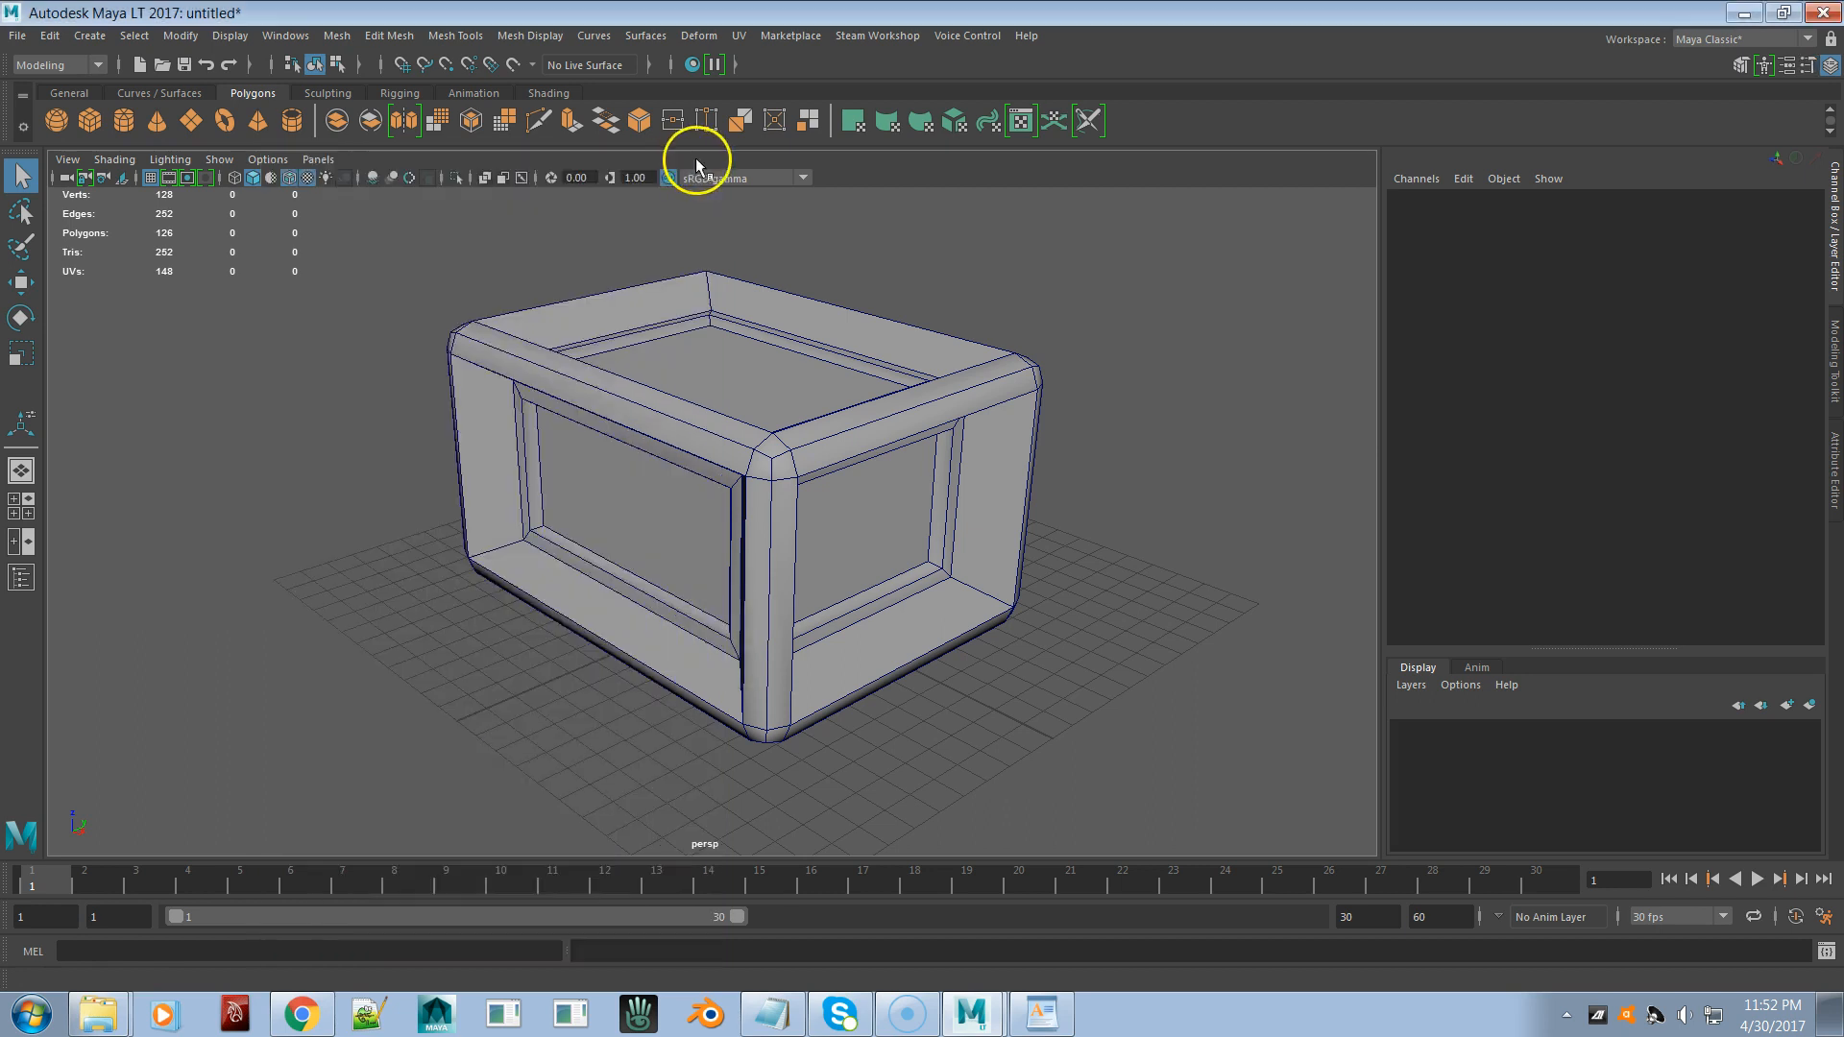
# - Hide and reshow the Channel Box / Layer Editor and look through its Channels, Edit and Show commands
pyautogui.click(1832, 192)
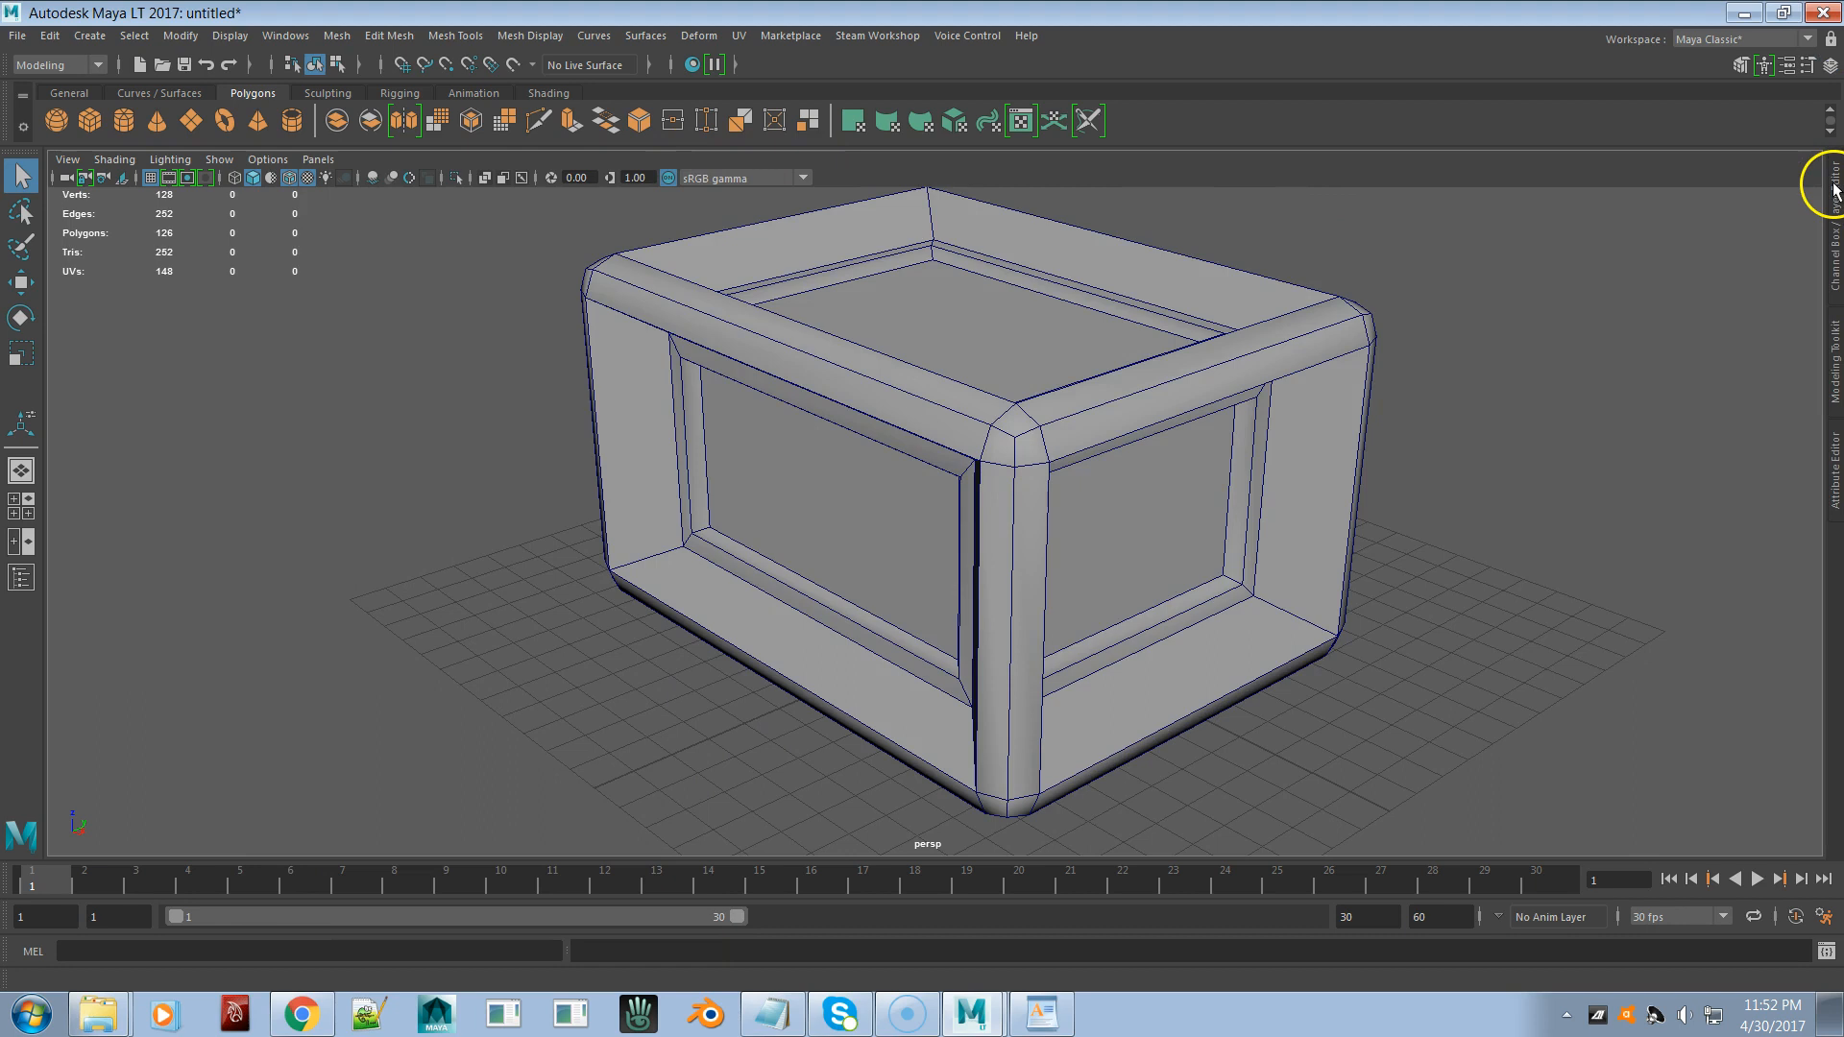
pyautogui.click(1832, 192)
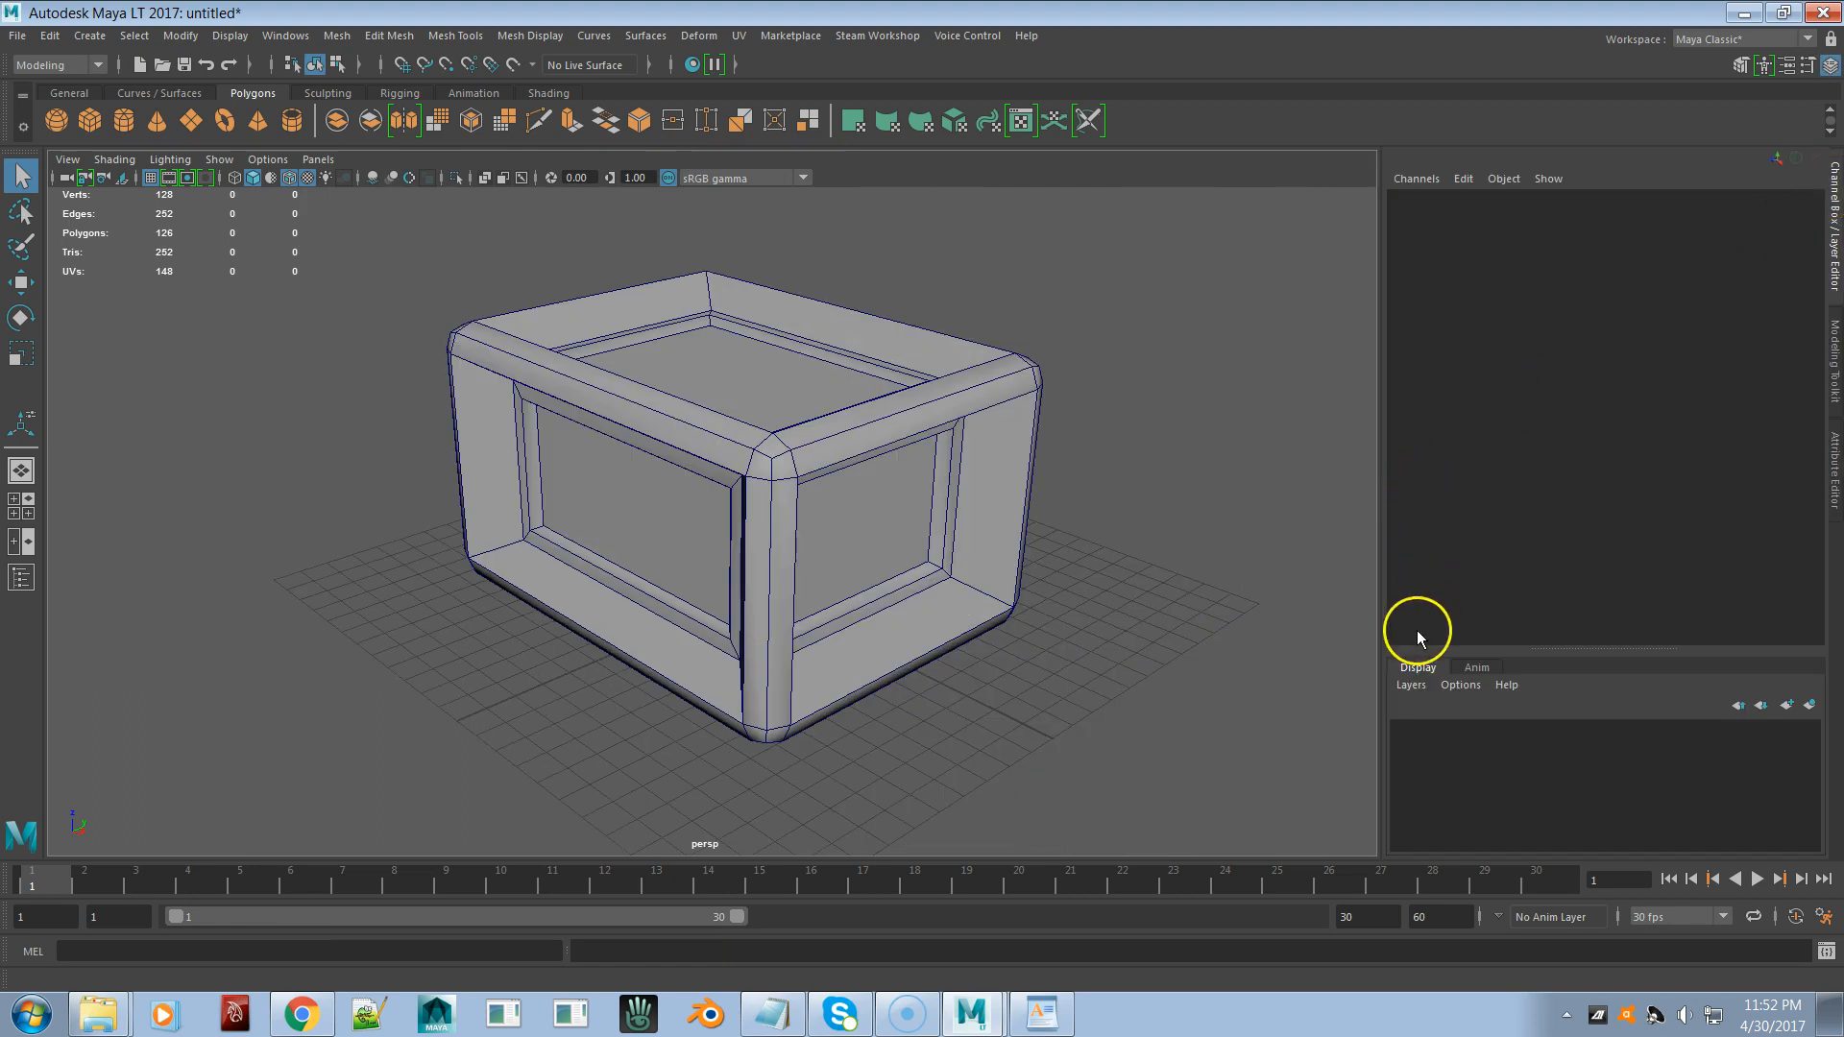
pyautogui.click(1413, 179)
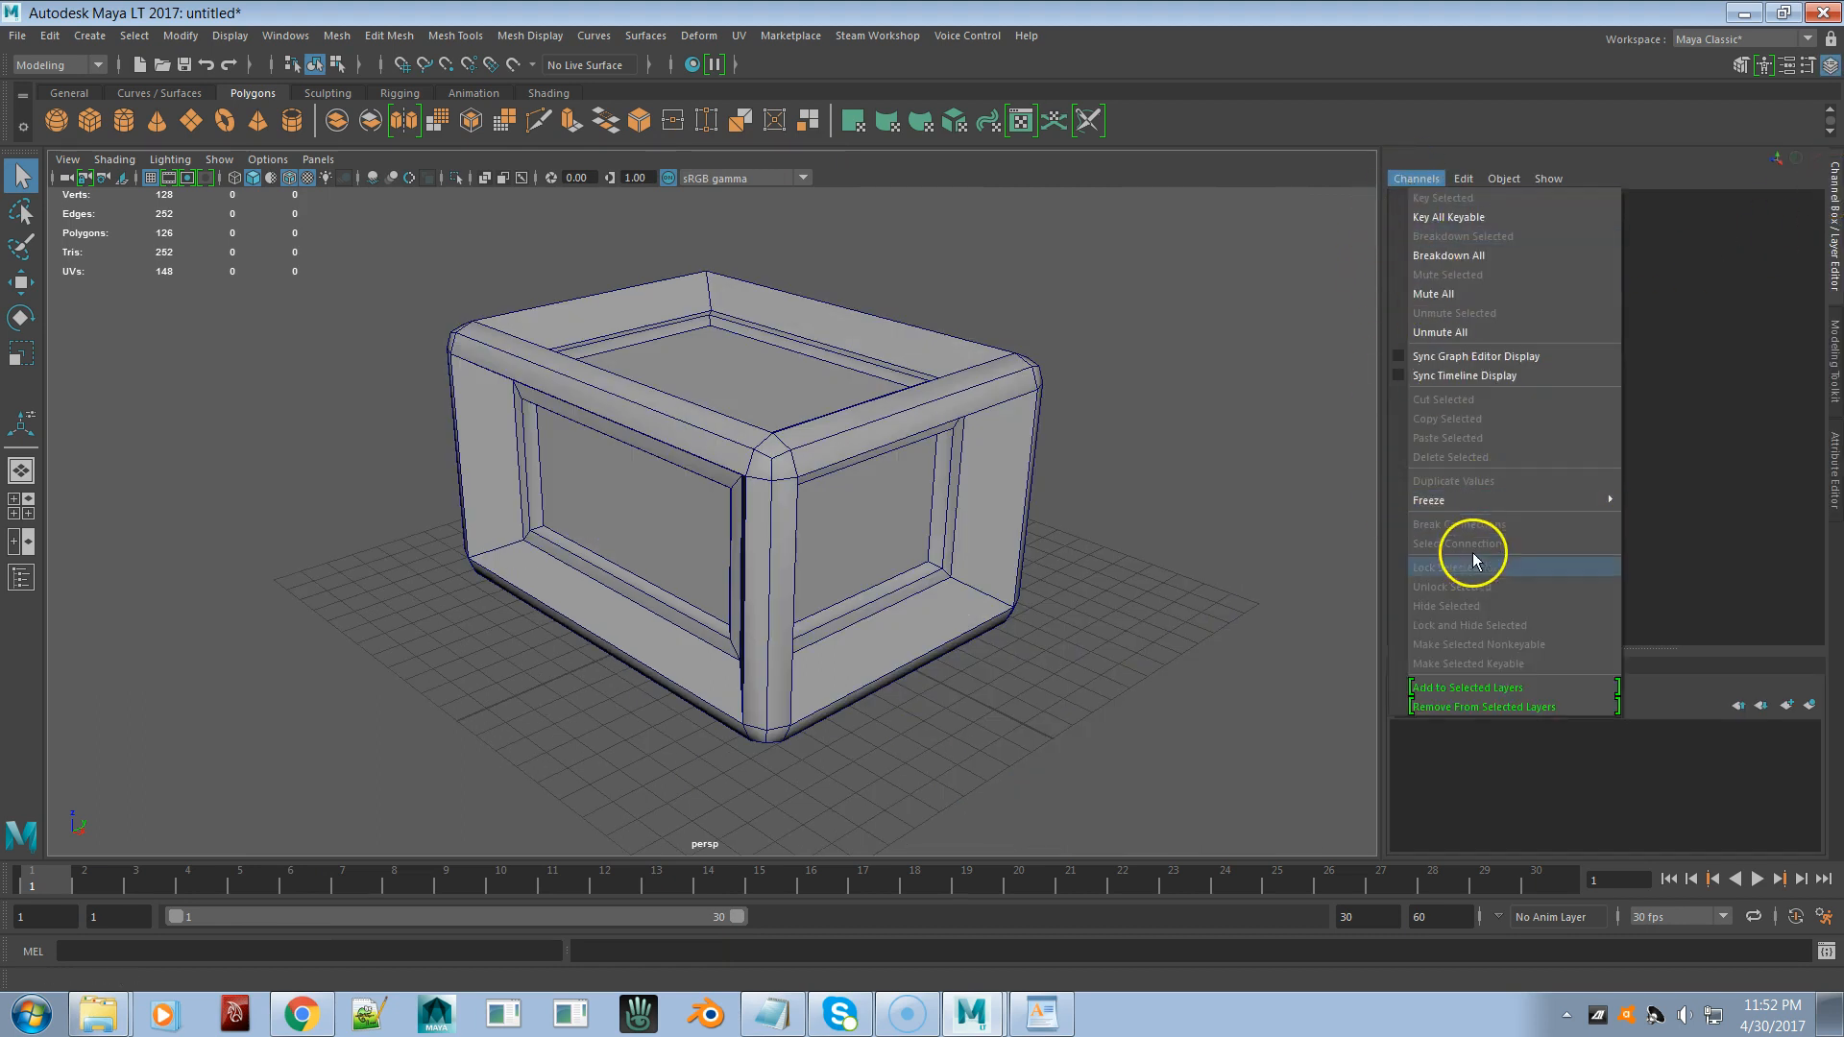
pyautogui.click(1461, 181)
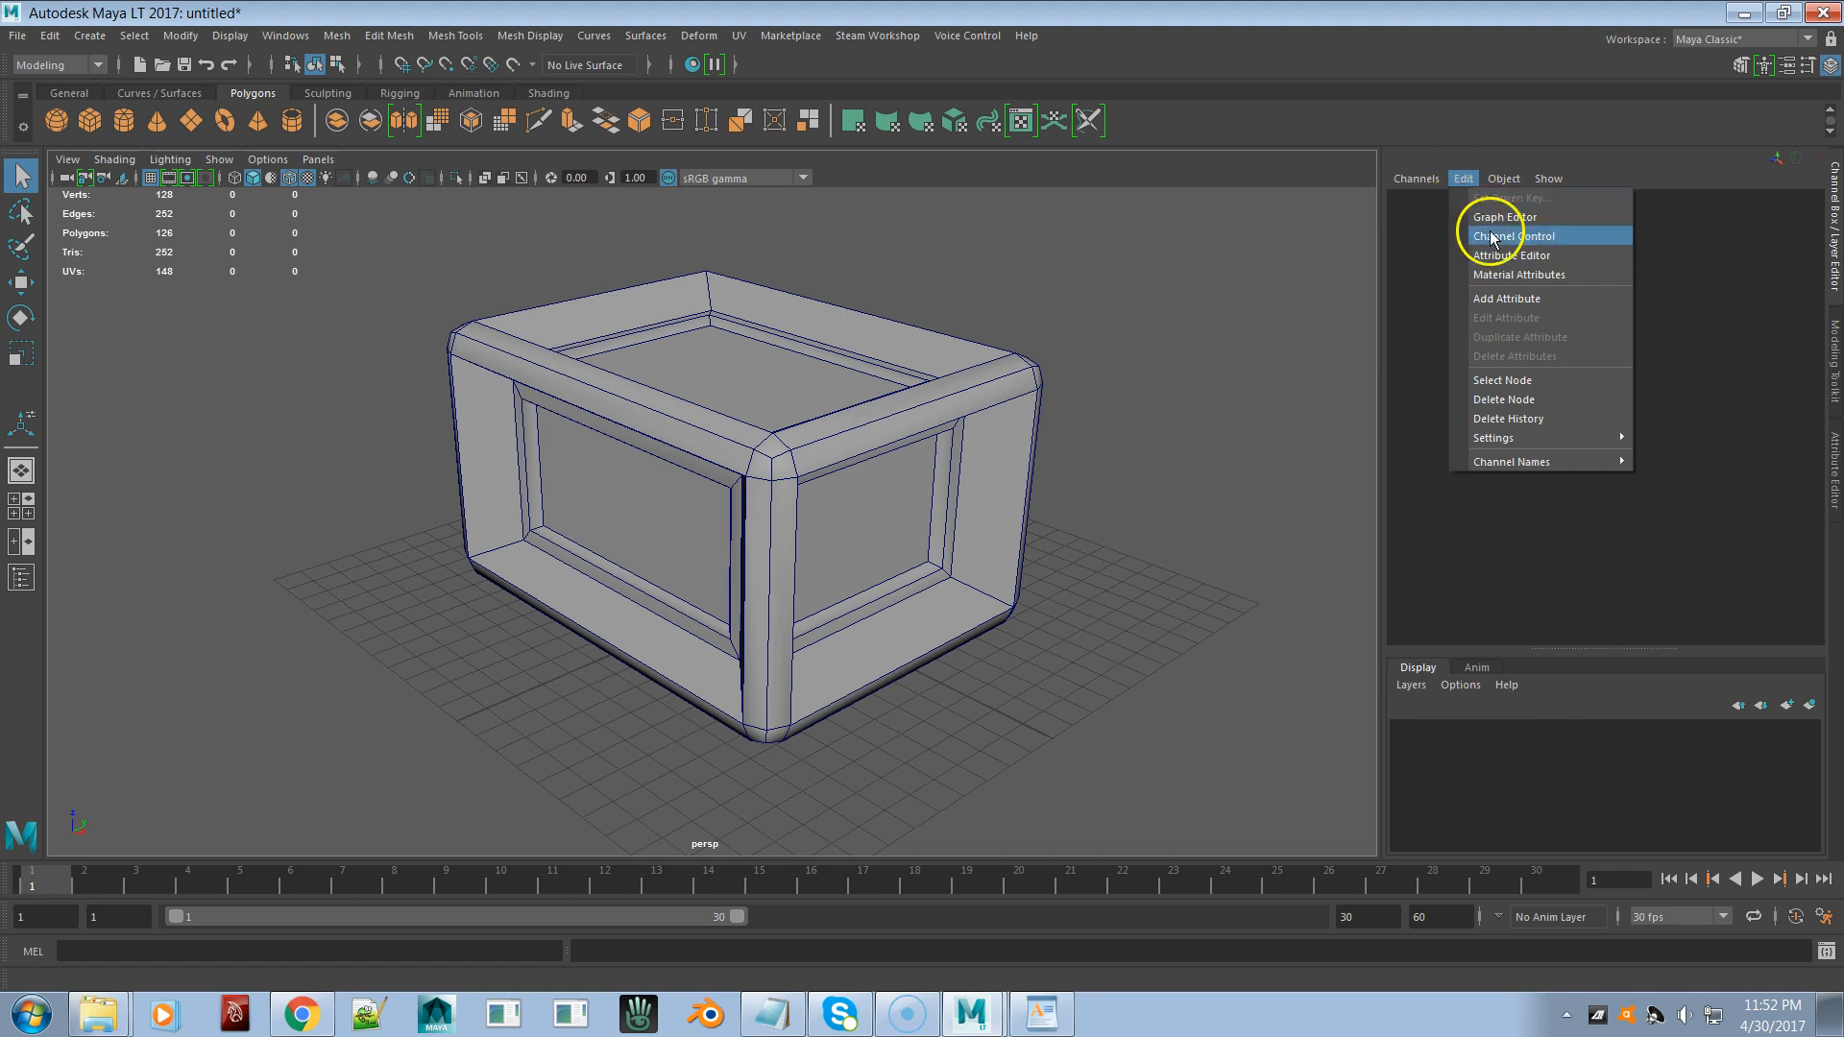
pyautogui.moveTo(1517, 459)
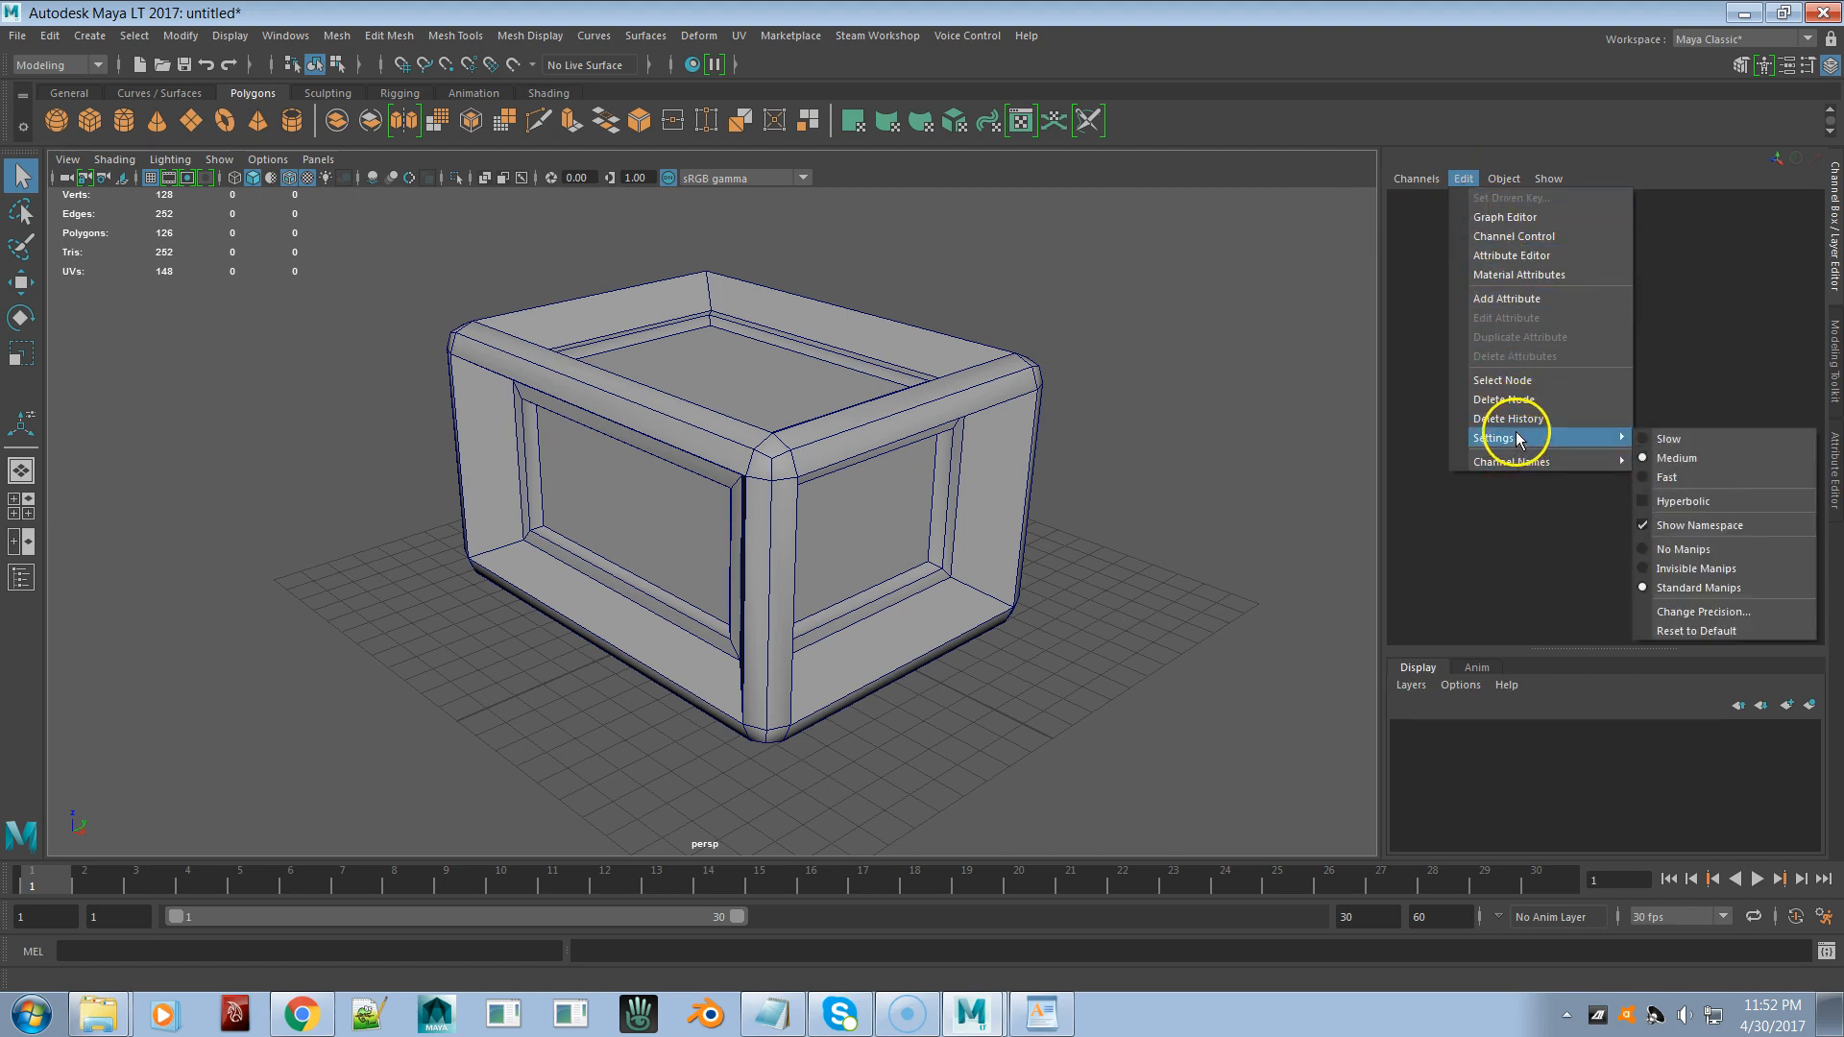
pyautogui.moveTo(1504, 180)
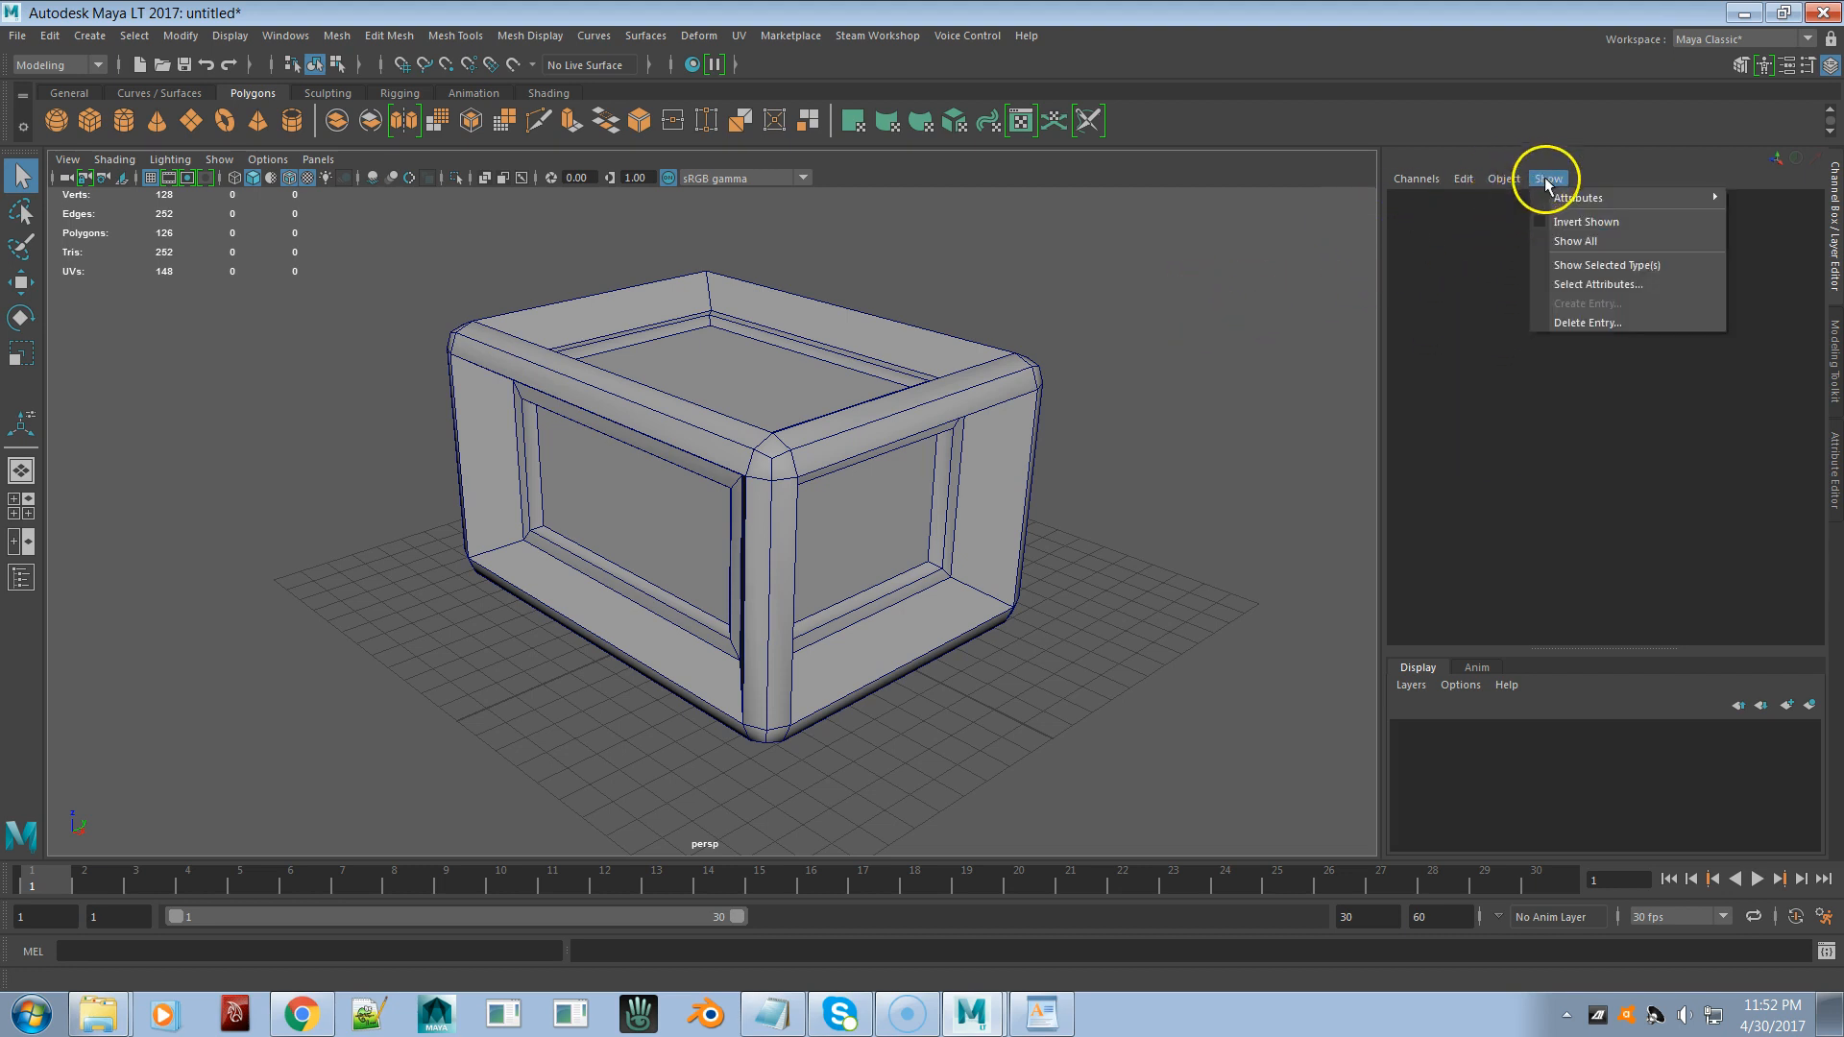
# - Look through the layer commands and help entry, and check the animation layers before returning to the display layers
pyautogui.click(1412, 681)
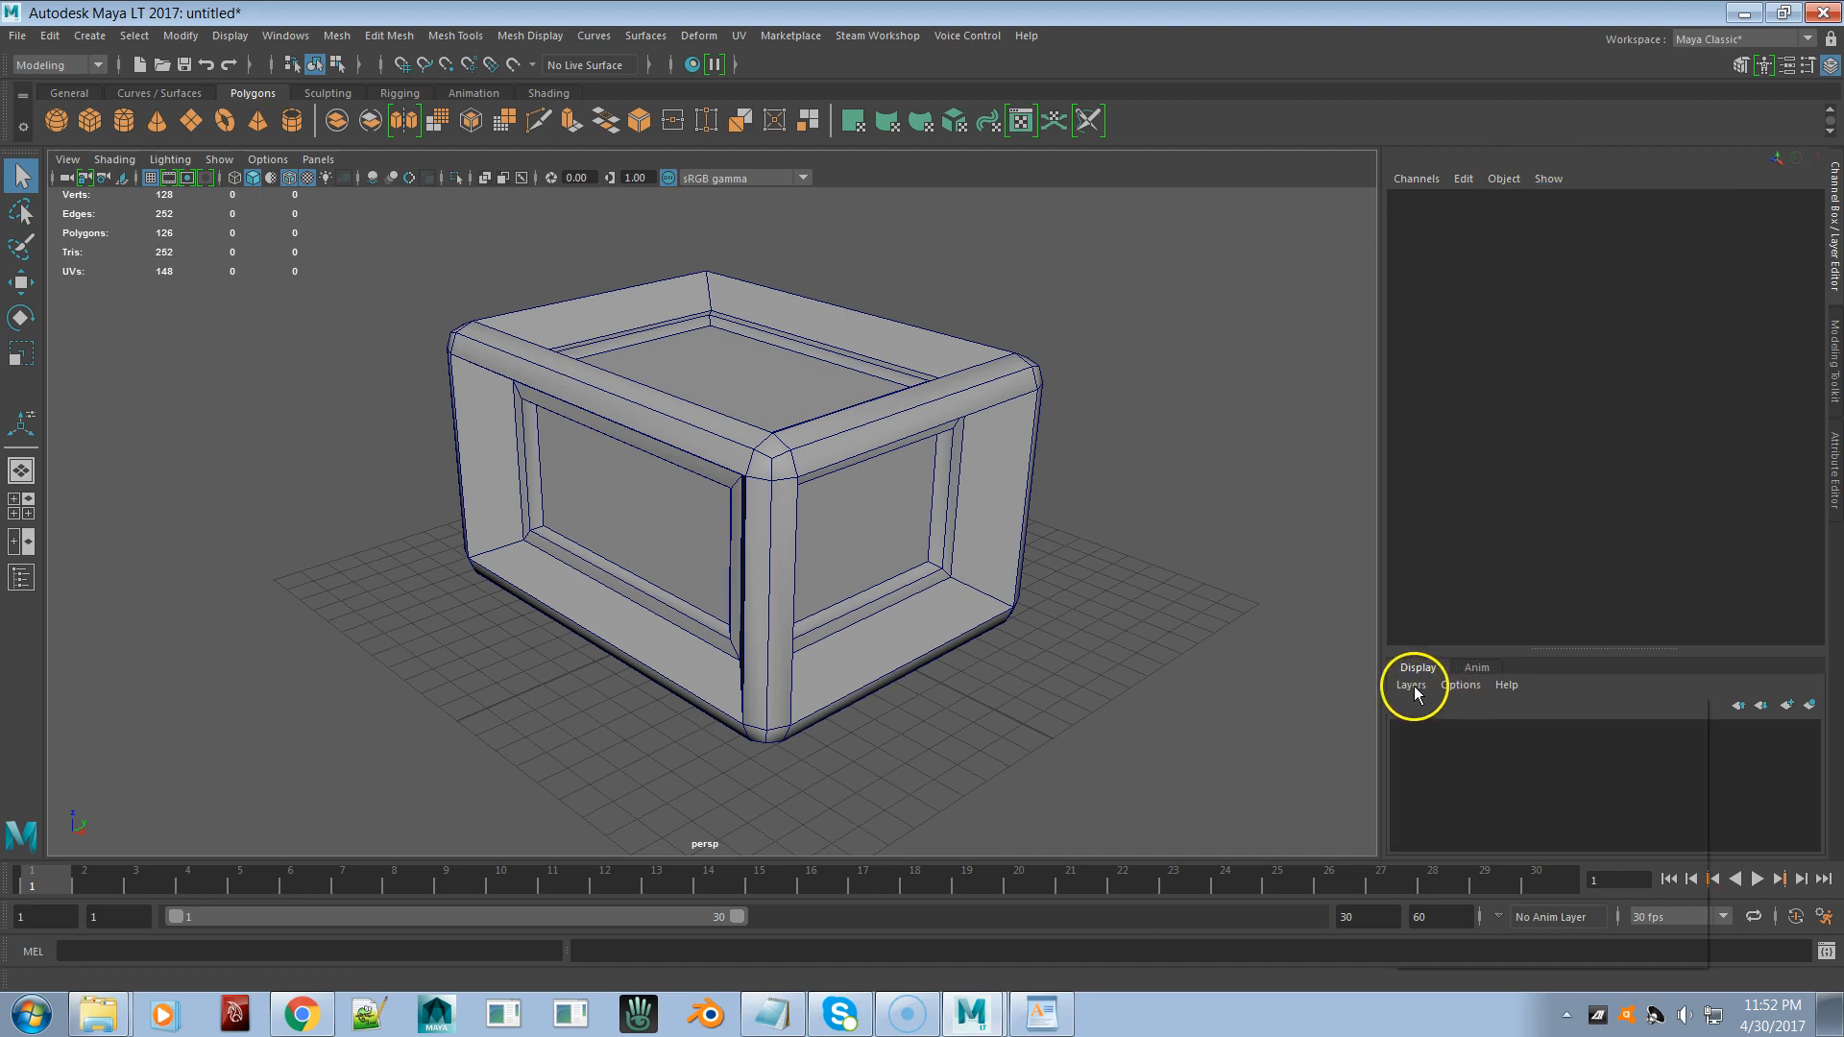
pyautogui.click(1411, 684)
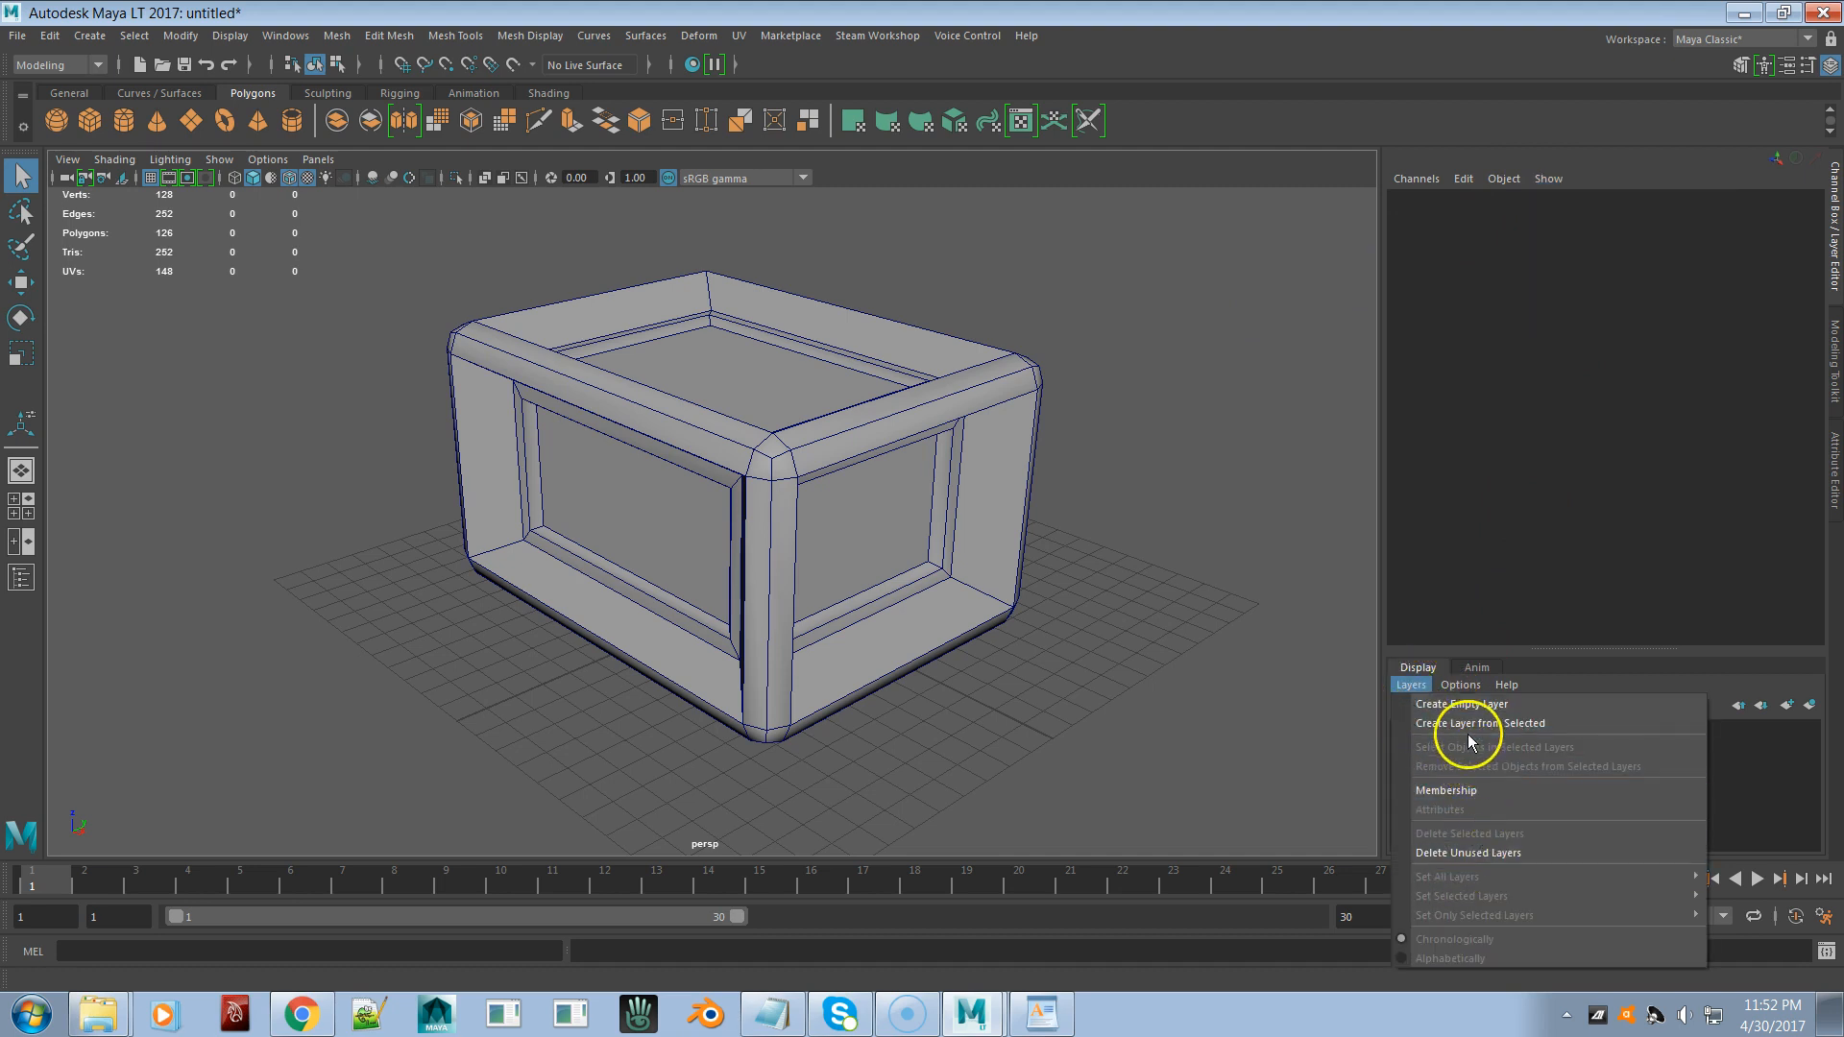
pyautogui.moveTo(1459, 685)
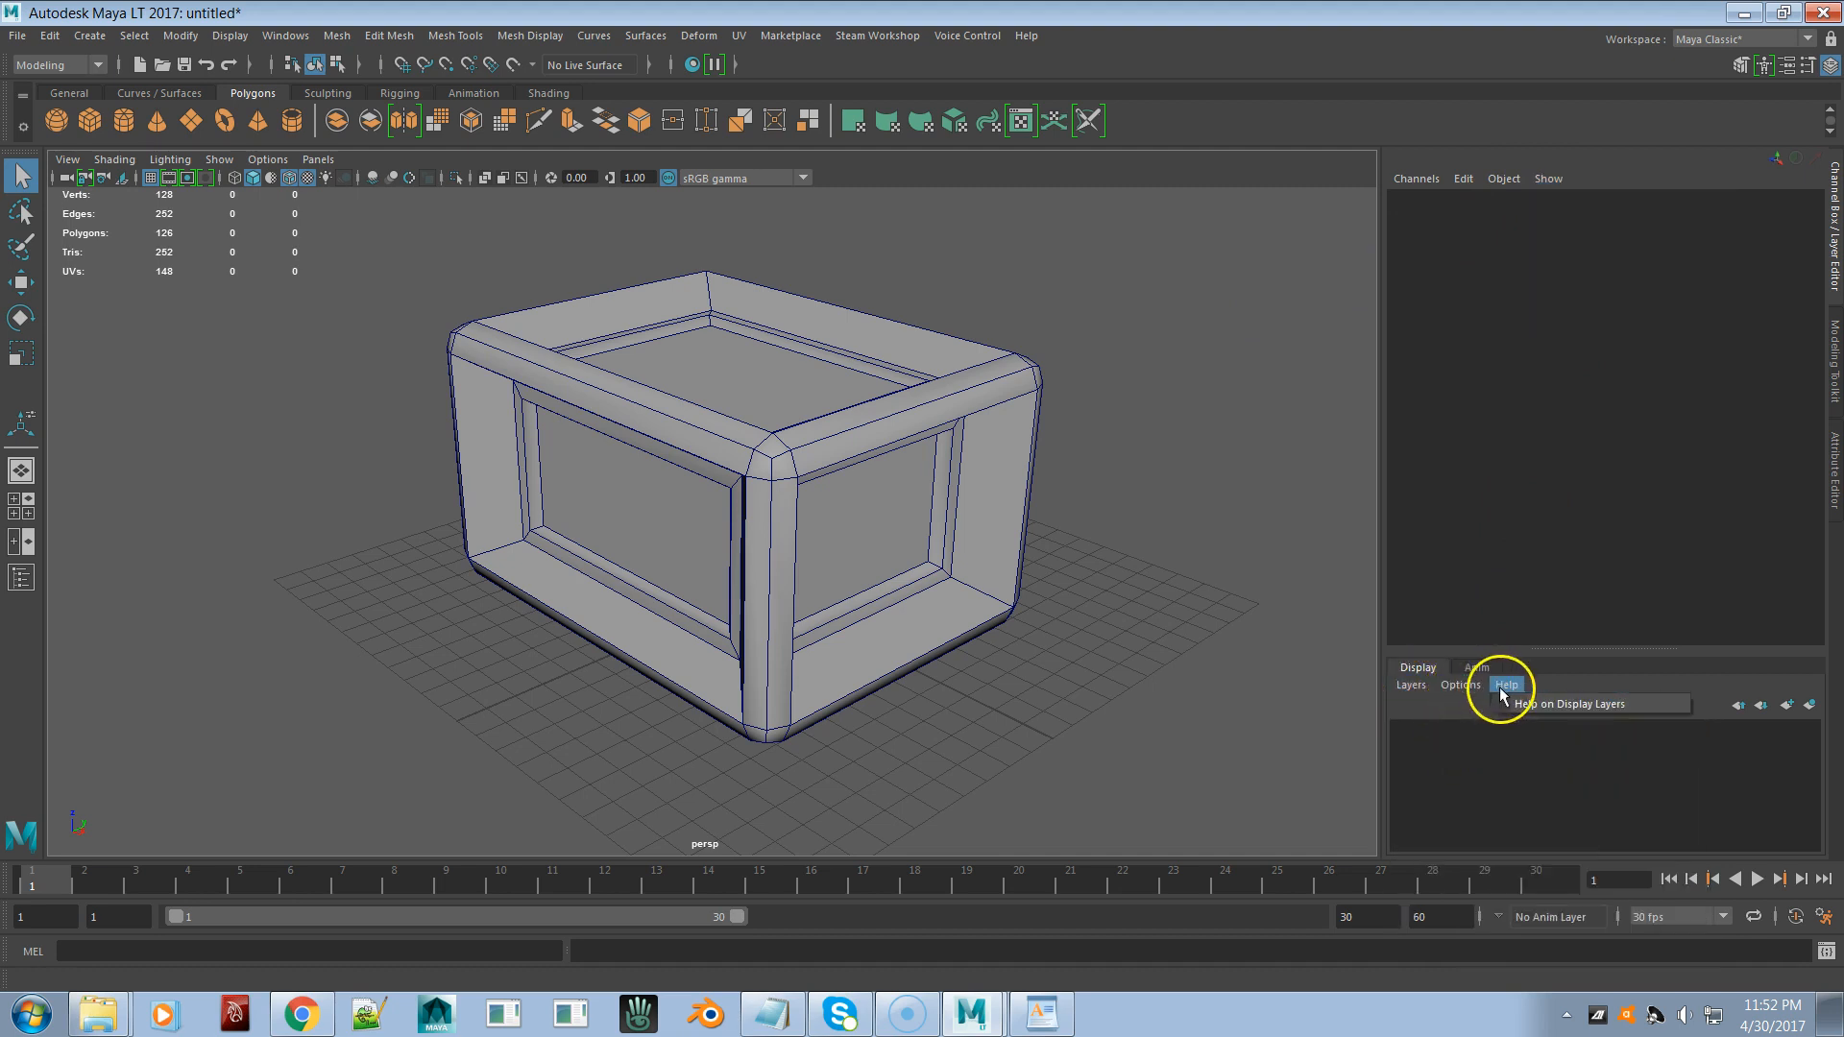
pyautogui.click(1472, 667)
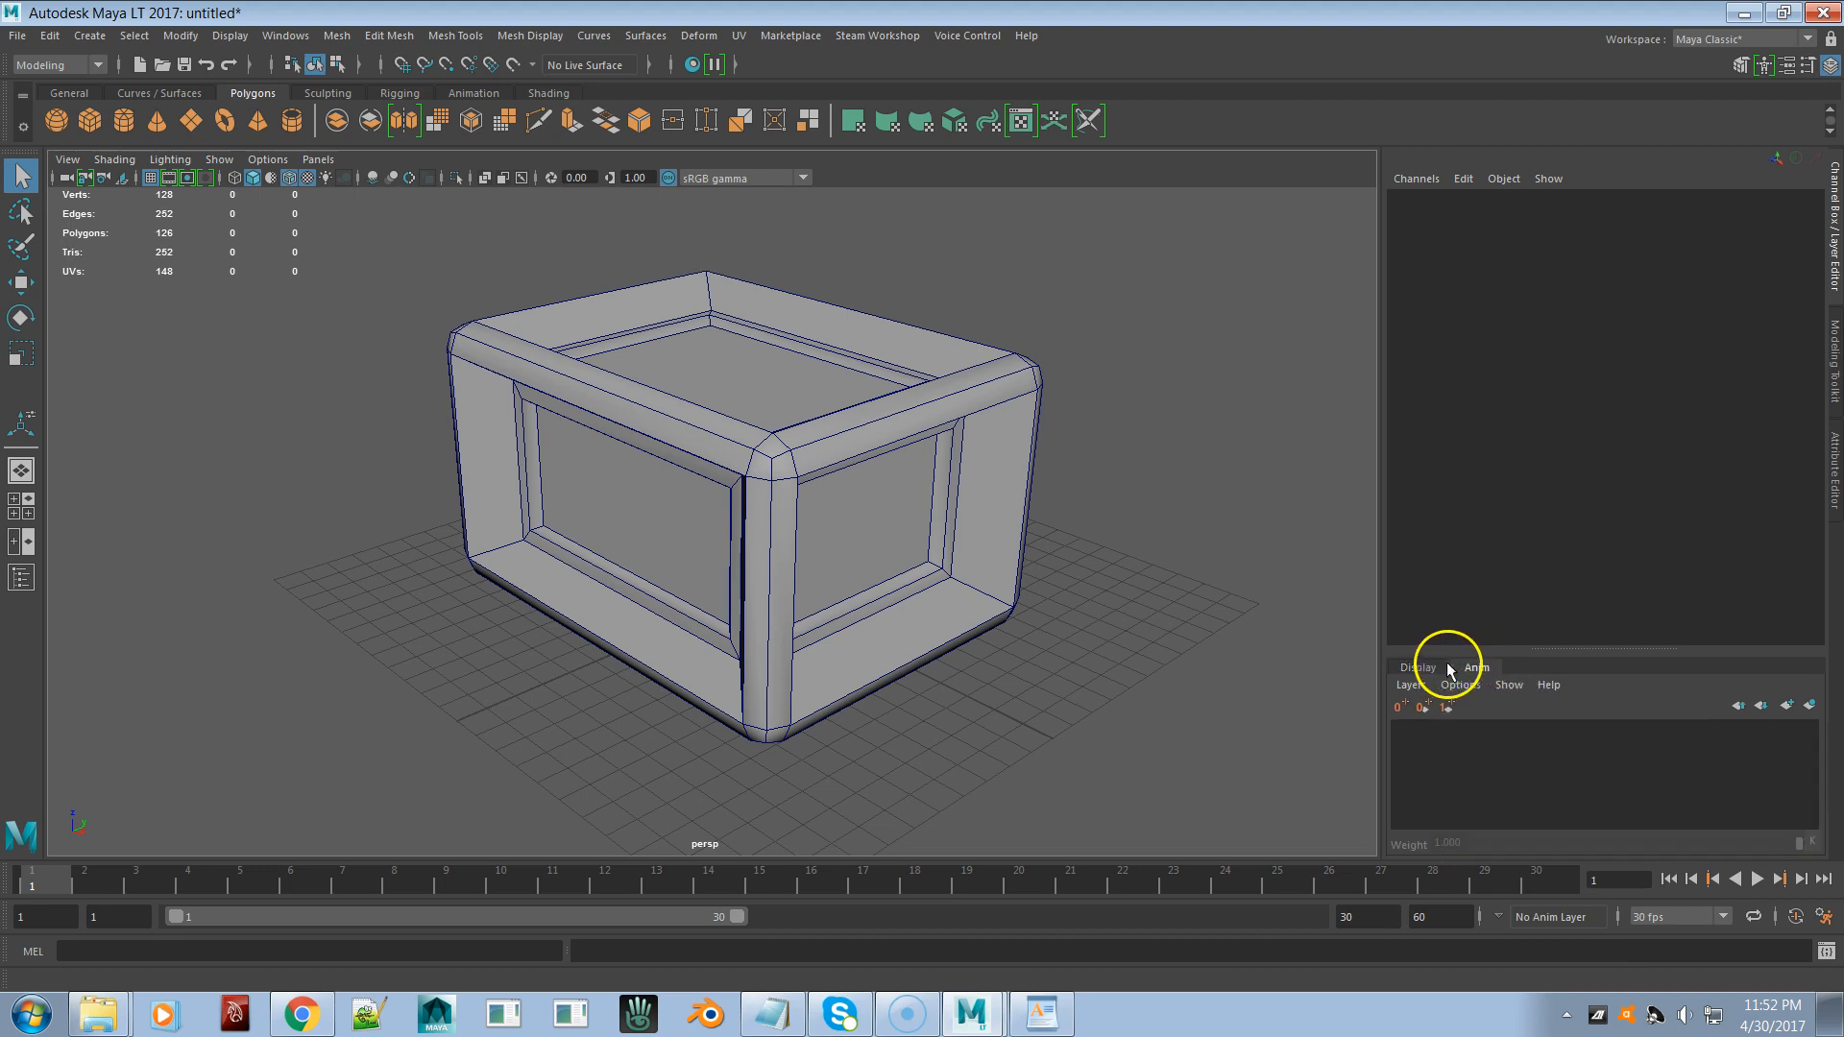
pyautogui.click(1421, 665)
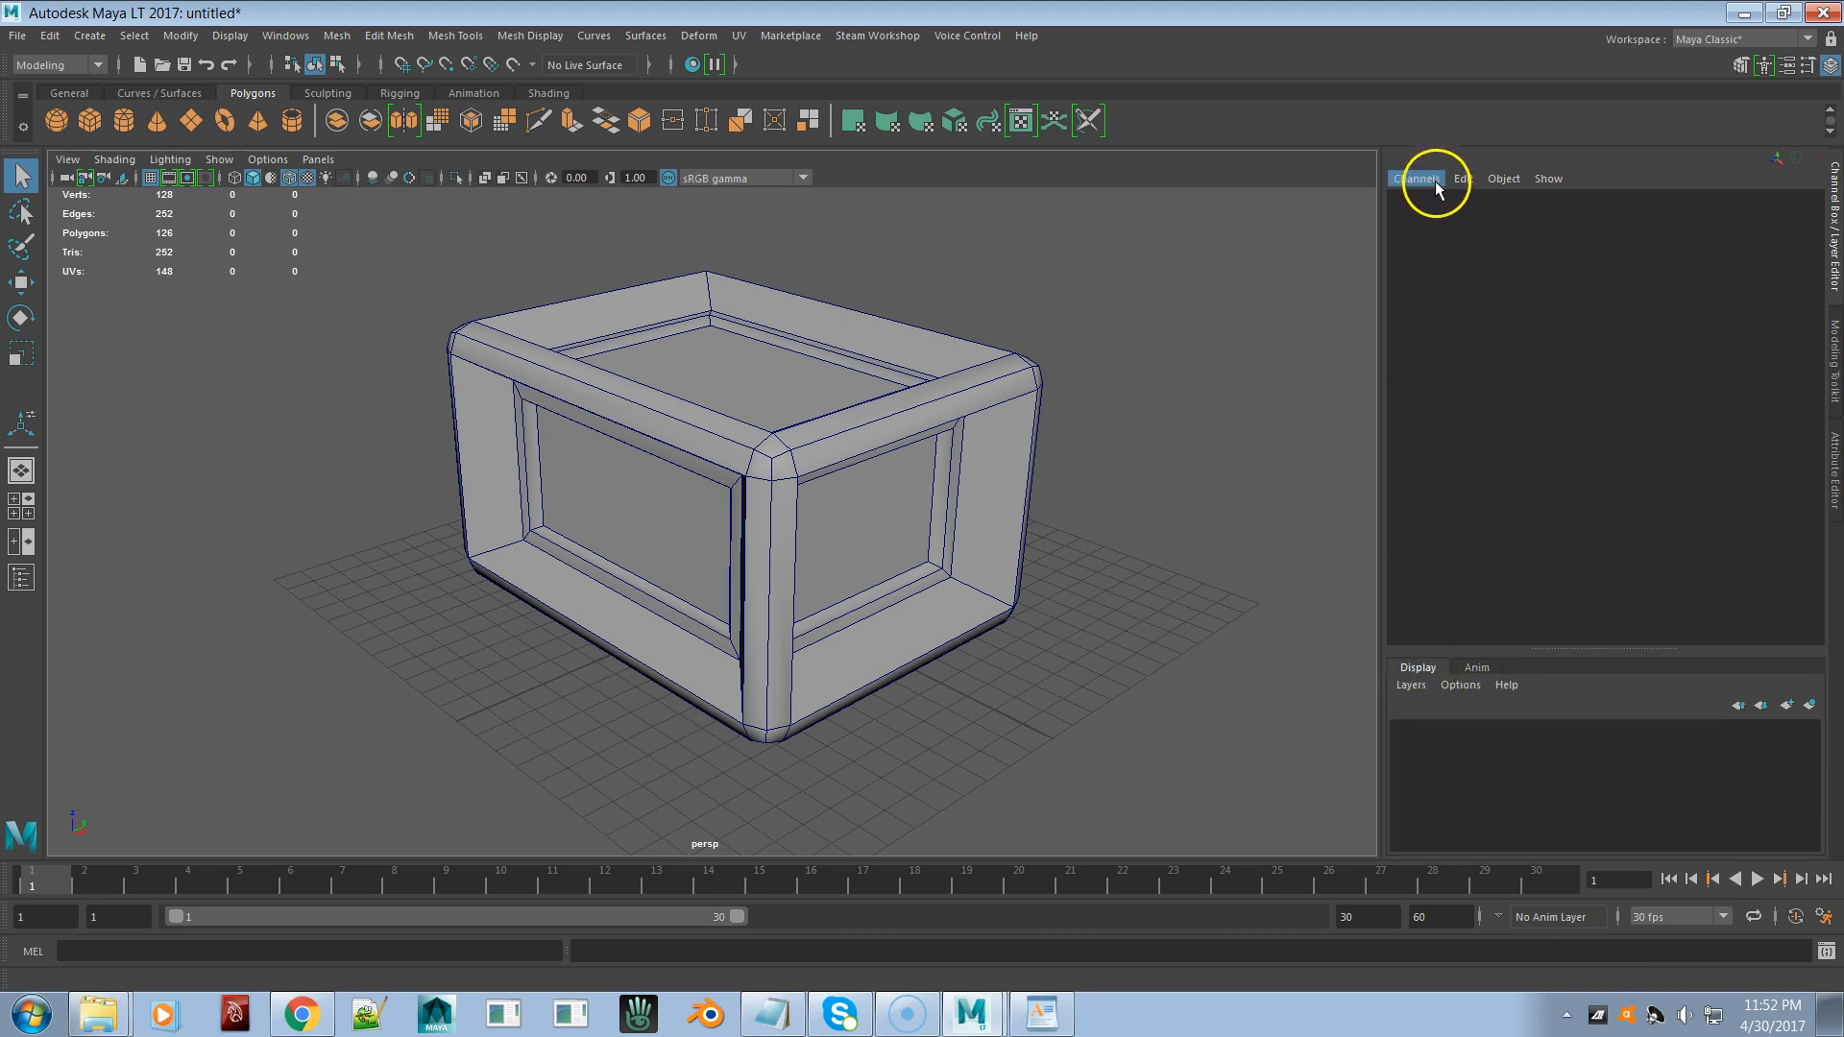
# - Look through the Channel Box Edit commands, the Attribute Editor and the Modeling Toolkit, and return to the Channel Box
pyautogui.click(1459, 179)
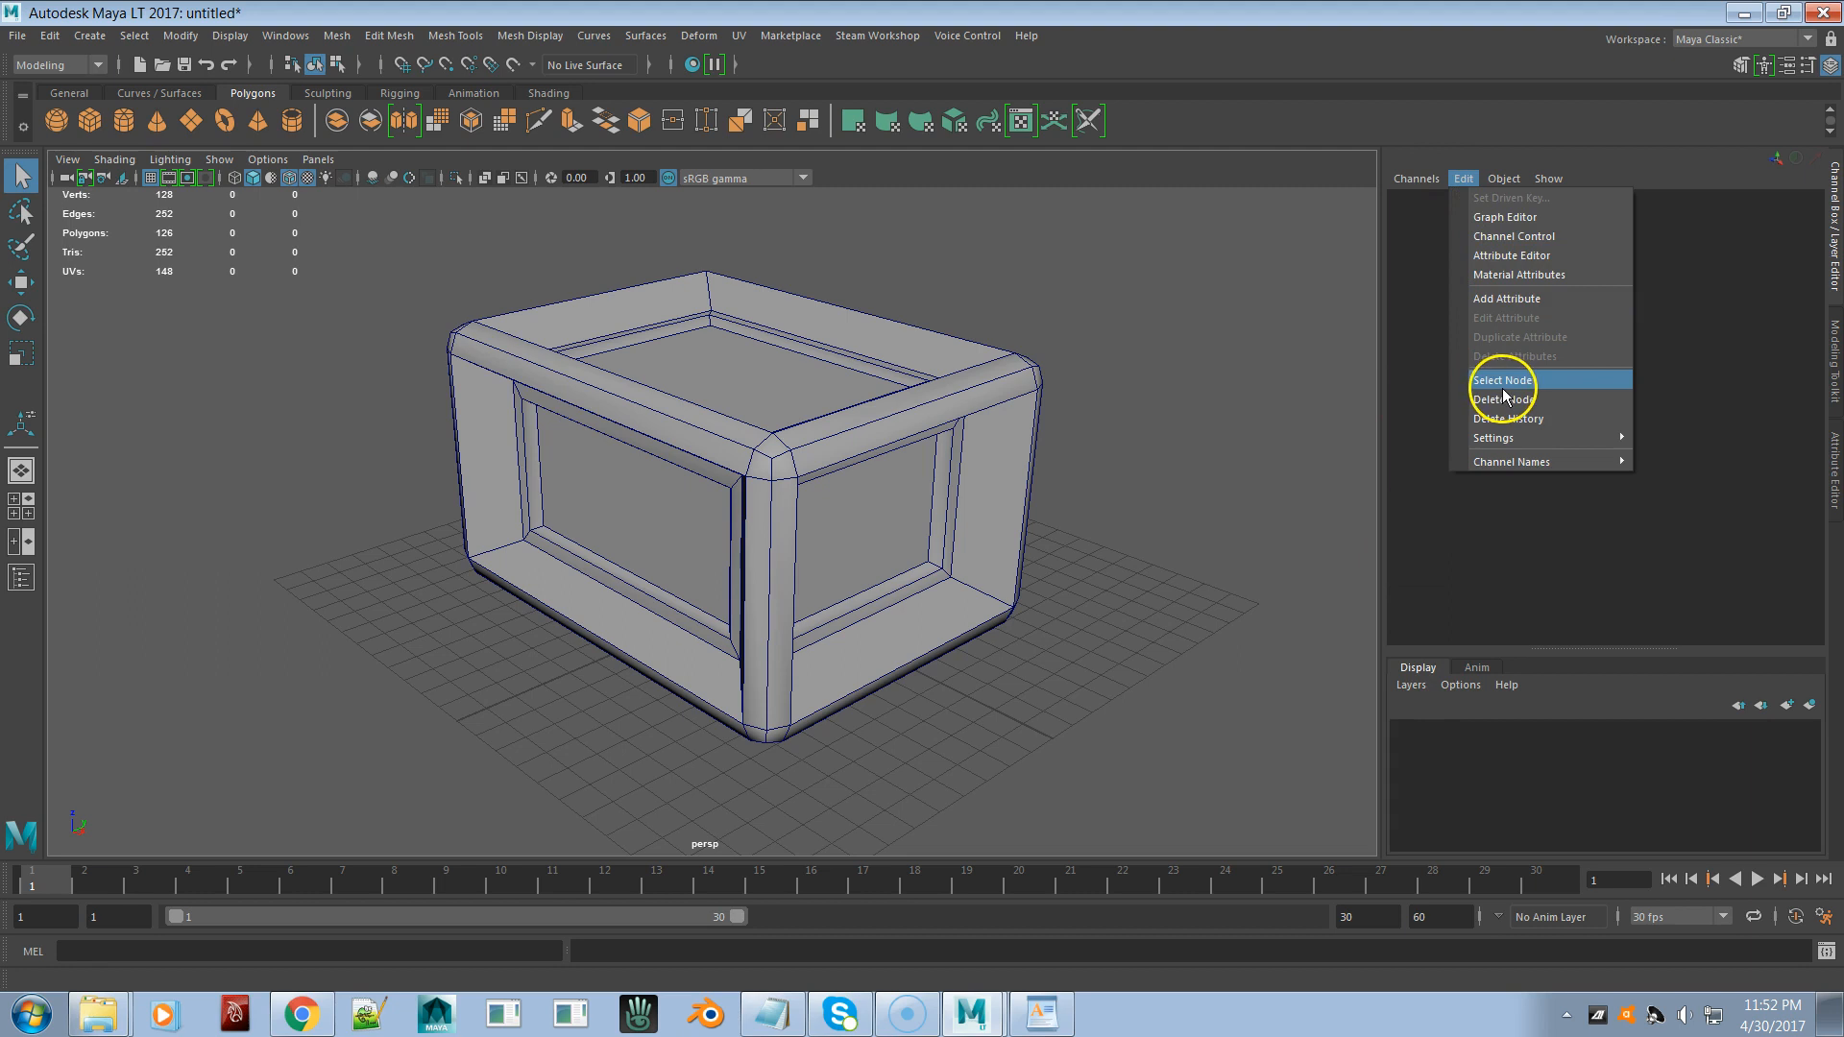
pyautogui.click(1828, 453)
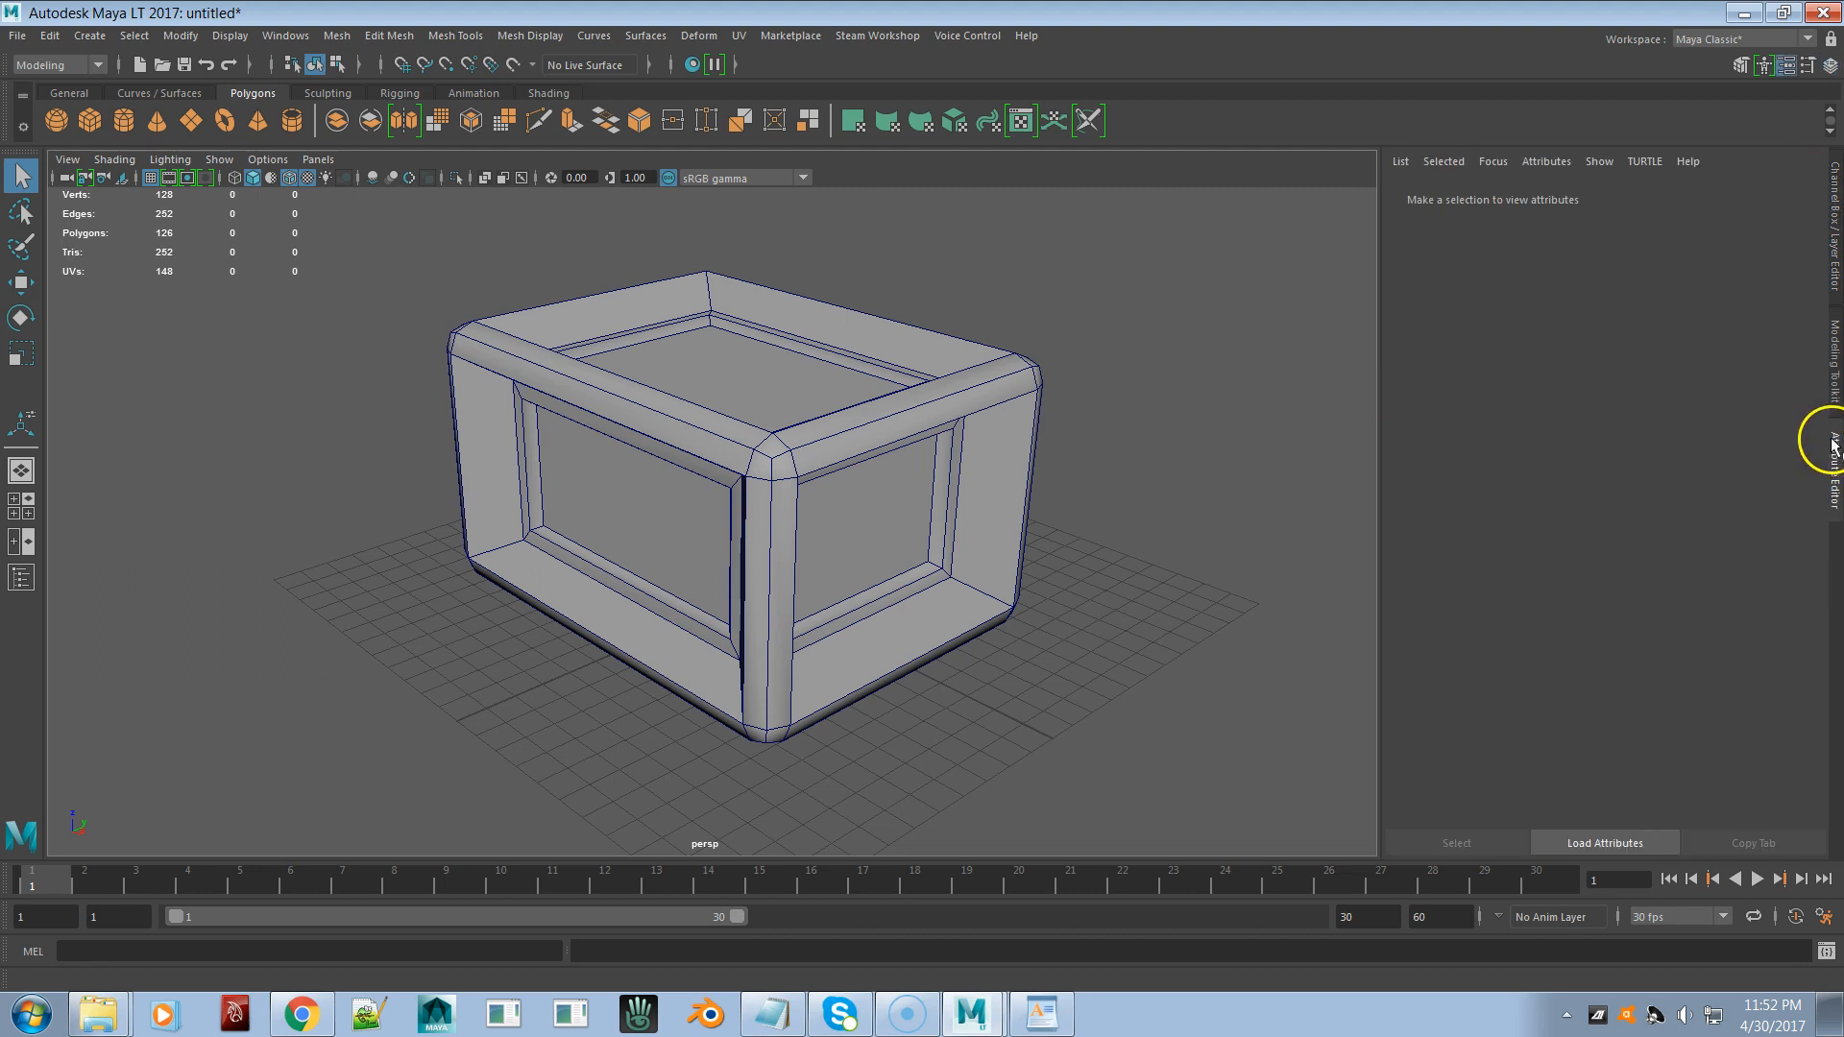
pyautogui.click(1832, 396)
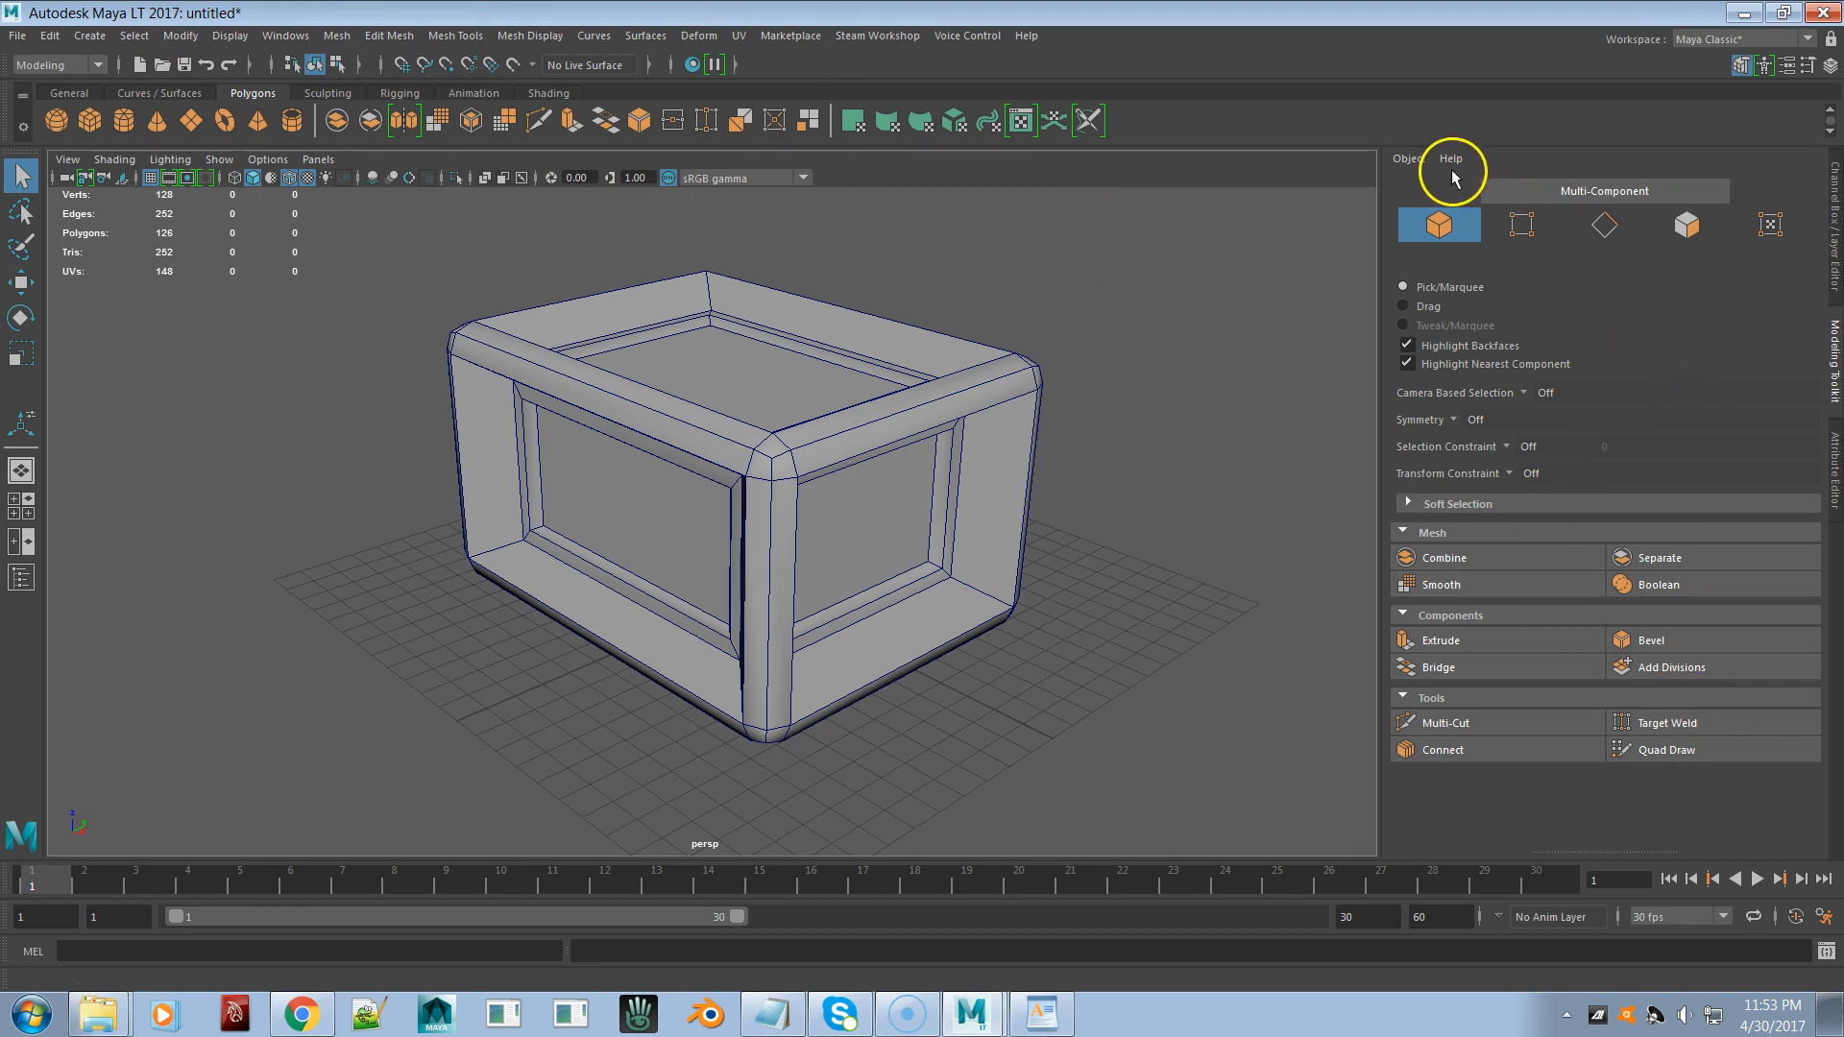
pyautogui.click(1821, 240)
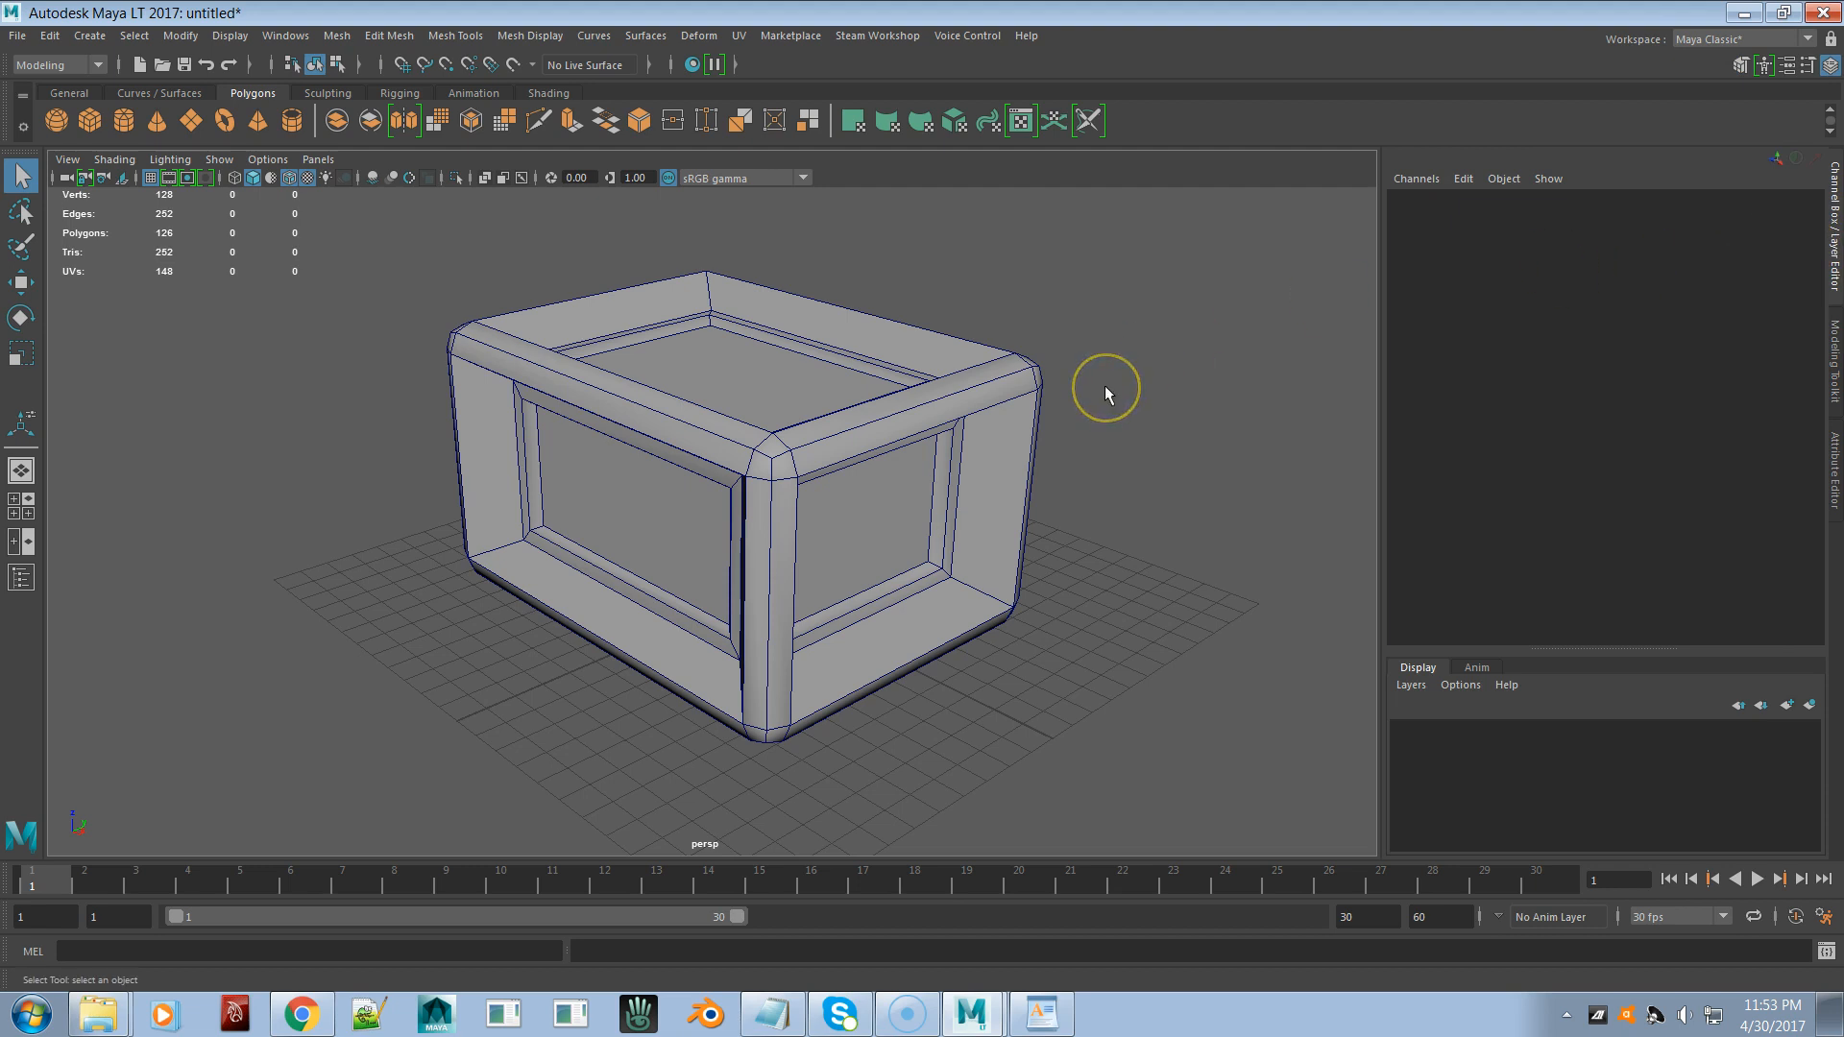
# - Select the box and switch it through the vertex, edge and UV component modes
pyautogui.click(967, 430)
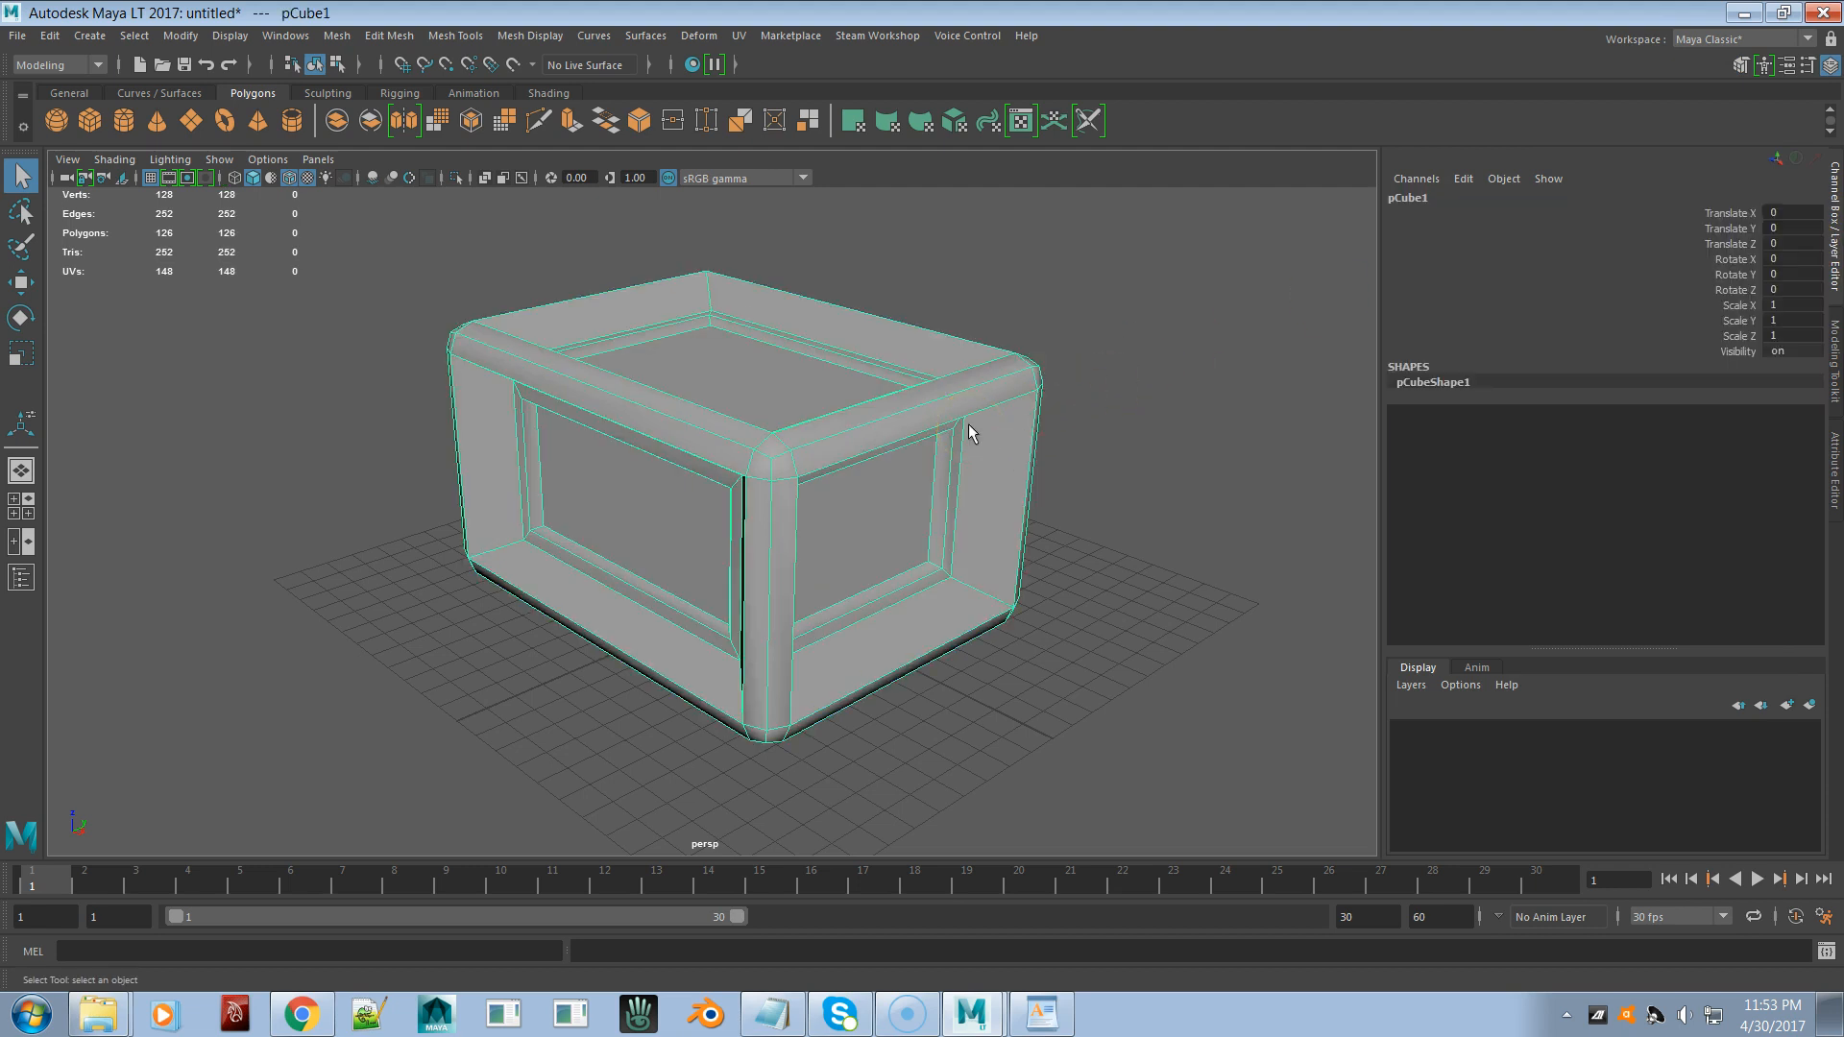
pyautogui.rightClick(922, 402)
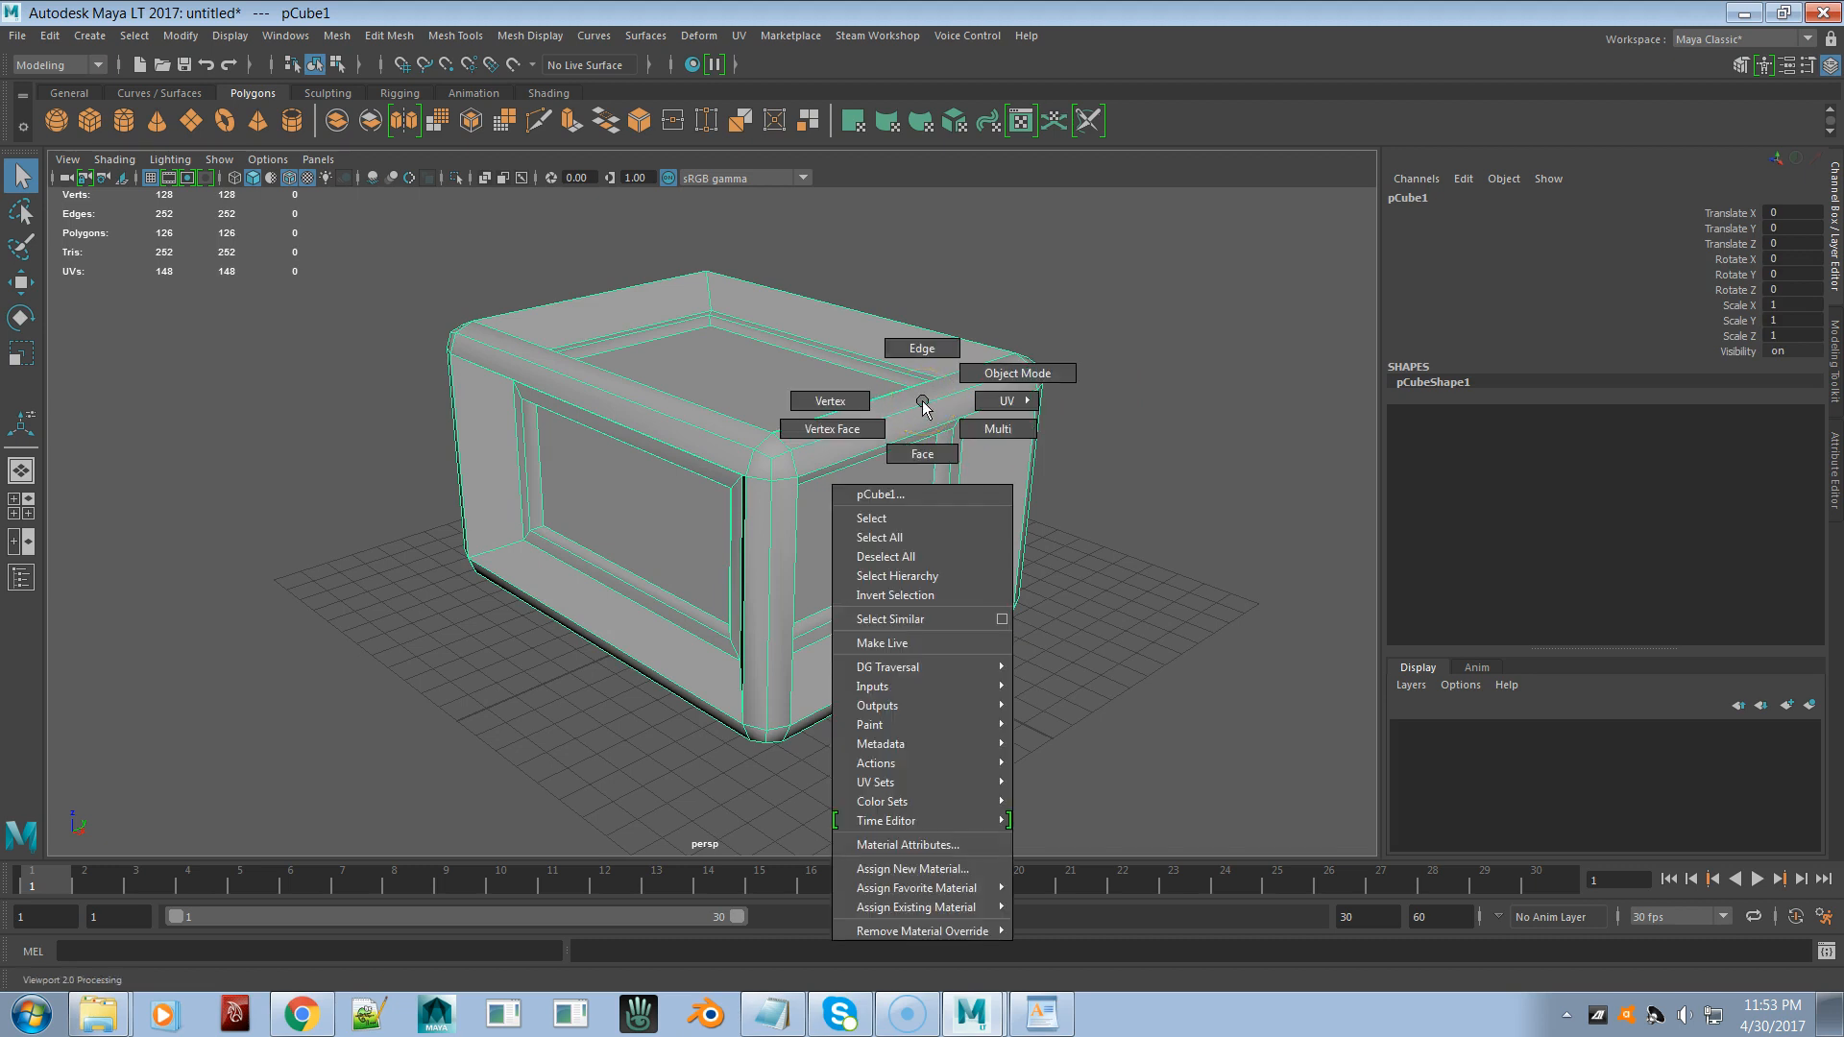
pyautogui.click(843, 399)
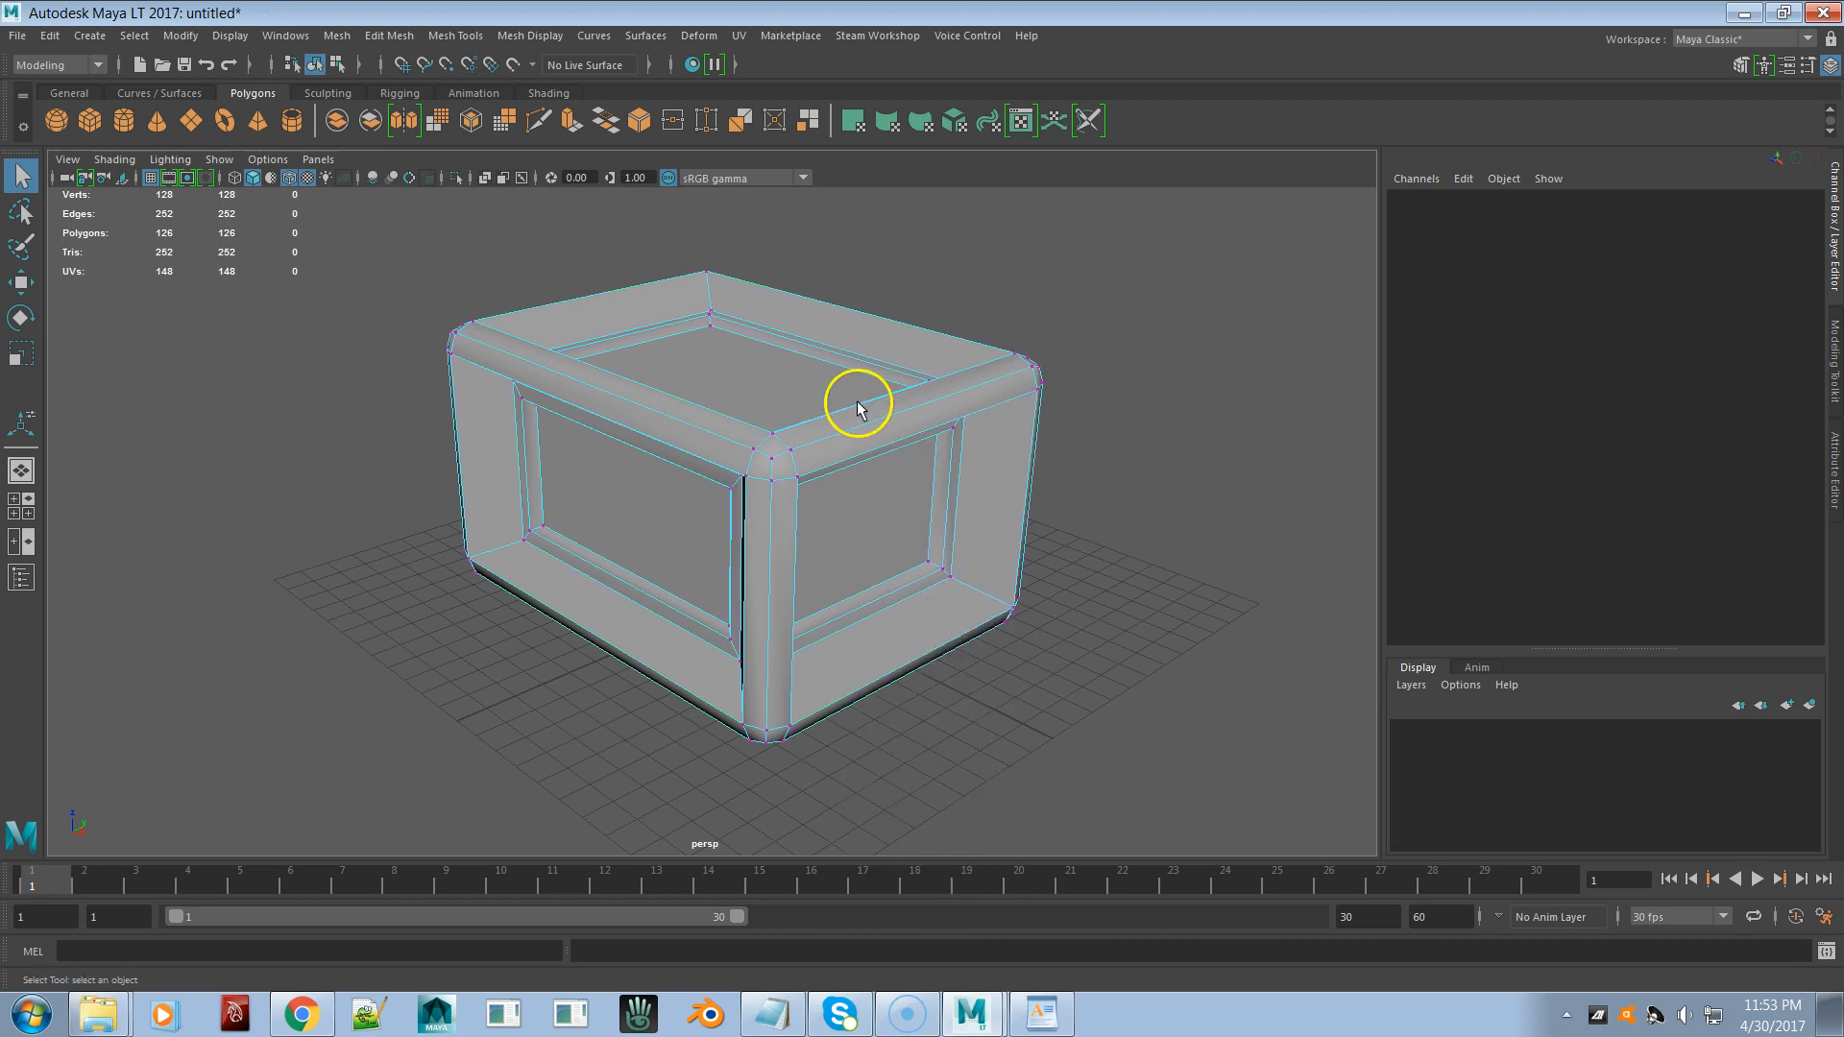
pyautogui.moveTo(924, 424); pyautogui.dragTo(928, 376, button='right')
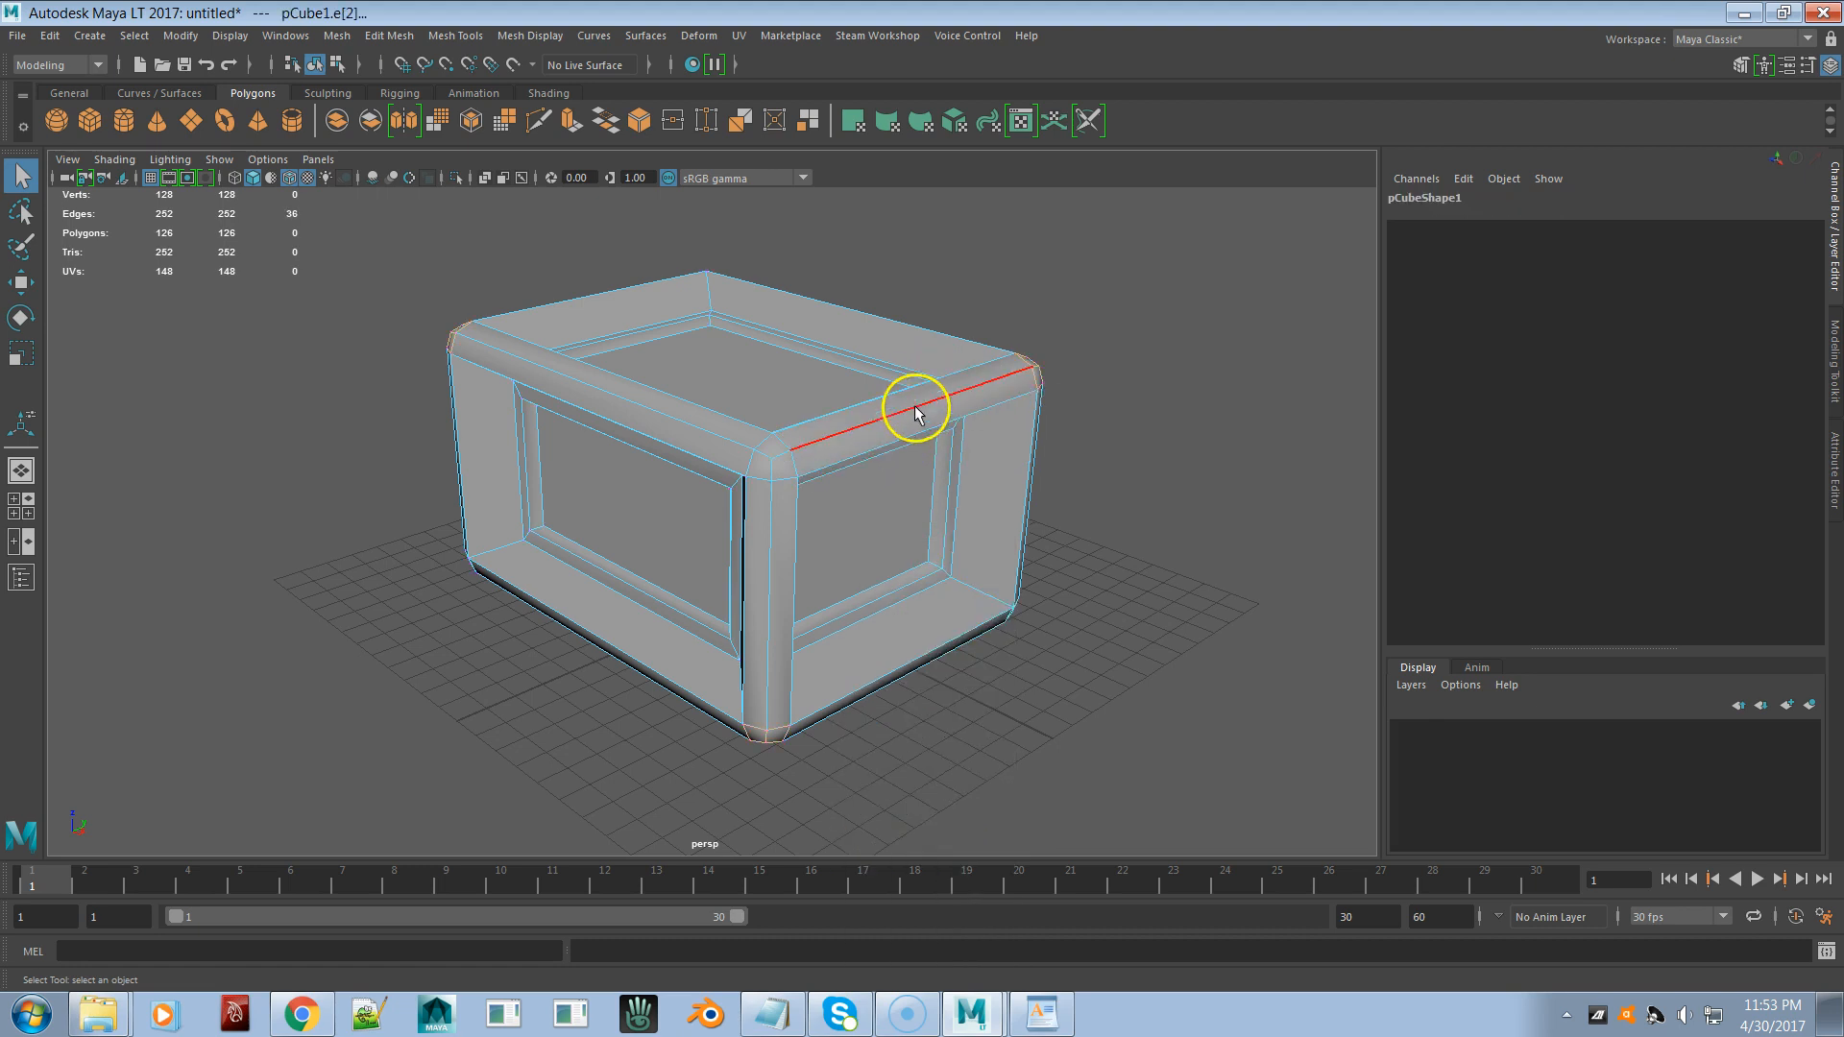
pyautogui.rightClick(920, 397)
pyautogui.moveTo(920, 400)
pyautogui.mouseDown(button='right')
pyautogui.moveTo(956, 377)
pyautogui.moveTo(922, 405)
pyautogui.mouseUp(button='right')
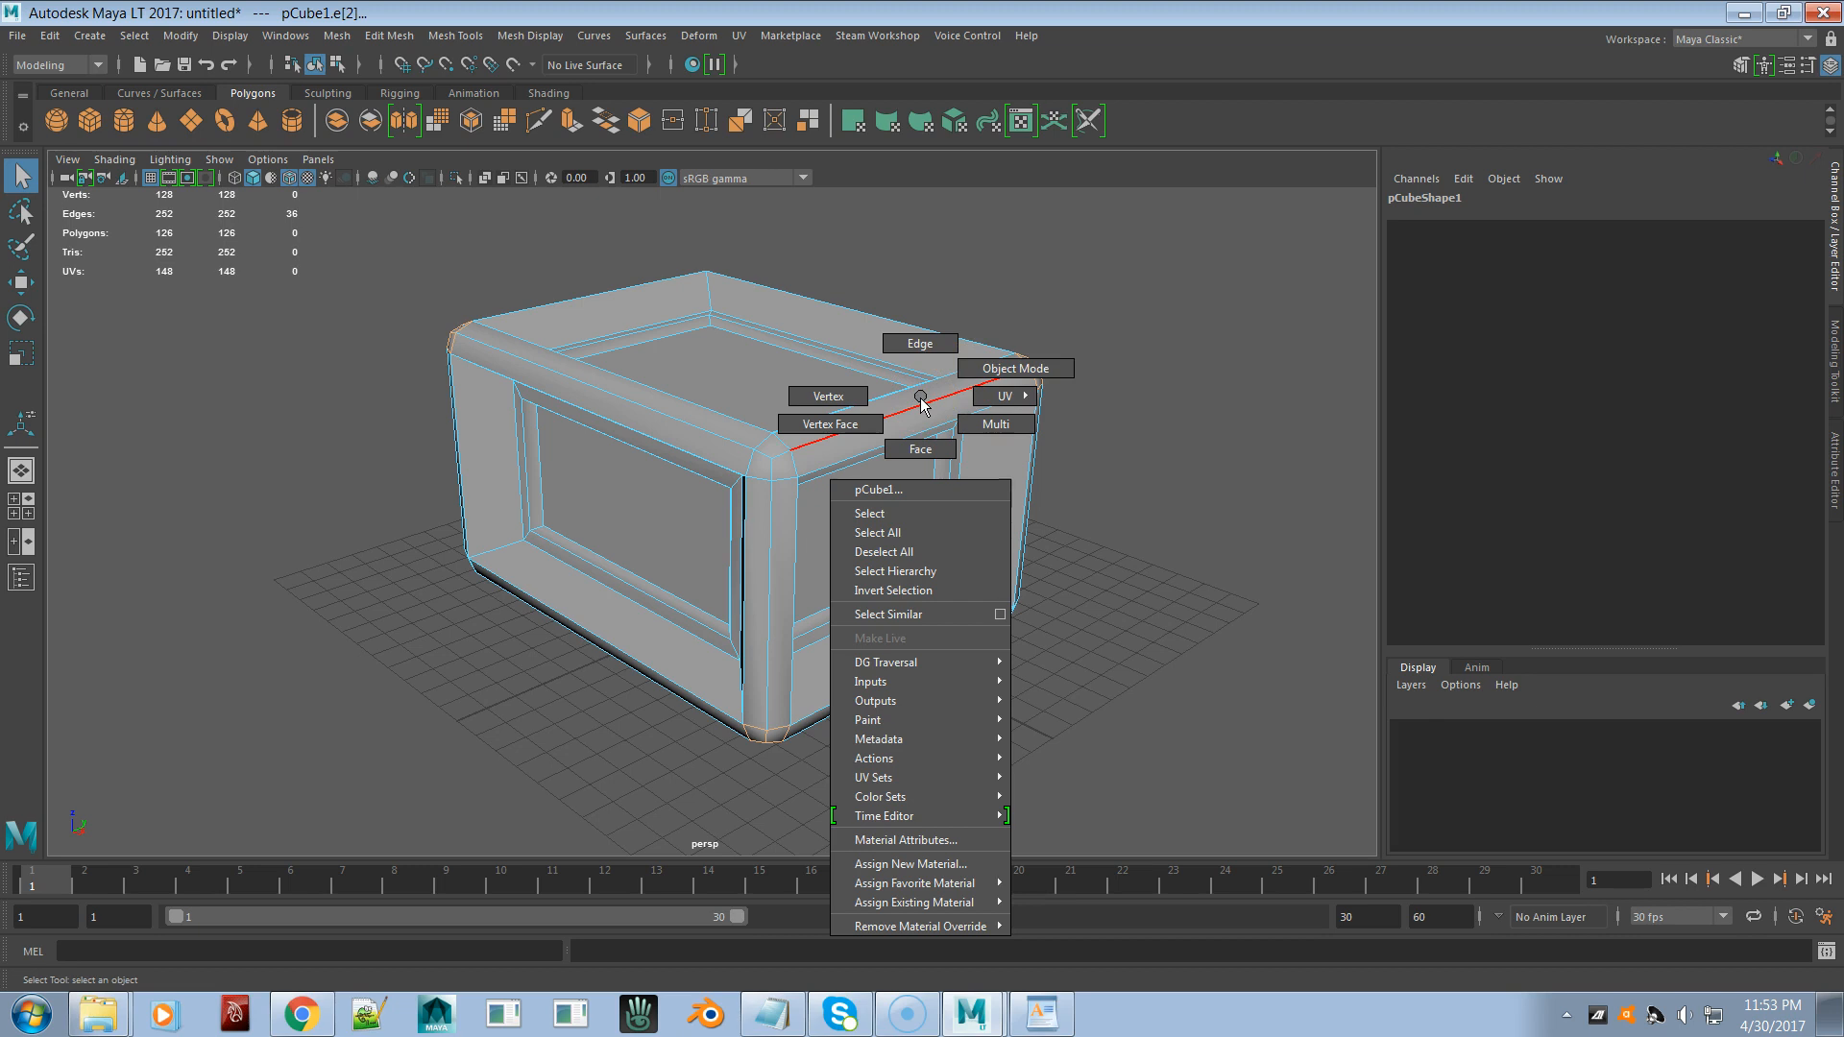
pyautogui.moveTo(921, 404); pyautogui.dragTo(967, 399, button='right')
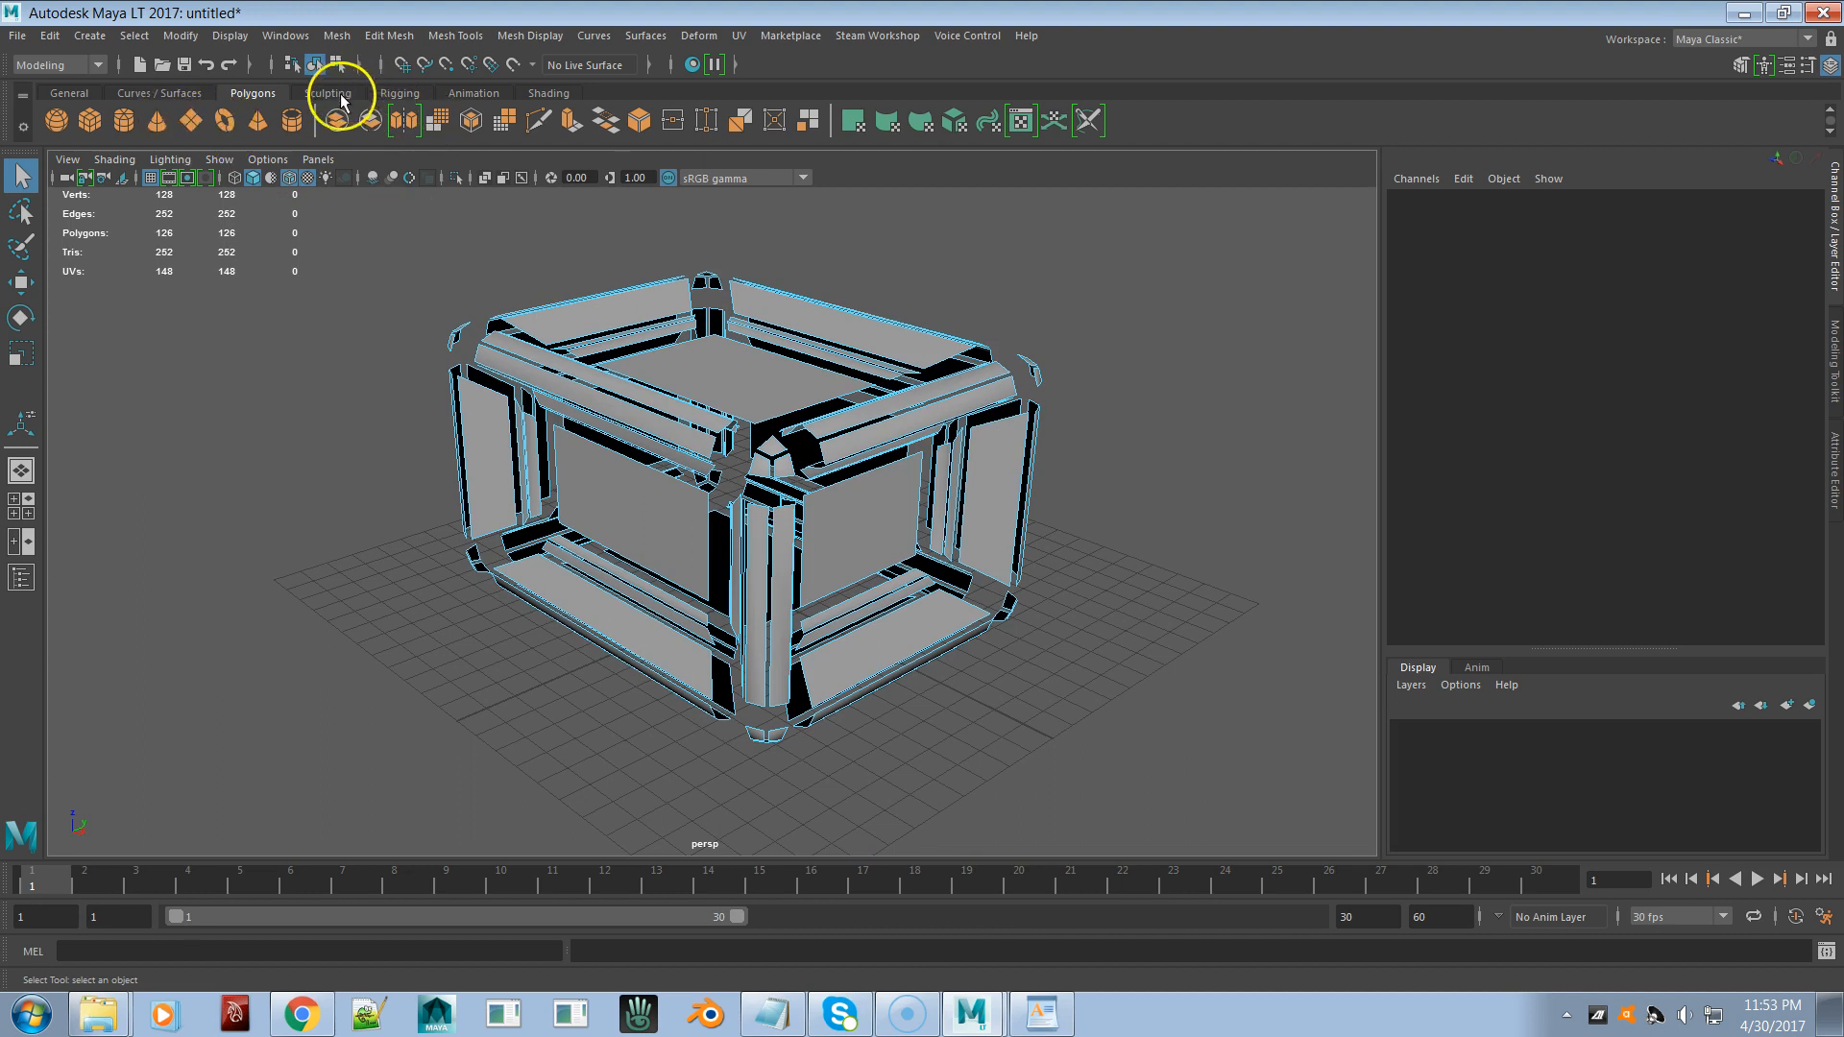
# - Display the Sculpting and Curves / Surfaces shelf tools, and create four NURBS spheres at the origin, clearing the selection after each
pyautogui.click(340, 96)
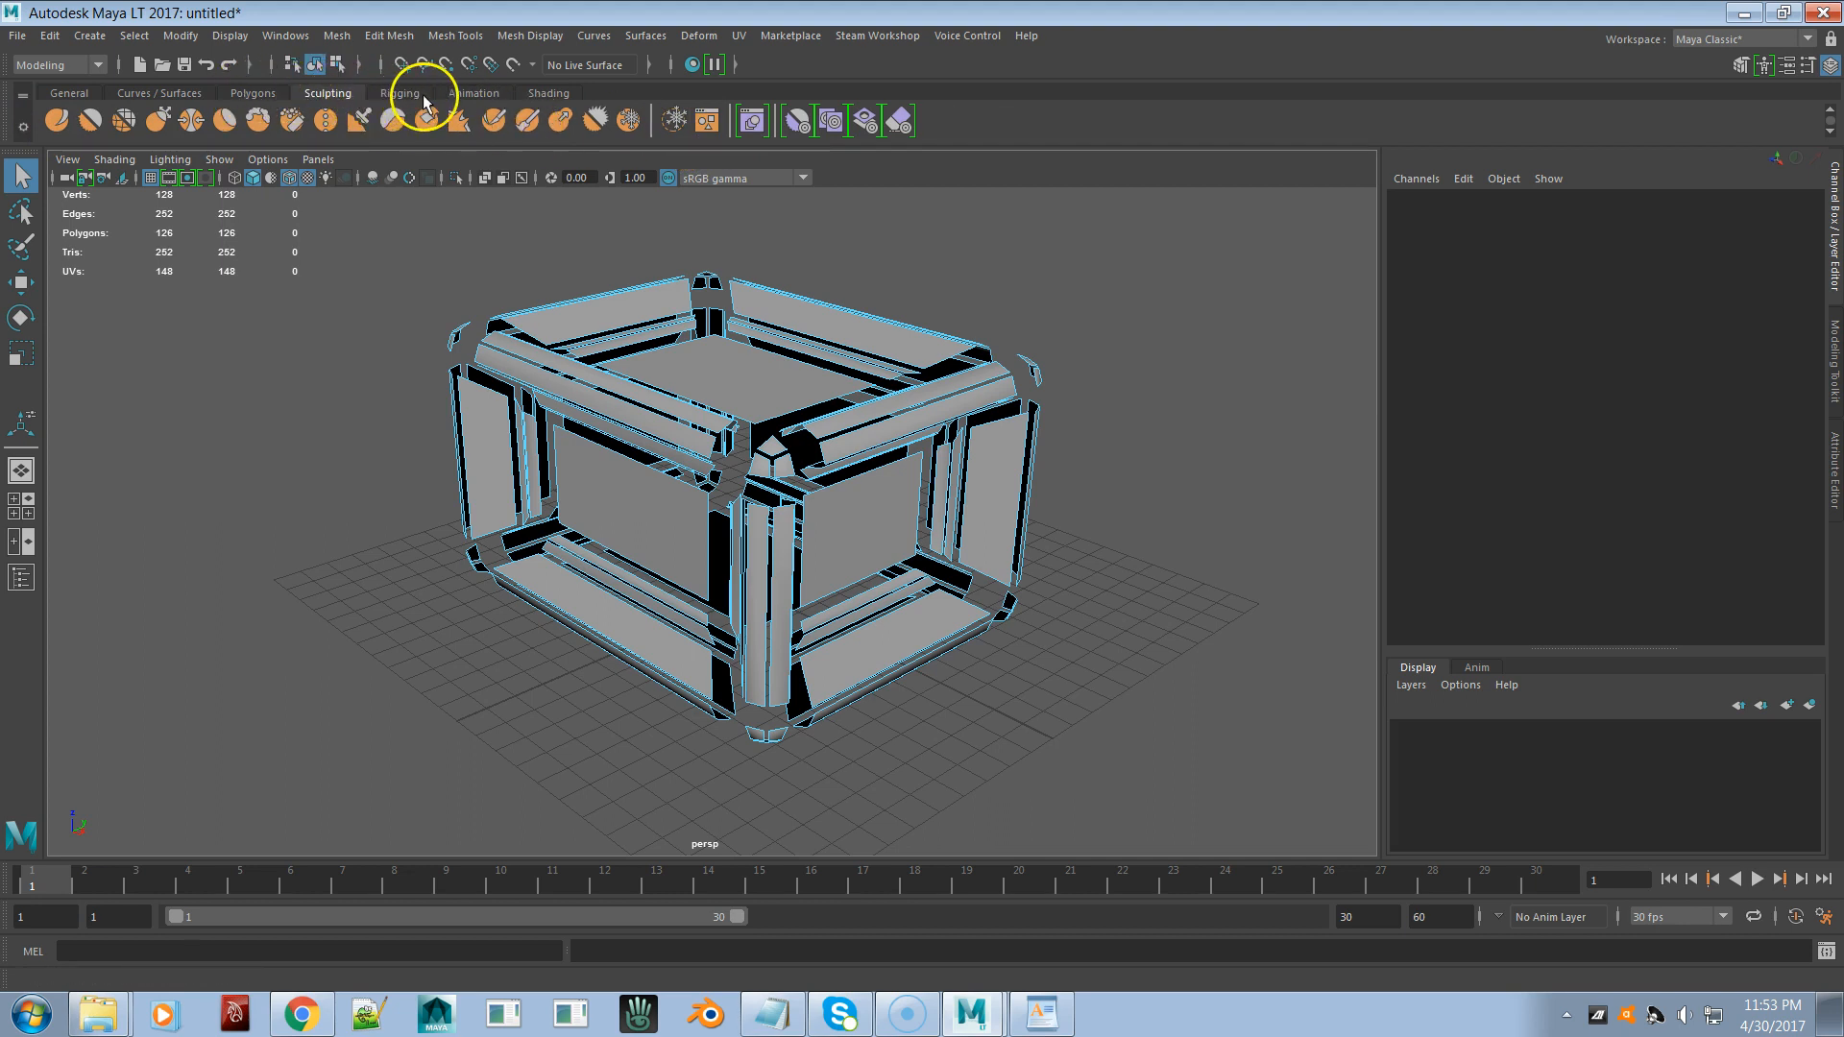
pyautogui.click(180, 93)
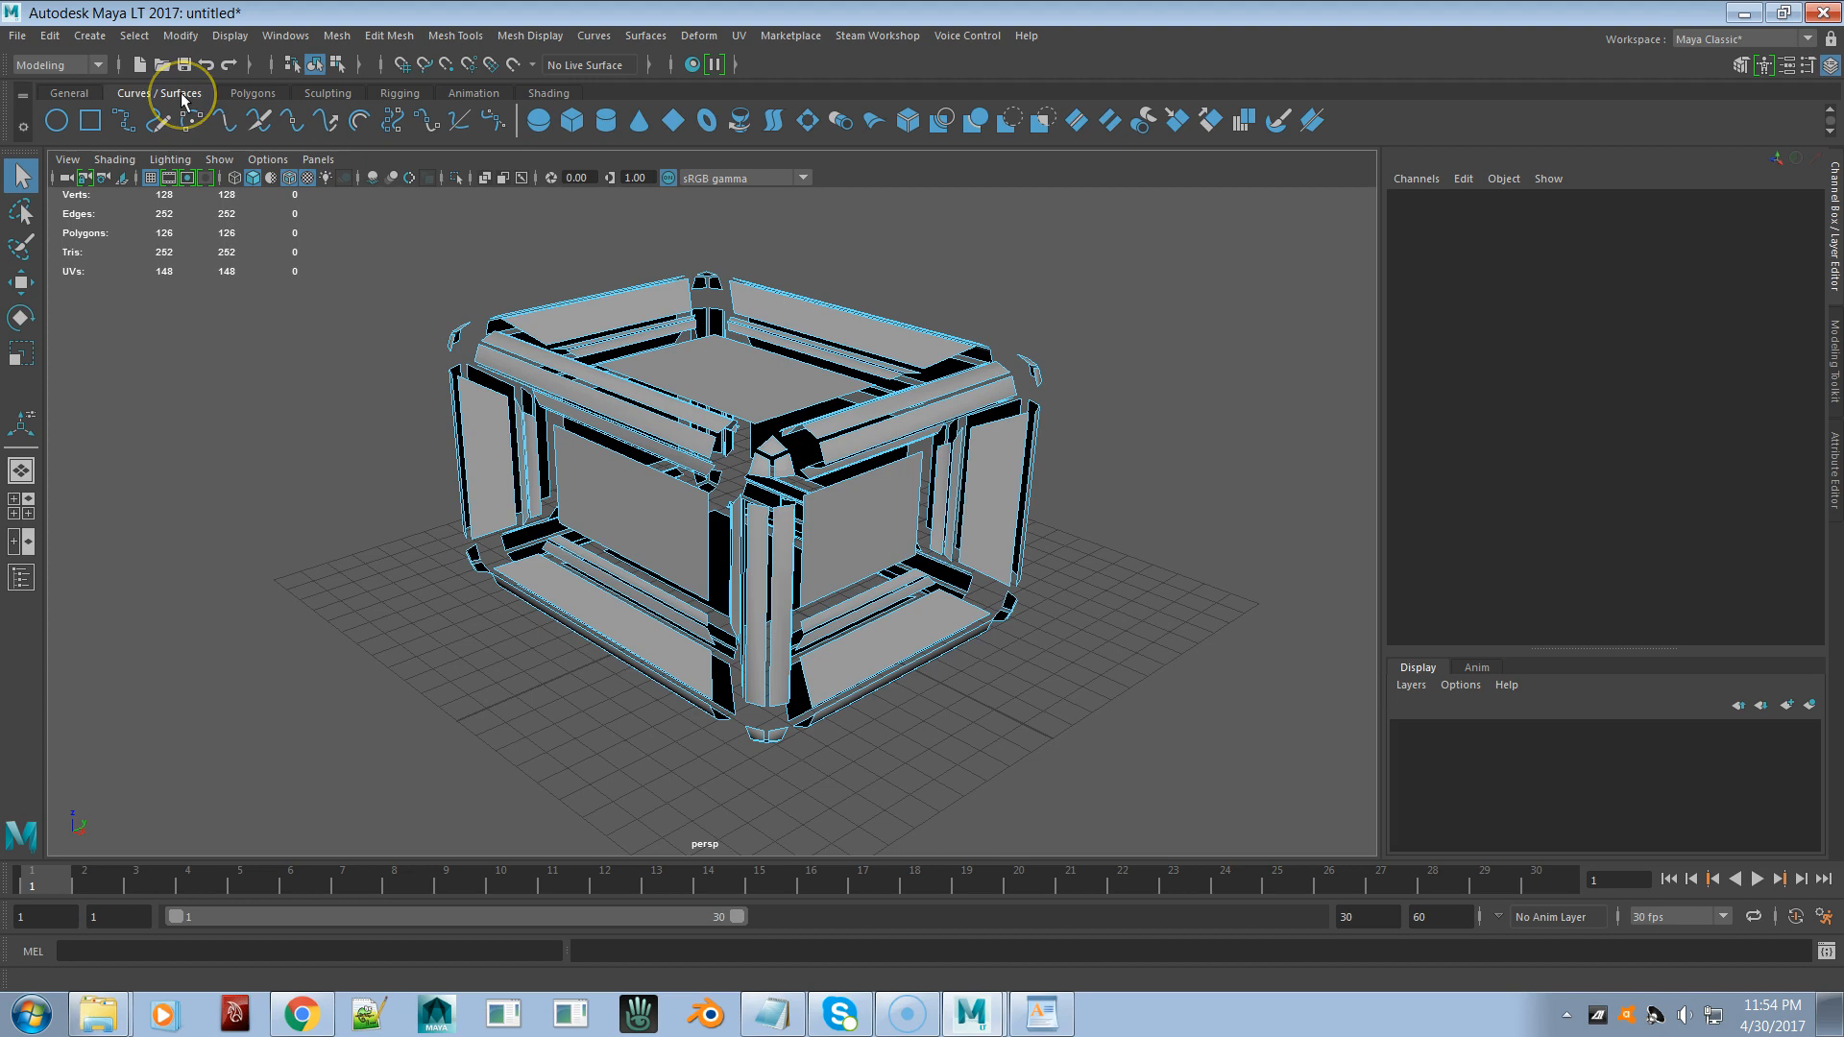
pyautogui.click(539, 123)
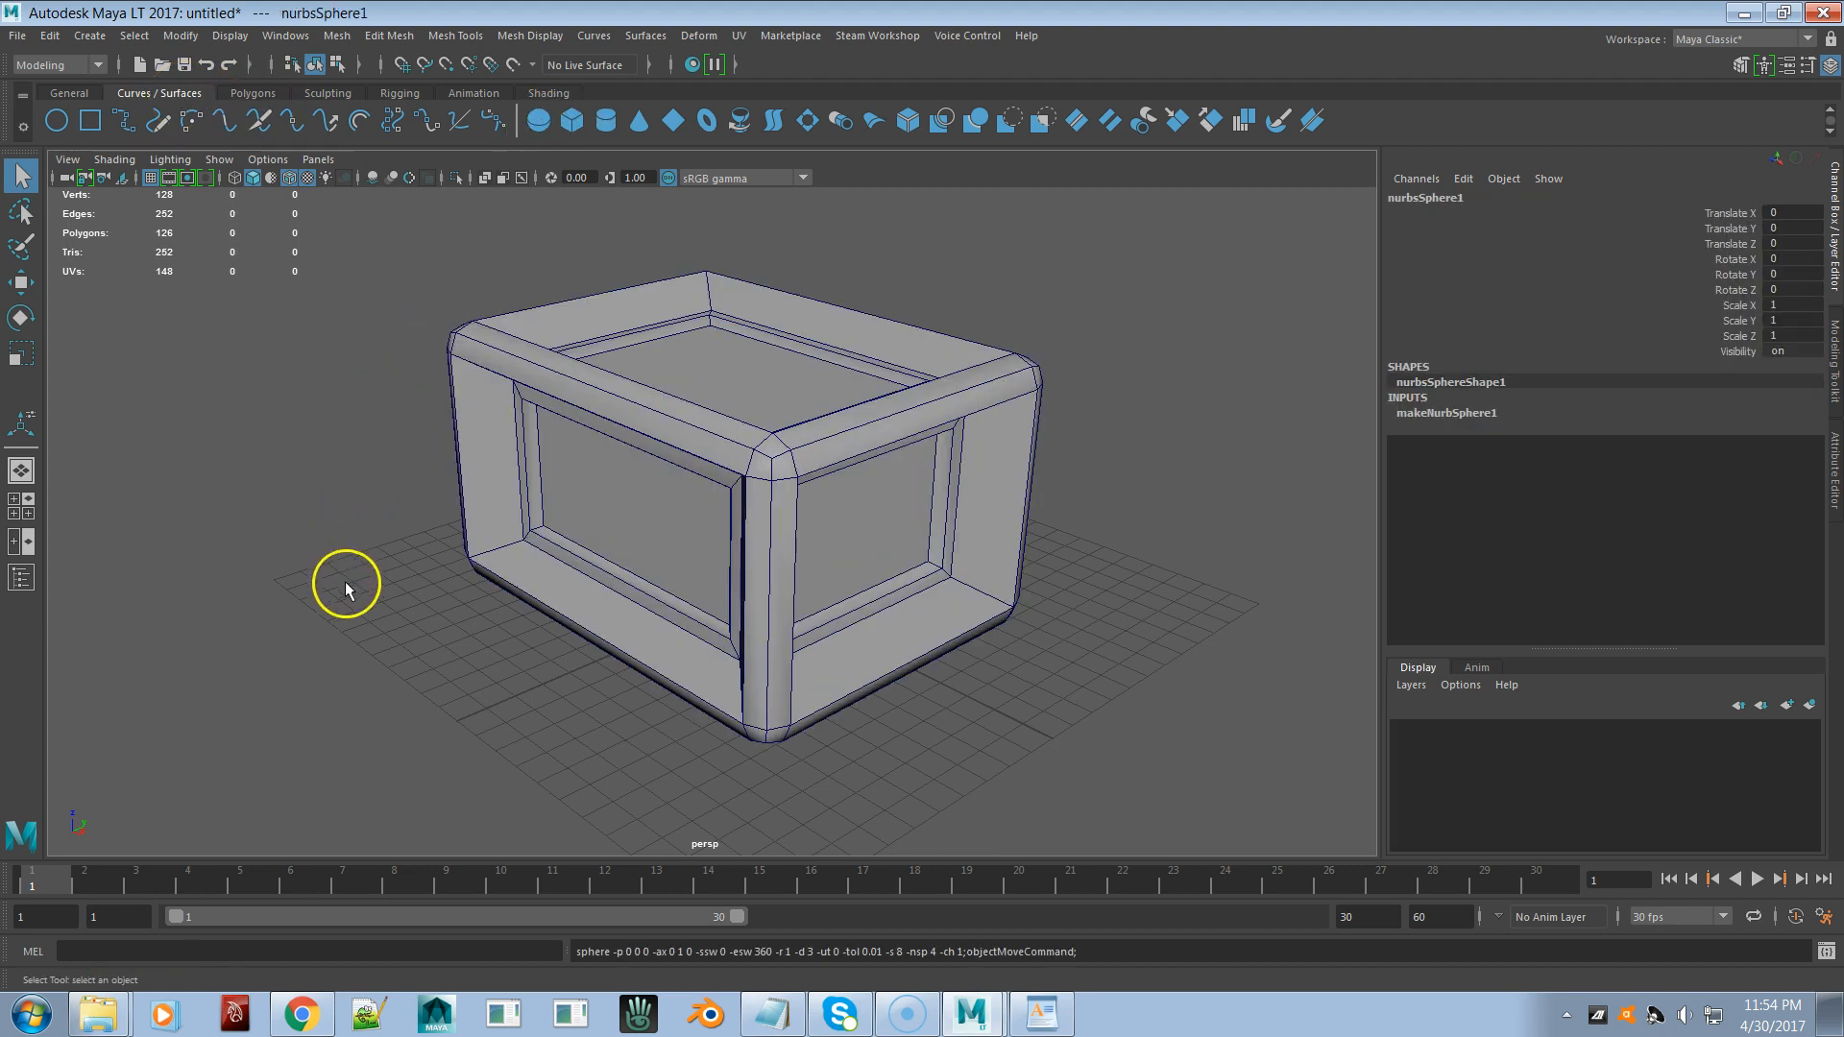
pyautogui.click(539, 120)
pyautogui.moveTo(363, 588); pyautogui.dragTo(389, 663)
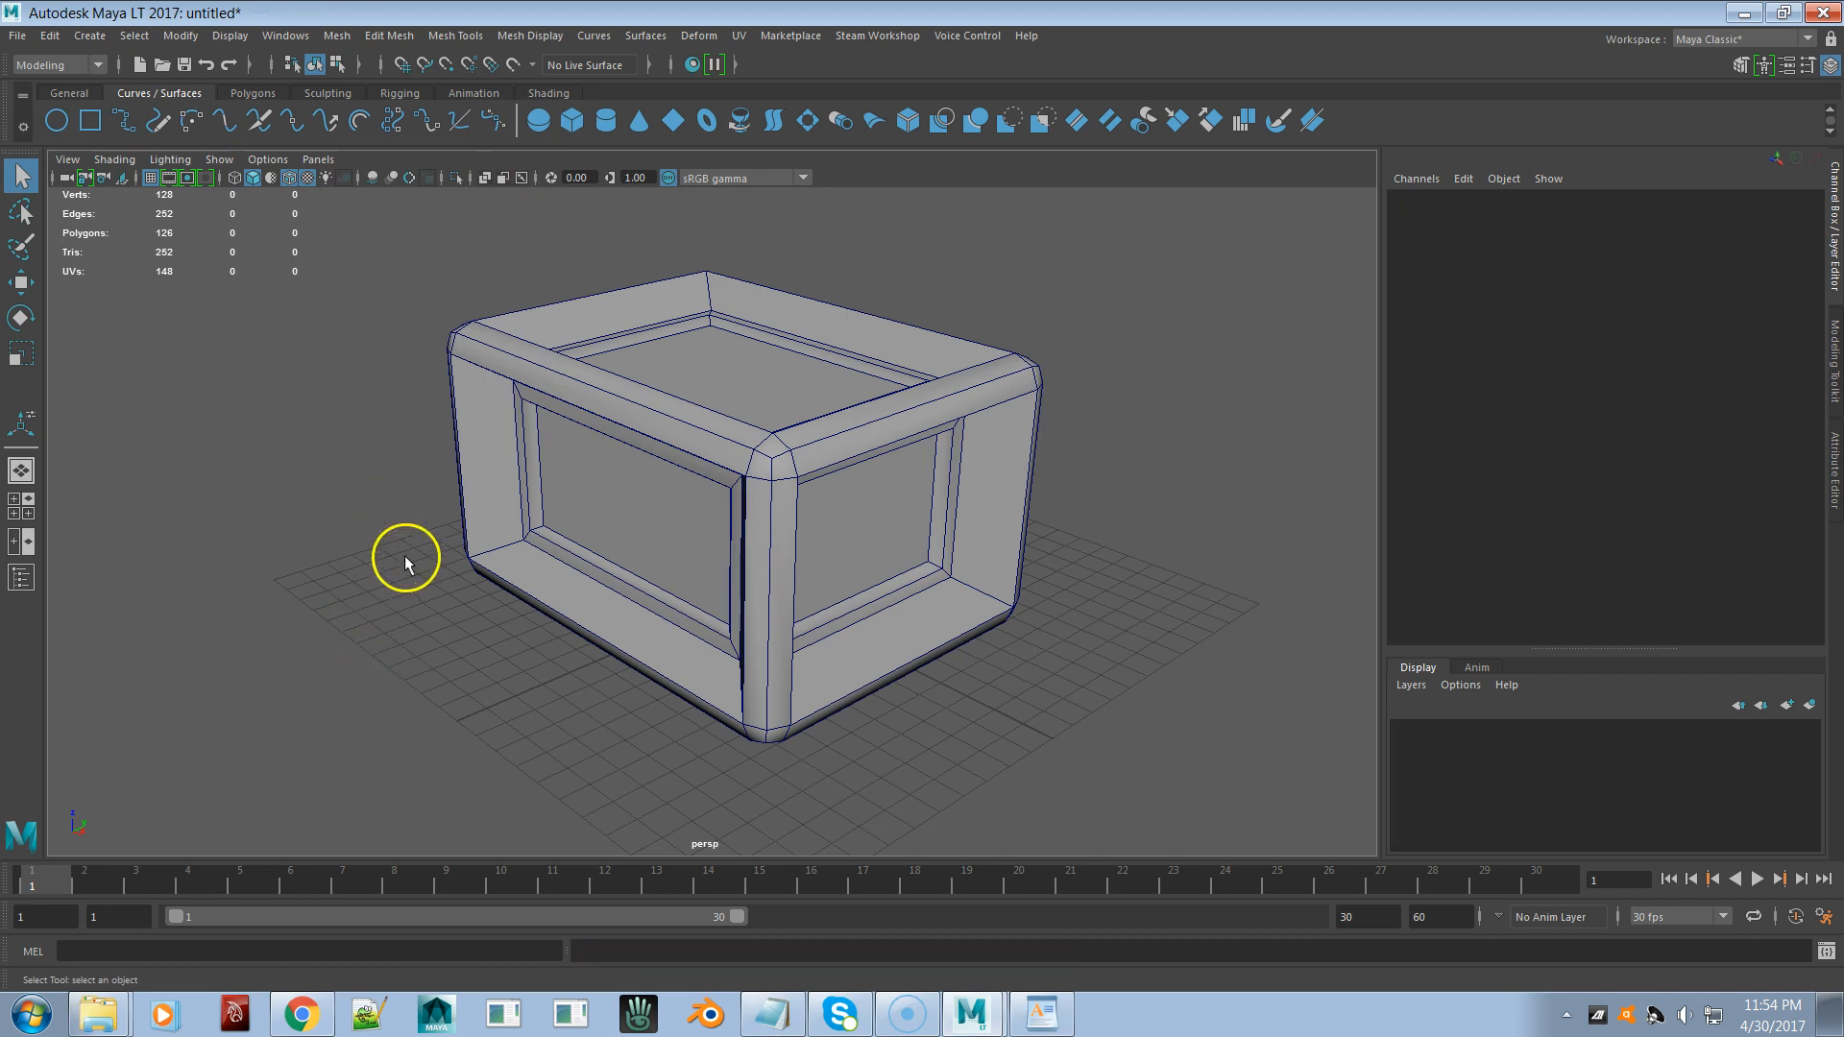
pyautogui.click(538, 120)
pyautogui.moveTo(336, 607); pyautogui.dragTo(397, 684)
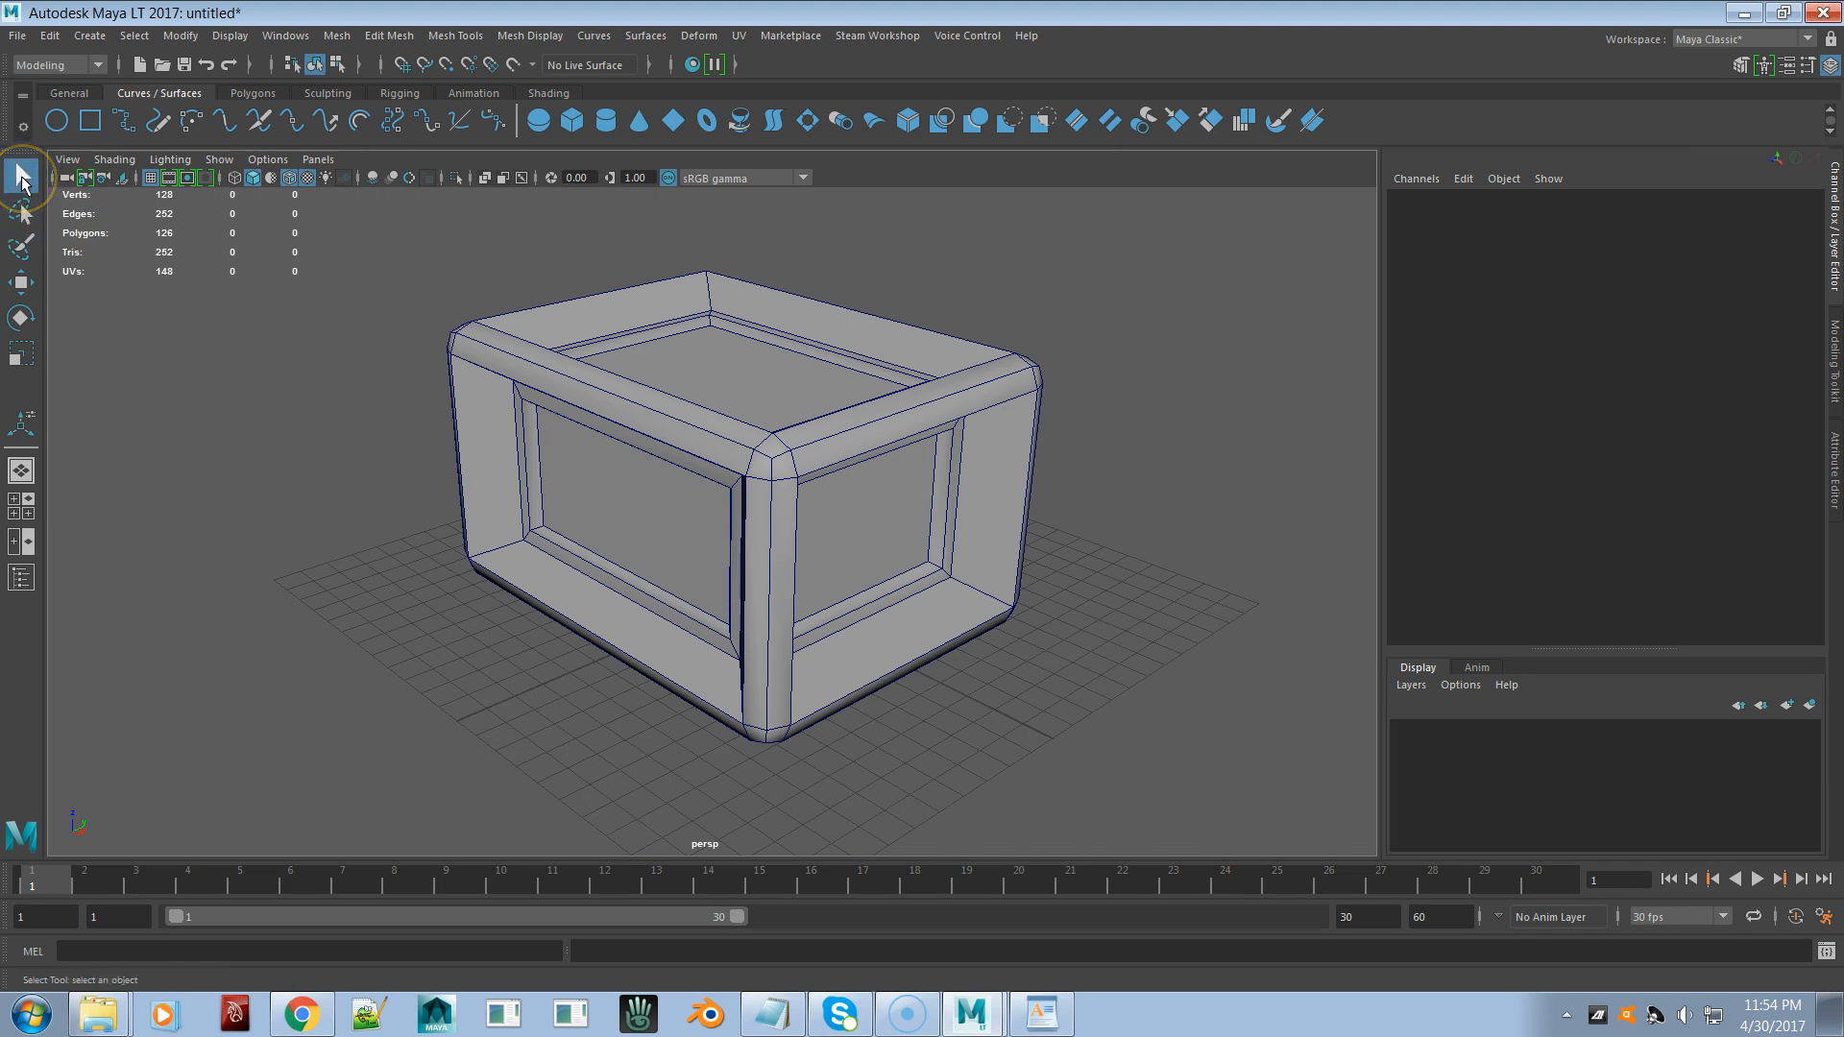
pyautogui.click(541, 122)
pyautogui.moveTo(362, 608); pyautogui.dragTo(434, 735)
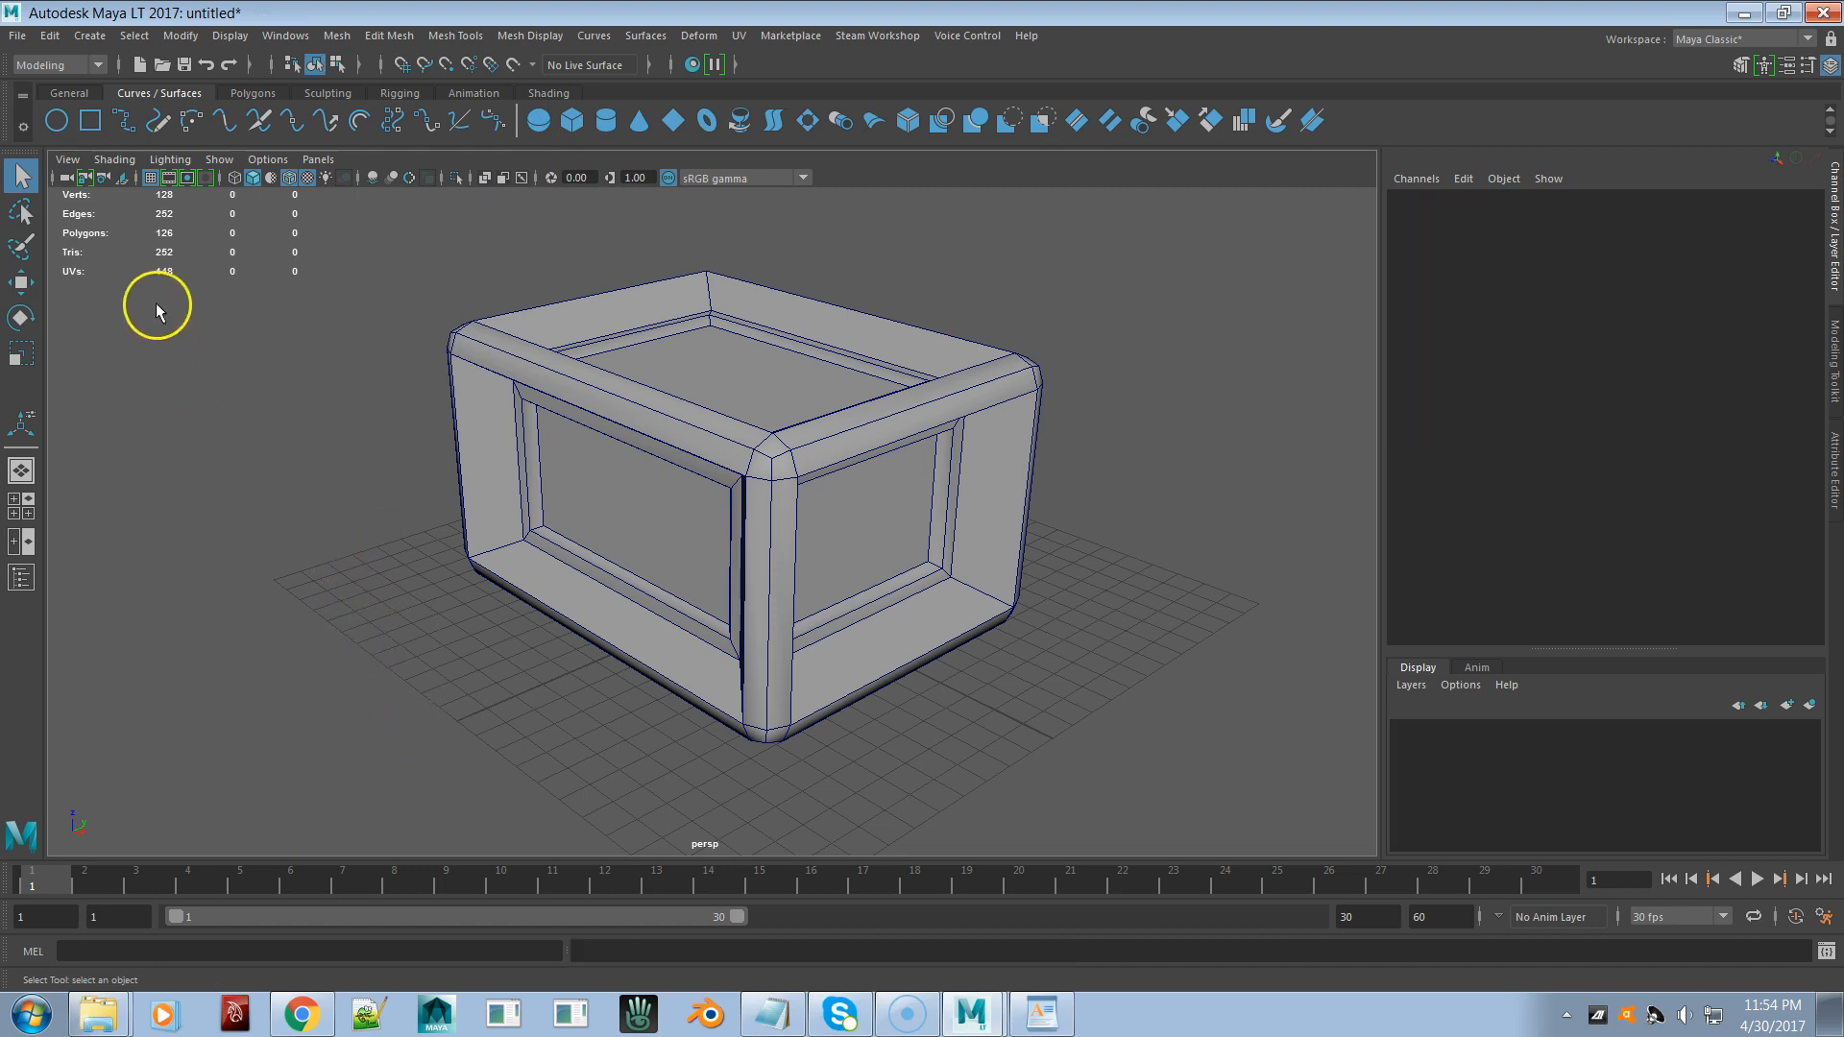
# - Create another NURBS sphere from the command list and set a key on its channels at frame 1
pyautogui.click(21, 211)
pyautogui.click(86, 37)
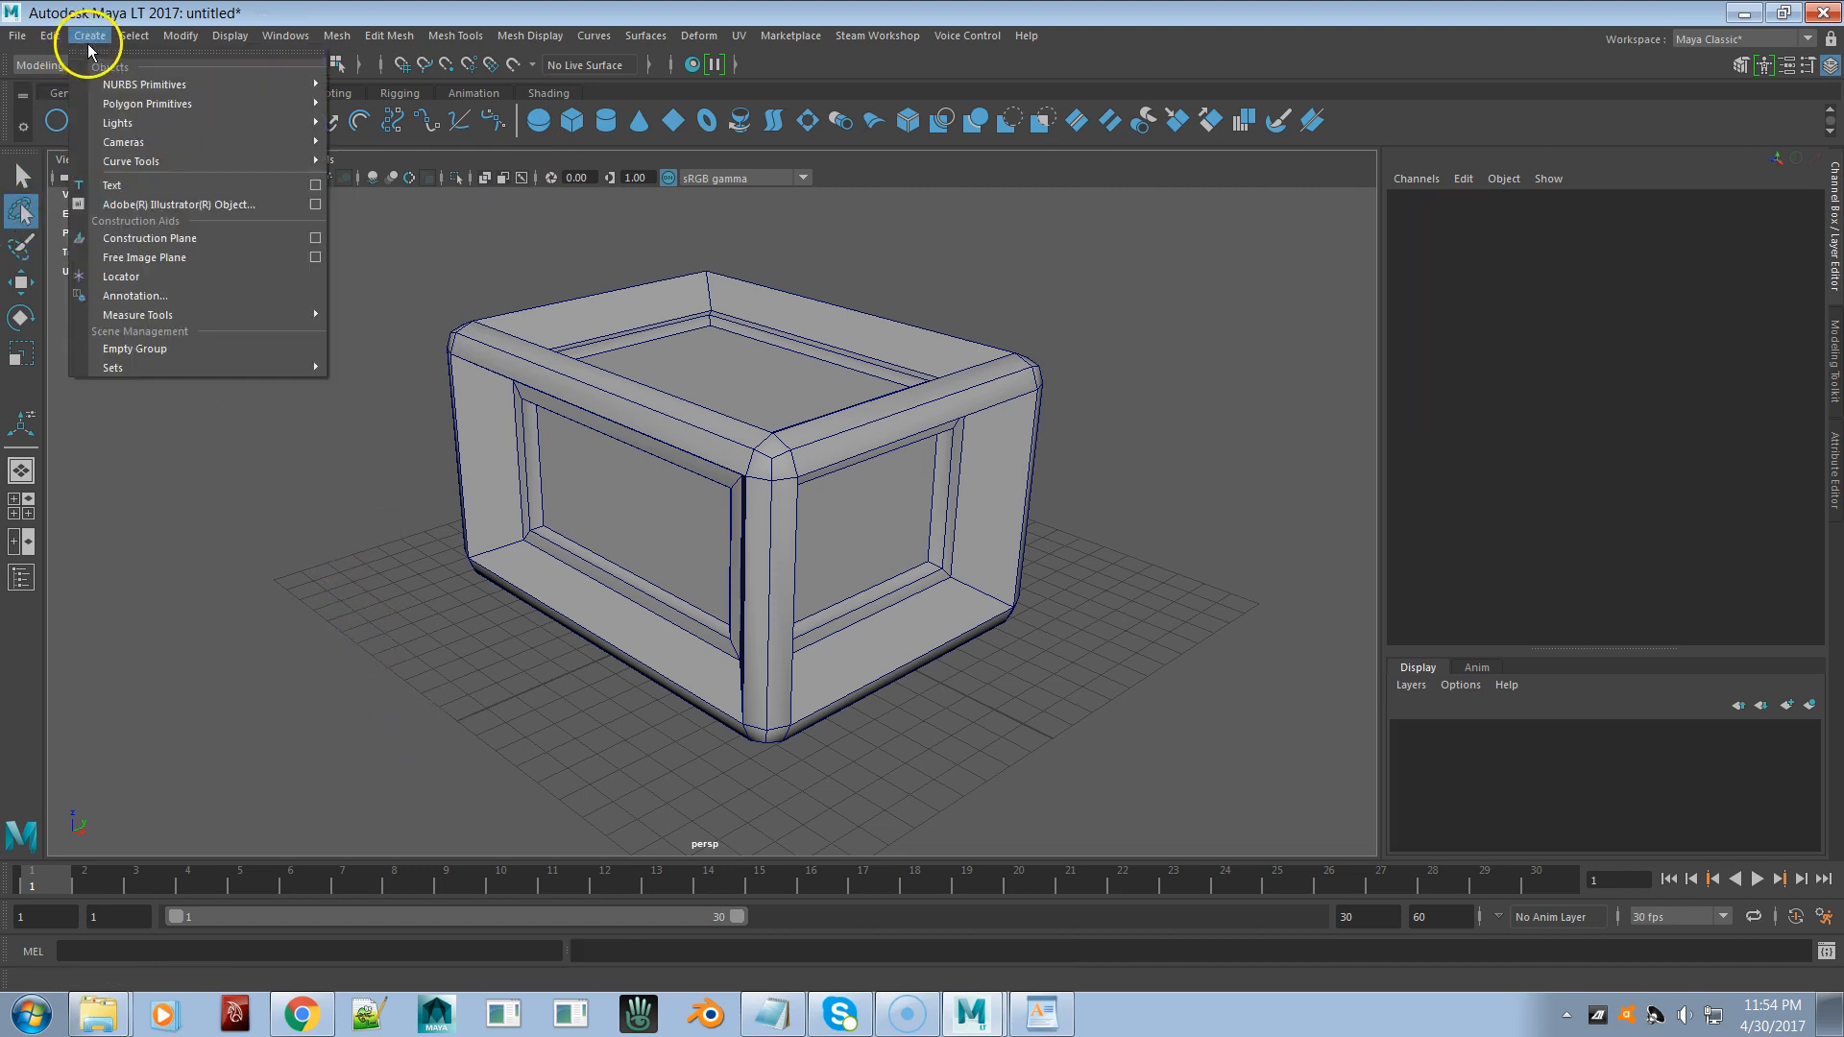
pyautogui.moveTo(176, 86)
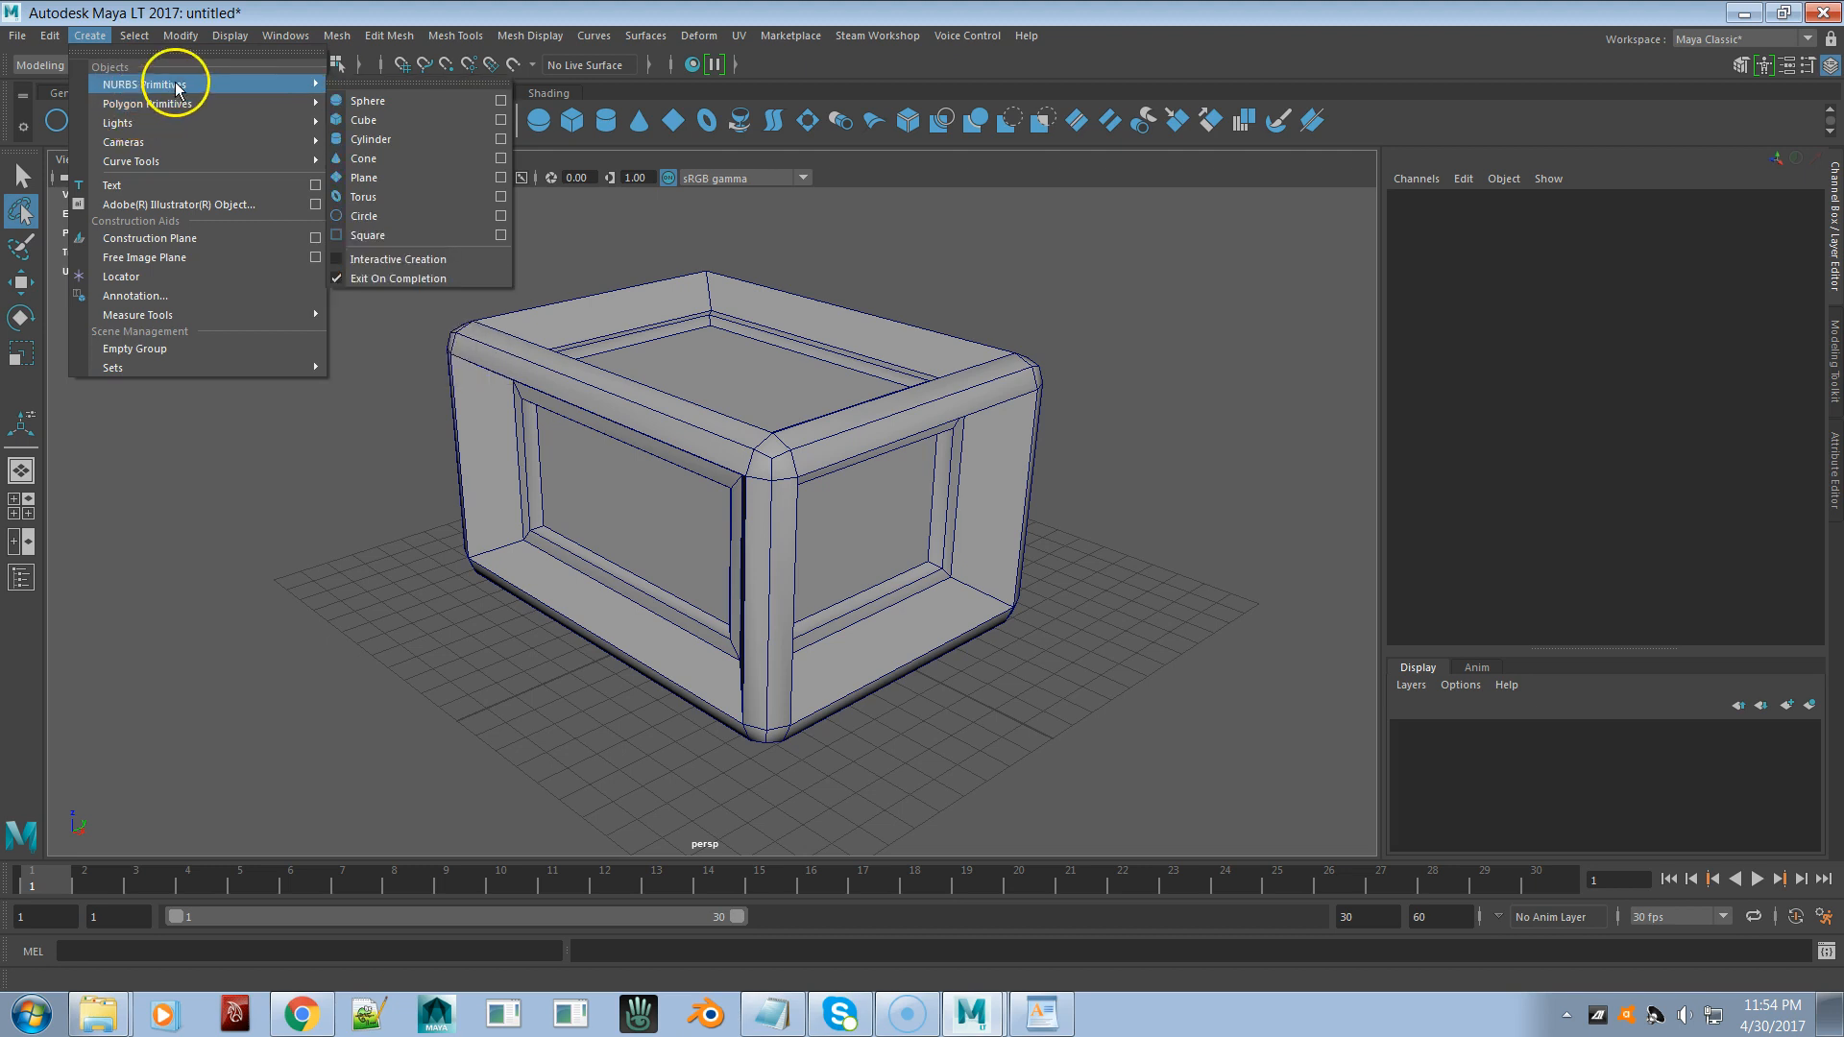
pyautogui.click(350, 101)
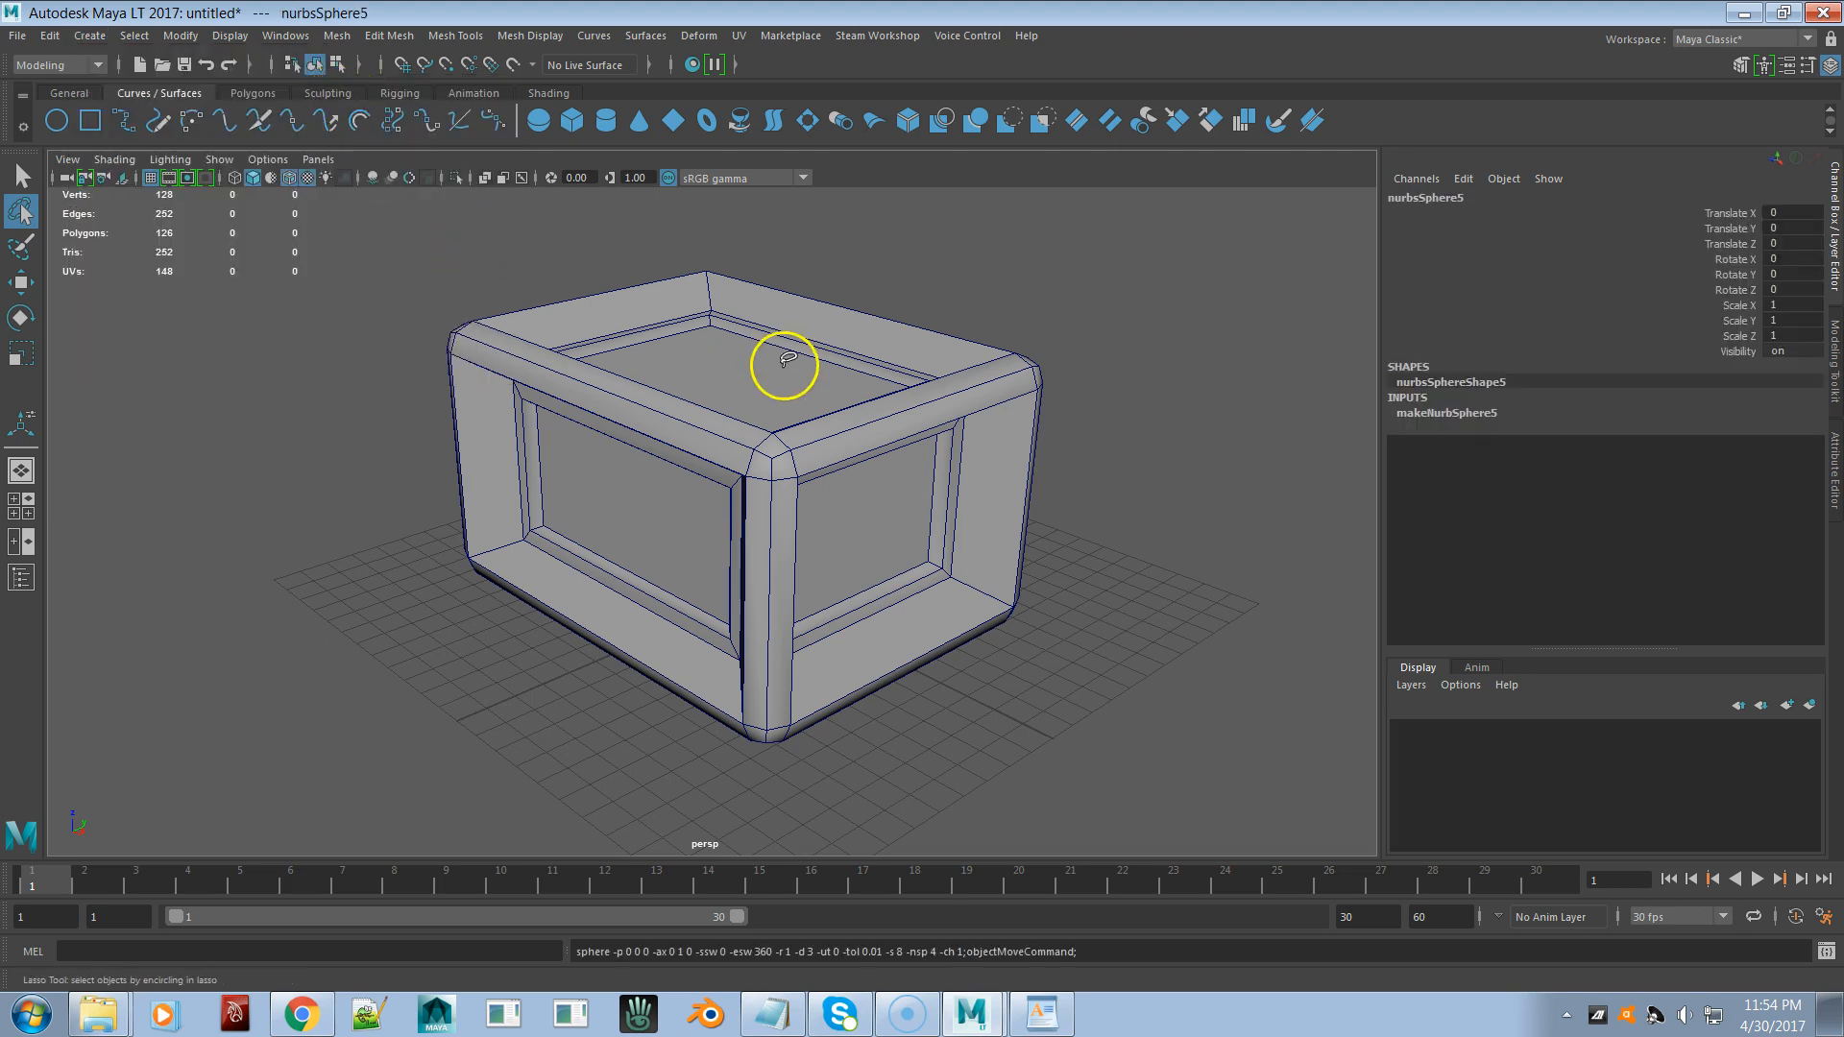
pyautogui.click(21, 176)
pyautogui.press('s')
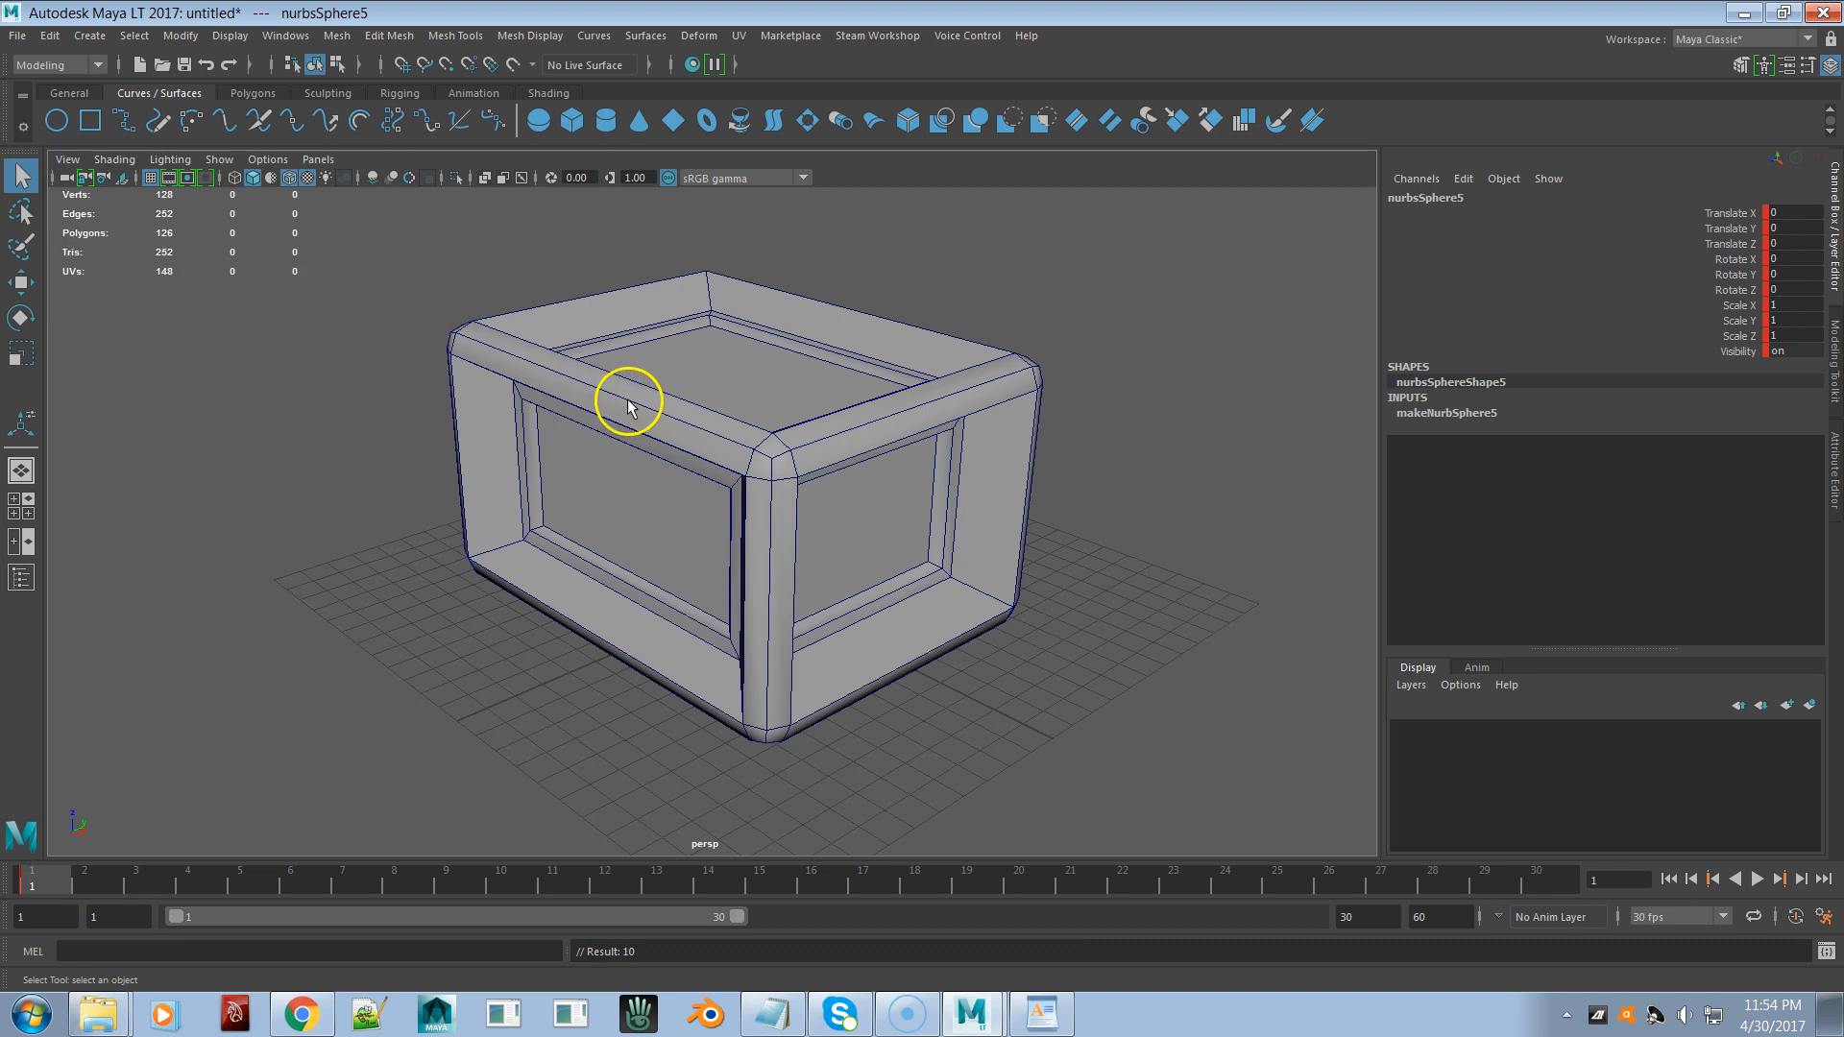
# - Move the box away from the spheres to about X -10.4, Y -10.7, Z 1.2
pyautogui.click(629, 406)
pyautogui.press('w')
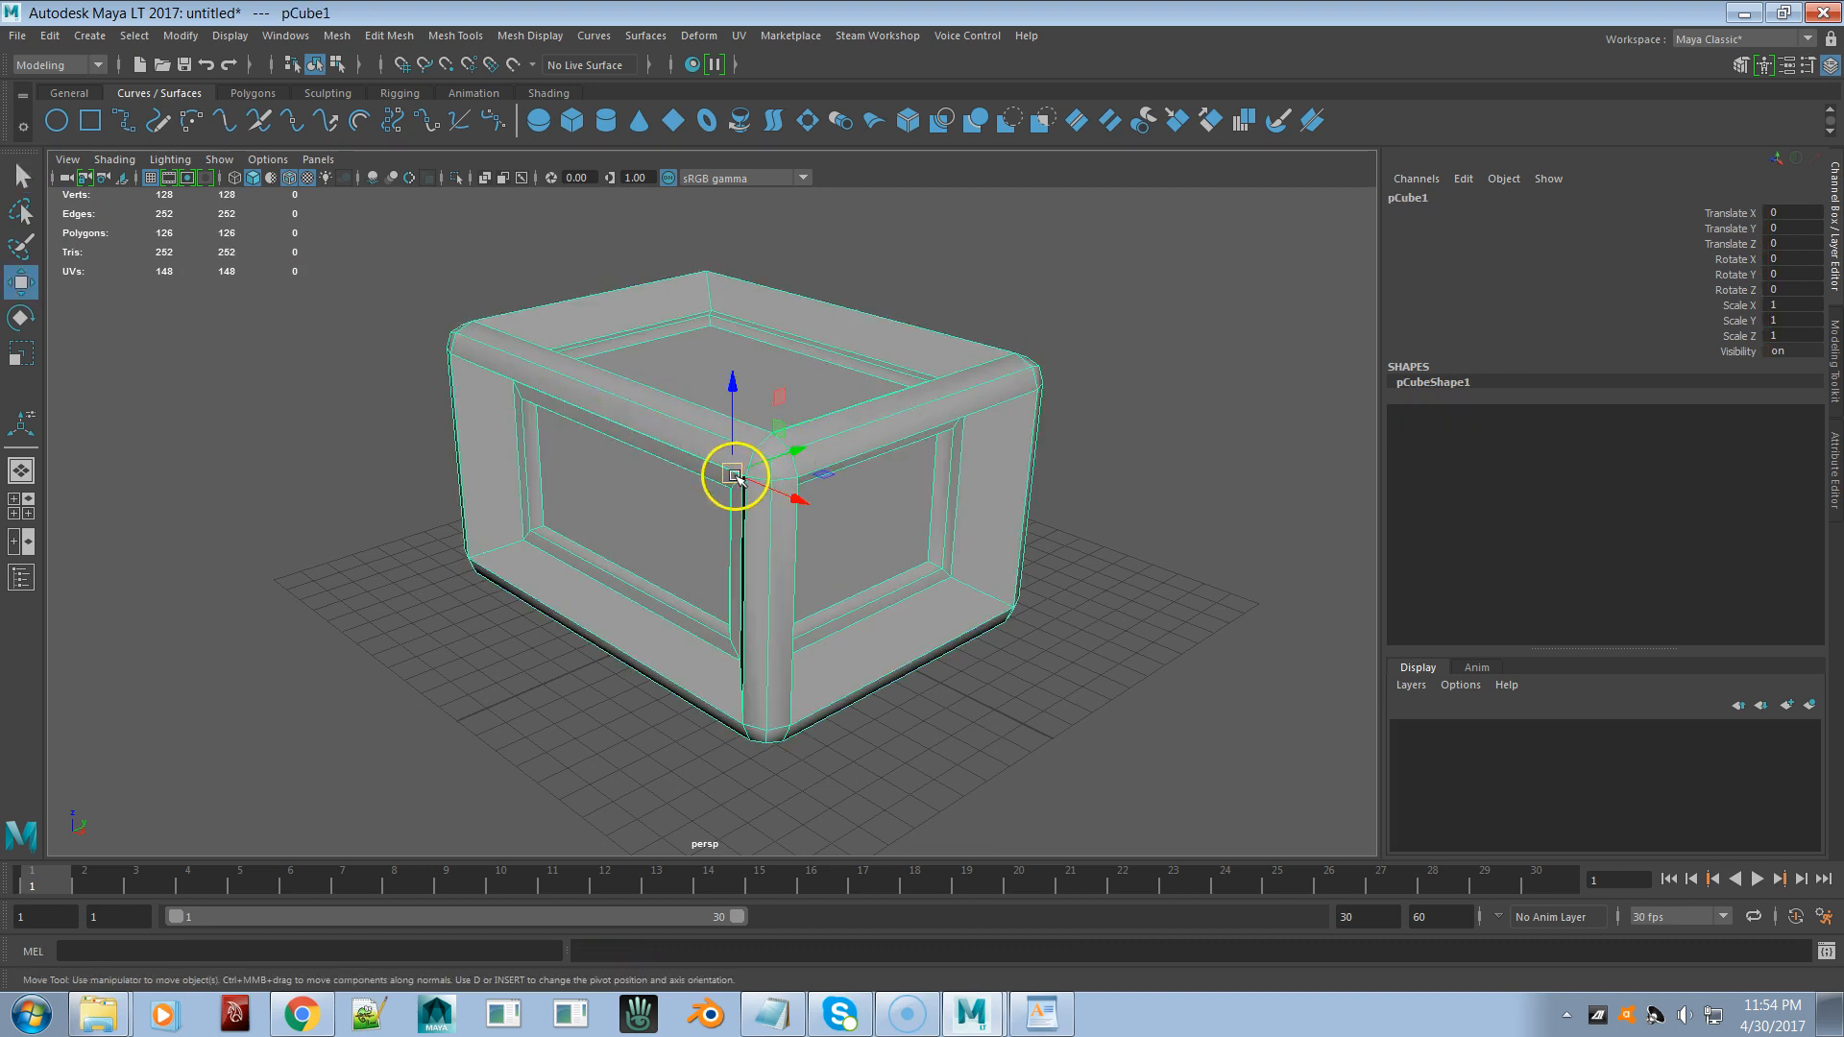
pyautogui.moveTo(734, 477); pyautogui.dragTo(279, 428)
# - Scale the newest sphere uniformly to about 4.82 and move it to about Y 7.31, Z 4.31
pyautogui.click(751, 584)
pyautogui.press('r')
pyautogui.moveTo(751, 588); pyautogui.dragTo(971, 608)
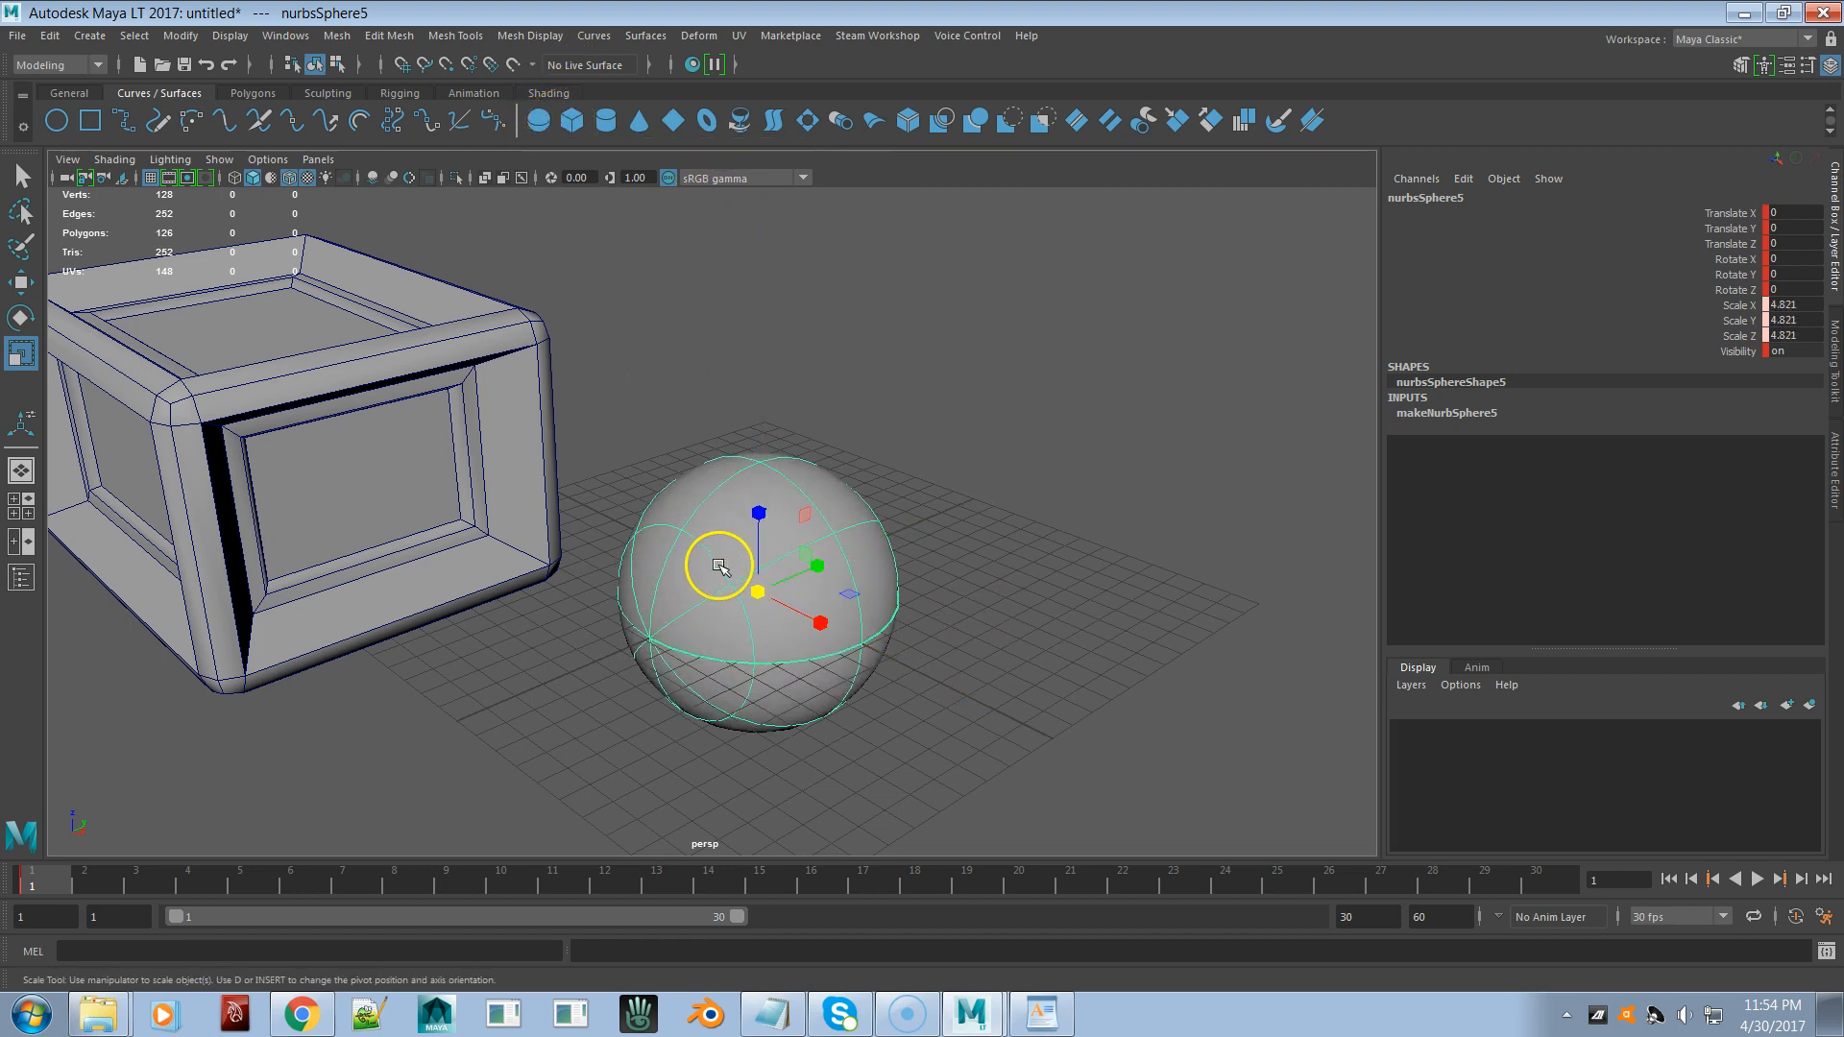
pyautogui.press('w')
pyautogui.moveTo(758, 510); pyautogui.dragTo(765, 391)
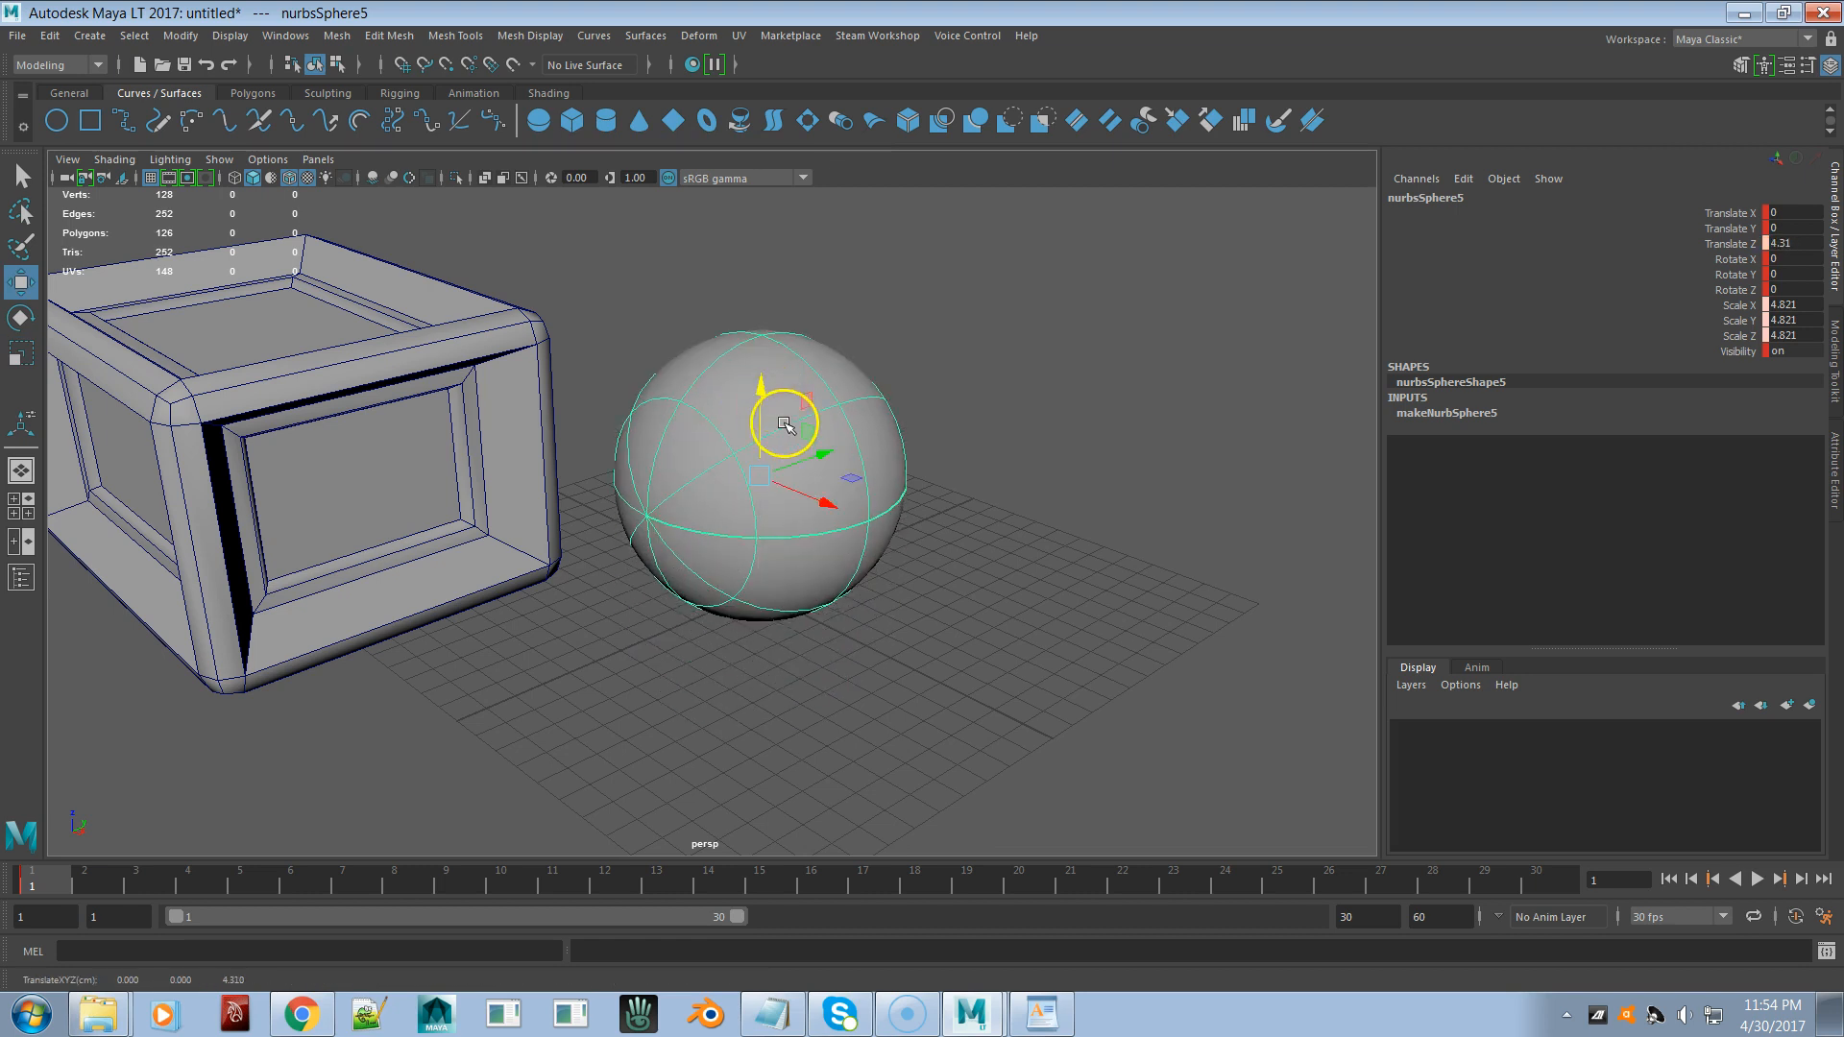
pyautogui.moveTo(824, 451); pyautogui.dragTo(960, 410)
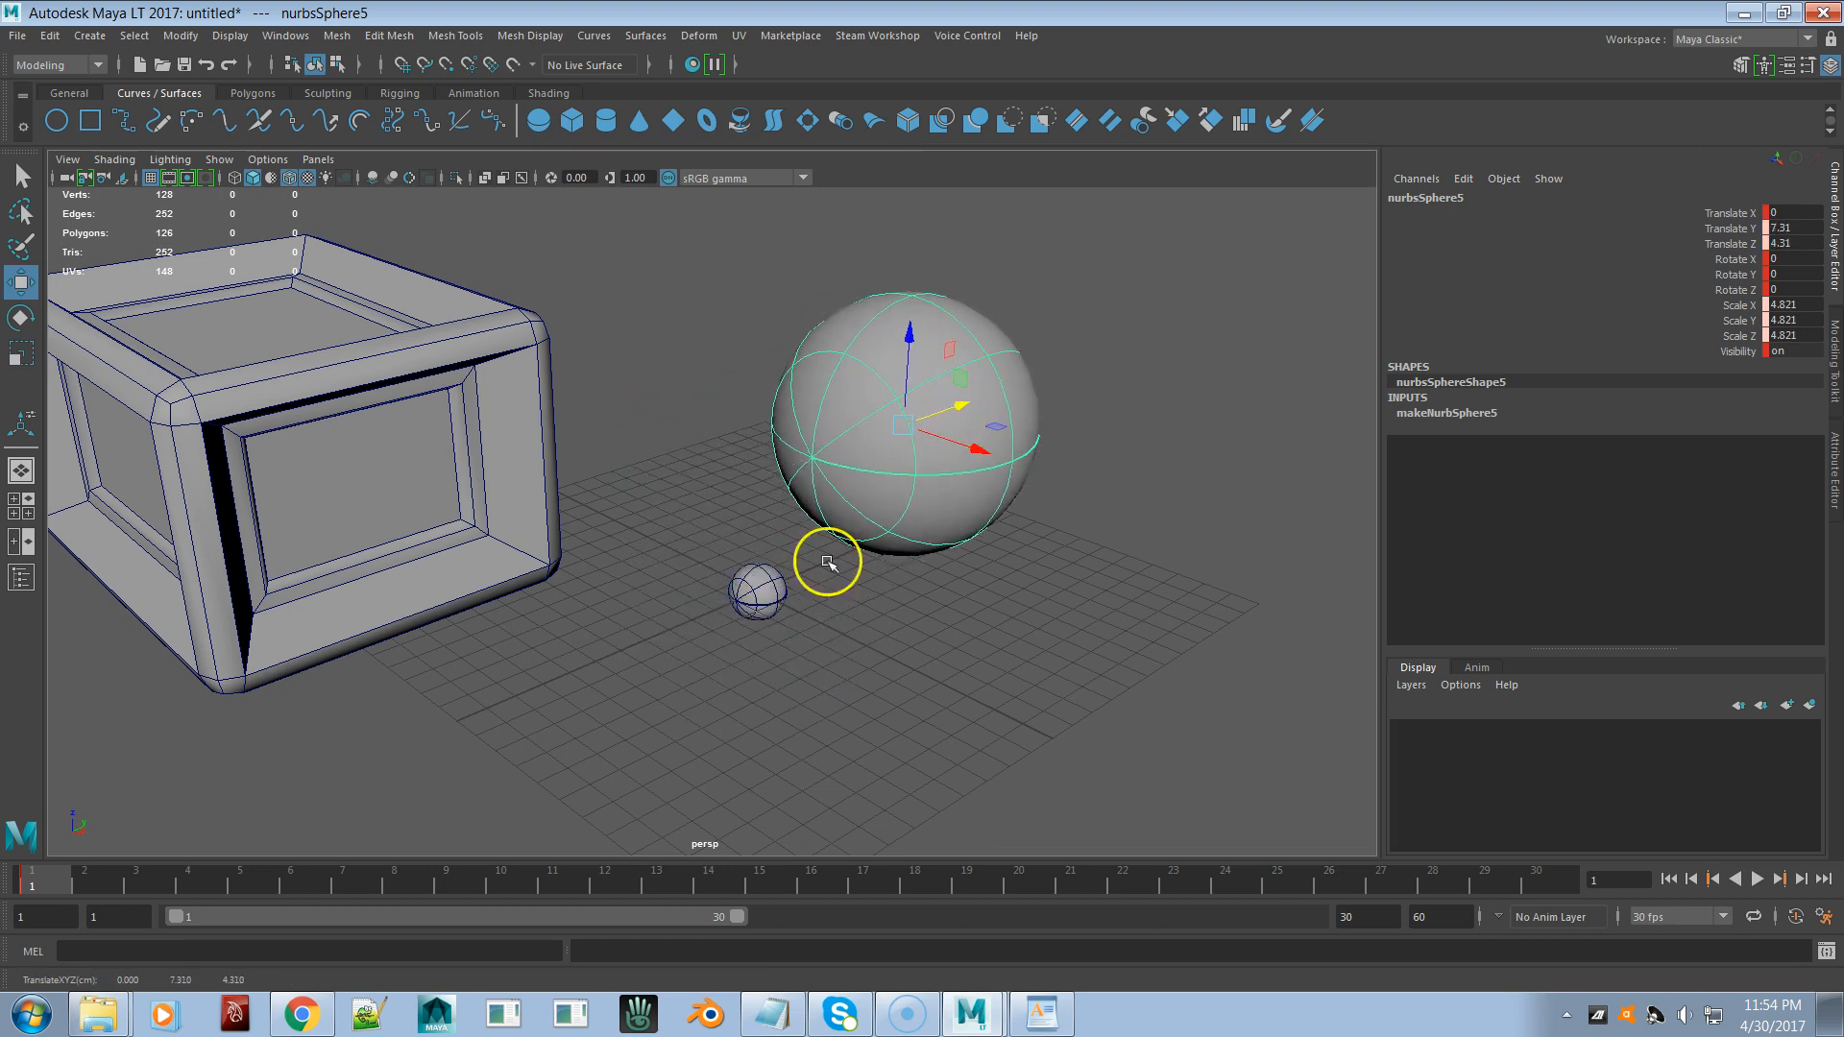
# - Delete the four small overlapping spheres left at the origin
pyautogui.click(760, 589)
pyautogui.press('Delete')
pyautogui.click(760, 589)
pyautogui.press('Delete')
pyautogui.click(760, 588)
pyautogui.press('Delete')
pyautogui.click(761, 589)
pyautogui.press('Delete')
# - Select the large sphere and look through its NURBS component modes and Inputs commands
pyautogui.click(531, 428)
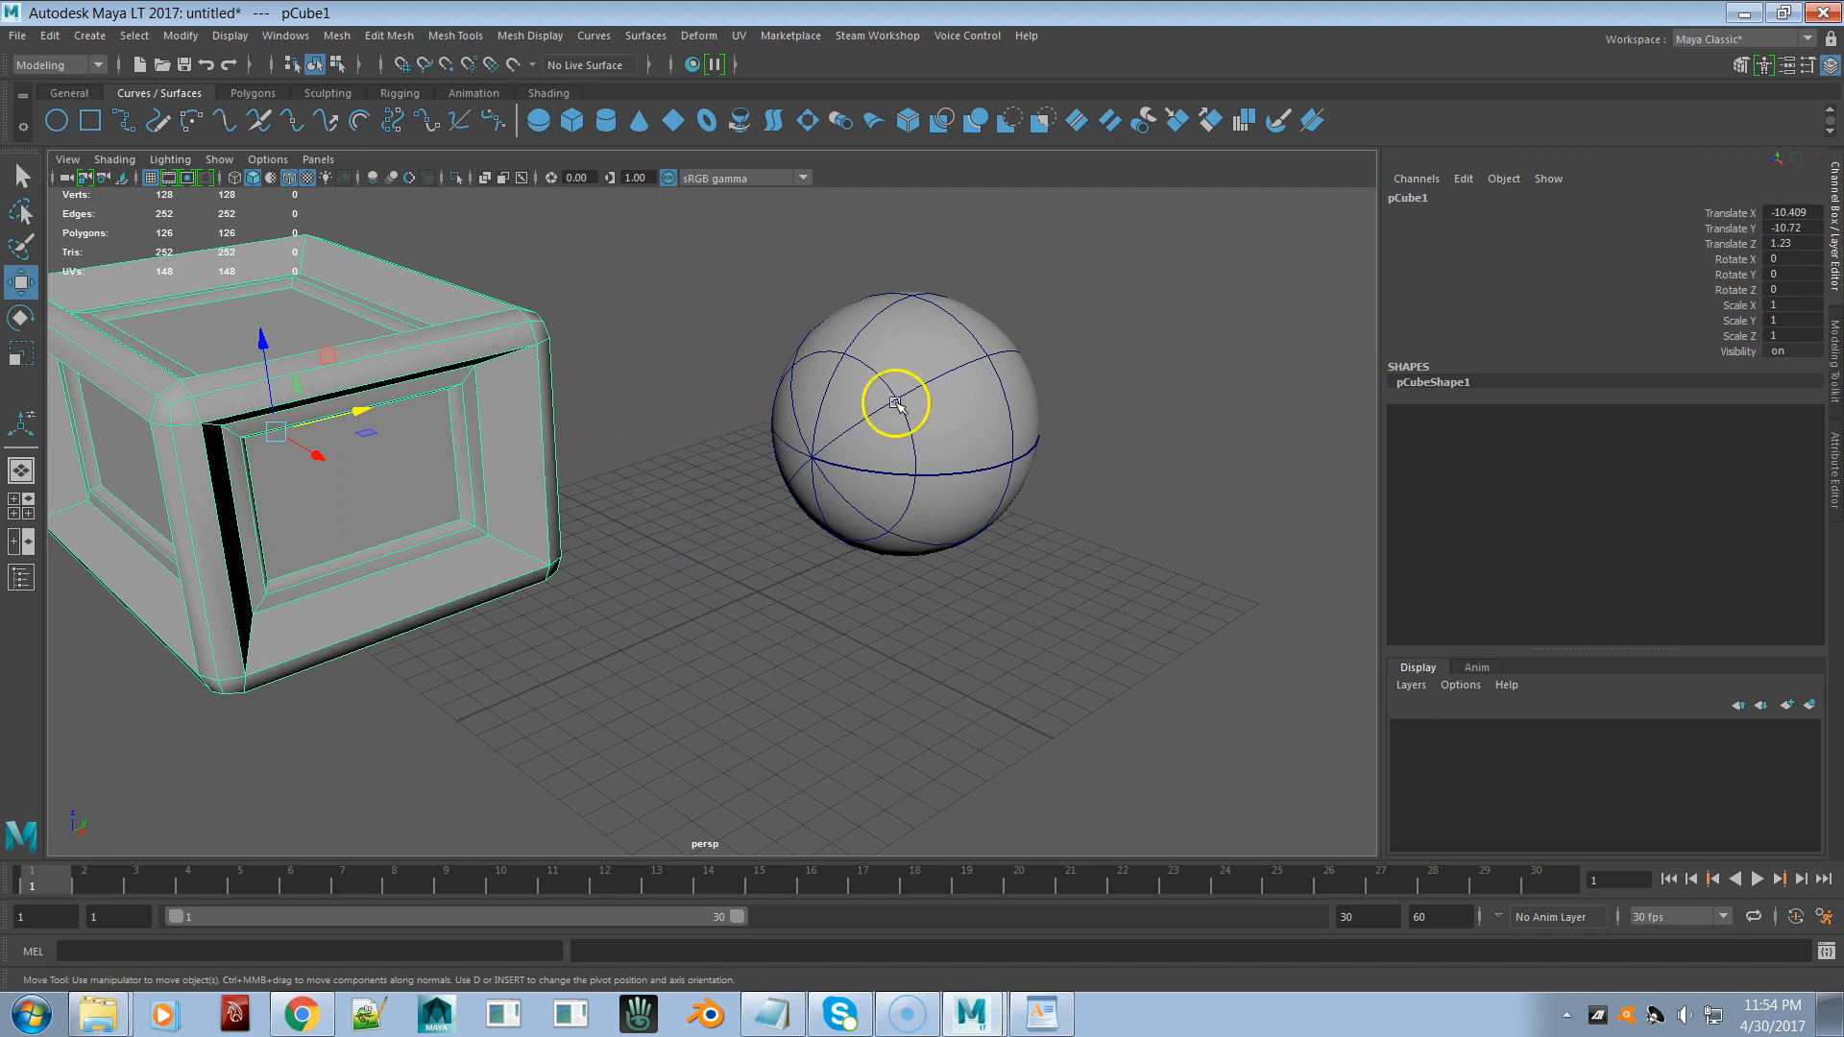
pyautogui.click(972, 398)
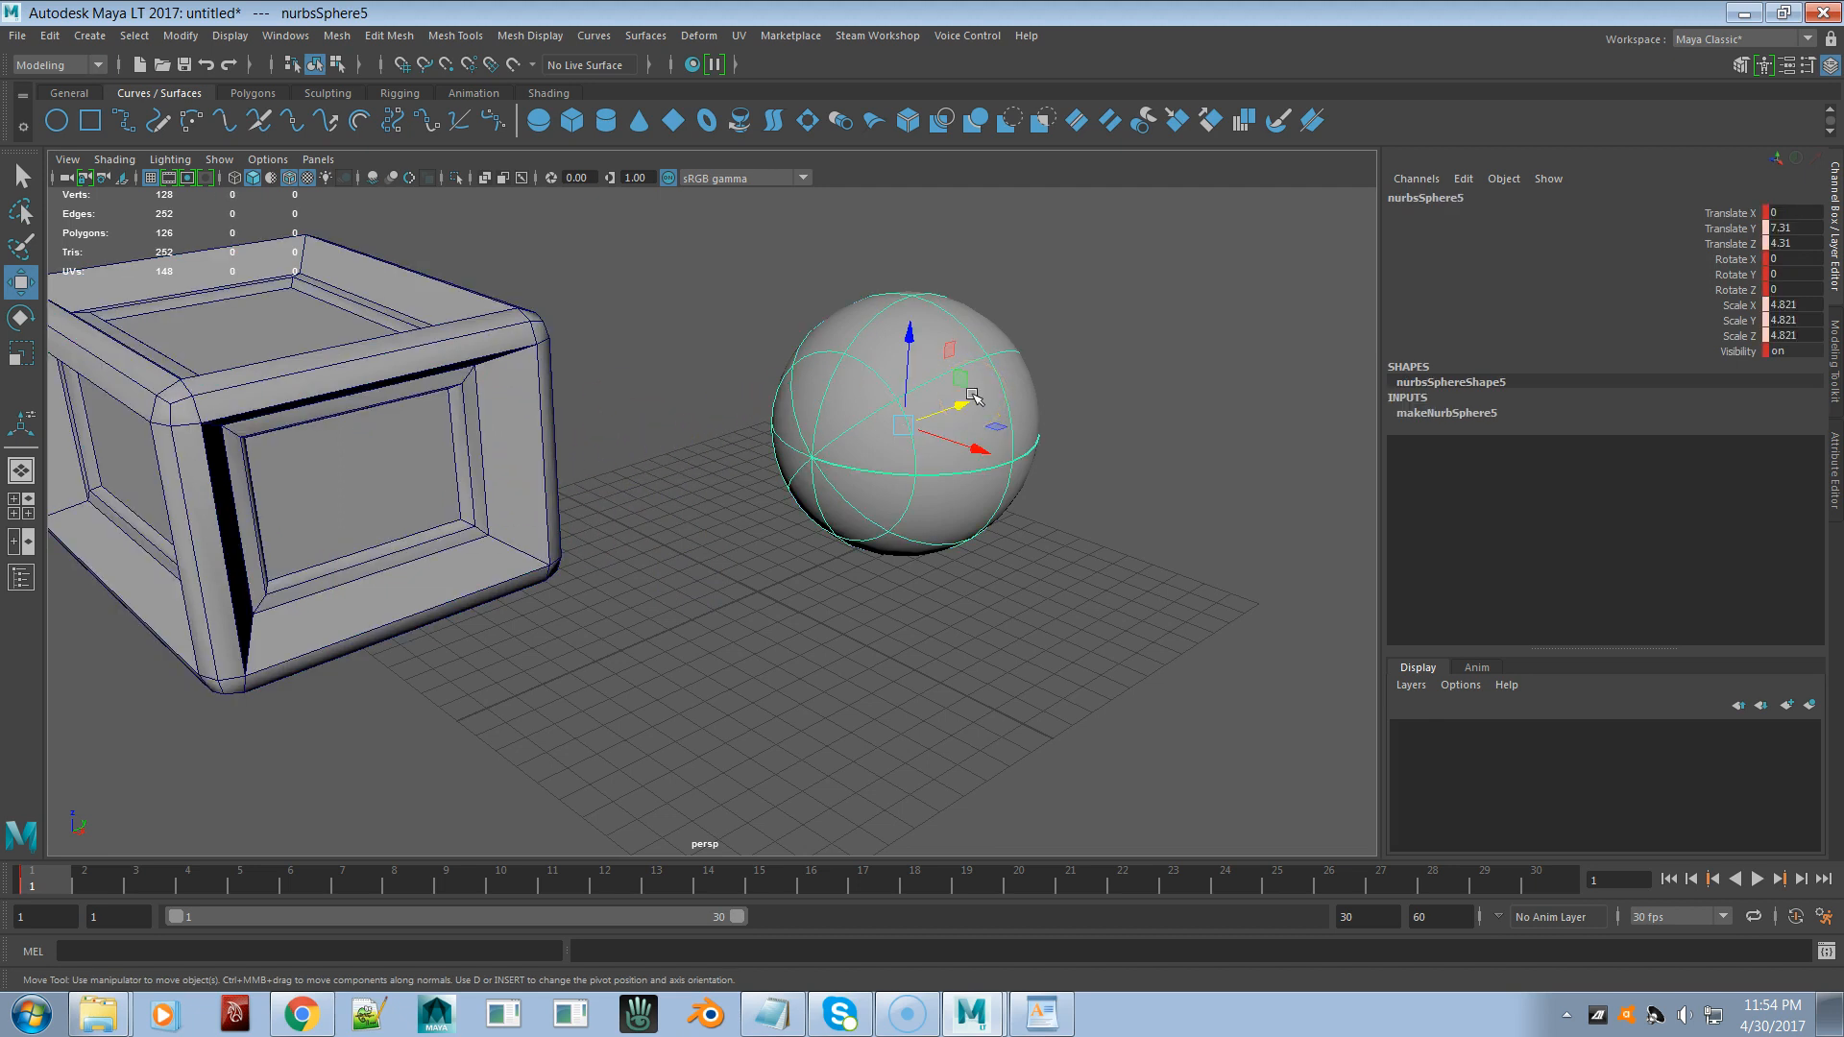
pyautogui.rightClick(881, 348)
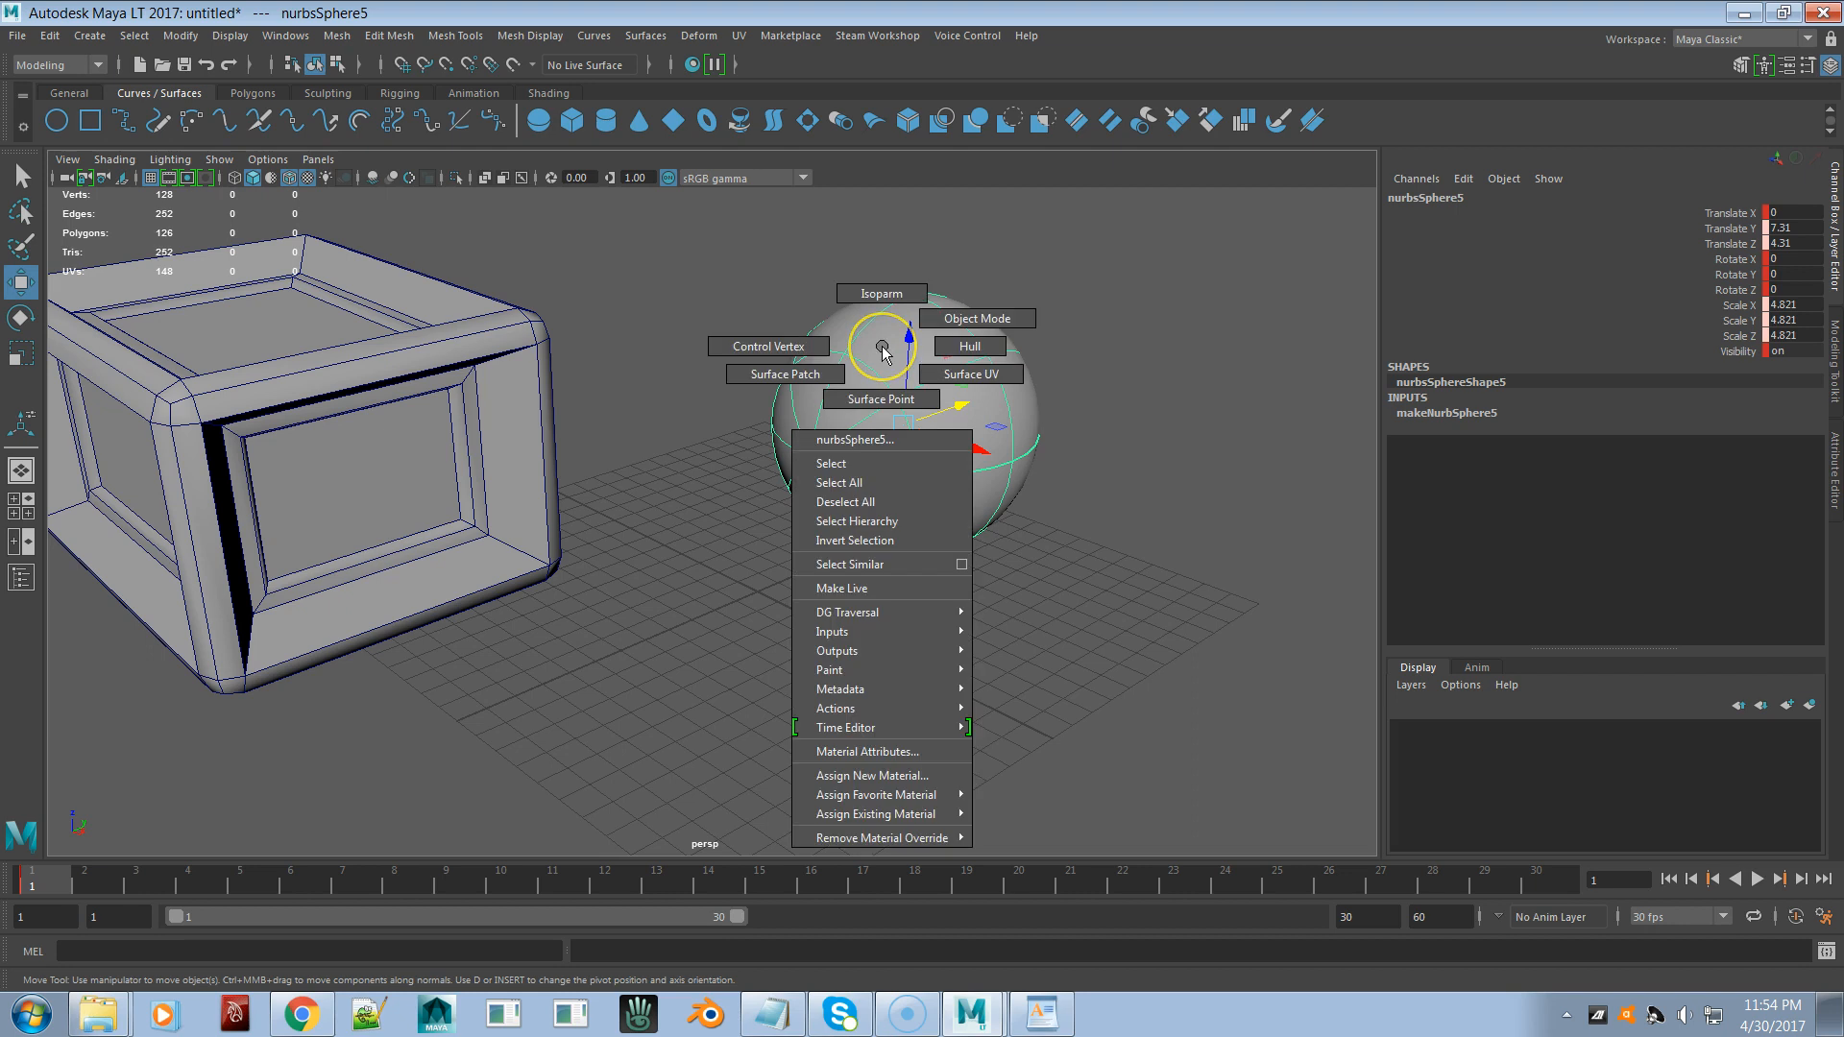
pyautogui.click(887, 304)
pyautogui.moveTo(887, 300)
pyautogui.mouseDown(button='right')
pyautogui.moveTo(856, 342)
pyautogui.moveTo(811, 340)
pyautogui.mouseUp(button='right')
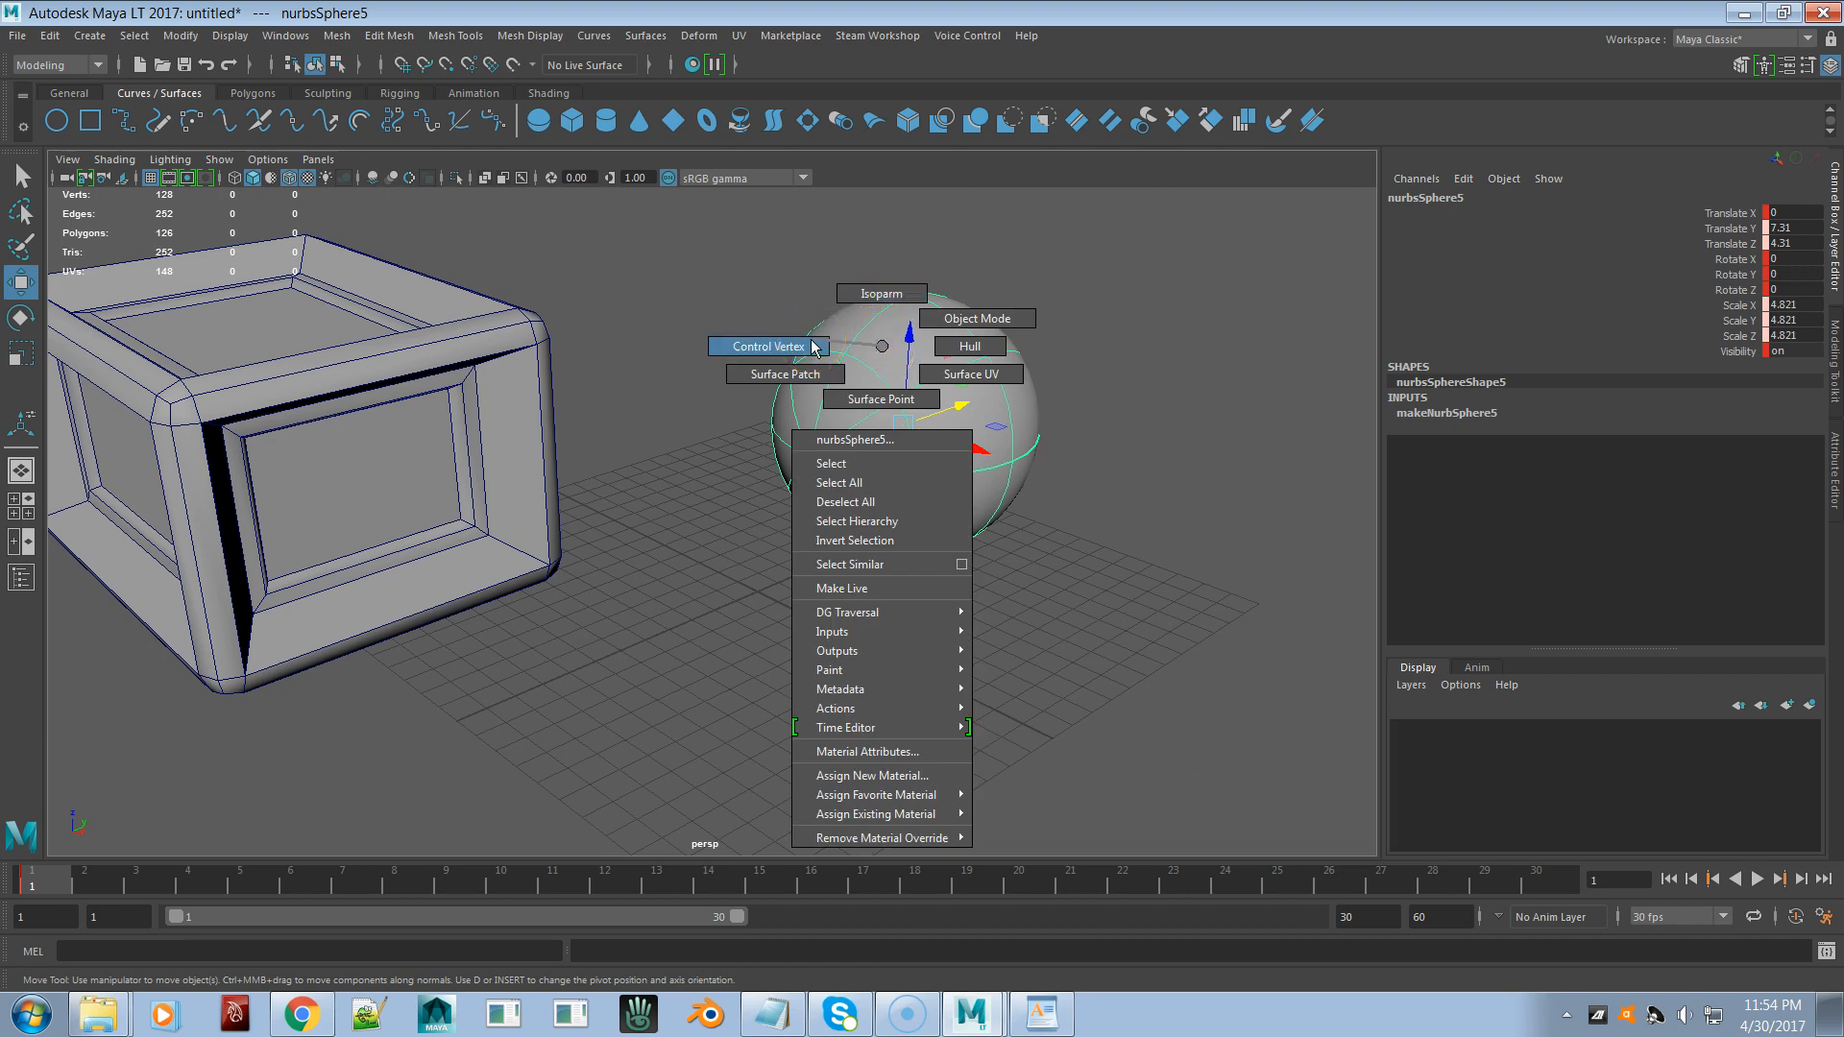
pyautogui.moveTo(867, 349)
pyautogui.mouseDown(button='right')
pyautogui.moveTo(914, 336)
pyautogui.moveTo(871, 391)
pyautogui.moveTo(836, 329)
pyautogui.moveTo(930, 321)
pyautogui.moveTo(867, 473)
pyautogui.moveTo(870, 691)
pyautogui.moveTo(870, 483)
pyautogui.moveTo(845, 649)
pyautogui.moveTo(888, 806)
pyautogui.moveTo(845, 710)
pyautogui.moveTo(855, 499)
pyautogui.moveTo(874, 475)
pyautogui.moveTo(850, 470)
pyautogui.moveTo(847, 649)
pyautogui.moveTo(862, 637)
pyautogui.mouseUp(button='right')
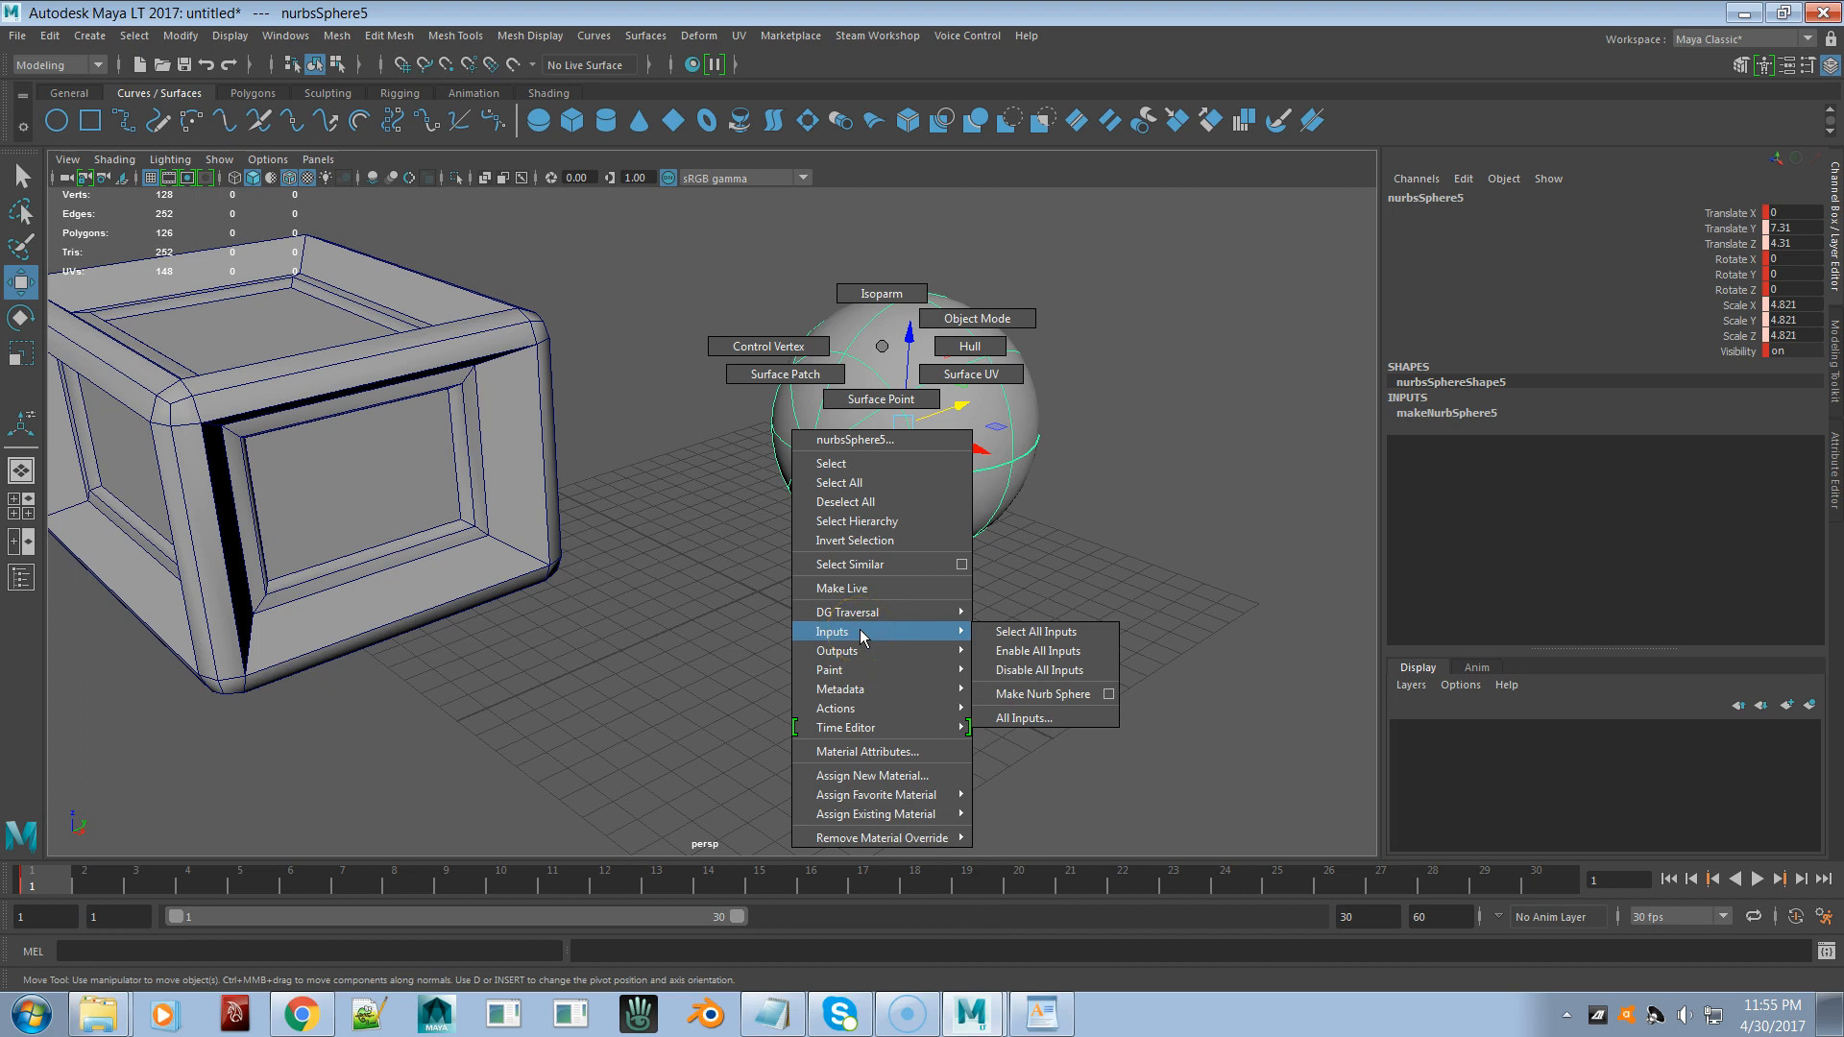
pyautogui.moveTo(862, 645); pyautogui.dragTo(653, 519, button='right')
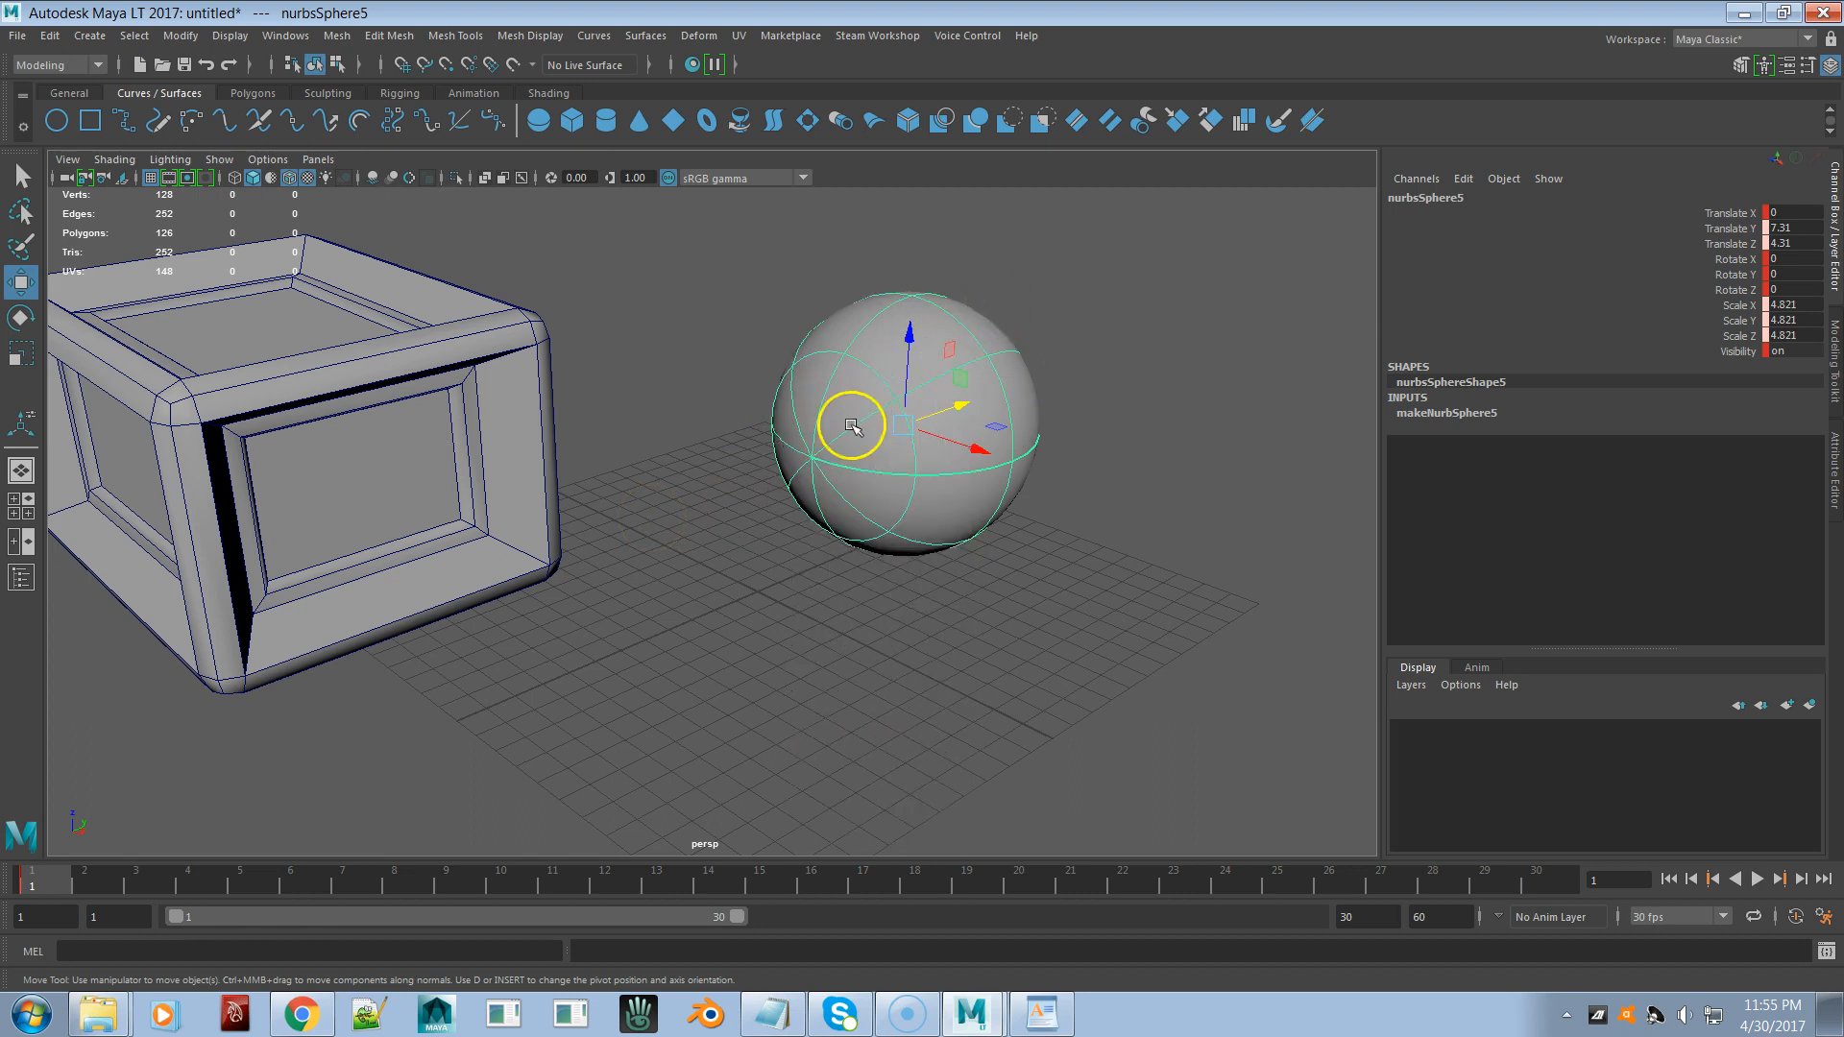
# - Bring up the hotbox over the viewport, examine its command sets and camera view choices, and orbit the perspective view
pyautogui.rightClick(873, 379)
pyautogui.press('space')
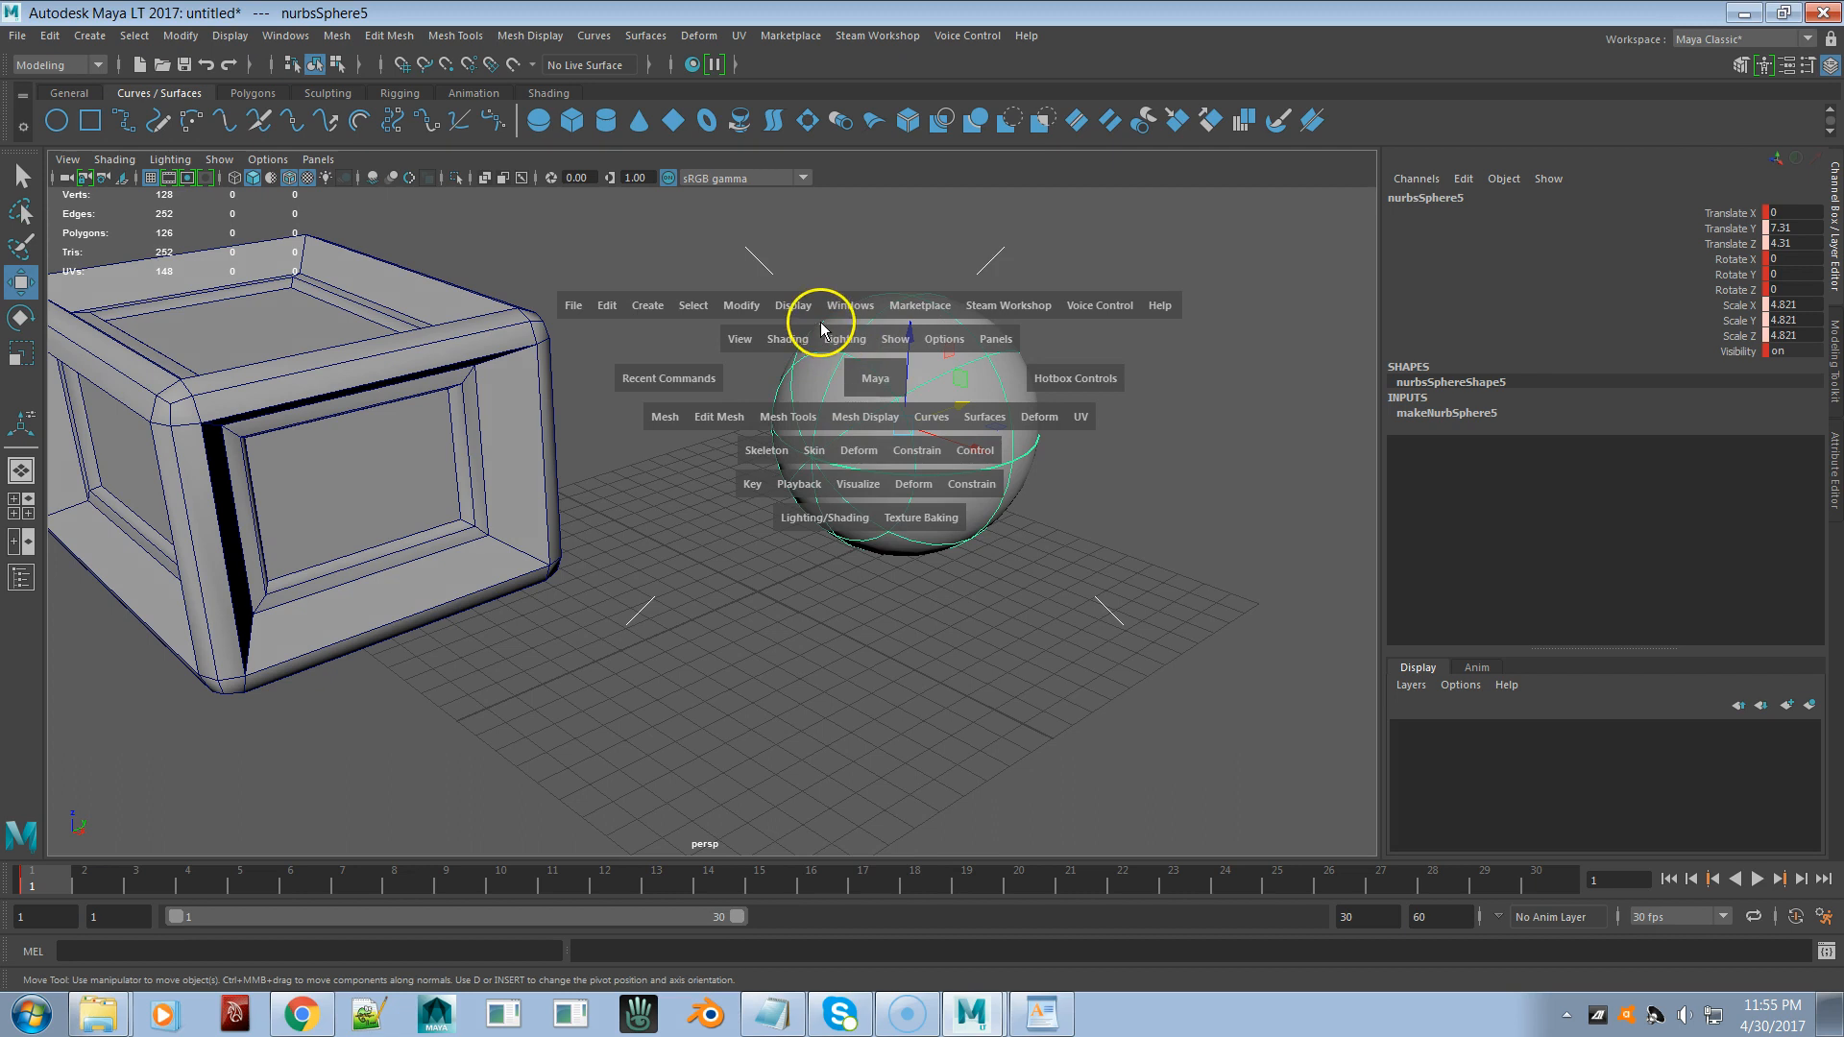
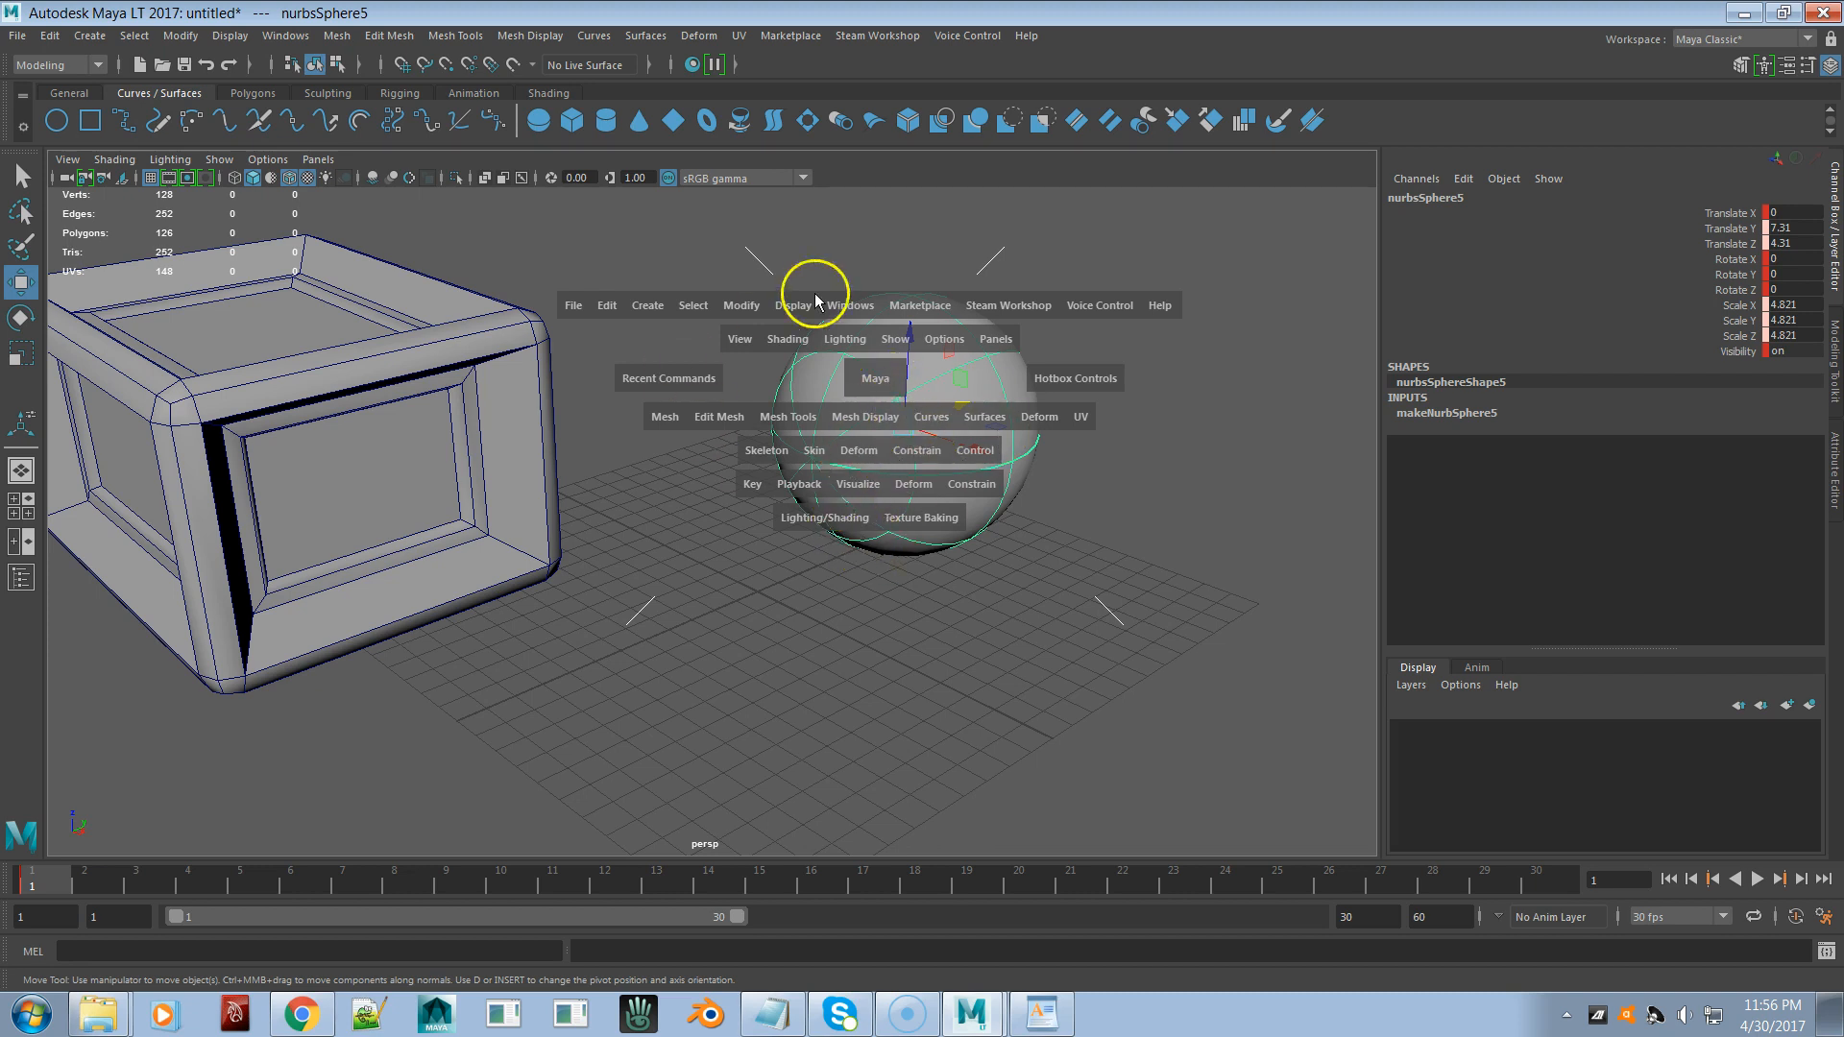
pyautogui.click(958, 629)
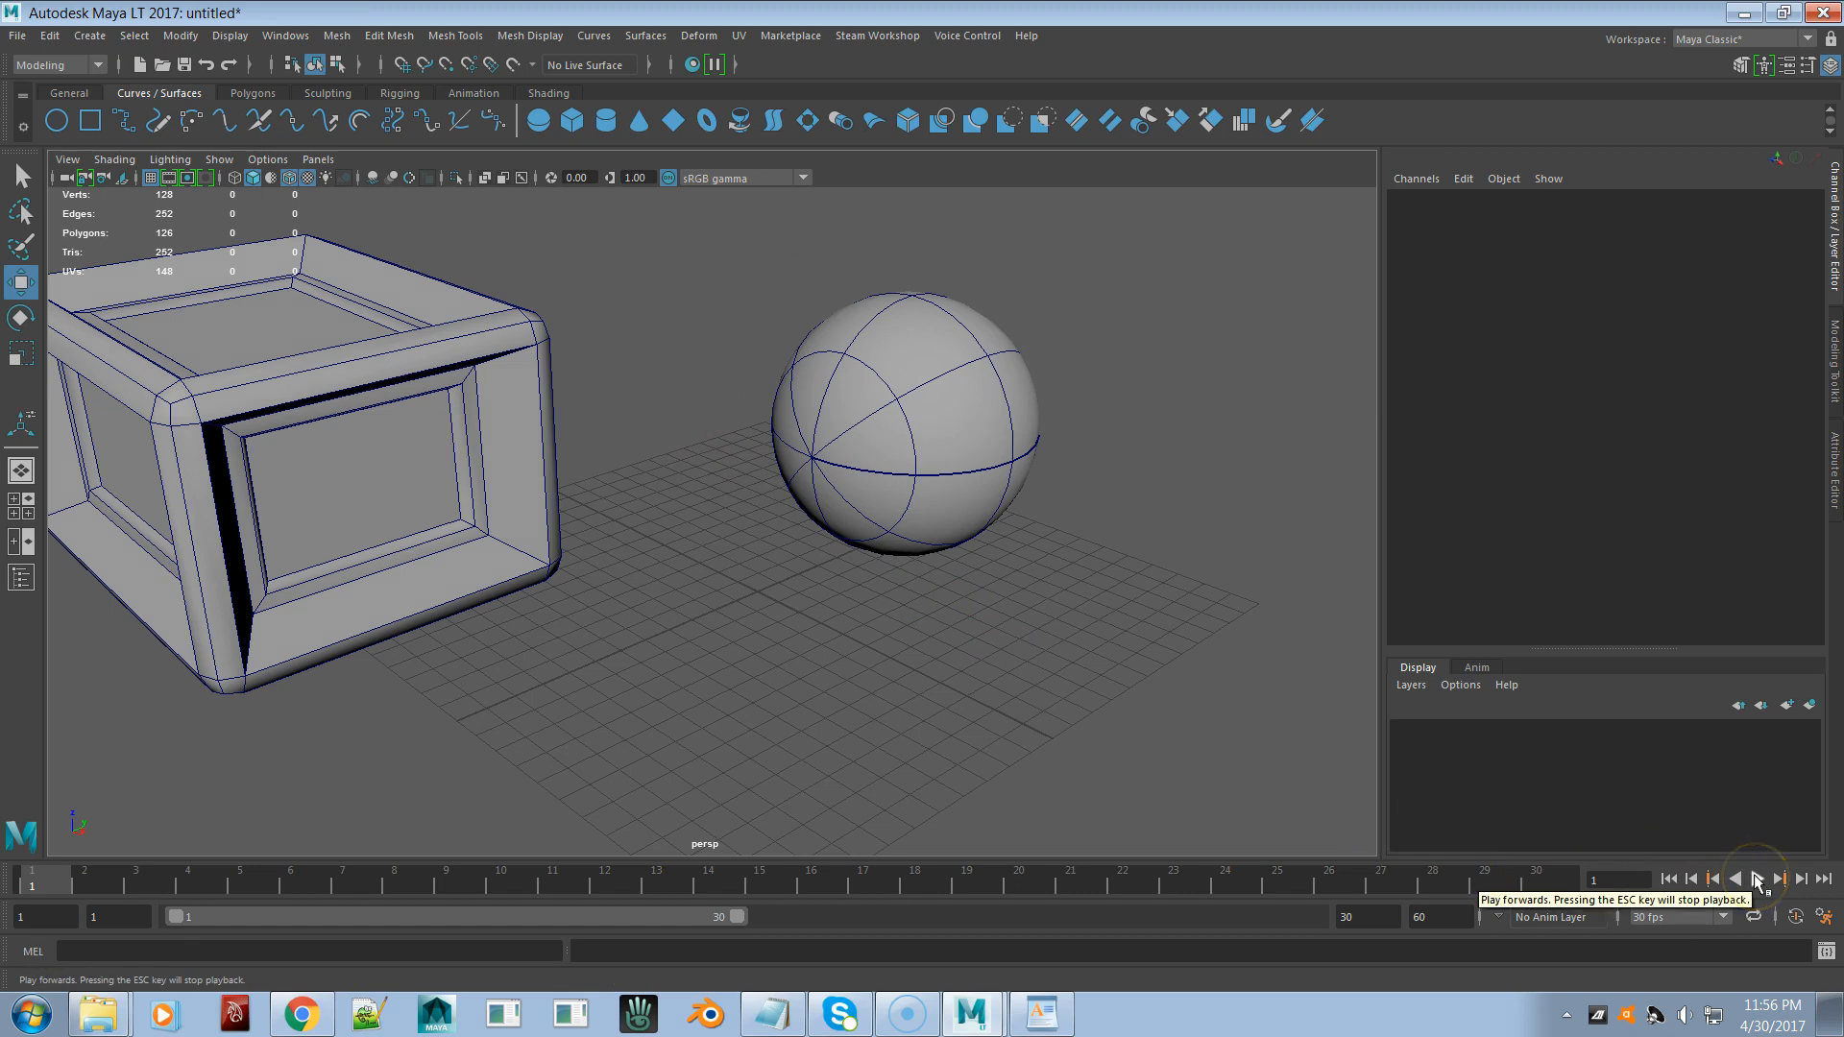
pyautogui.press('space')
pyautogui.click(679, 581)
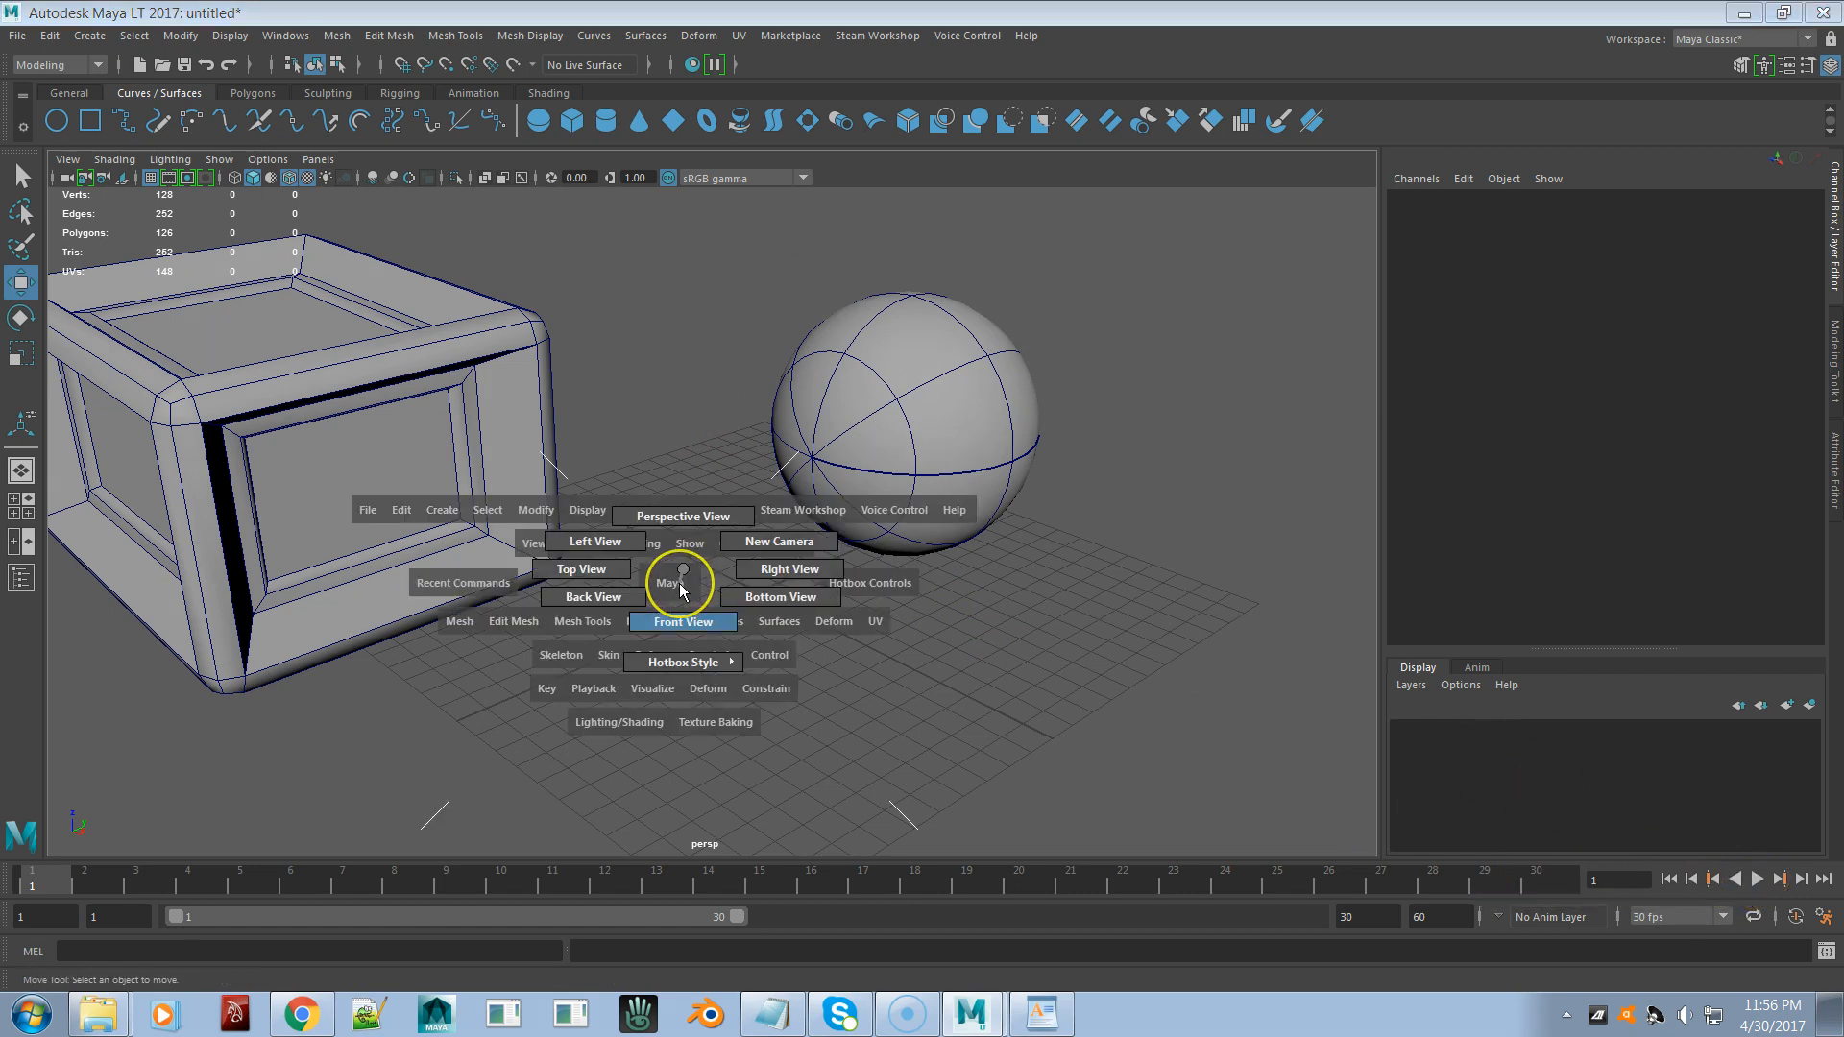
pyautogui.press('space')
pyautogui.moveTo(682, 586); pyautogui.dragTo(868, 564)
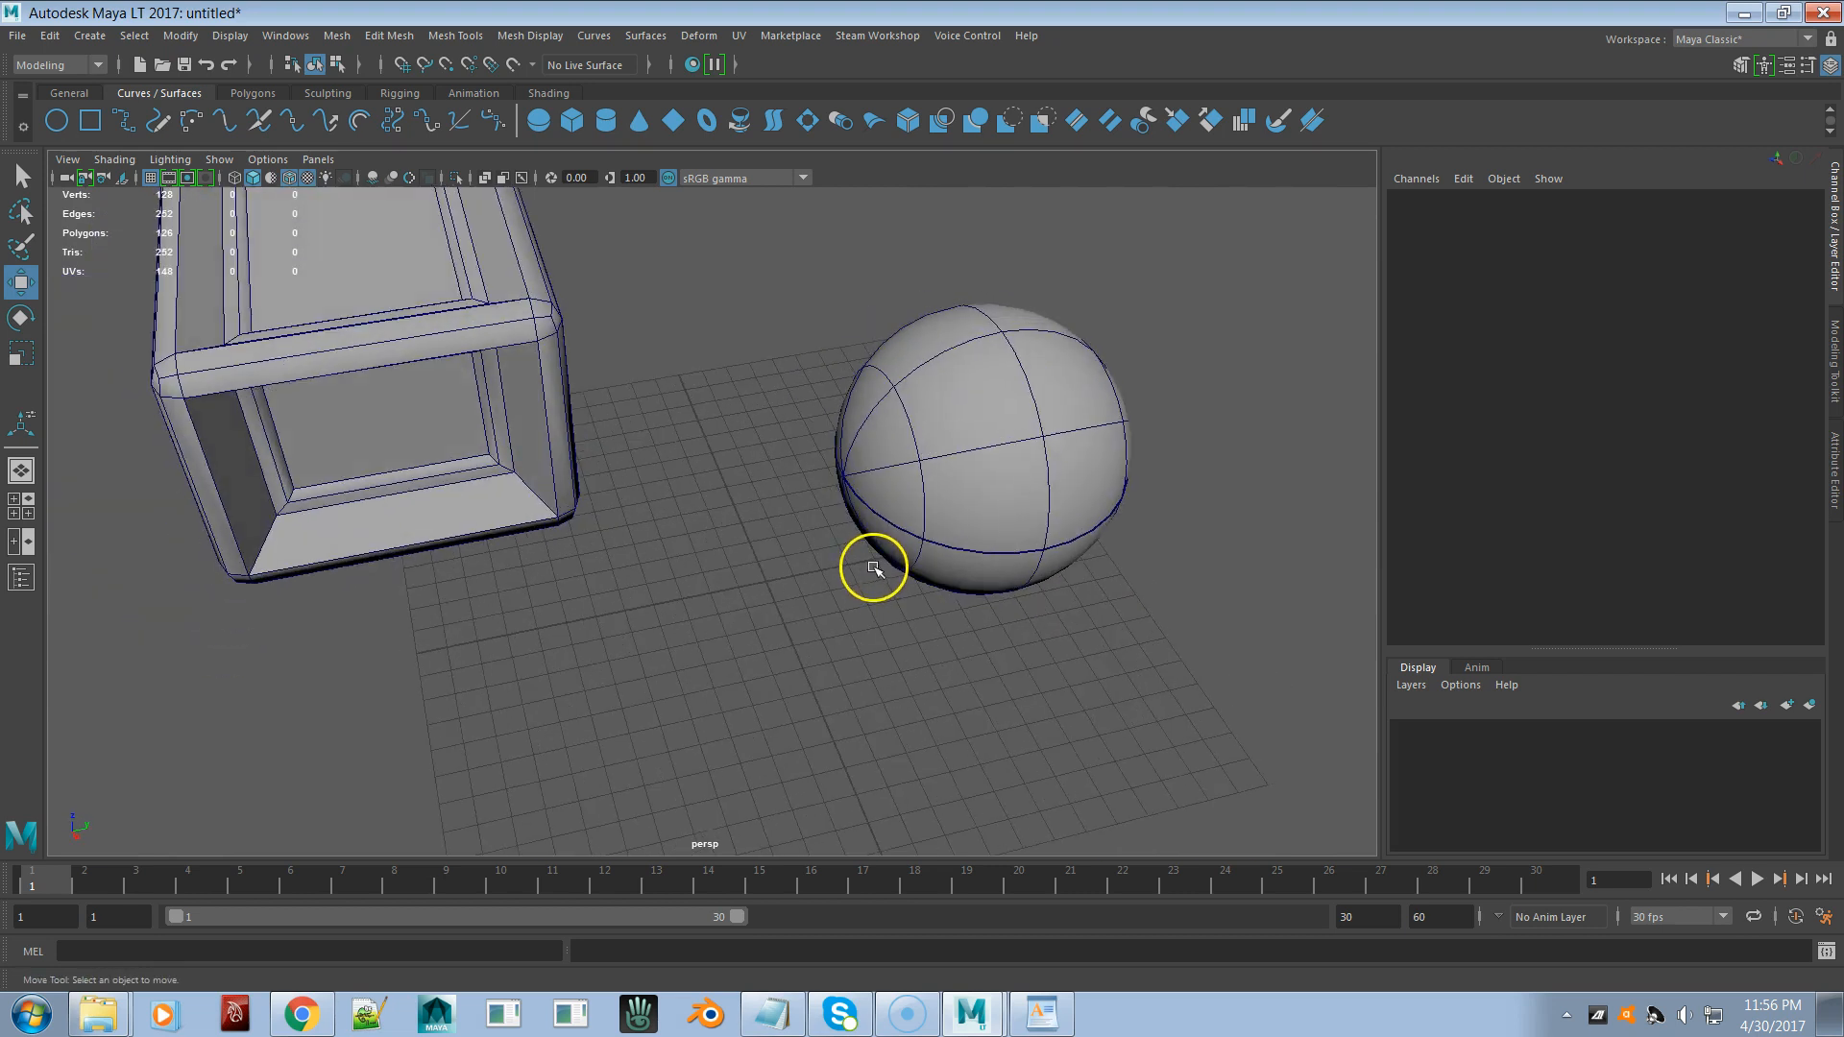
# - Select the NURBS sphere, frame it in the perspective view, and inspect it from several distances and angles
pyautogui.click(998, 449)
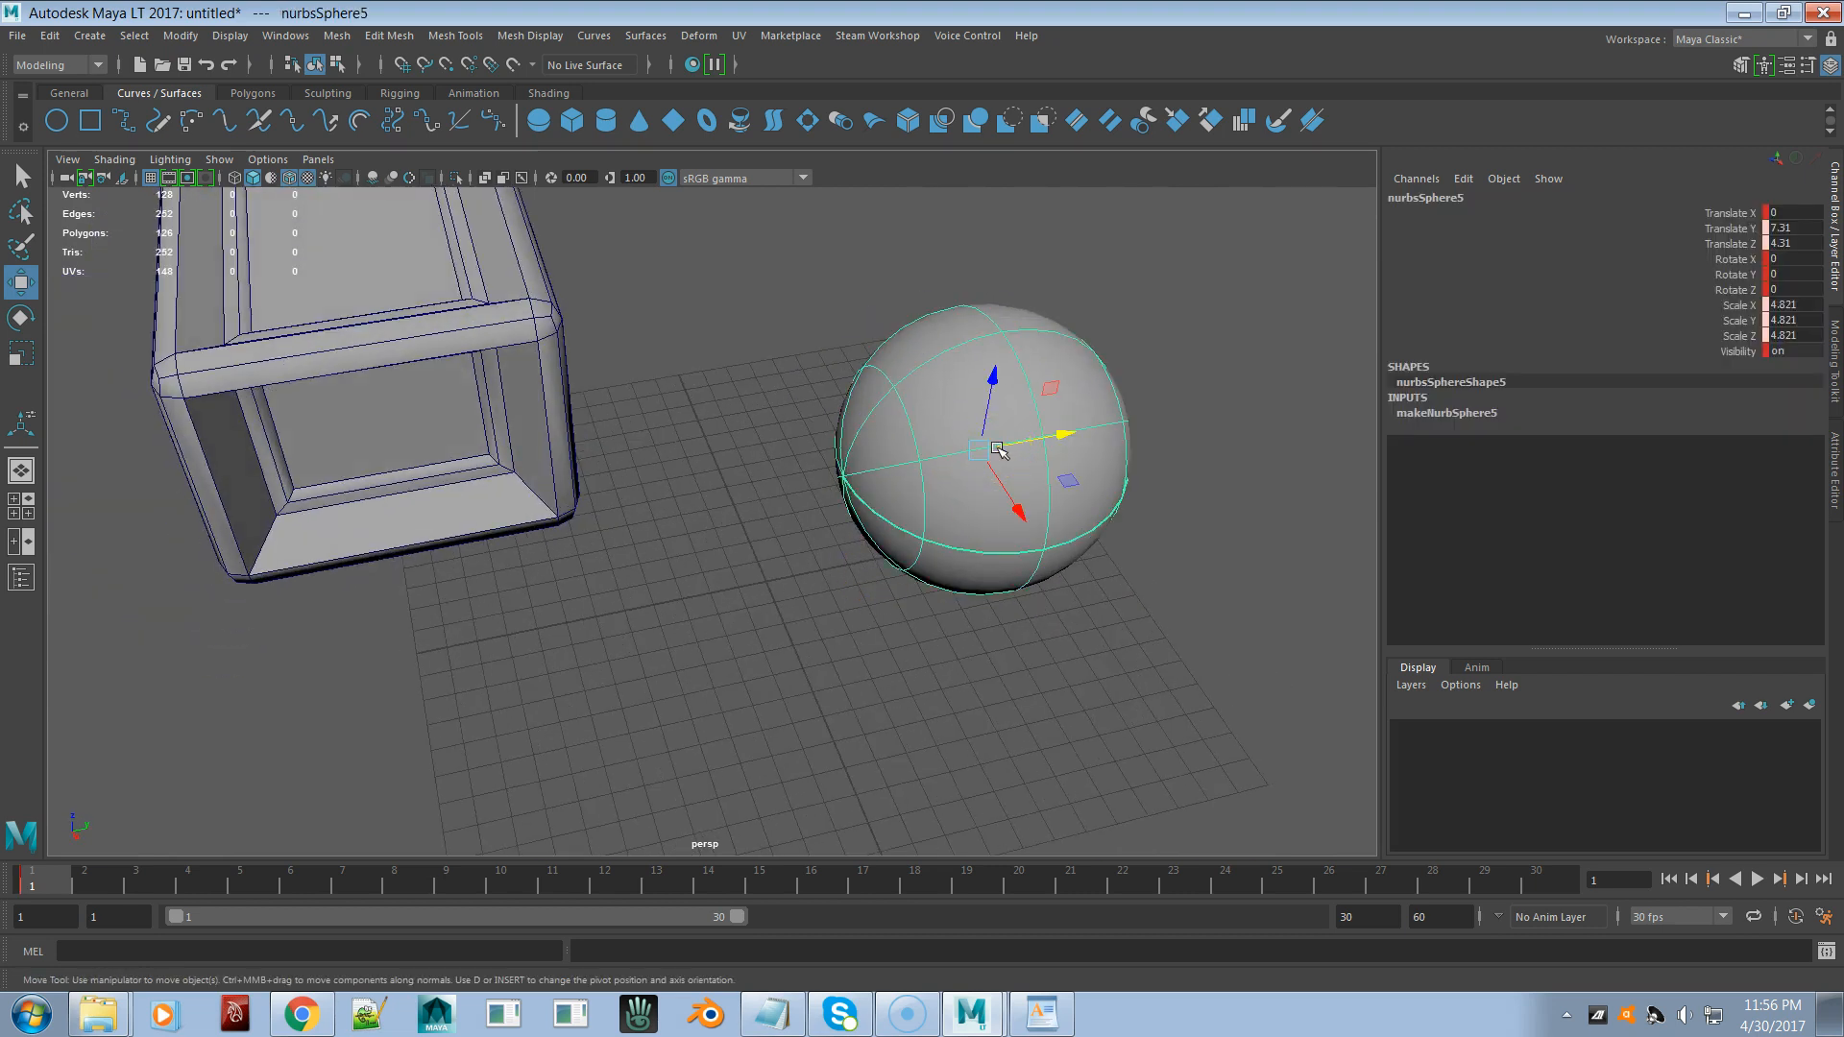
pyautogui.press('f')
pyautogui.keyDown('alt'); pyautogui.moveTo(704, 519); pyautogui.dragTo(1295, 586, button='right'); pyautogui.keyUp('alt')
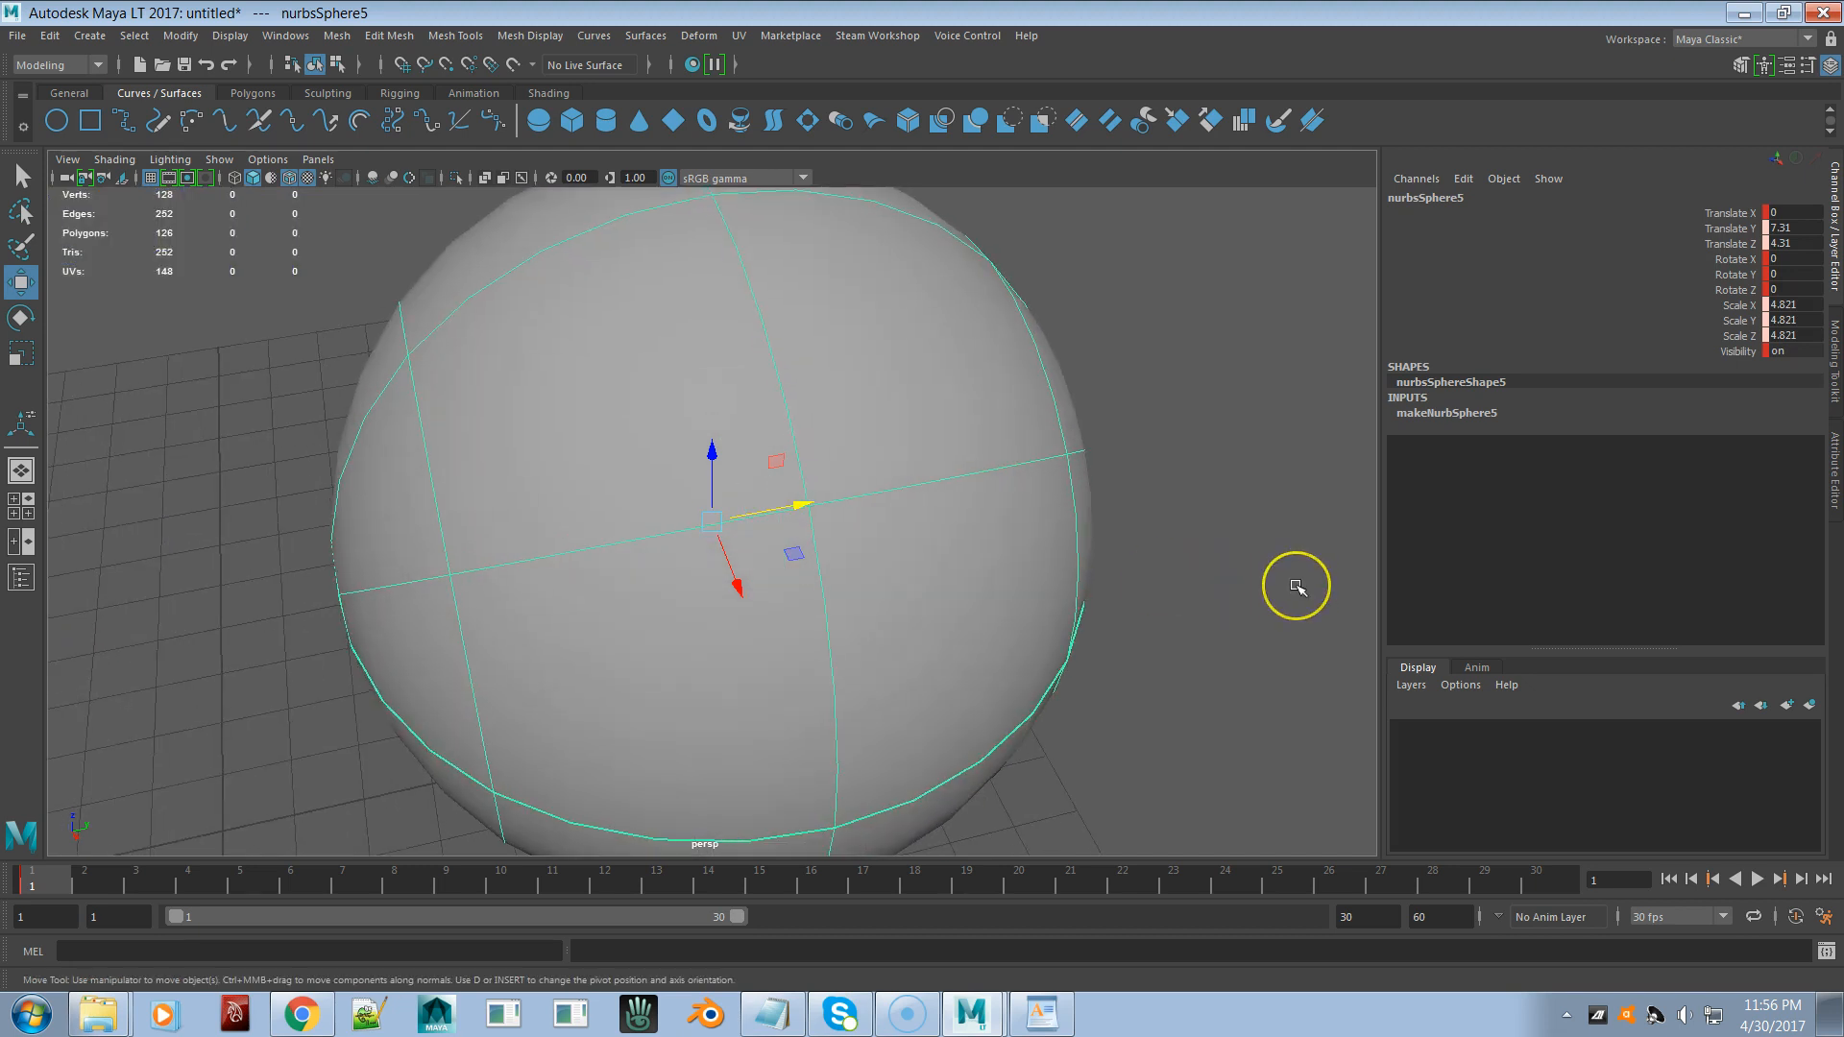
pyautogui.keyDown('alt'); pyautogui.moveTo(999, 520); pyautogui.dragTo(408, 537, button='right'); pyautogui.keyUp('alt')
pyautogui.keyDown('alt'); pyautogui.moveTo(868, 531); pyautogui.dragTo(751, 574, button='right'); pyautogui.keyUp('alt')
pyautogui.keyDown('alt'); pyautogui.moveTo(751, 575); pyautogui.dragTo(814, 547); pyautogui.keyUp('alt')
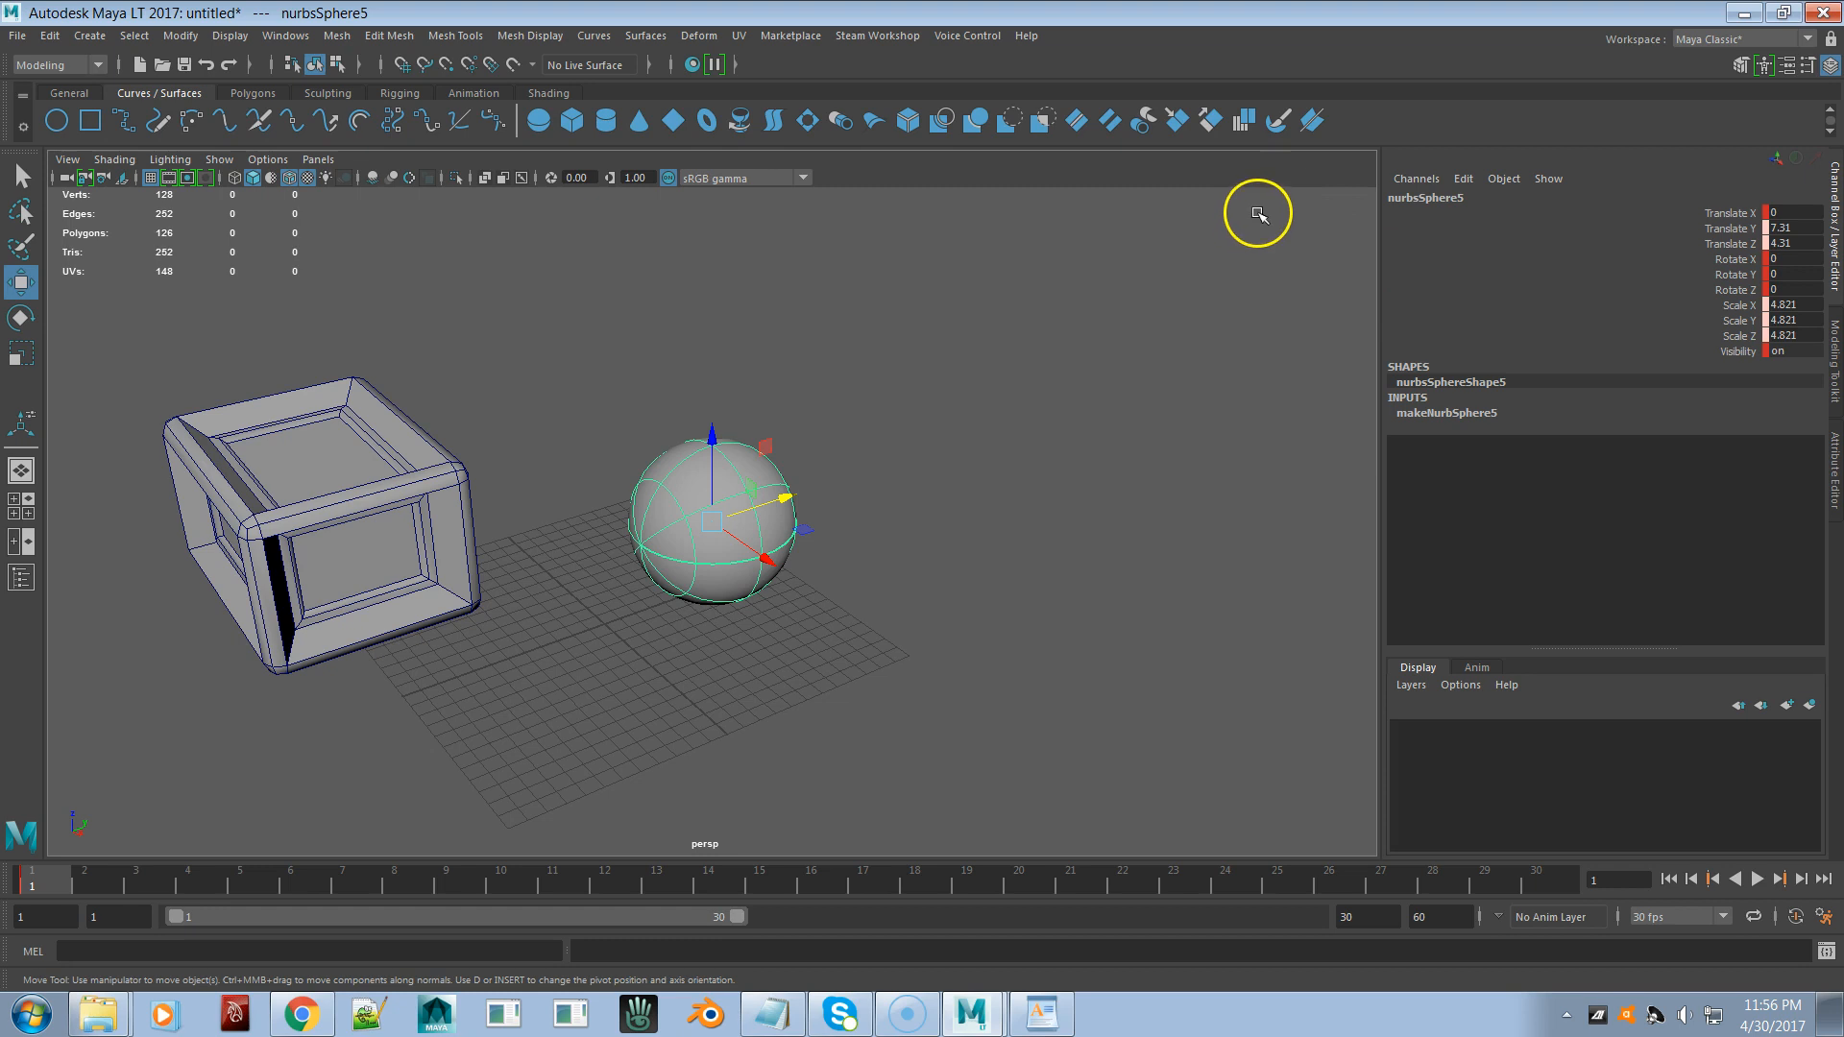
pyautogui.moveTo(830, 540)
pyautogui.keyDown('alt'); pyautogui.mouseDown()
pyautogui.moveTo(733, 564)
pyautogui.moveTo(836, 548)
pyautogui.mouseUp(); pyautogui.keyUp('alt')
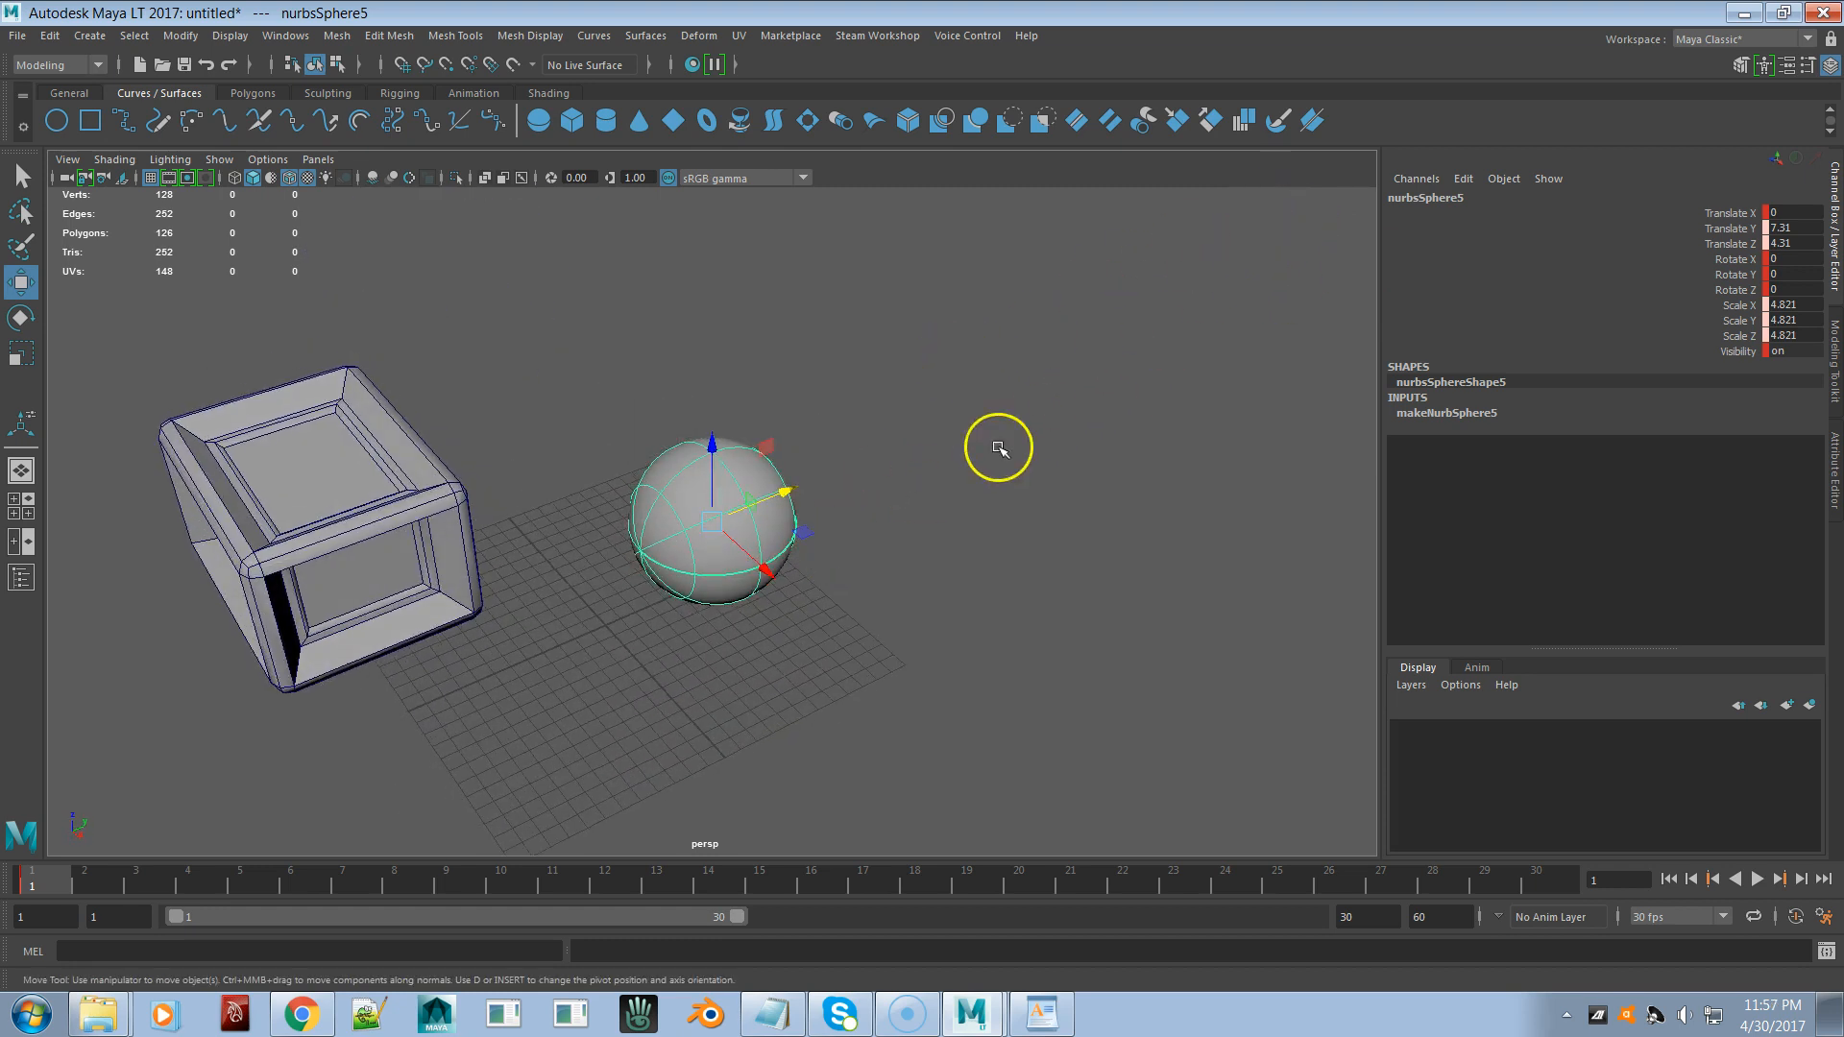
pyautogui.keyDown('alt'); pyautogui.moveTo(623, 543); pyautogui.dragTo(658, 535, button='right'); pyautogui.keyUp('alt')
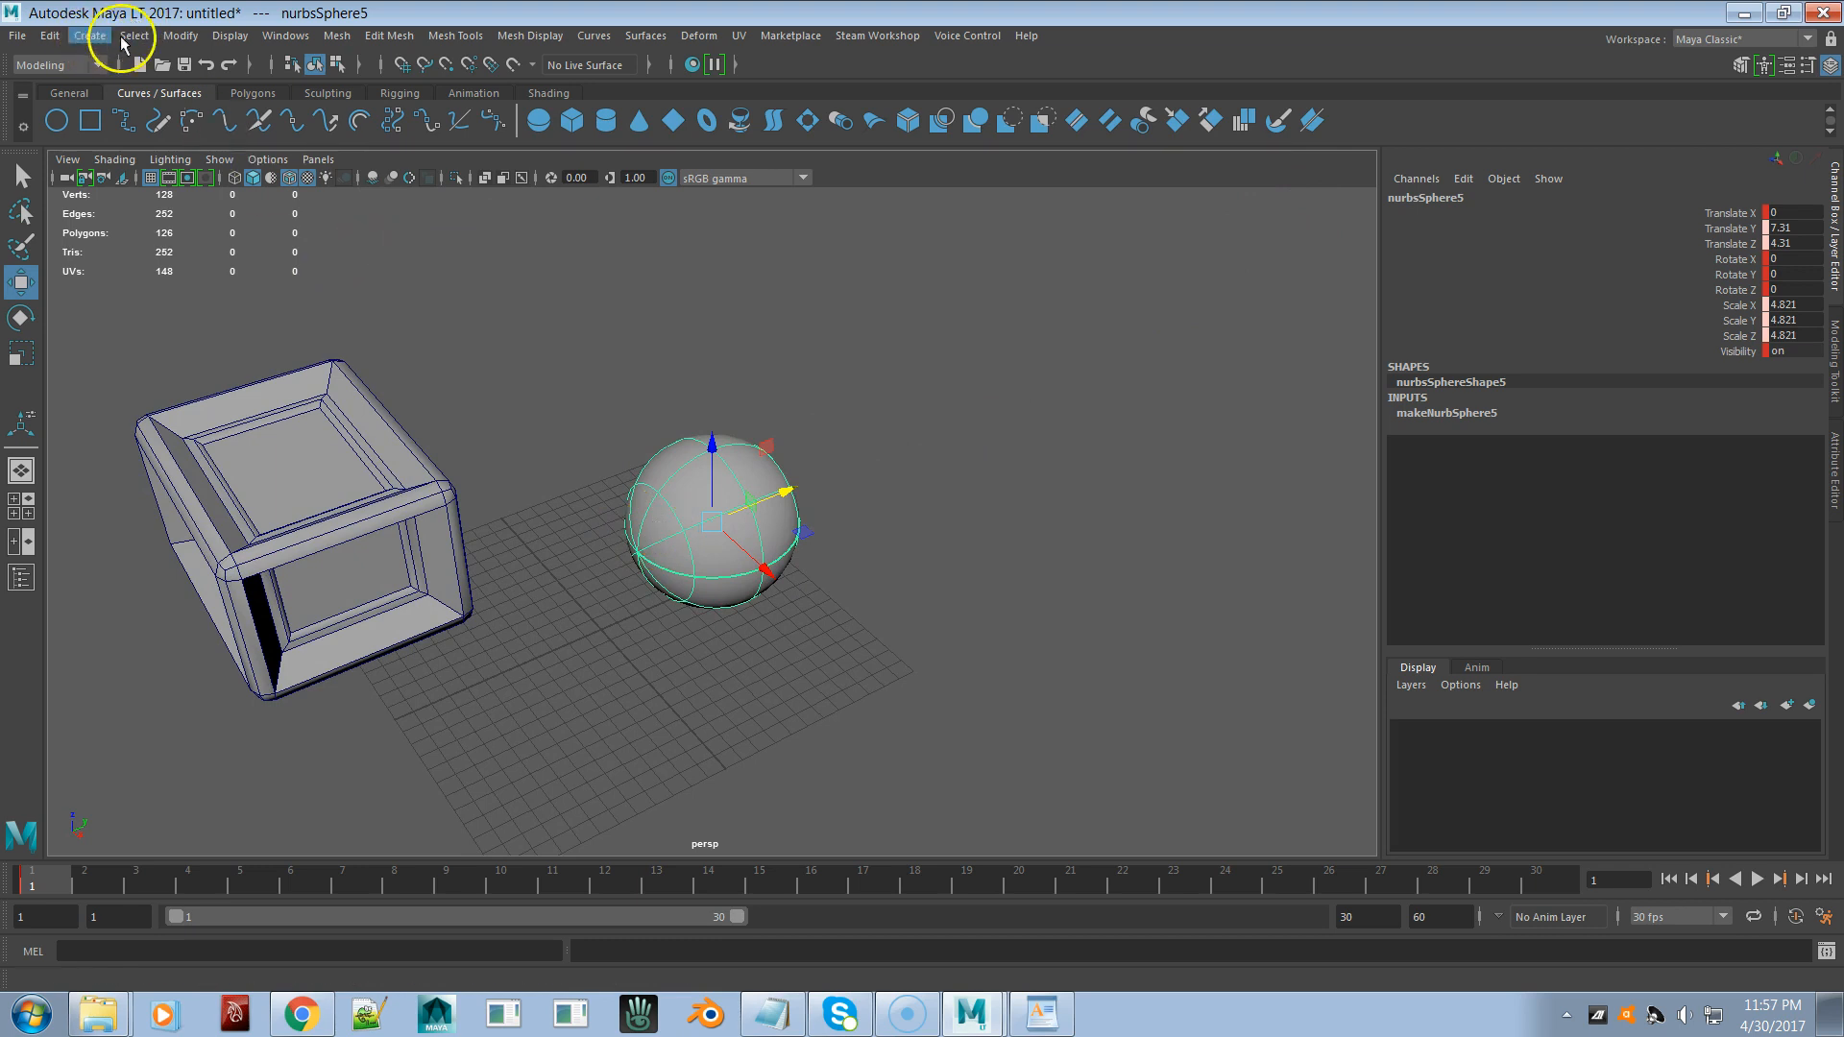
pyautogui.keyDown('alt'); pyautogui.moveTo(803, 466); pyautogui.dragTo(991, 510, button='right'); pyautogui.keyUp('alt')
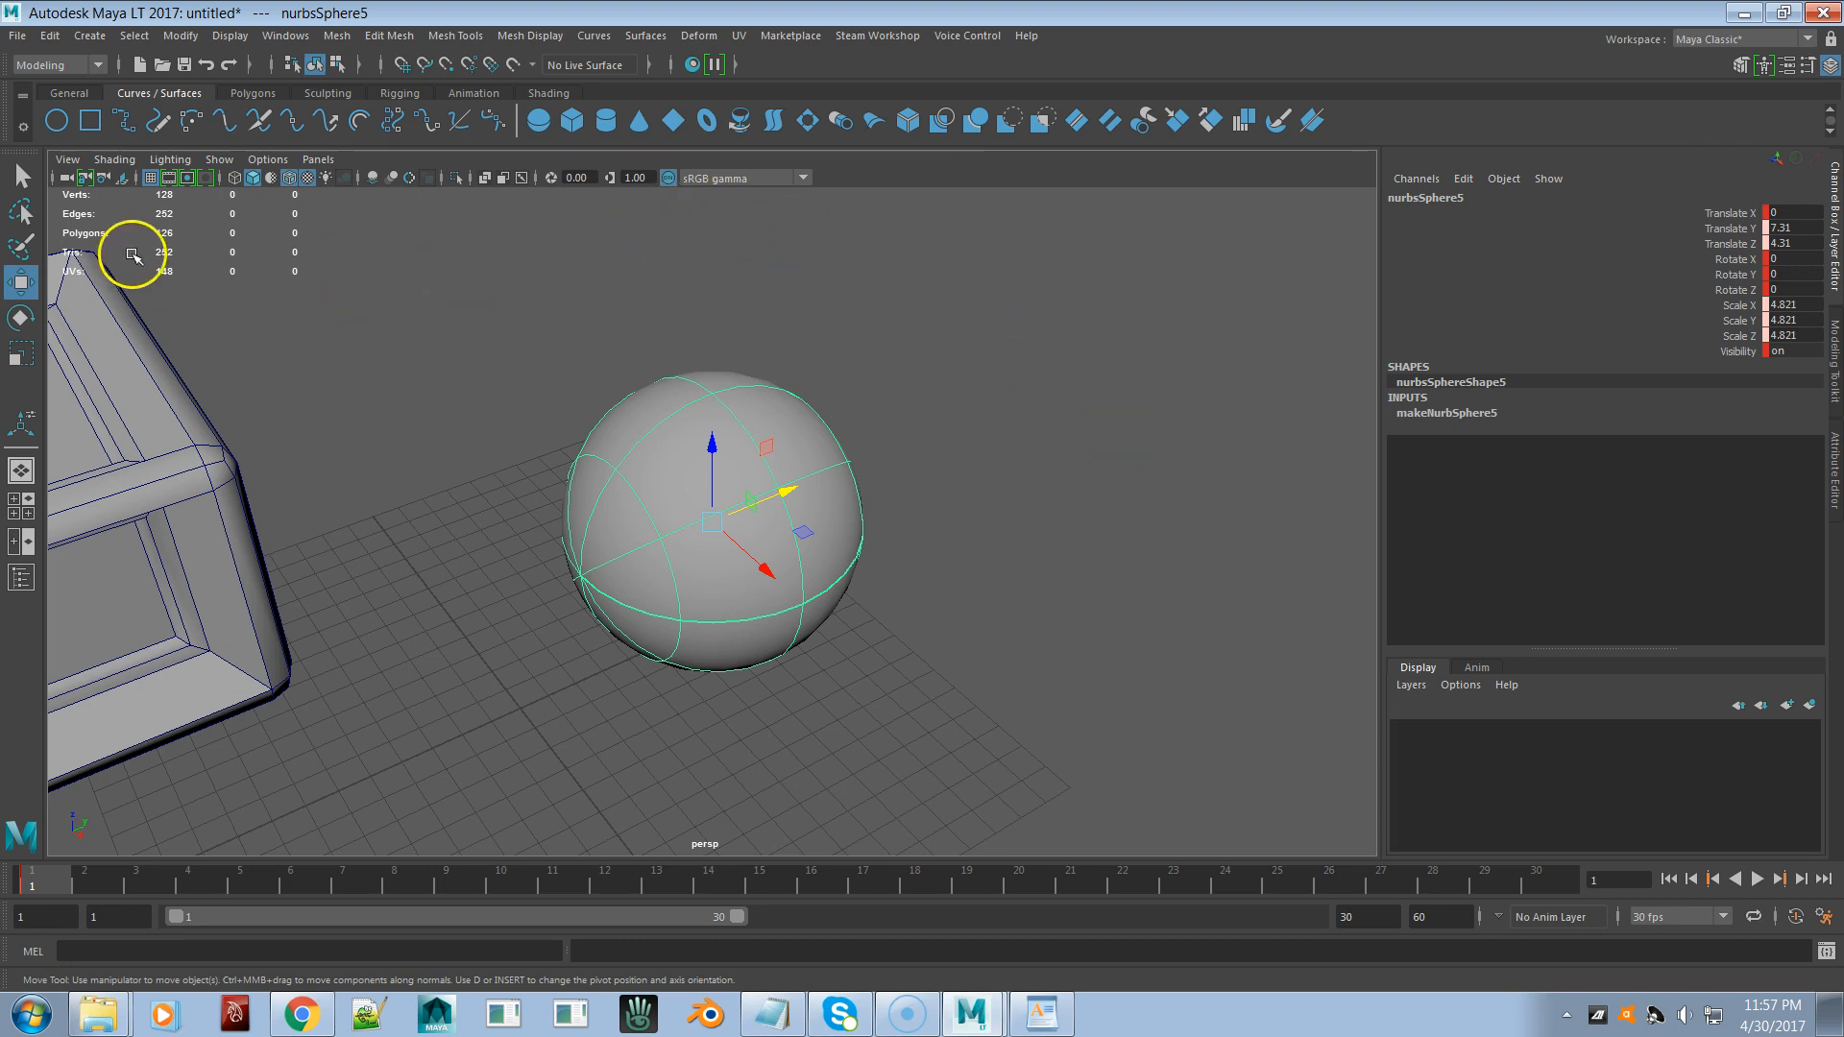
# - Look through the perspective panel's view and camera commands, and reframe the view to show both the cube and the sphere
pyautogui.click(69, 160)
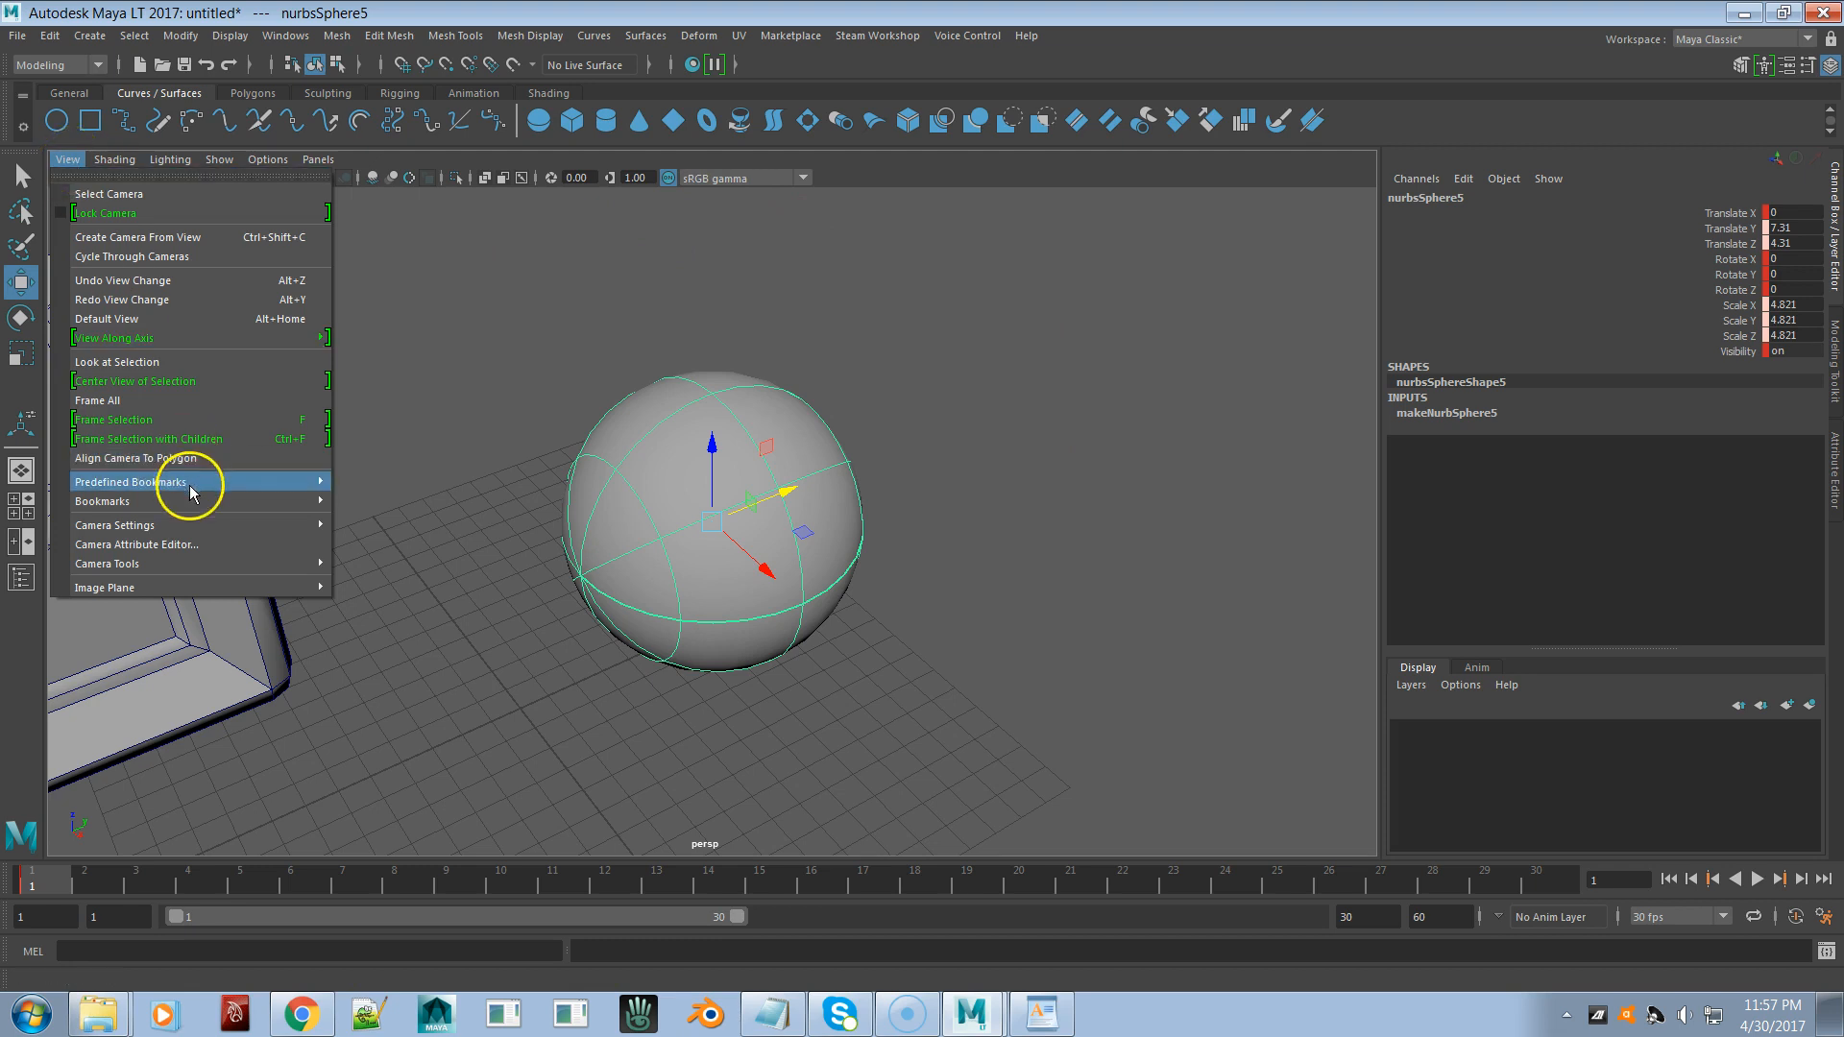
pyautogui.moveTo(191, 570)
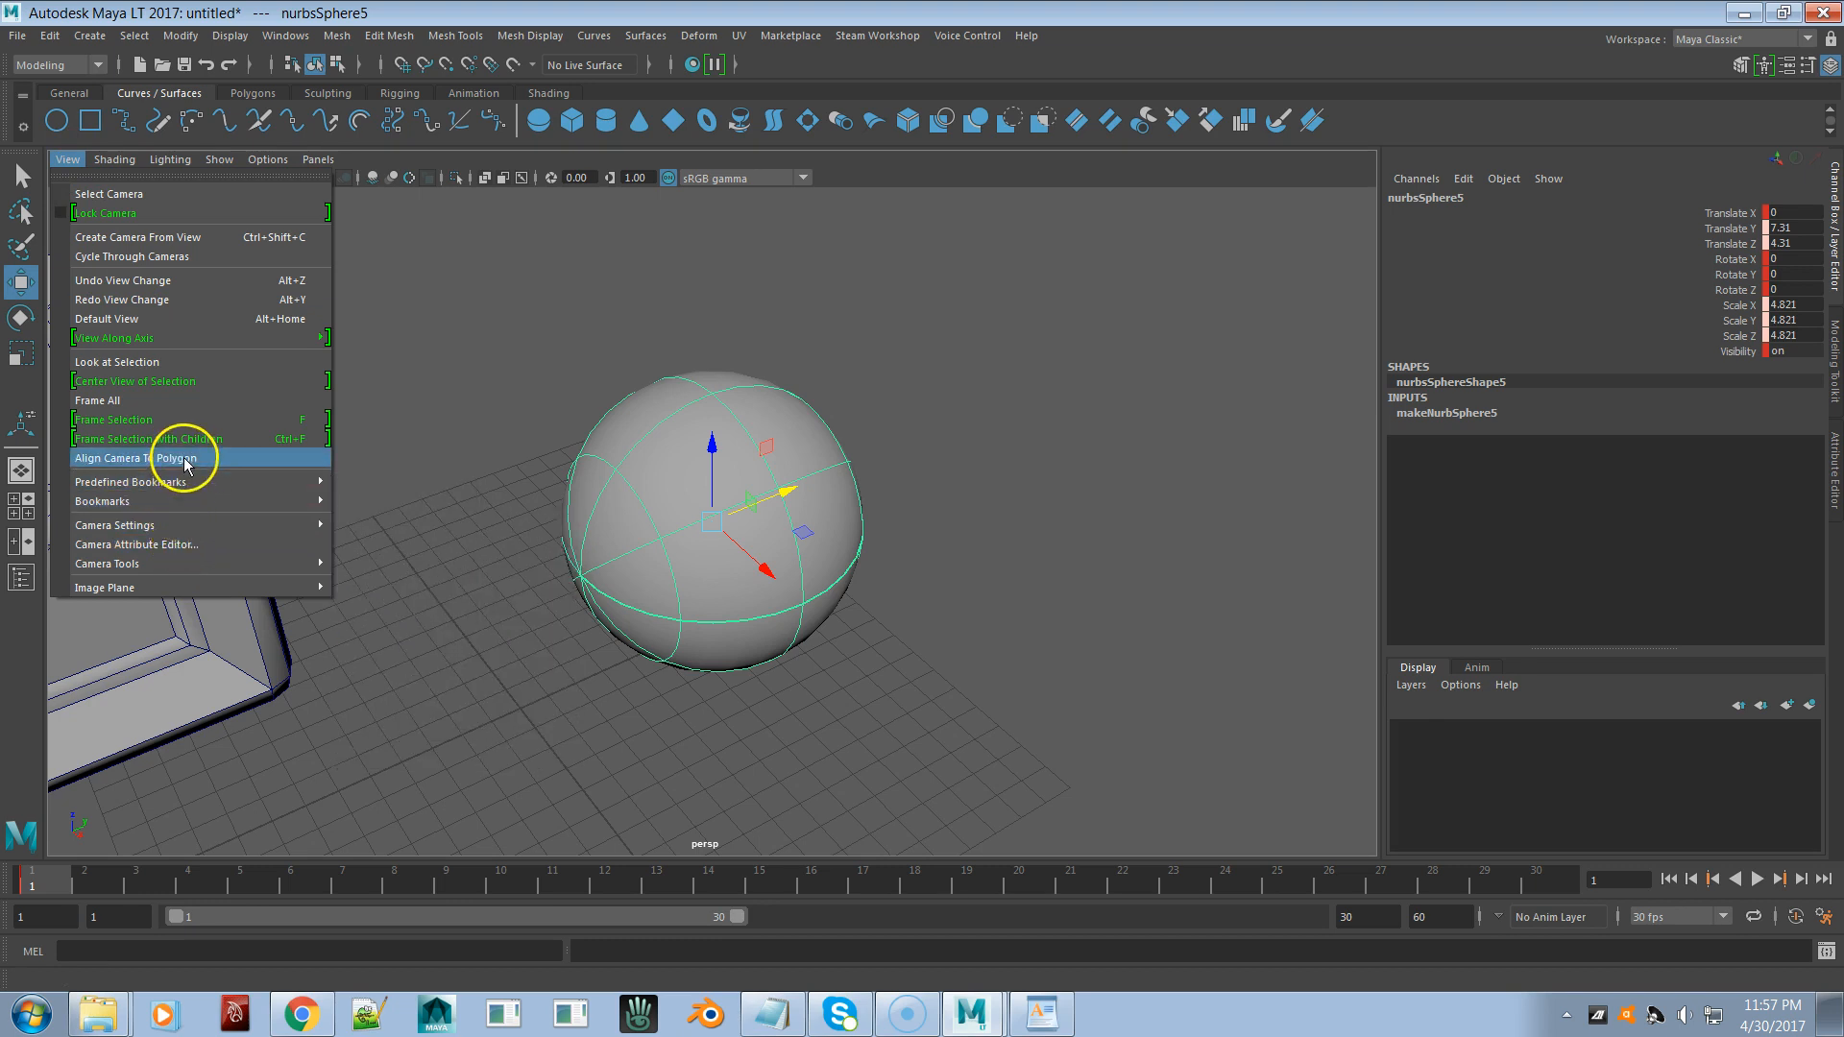
pyautogui.moveTo(197, 346)
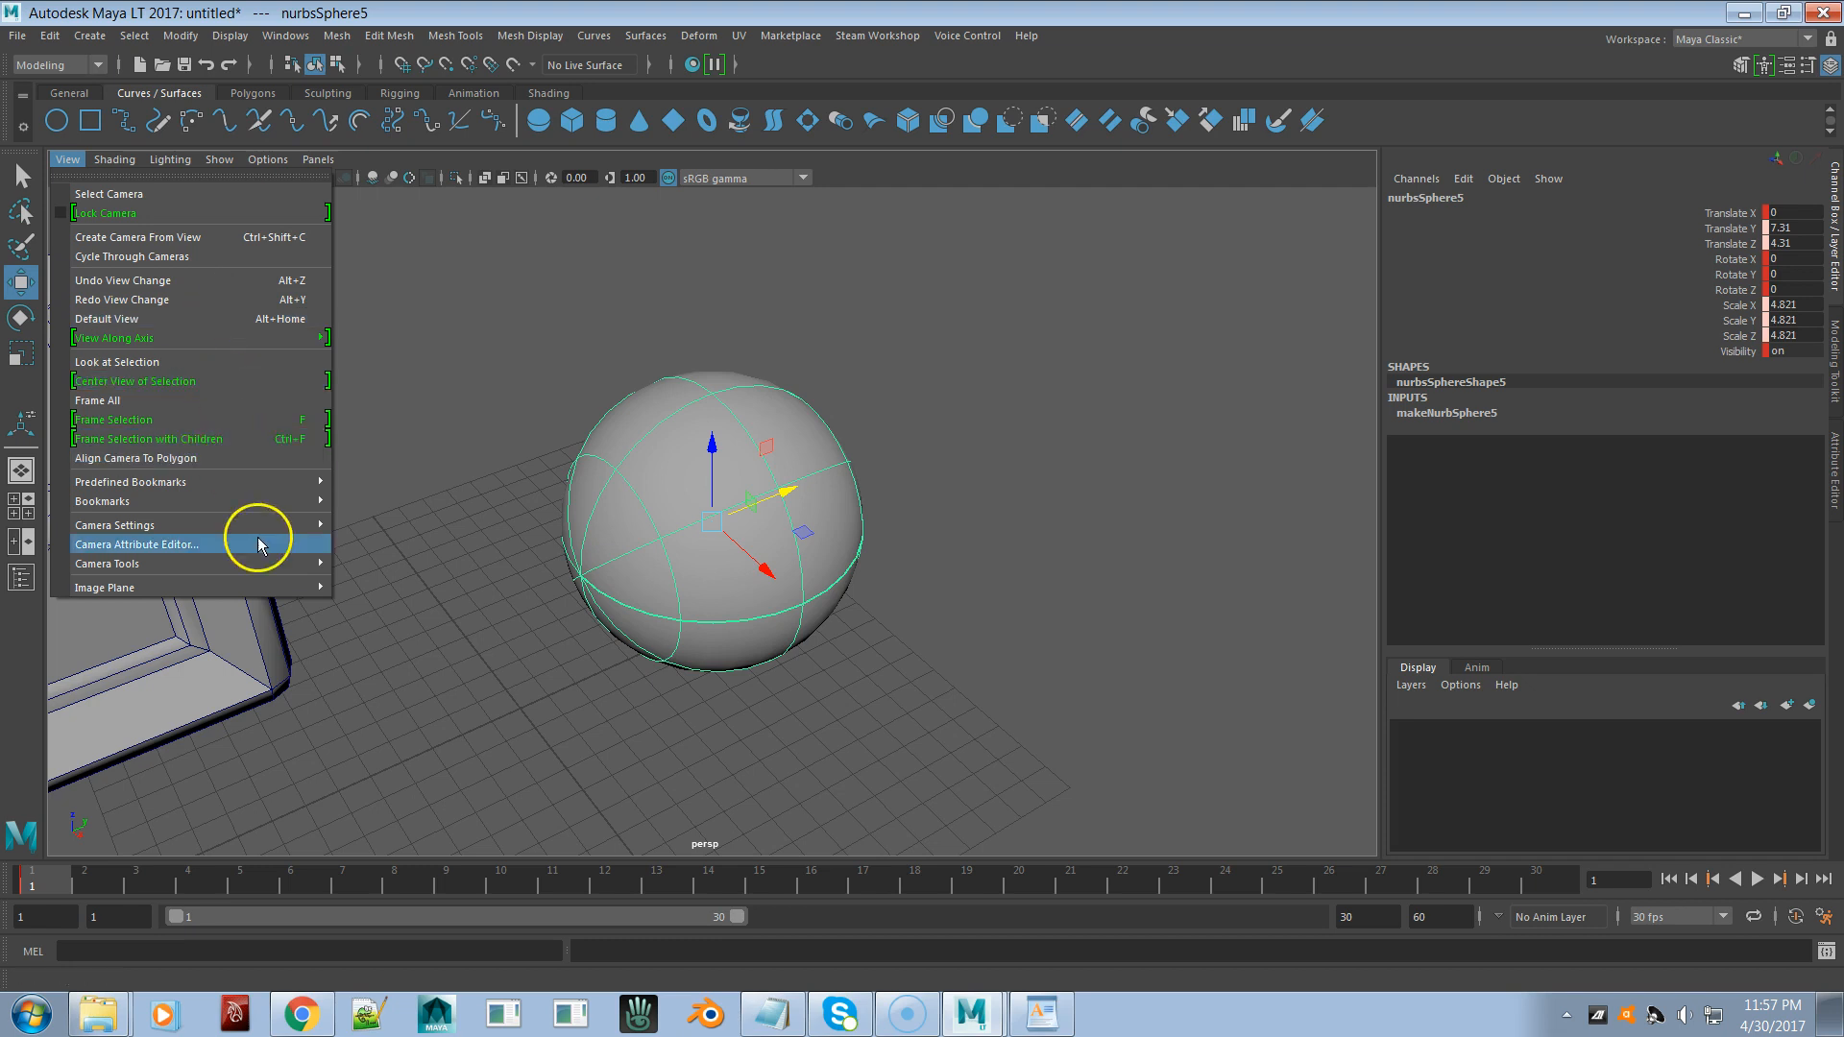
pyautogui.keyDown('alt'); pyautogui.moveTo(1102, 500); pyautogui.dragTo(1052, 509); pyautogui.keyUp('alt')
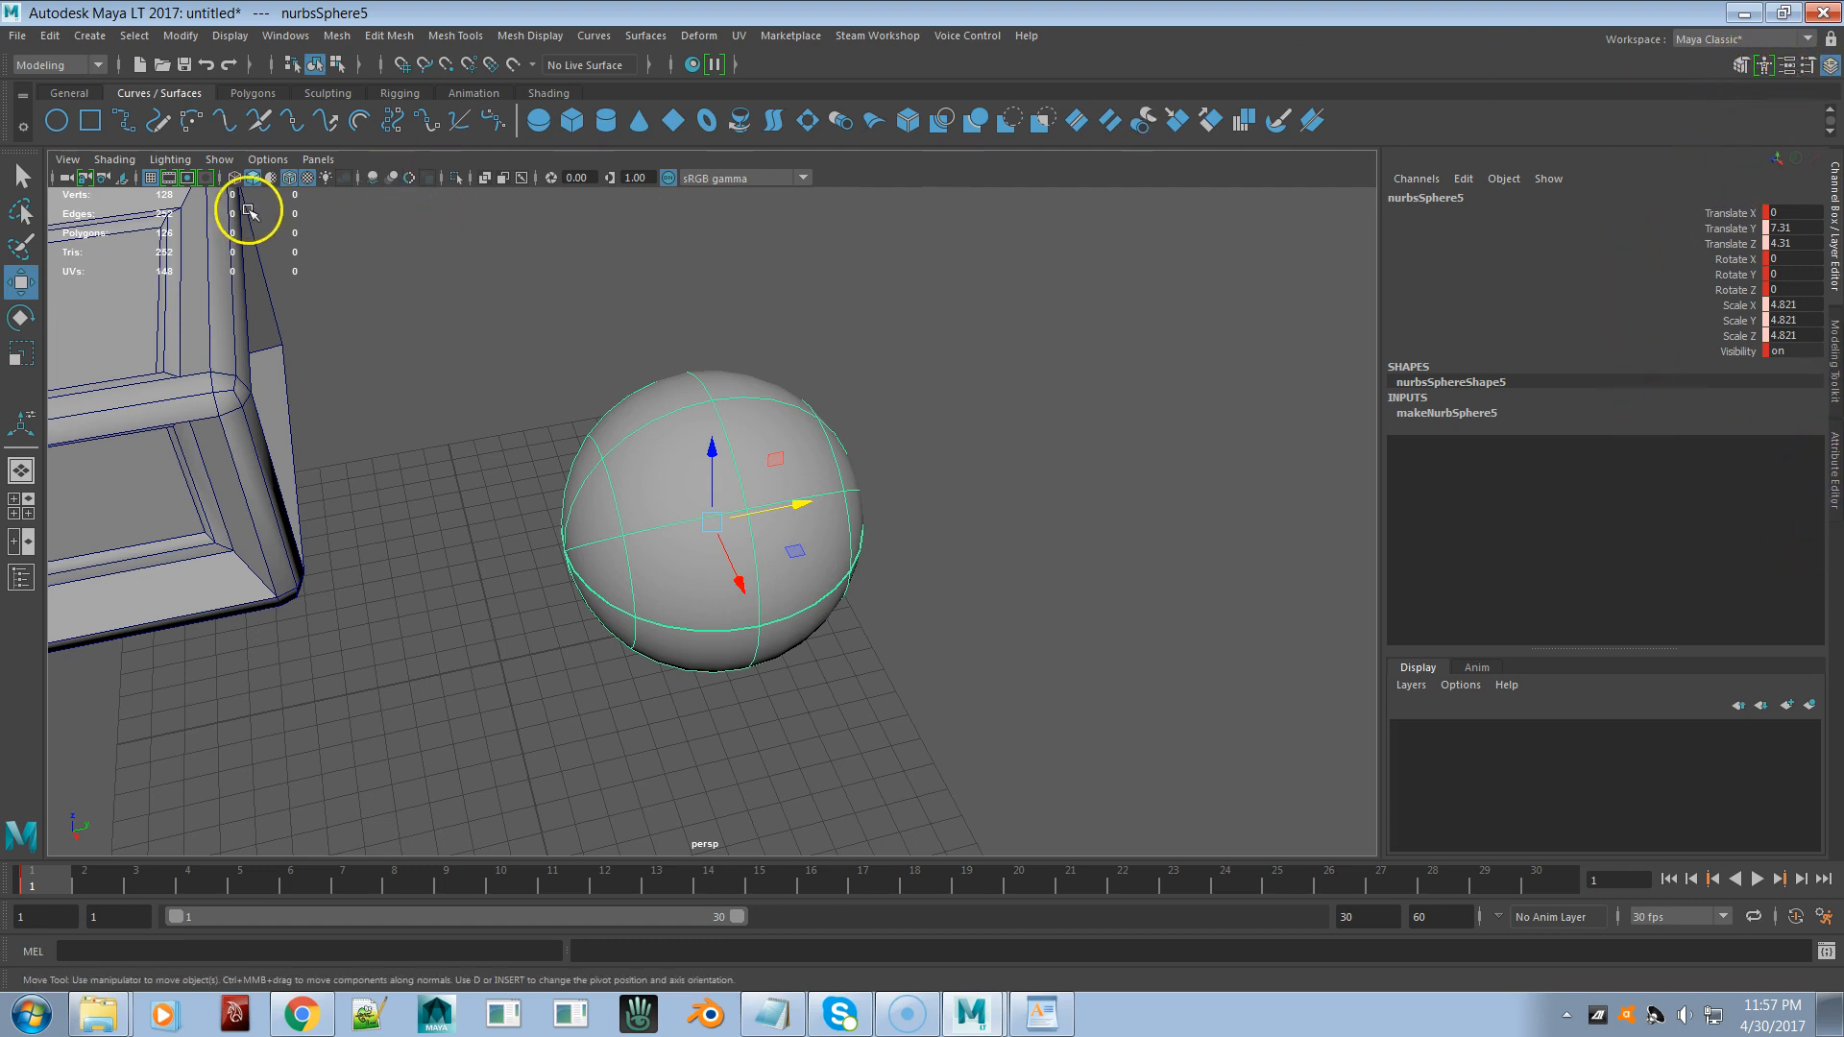
pyautogui.keyDown('alt'); pyautogui.moveTo(486, 371); pyautogui.dragTo(551, 401); pyautogui.keyUp('alt')
pyautogui.keyDown('alt'); pyautogui.moveTo(548, 412); pyautogui.dragTo(647, 412, button='middle'); pyautogui.keyUp('alt')
pyautogui.keyDown('alt'); pyautogui.moveTo(646, 412); pyautogui.dragTo(687, 400); pyautogui.keyUp('alt')
pyautogui.keyDown('alt'); pyautogui.moveTo(688, 400); pyautogui.dragTo(718, 394, button='middle'); pyautogui.keyUp('alt')
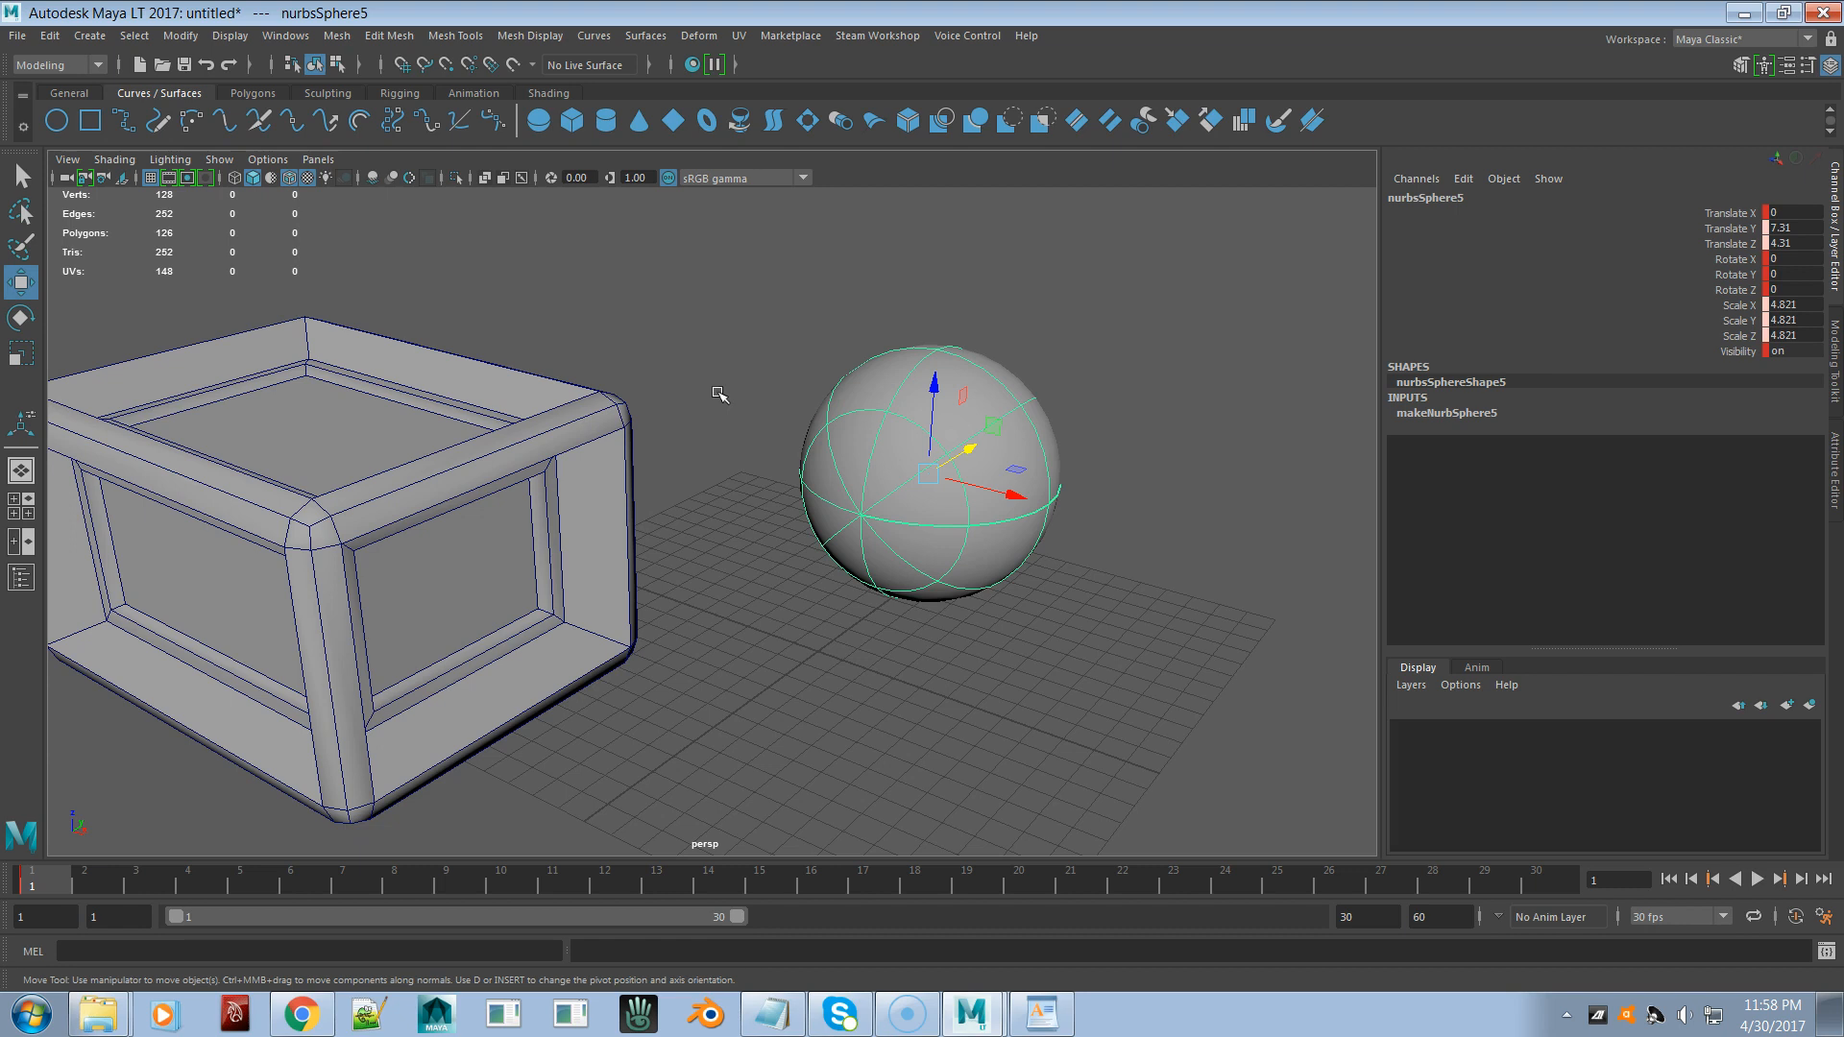
# - Detach the Deform commands into a floating window and move it clear of the Voice Control commands
pyautogui.click(710, 36)
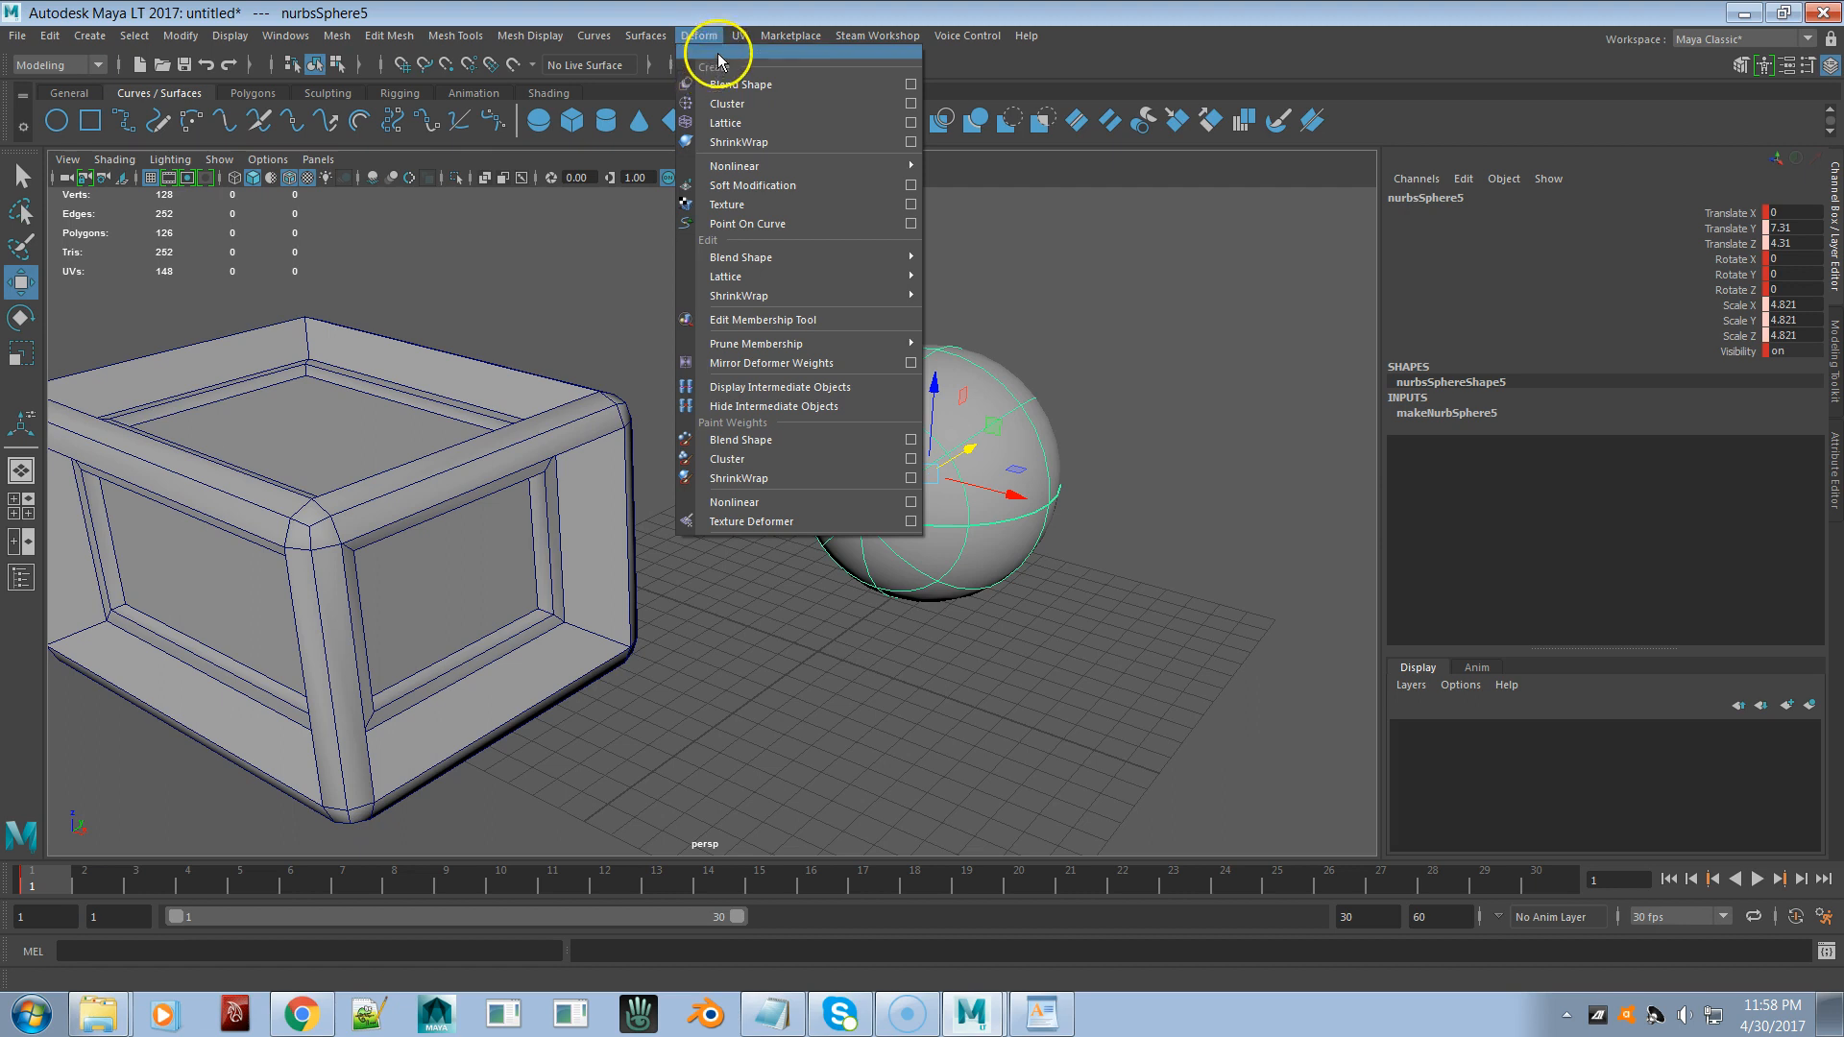
pyautogui.click(717, 53)
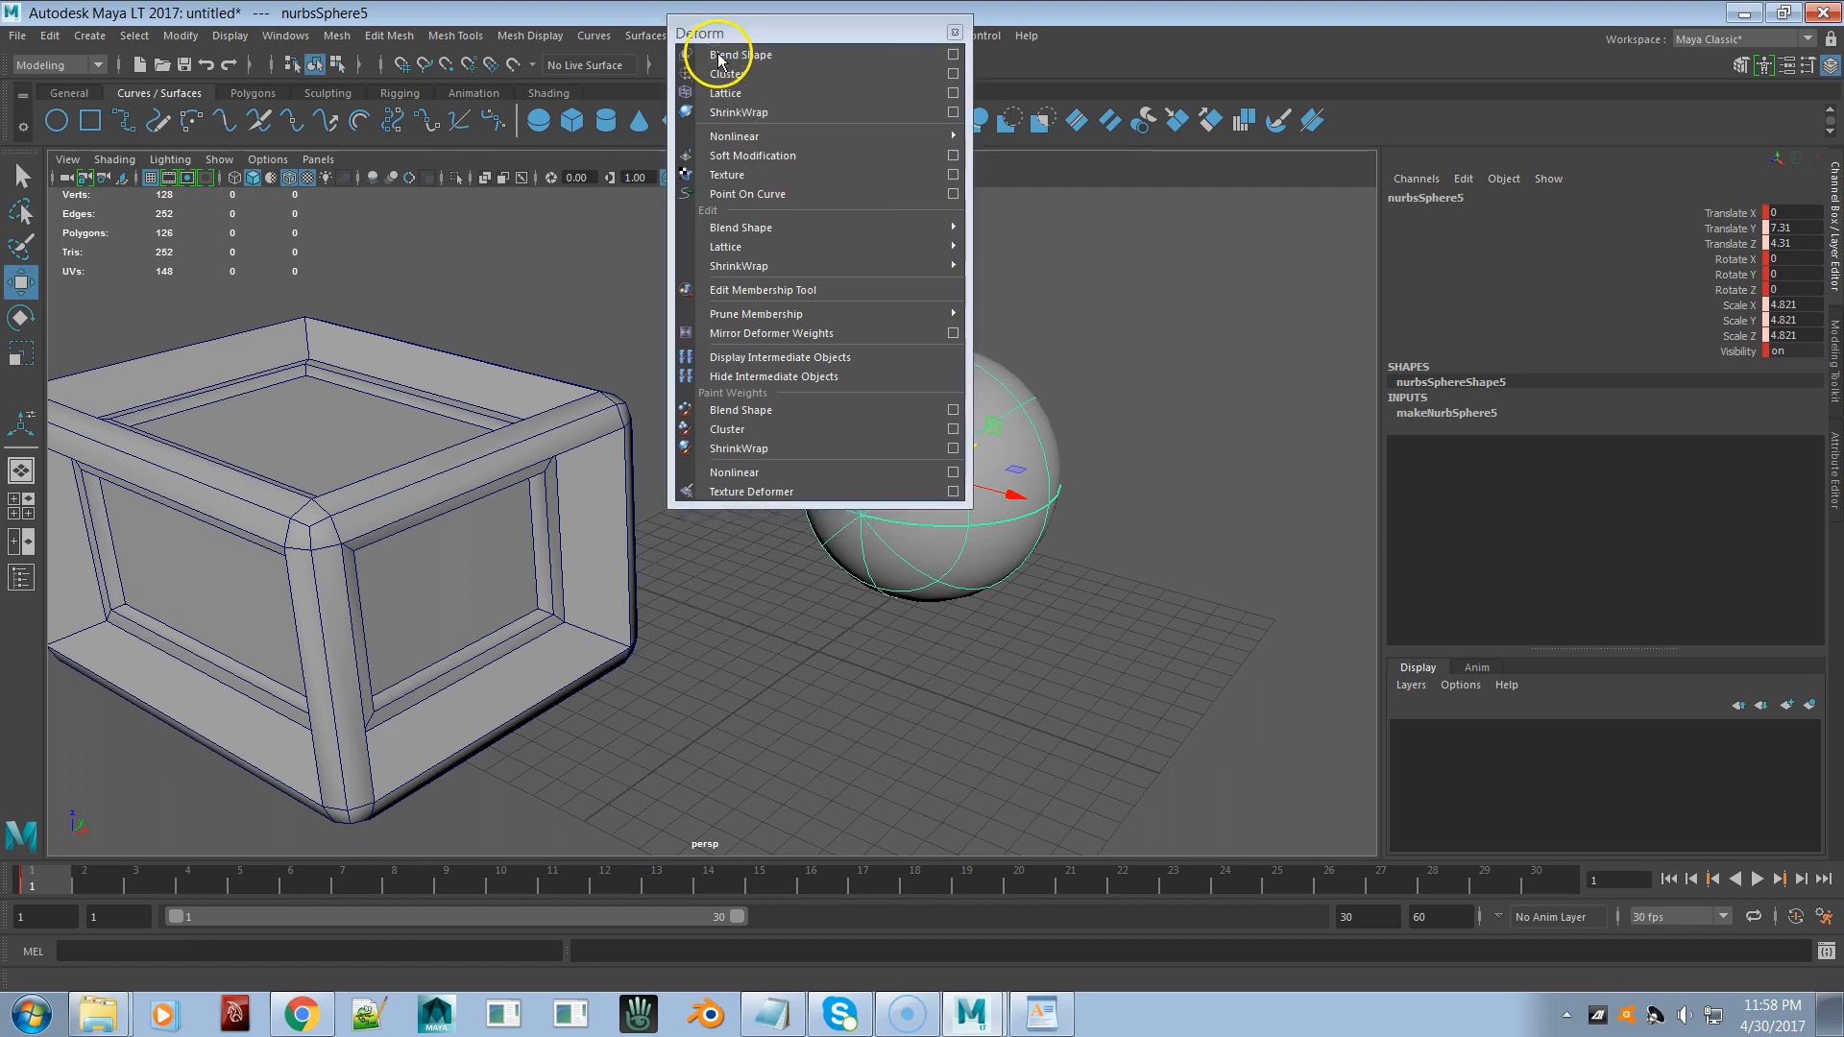
pyautogui.click(754, 420)
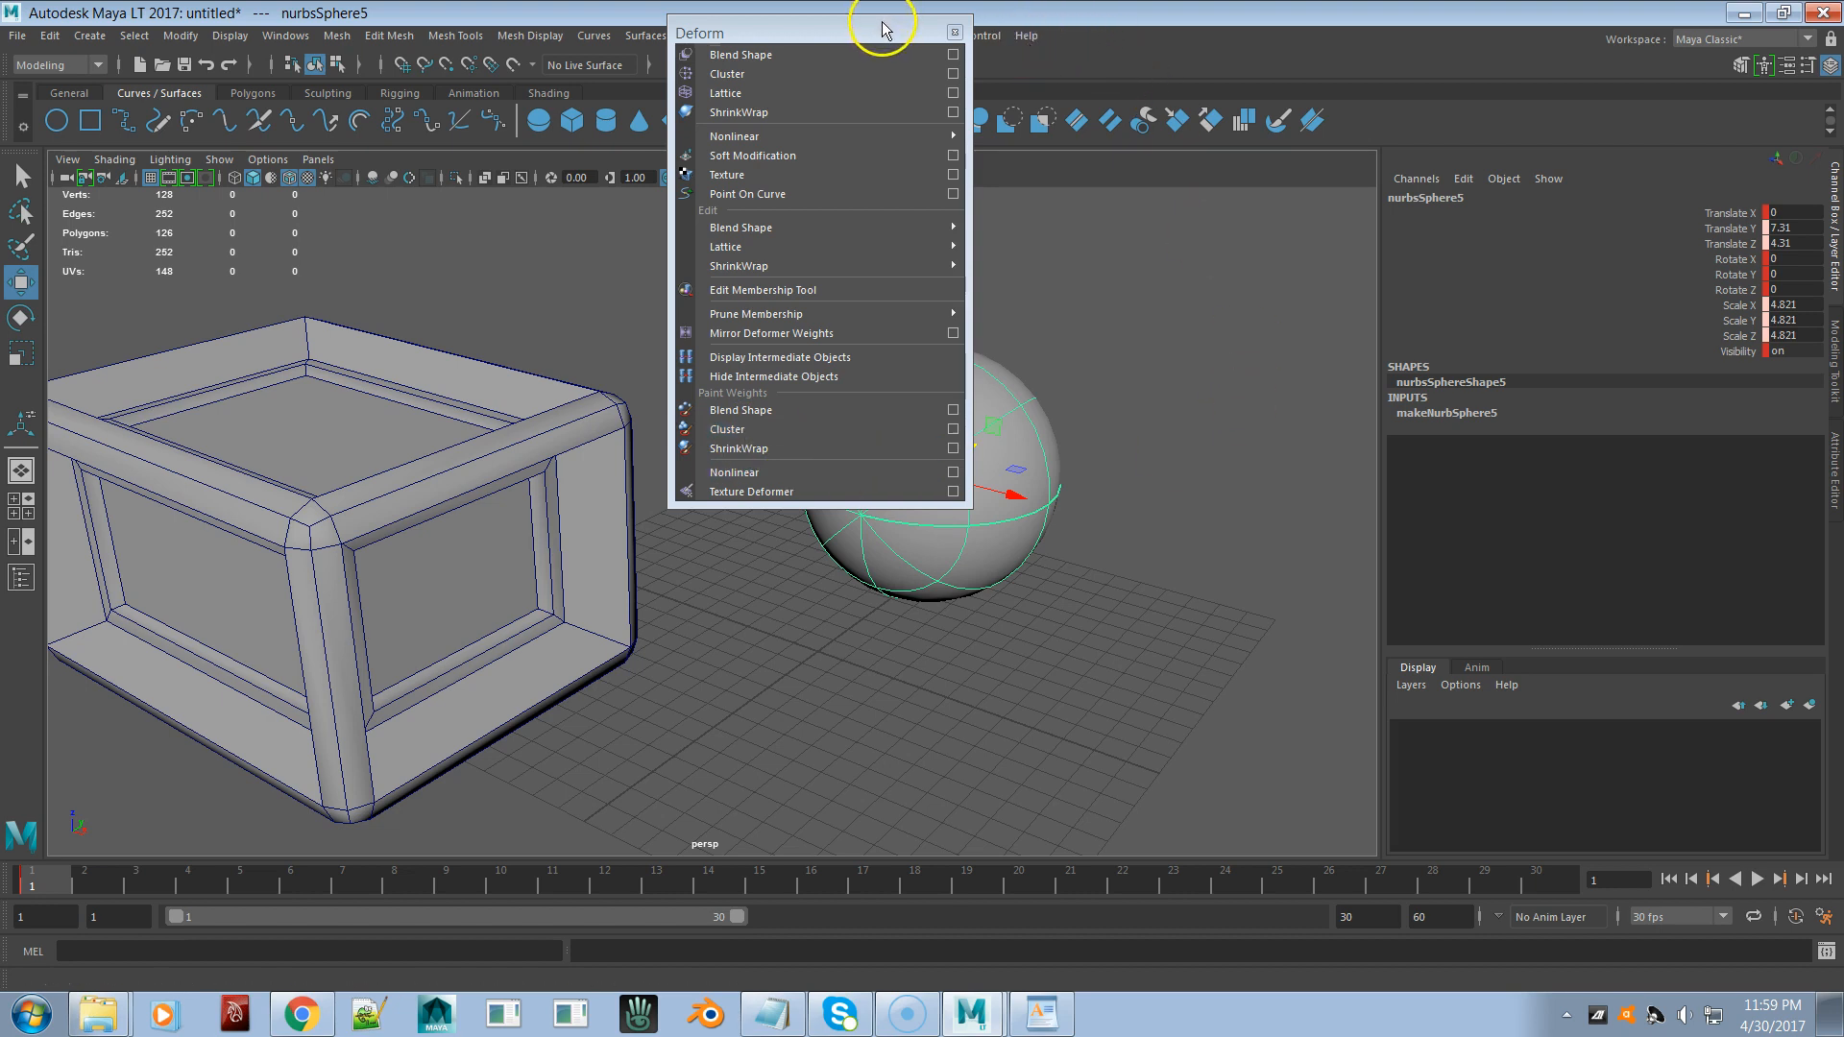
pyautogui.moveTo(884, 29); pyautogui.dragTo(836, 38)
# - Open the List of Voice Commands and search it for "cluster"
pyautogui.click(989, 35)
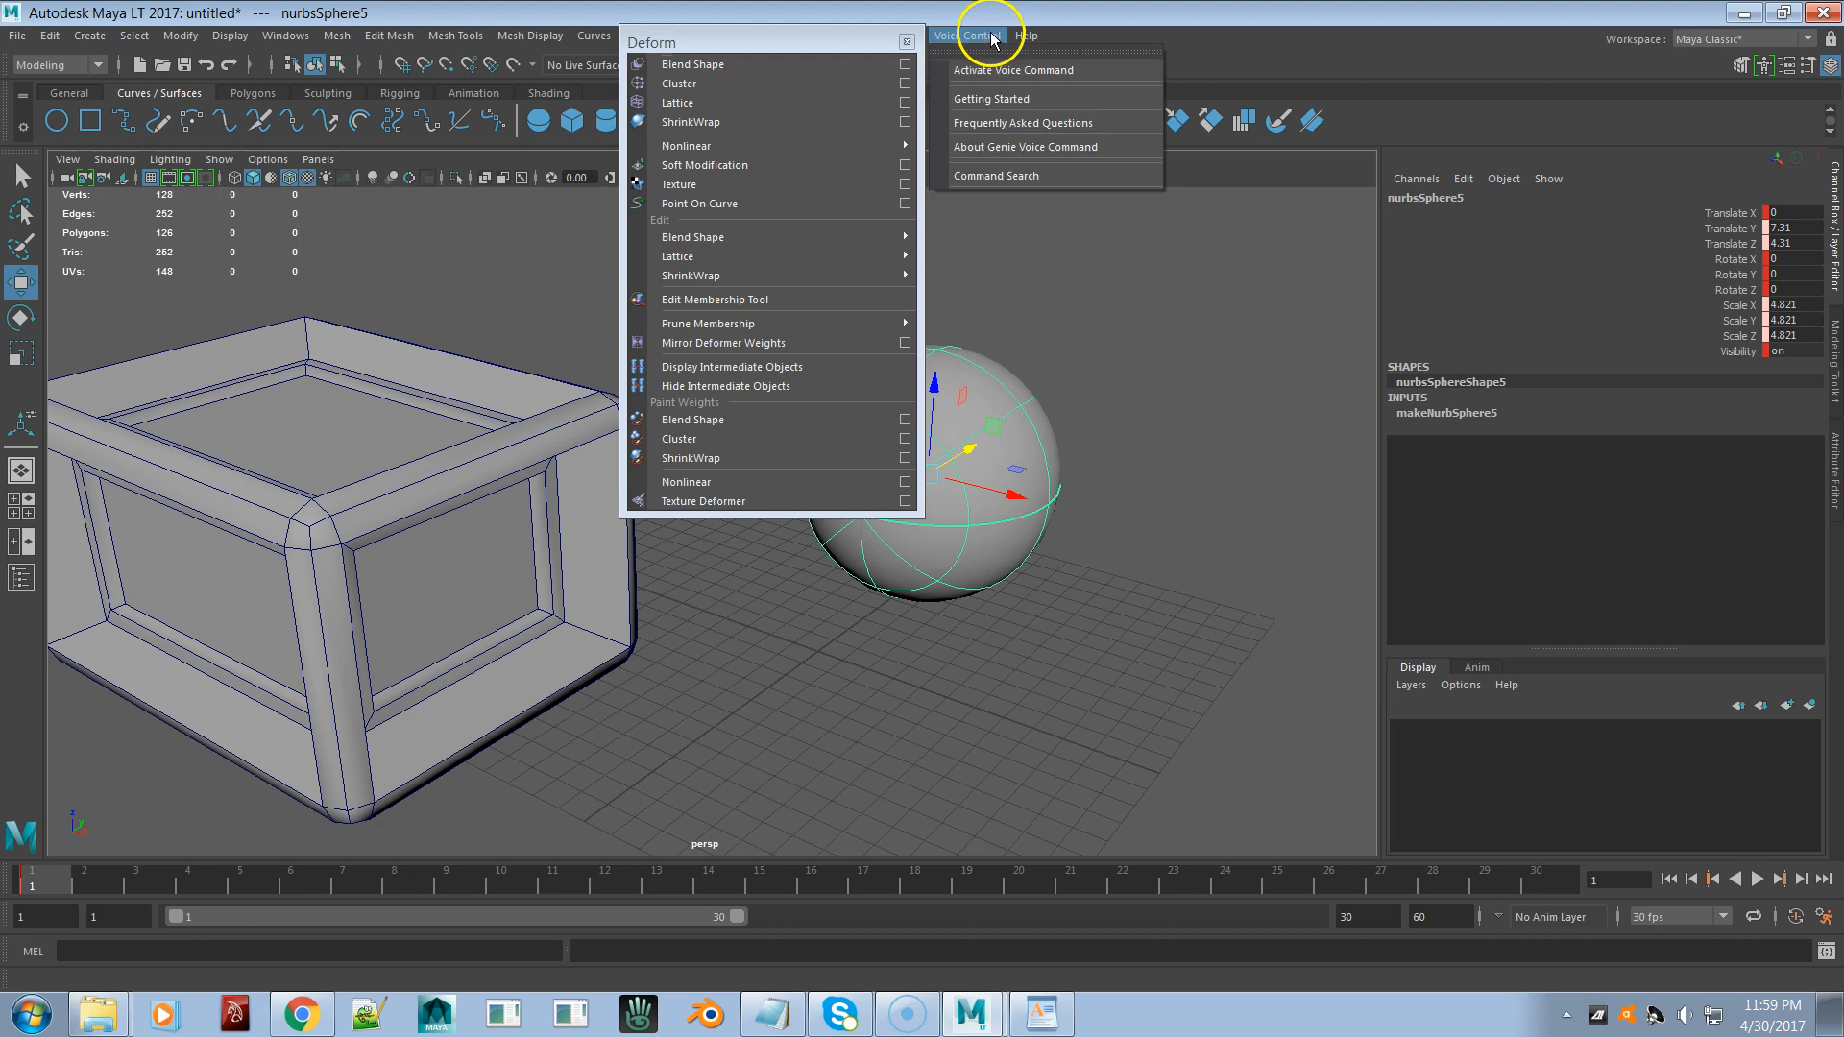
pyautogui.click(1004, 179)
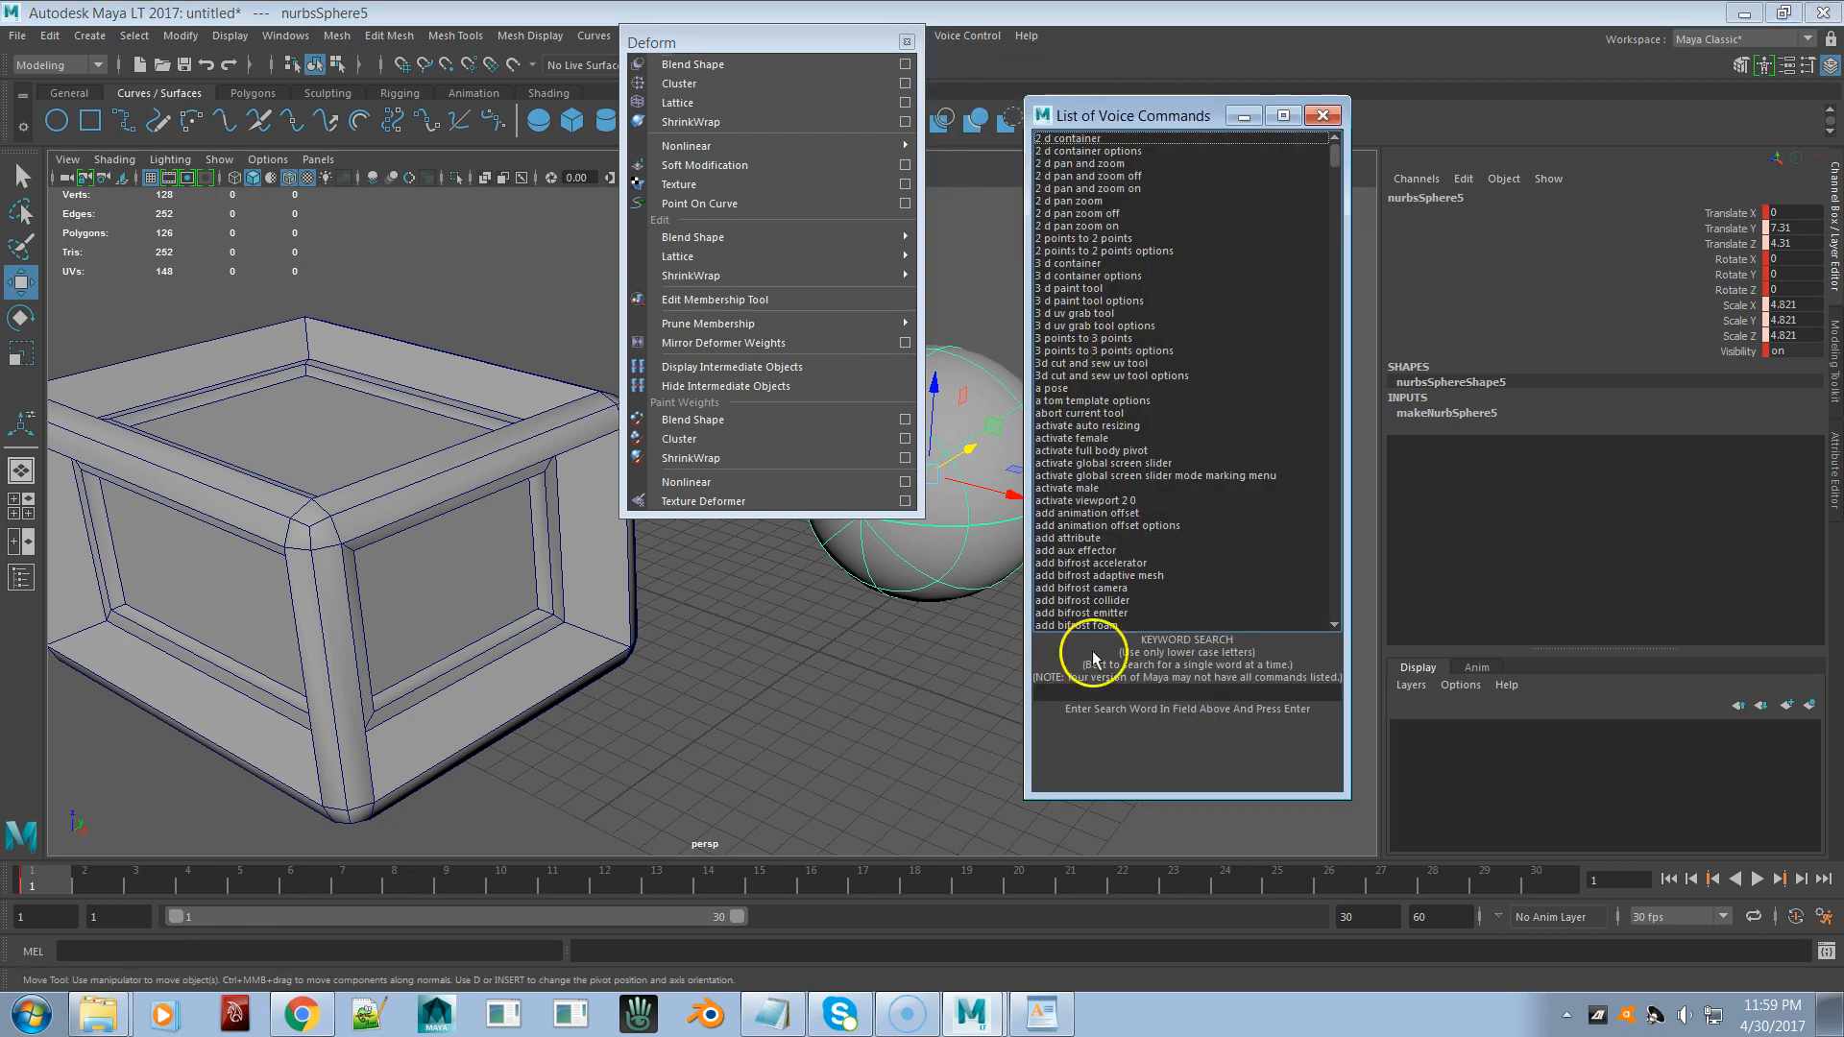
pyautogui.click(1113, 692)
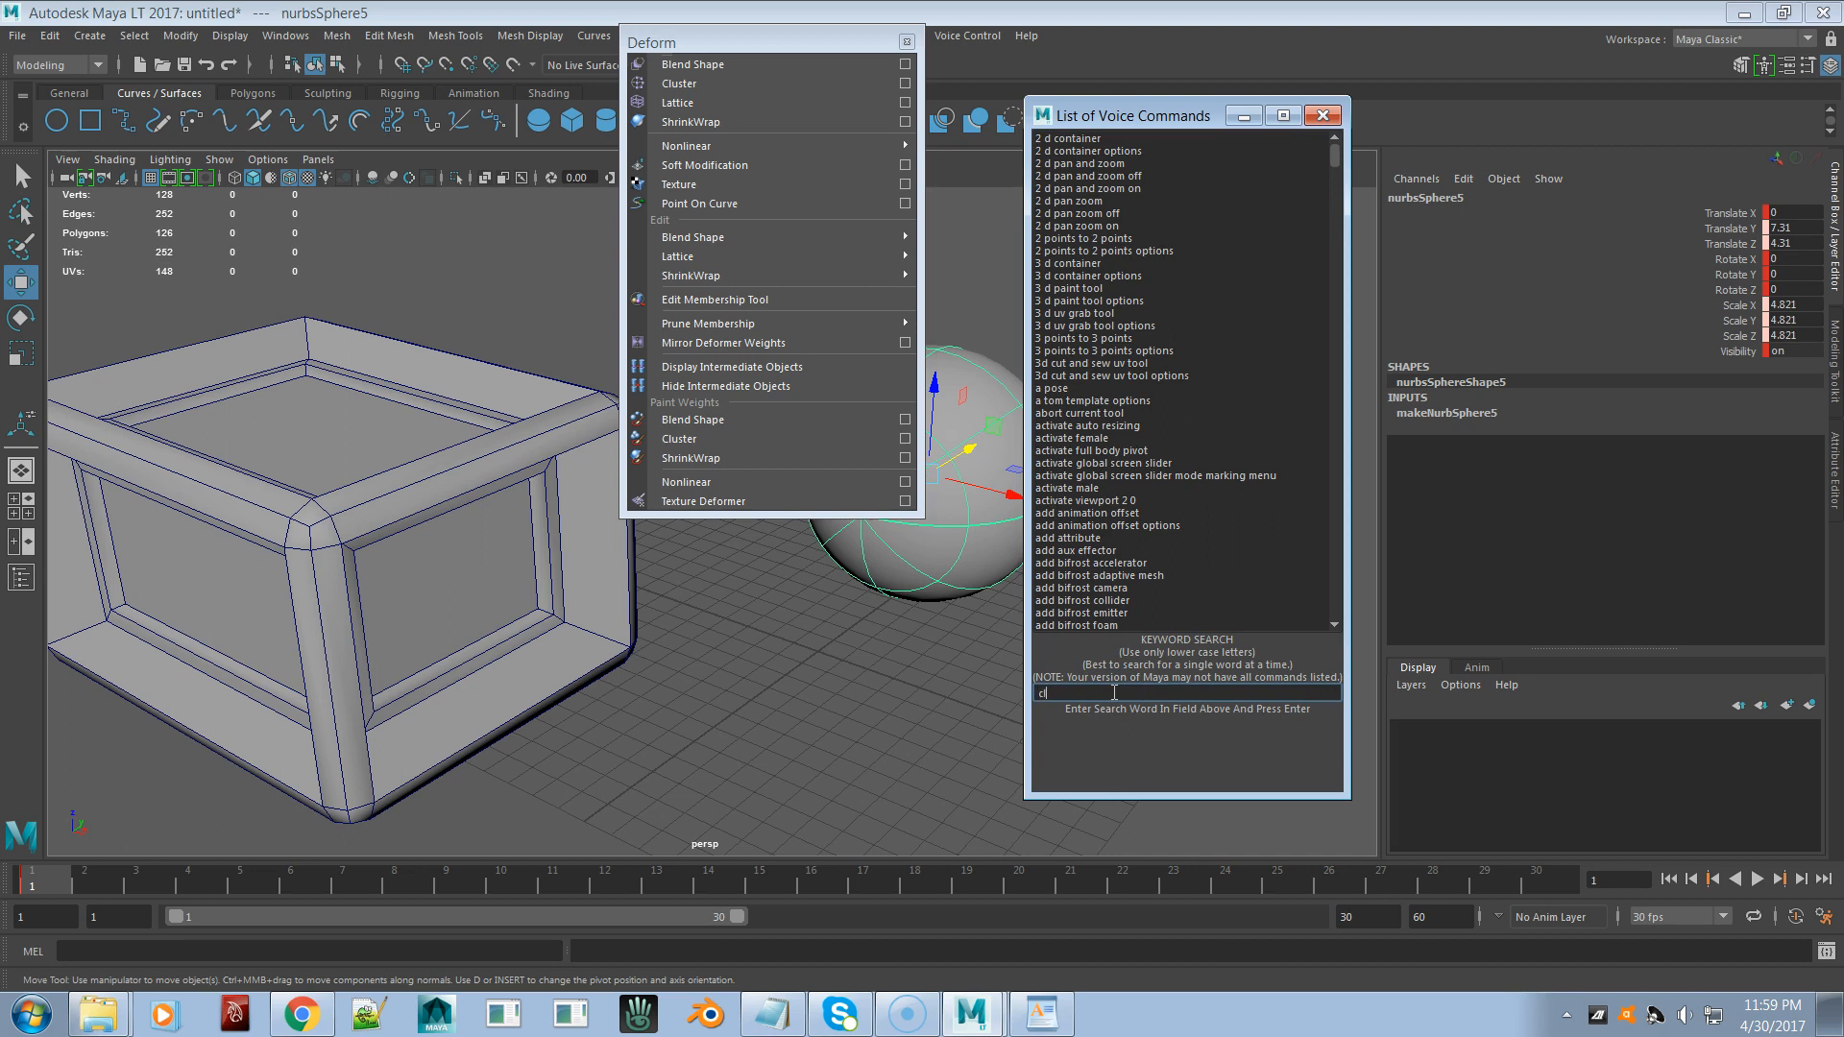
pyautogui.press('Return')
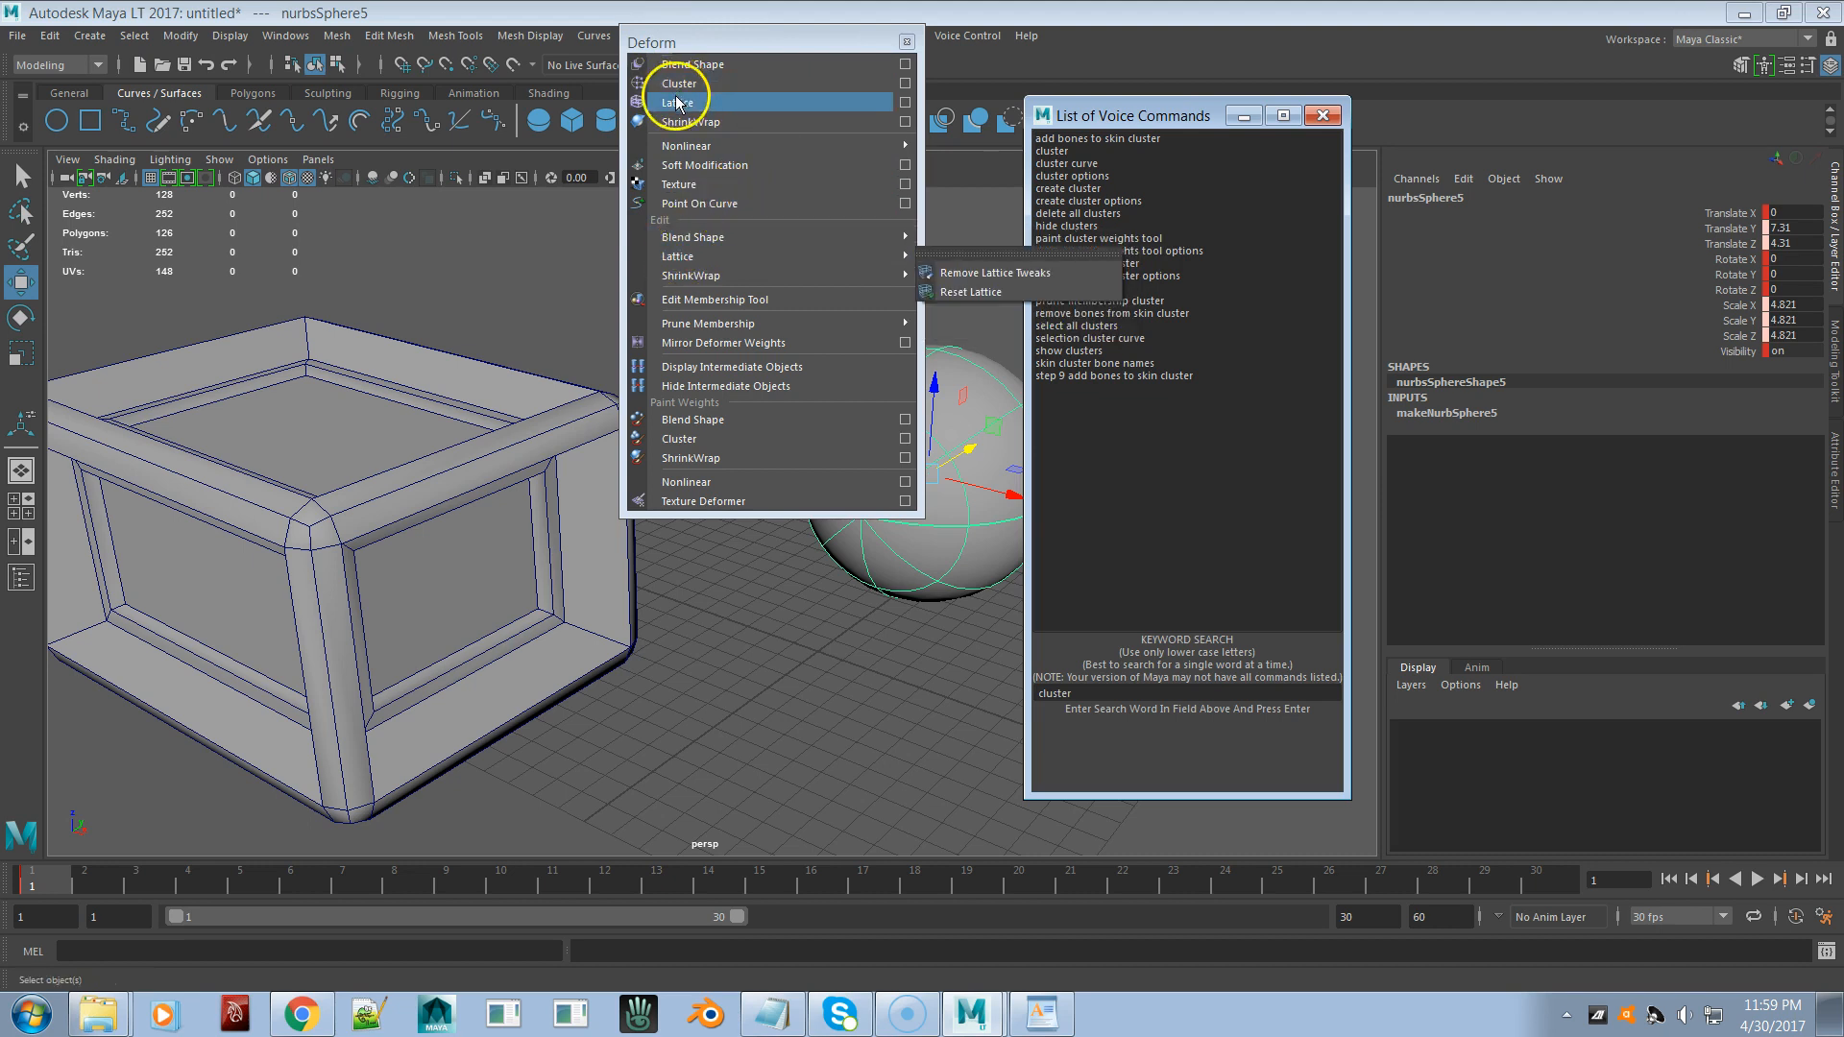
# - Detach the Prune Membership commands into their own floating window and place it just below the Deform window
pyautogui.click(691, 122)
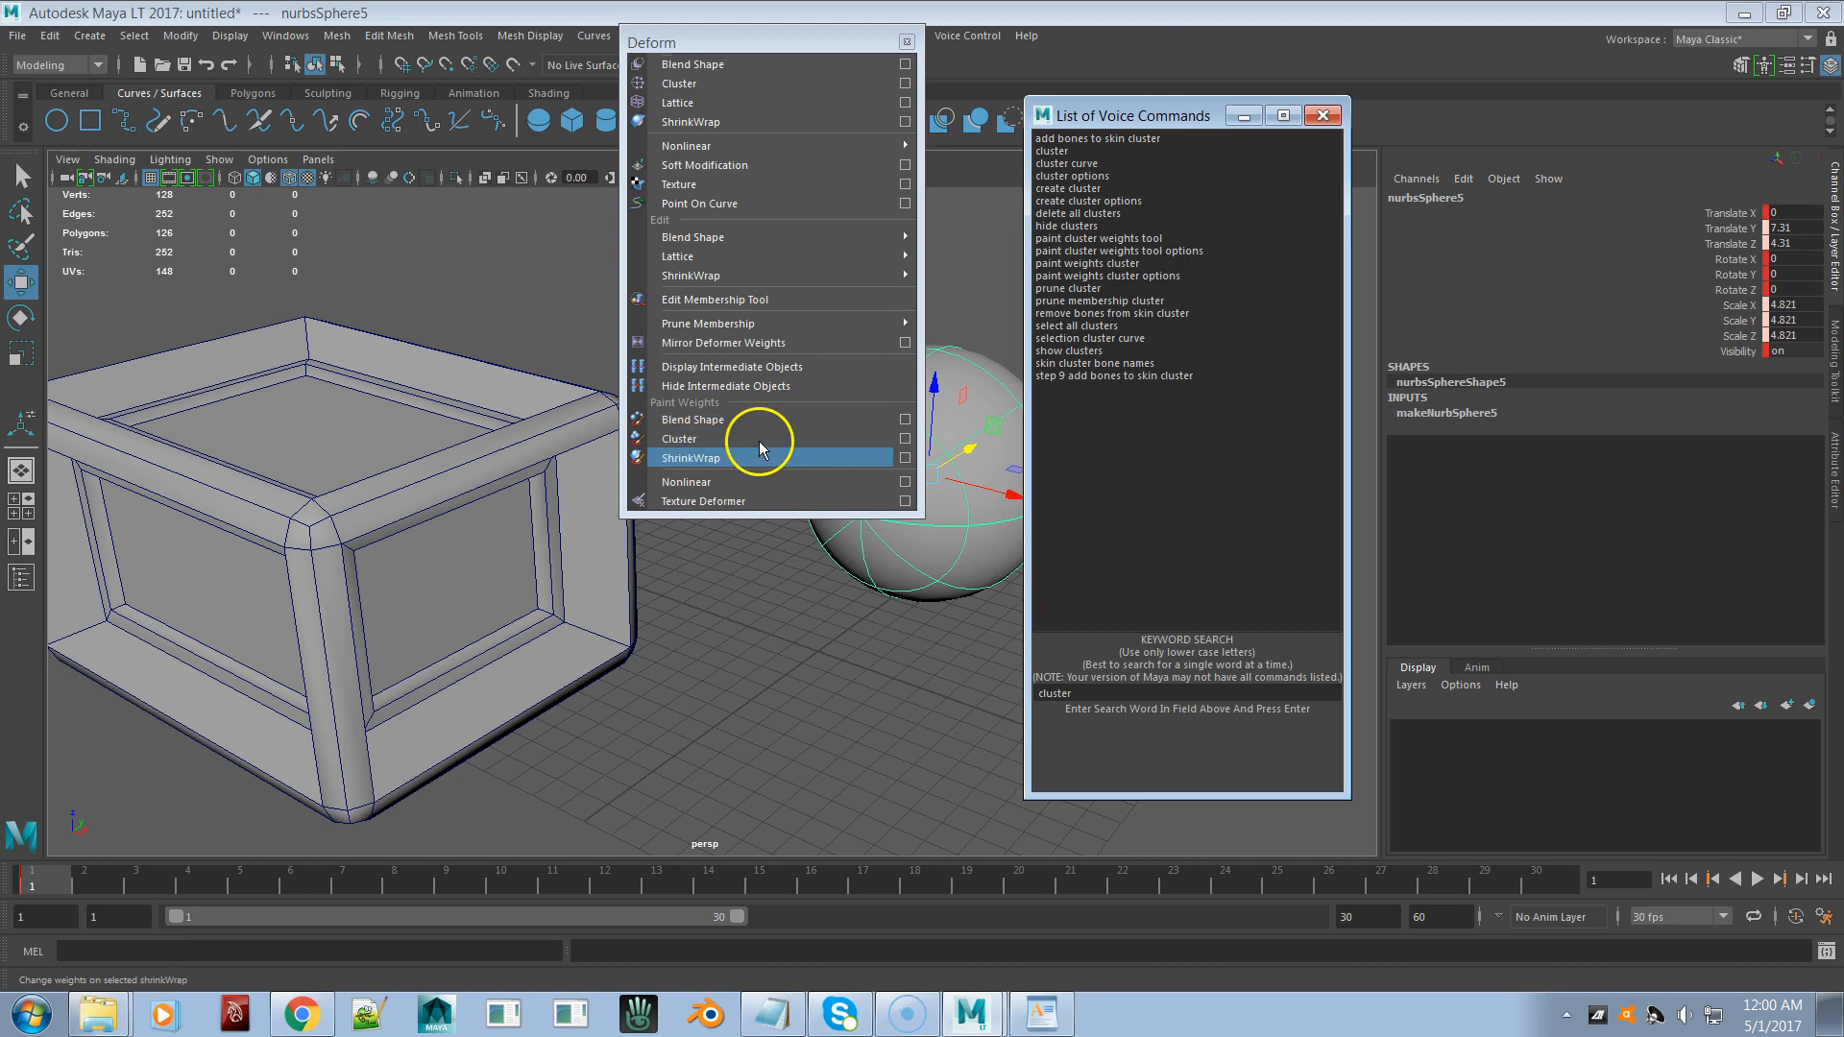
pyautogui.moveTo(804, 321)
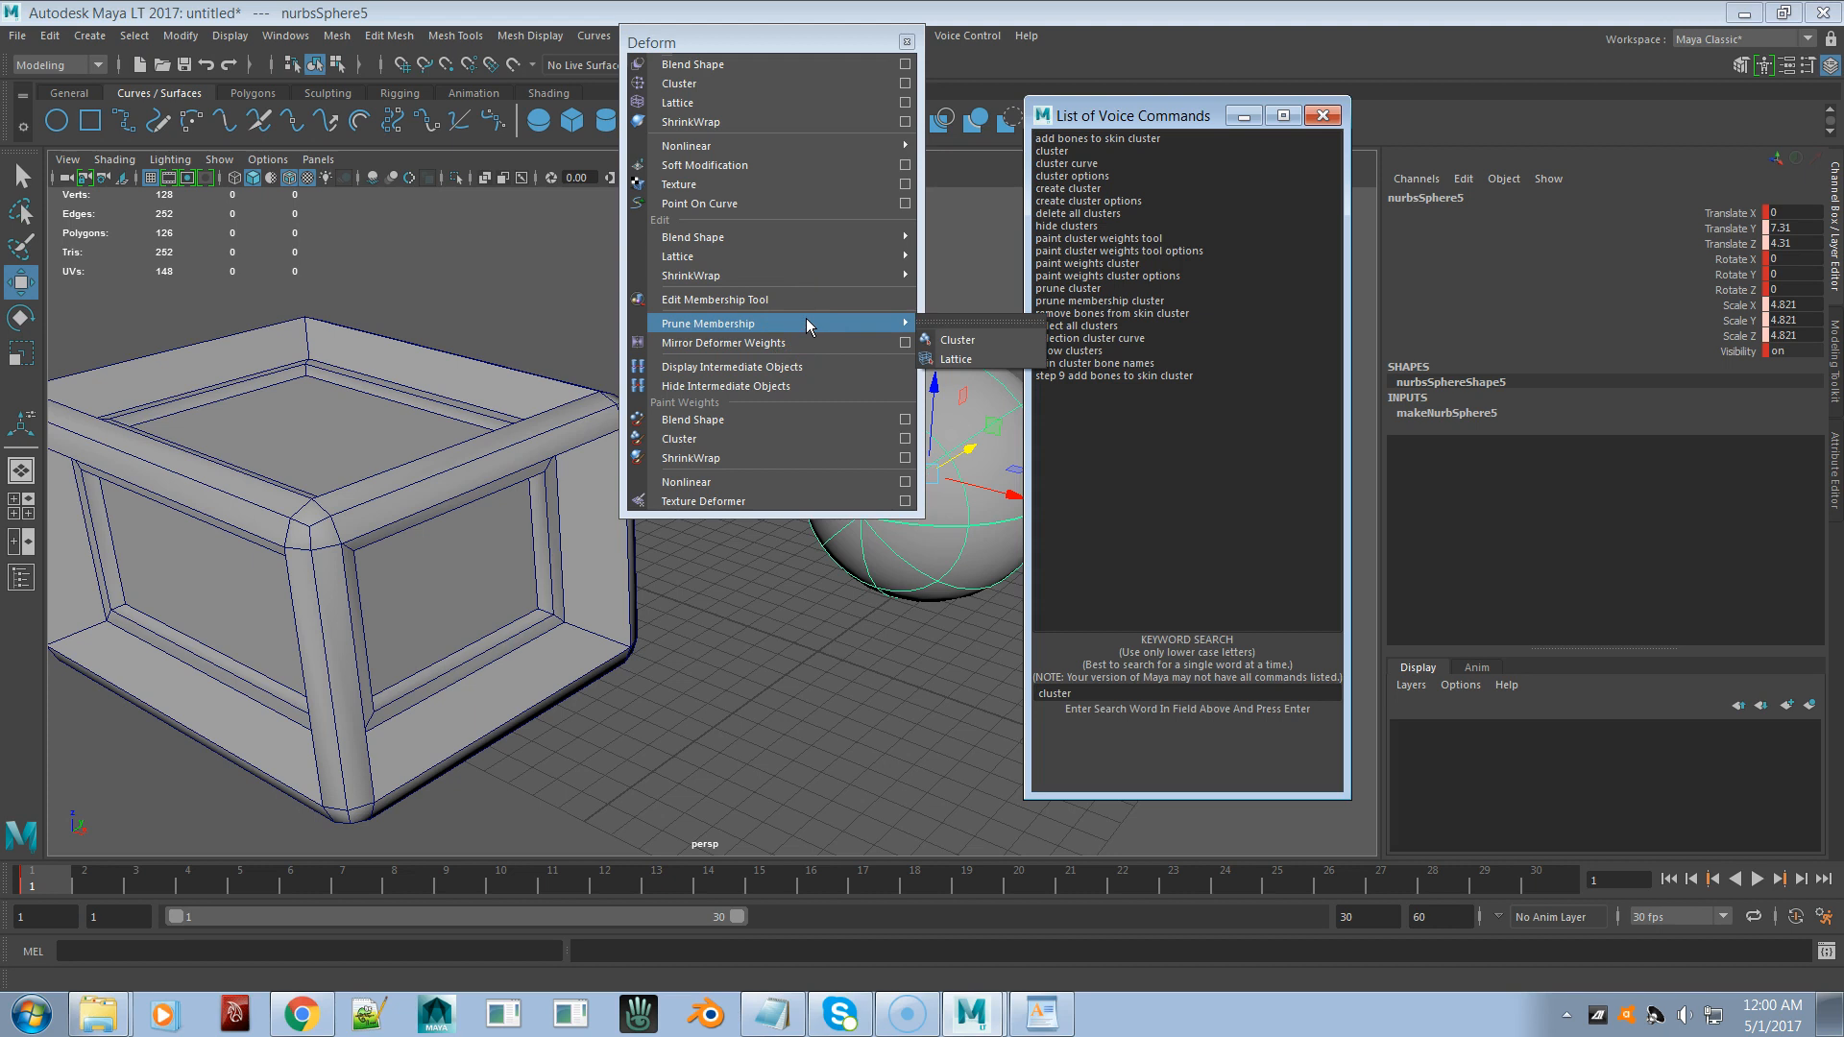
pyautogui.click(944, 318)
pyautogui.moveTo(987, 305); pyautogui.dragTo(855, 469)
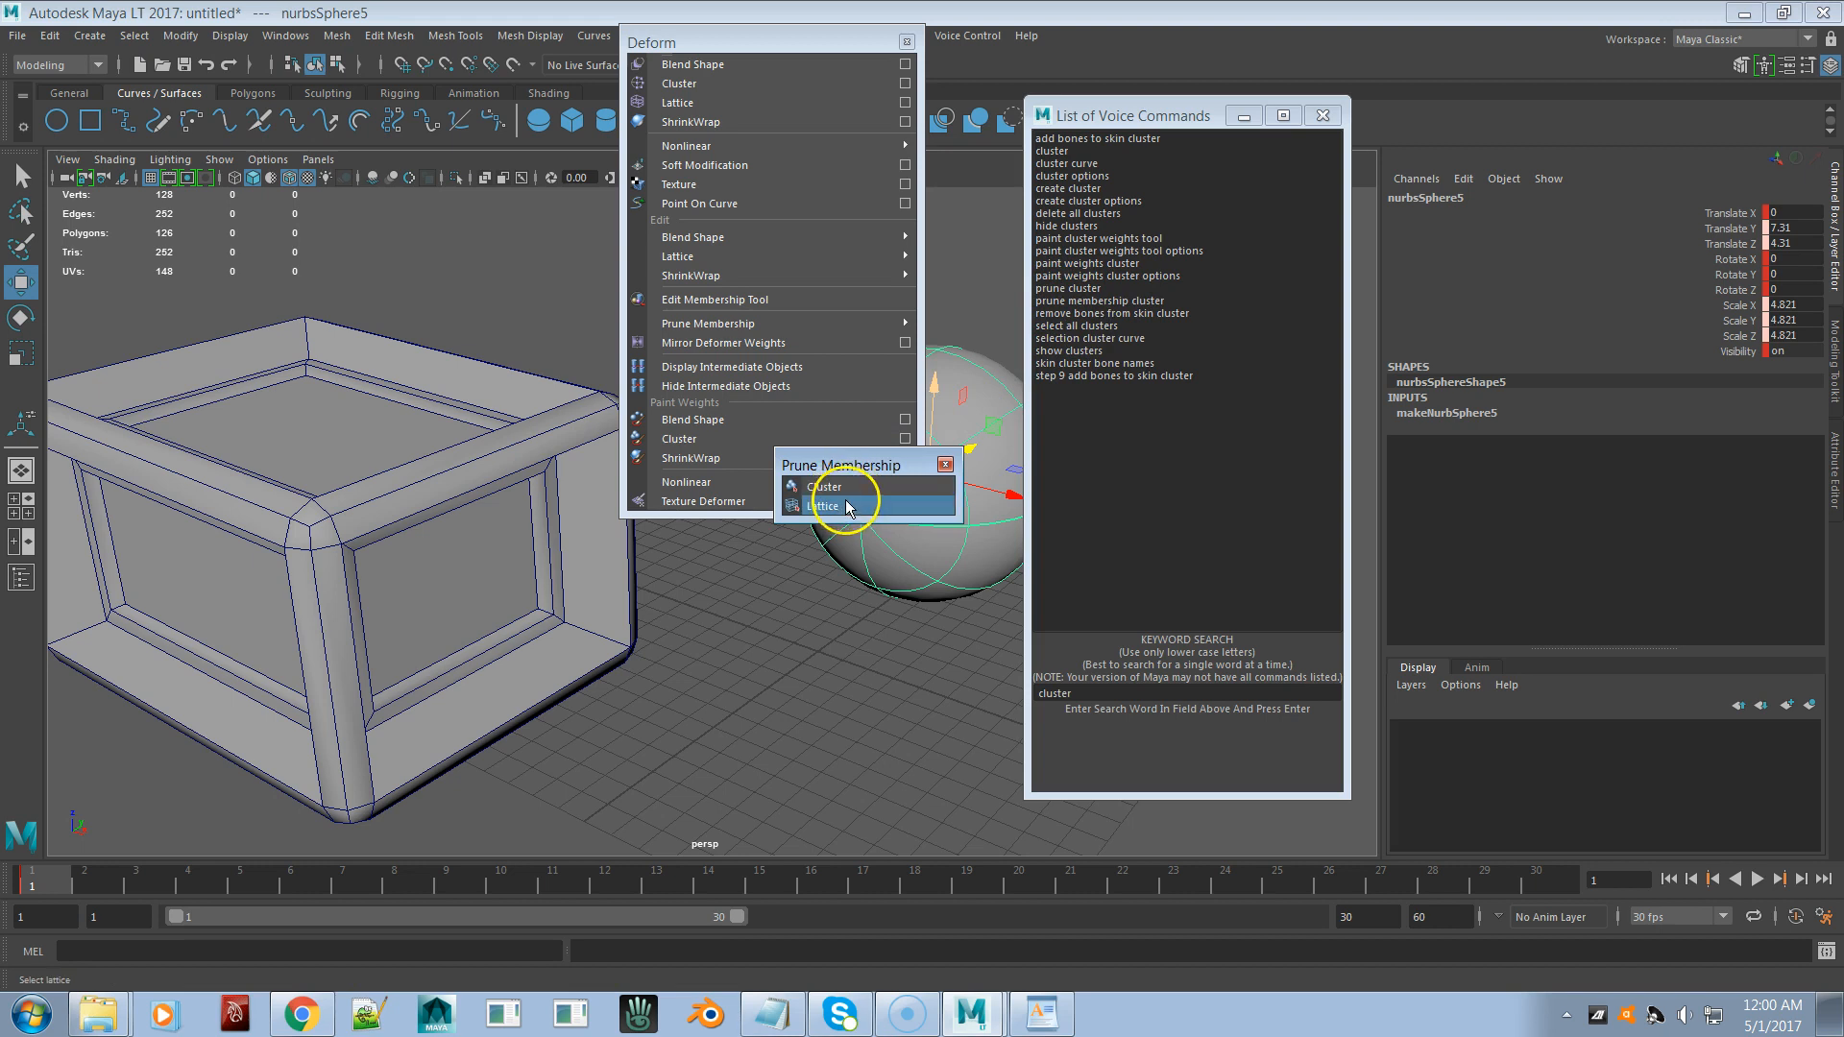
pyautogui.moveTo(841, 461); pyautogui.dragTo(800, 552)
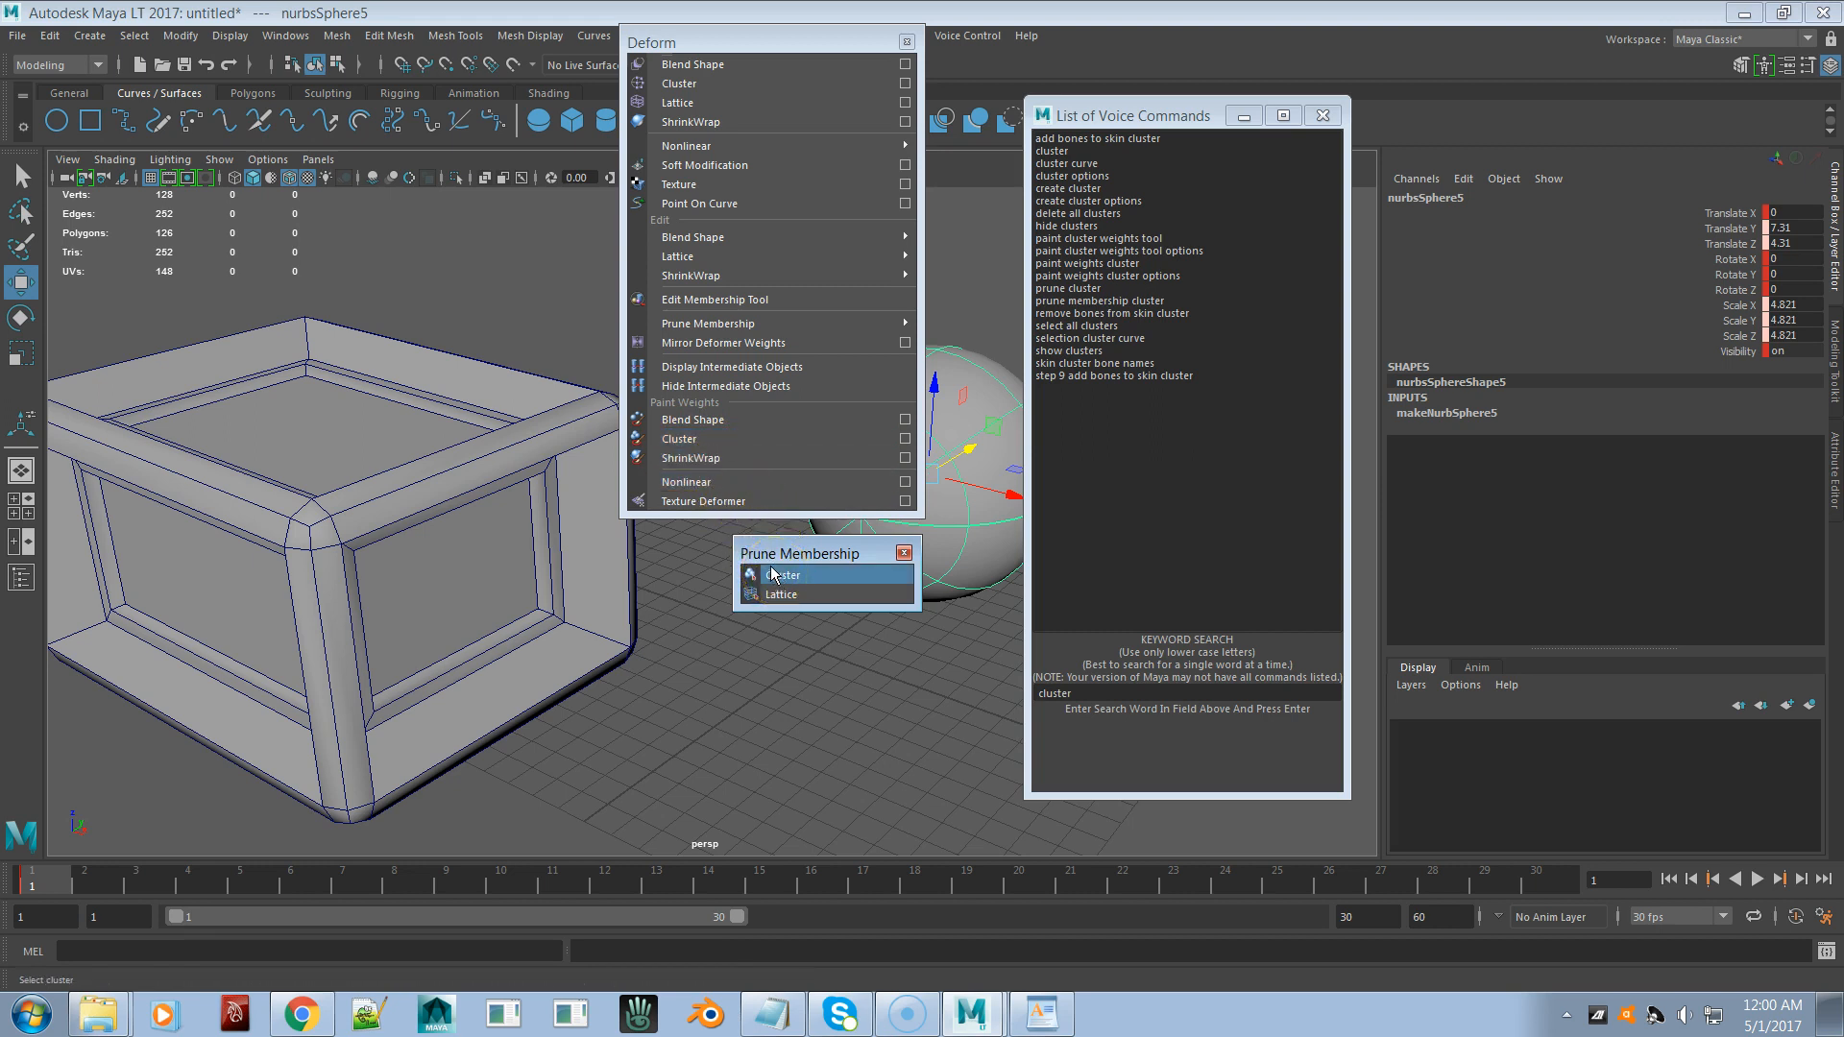
# - Compare the Paint Weights and Prune Membership Cluster commands, and detach the Prune Membership commands again over the Deform window
pyautogui.click(715, 440)
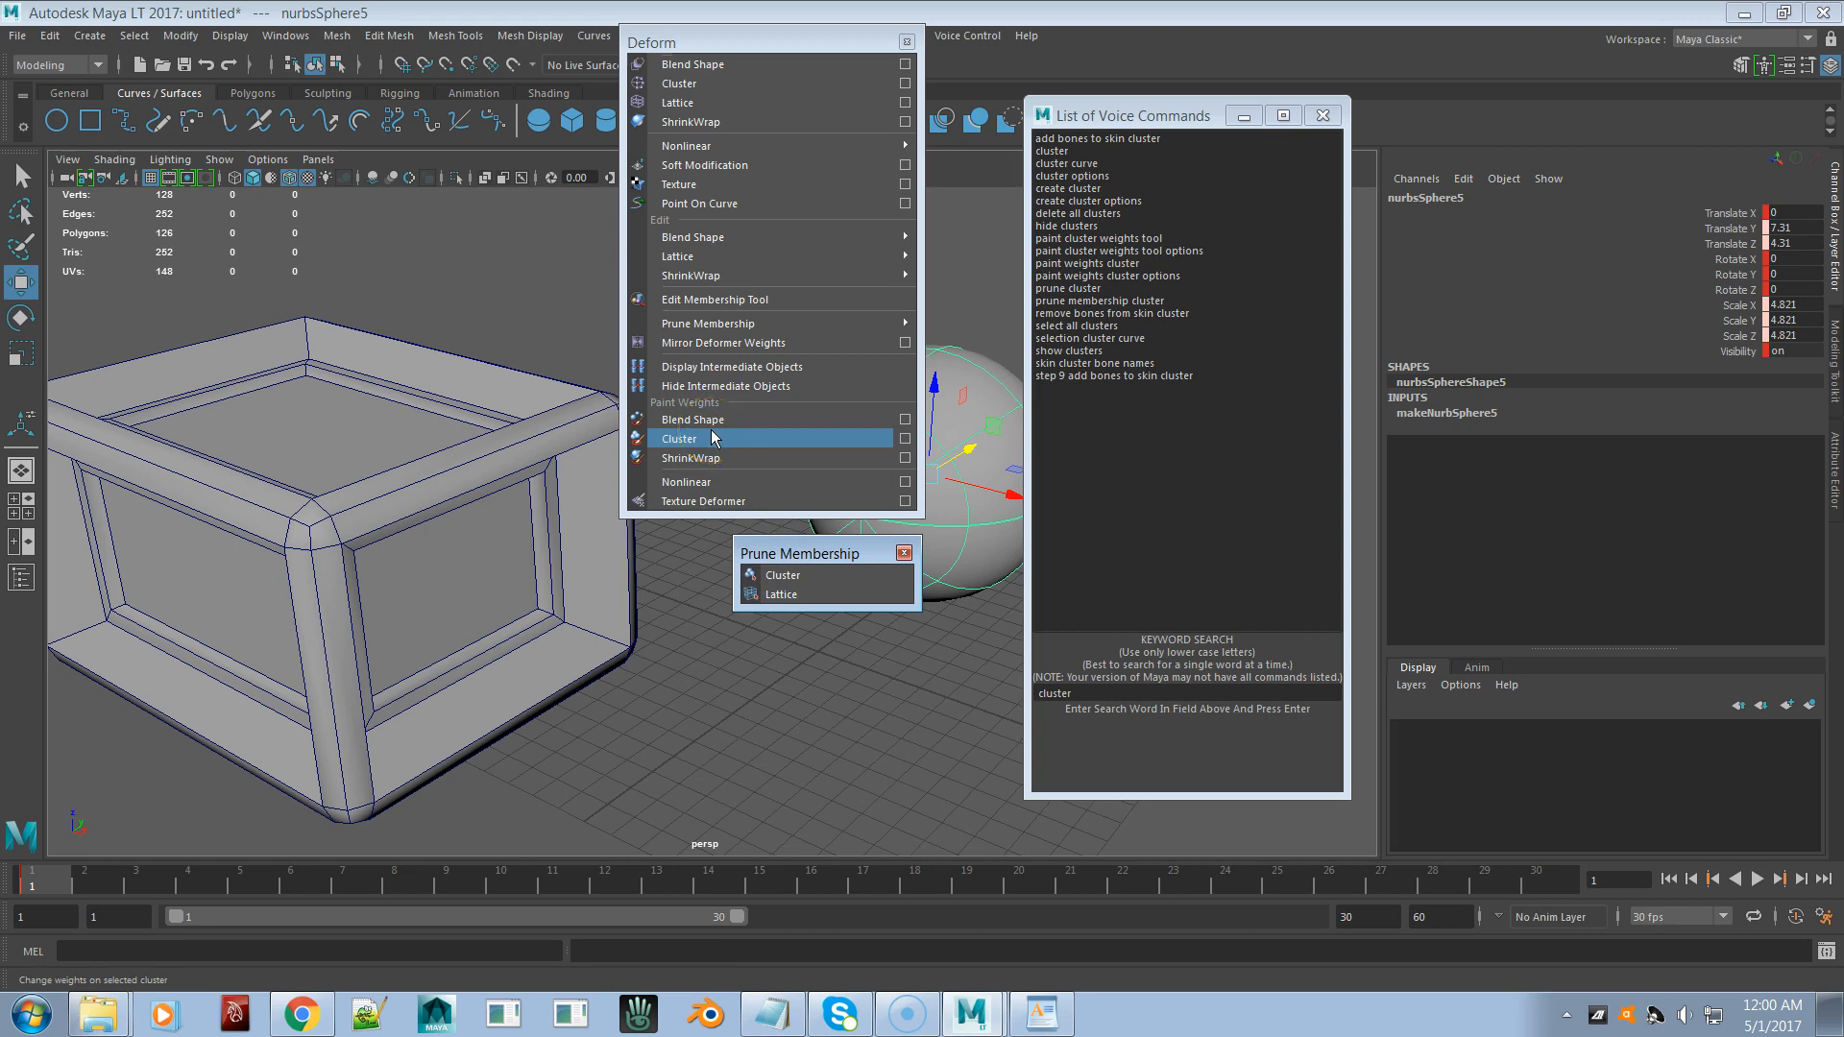
pyautogui.click(784, 574)
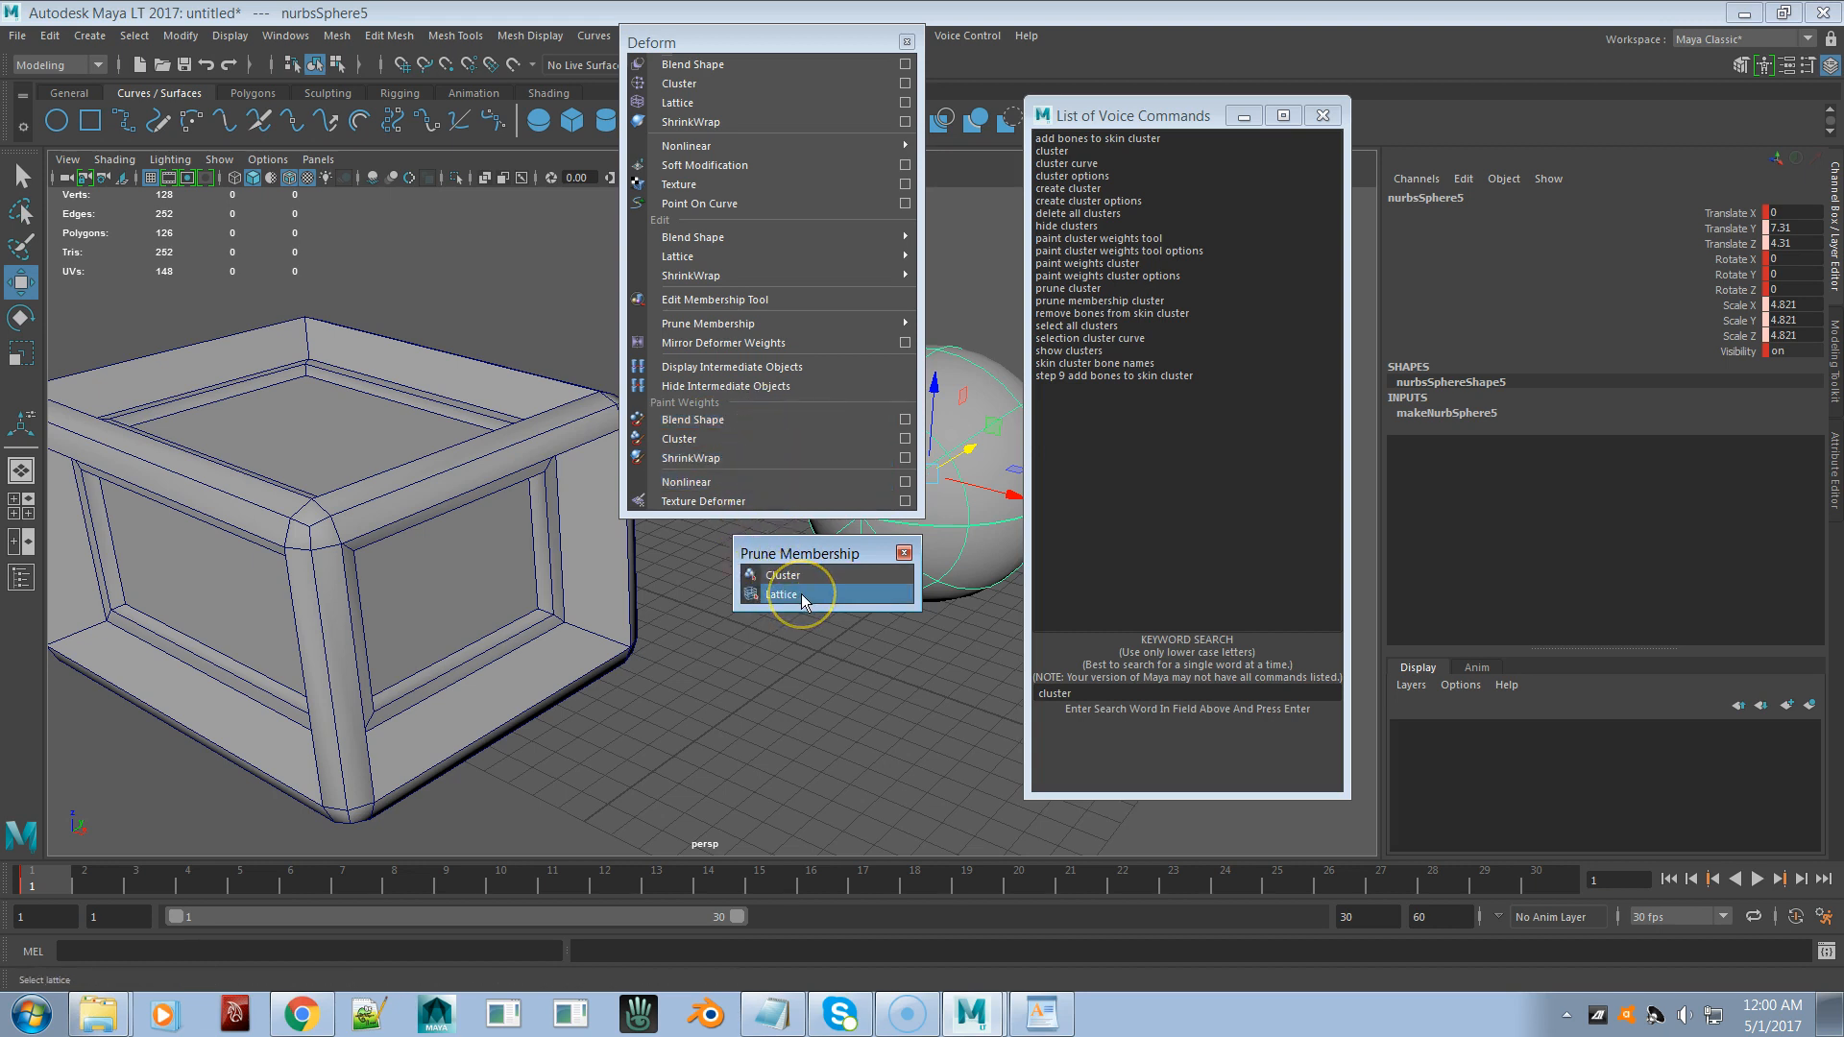
pyautogui.click(779, 572)
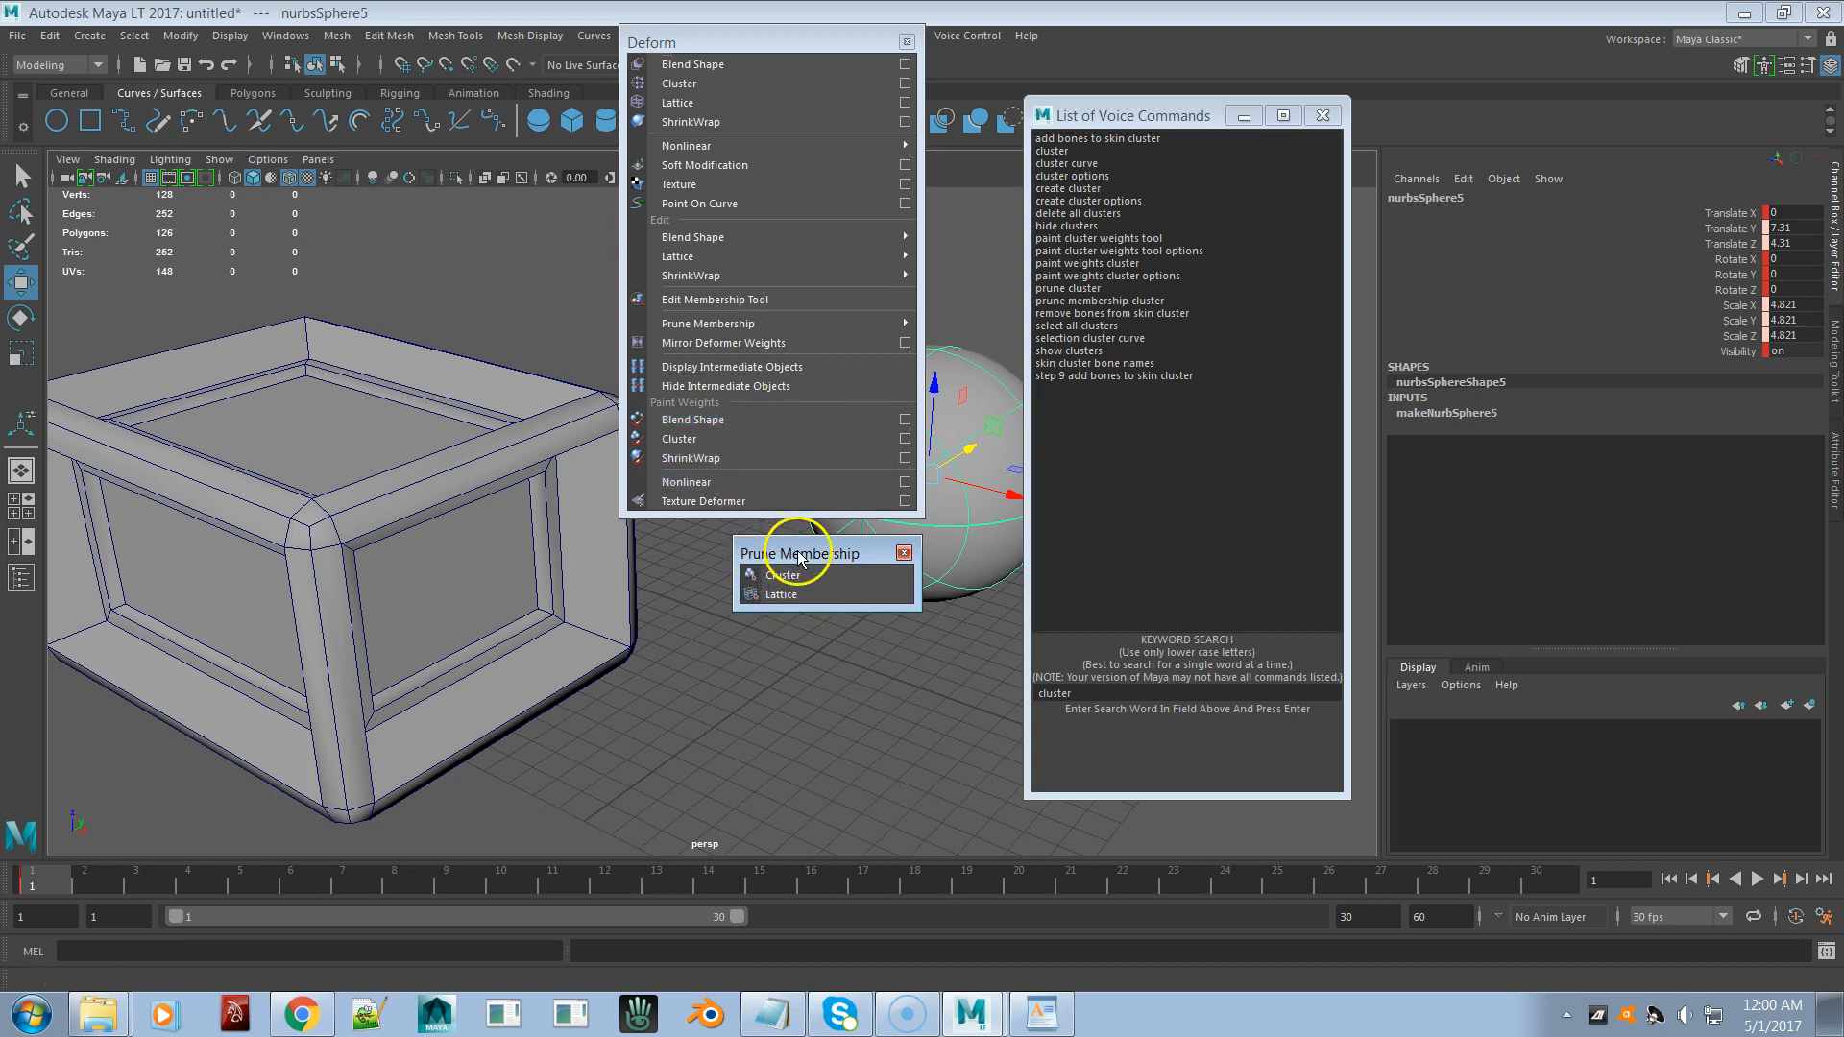
pyautogui.moveTo(659, 326)
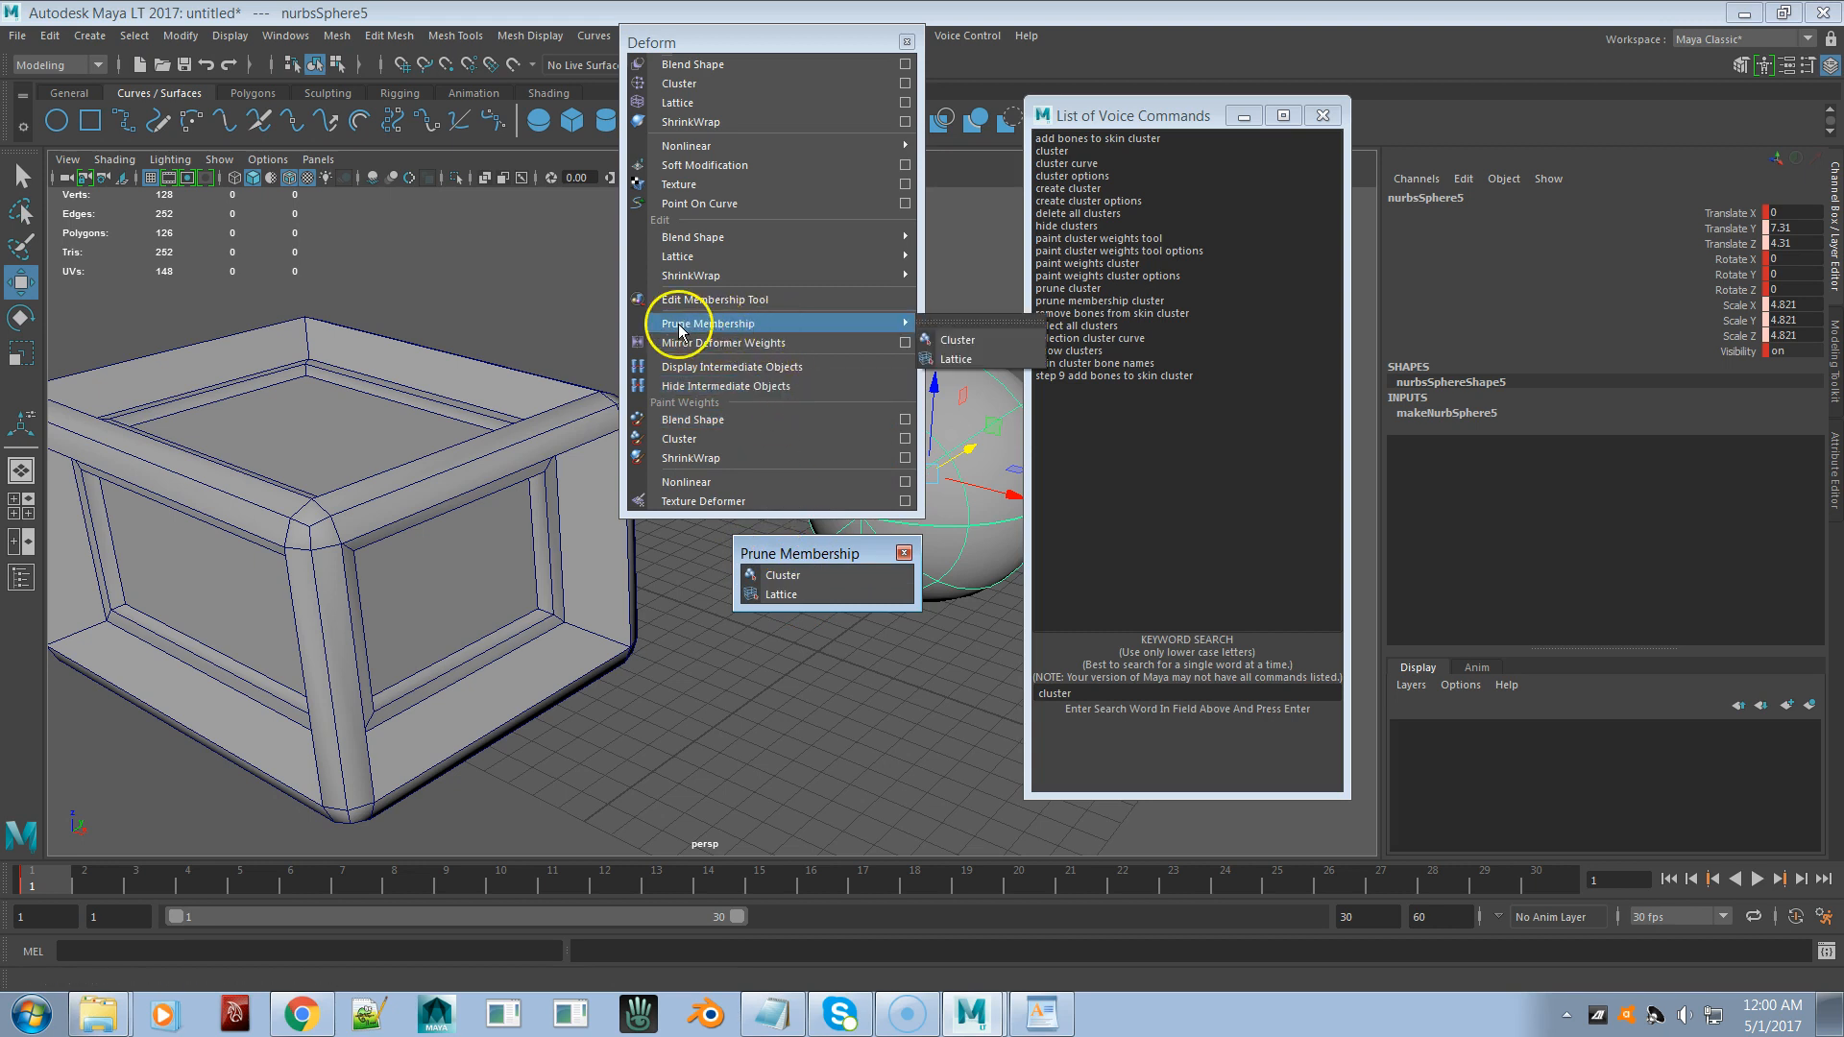
pyautogui.click(981, 332)
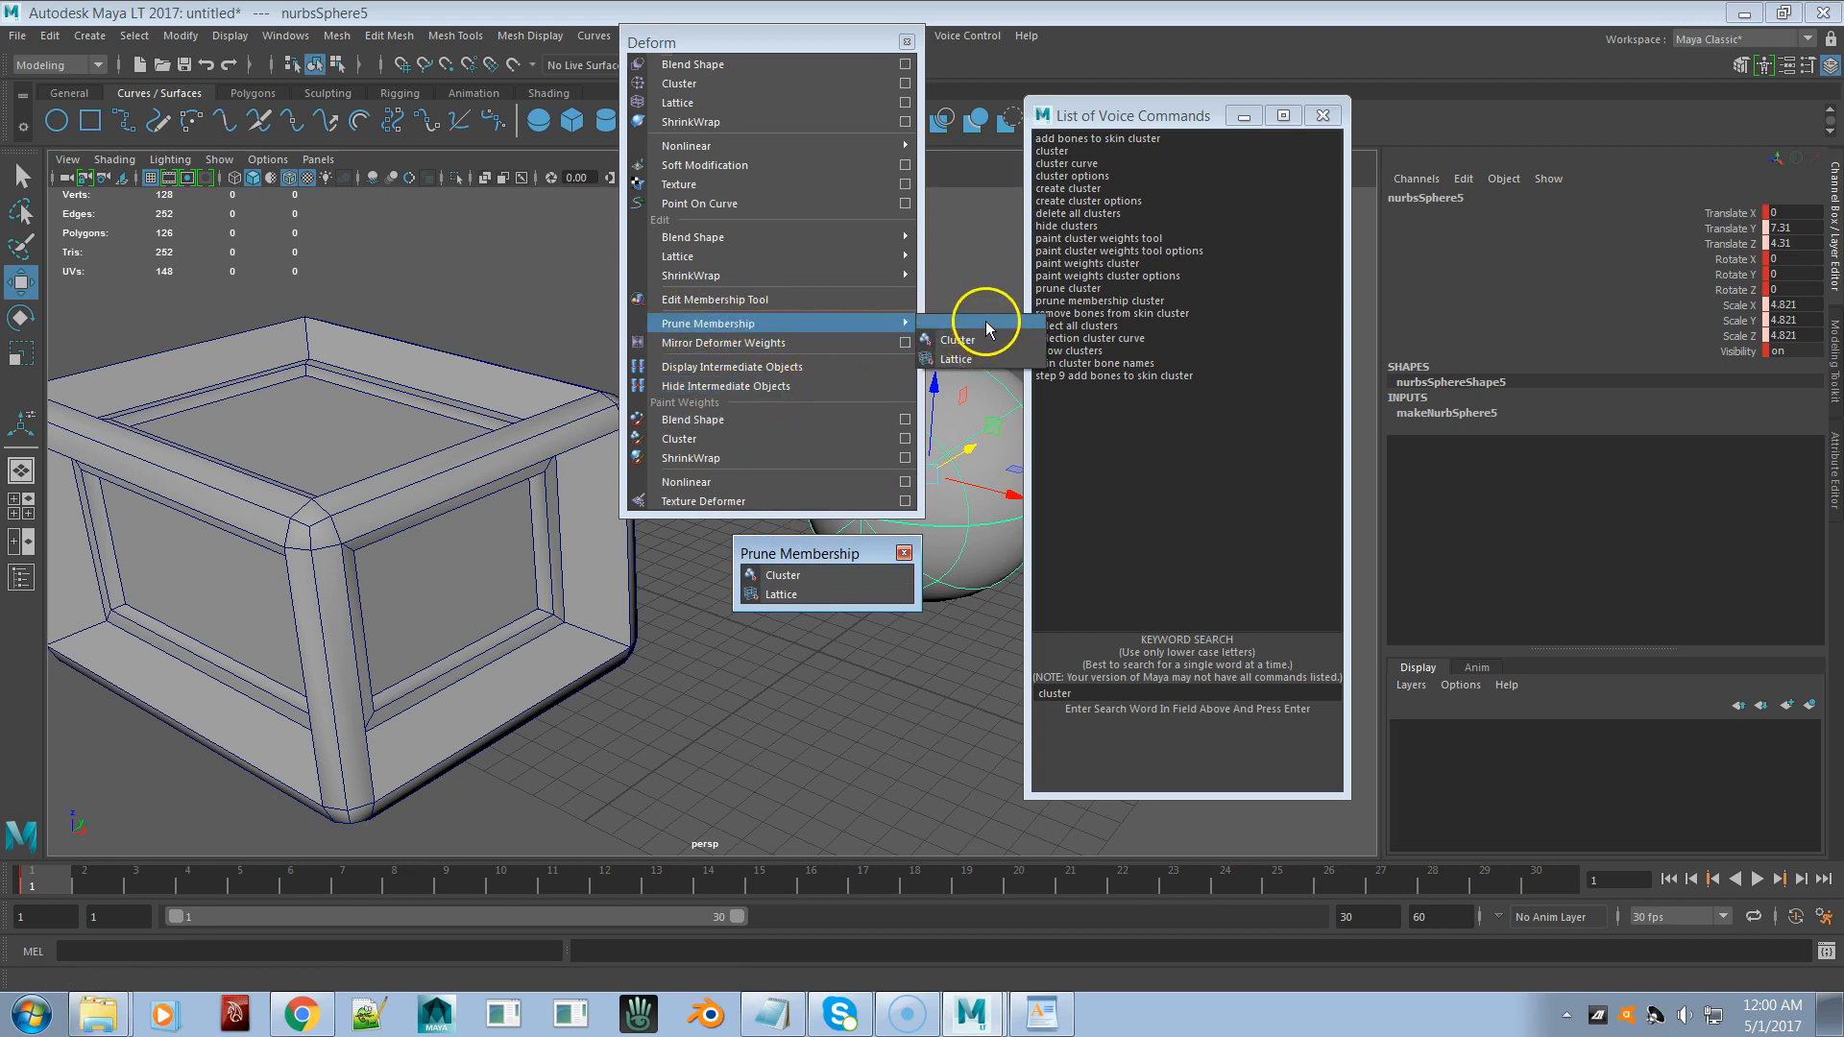
pyautogui.click(985, 320)
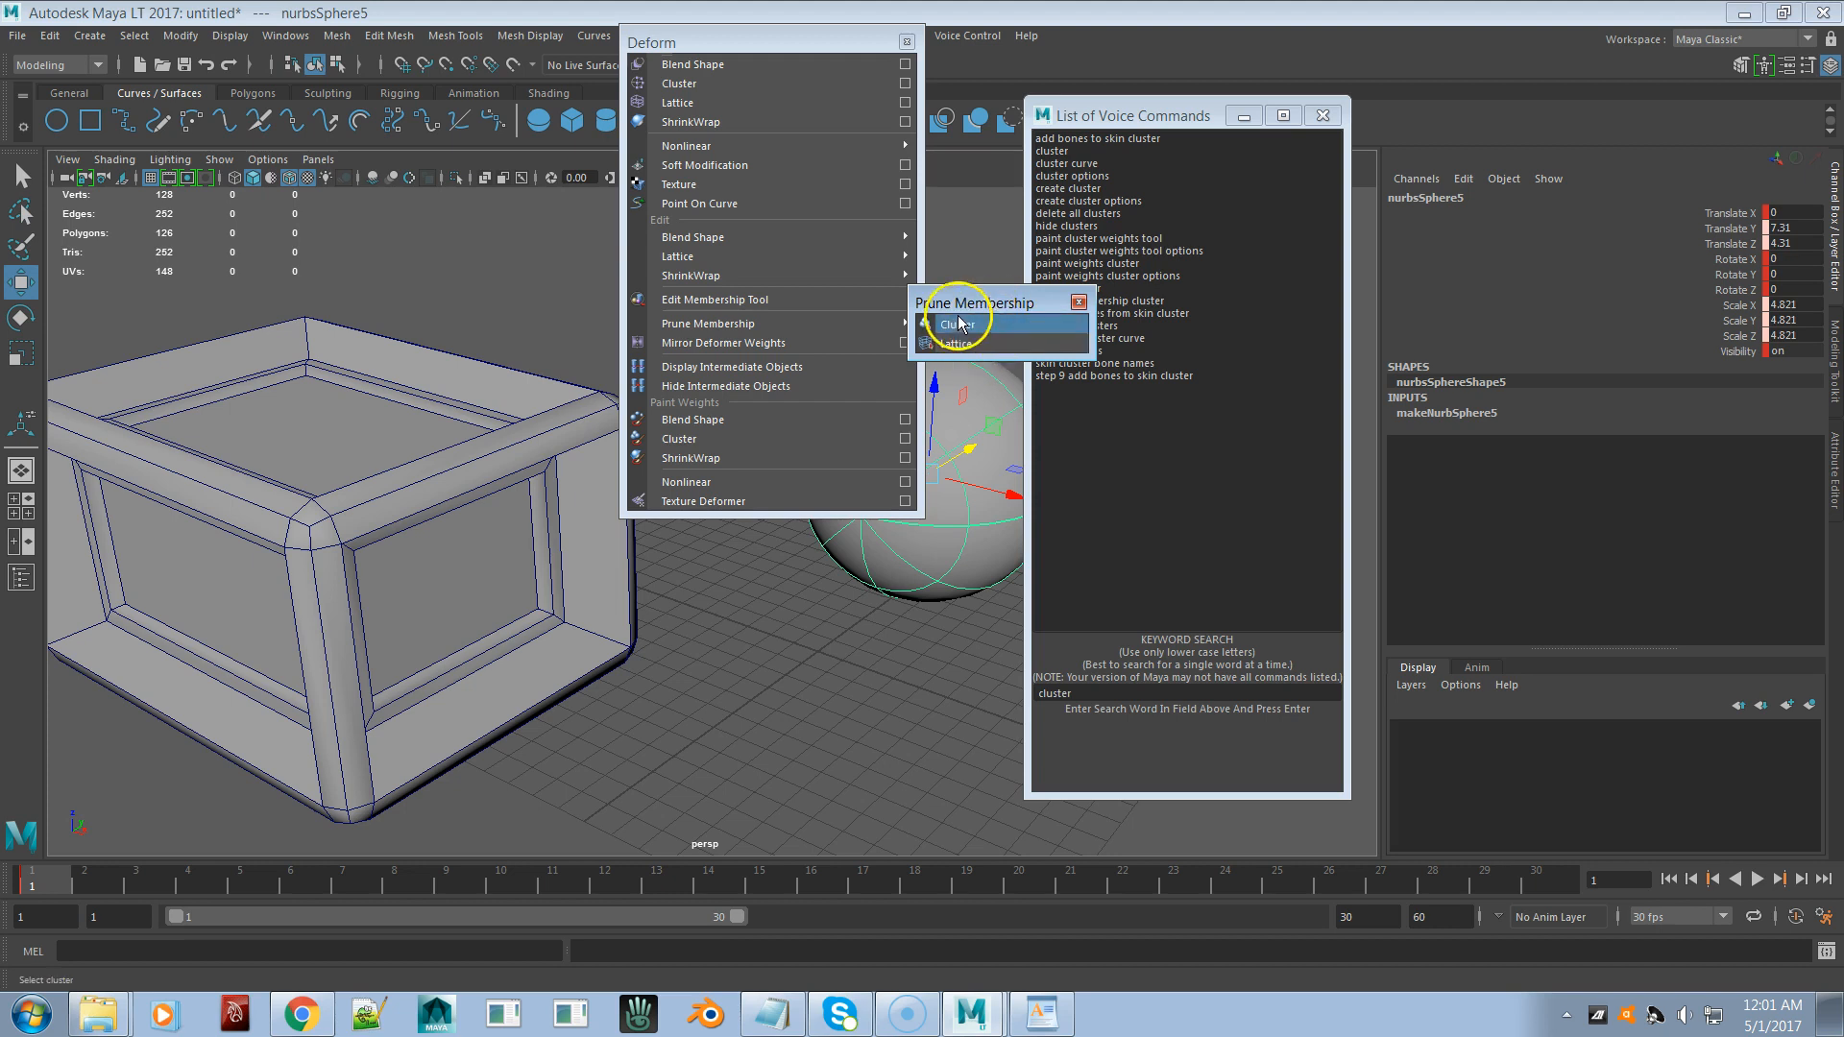
pyautogui.moveTo(996, 307); pyautogui.dragTo(858, 442)
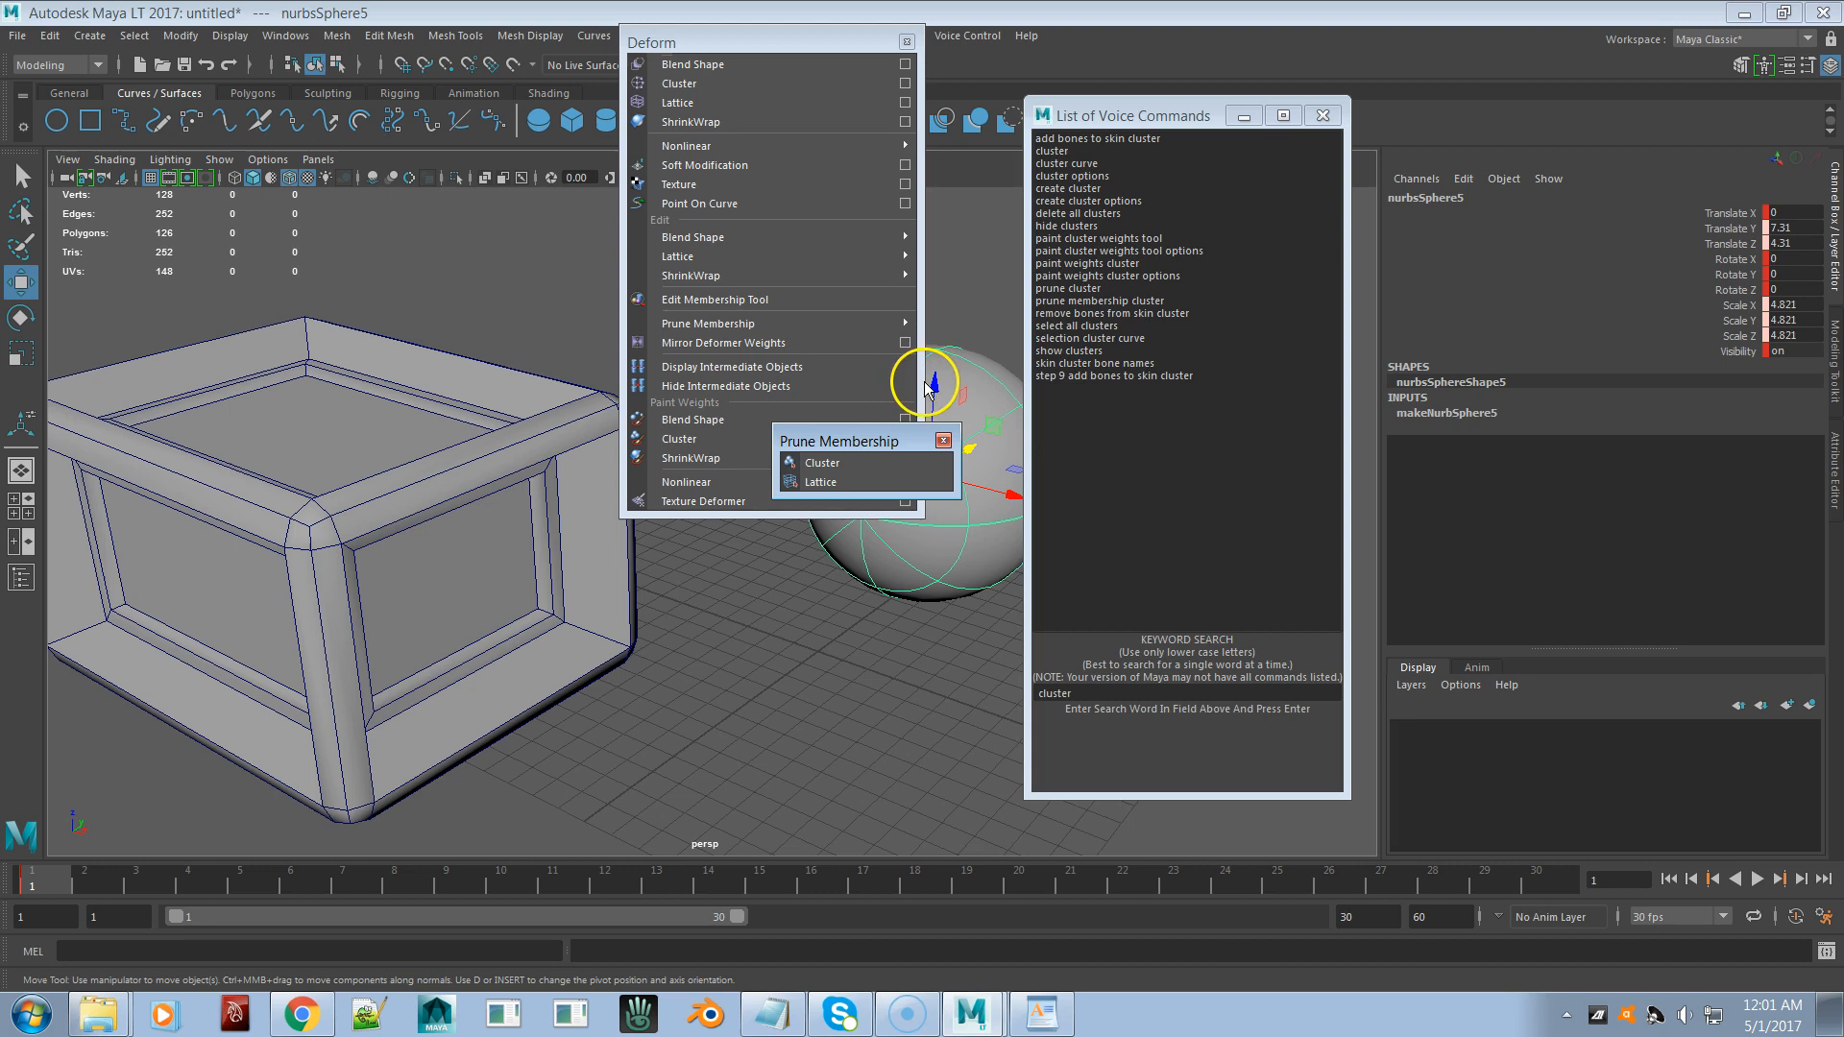
# - Close the Prune Membership, List of Voice Commands and Deform floating windows
pyautogui.click(943, 441)
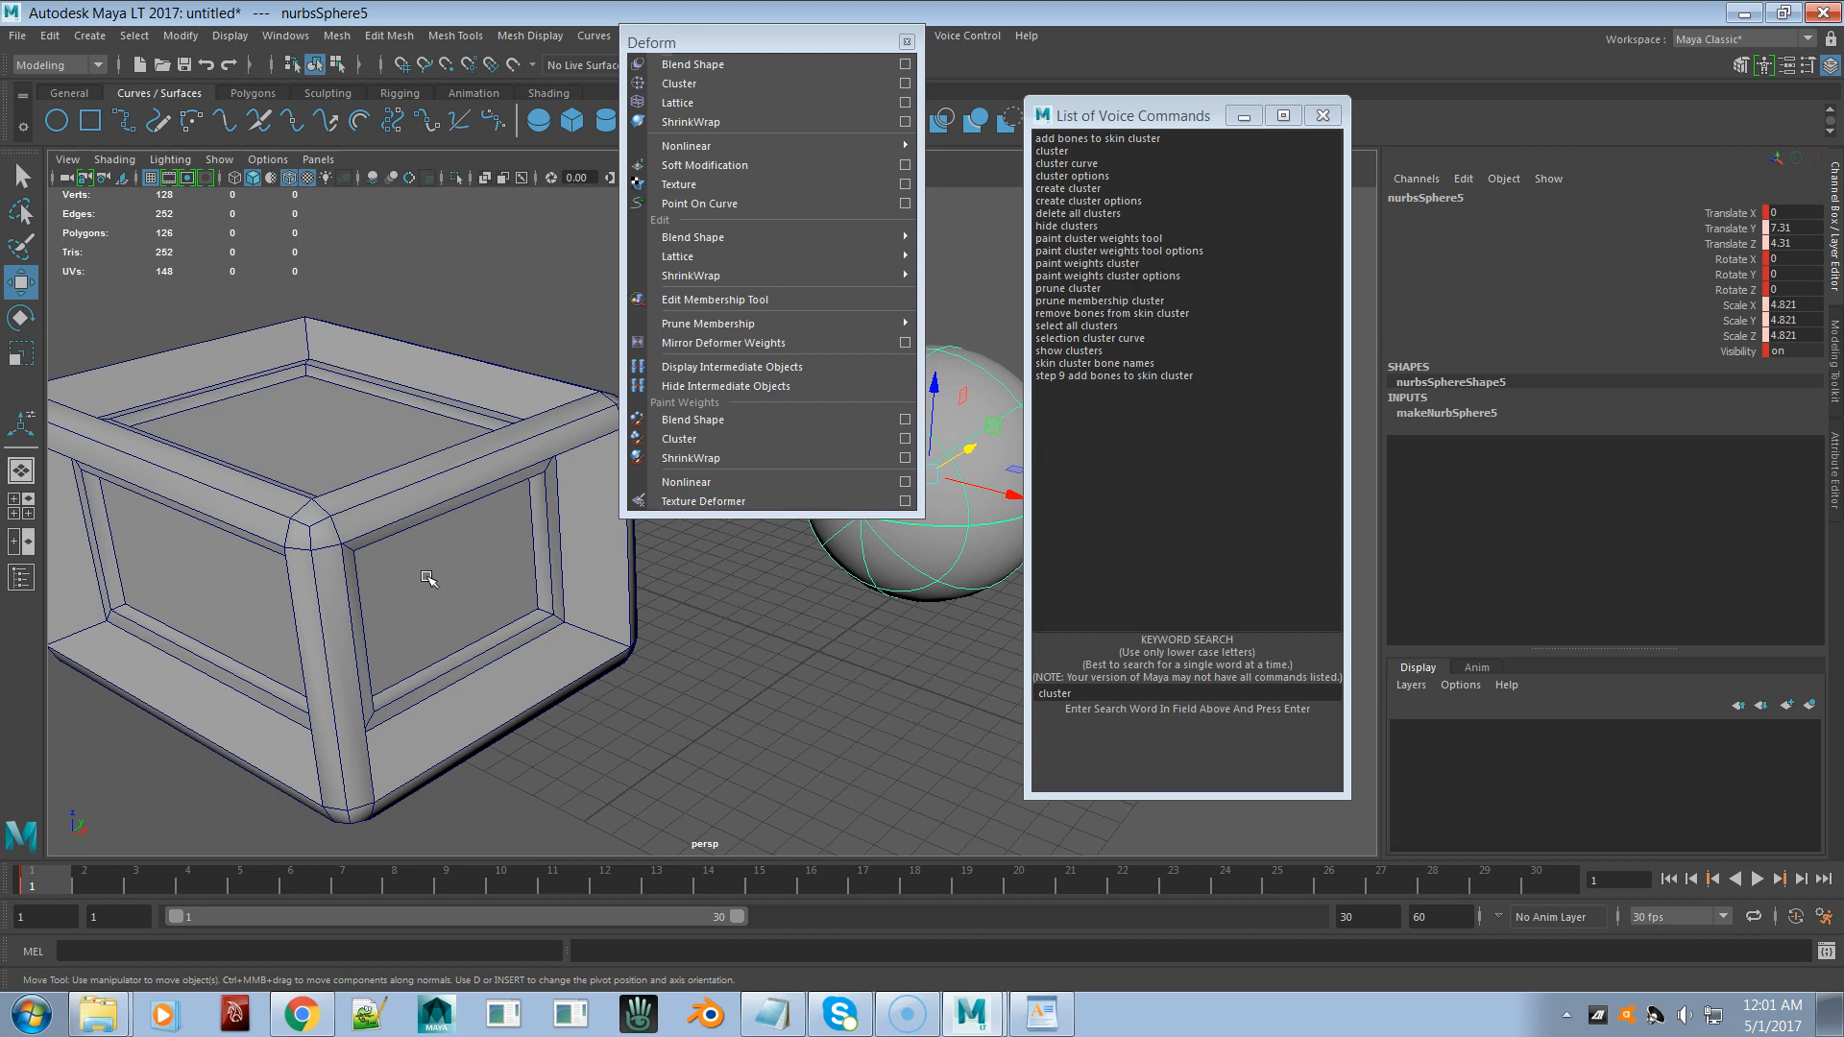
pyautogui.click(1323, 116)
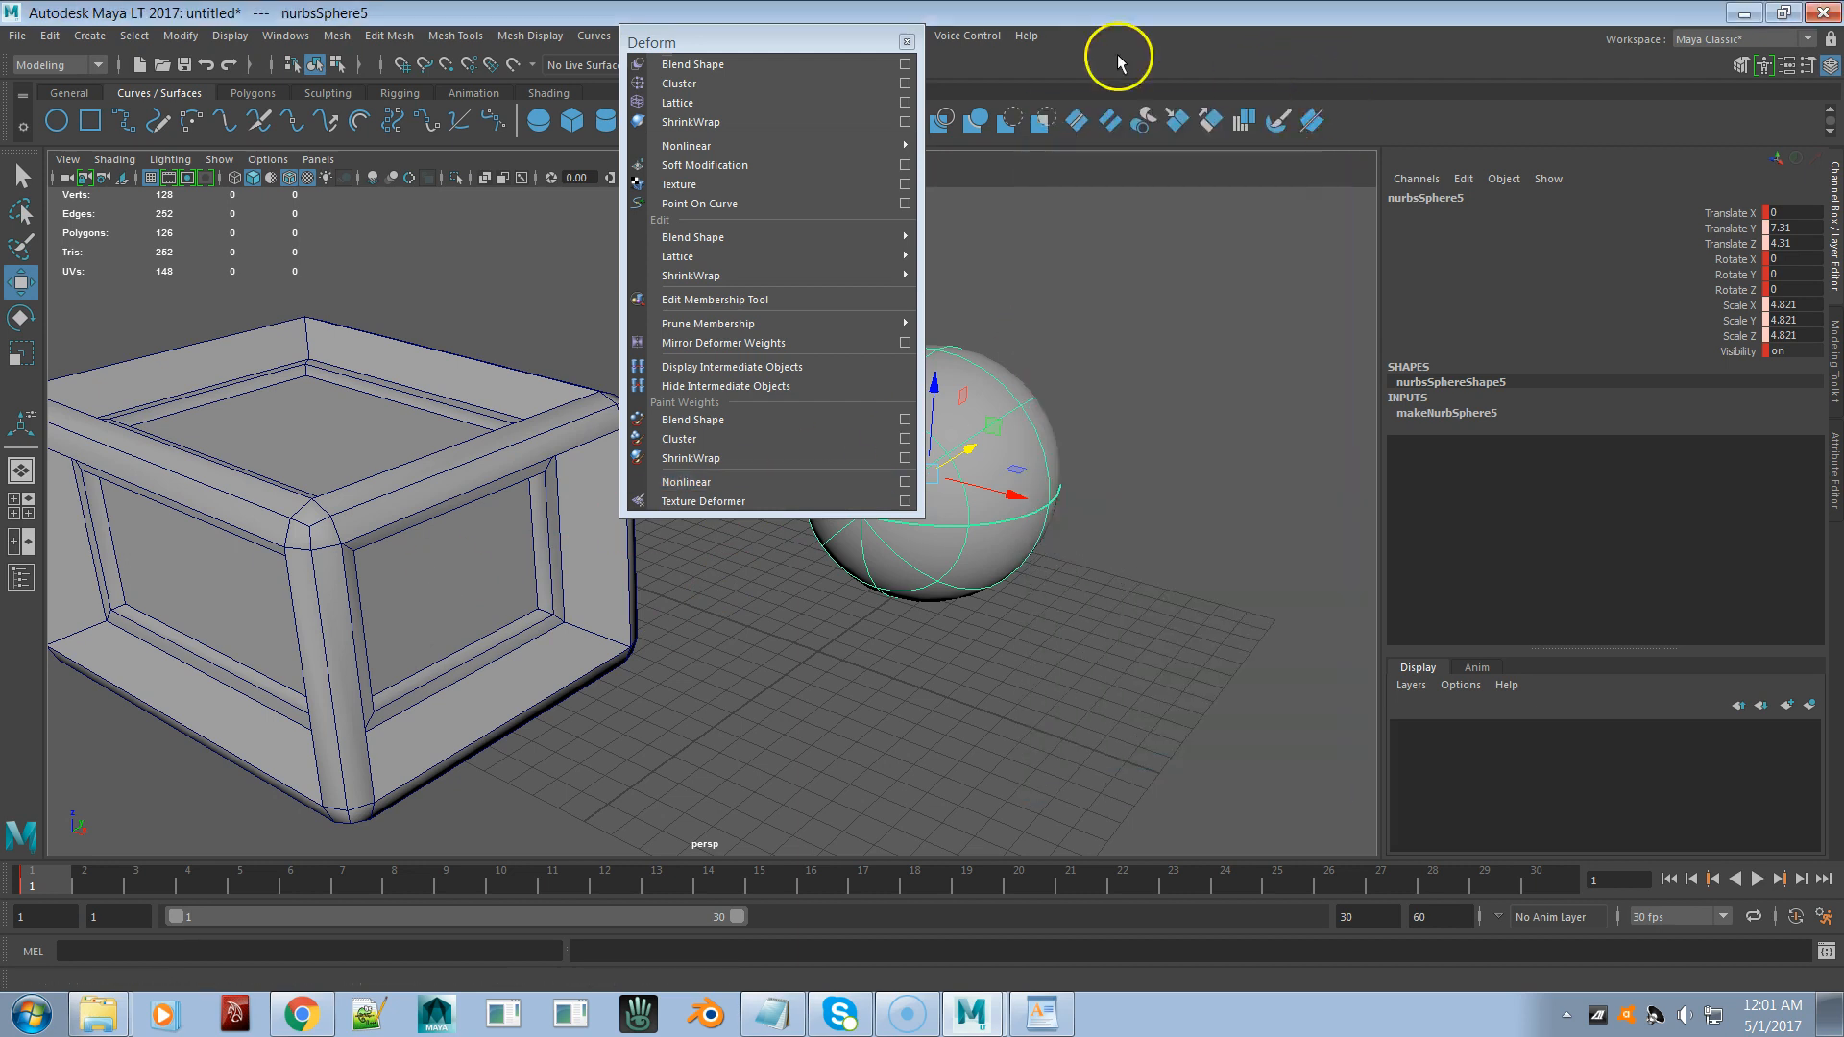
pyautogui.click(906, 41)
# - Look at the cube's Assign New Material window and its other material assignment commands, and clear the selection
pyautogui.moveTo(505, 488); pyautogui.dragTo(542, 961, button='right')
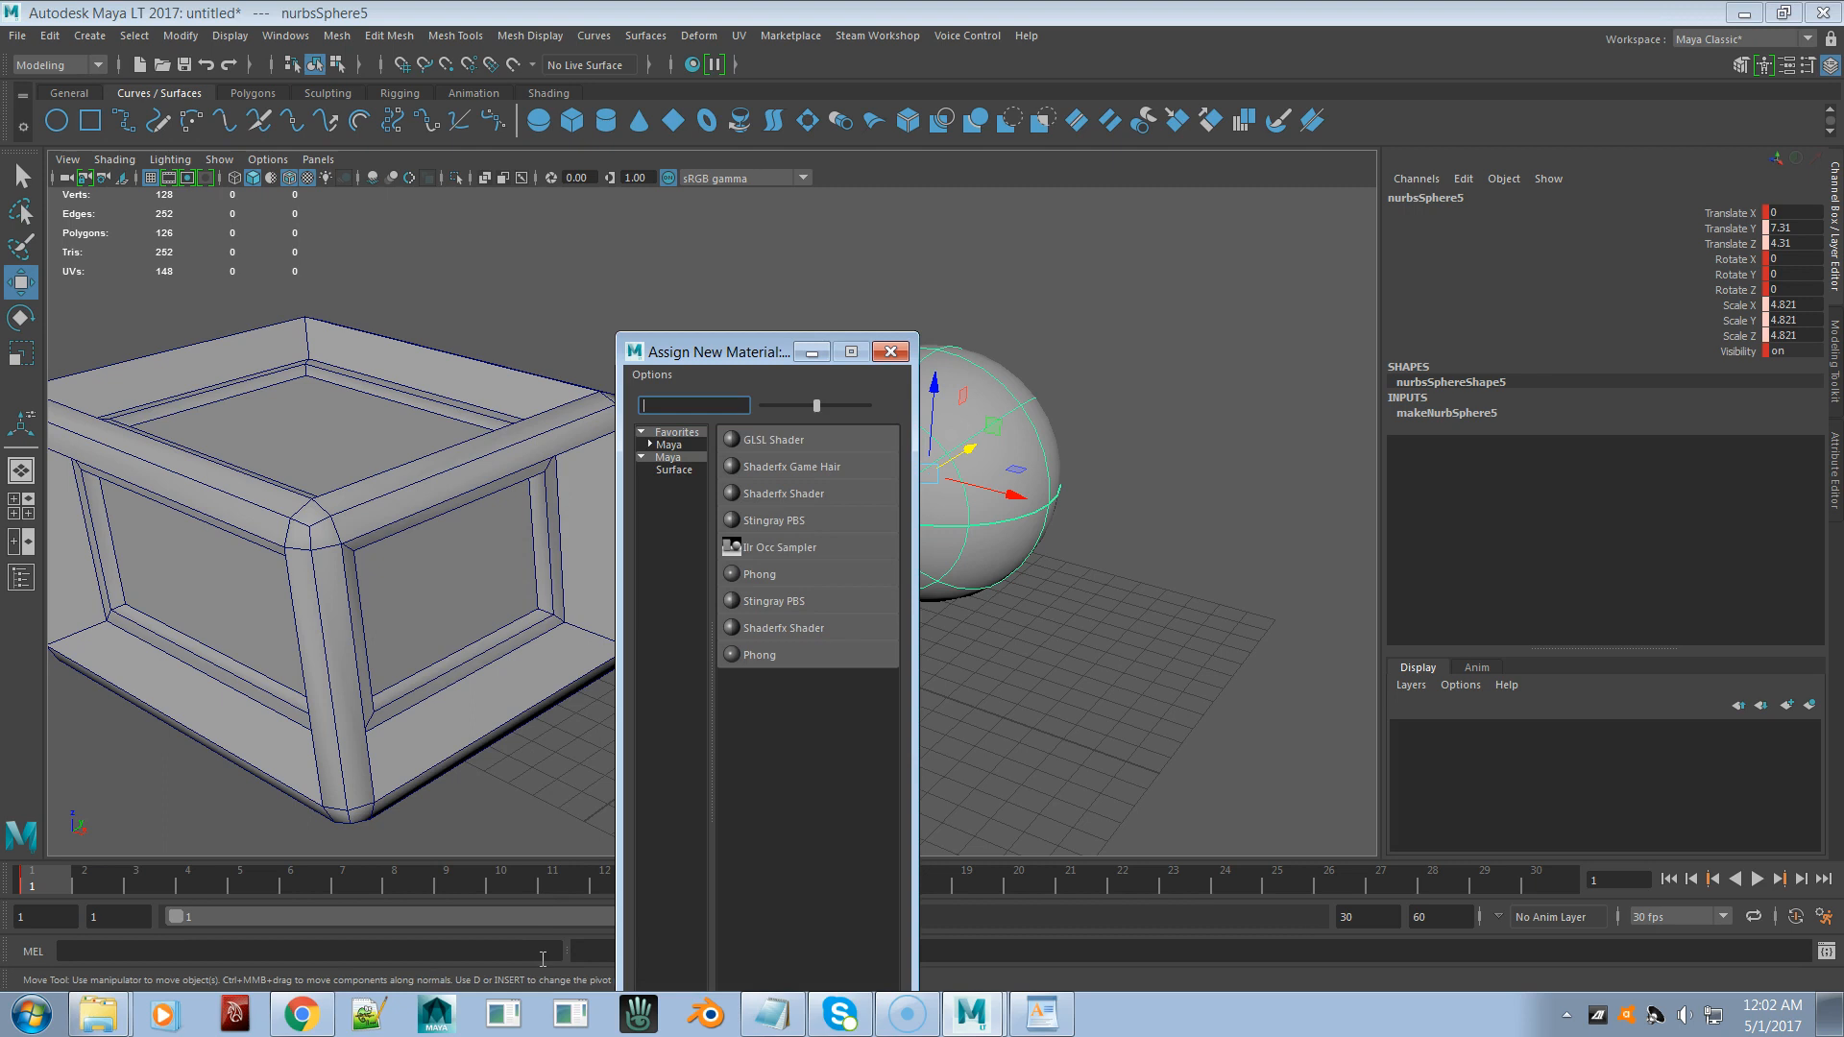
pyautogui.click(890, 352)
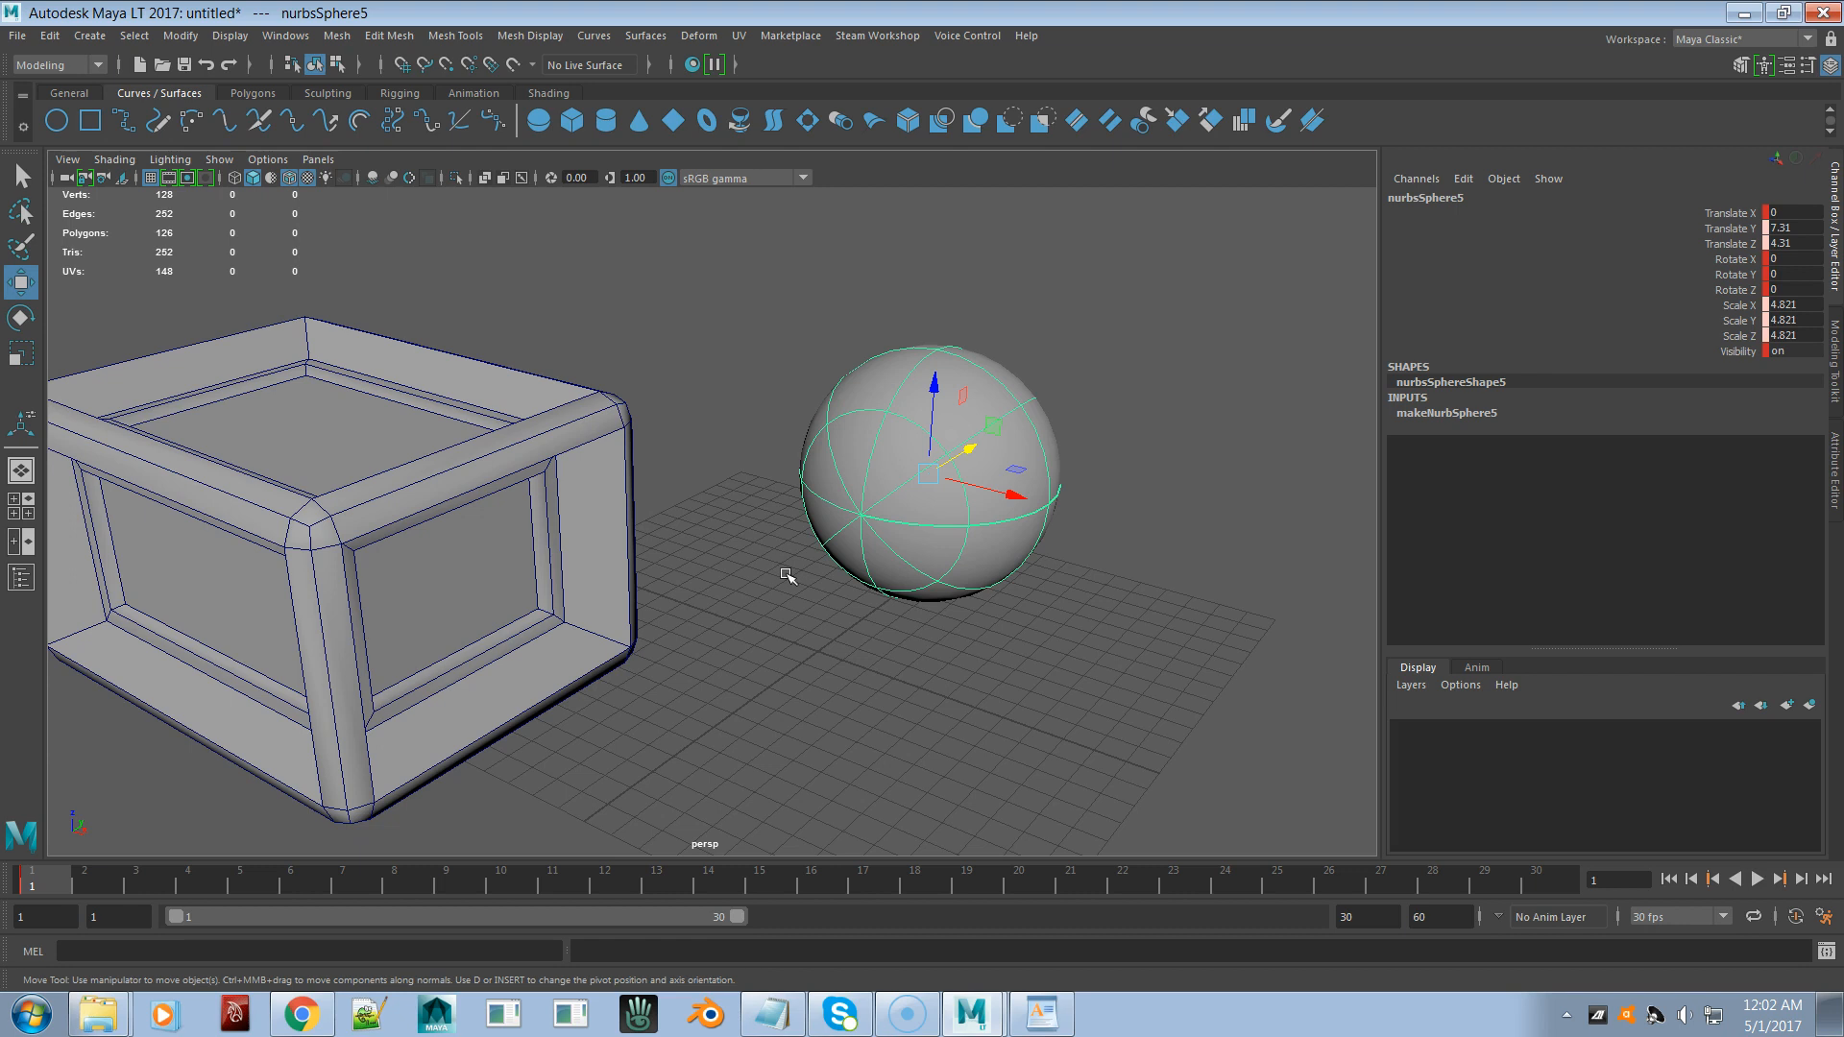
pyautogui.moveTo(516, 488); pyautogui.dragTo(526, 963, button='right')
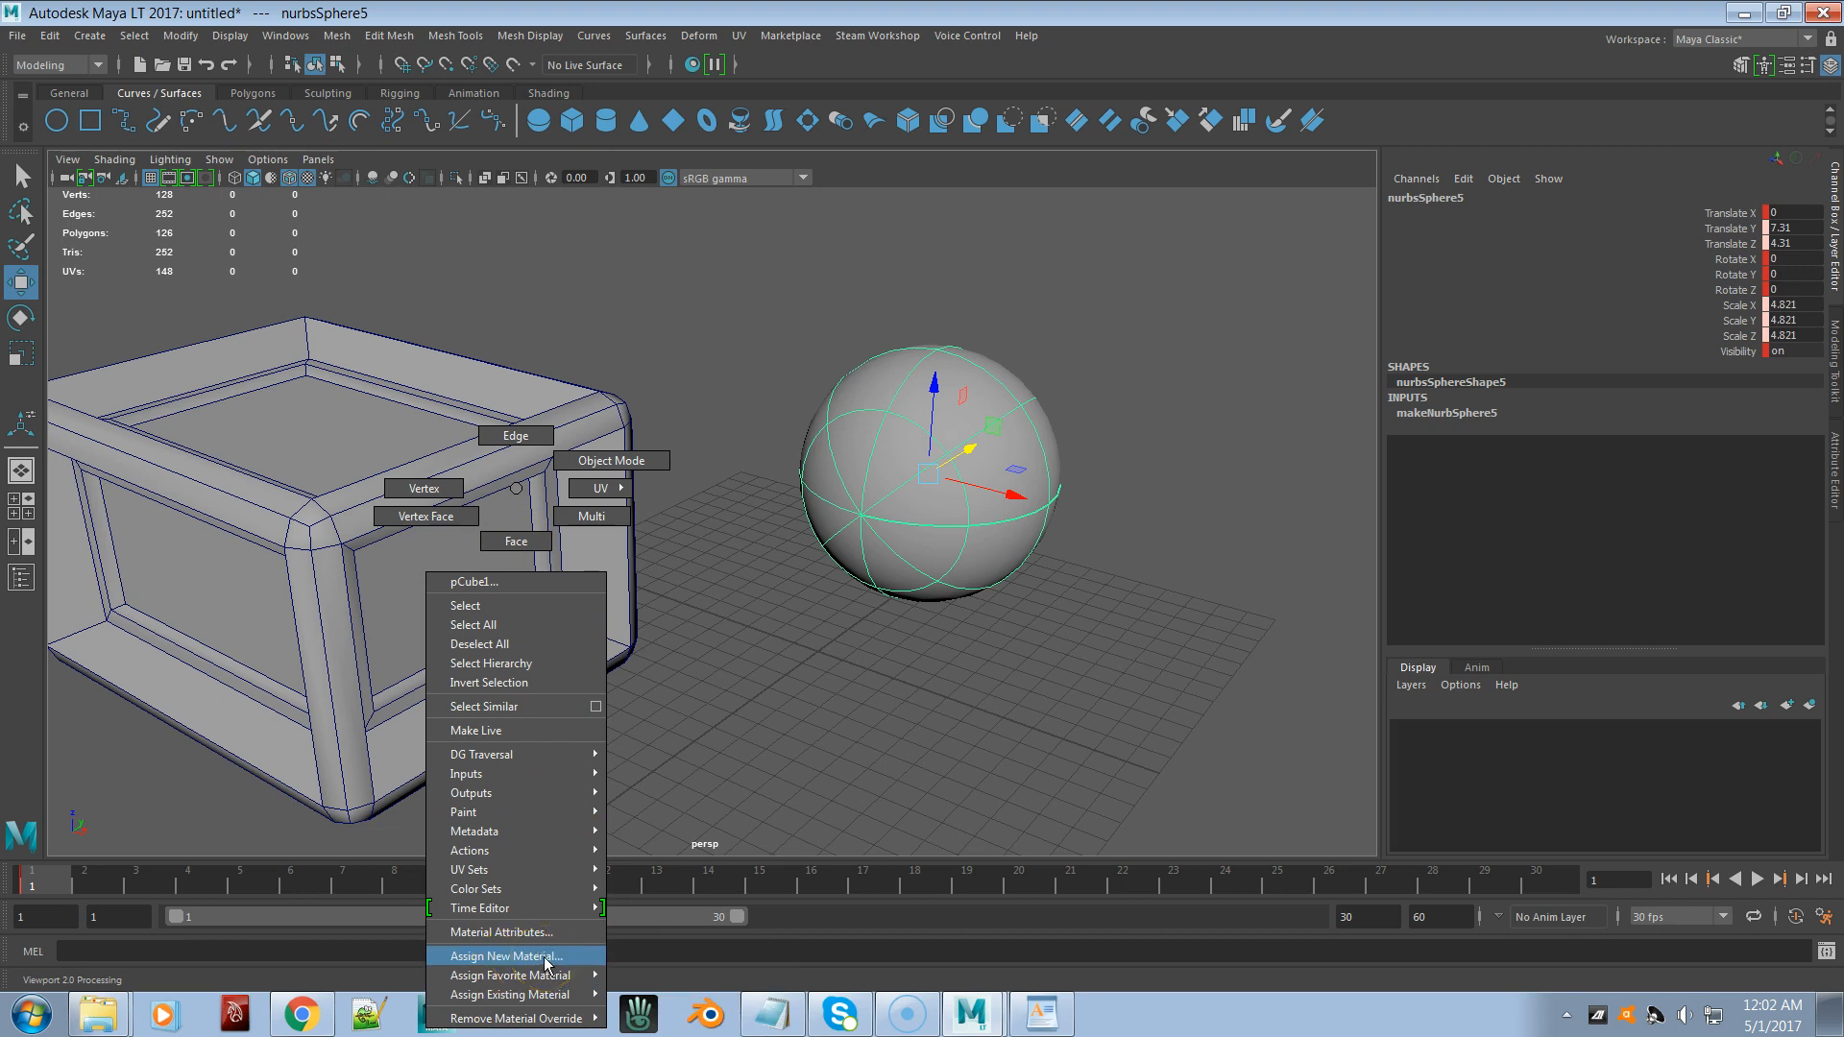
pyautogui.moveTo(549, 996)
pyautogui.click(765, 684)
pyautogui.click(766, 682)
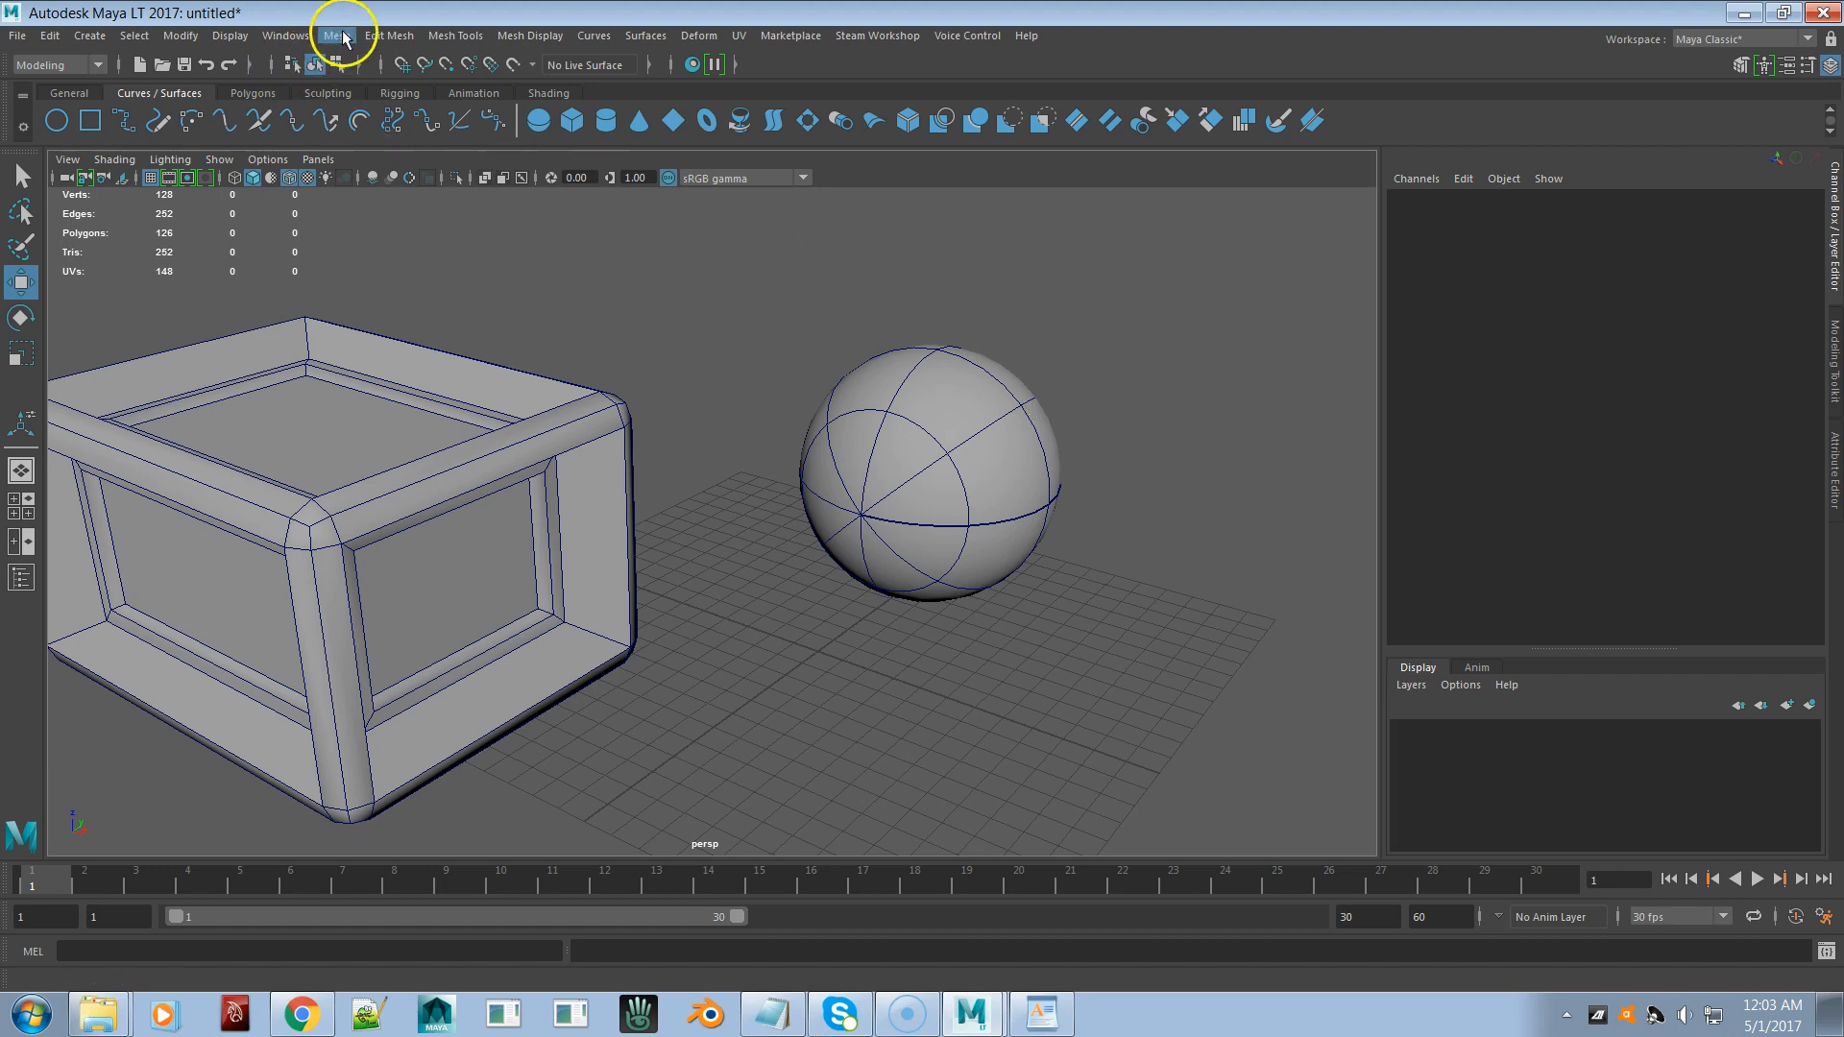
# - Look through the Edit Mesh commands, switch to the Rigging menu set and back to Modeling, and review the Edit Mesh commands again
pyautogui.click(379, 38)
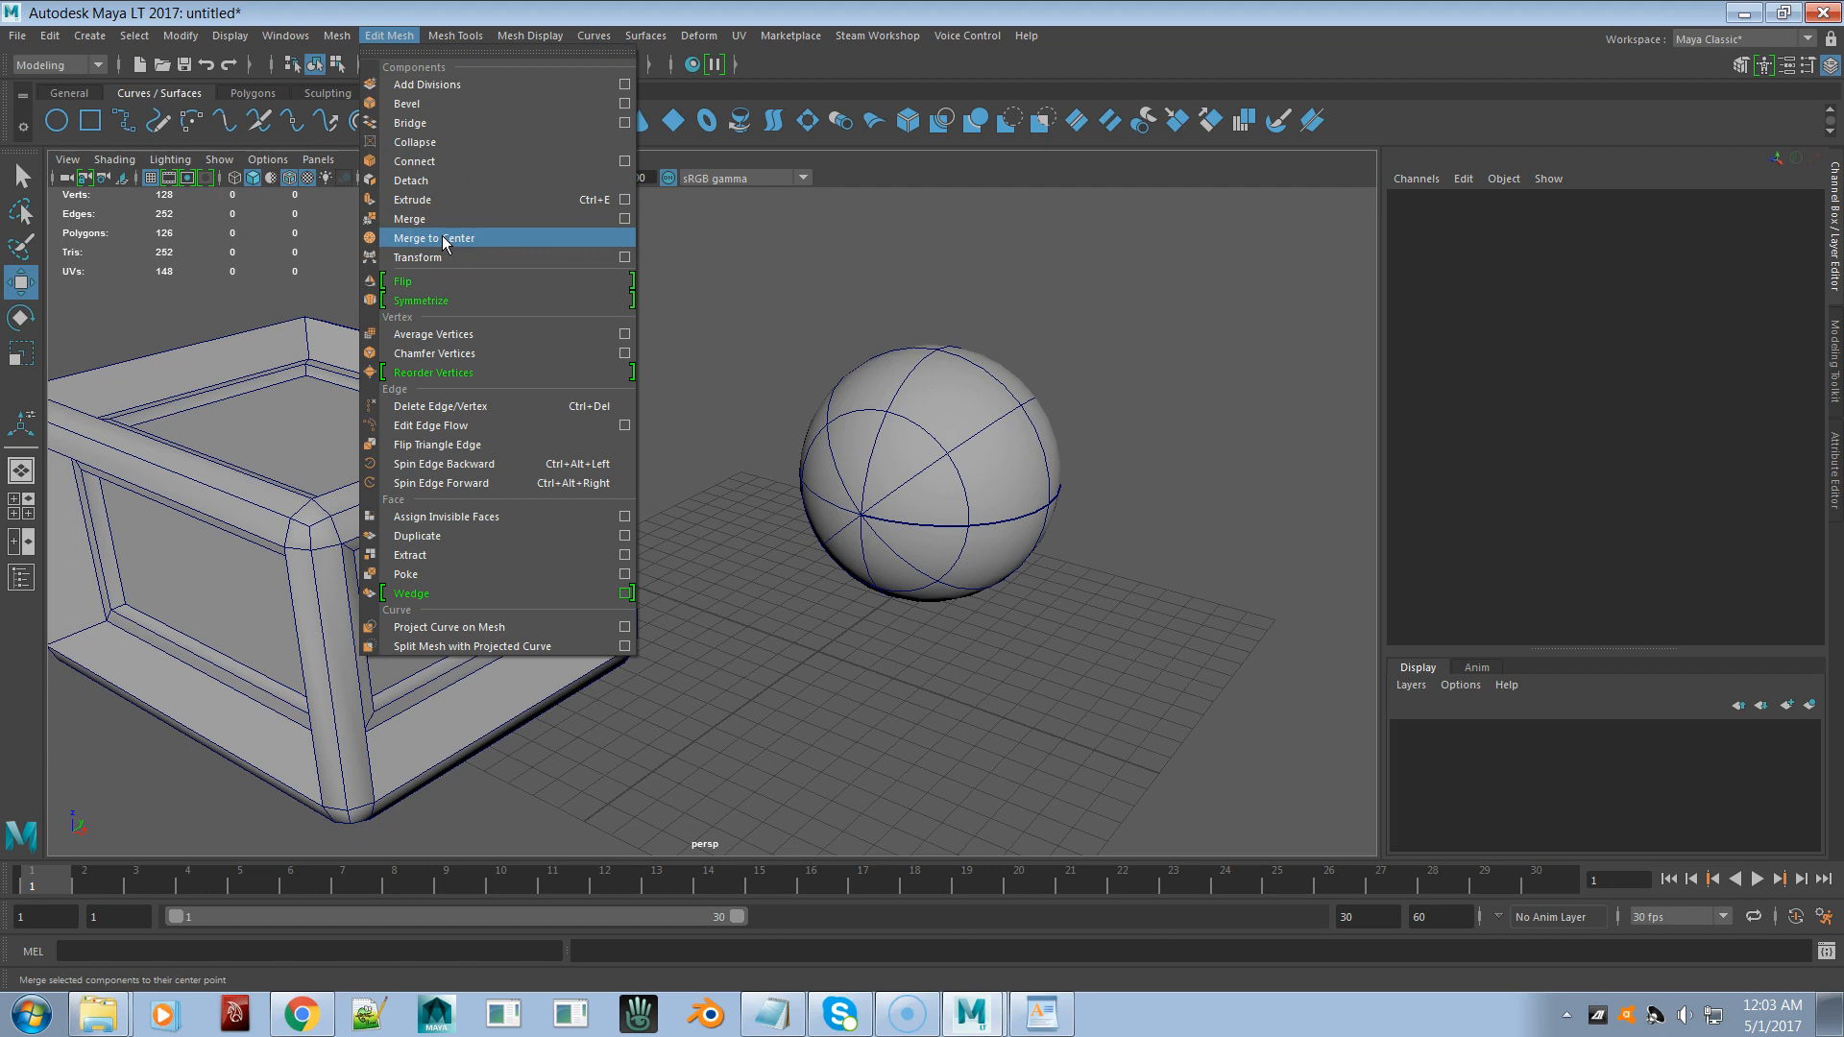
pyautogui.click(855, 469)
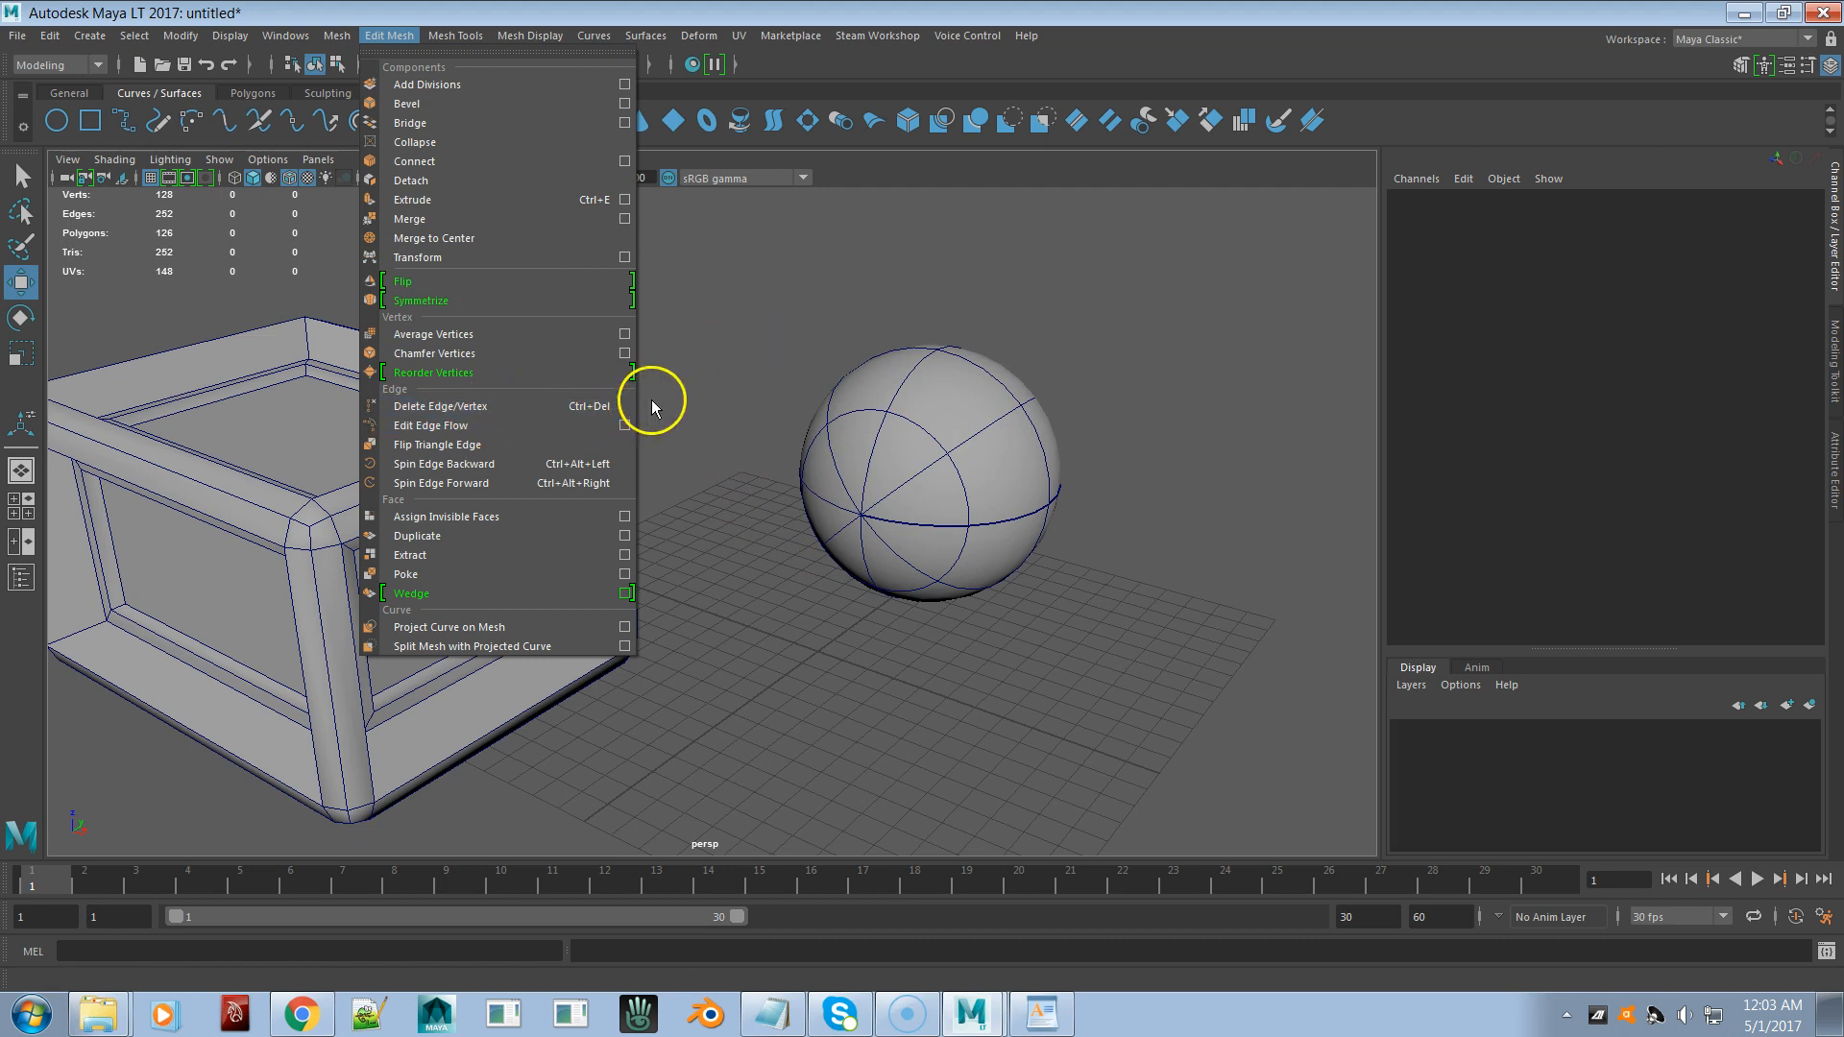
pyautogui.click(43, 64)
pyautogui.click(48, 104)
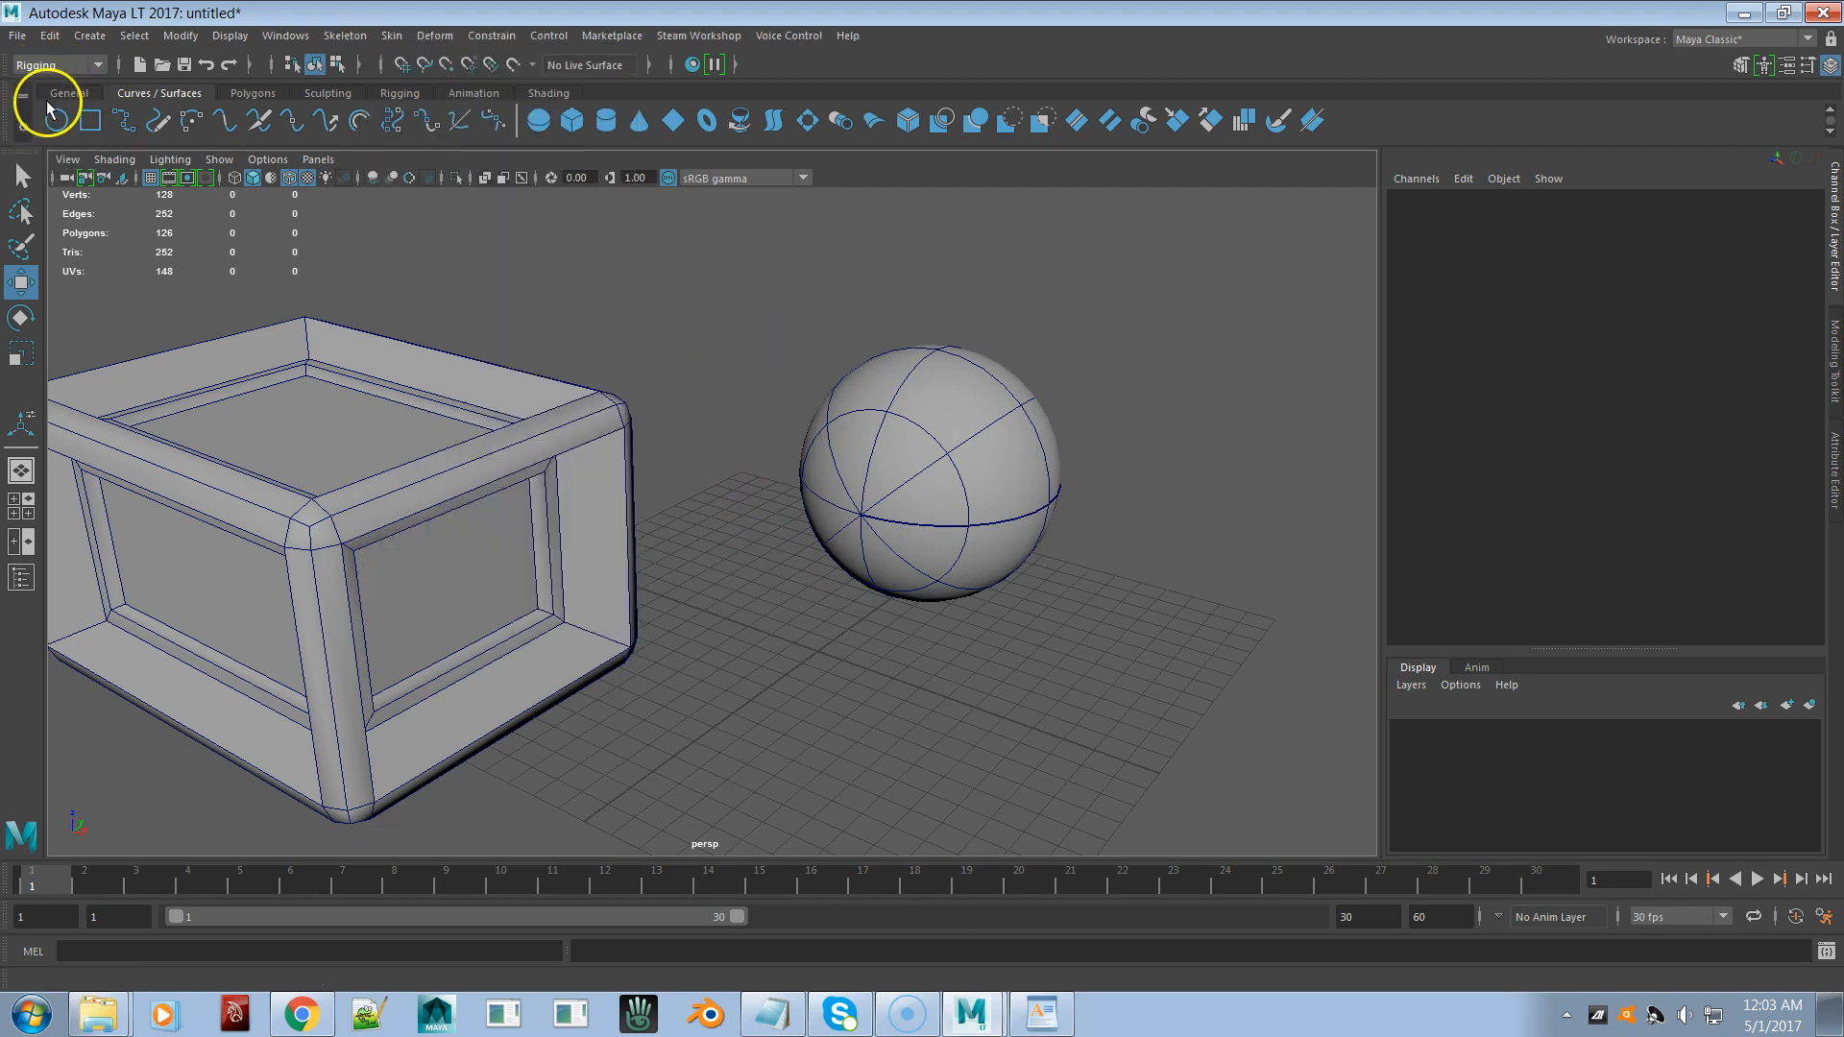
pyautogui.click(56, 65)
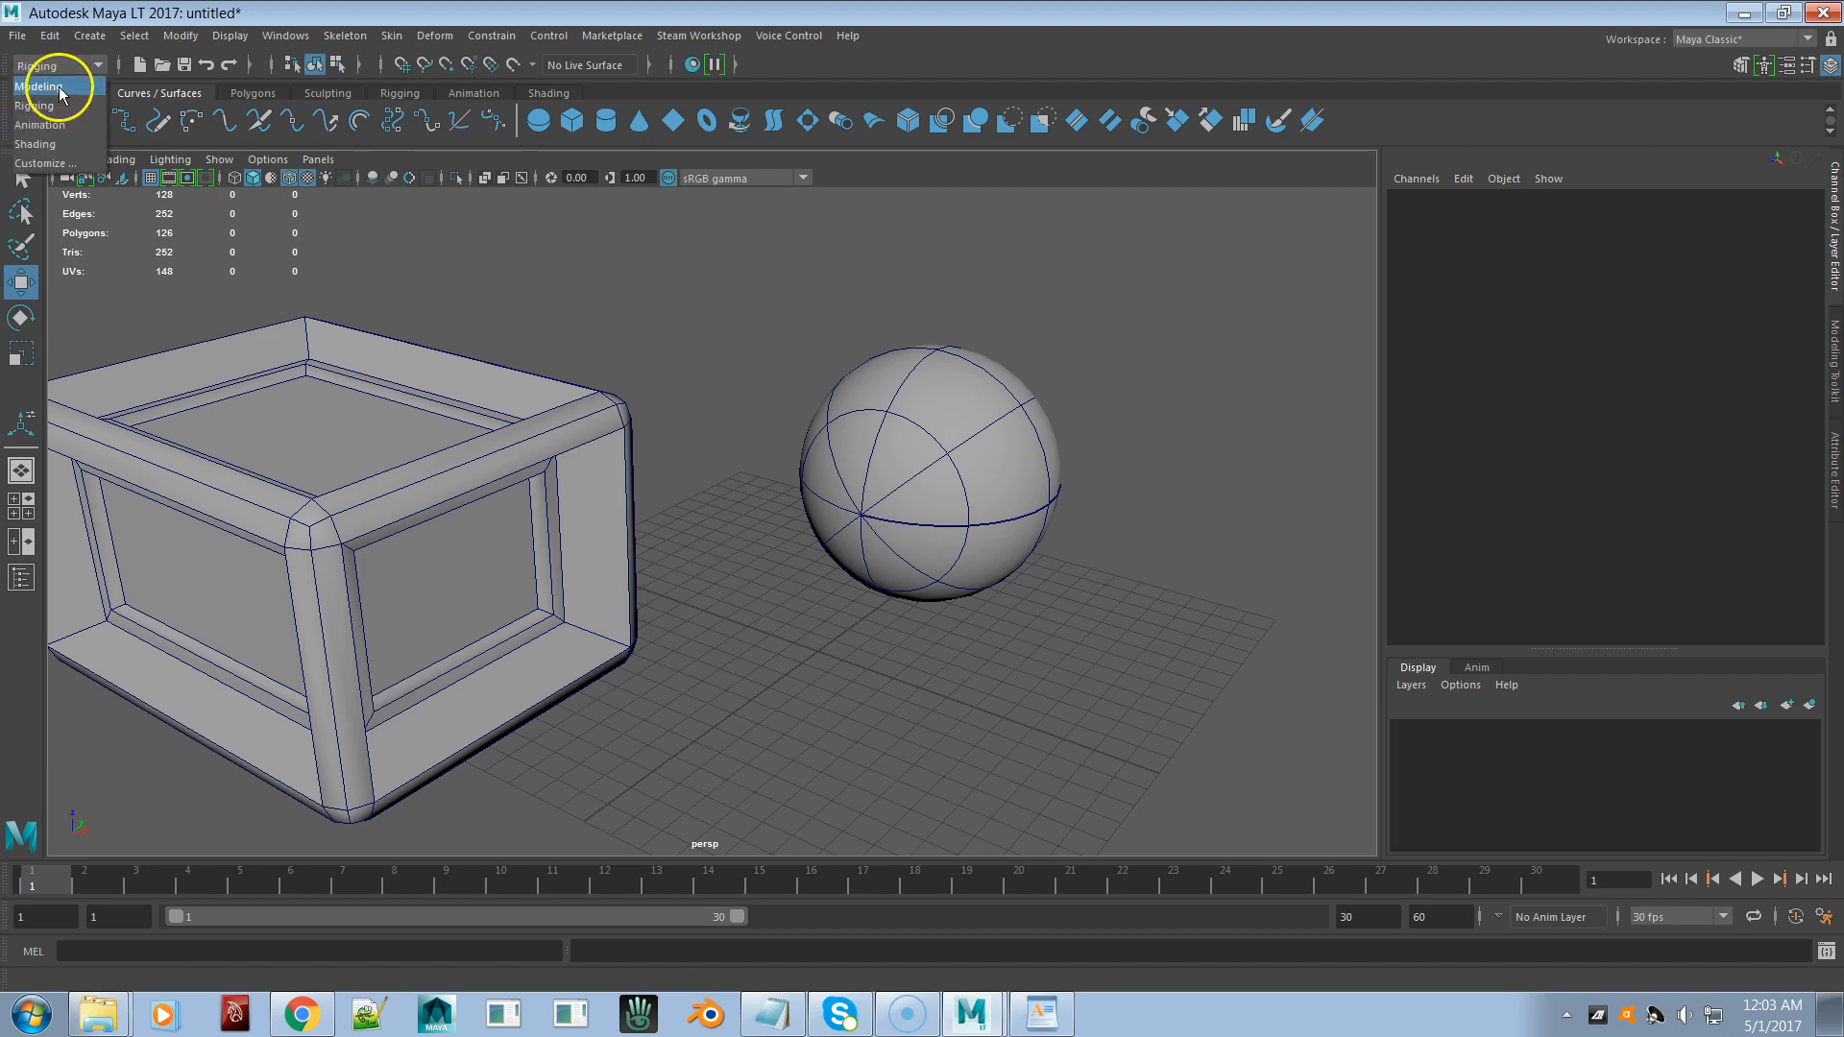
pyautogui.click(60, 87)
pyautogui.click(390, 35)
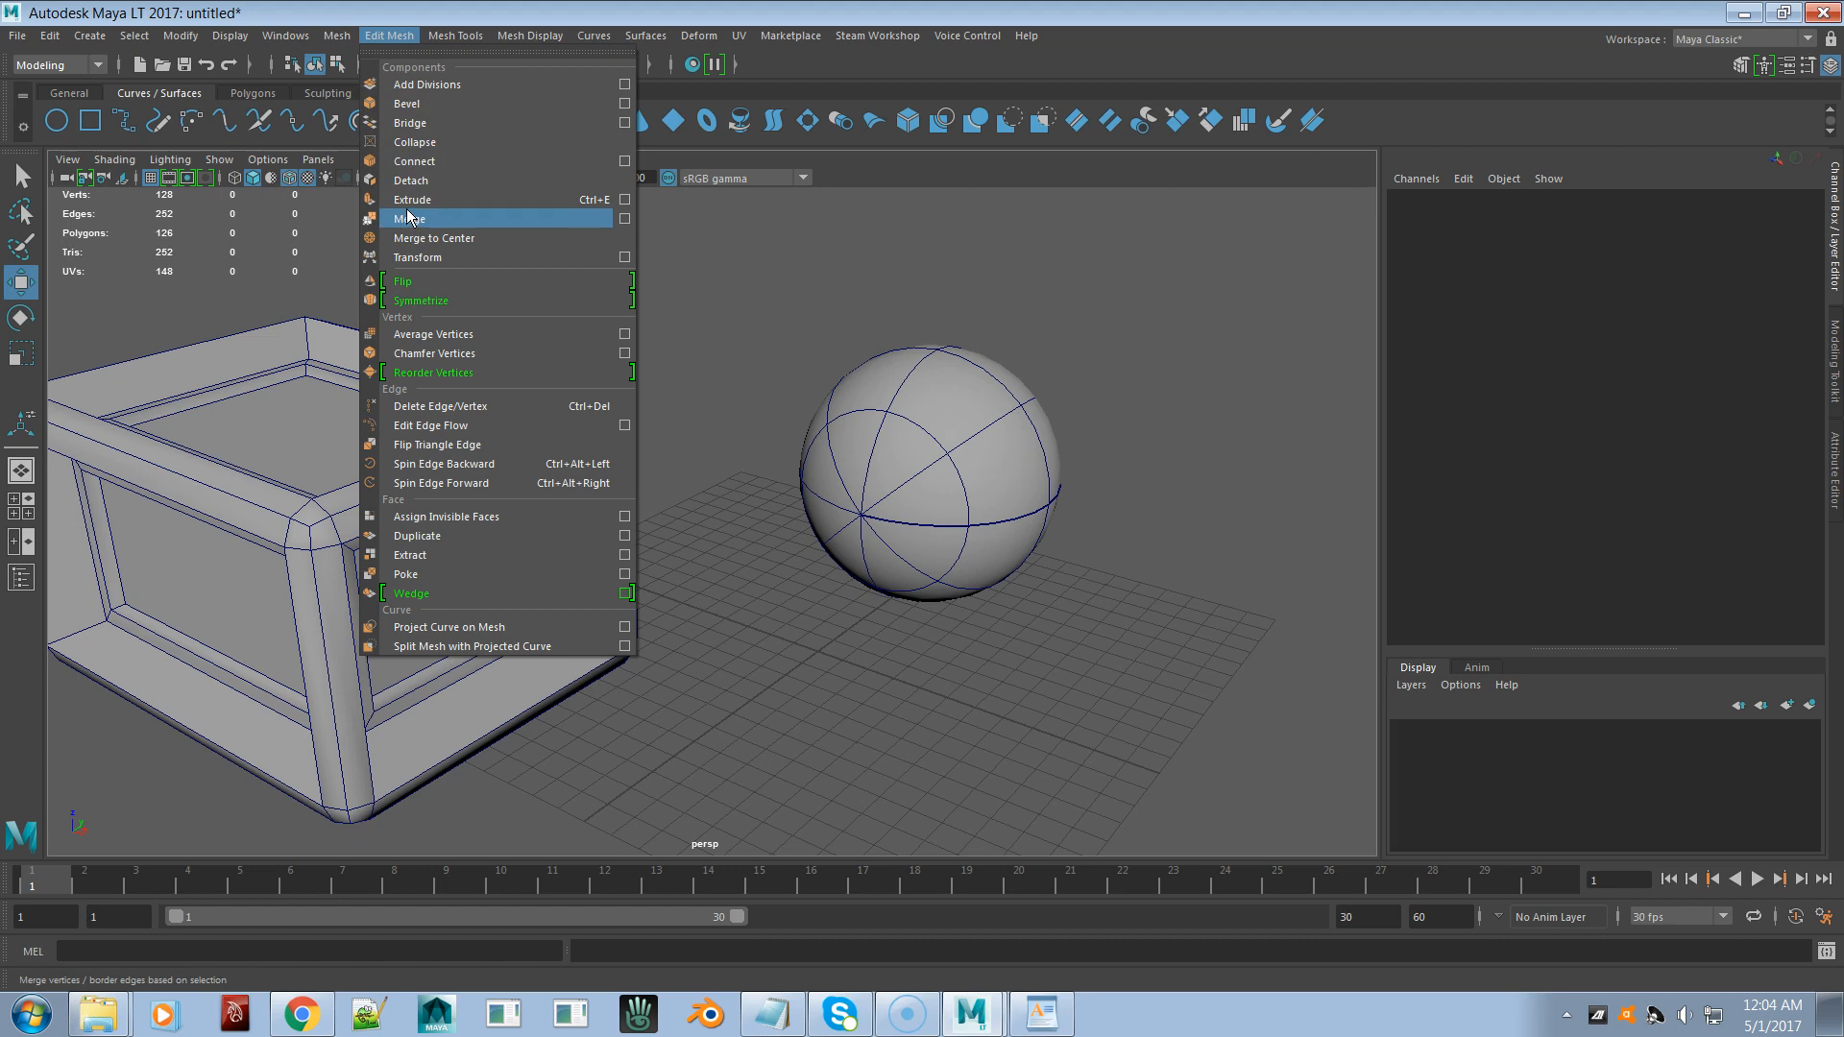
pyautogui.click(860, 314)
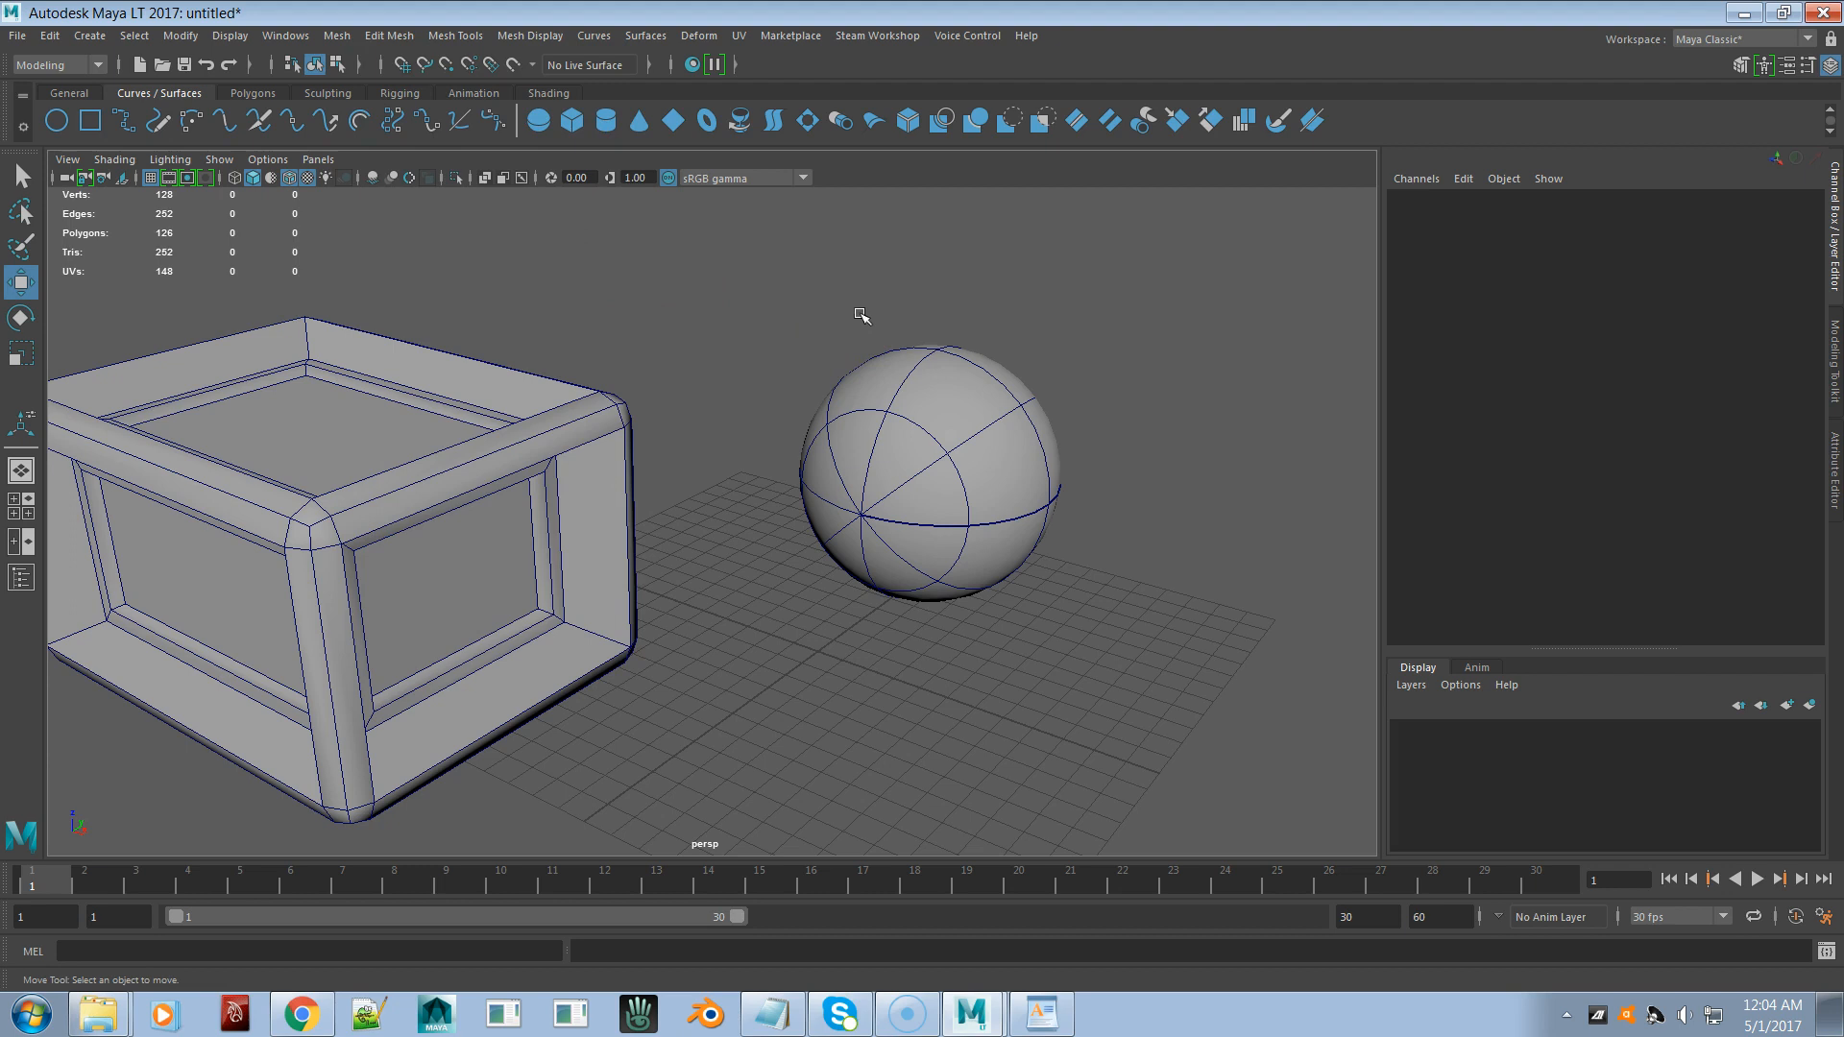
# - Select the NURBS sphere and move its pivot away from its center to beside the cube's lower corner
pyautogui.click(861, 453)
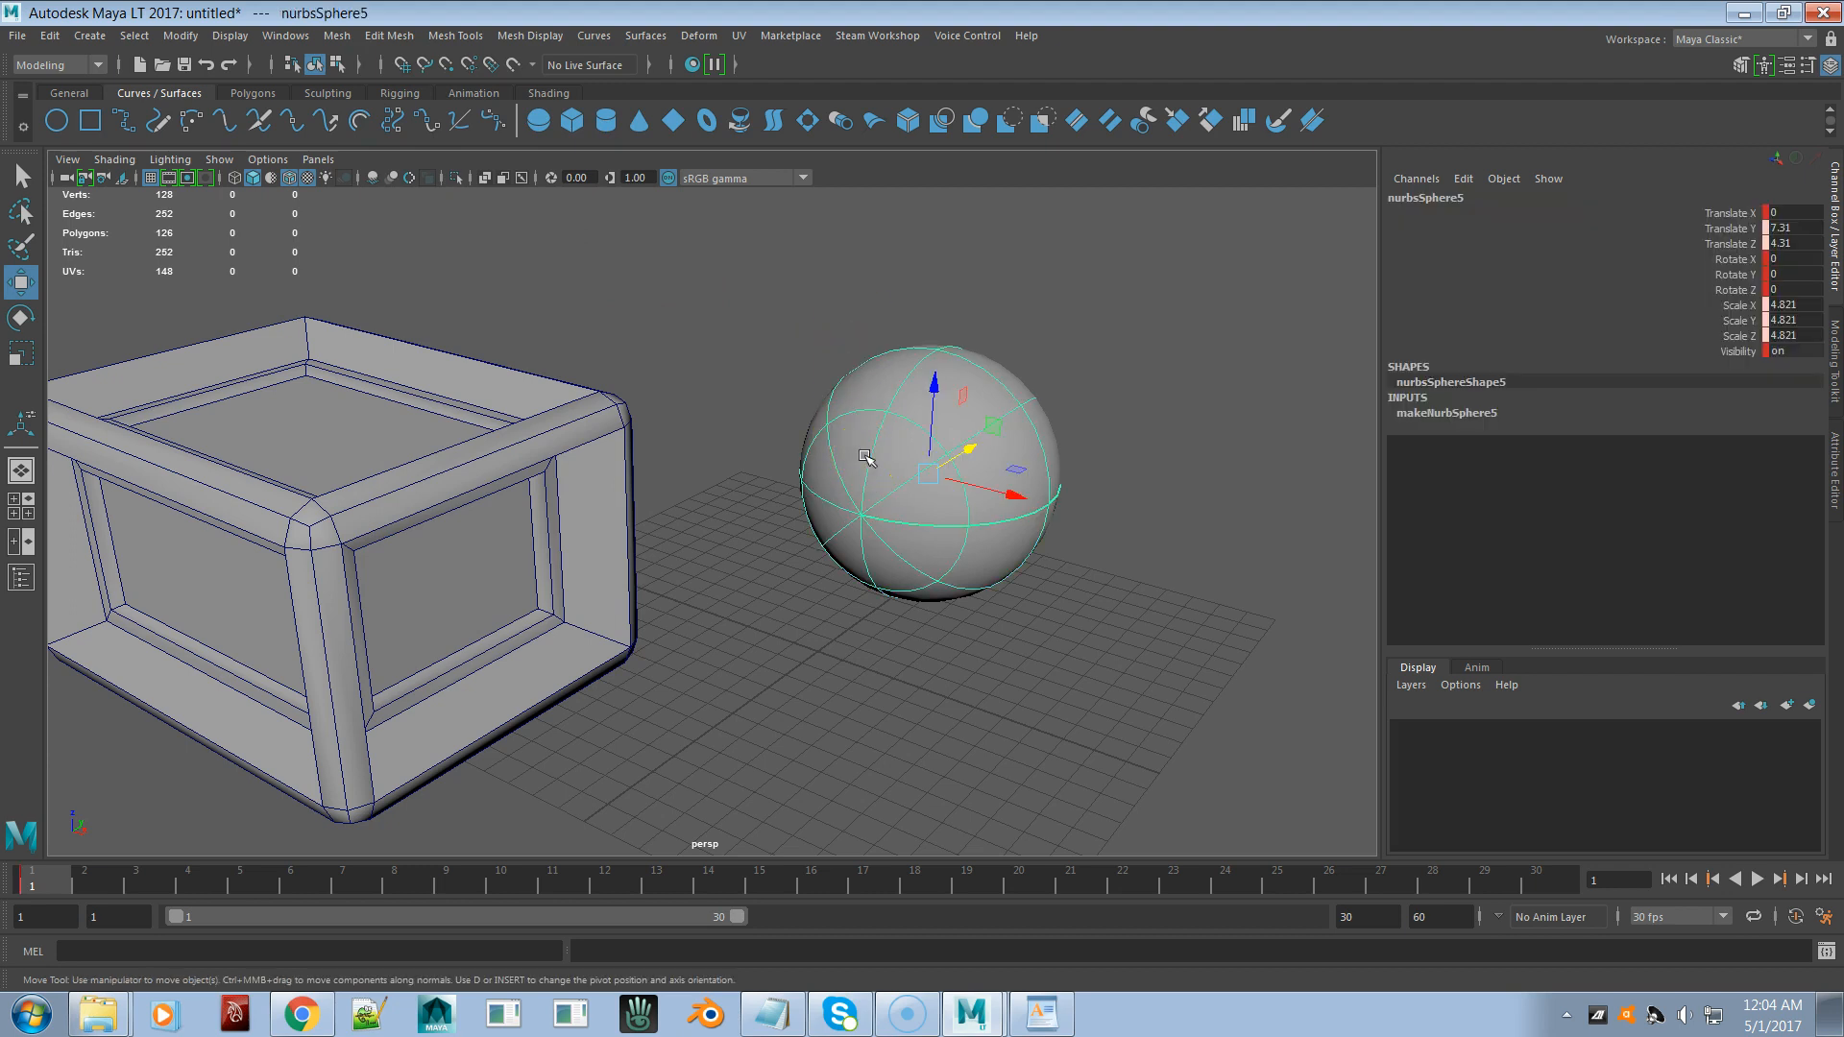
pyautogui.moveTo(936, 466); pyautogui.dragTo(698, 621)
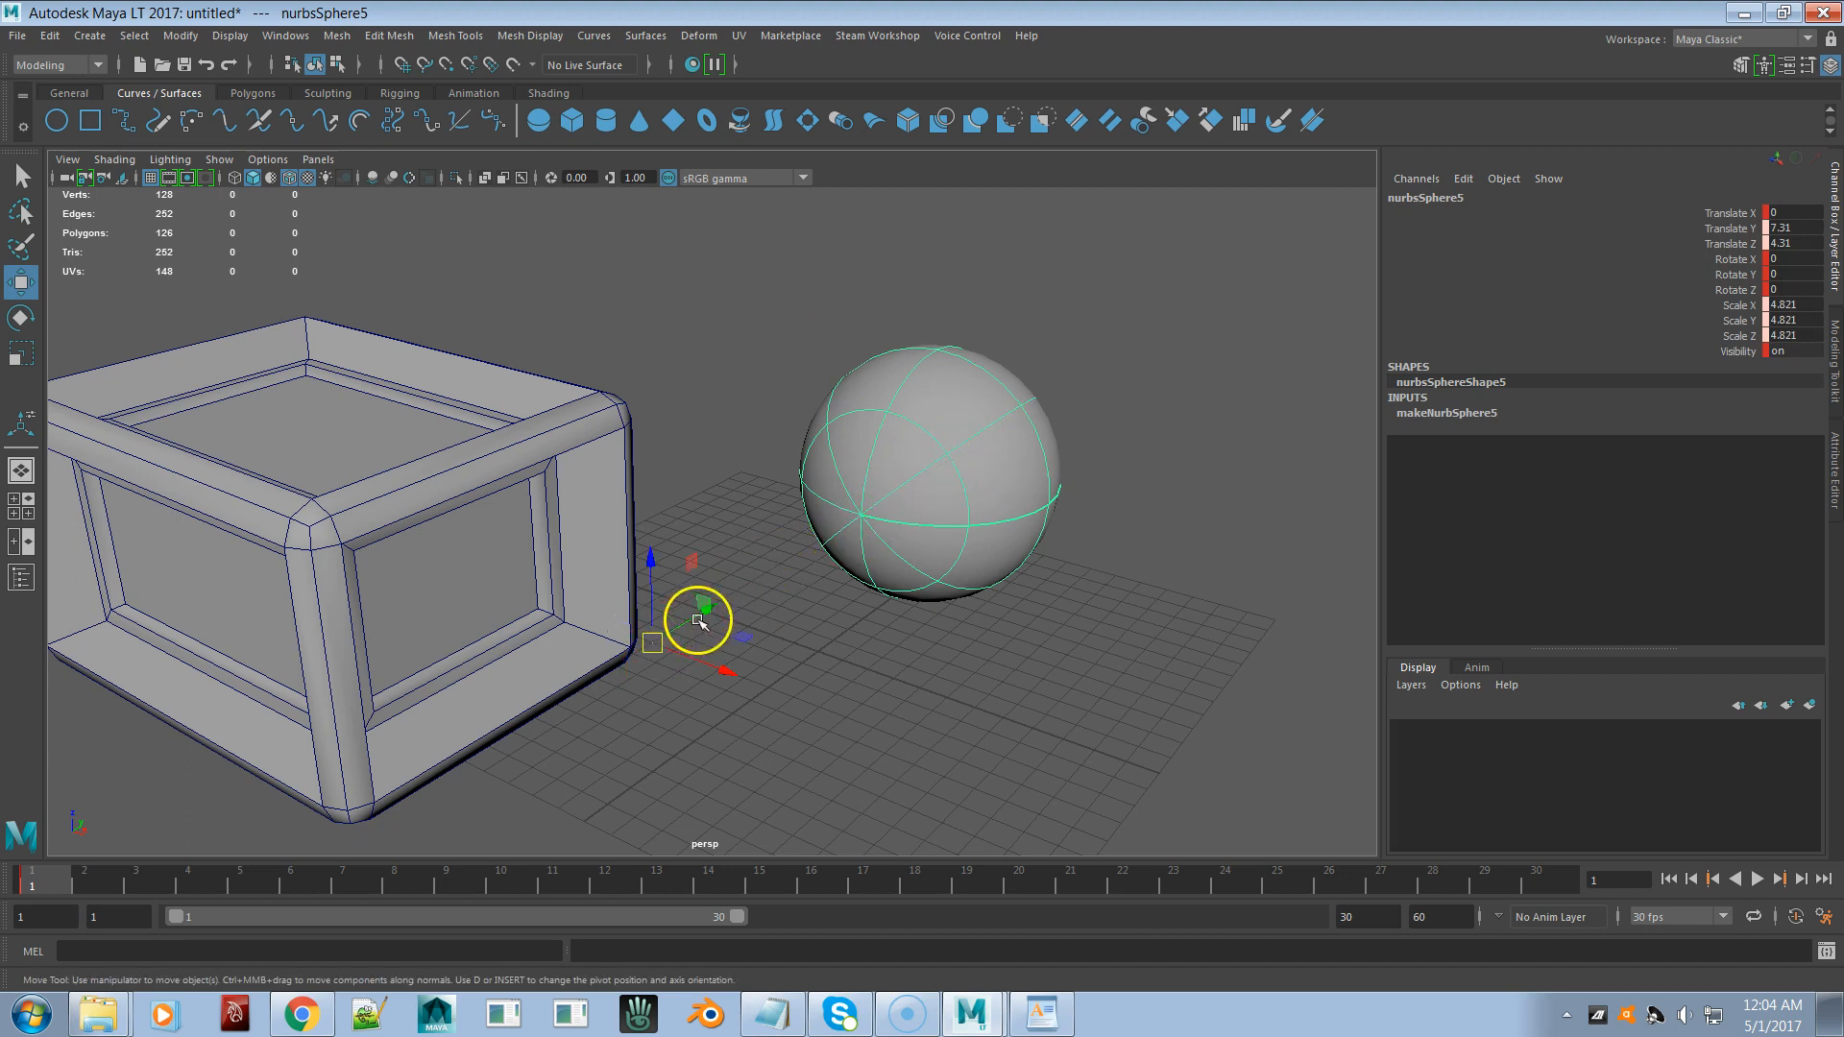
pyautogui.keyDown('alt'); pyautogui.moveTo(868, 630); pyautogui.dragTo(782, 646); pyautogui.keyUp('alt')
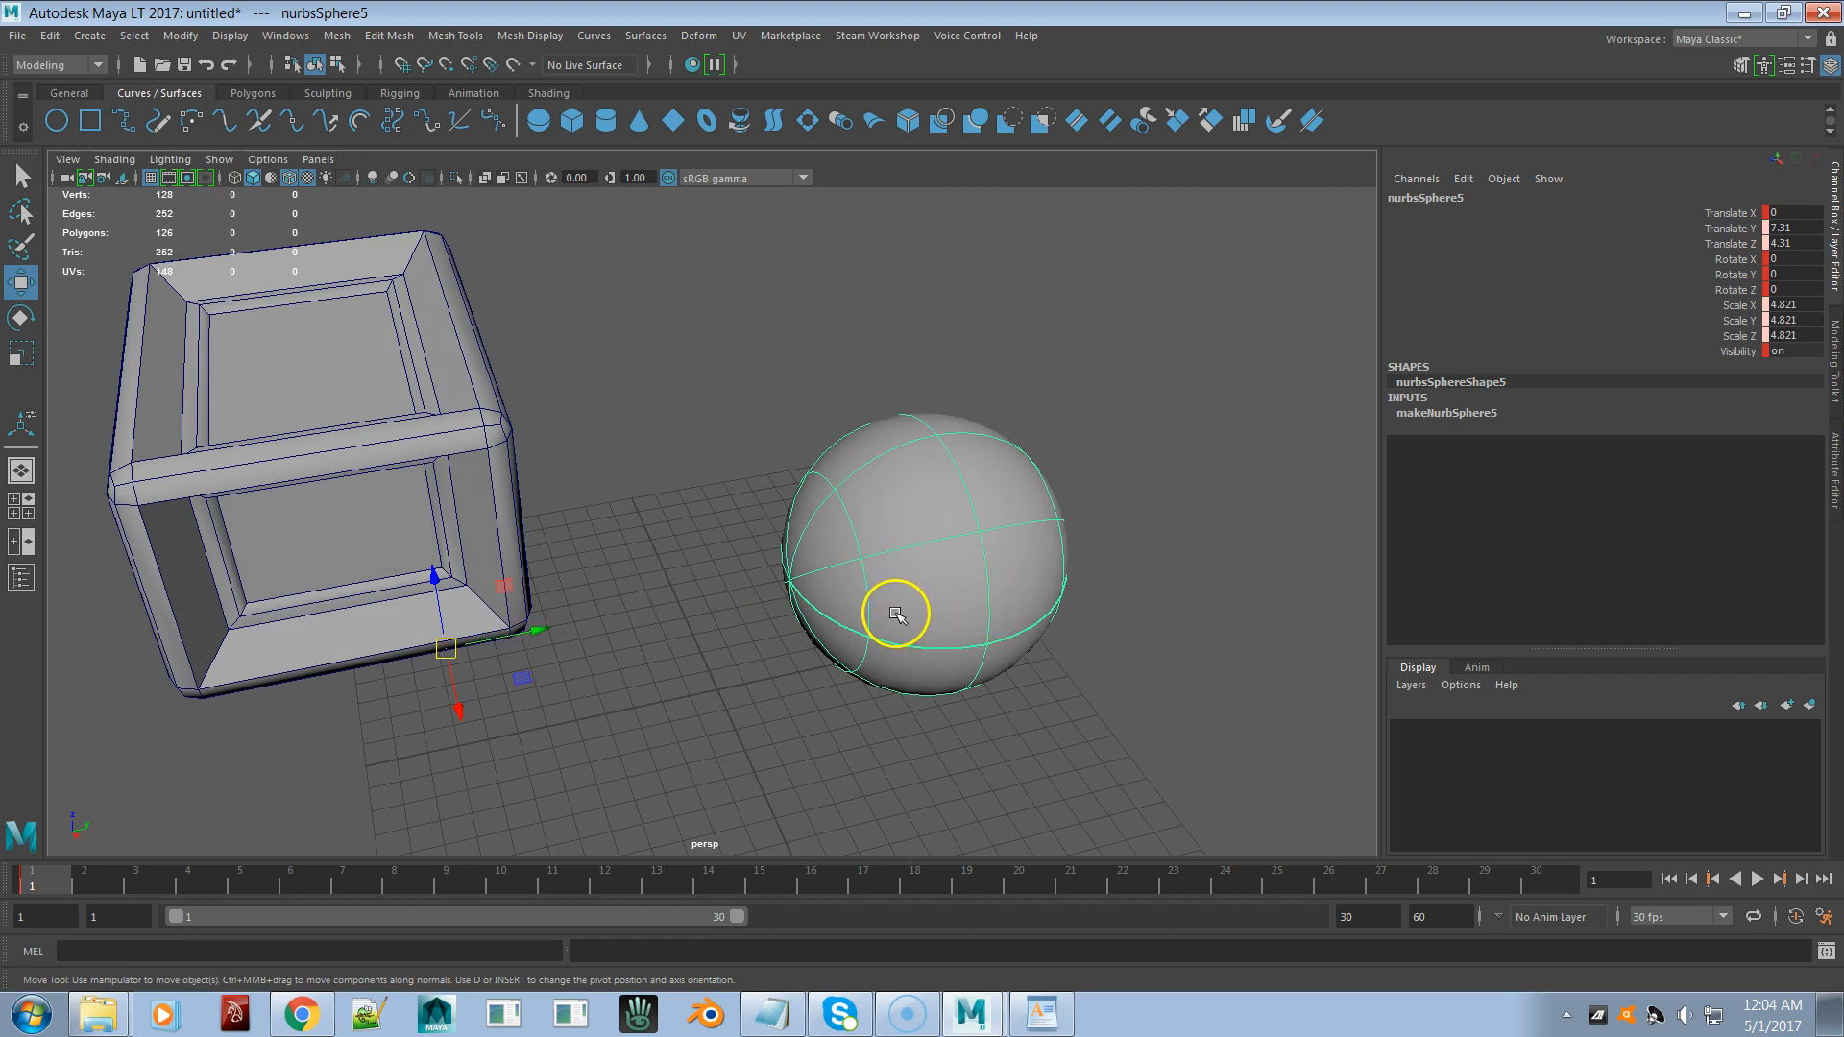
pyautogui.keyDown('alt'); pyautogui.moveTo(895, 615); pyautogui.dragTo(912, 576); pyautogui.keyUp('alt')
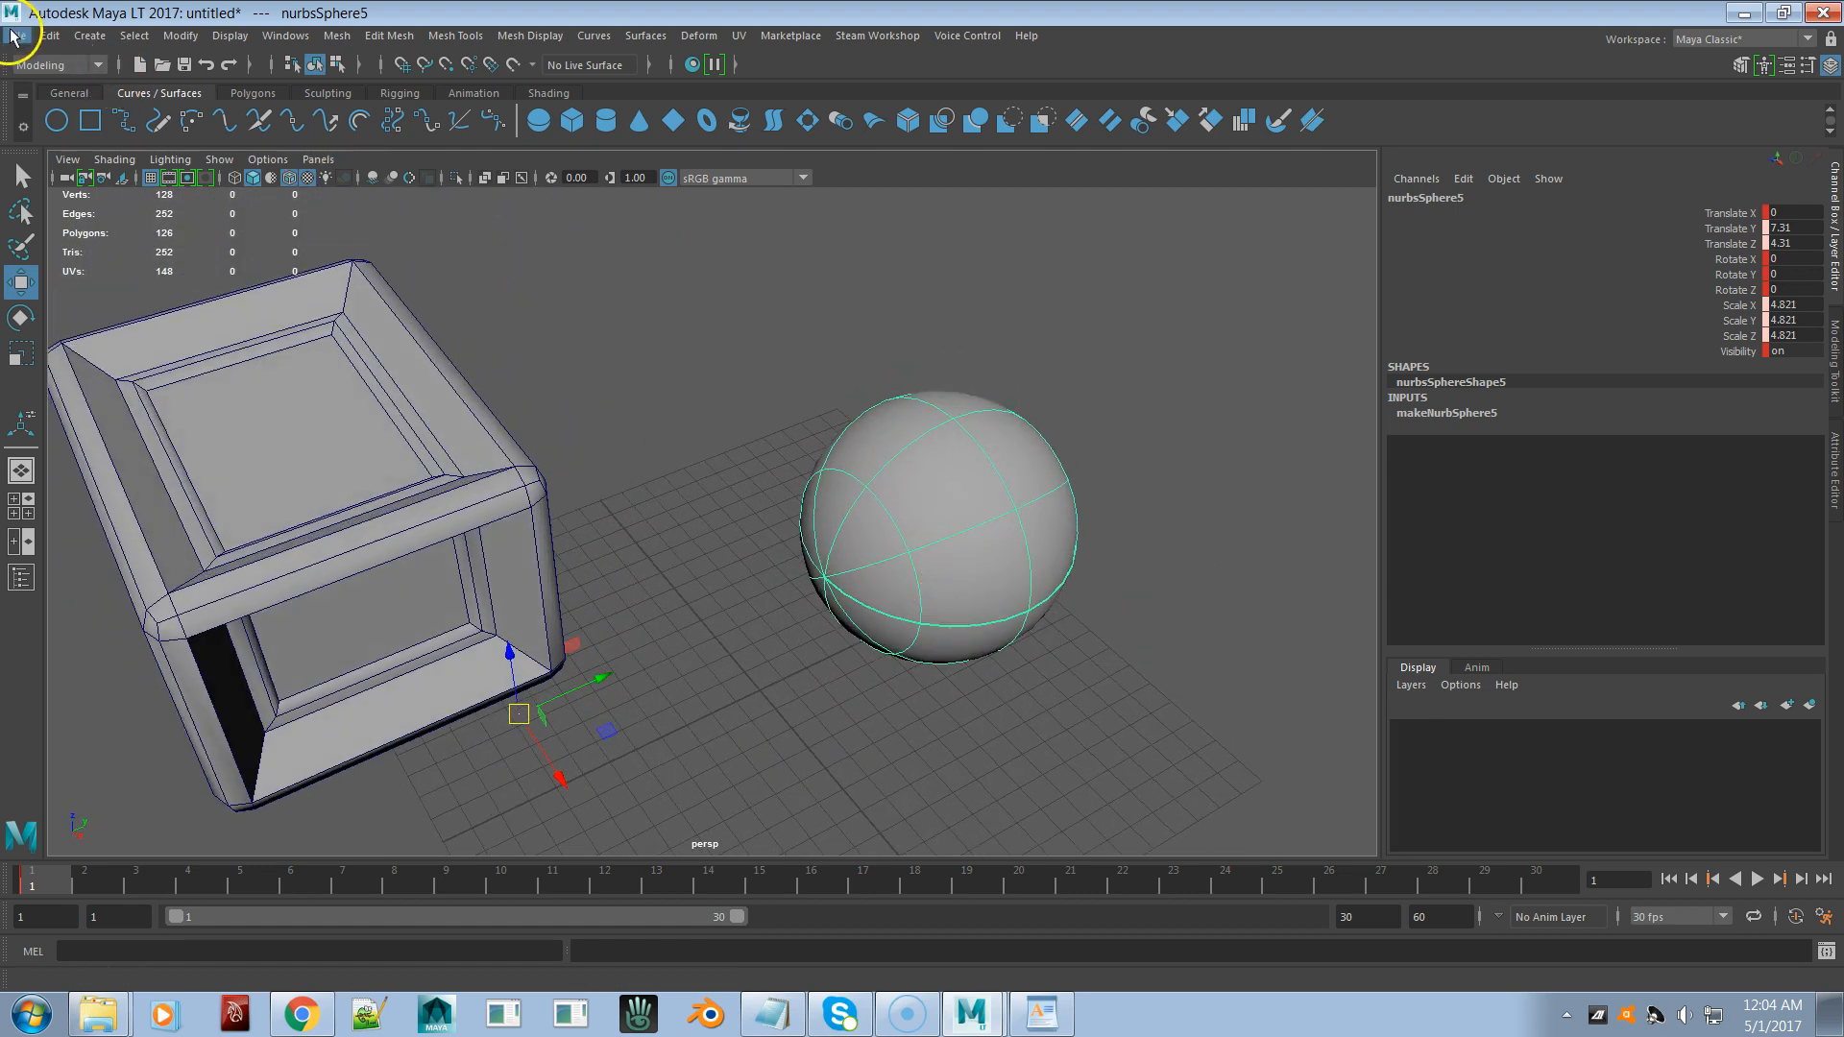
# - Browse the Create, Modify and other main commands for a way to center the sphere's pivot
pyautogui.click(88, 37)
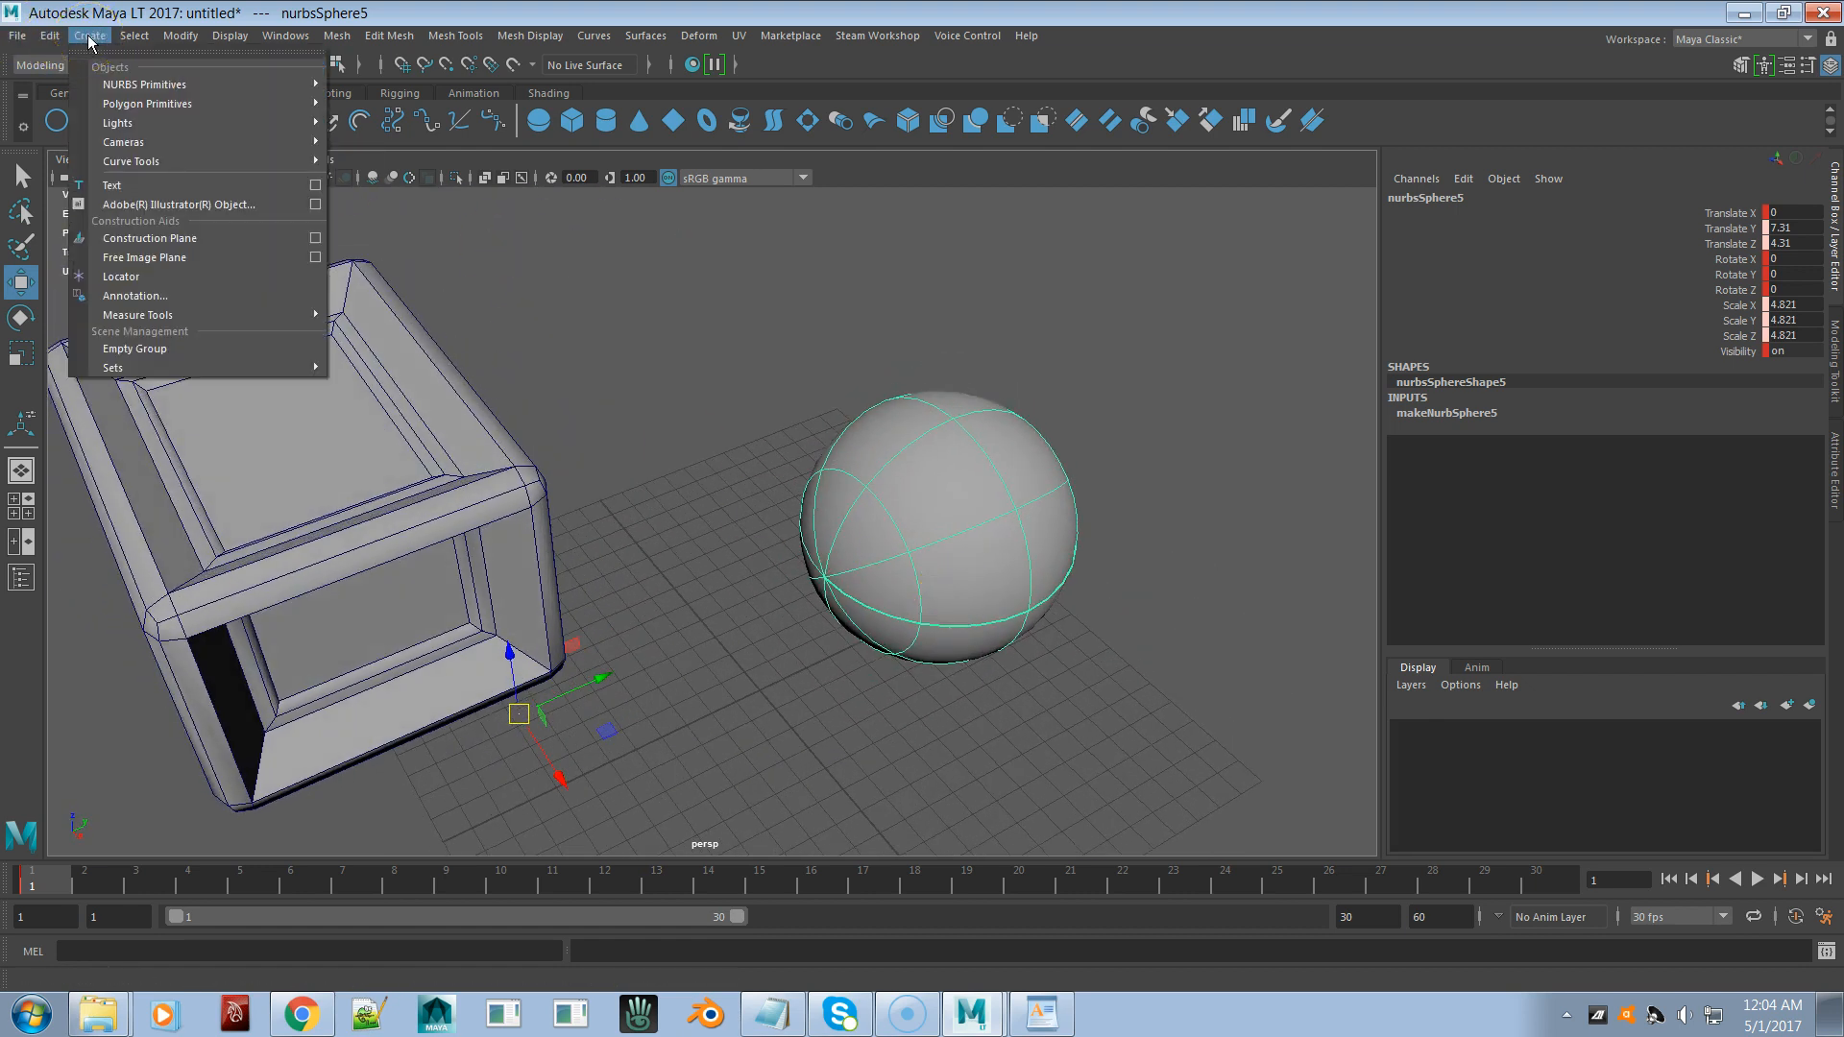
pyautogui.click(157, 36)
pyautogui.click(183, 36)
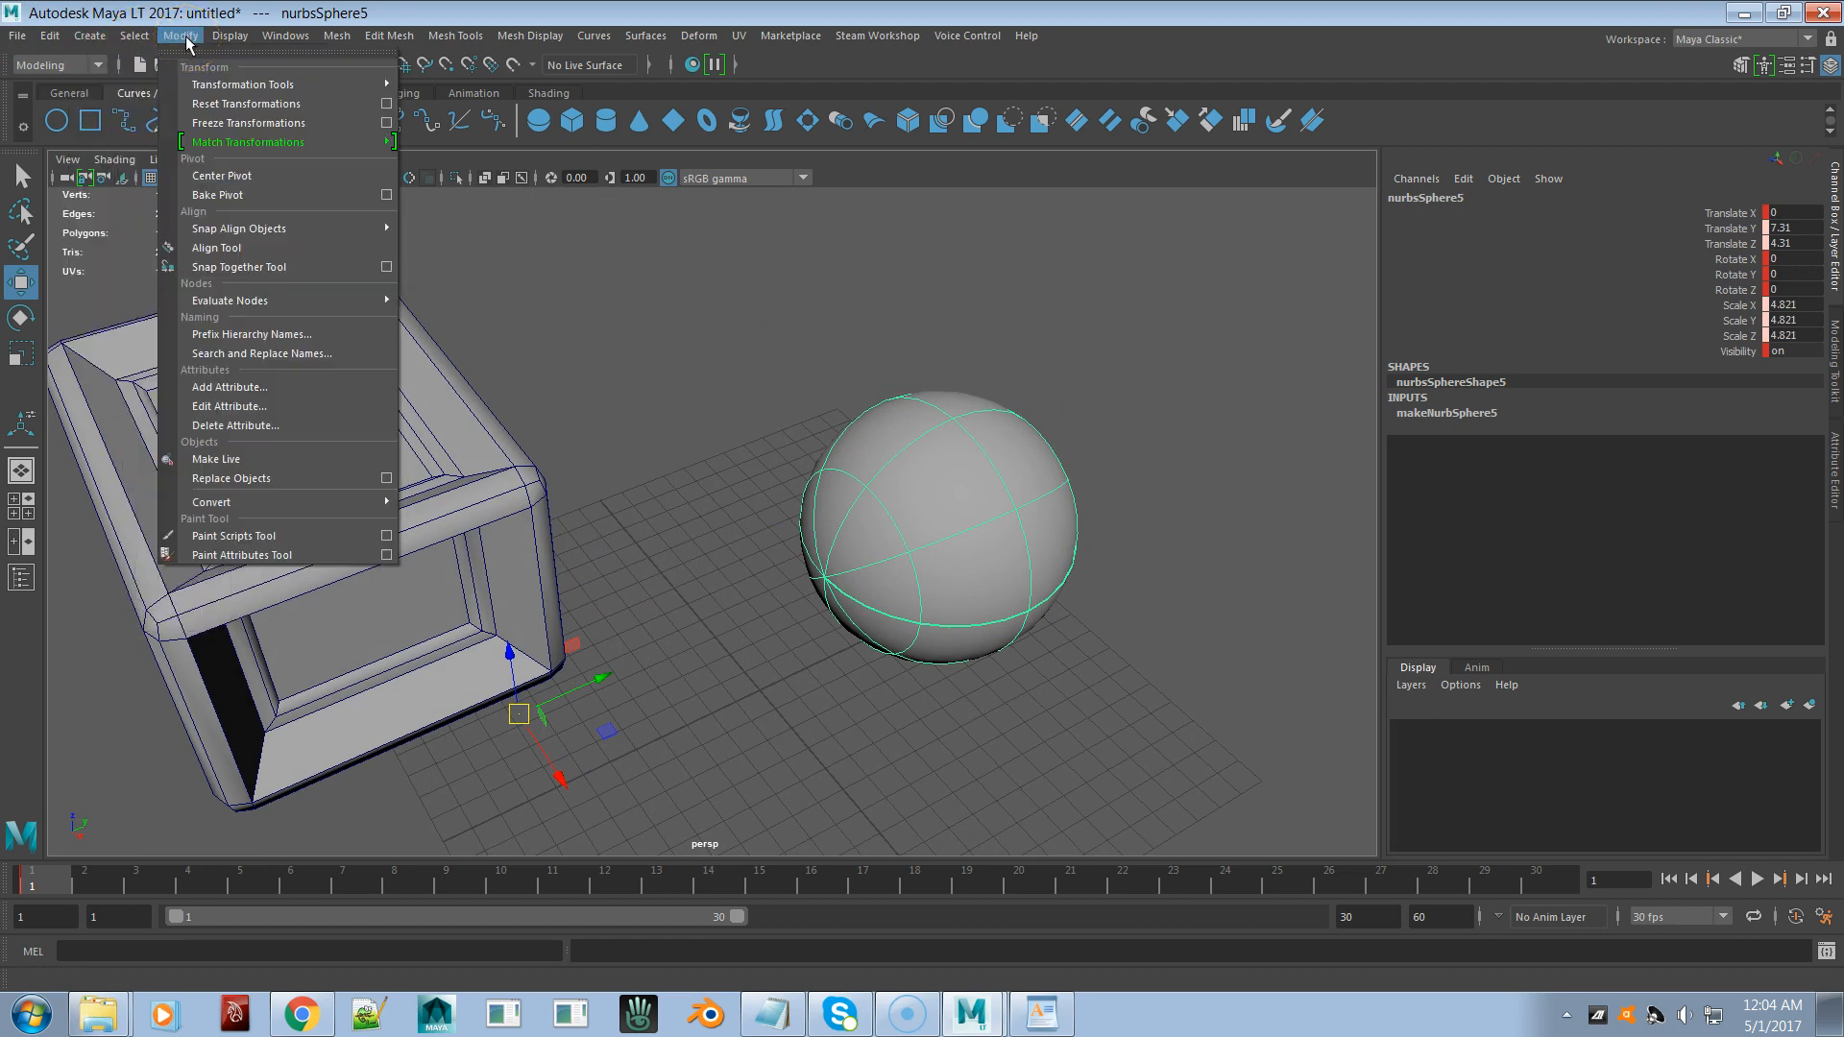
pyautogui.click(219, 38)
pyautogui.click(837, 67)
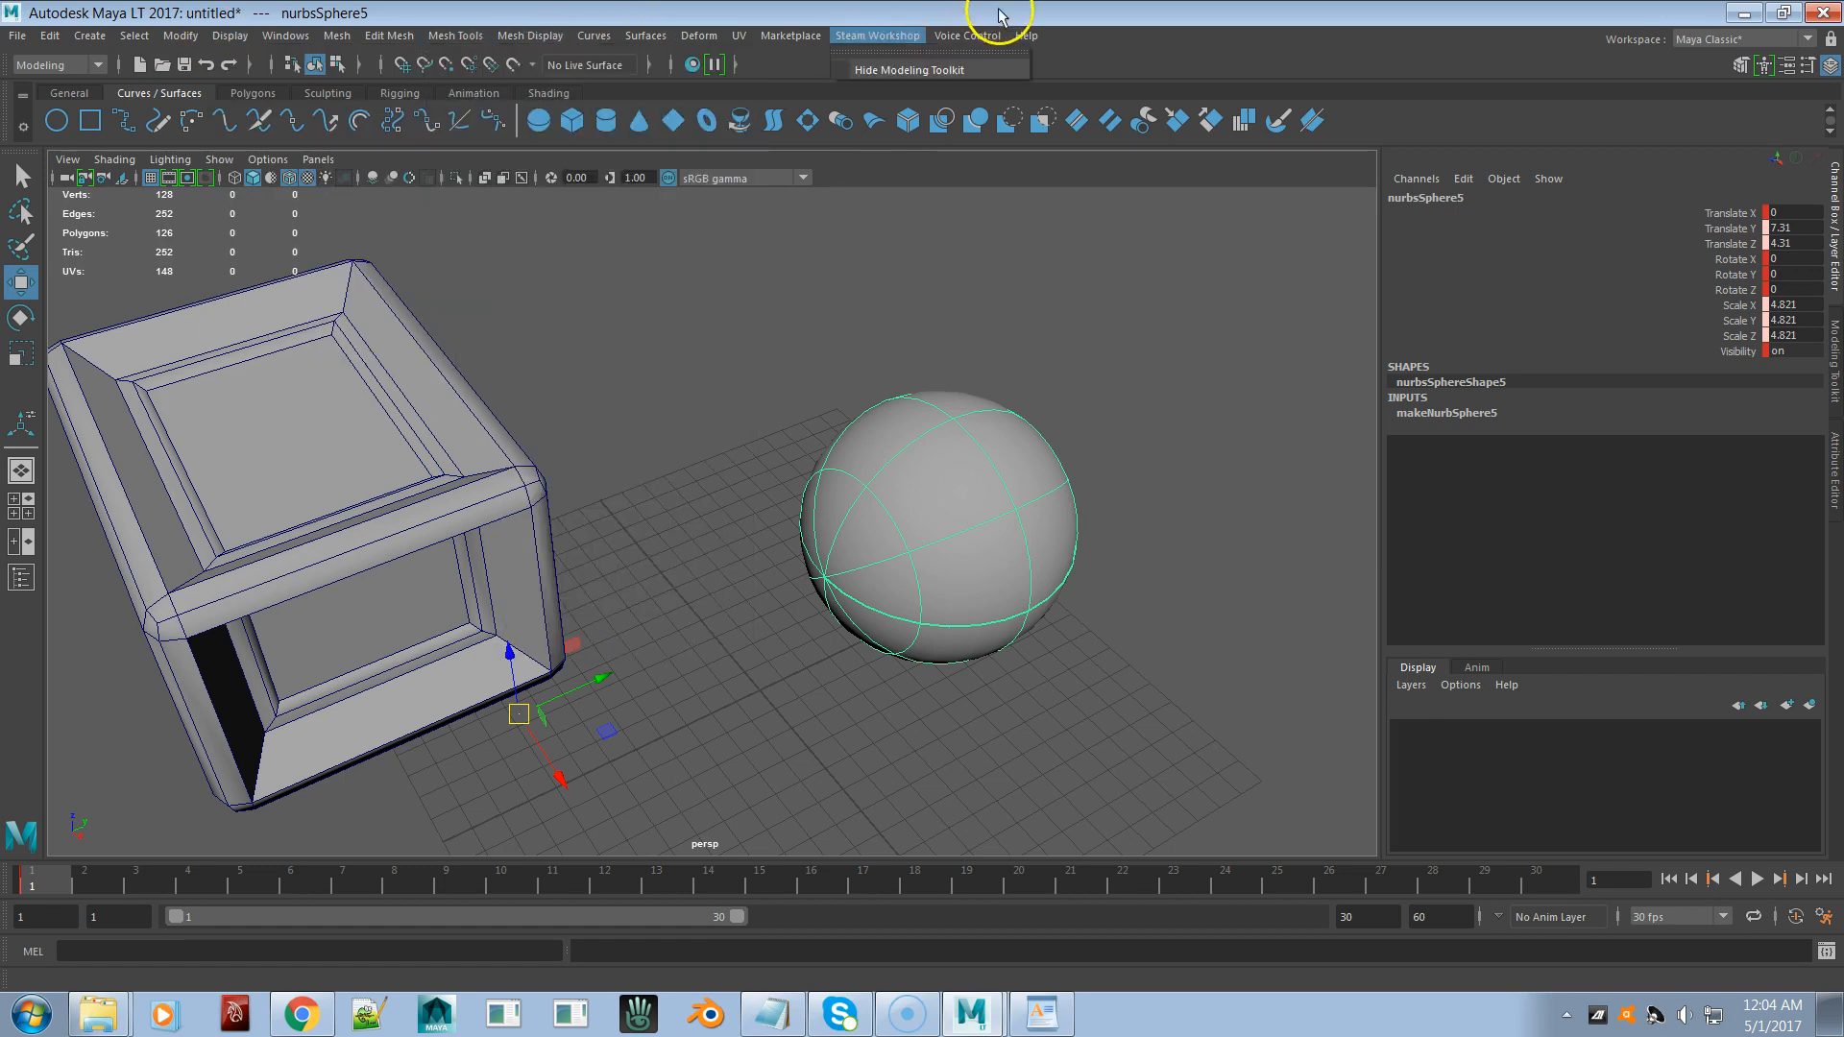
# - Search Maya LT's menu items for "center pivot"
pyautogui.click(1025, 35)
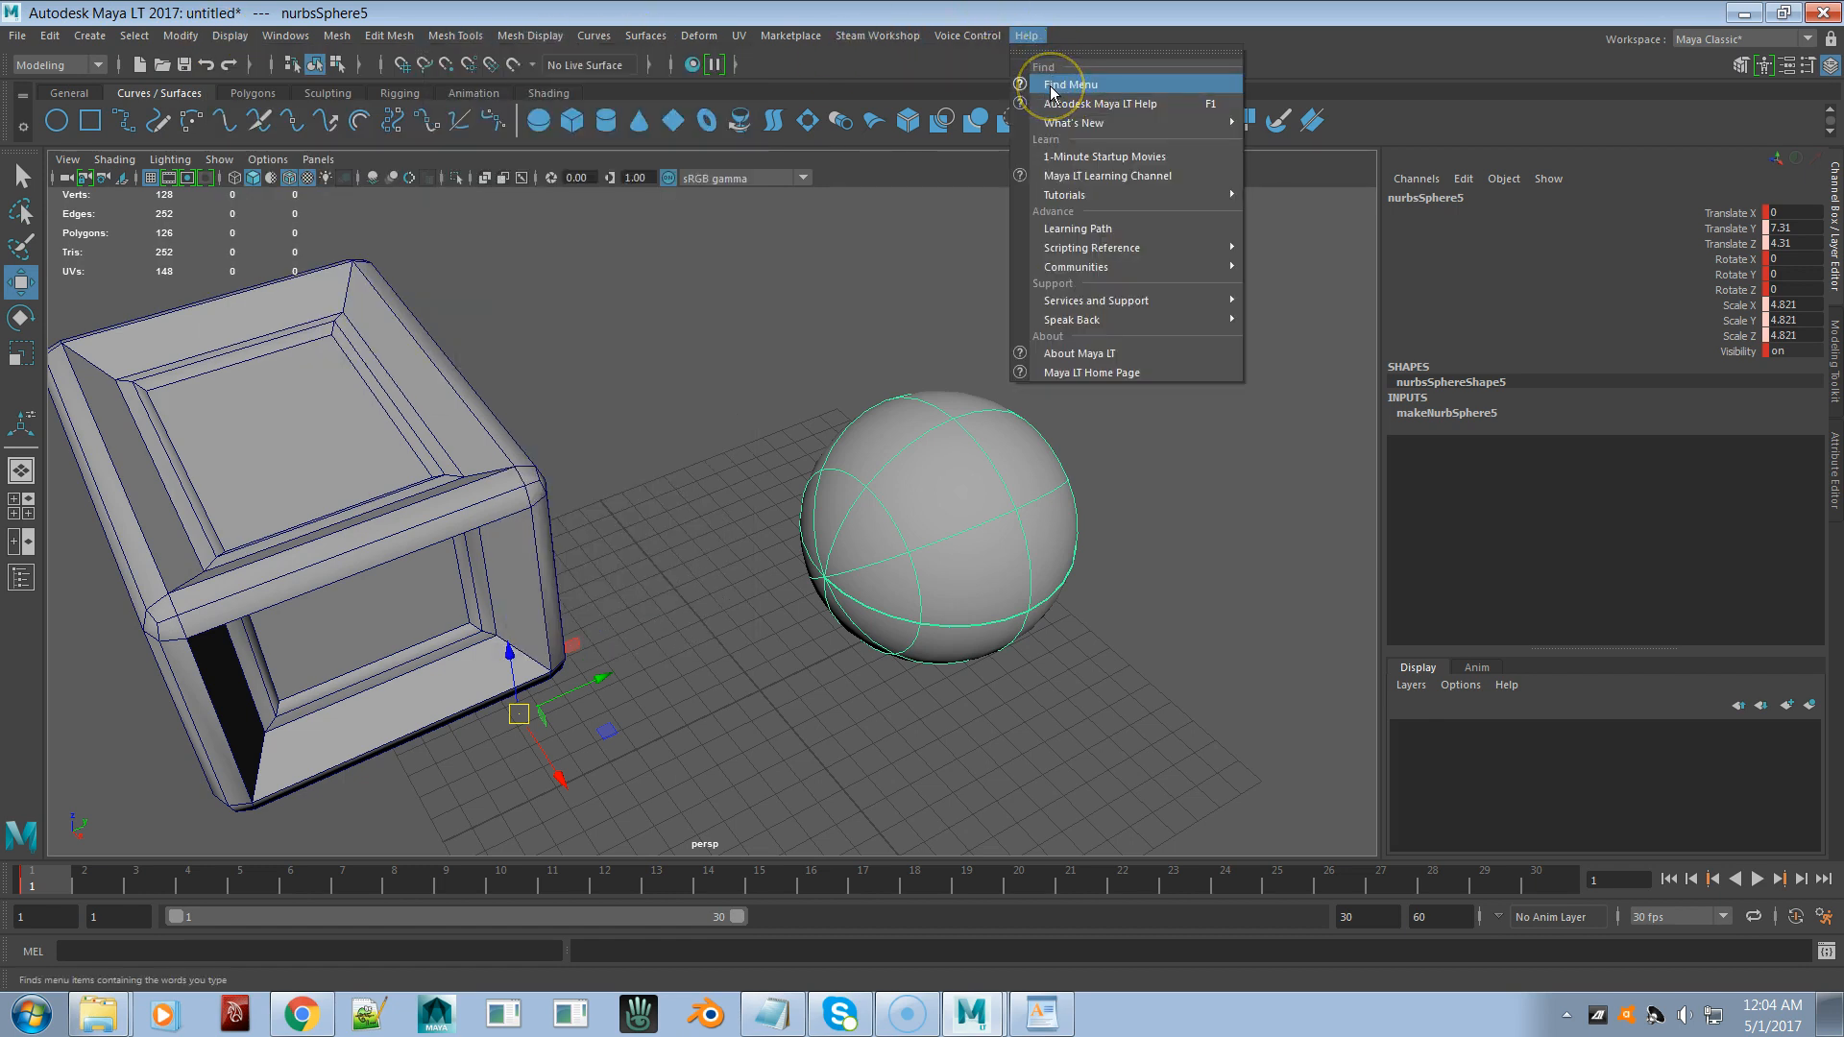
pyautogui.click(1065, 84)
pyautogui.write('ce')
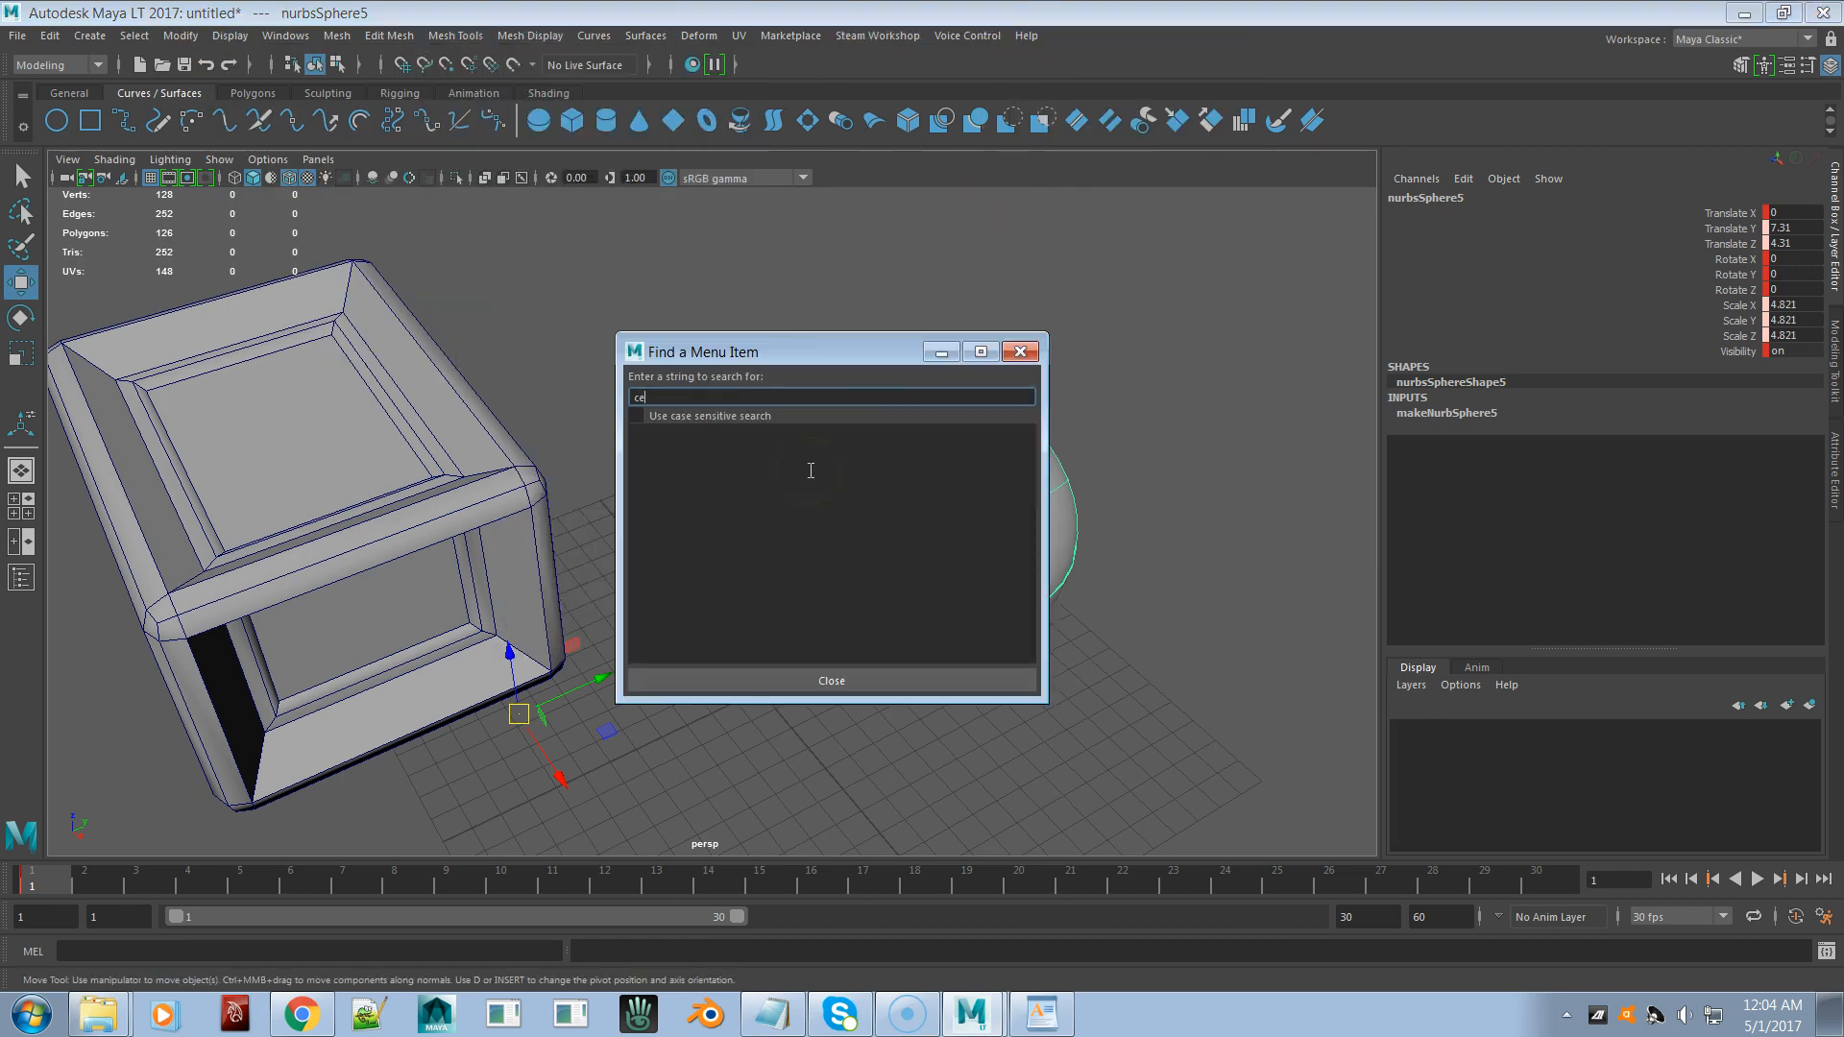
pyautogui.write('nter pivot')
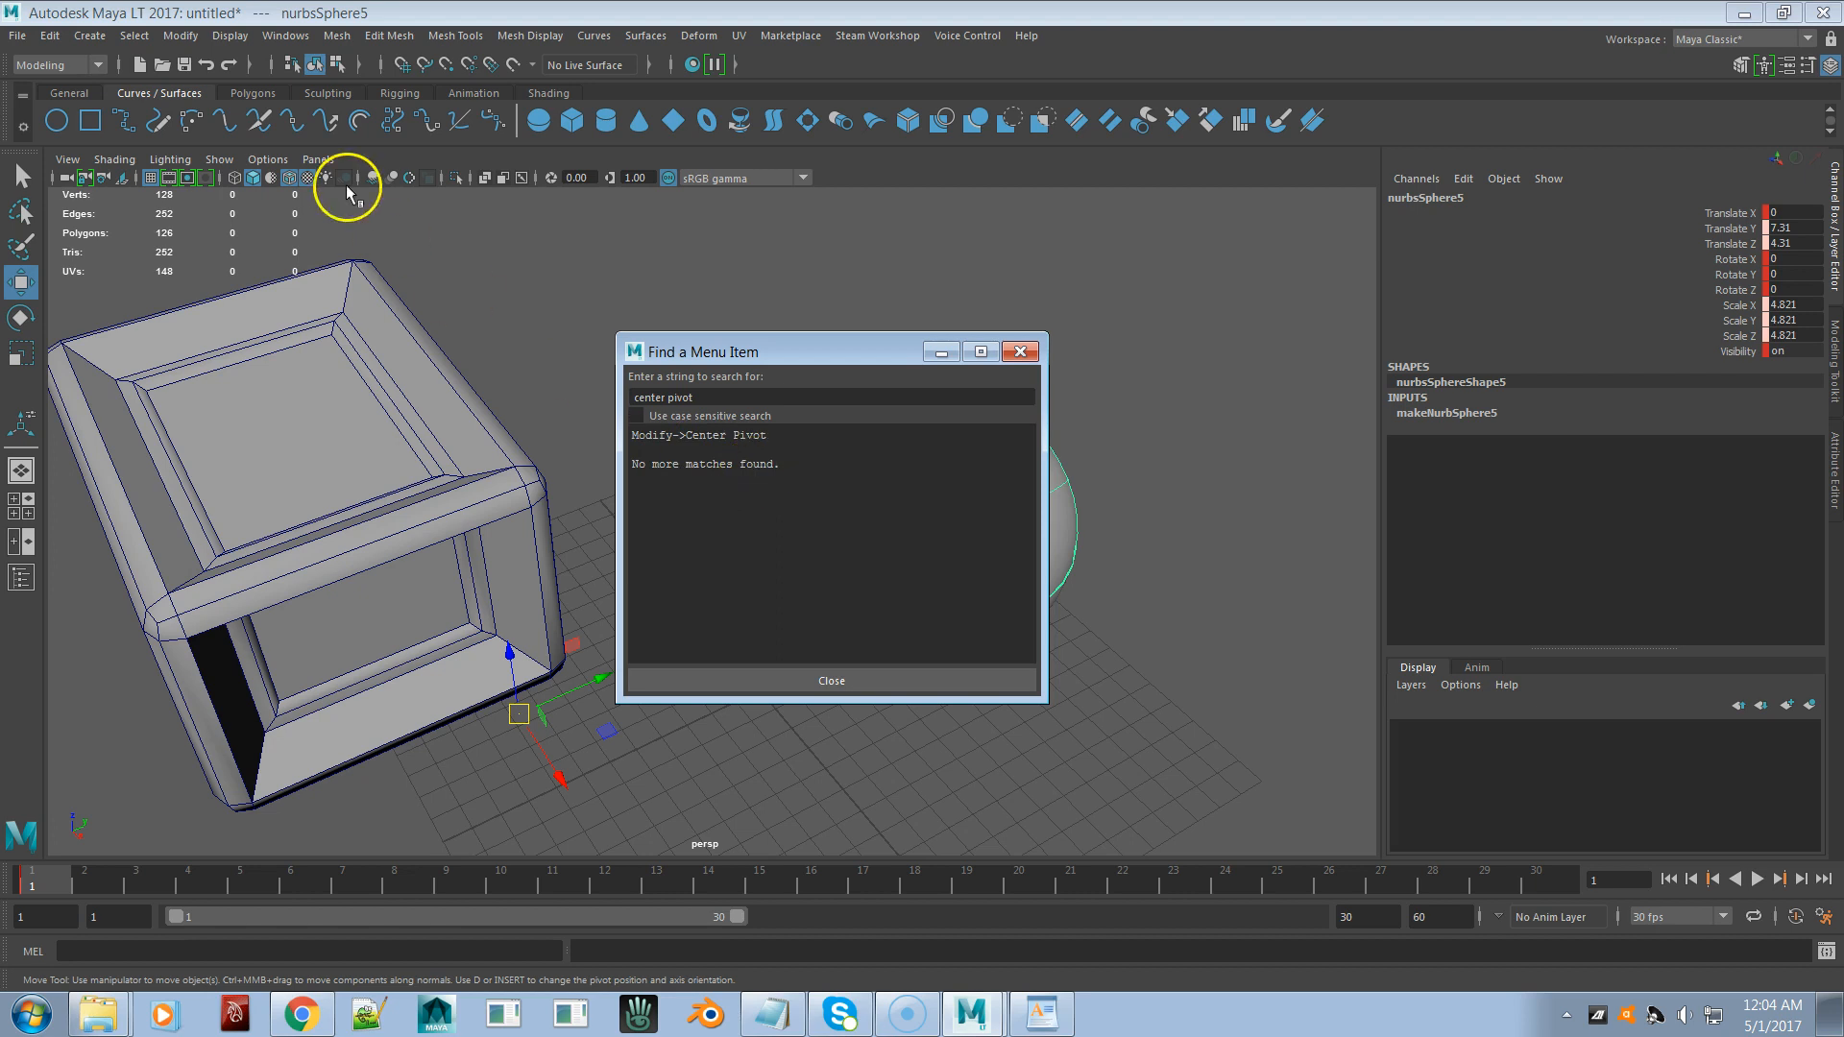
# - Locate the Center Pivot command among the Modify commands, clear the selection and close the Find a Menu Item window
pyautogui.click(181, 35)
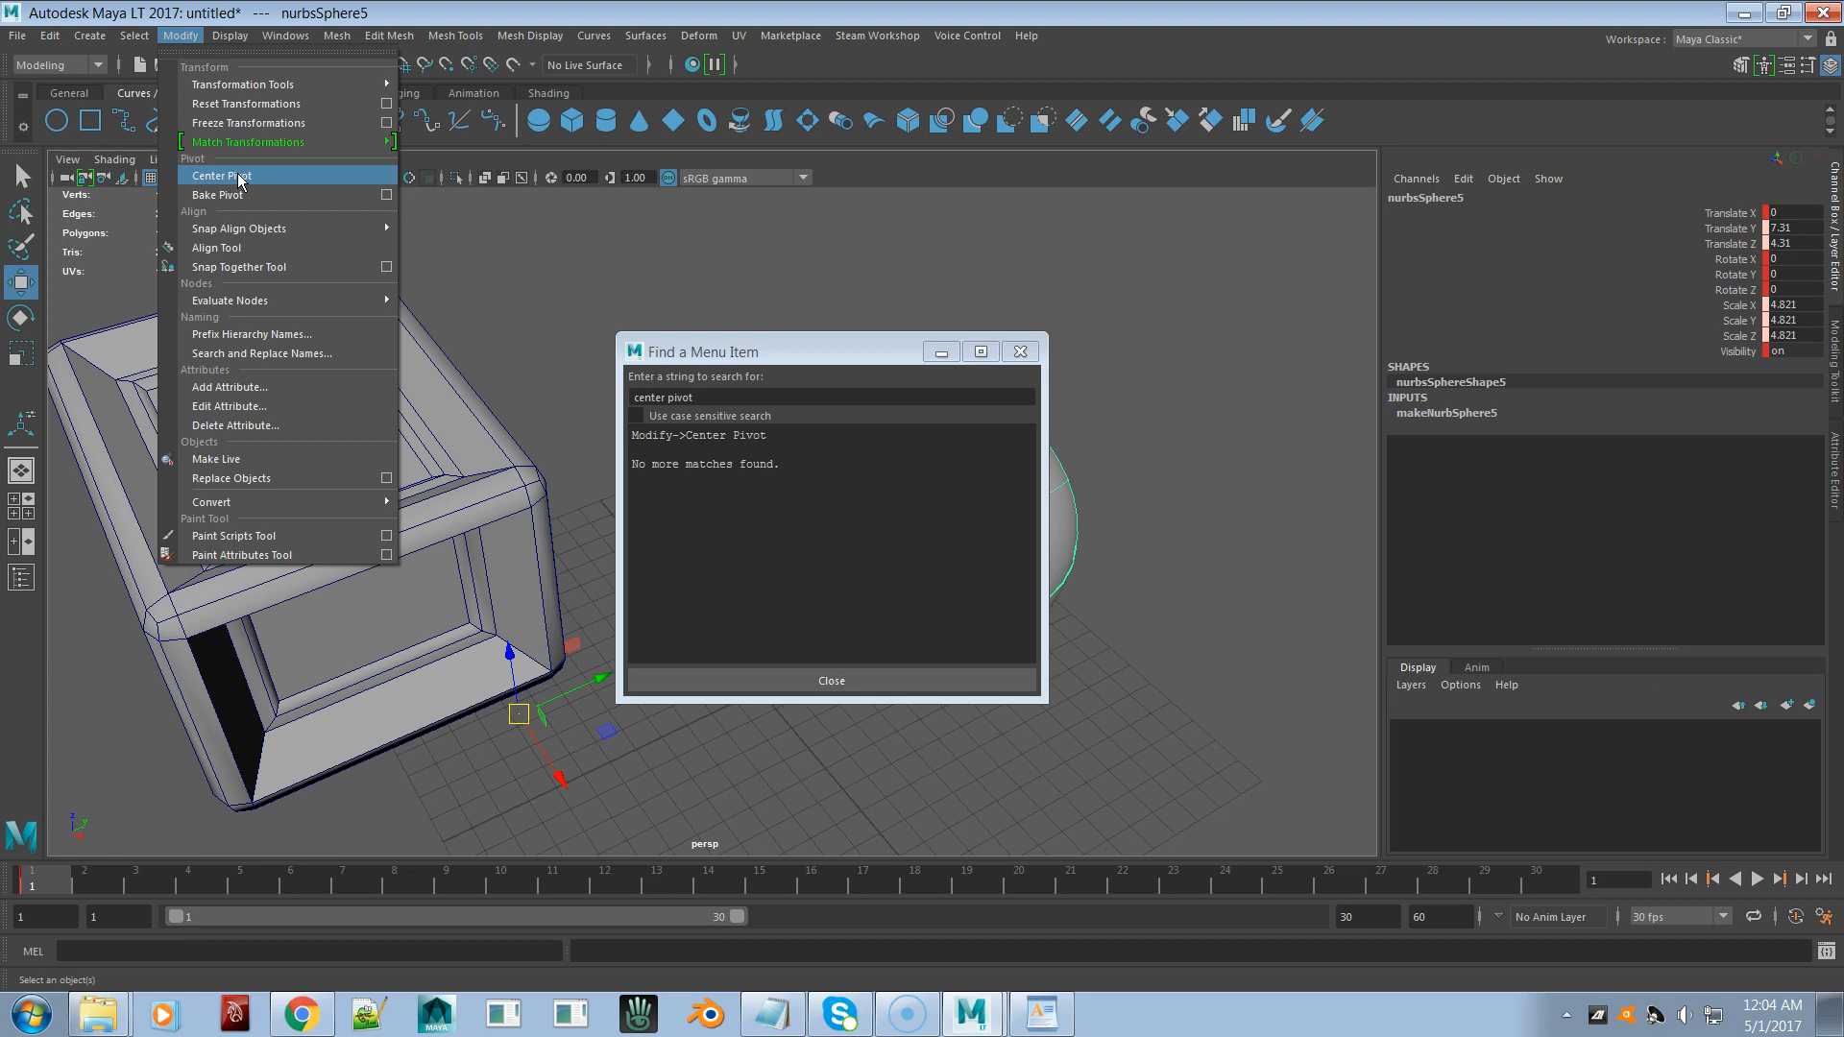
pyautogui.click(588, 248)
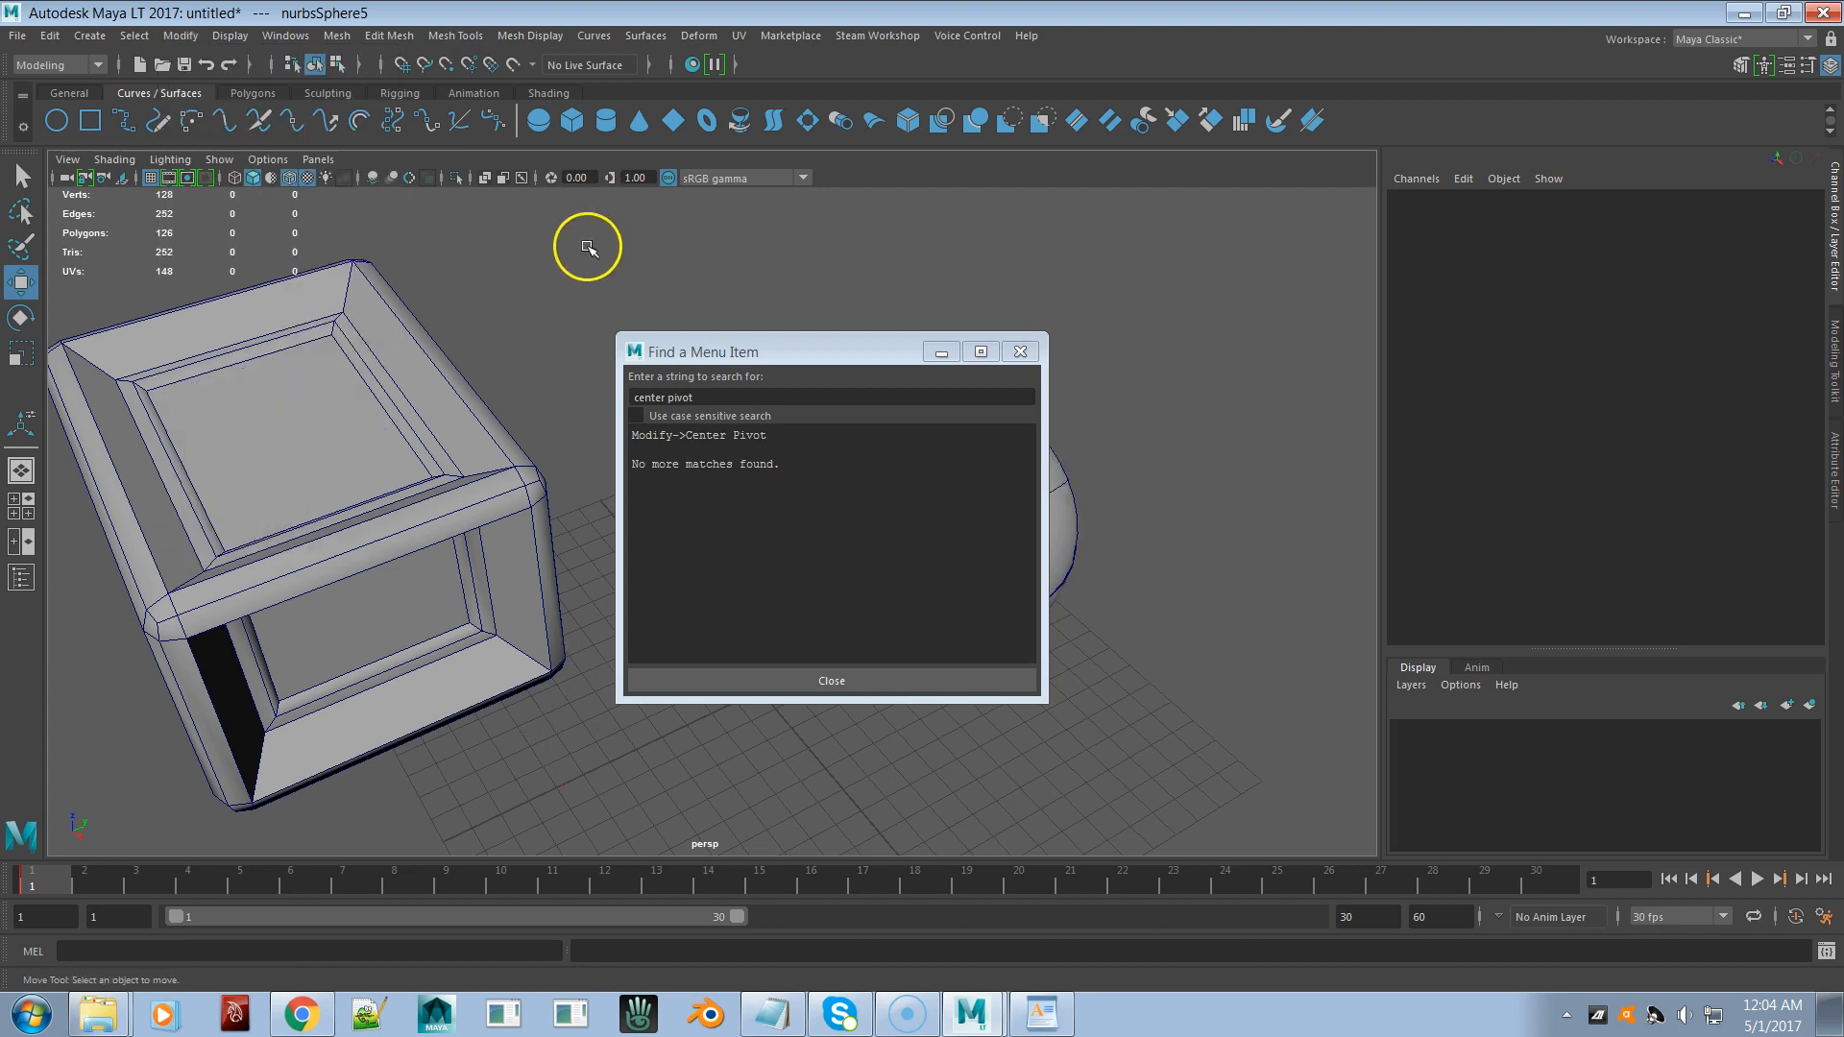
pyautogui.click(1021, 353)
# - Look through the main command lists from Edit Mesh to Curves, and close them without running a command
pyautogui.keyDown('alt'); pyautogui.moveTo(971, 448); pyautogui.dragTo(977, 443, button='middle'); pyautogui.keyUp('alt')
pyautogui.keyDown('alt'); pyautogui.moveTo(978, 442); pyautogui.dragTo(646, 383, button='right'); pyautogui.keyUp('alt')
pyautogui.keyDown('alt'); pyautogui.moveTo(646, 383); pyautogui.dragTo(851, 496); pyautogui.keyUp('alt')
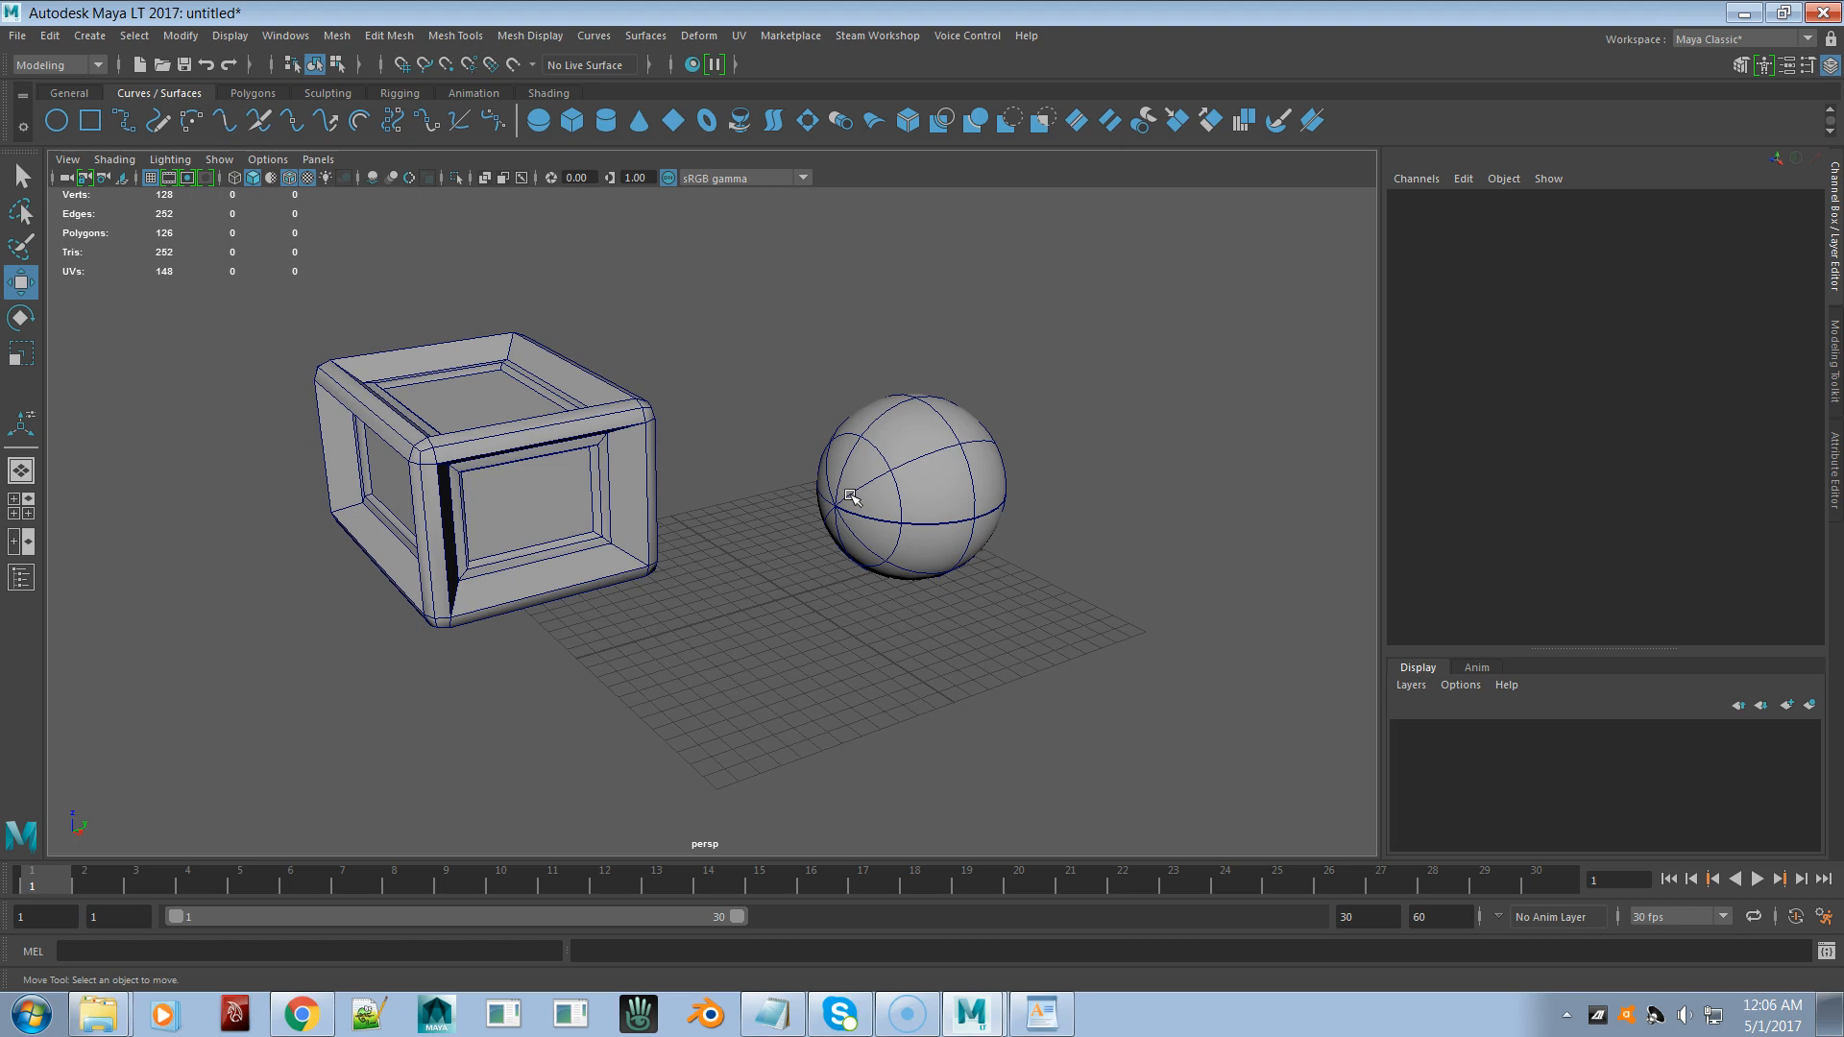
pyautogui.click(408, 43)
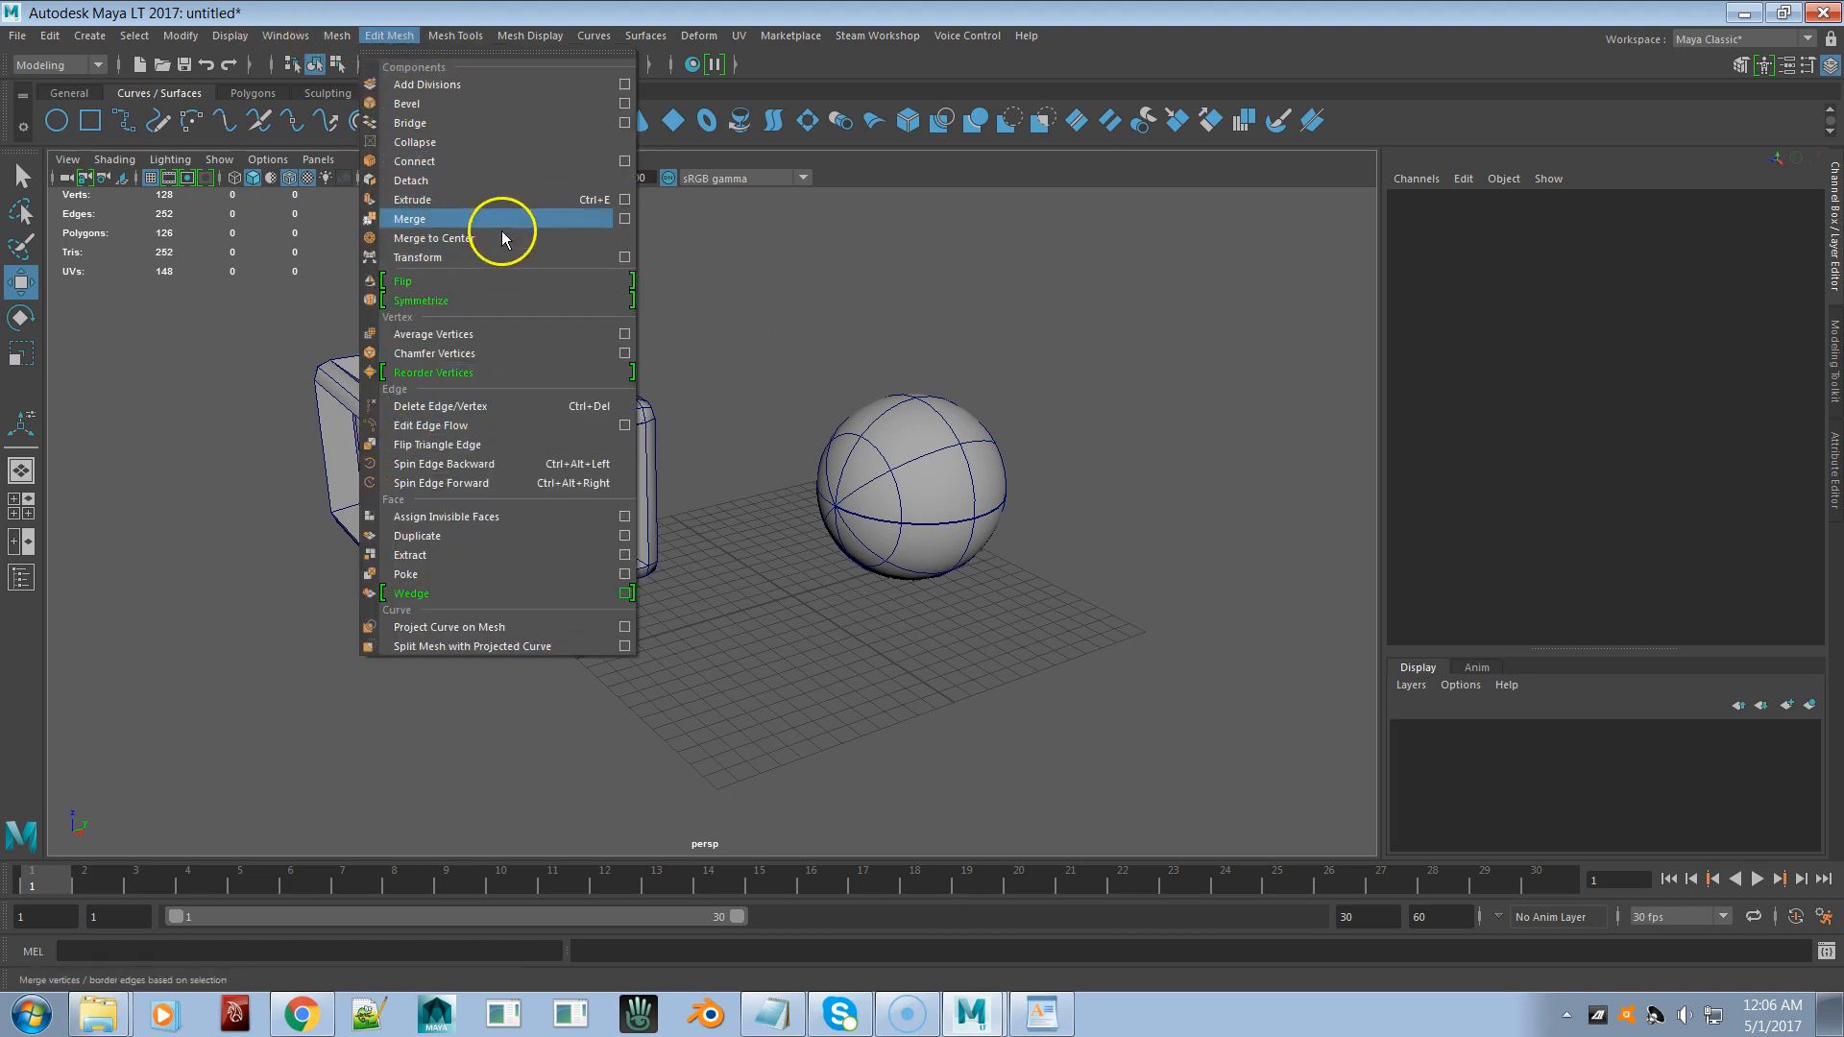
pyautogui.moveTo(607, 45)
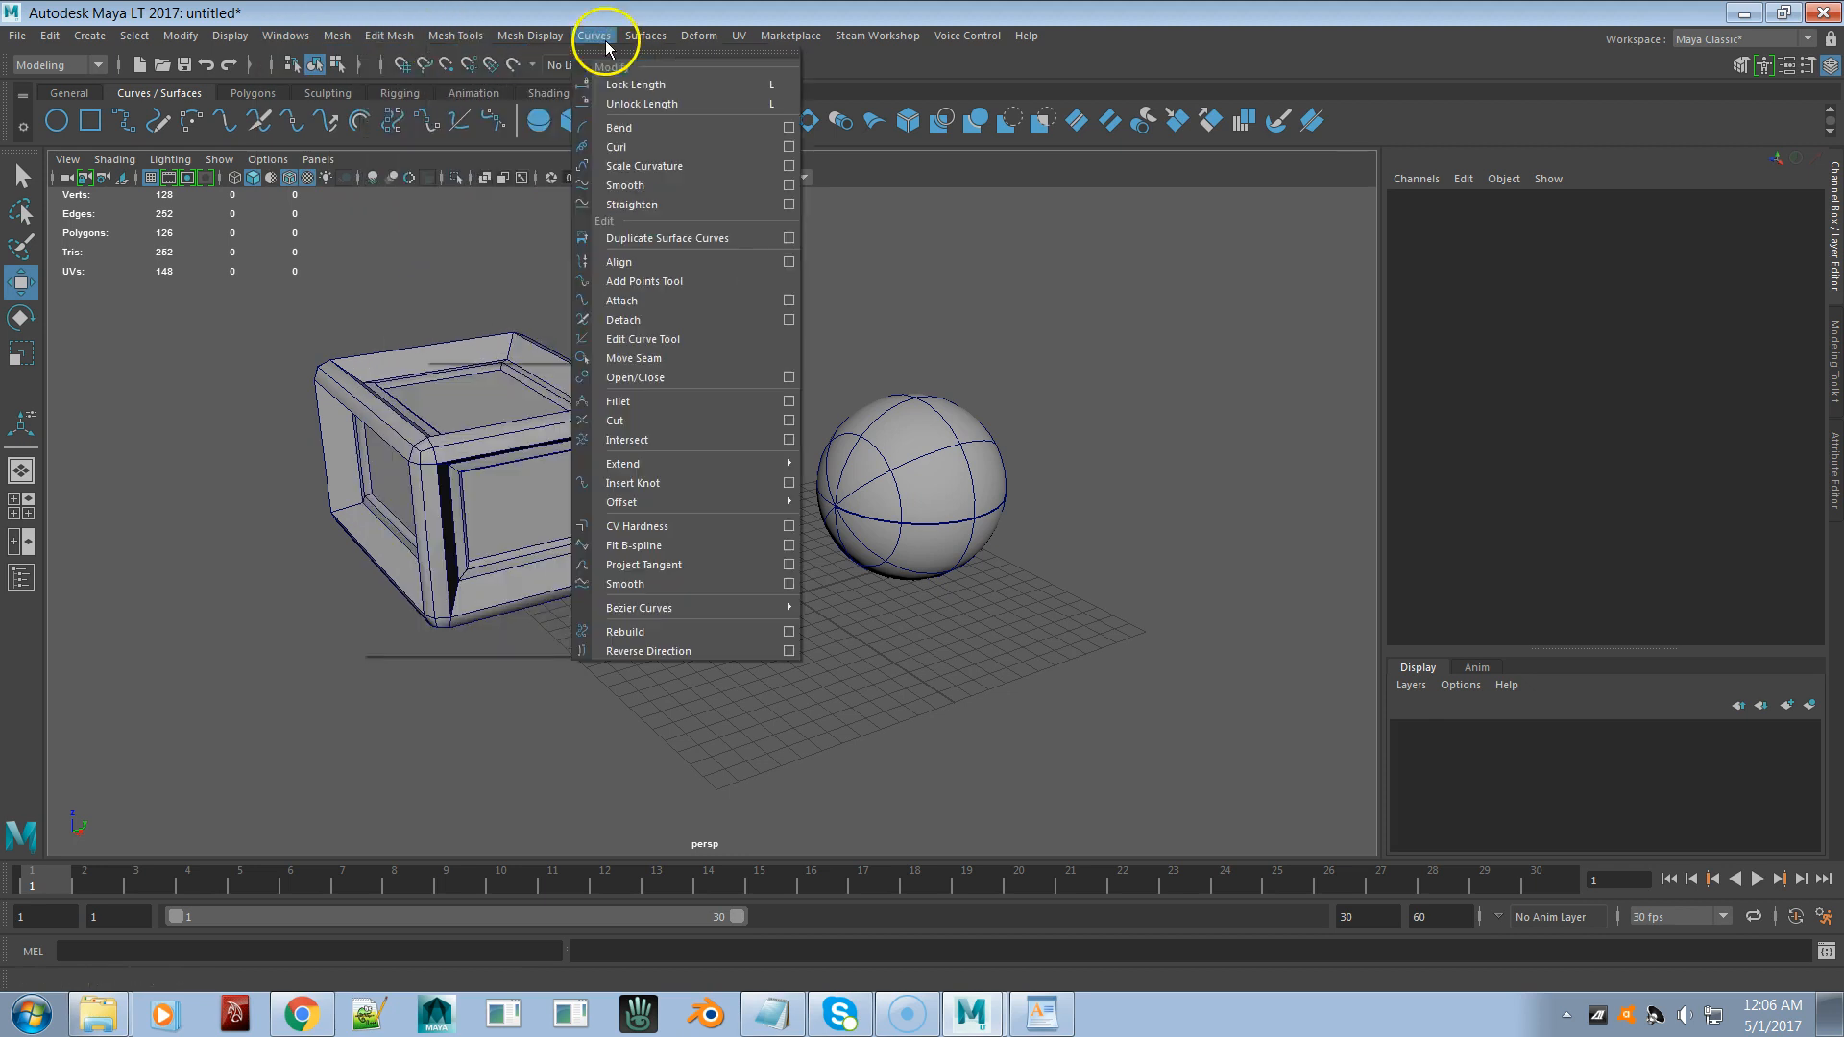
pyautogui.click(1099, 455)
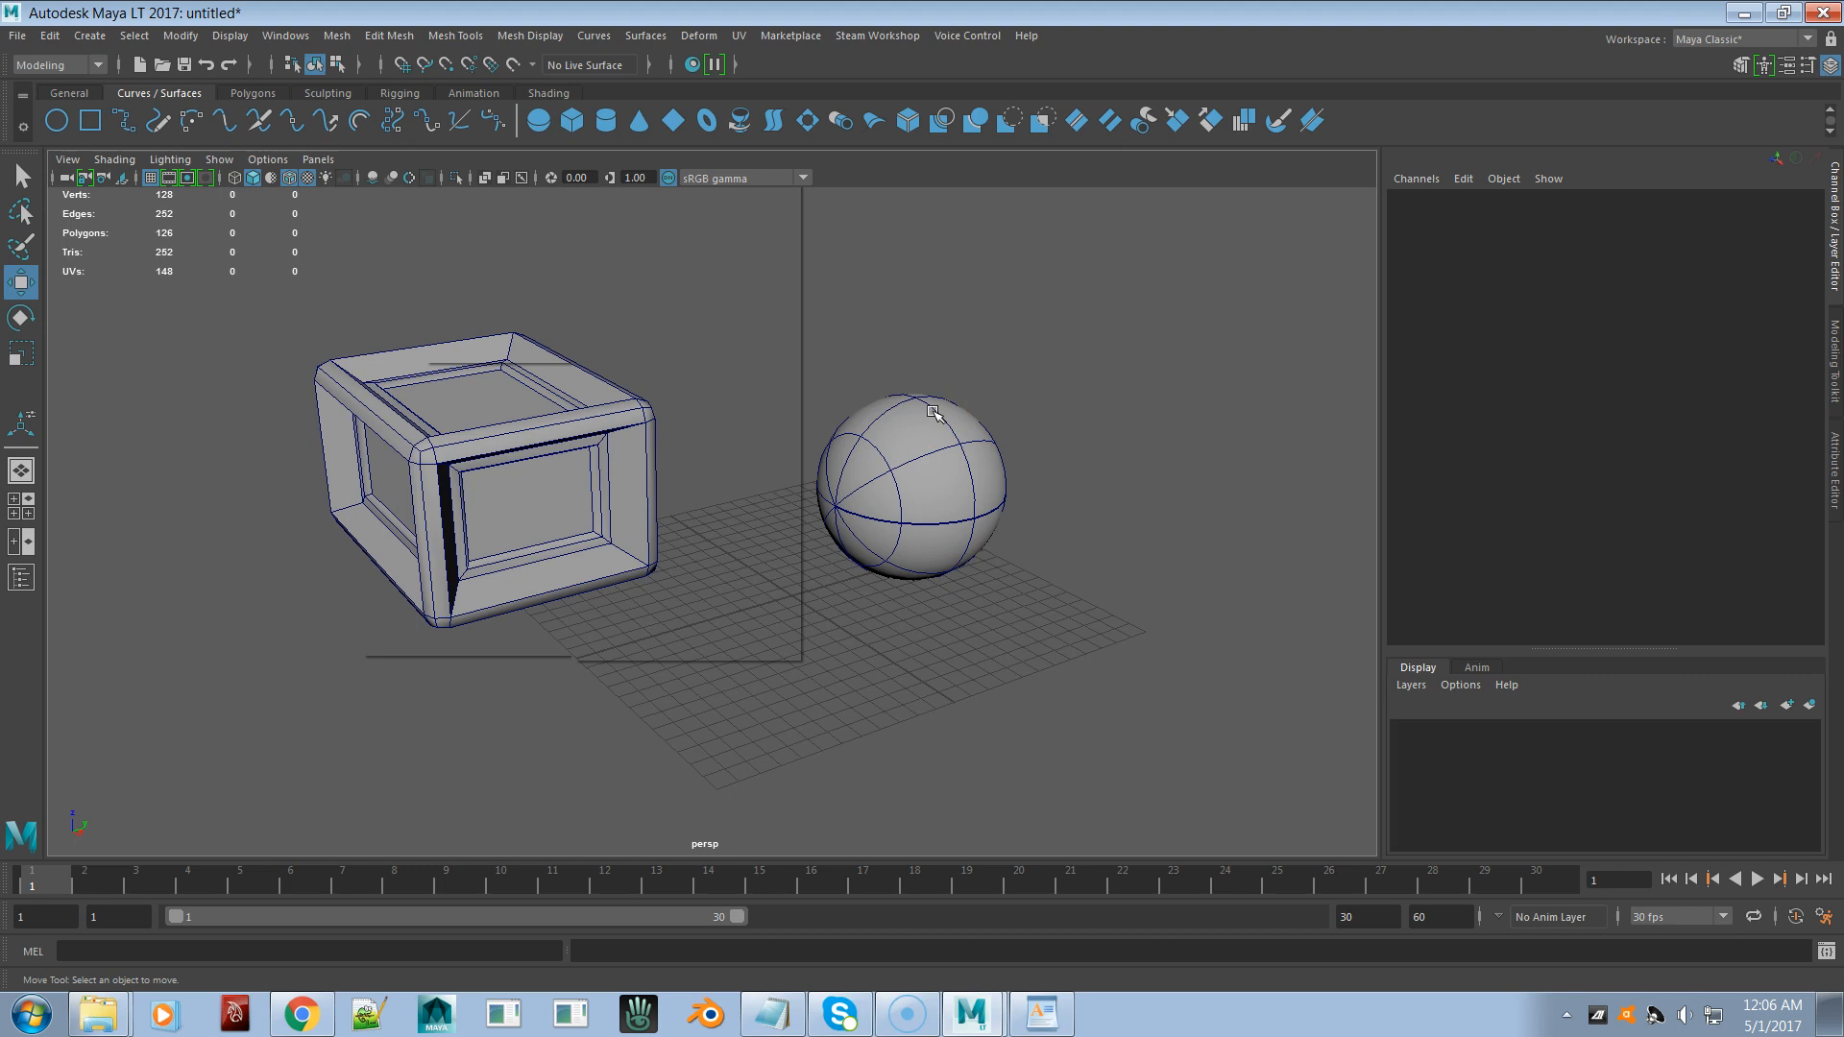
pyautogui.keyDown('alt'); pyautogui.moveTo(932, 413); pyautogui.dragTo(992, 394); pyautogui.keyUp('alt')
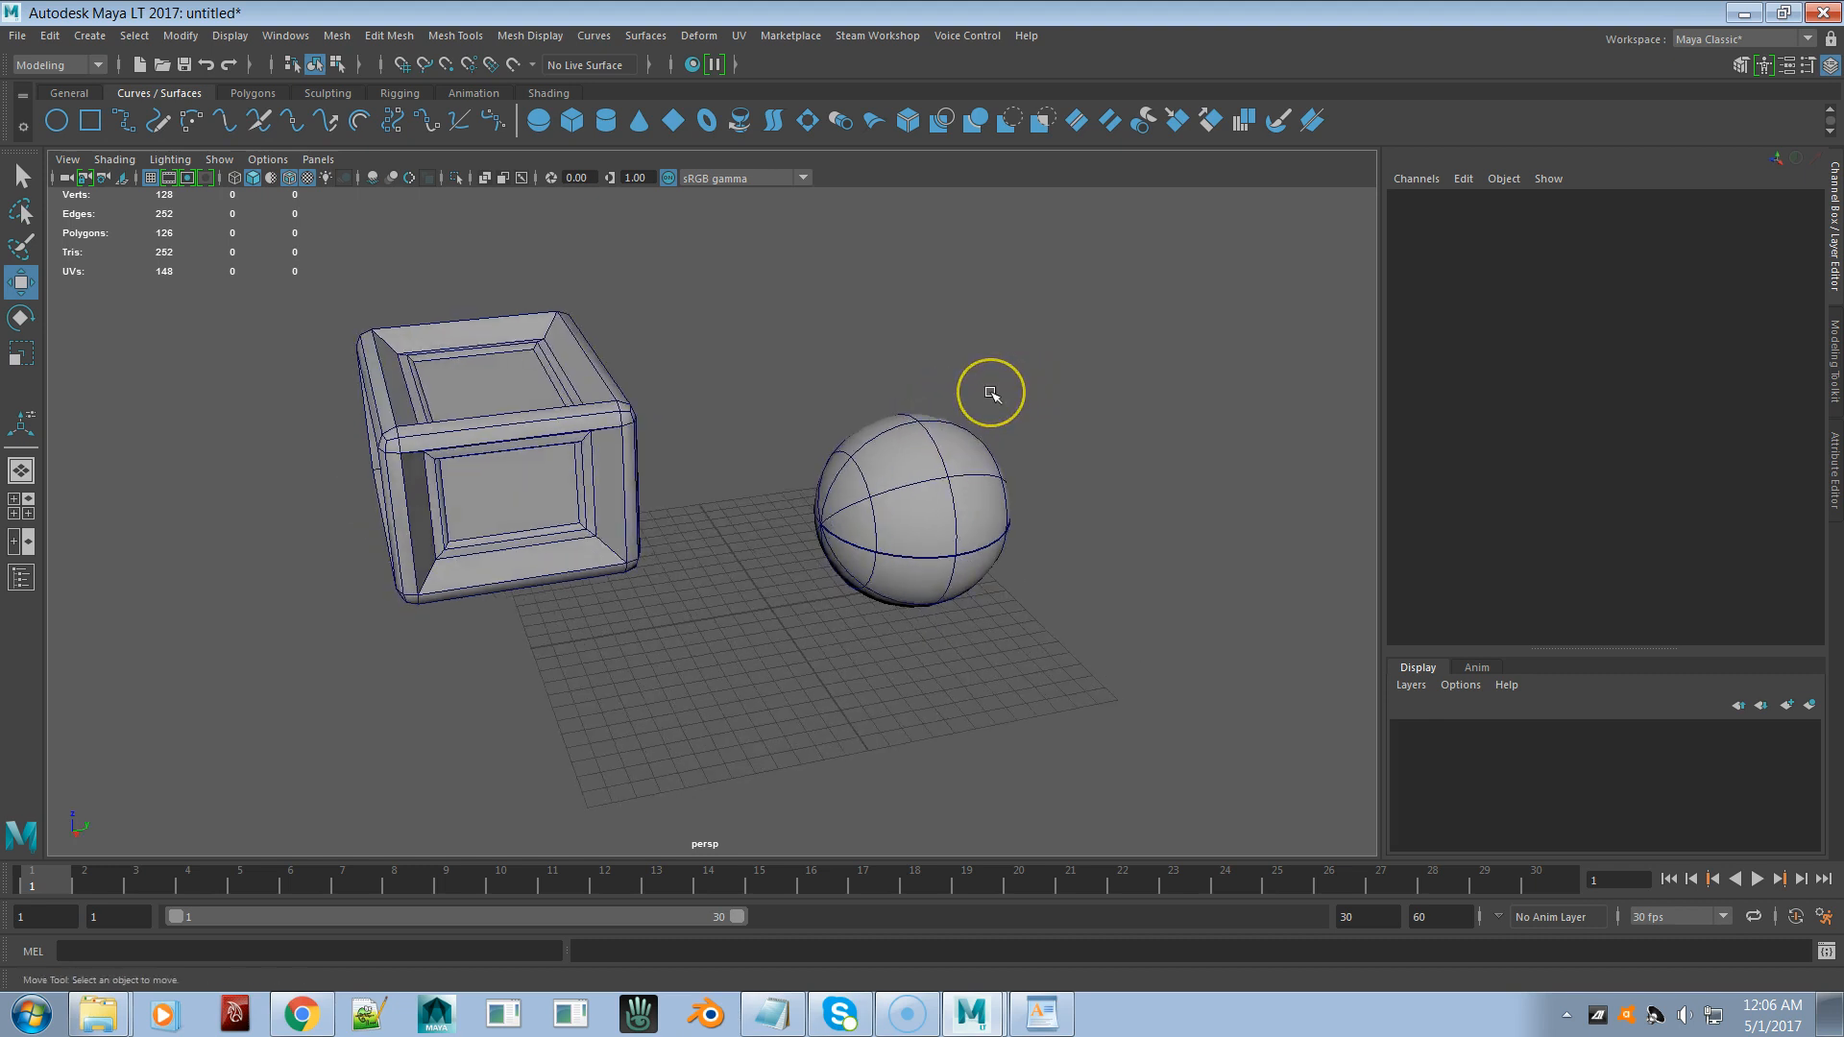